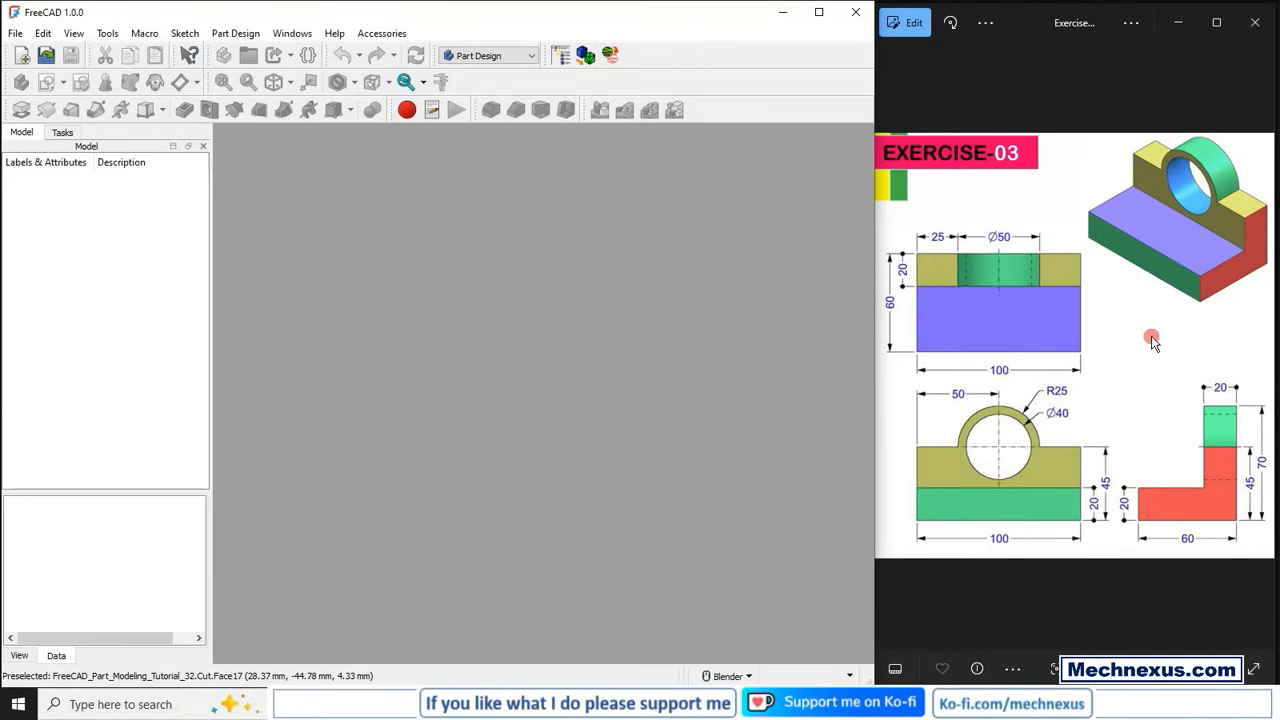
{"action": "left_click", "coordinate": [333, 33]}
{"action": "left_click", "coordinate": [362, 211]}
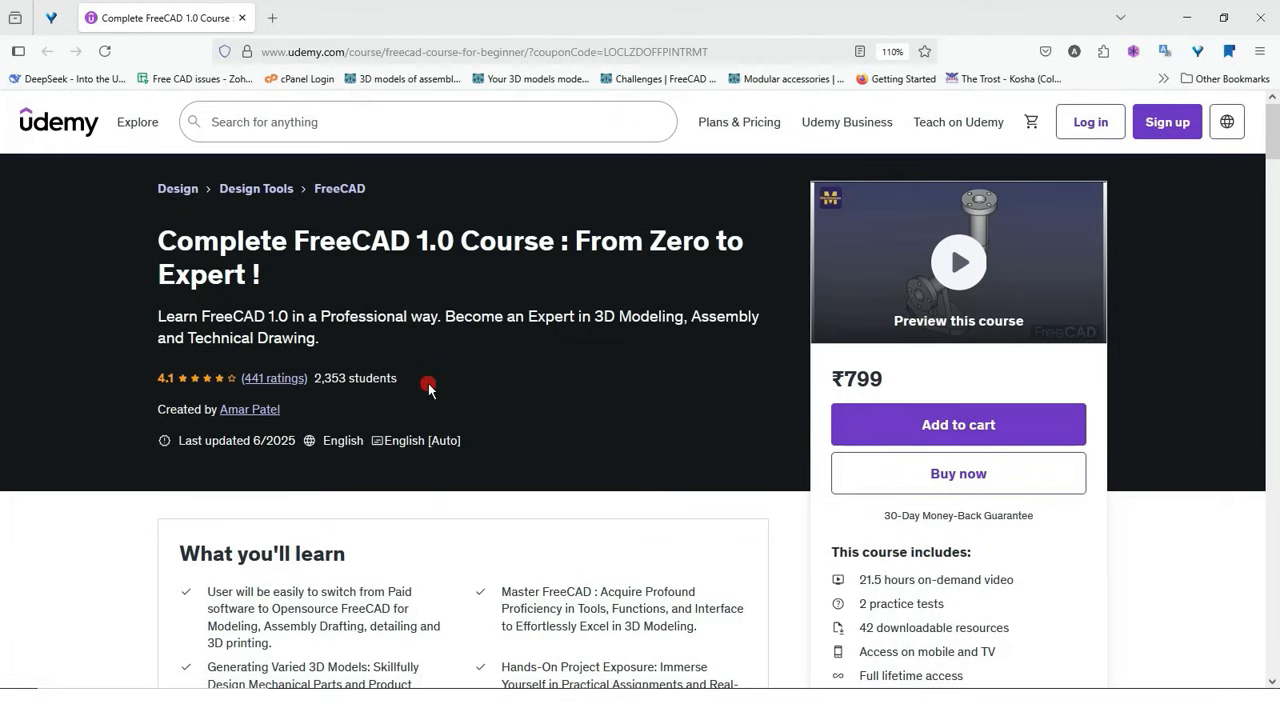
- Review the Udemy course page's overview, learning outcomes and the list of what the course includes
{"action": "scroll", "coordinate": [560, 437], "scroll_direction": "down", "scroll_amount": 2}
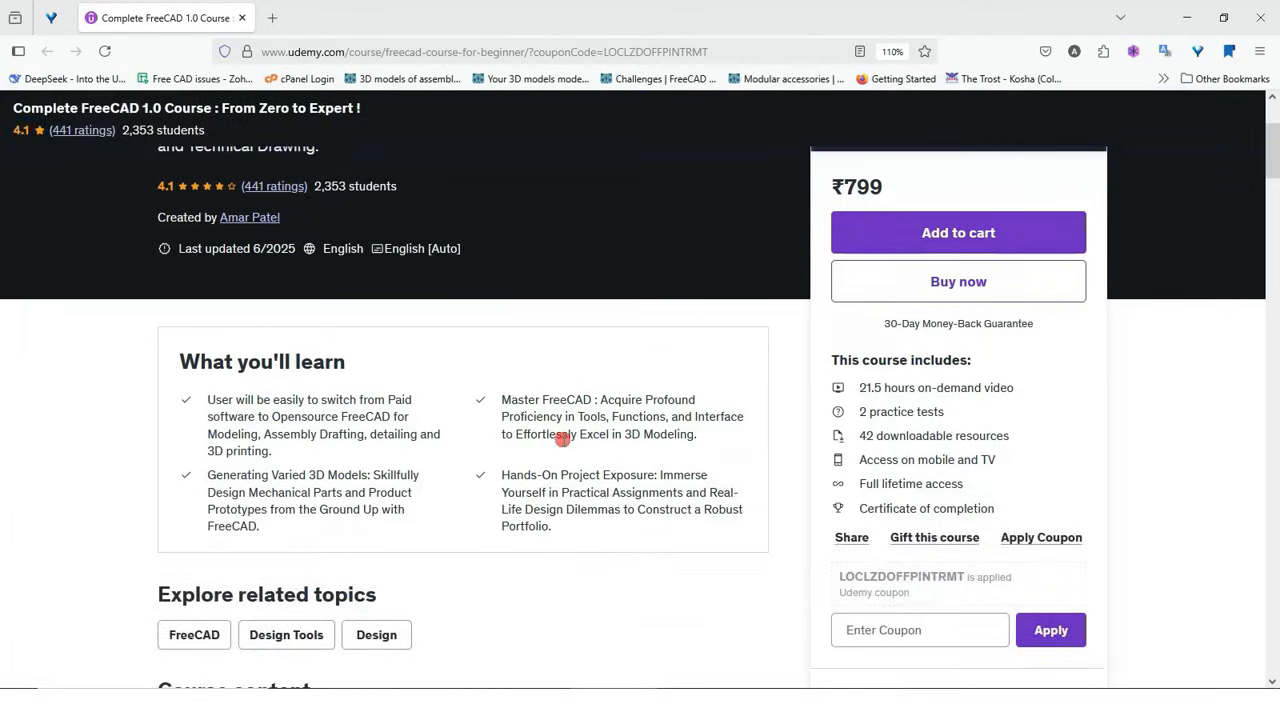
{"action": "scroll", "coordinate": [560, 437], "scroll_direction": "up", "scroll_amount": 2}
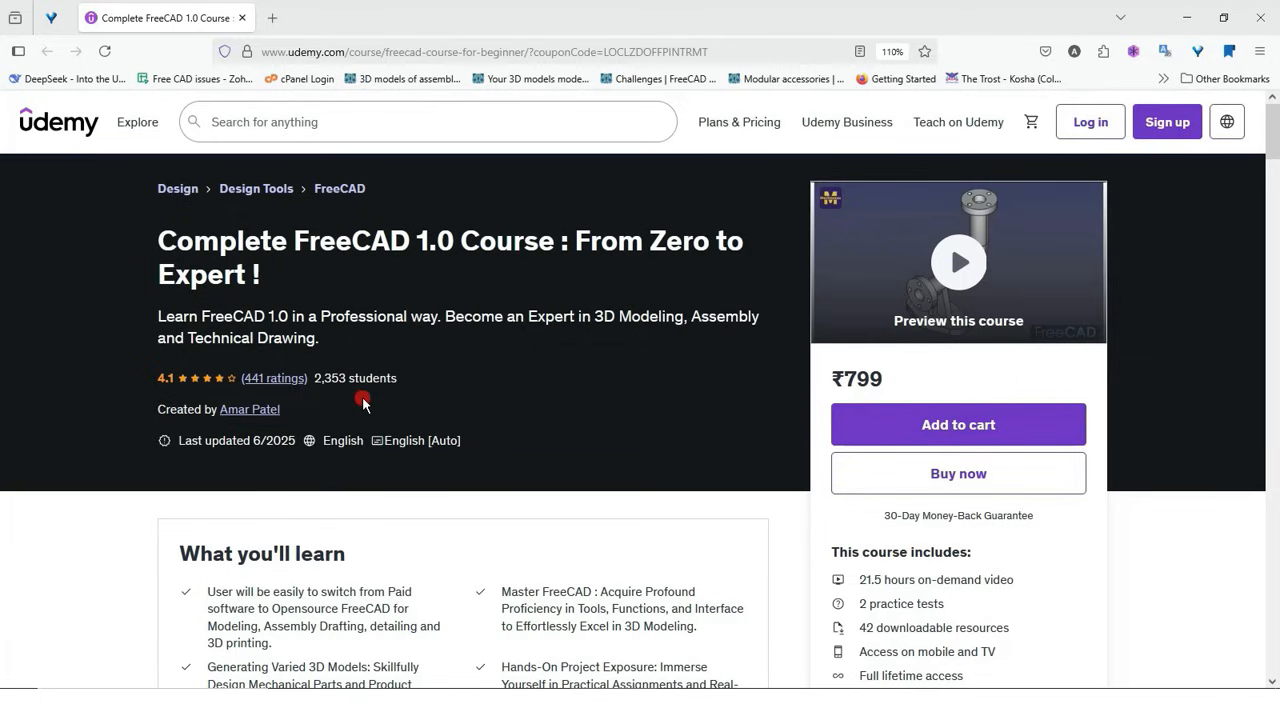
{"action": "scroll", "coordinate": [610, 418], "scroll_direction": "down", "scroll_amount": 1}
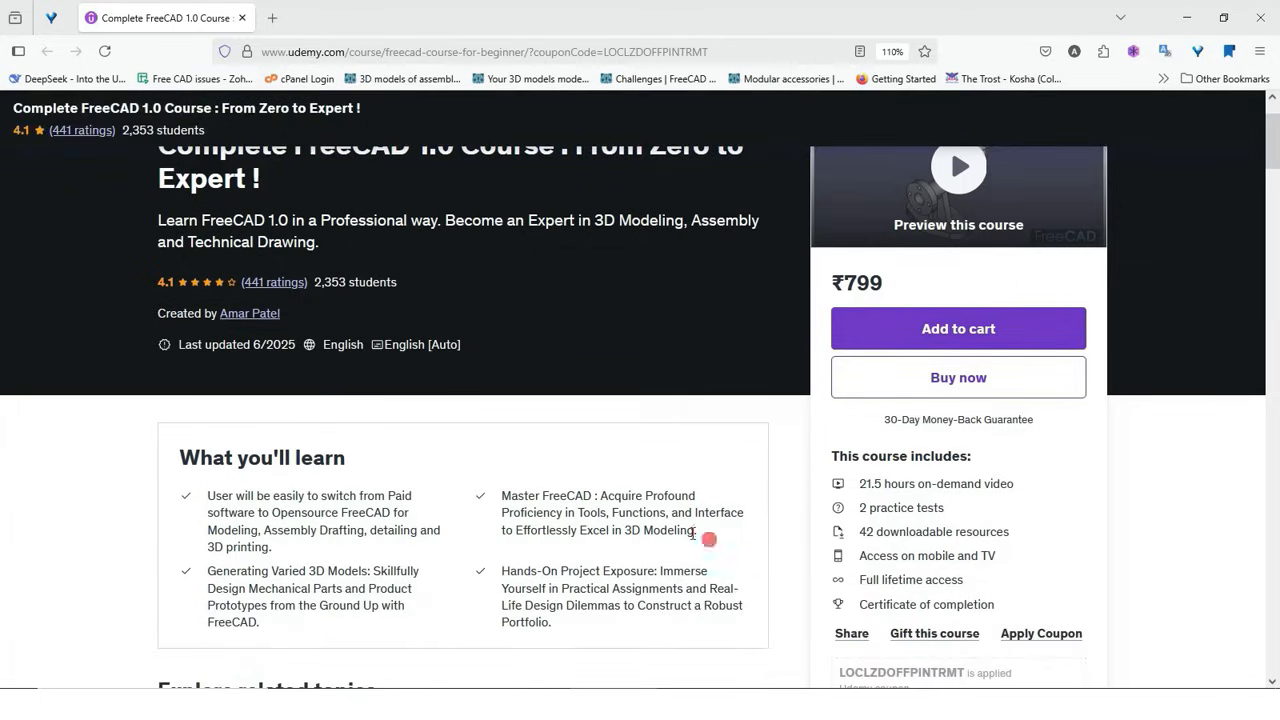
{"action": "scroll", "coordinate": [612, 496], "scroll_direction": "up", "scroll_amount": 1}
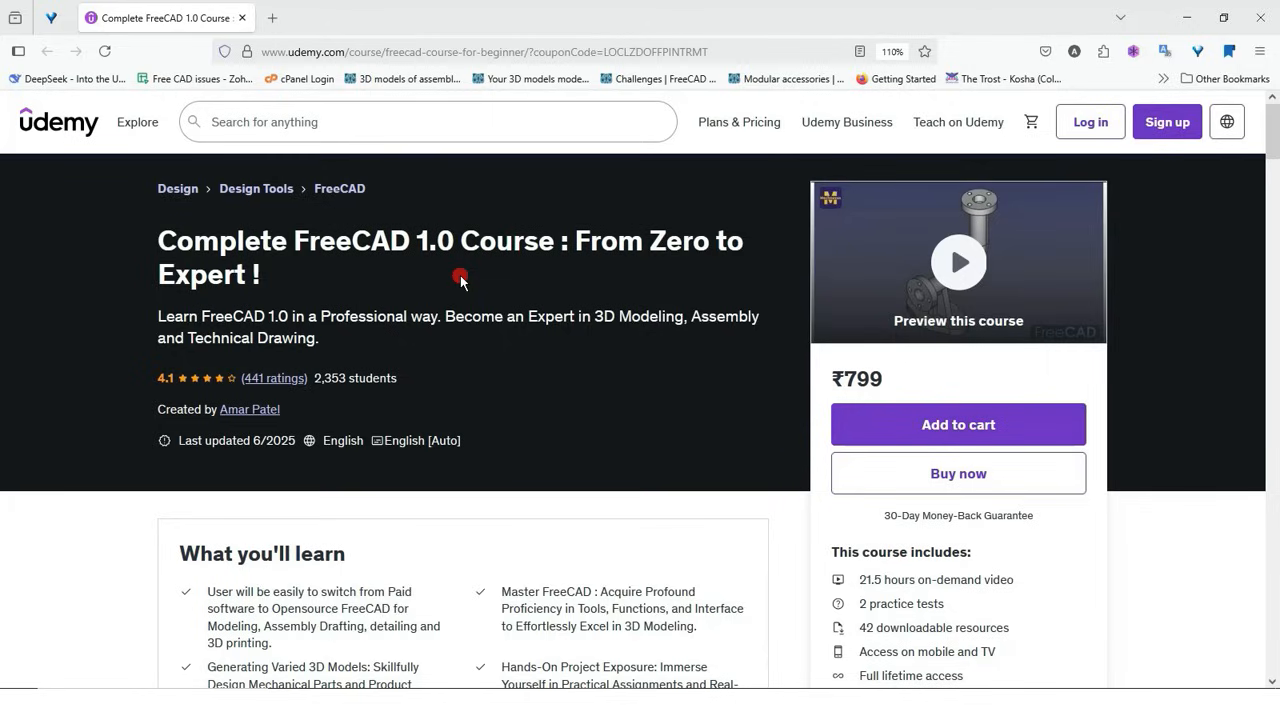
{"action": "scroll", "coordinate": [545, 400], "scroll_direction": "down", "scroll_amount": 2}
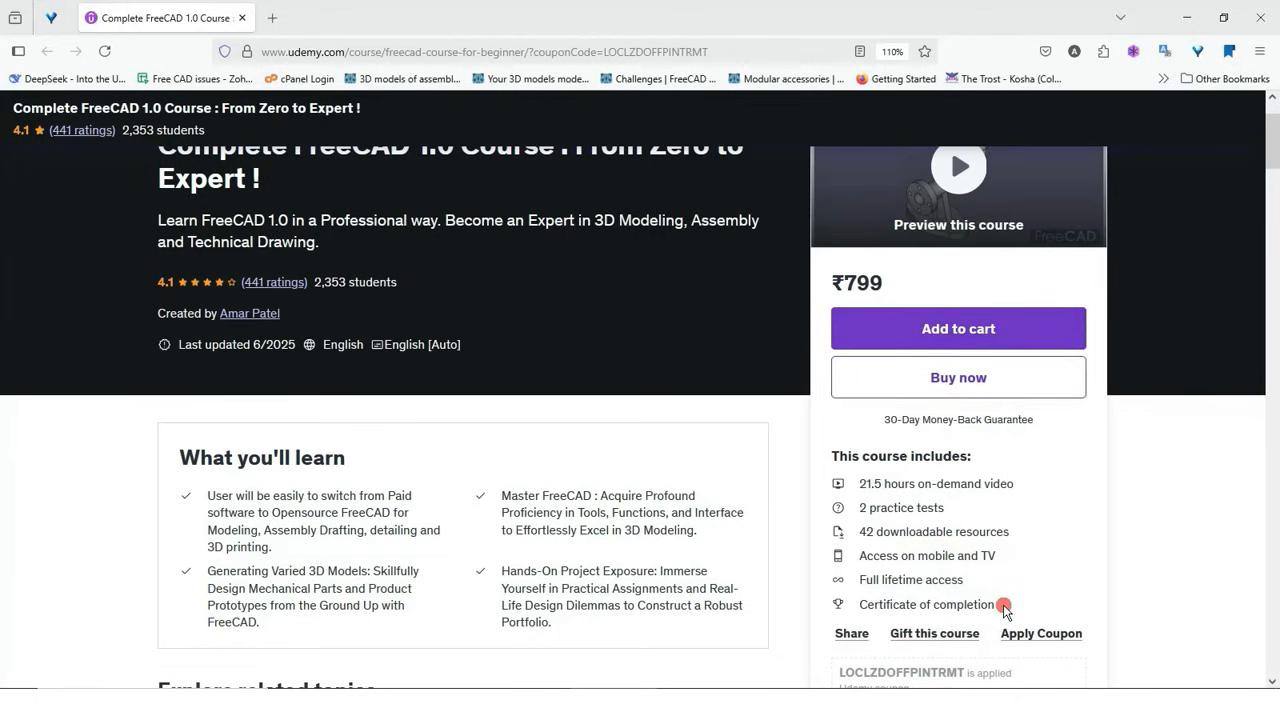
- Examine the course curriculum, expanding the sections on getting started and customization and on the fundamentals of Part Design
{"action": "scroll", "coordinate": [746, 480], "scroll_direction": "down", "scroll_amount": 15}
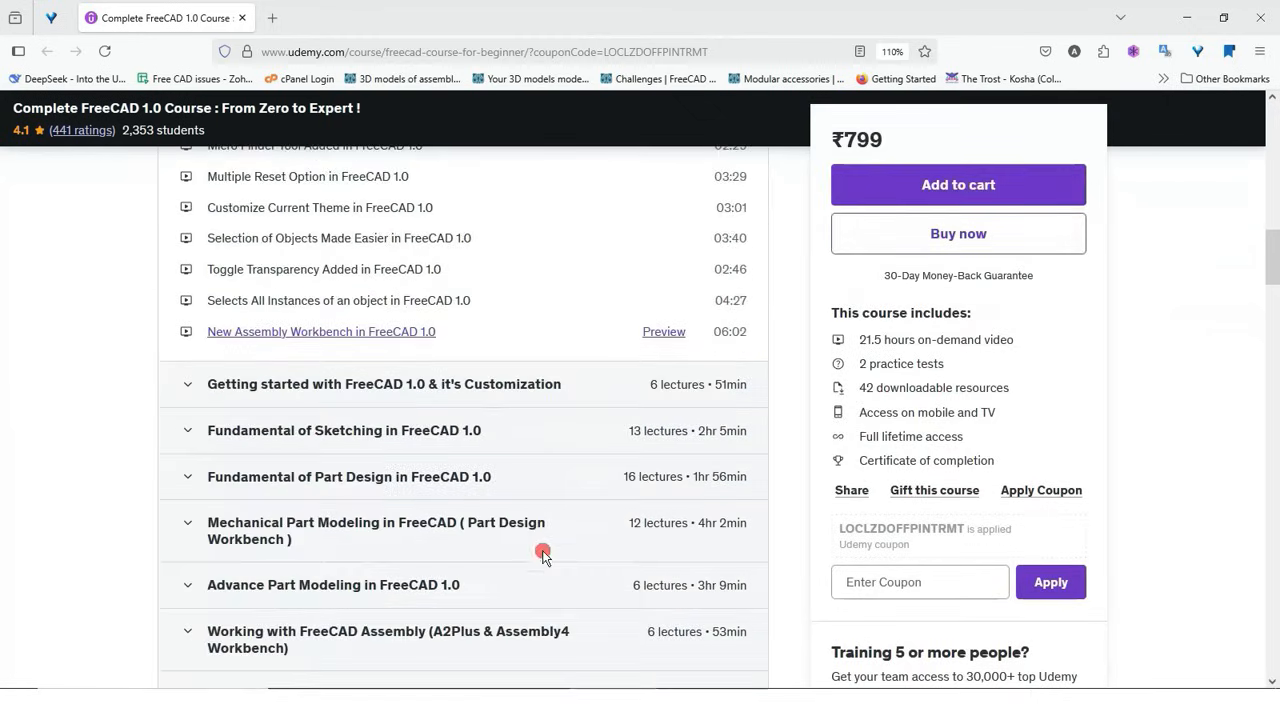
{"action": "scroll", "coordinate": [542, 555], "scroll_direction": "down", "scroll_amount": 3}
{"action": "scroll", "coordinate": [542, 552], "scroll_direction": "up", "scroll_amount": 3}
{"action": "left_click", "coordinate": [472, 386]}
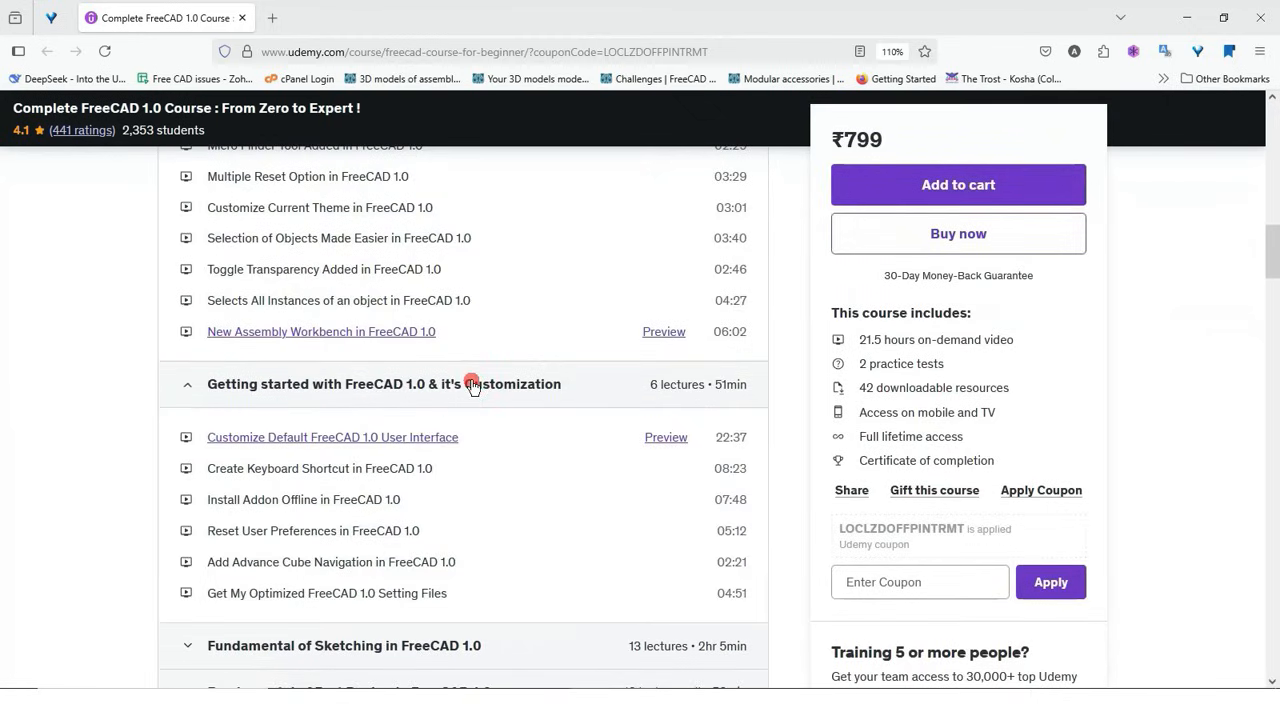
{"action": "scroll", "coordinate": [471, 449], "scroll_direction": "down", "scroll_amount": 2}
{"action": "left_click", "coordinate": [445, 497]}
{"action": "scroll", "coordinate": [448, 516], "scroll_direction": "down", "scroll_amount": 3}
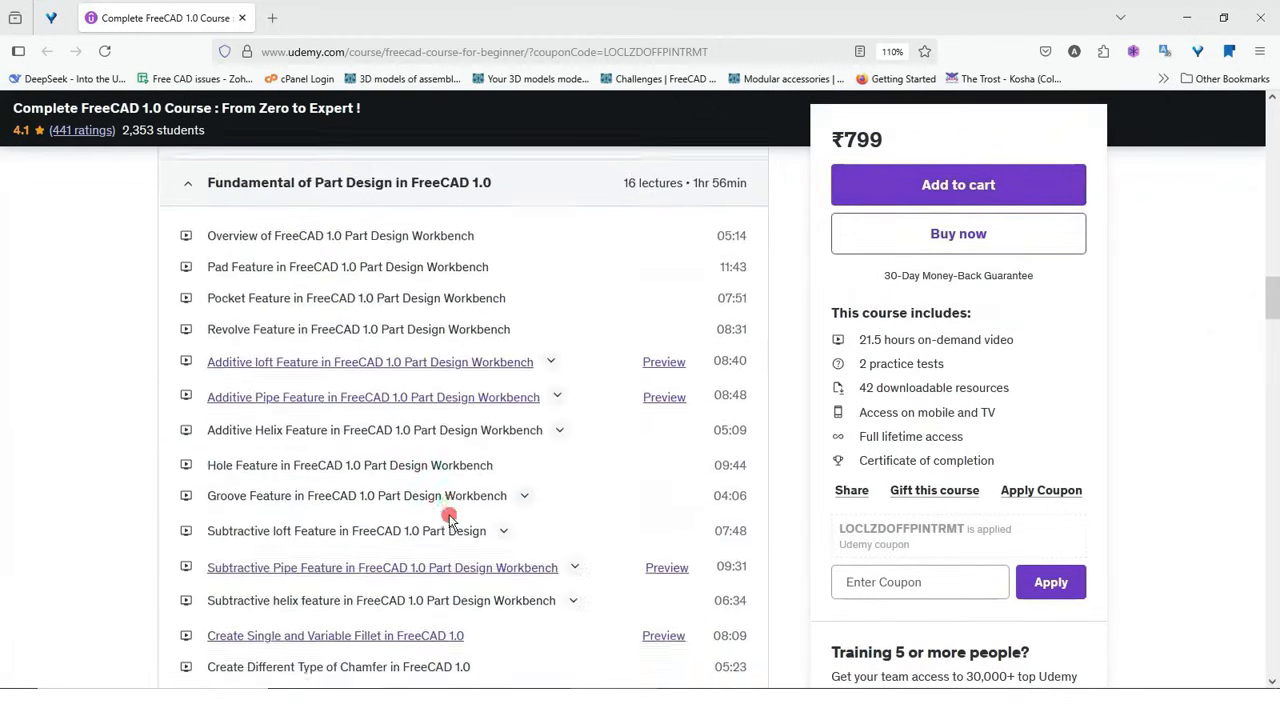
{"action": "scroll", "coordinate": [449, 518], "scroll_direction": "up", "scroll_amount": 15}
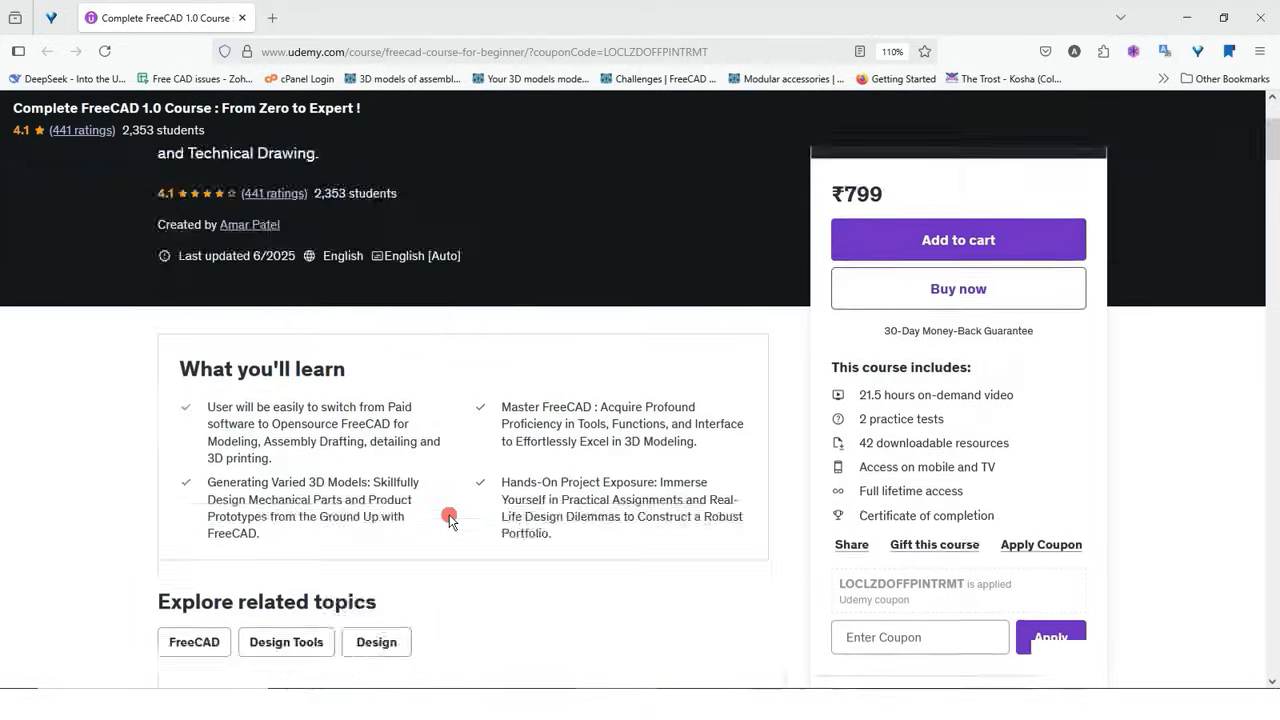
{"action": "scroll", "coordinate": [449, 518], "scroll_direction": "up", "scroll_amount": 2}
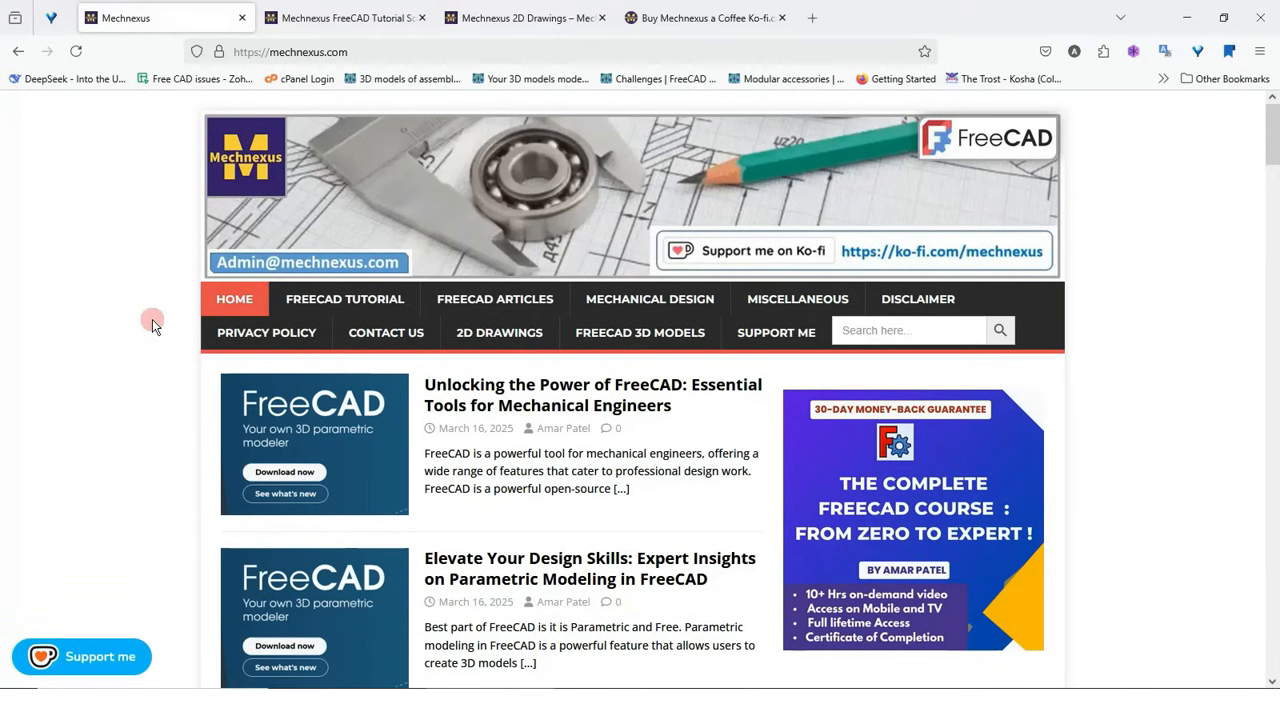
- Browse the FreeCAD articles on the Mechnexus home page and return to its start
{"action": "scroll", "coordinate": [152, 345], "scroll_direction": "down", "scroll_amount": 4}
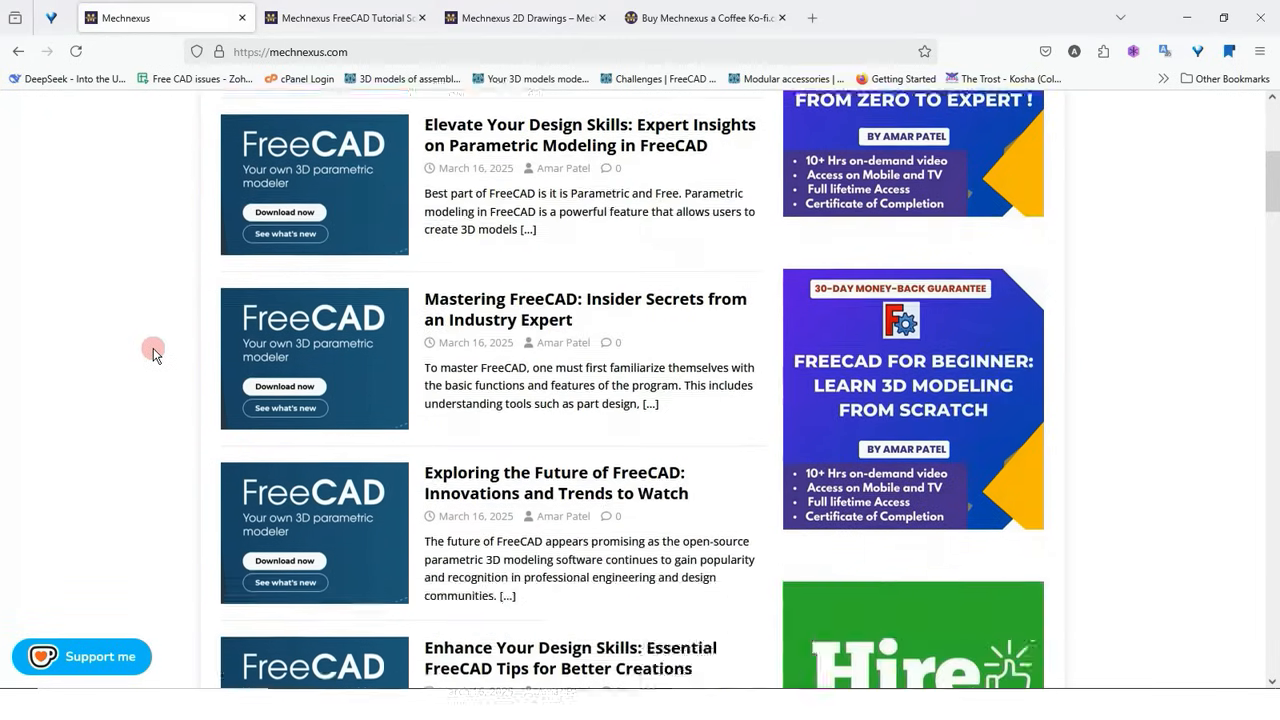
{"action": "scroll", "coordinate": [153, 350], "scroll_direction": "down", "scroll_amount": 8}
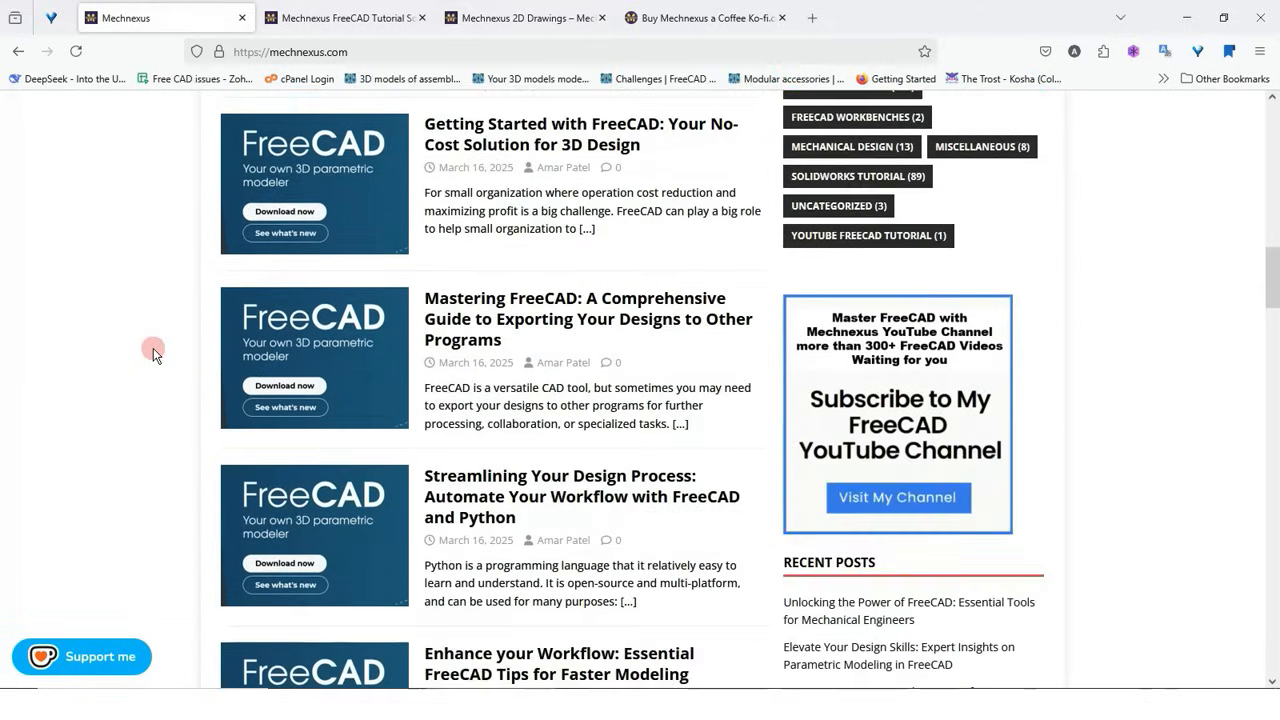
{"action": "scroll", "coordinate": [153, 348], "scroll_direction": "up", "scroll_amount": 12}
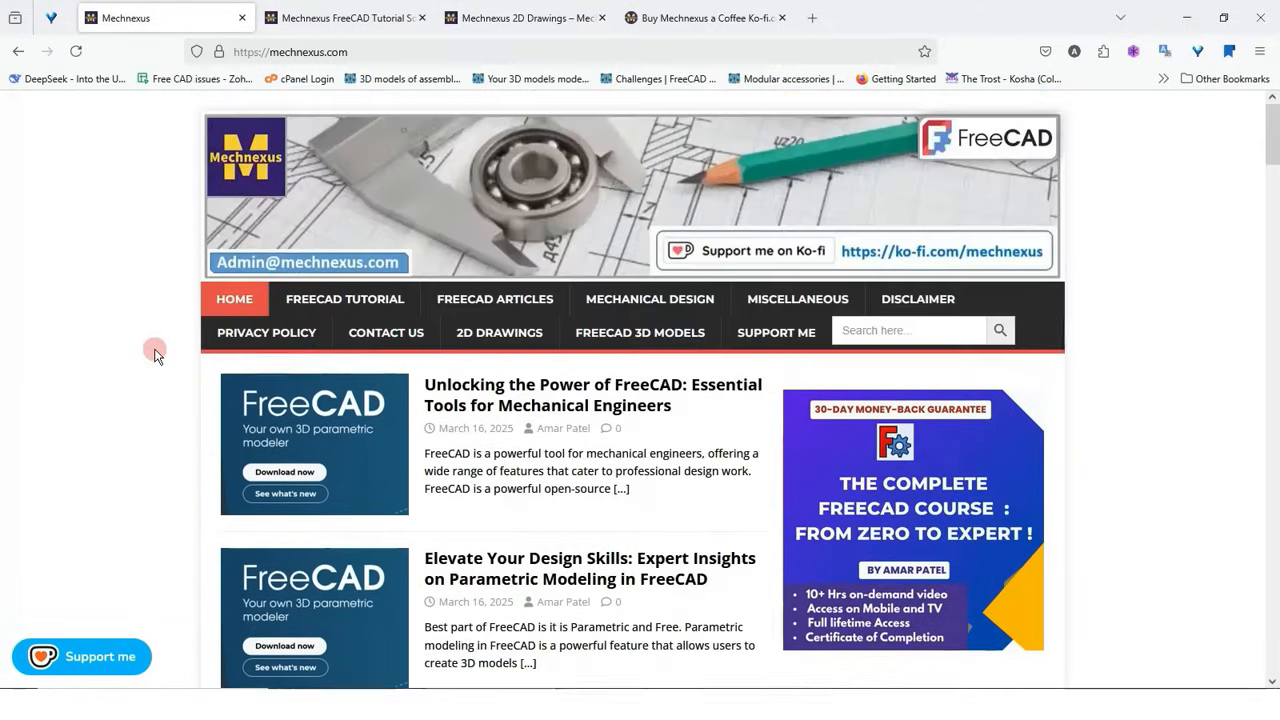
- Look through the numbered model gallery on the Mechnexus FreeCAD tutorial source file page
{"action": "left_click", "coordinate": [303, 20]}
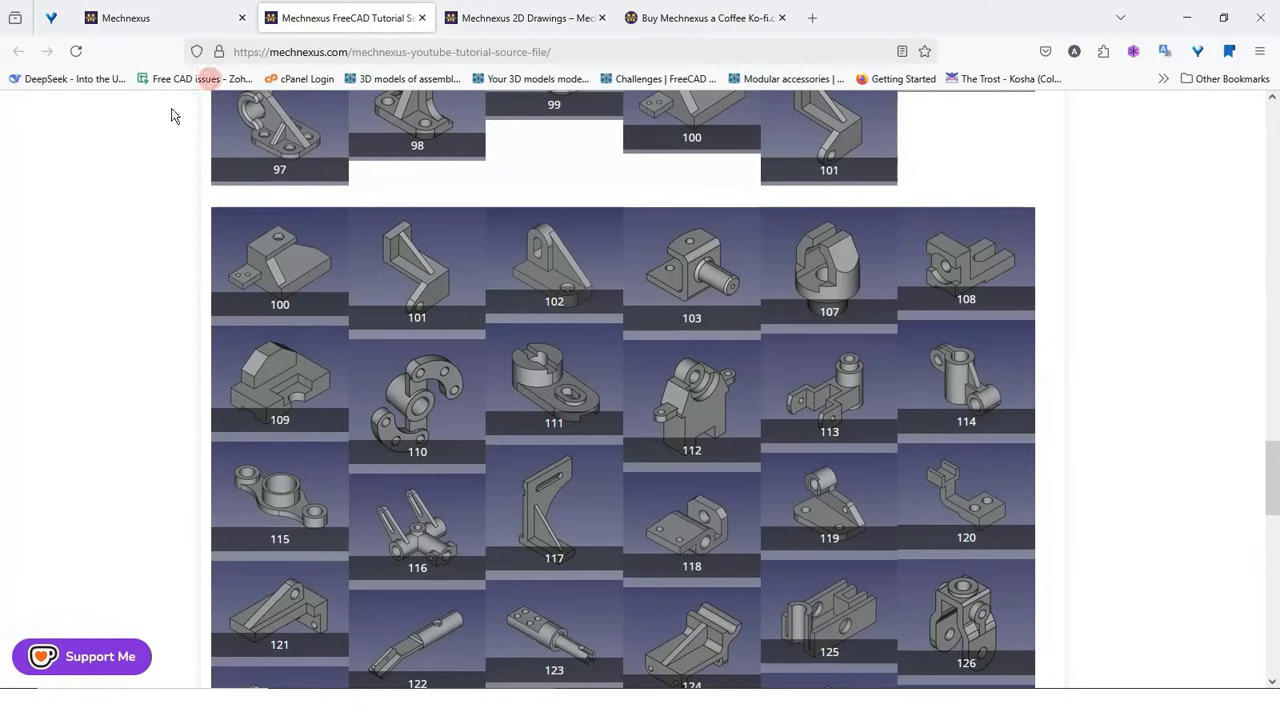
{"action": "scroll", "coordinate": [103, 320], "scroll_direction": "up", "scroll_amount": 10}
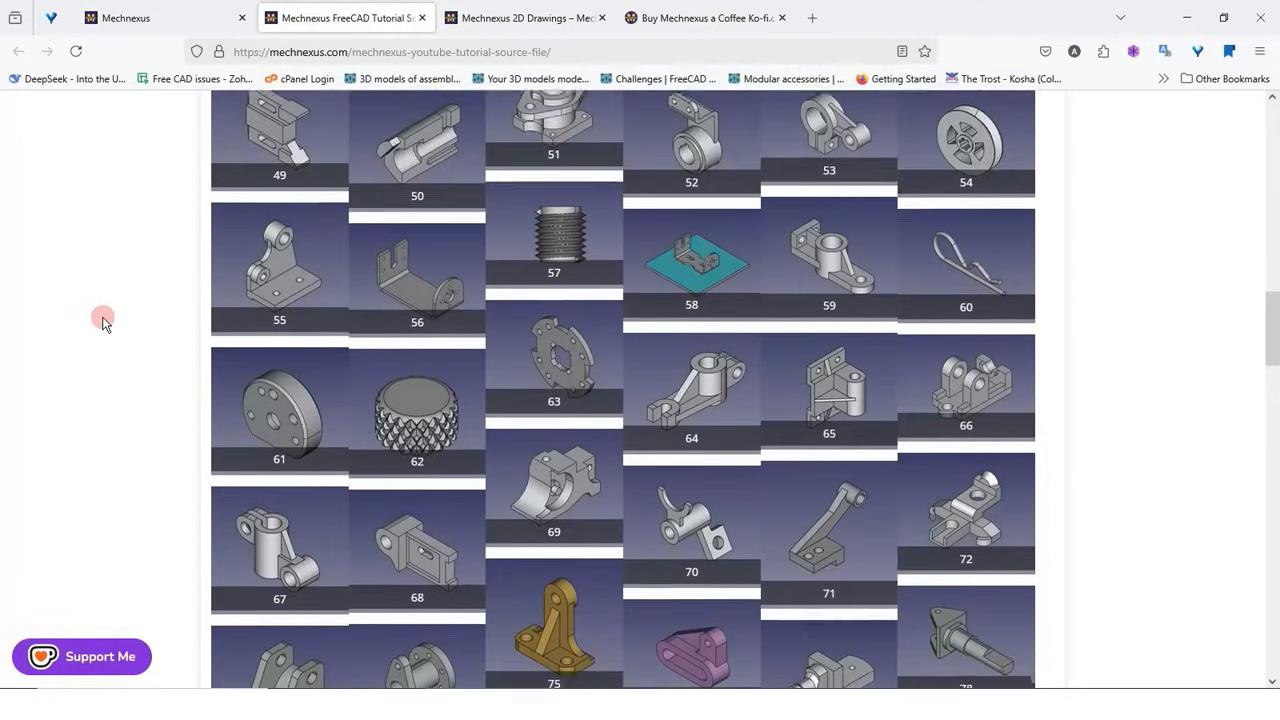
{"action": "scroll", "coordinate": [103, 320], "scroll_direction": "up", "scroll_amount": 4}
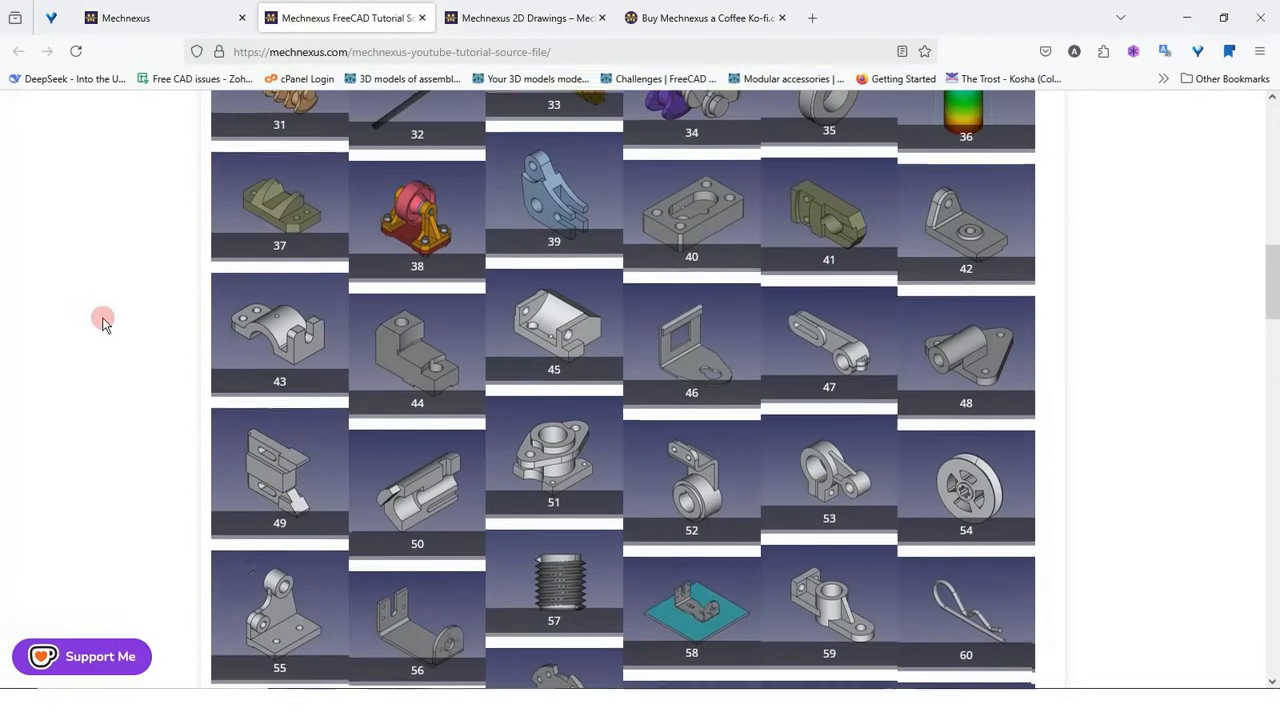
{"action": "scroll", "coordinate": [103, 320], "scroll_direction": "up", "scroll_amount": 3}
{"action": "scroll", "coordinate": [103, 320], "scroll_direction": "up", "scroll_amount": 2}
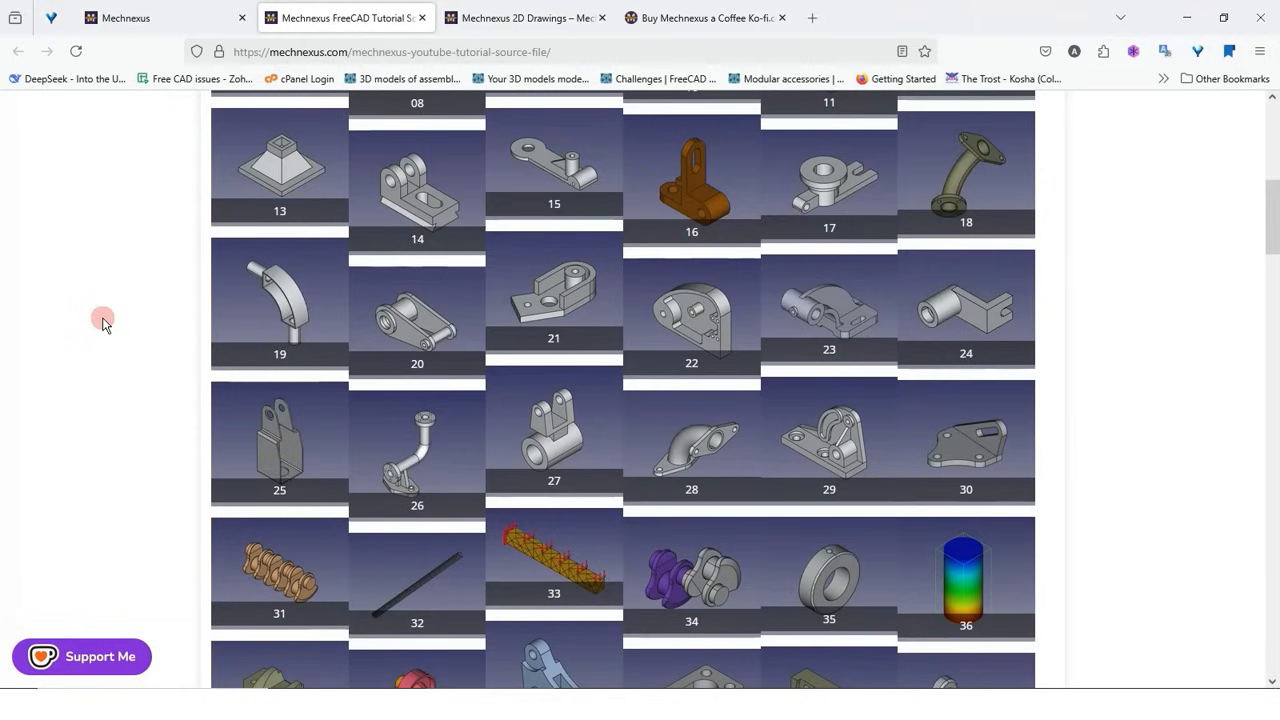
{"action": "scroll", "coordinate": [445, 339], "scroll_direction": "down", "scroll_amount": 5}
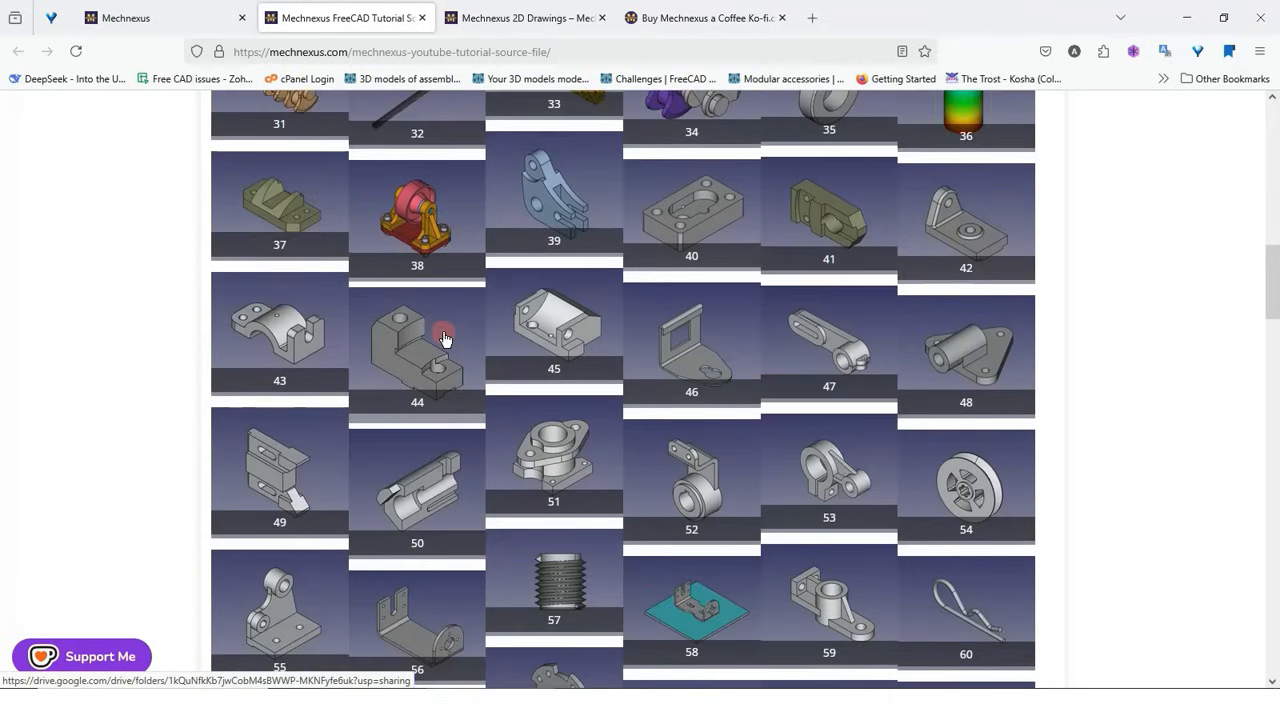
{"action": "scroll", "coordinate": [445, 339], "scroll_direction": "down", "scroll_amount": 7}
{"action": "scroll", "coordinate": [445, 339], "scroll_direction": "up", "scroll_amount": 3}
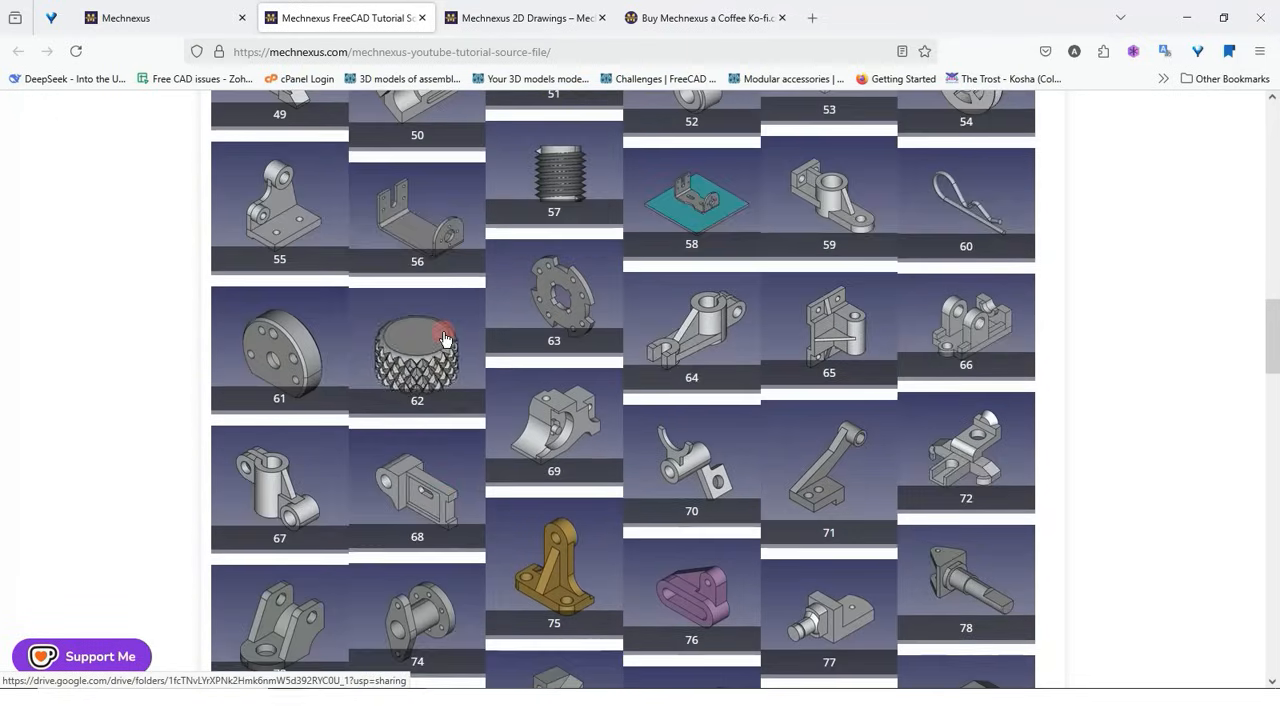
{"action": "scroll", "coordinate": [445, 339], "scroll_direction": "up", "scroll_amount": 10}
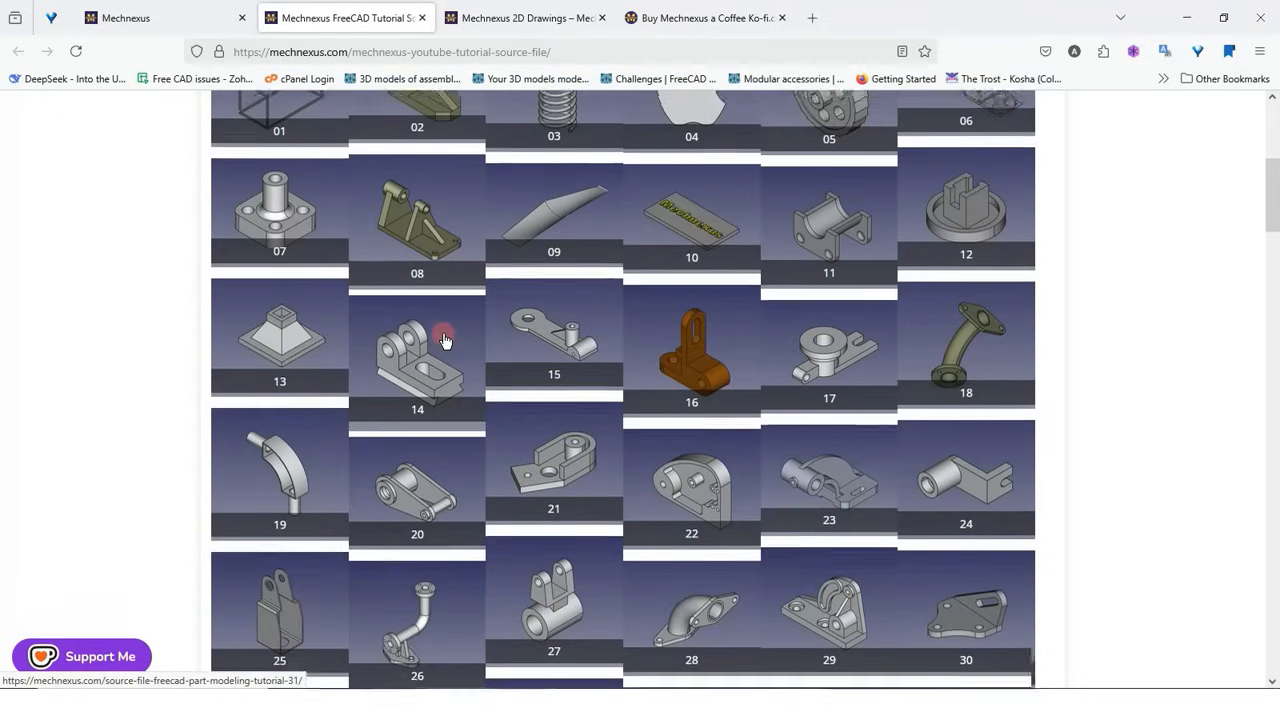
{"action": "scroll", "coordinate": [445, 339], "scroll_direction": "up", "scroll_amount": 3}
- Look over the part drawings offered on the Mechnexus 2D Drawings page
{"action": "left_click", "coordinate": [514, 20]}
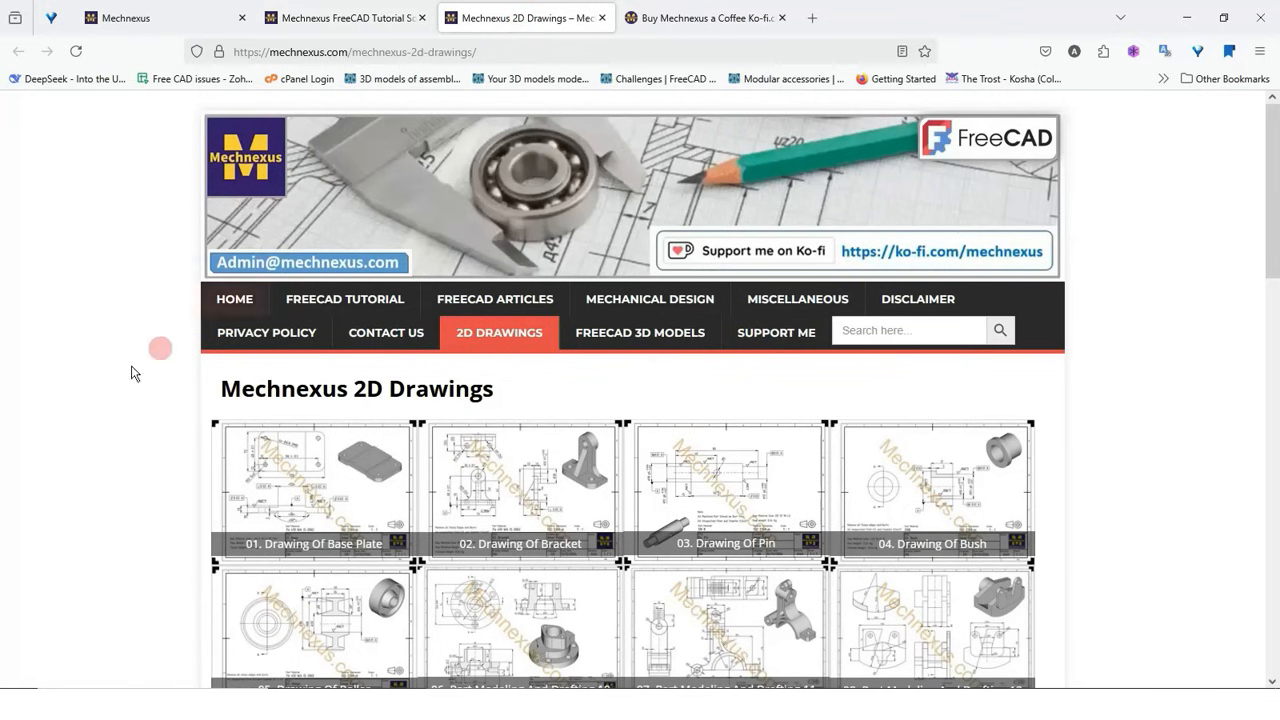
{"action": "scroll", "coordinate": [80, 451], "scroll_direction": "down", "scroll_amount": 3}
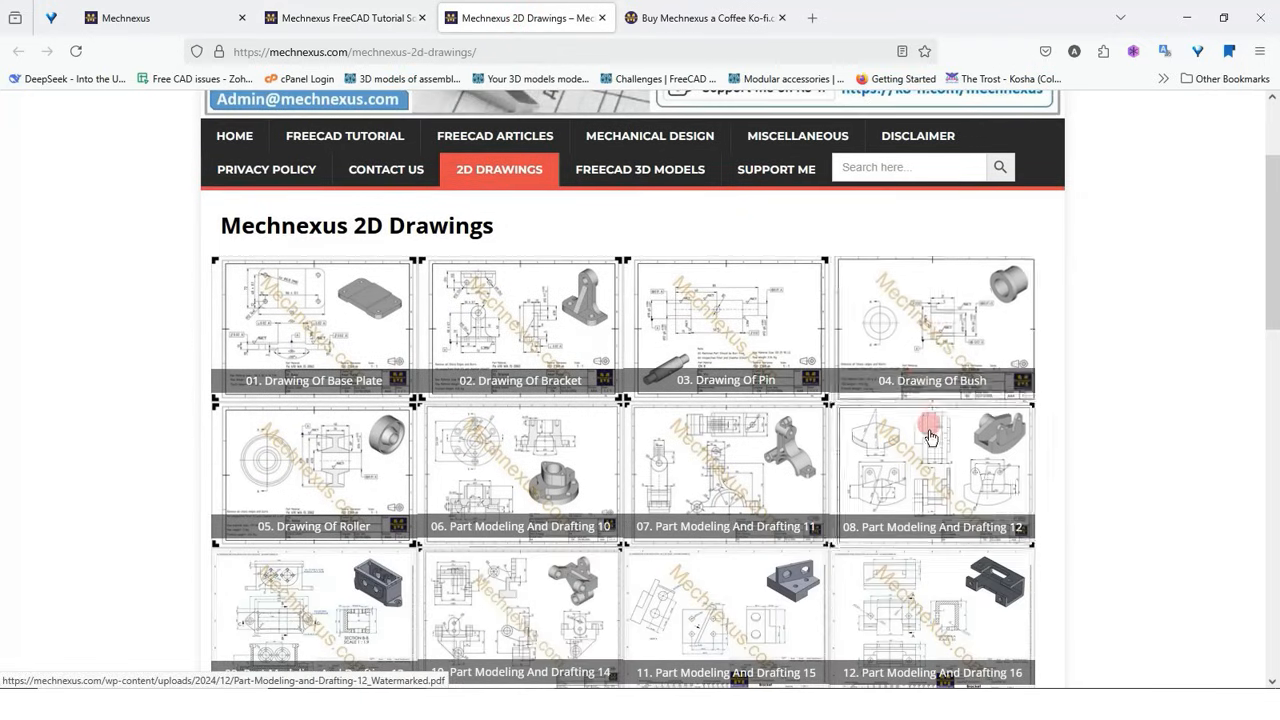
{"action": "scroll", "coordinate": [205, 508], "scroll_direction": "down", "scroll_amount": 1}
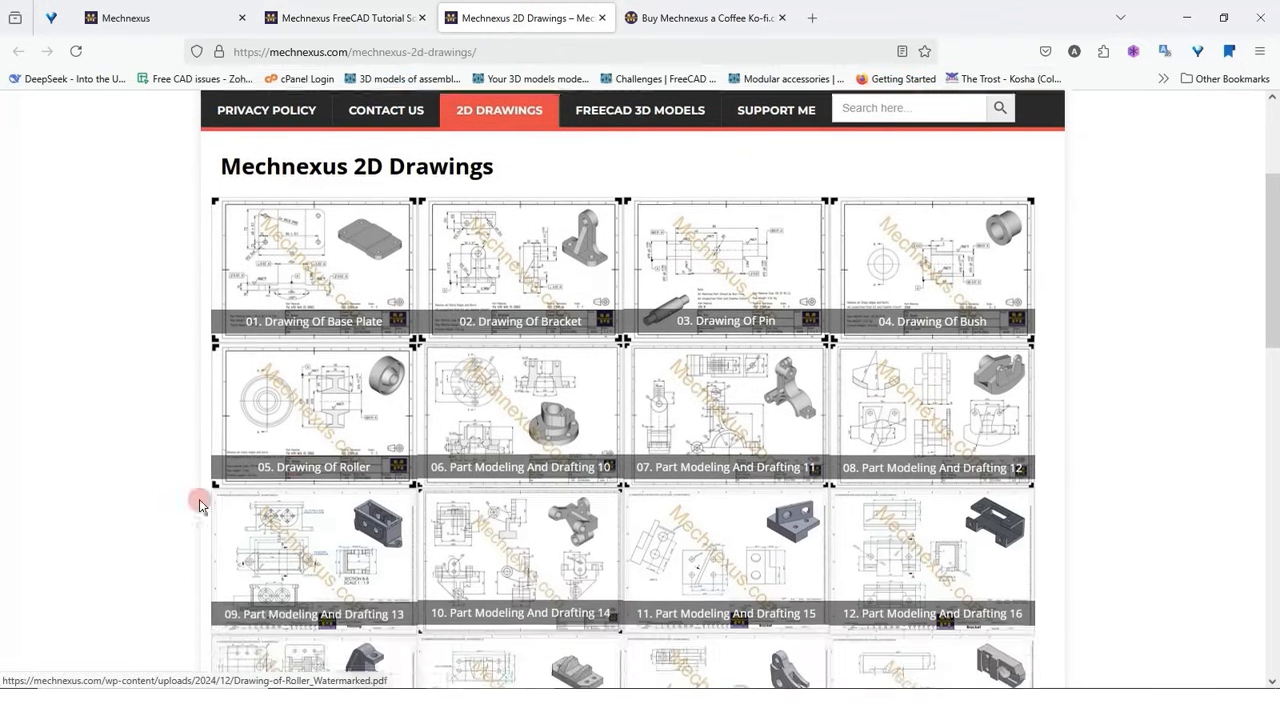
{"action": "scroll", "coordinate": [199, 505], "scroll_direction": "down", "scroll_amount": 2}
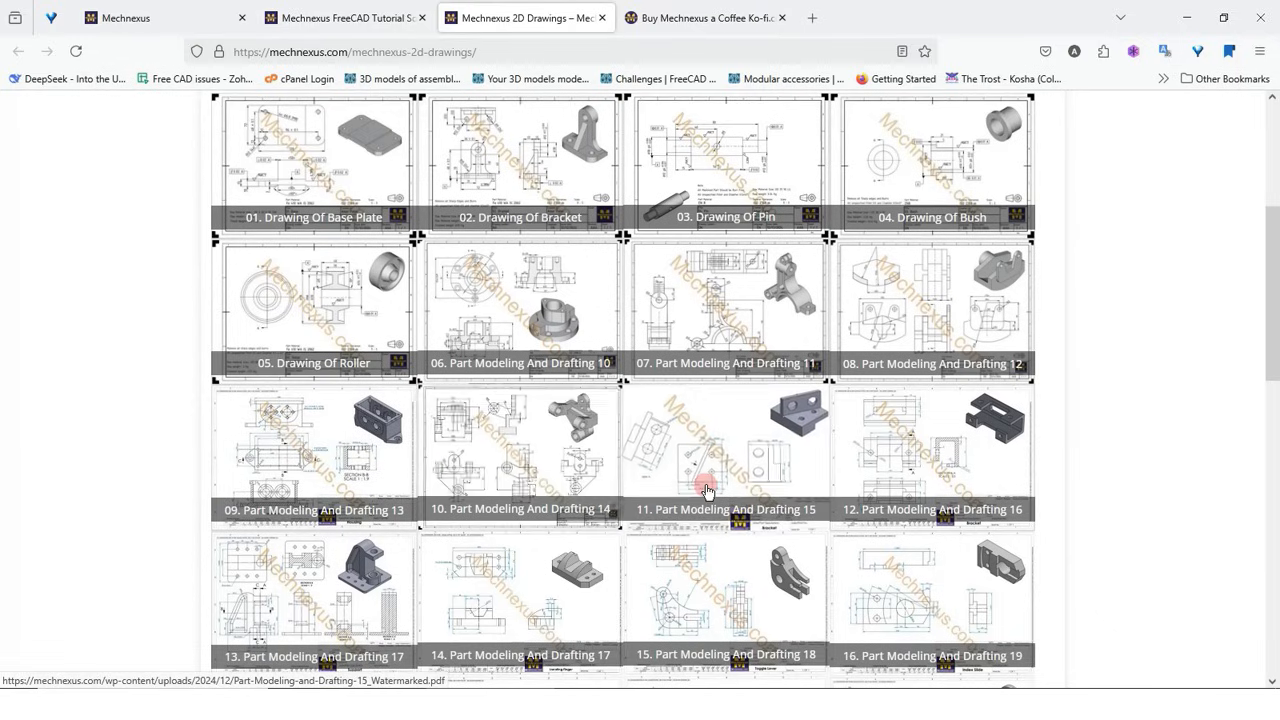
{"action": "scroll", "coordinate": [240, 492], "scroll_direction": "up", "scroll_amount": 5}
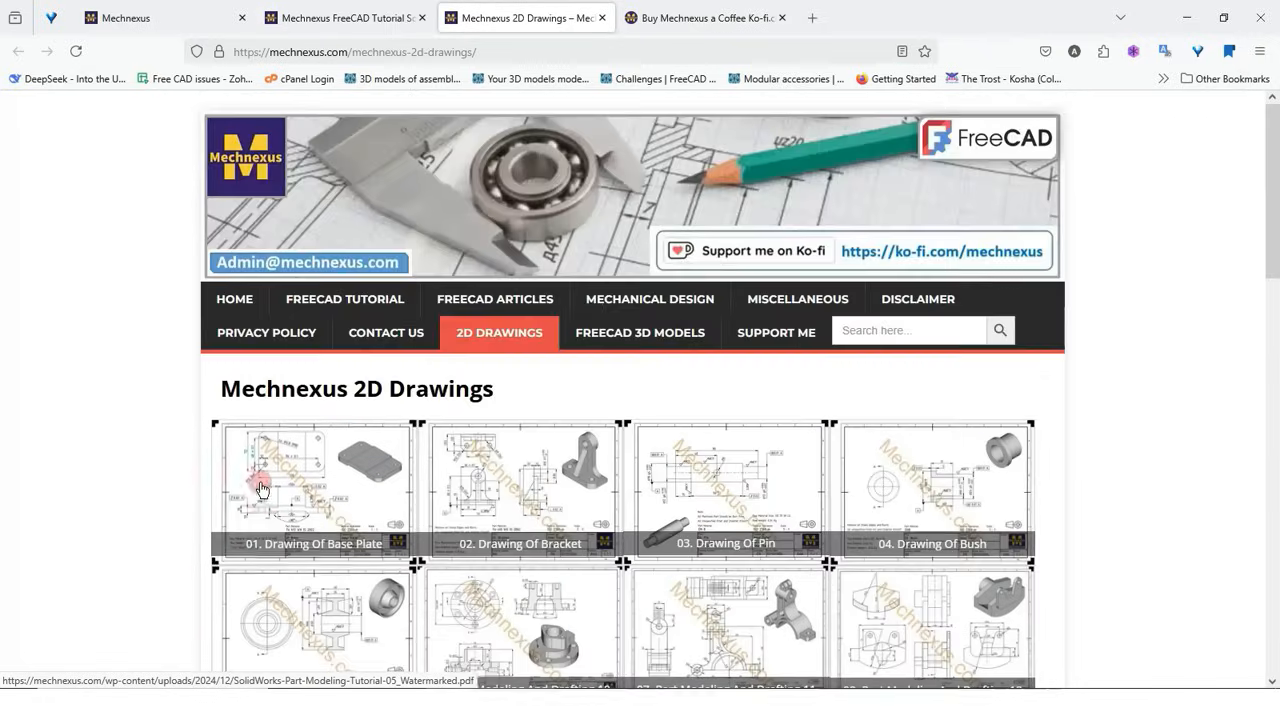
- Review the Mechnexus Ko-fi page's donation form, About section and shop, and go back to the Mechnexus home page
{"action": "left_click", "coordinate": [672, 20]}
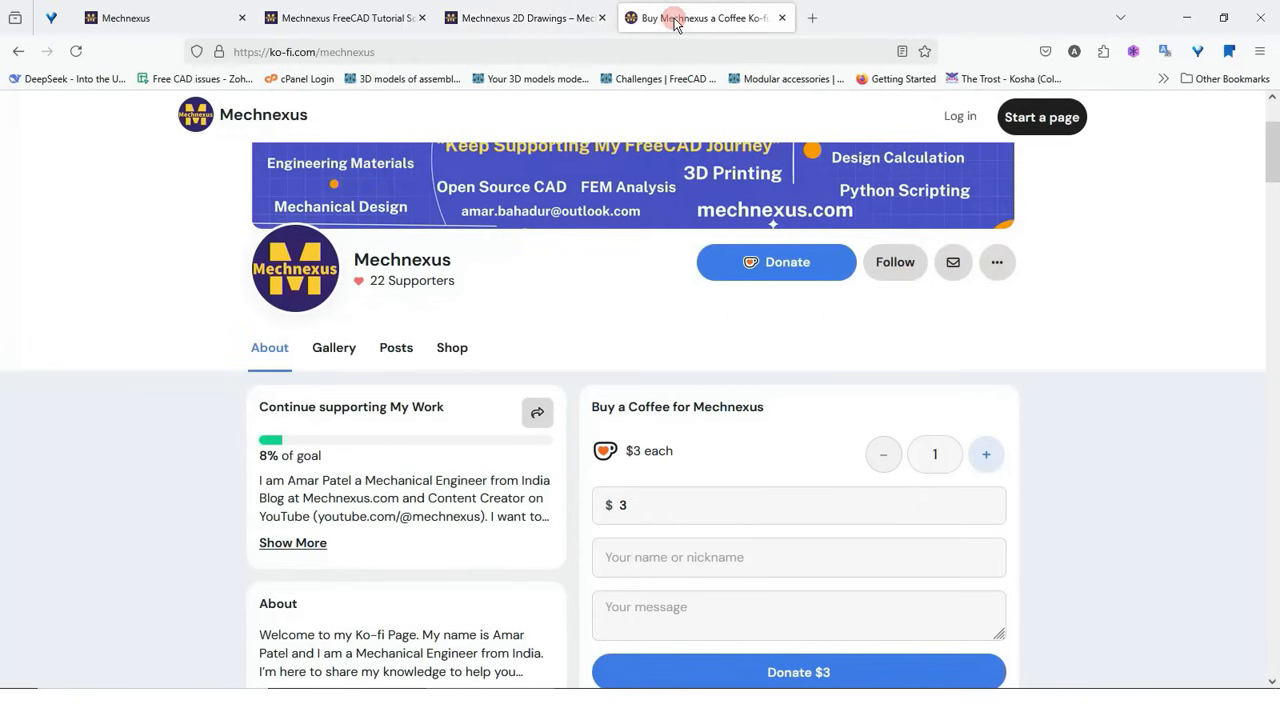
{"action": "scroll", "coordinate": [535, 336], "scroll_direction": "up", "scroll_amount": 3}
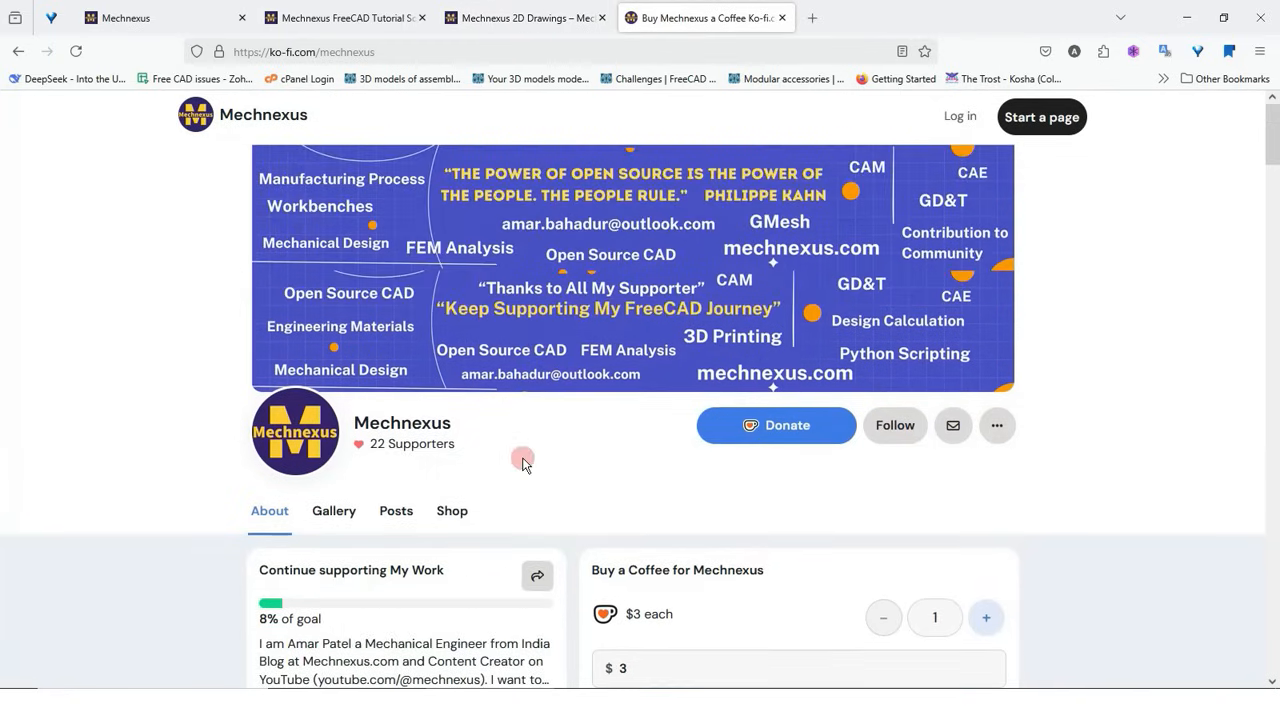
{"action": "scroll", "coordinate": [522, 462], "scroll_direction": "down", "scroll_amount": 3}
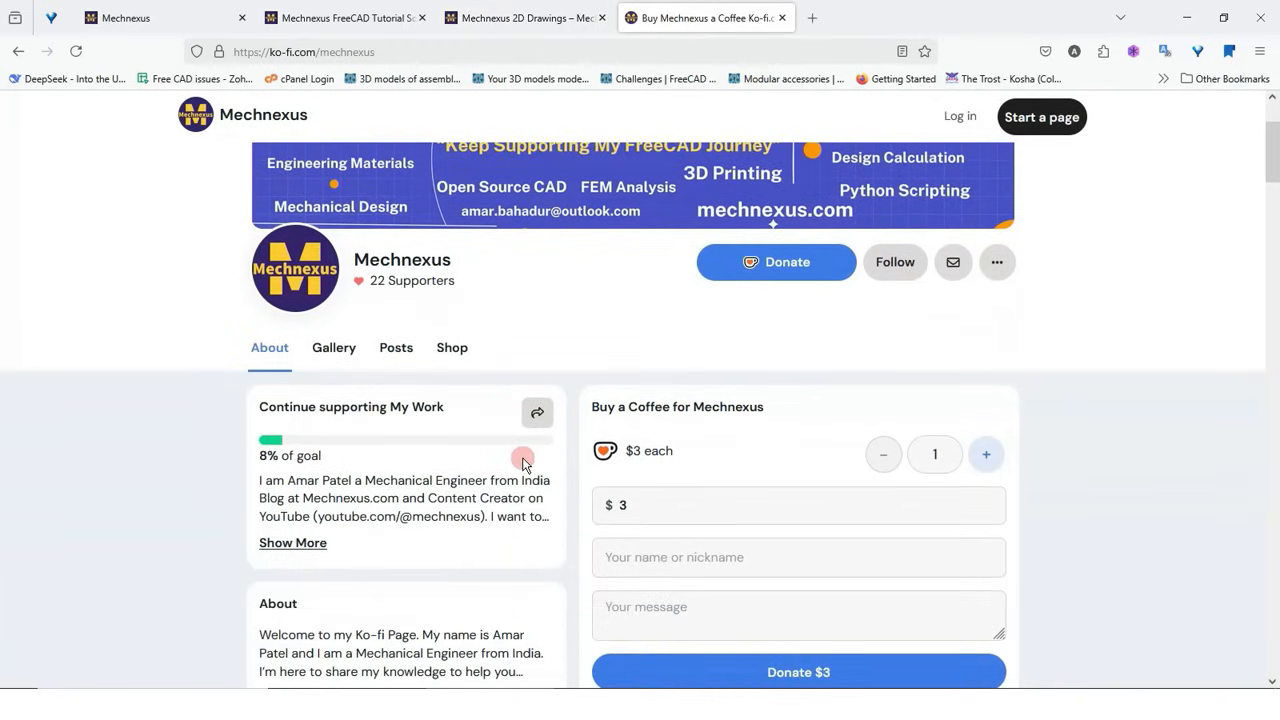
{"action": "scroll", "coordinate": [522, 462], "scroll_direction": "down", "scroll_amount": 2}
{"action": "scroll", "coordinate": [522, 462], "scroll_direction": "up", "scroll_amount": 2}
{"action": "scroll", "coordinate": [522, 462], "scroll_direction": "down", "scroll_amount": 3}
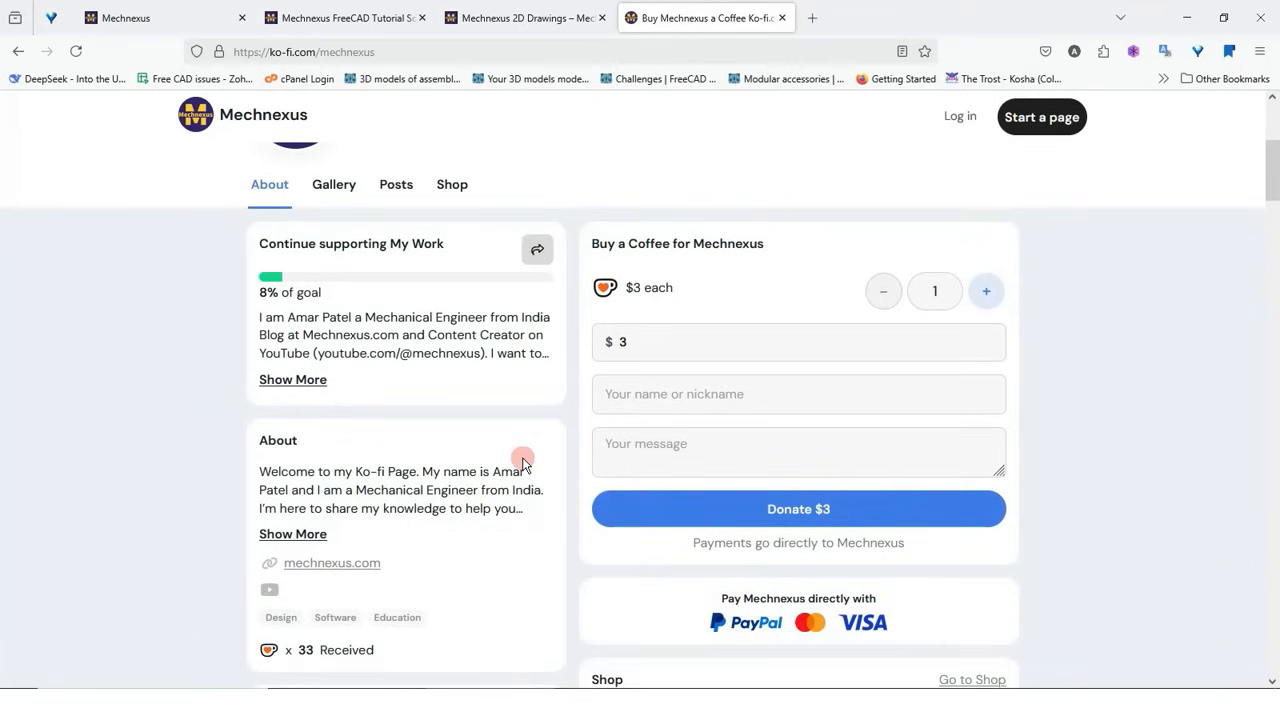
{"action": "scroll", "coordinate": [522, 462], "scroll_direction": "down", "scroll_amount": 3}
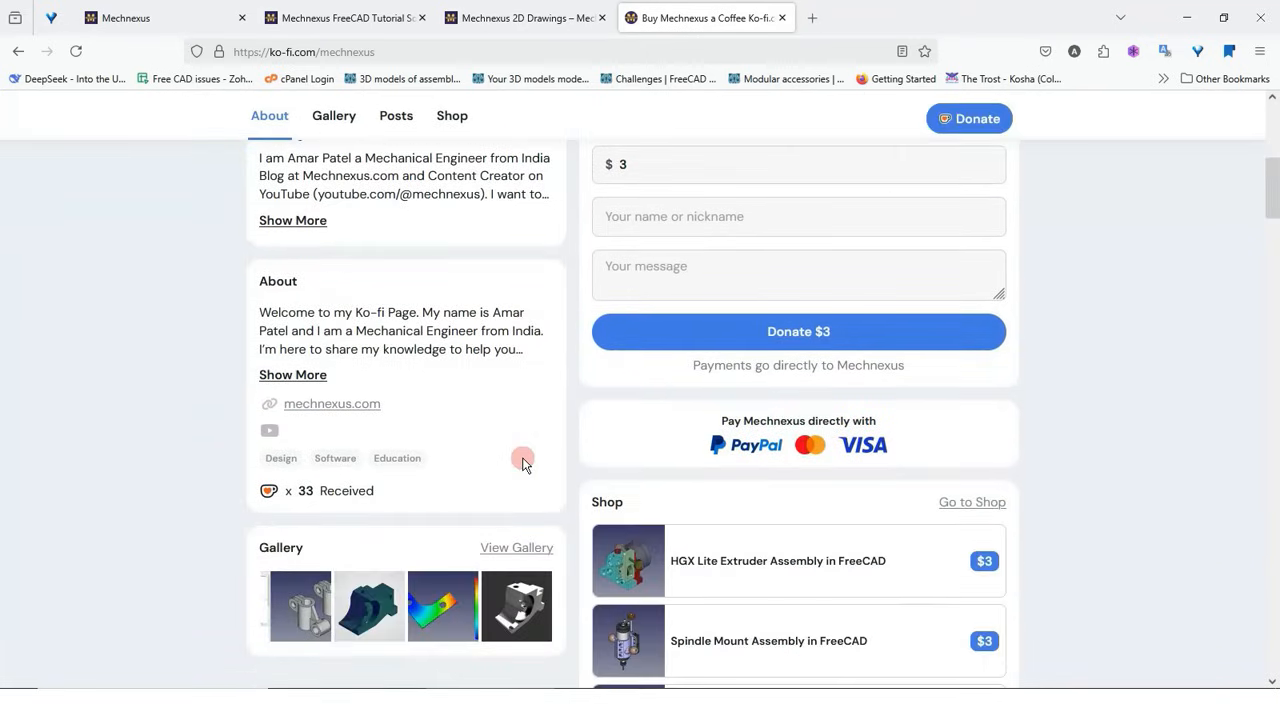
{"action": "scroll", "coordinate": [522, 462], "scroll_direction": "up", "scroll_amount": 9}
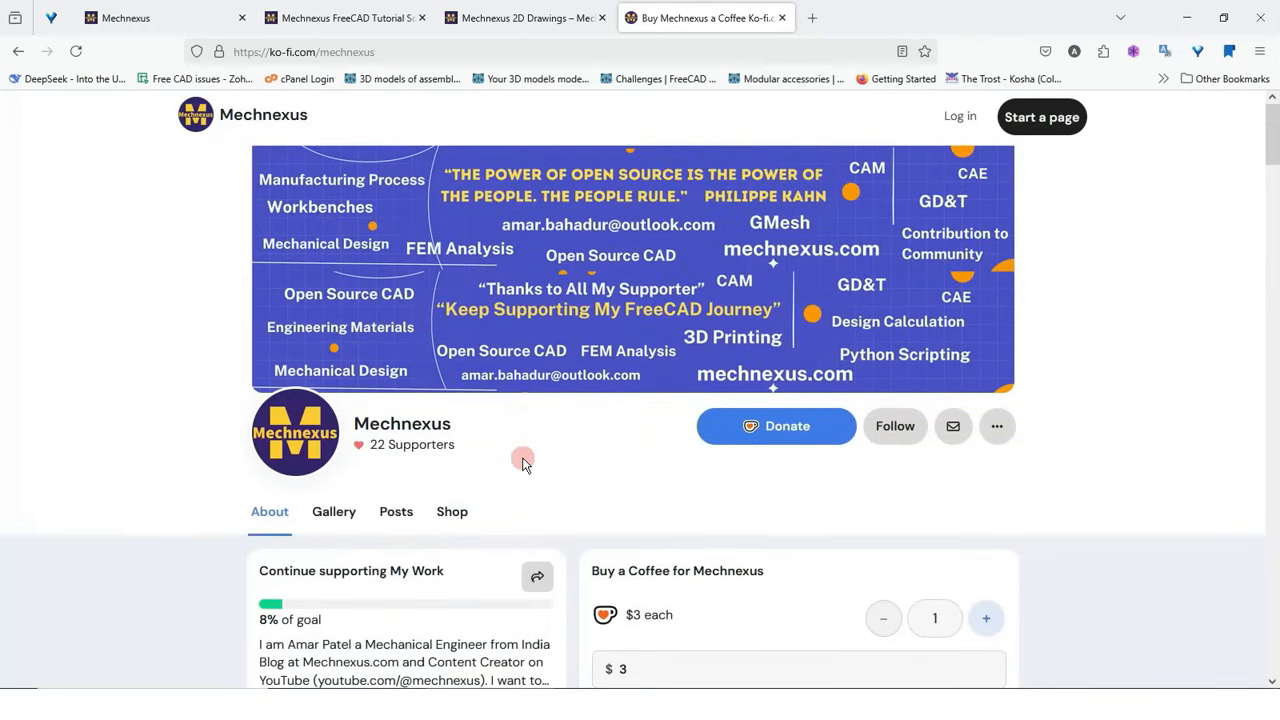
{"action": "left_click", "coordinate": [170, 16]}
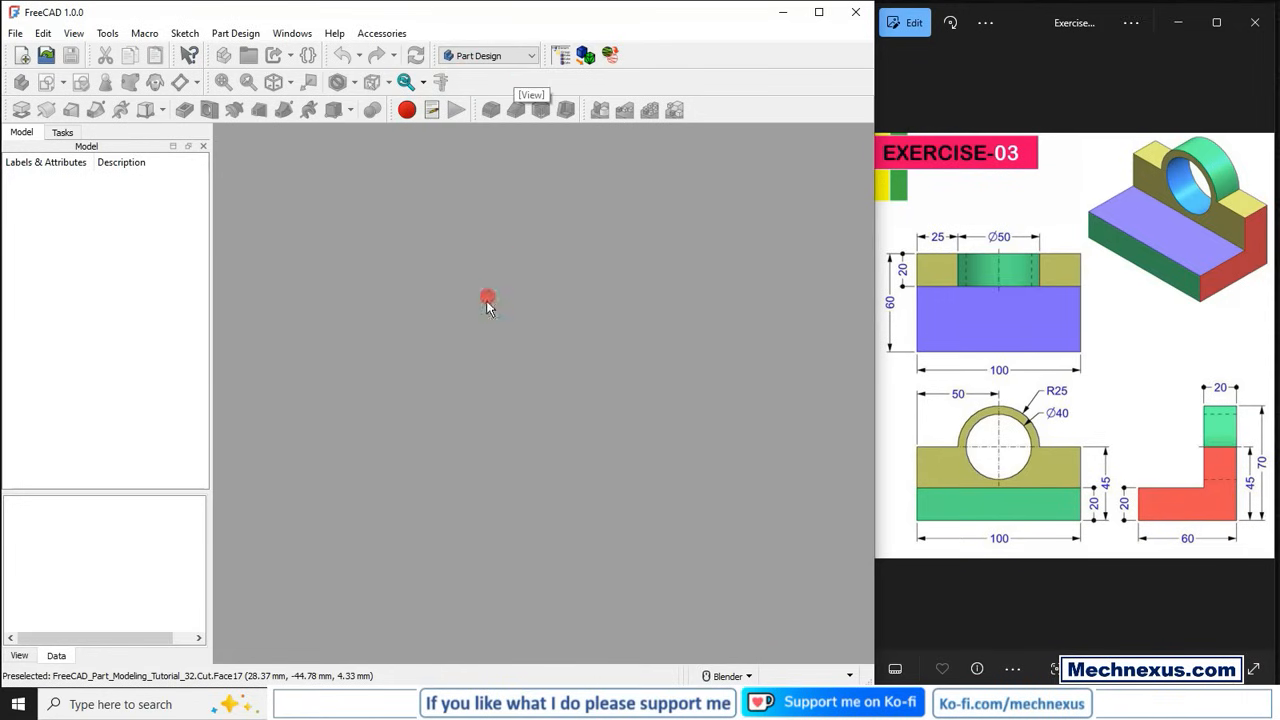
- Switch to FreeCAD, create a new document and add a body to it in Part Design
{"action": "left_click", "coordinate": [21, 55]}
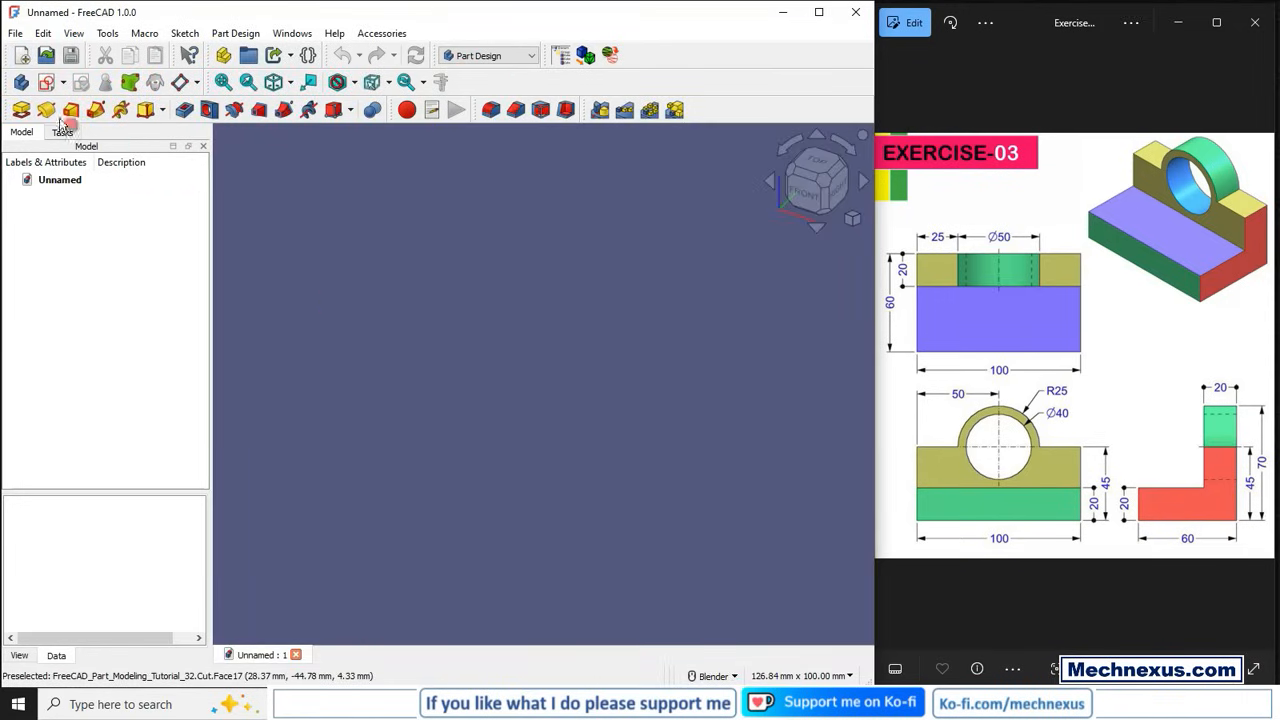
{"action": "left_click", "coordinate": [21, 82]}
{"action": "left_click", "coordinate": [423, 324]}
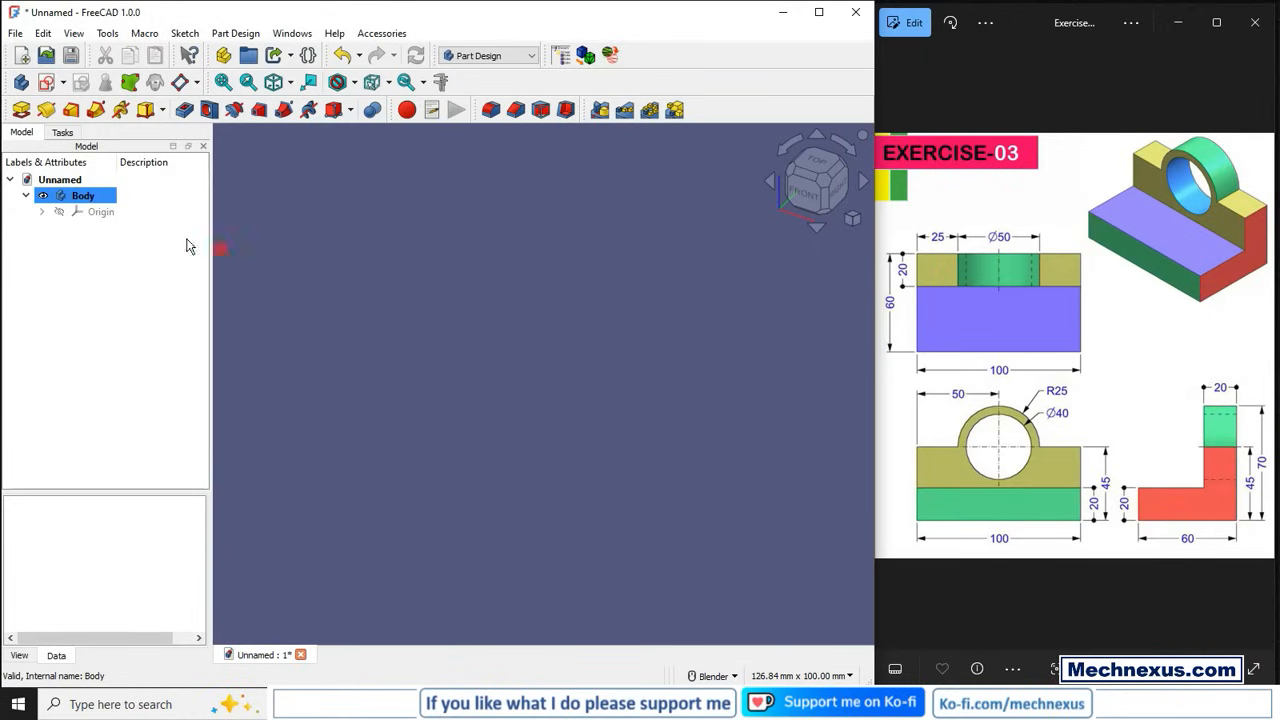
- Show the body's origin, start a sketch on the YZ plane, and hide the origin planes again
{"action": "left_click", "coordinate": [97, 211]}
{"action": "key", "text": "space"}
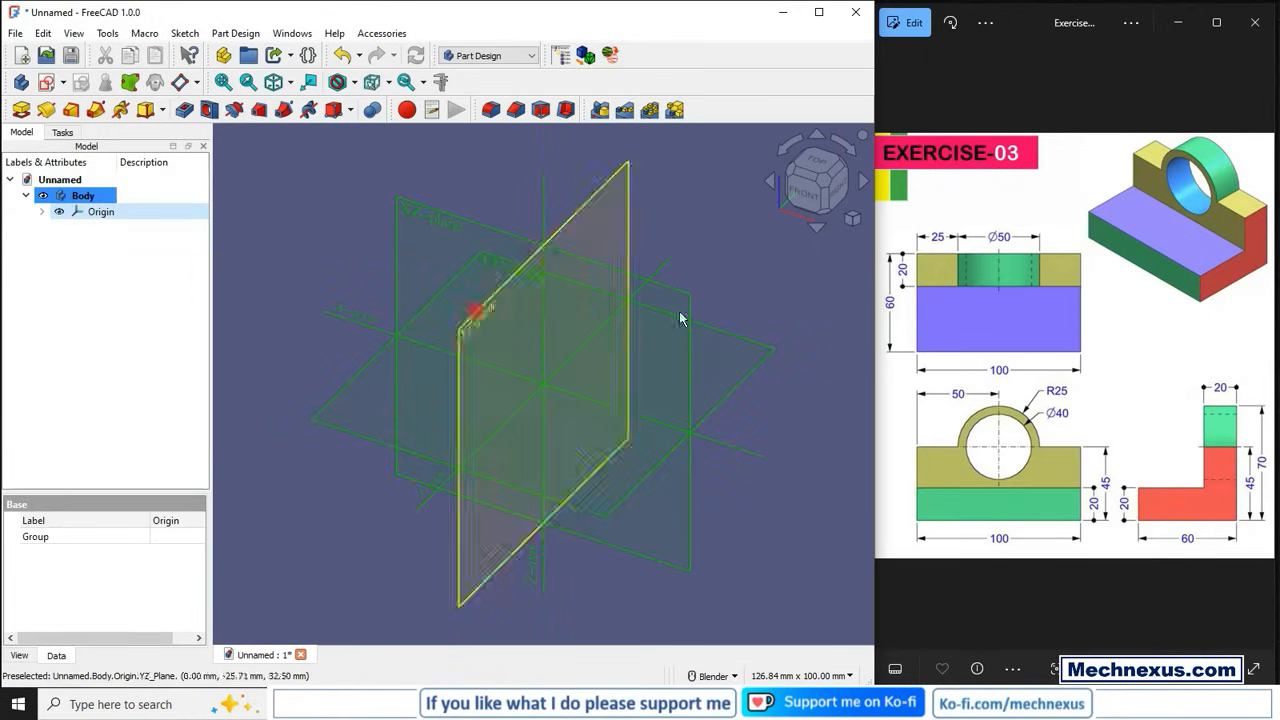
{"action": "left_click", "coordinate": [777, 229]}
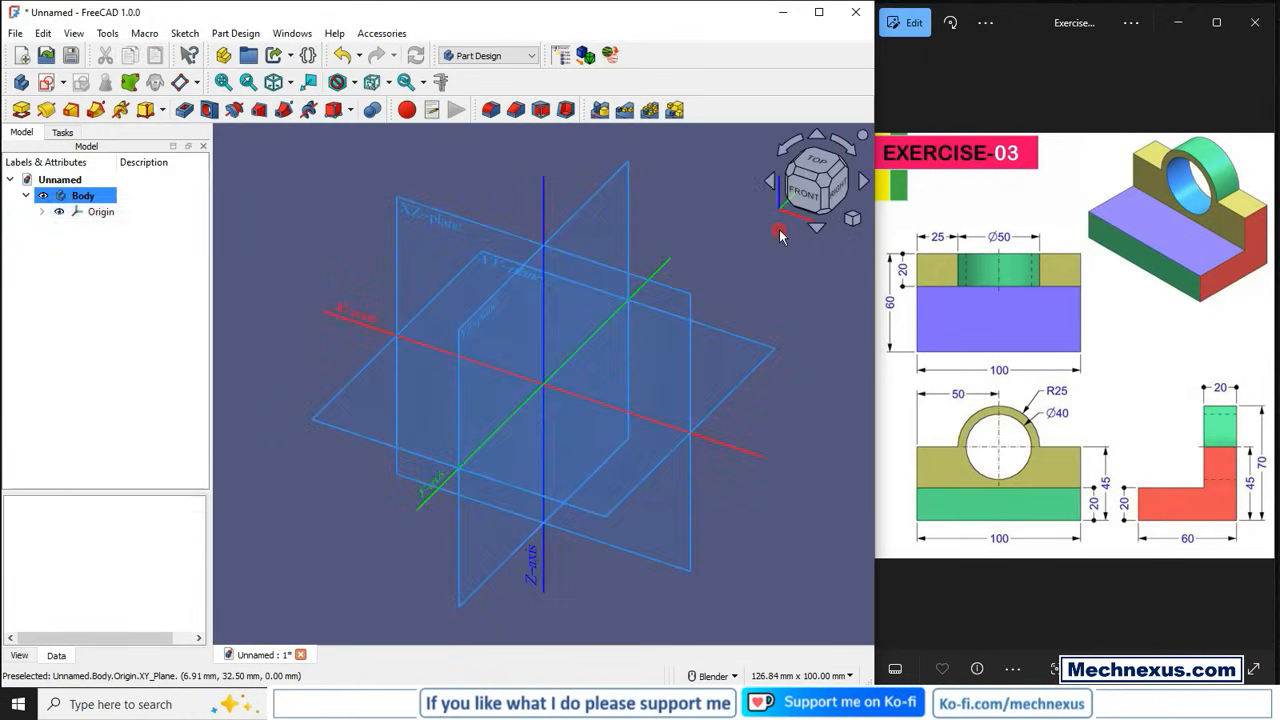
{"action": "left_click", "coordinate": [500, 292]}
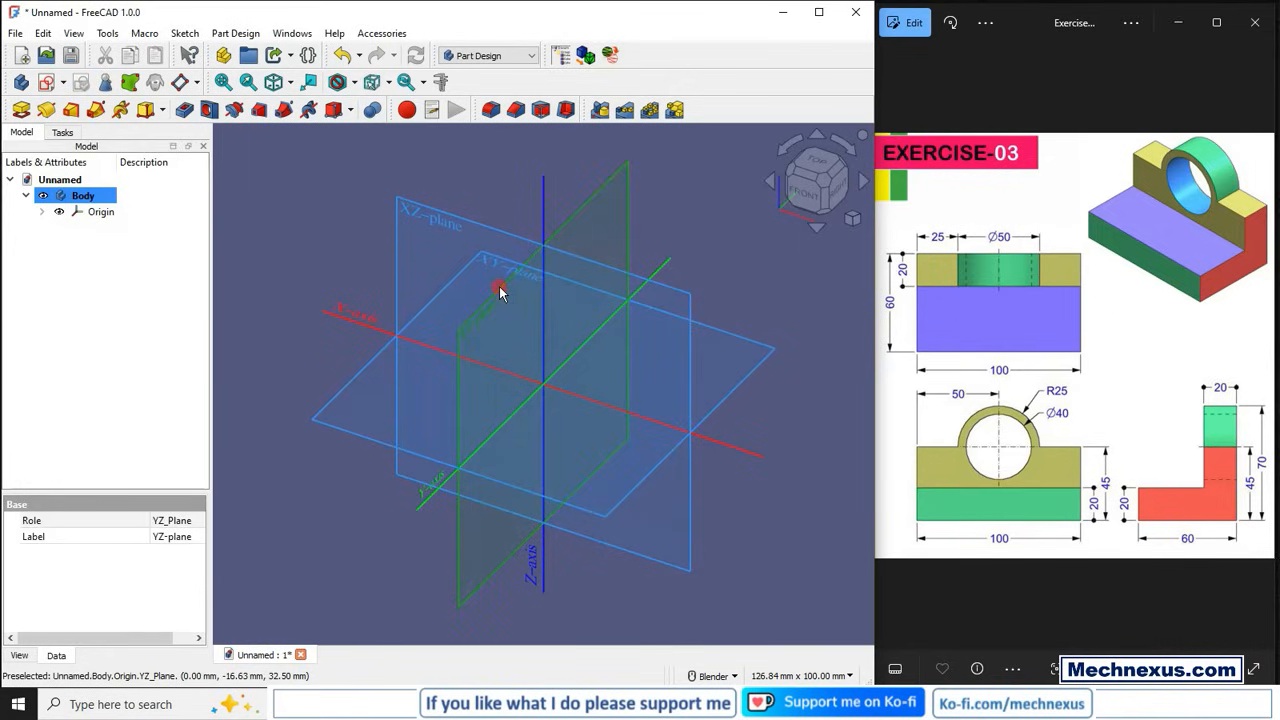
{"action": "left_click", "coordinate": [47, 84]}
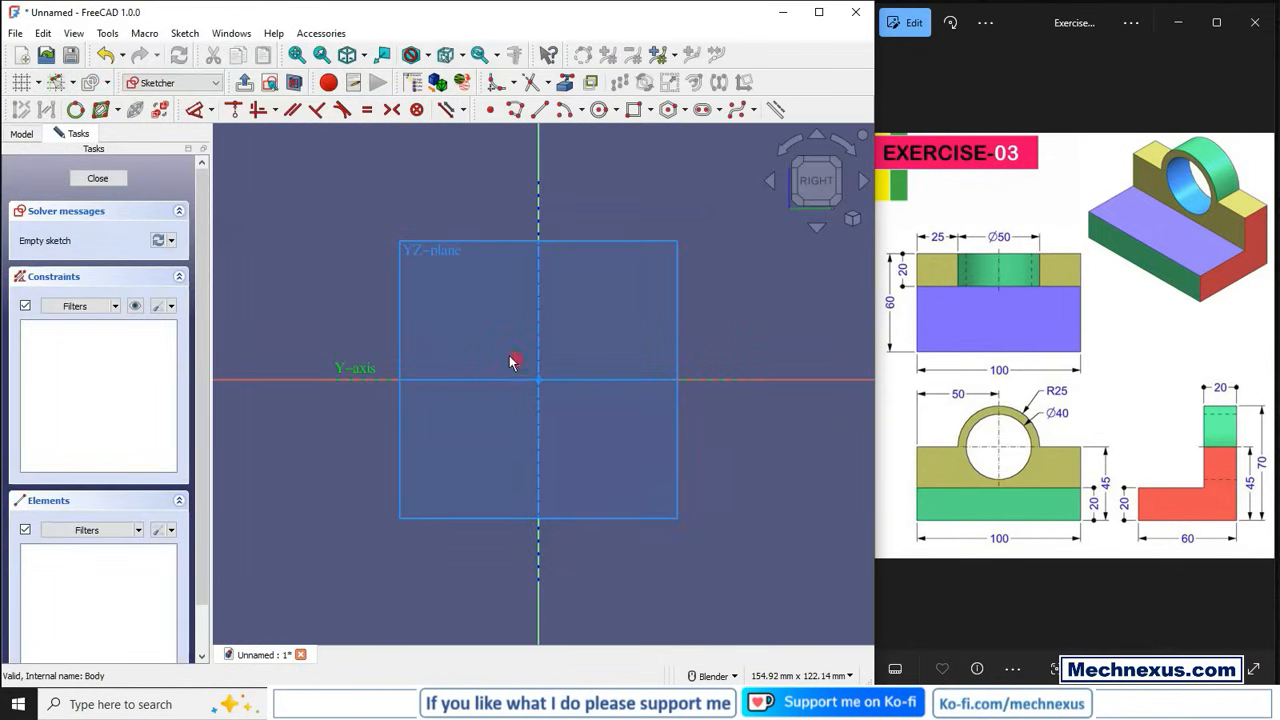
{"action": "left_click", "coordinate": [21, 133]}
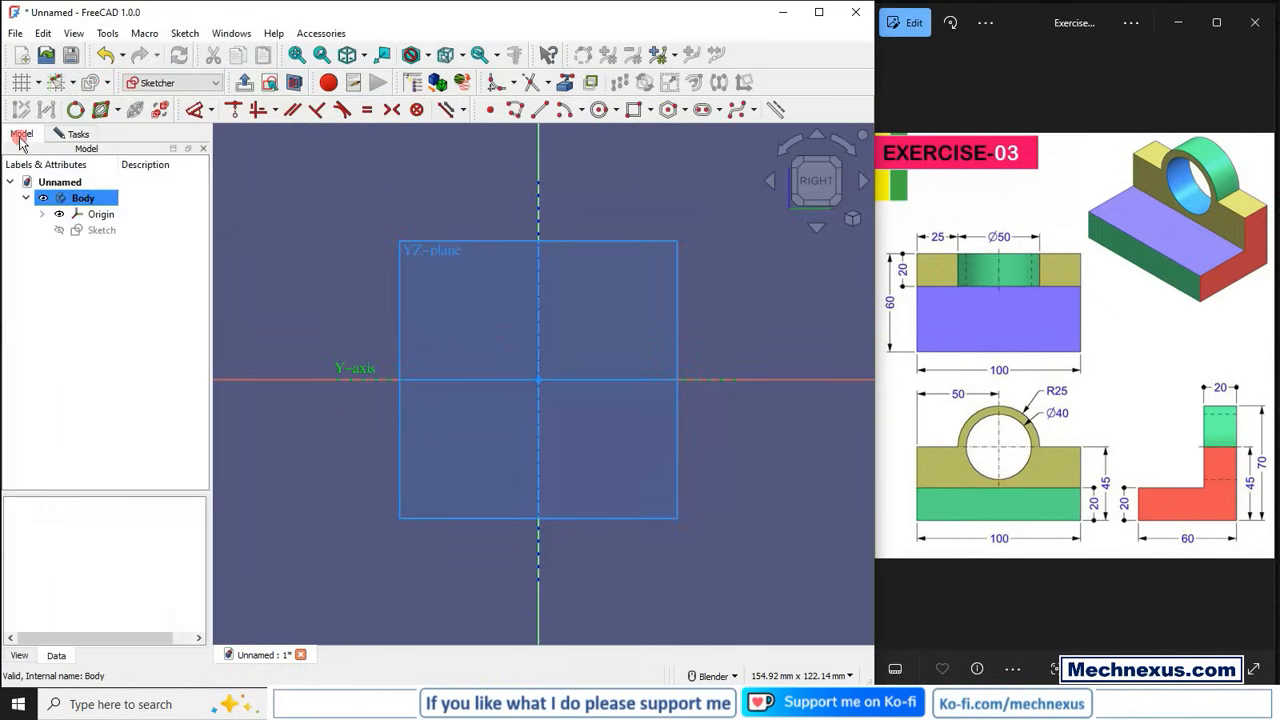
{"action": "left_click", "coordinate": [100, 215]}
{"action": "left_click", "coordinate": [436, 438]}
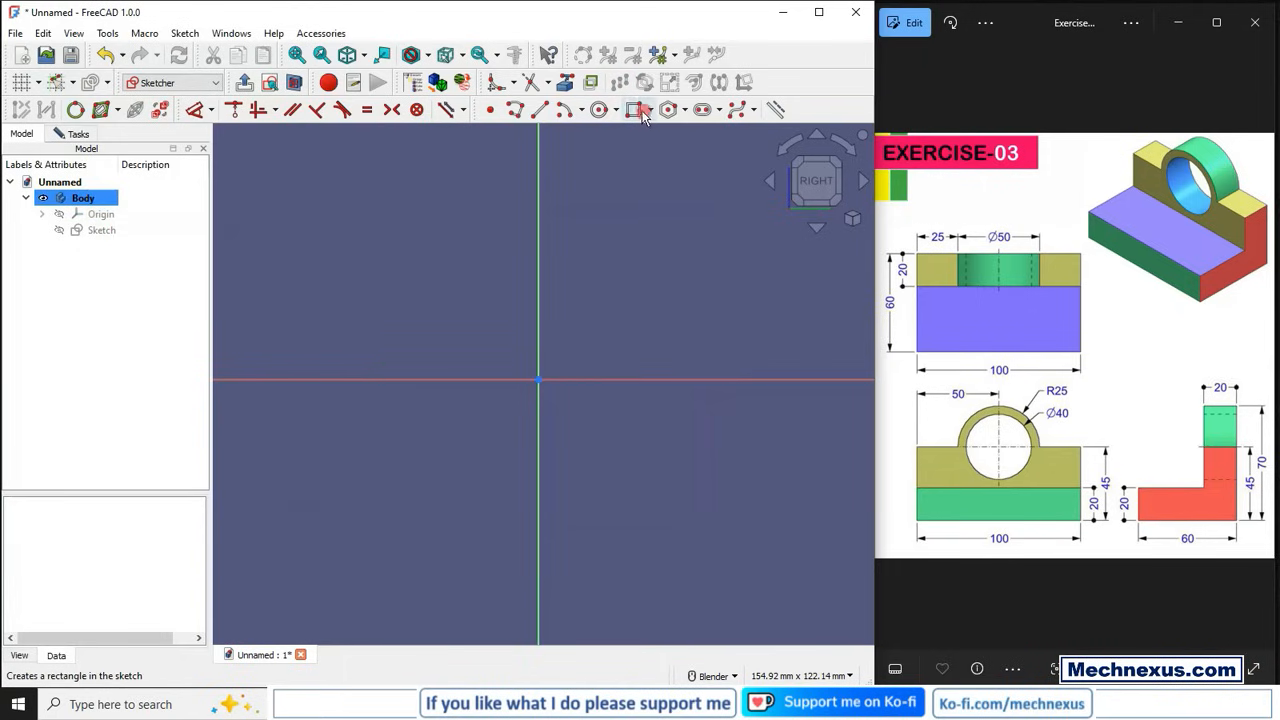
- Draw a rectangle about 49 mm wide and 52 mm high from the origin, extending up and along the negative Y side
{"action": "left_click", "coordinate": [638, 110]}
{"action": "left_click", "coordinate": [538, 380]}
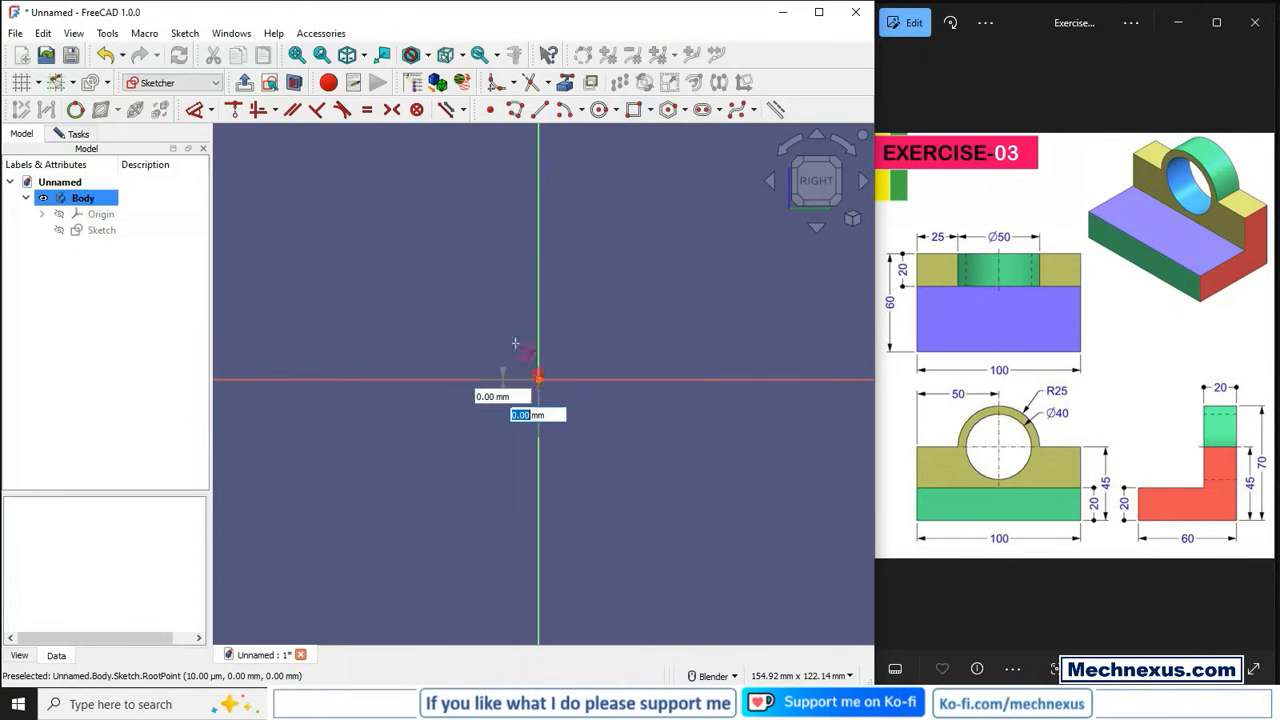
{"action": "left_click", "coordinate": [329, 159]}
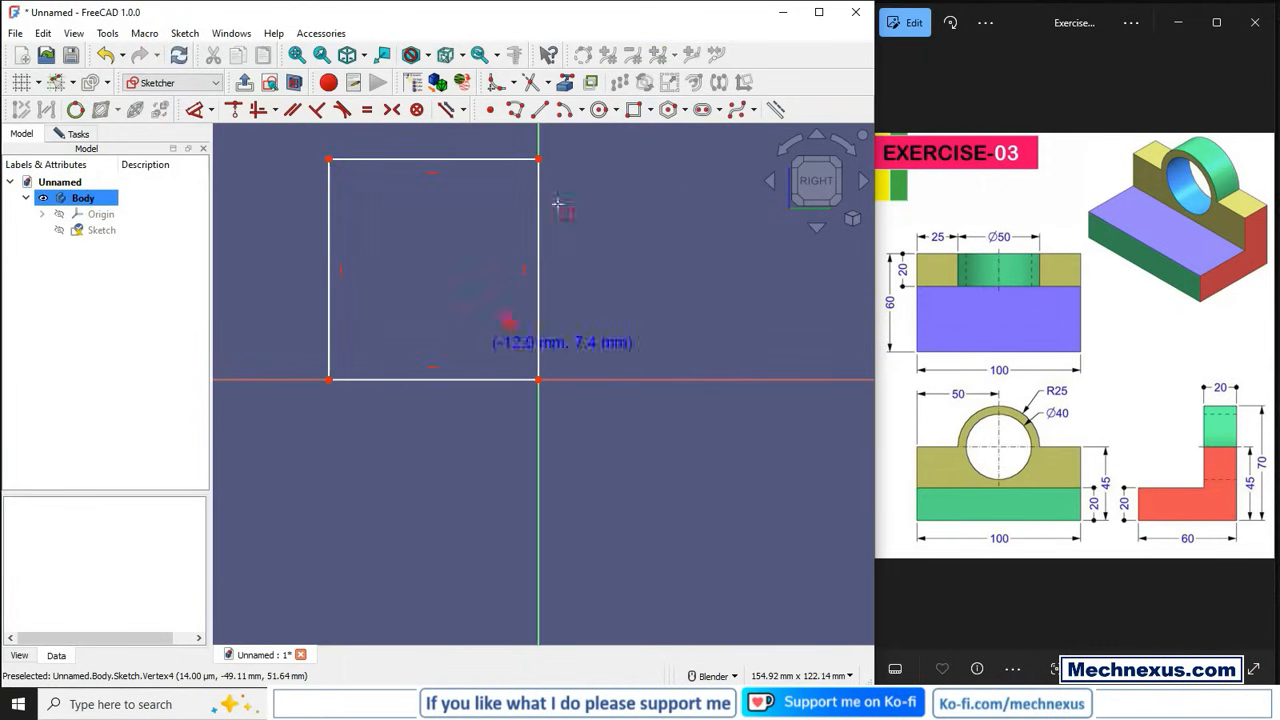
- Draw a vertical and a horizontal line joining the rectangle's top and left edges, and trim the outer corner to leave an L-shaped profile
{"action": "left_click", "coordinate": [540, 110]}
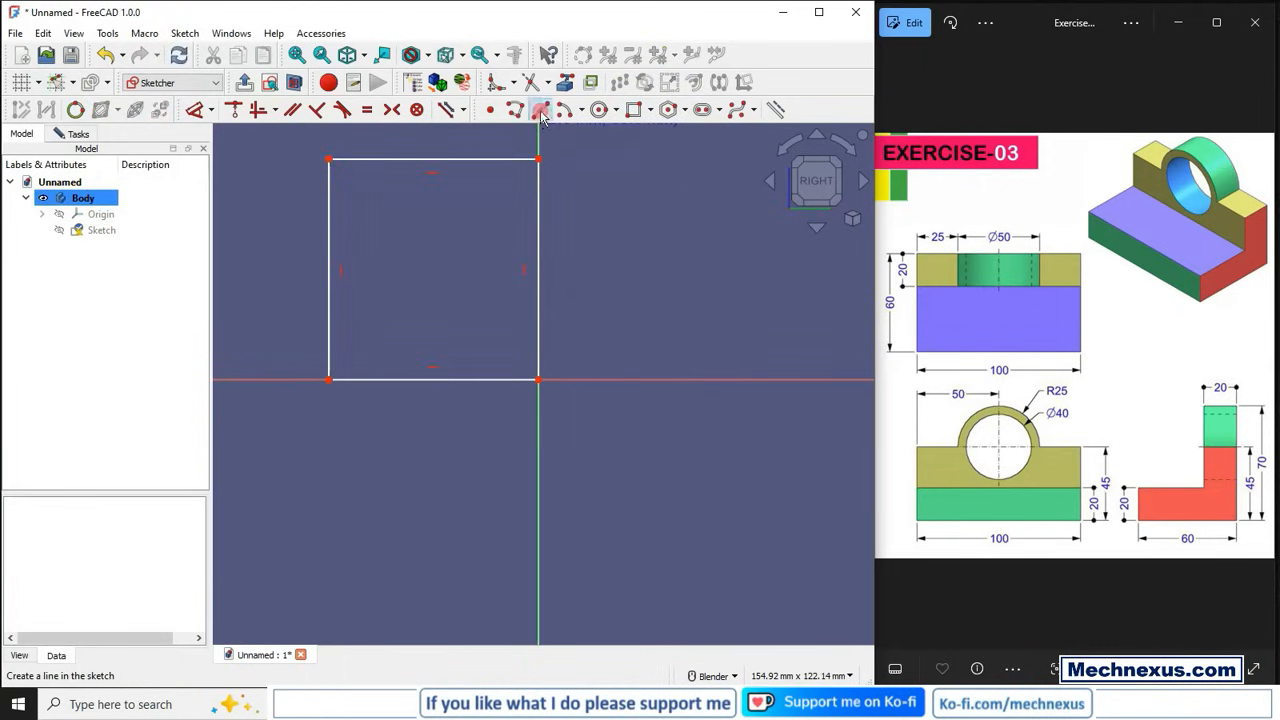
{"action": "left_click", "coordinate": [474, 160]}
{"action": "left_click", "coordinate": [474, 322]}
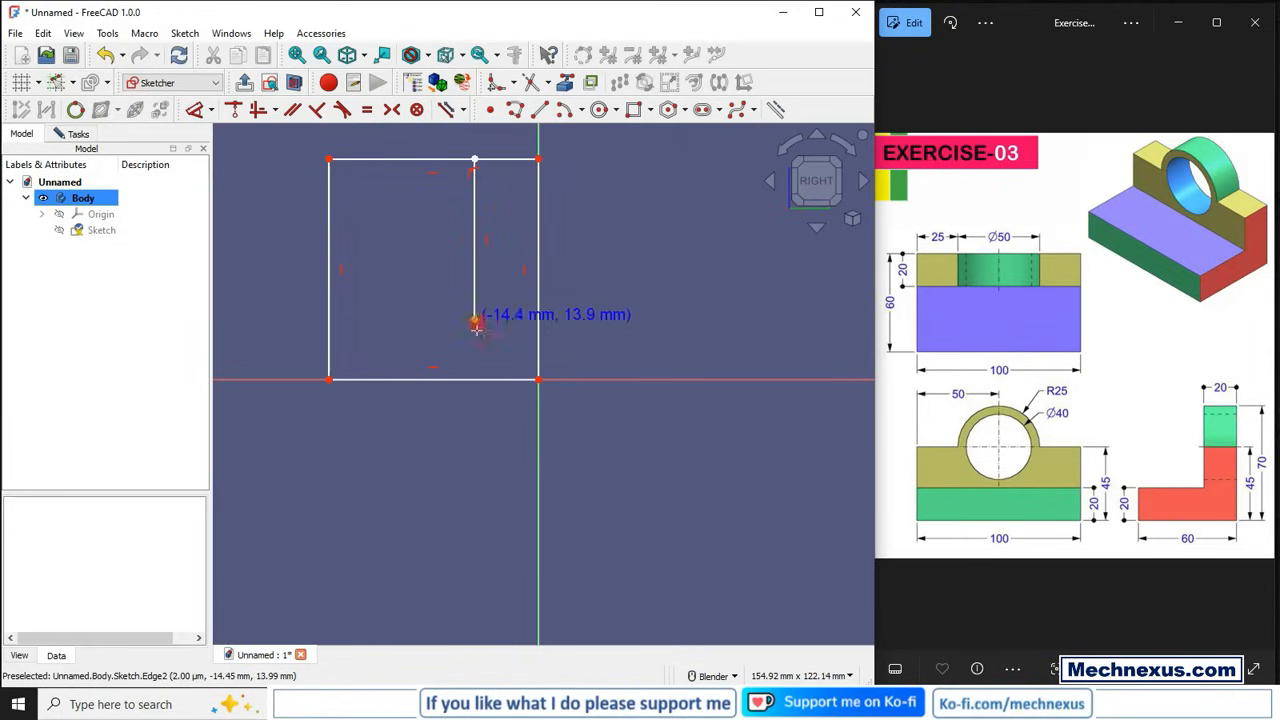
{"action": "left_click", "coordinate": [474, 320]}
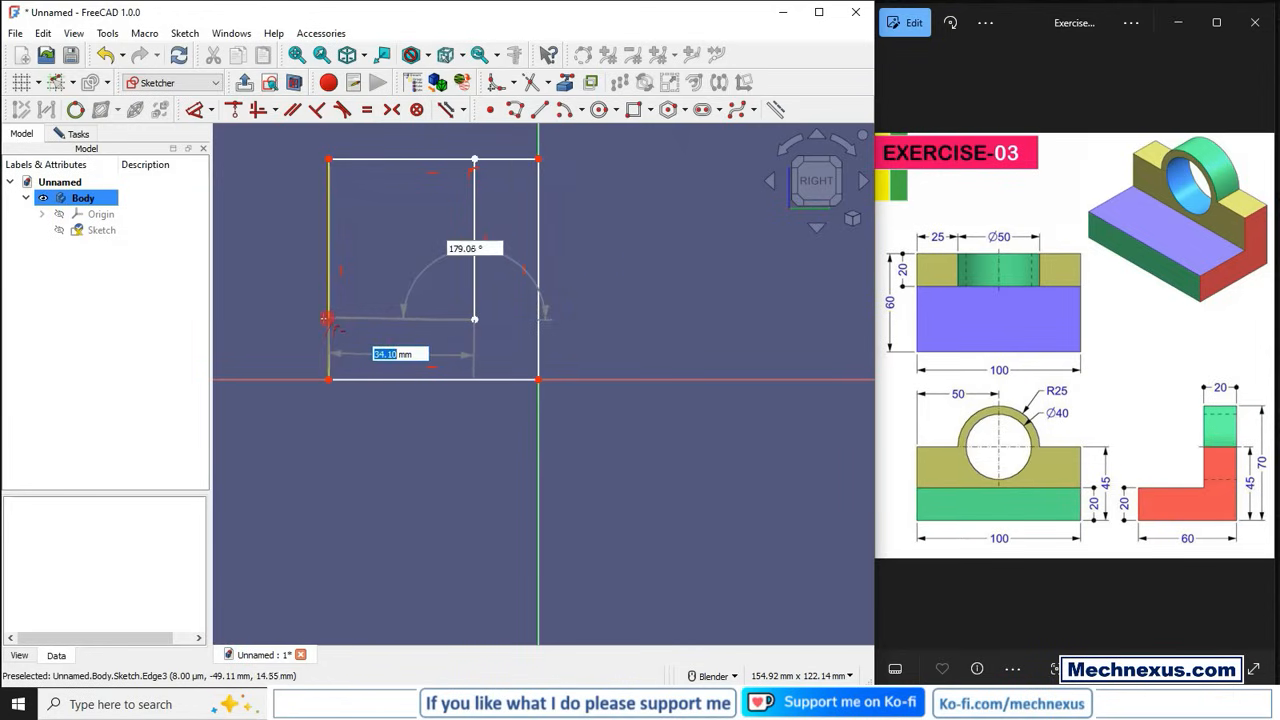
{"action": "left_click", "coordinate": [329, 321]}
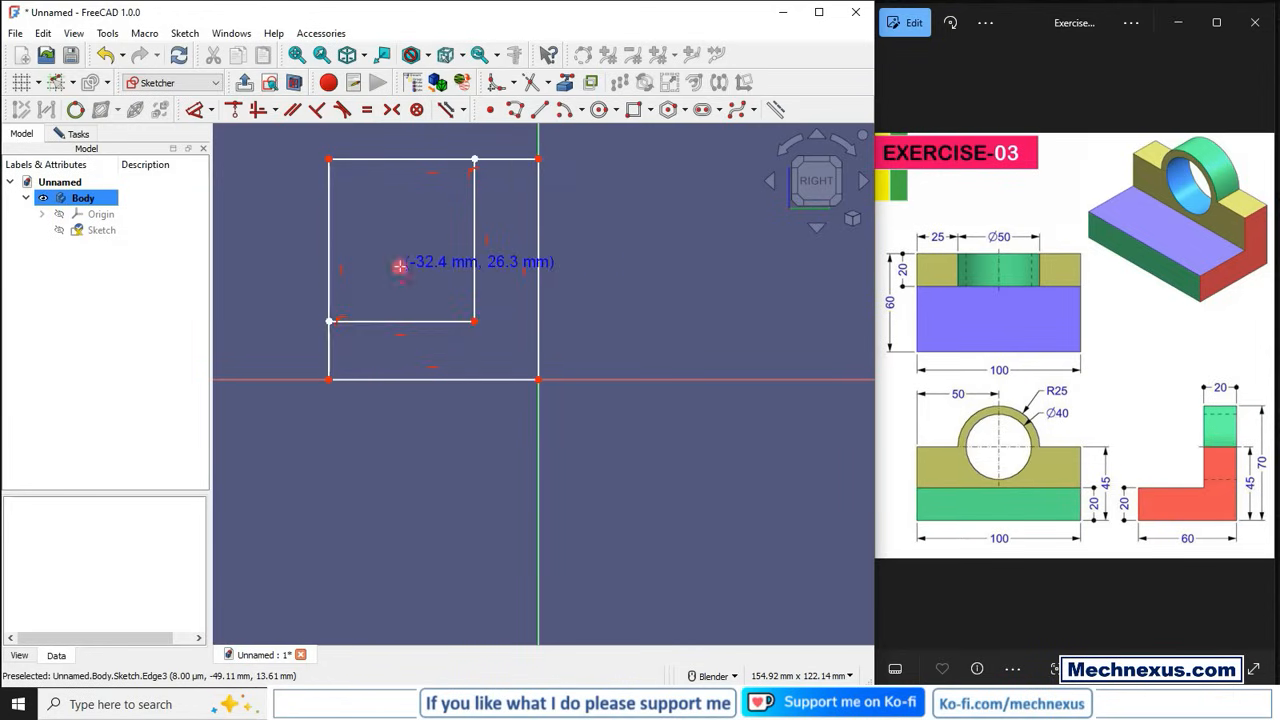
{"action": "left_click", "coordinate": [531, 82]}
{"action": "left_click", "coordinate": [420, 160]}
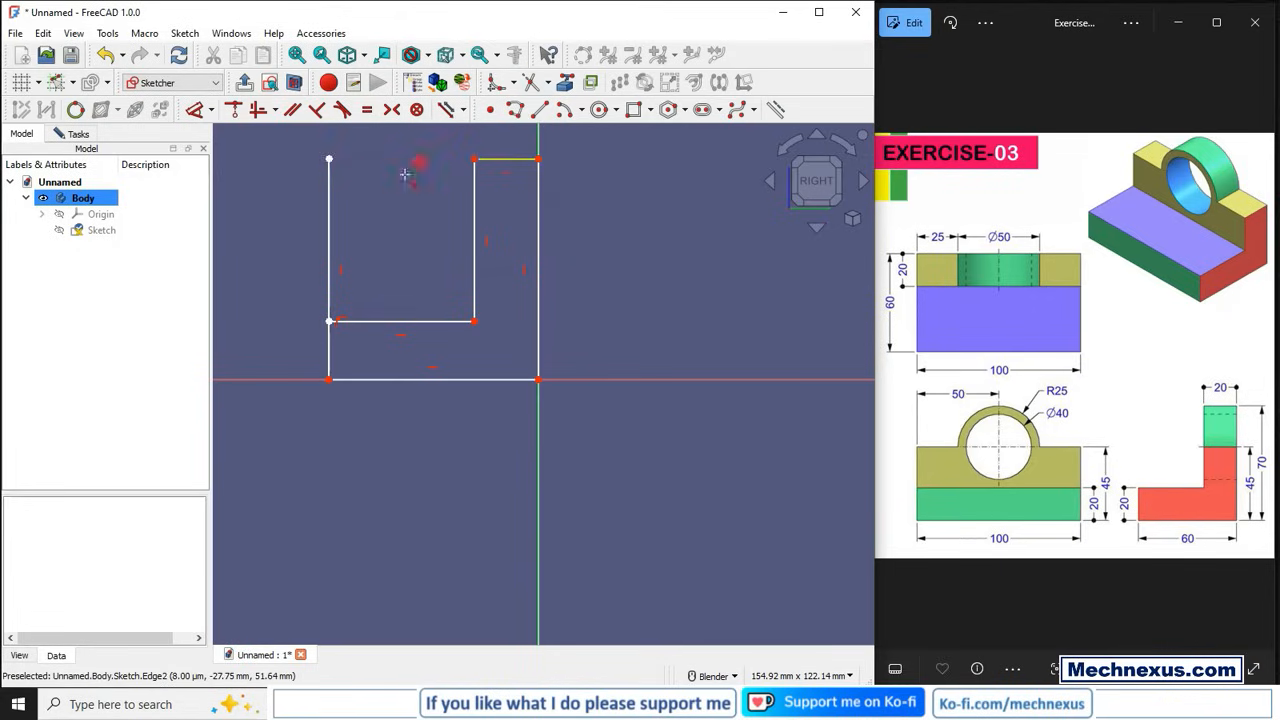
{"action": "left_click", "coordinate": [331, 230]}
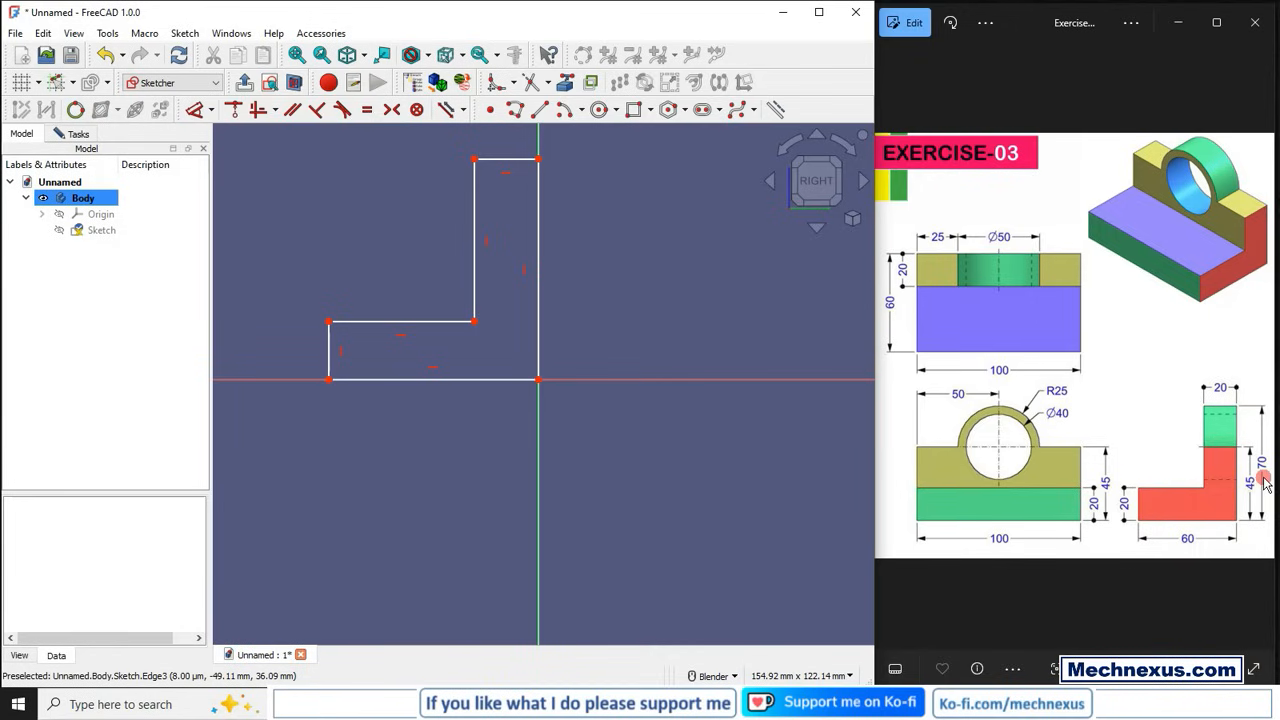
- Dimension the L-profile's bottom edge as 60 mm and its tall vertical edge on the axis as 70 mm
{"action": "left_click", "coordinate": [194, 110]}
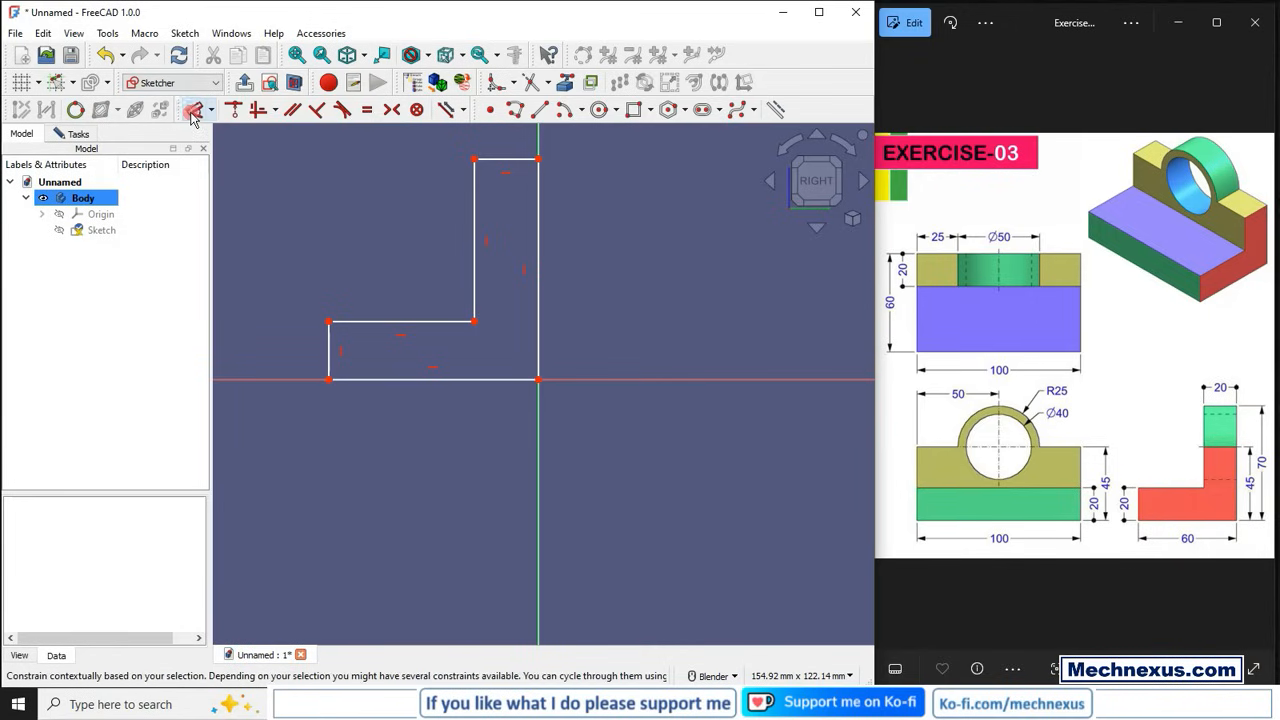
{"action": "left_click", "coordinate": [389, 379]}
{"action": "left_click", "coordinate": [507, 478]}
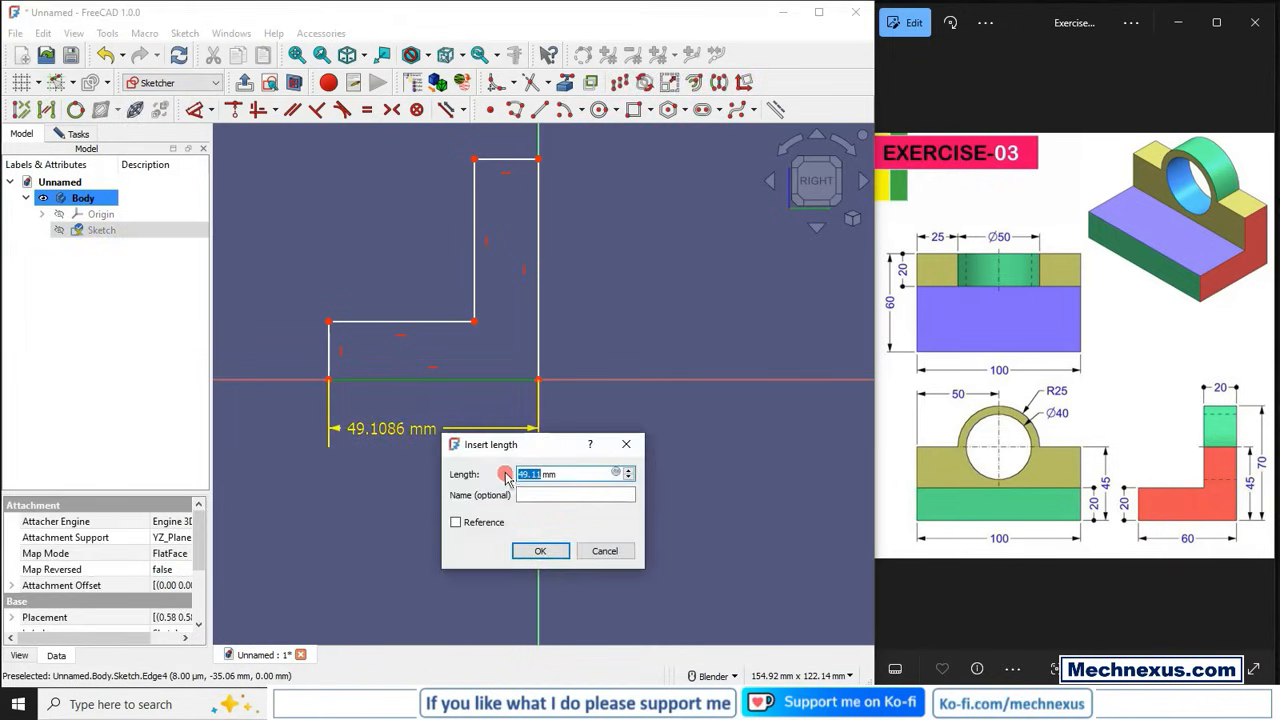
{"action": "type", "text": "60"}
{"action": "key", "text": "Return"}
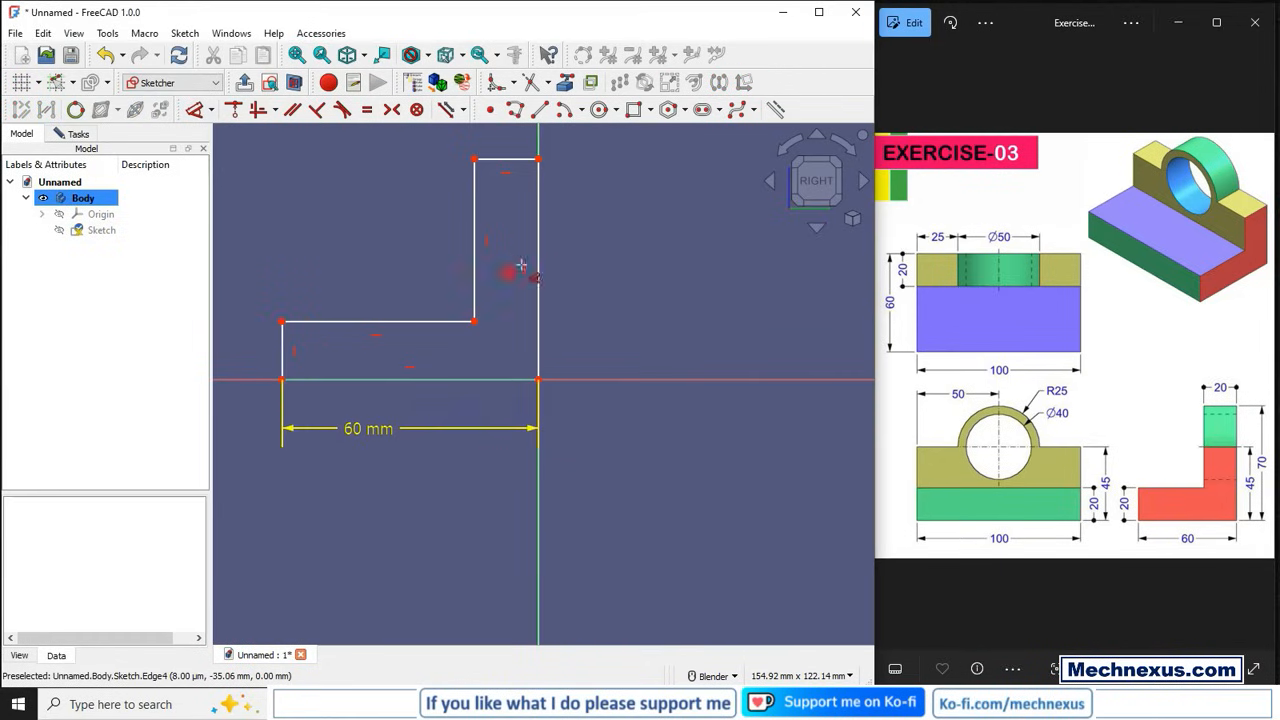
{"action": "left_click", "coordinate": [537, 281]}
{"action": "left_click", "coordinate": [617, 290]}
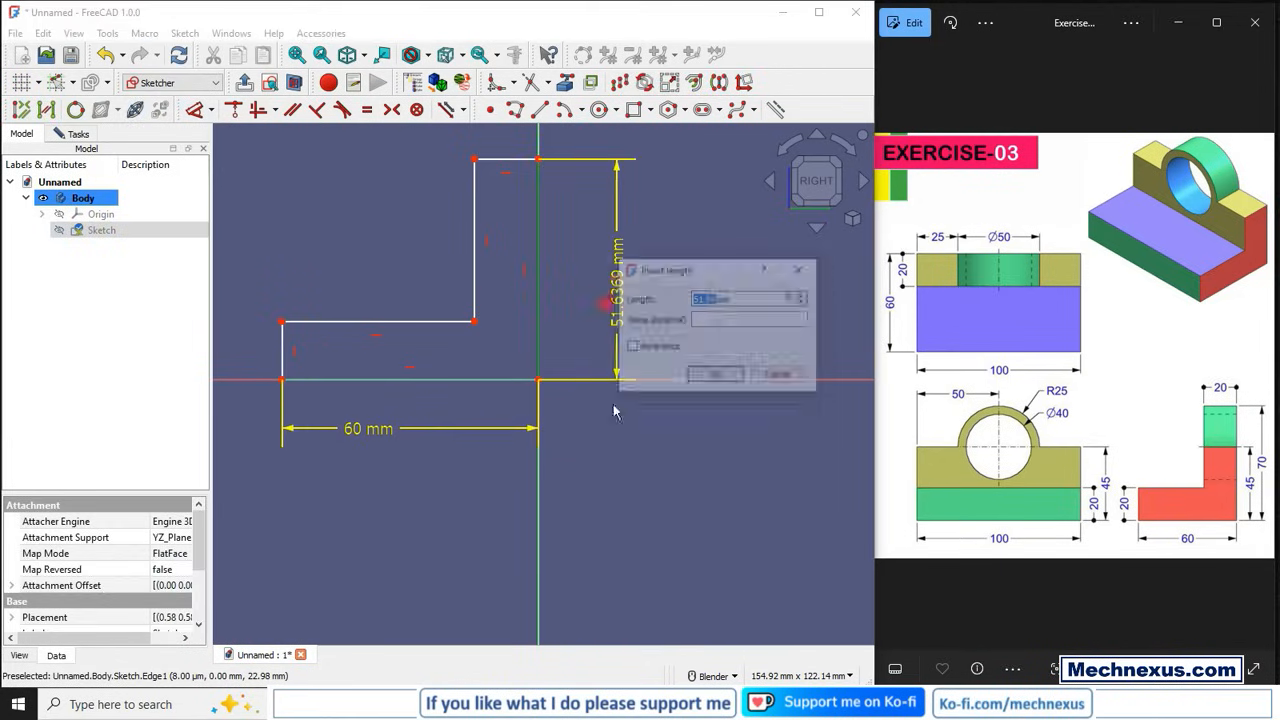
{"action": "key", "text": "Return"}
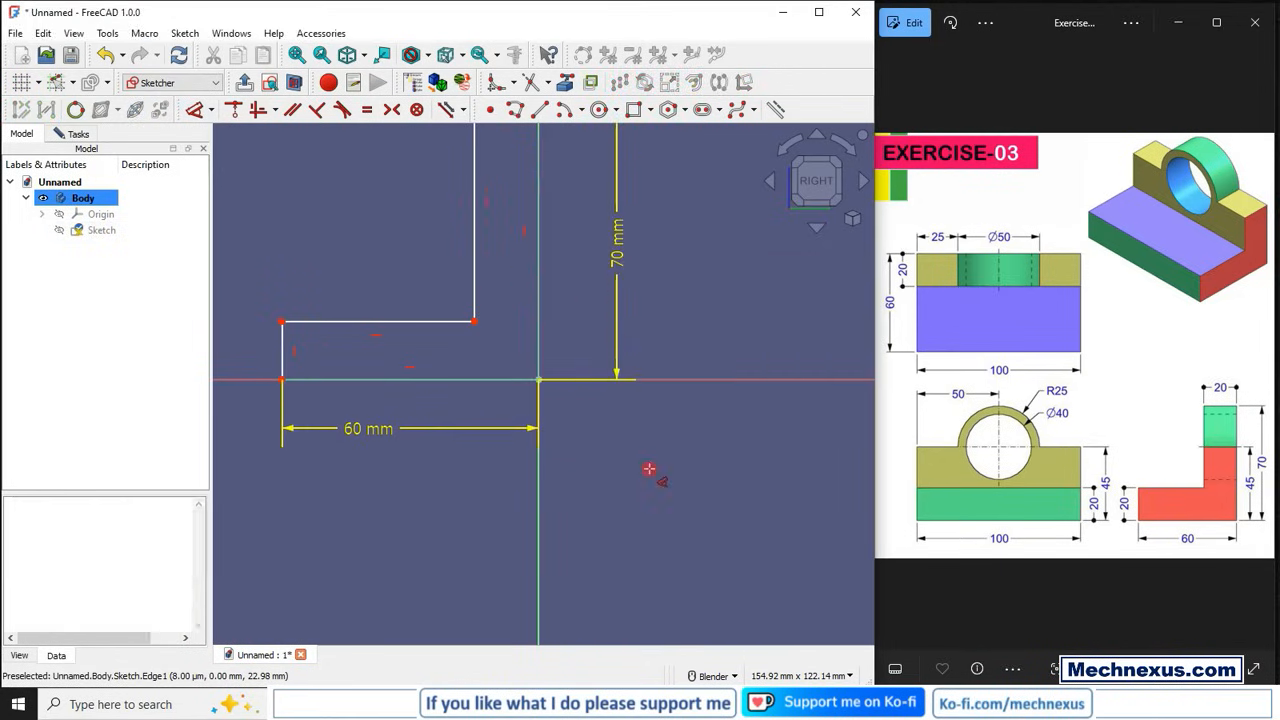
- Dimension the L-profile's top edge as 20 mm and place the dimension text outside its extension lines
{"action": "scroll", "coordinate": [615, 477], "scroll_direction": "down", "scroll_amount": 3}
{"action": "scroll", "coordinate": [549, 241], "scroll_direction": "up", "scroll_amount": 2}
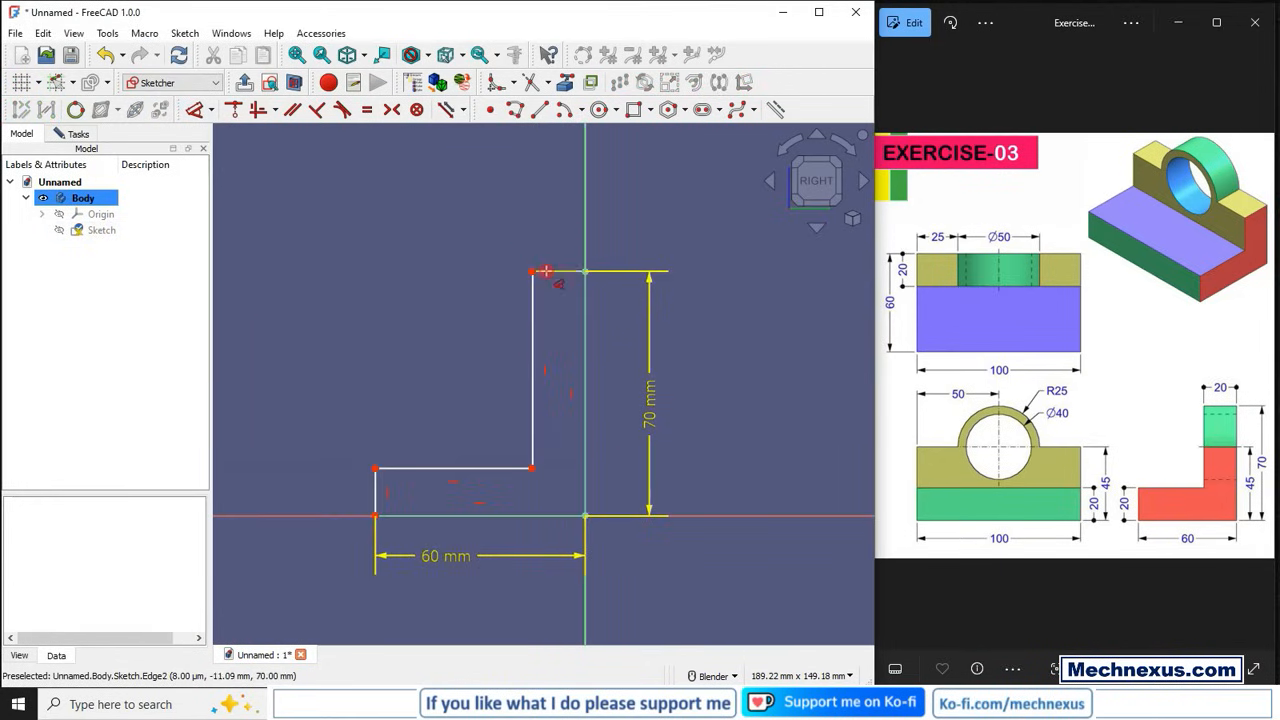
{"action": "left_click", "coordinate": [558, 271]}
{"action": "left_click", "coordinate": [545, 232]}
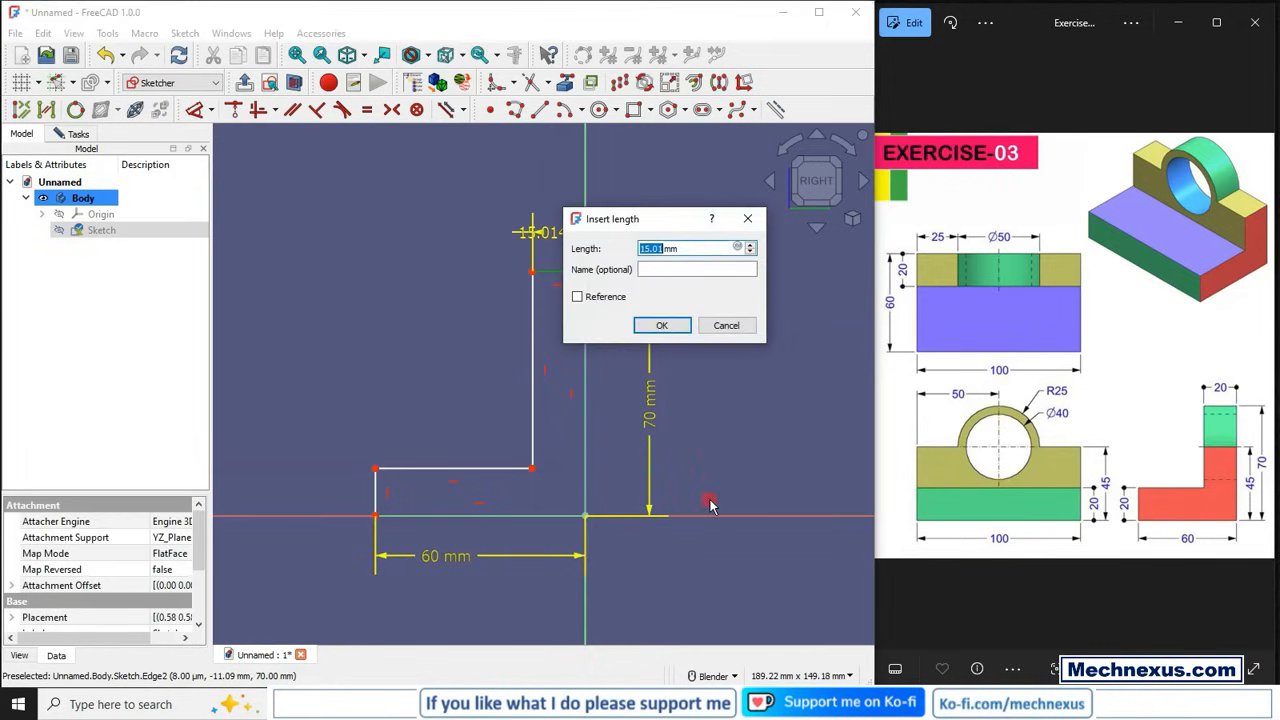
{"action": "key", "text": "Return"}
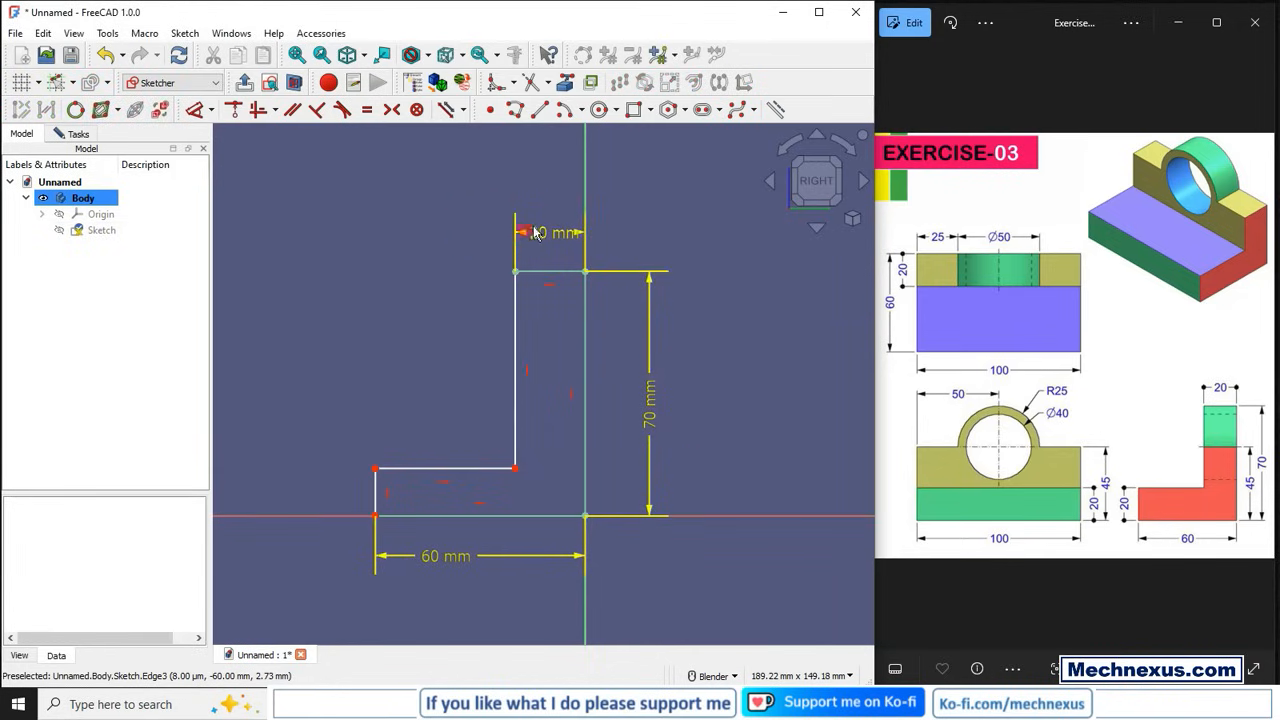
{"action": "left_click_drag", "start_coordinate": [531, 230], "coordinate": [457, 218]}
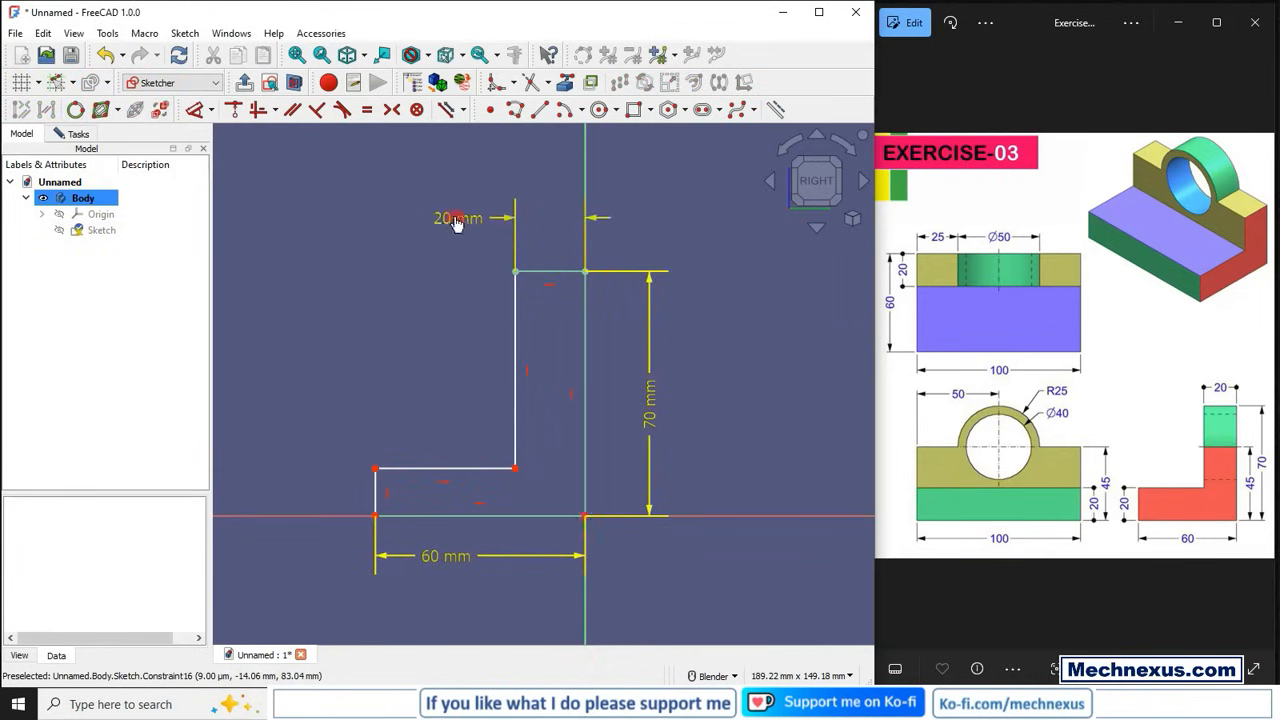
- Constrain the L-profile's short left edge equal to its top edge and close the sketch
{"action": "left_click", "coordinate": [376, 497]}
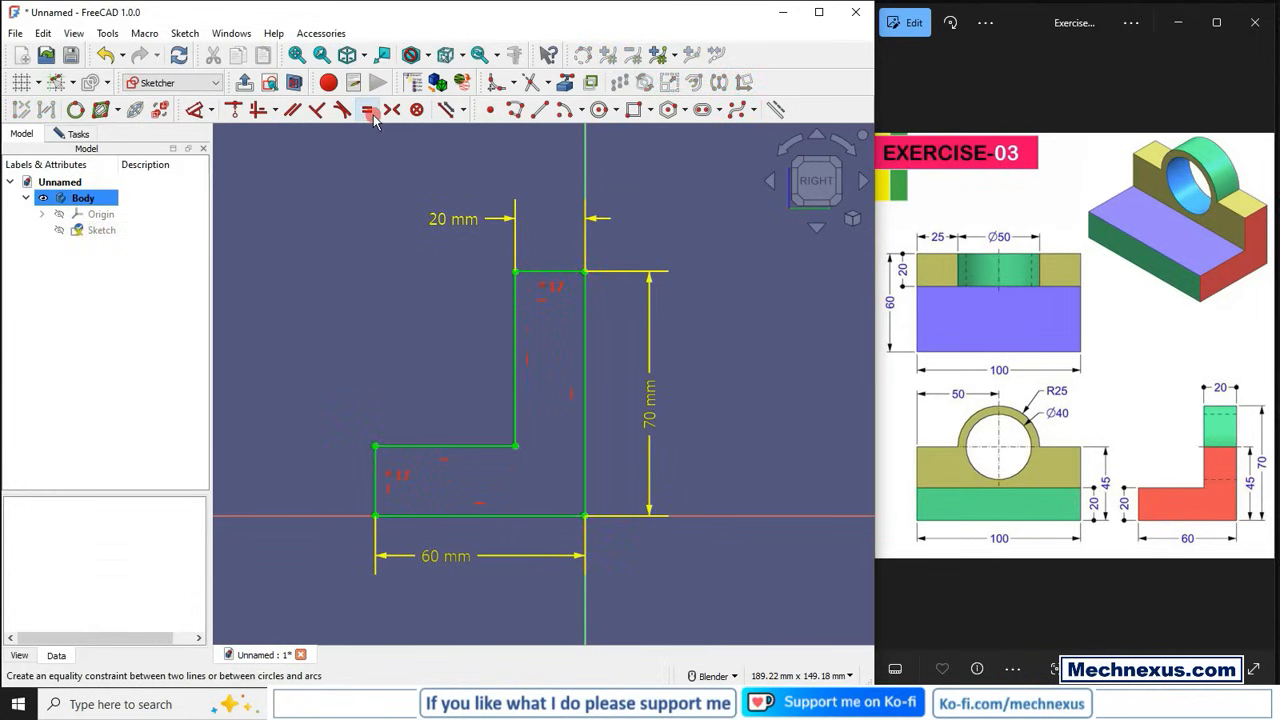
{"action": "left_click", "coordinate": [367, 109]}
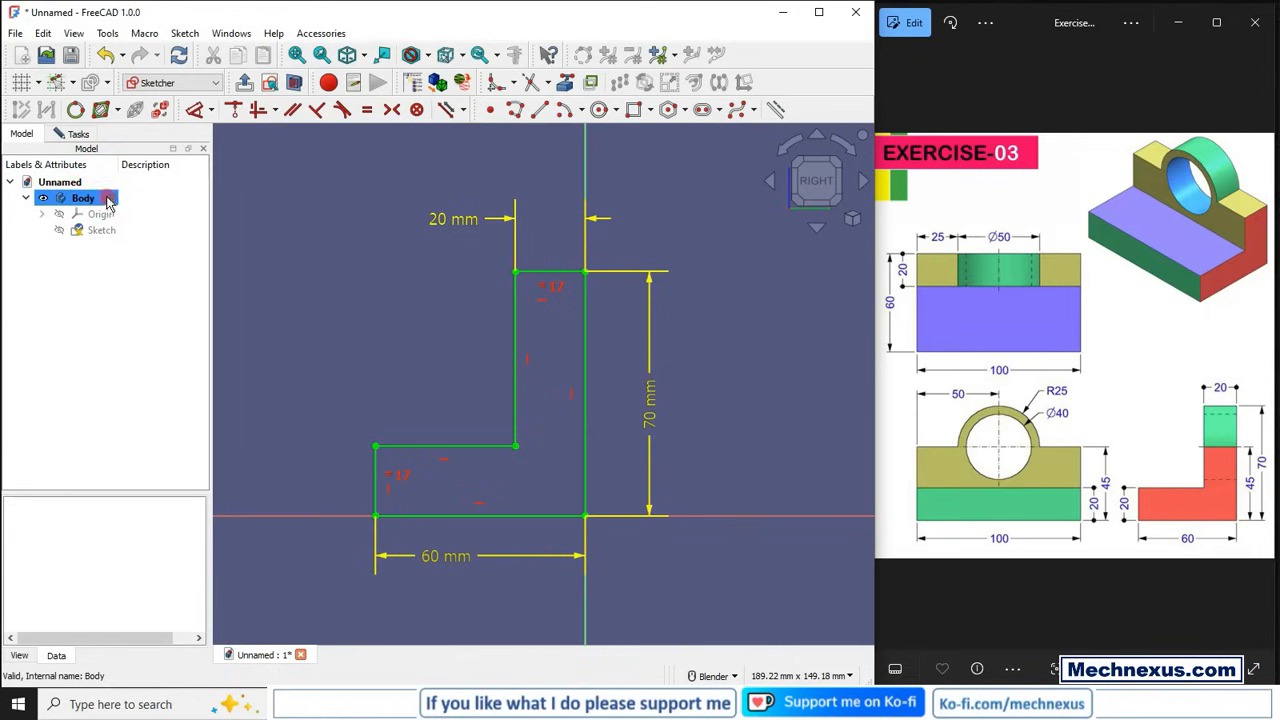
{"action": "left_click", "coordinate": [245, 83]}
- Pad the L-profile 100 mm symmetric to the sketch plane and save the document as Exercise 03
{"action": "left_click", "coordinate": [247, 83]}
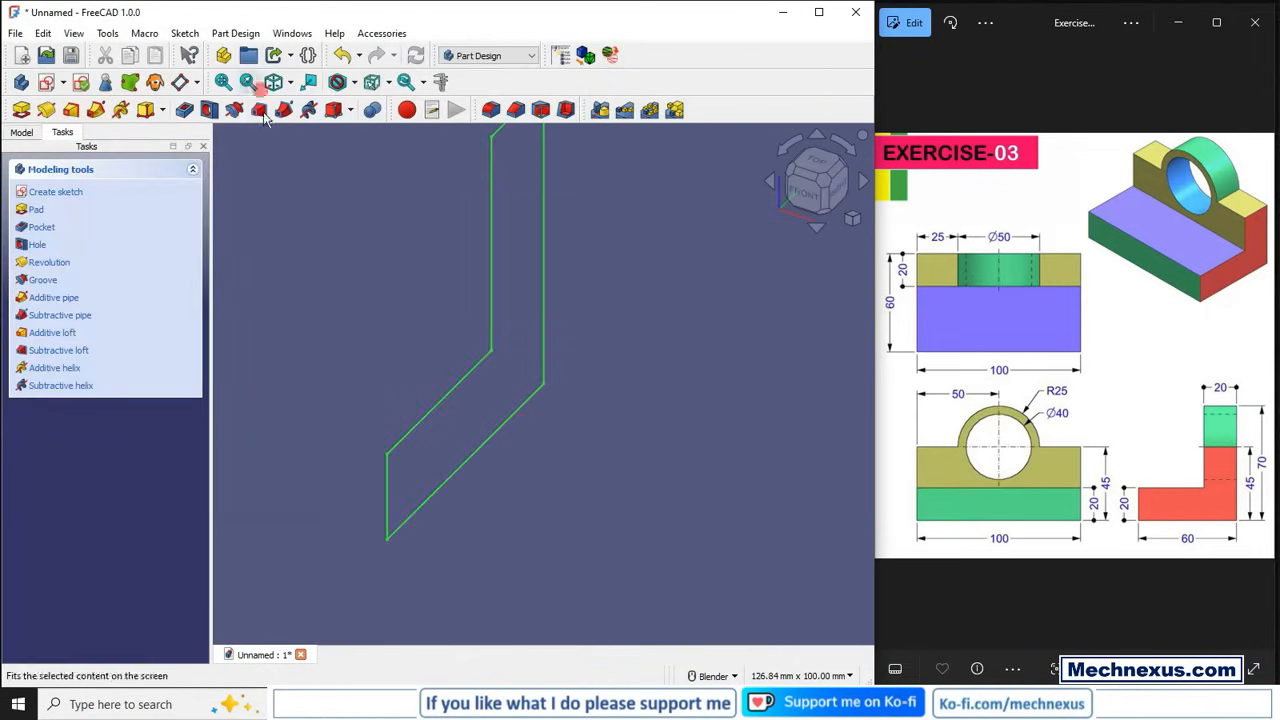
{"action": "left_click", "coordinate": [30, 208]}
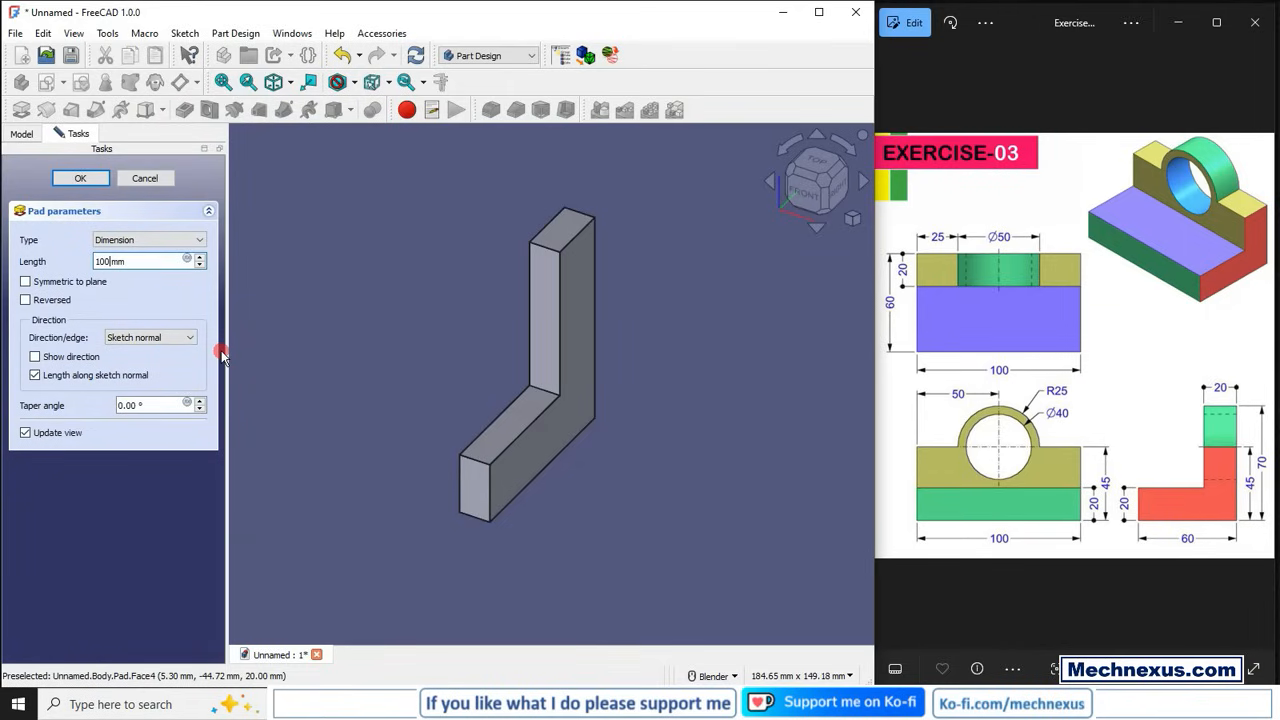
{"action": "left_click", "coordinate": [25, 281]}
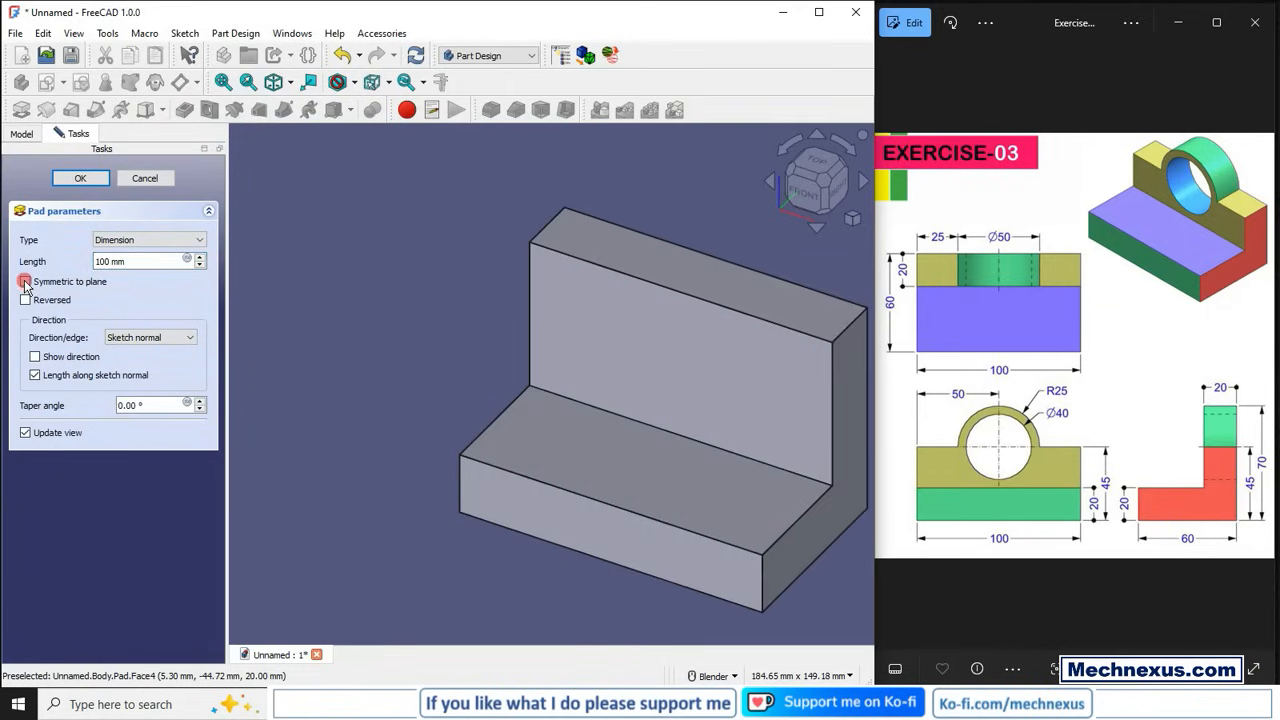
{"action": "scroll", "coordinate": [743, 443], "scroll_direction": "down", "scroll_amount": 1}
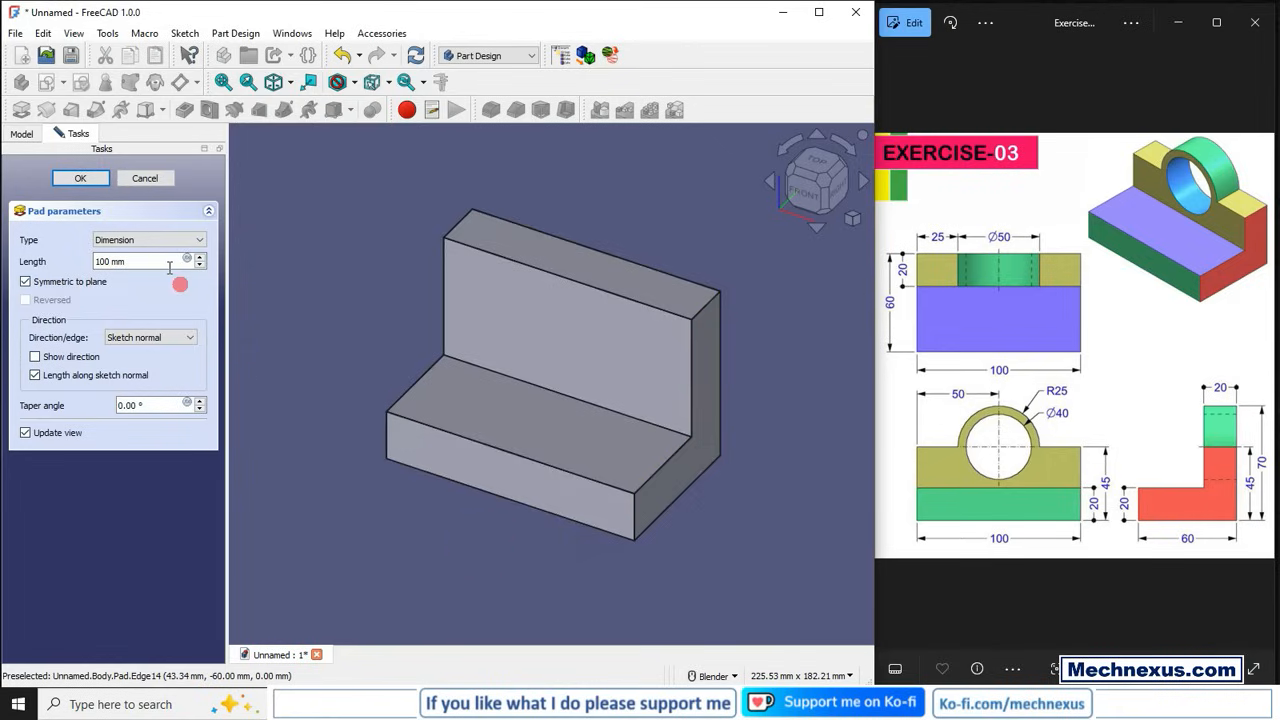
{"action": "left_click", "coordinate": [89, 183]}
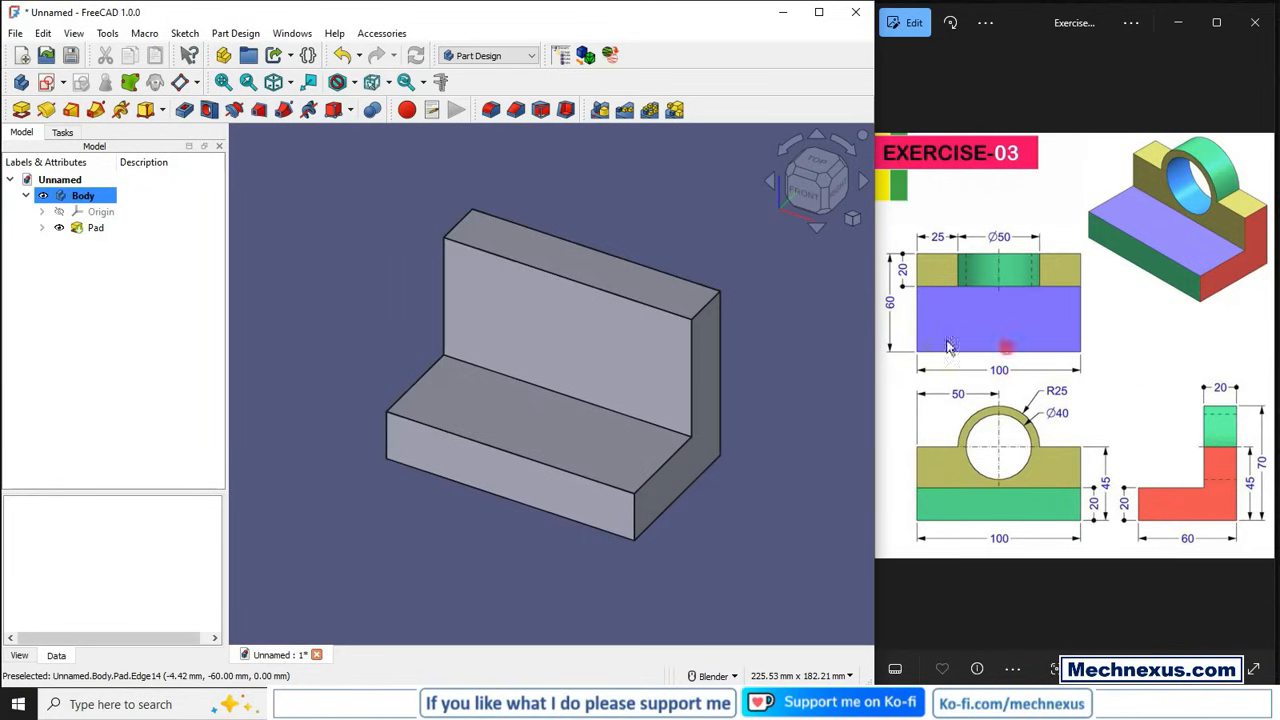
{"action": "left_click", "coordinate": [71, 55]}
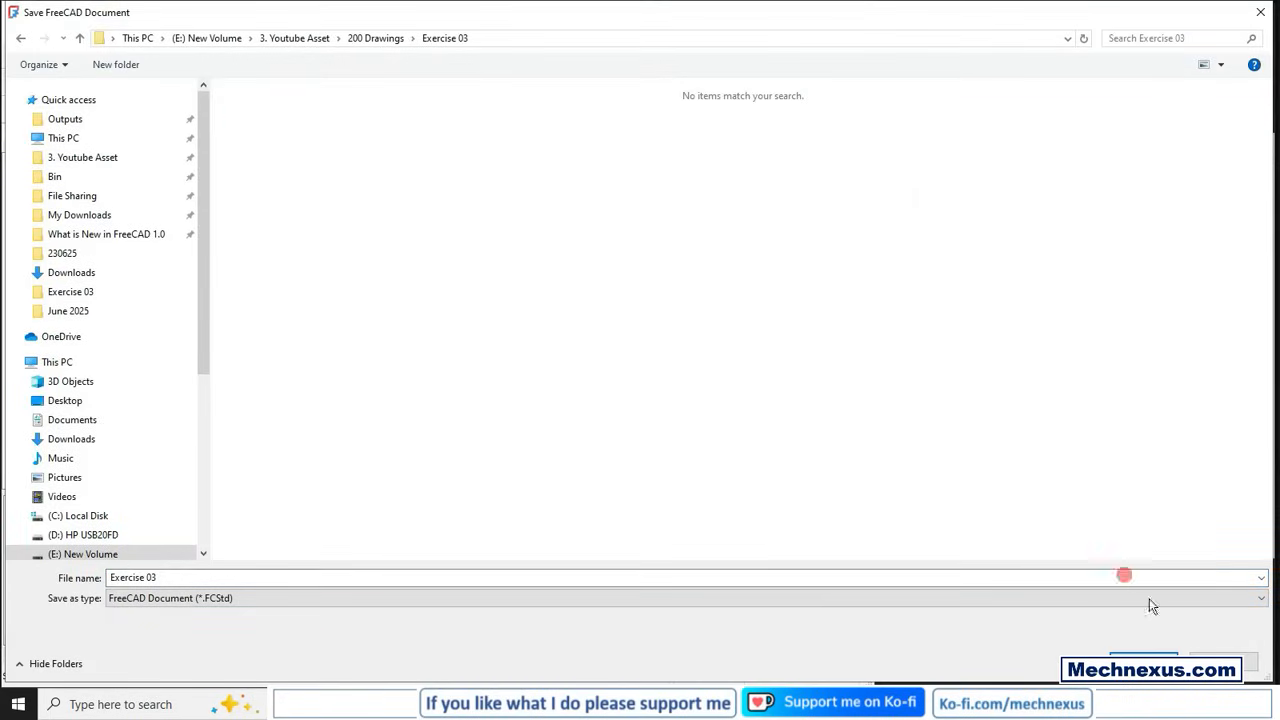
{"action": "left_click", "coordinate": [1143, 661]}
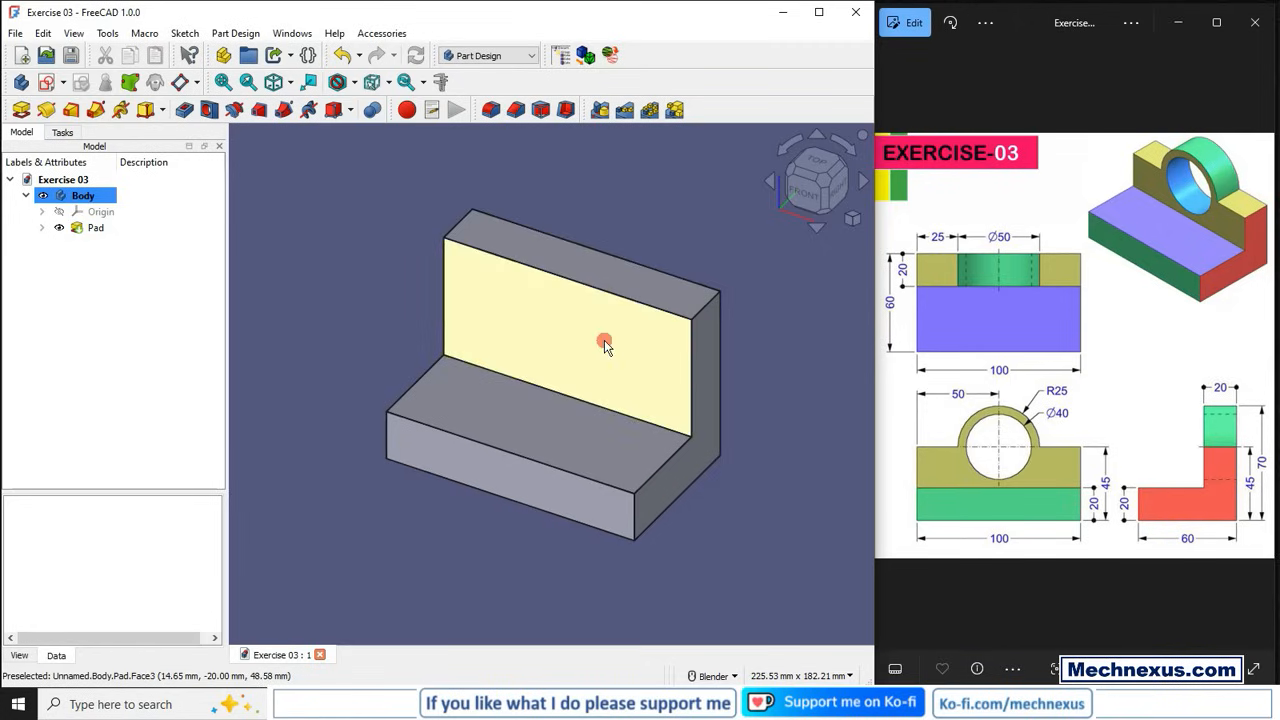
- Create a sketch on the upright wall's front face, view it square to the front, and close it empty
{"action": "left_click", "coordinate": [548, 307]}
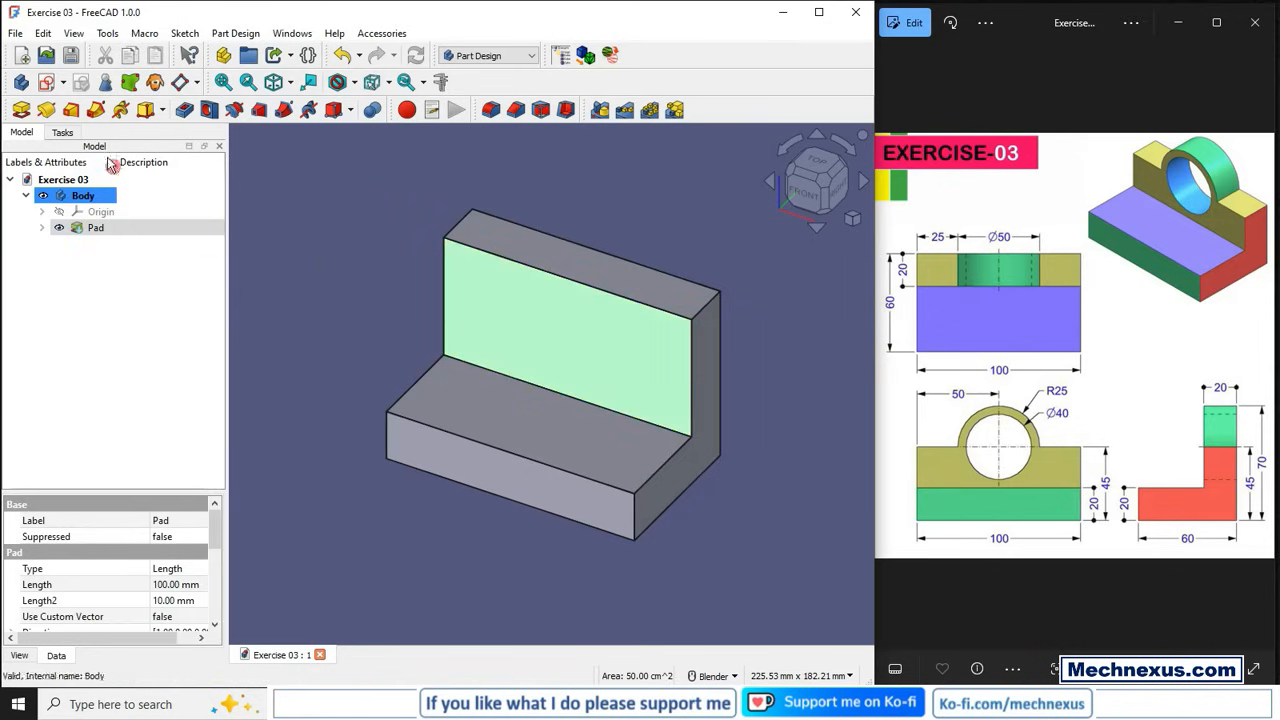
{"action": "left_click", "coordinate": [48, 82]}
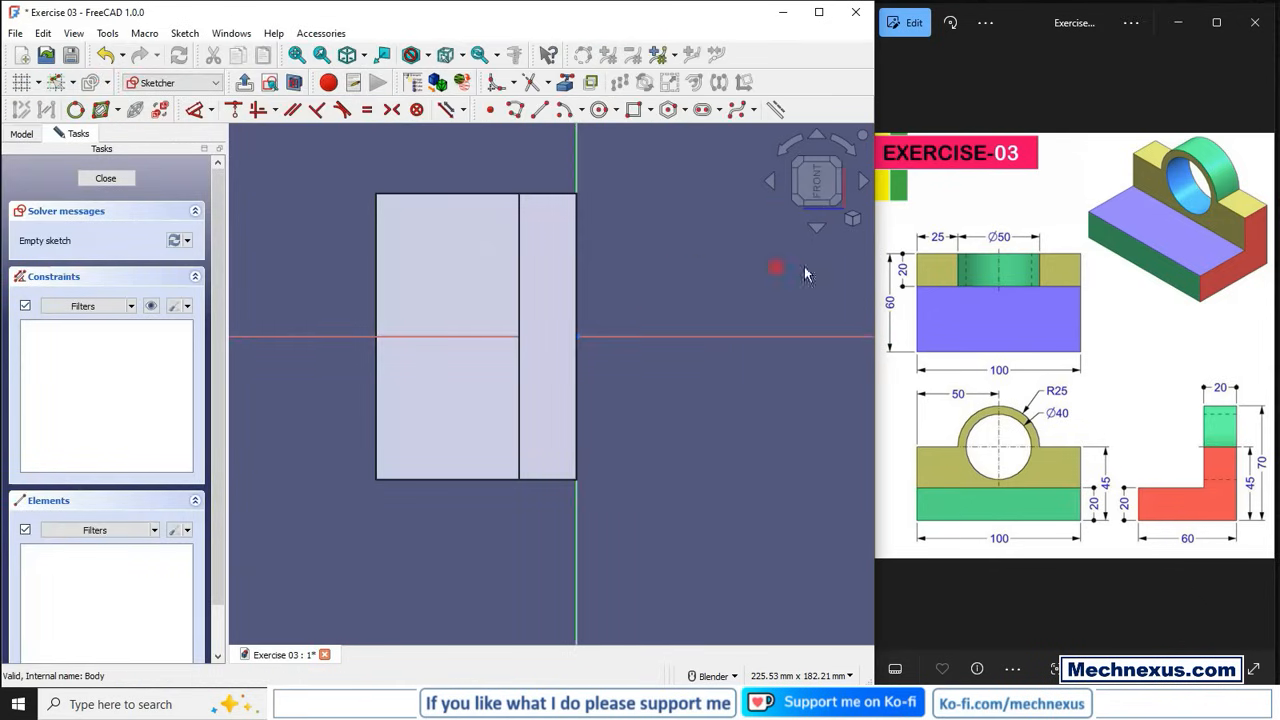
{"action": "left_click", "coordinate": [851, 220]}
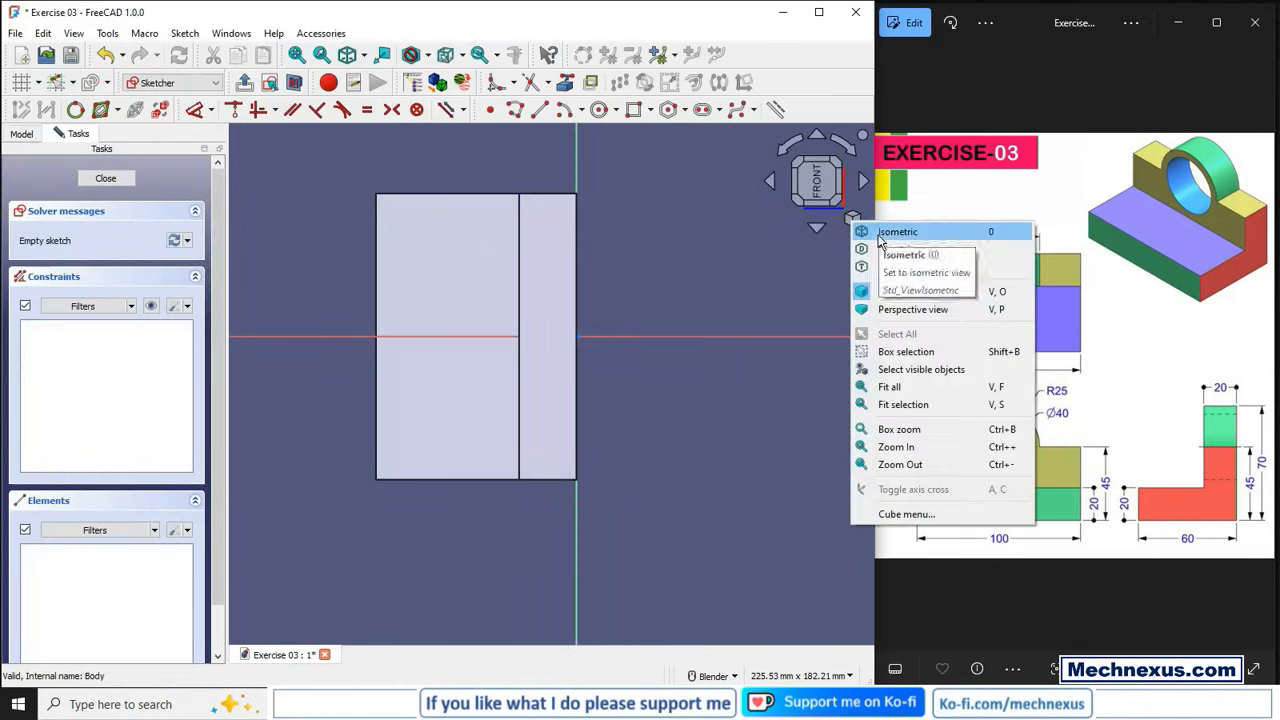
{"action": "left_click", "coordinate": [878, 232]}
{"action": "left_click", "coordinate": [806, 200]}
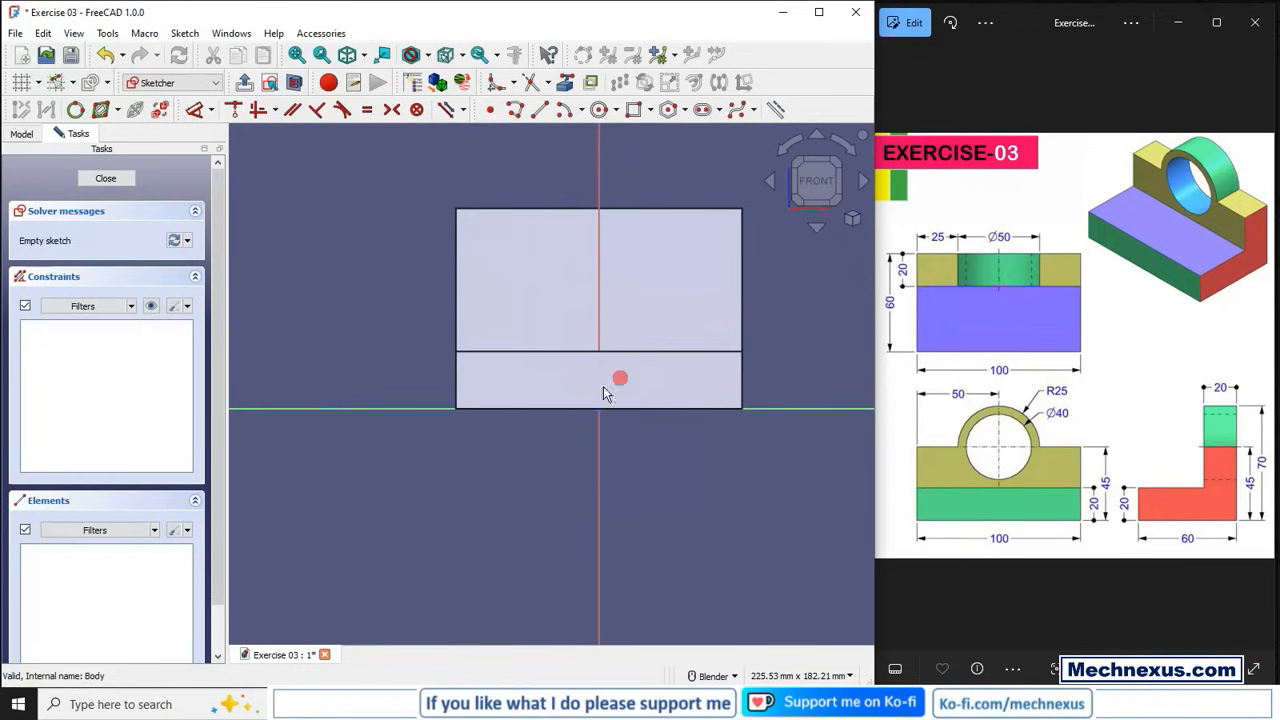
{"action": "scroll", "coordinate": [471, 443], "scroll_direction": "down", "scroll_amount": 2}
{"action": "scroll", "coordinate": [558, 233], "scroll_direction": "up", "scroll_amount": 1}
{"action": "scroll", "coordinate": [558, 233], "scroll_direction": "up", "scroll_amount": 1}
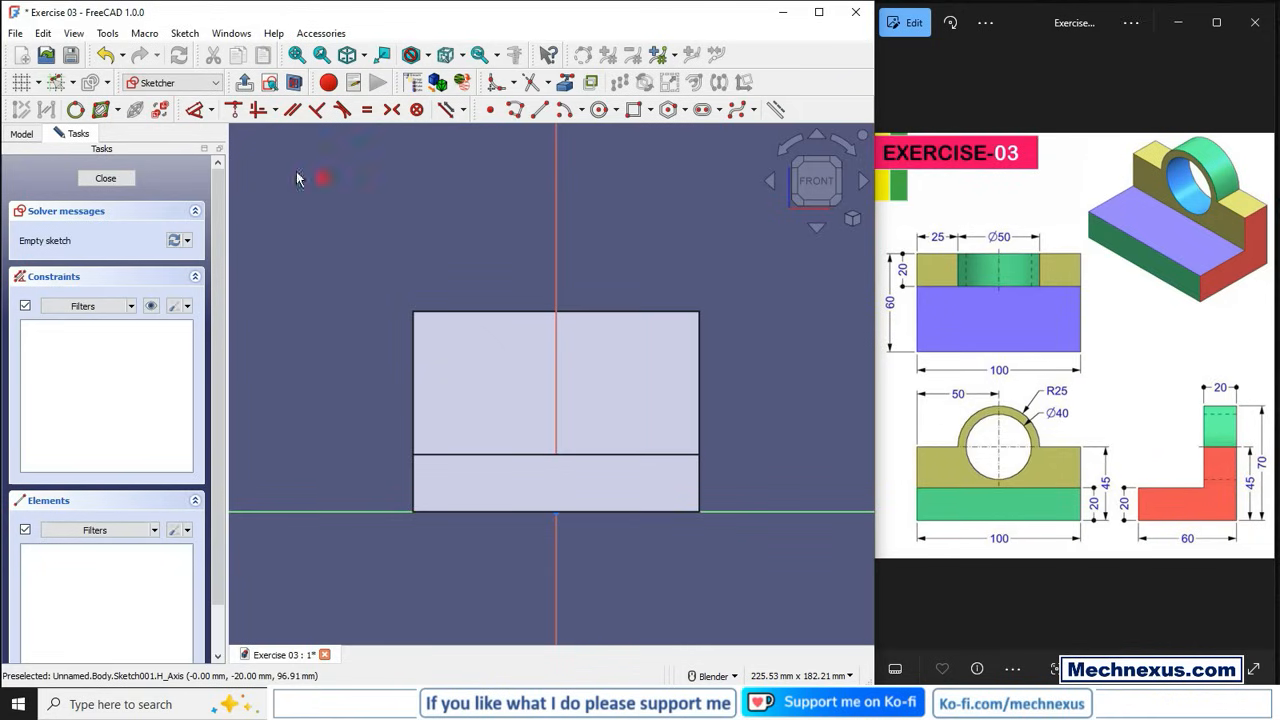
{"action": "left_click", "coordinate": [105, 178]}
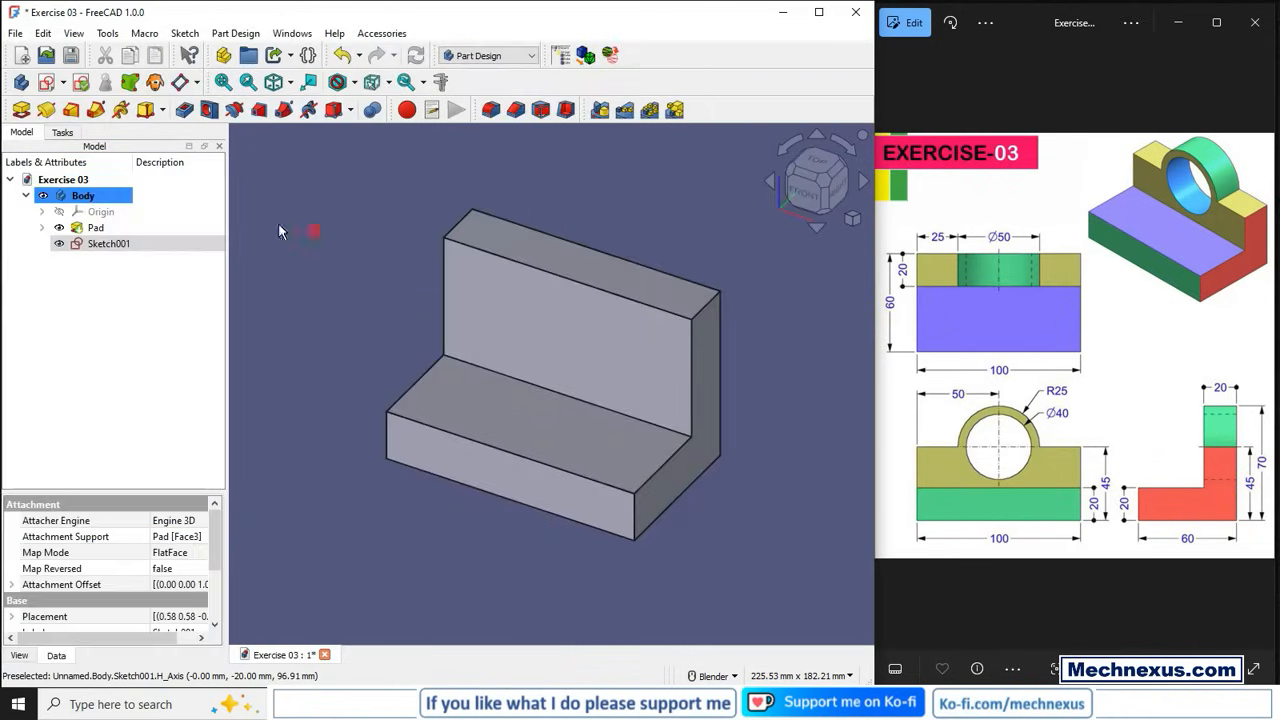
- Edit the padded L-profile sketch, set its overall height to 45 mm, and close the sketch
{"action": "left_click", "coordinate": [41, 227]}
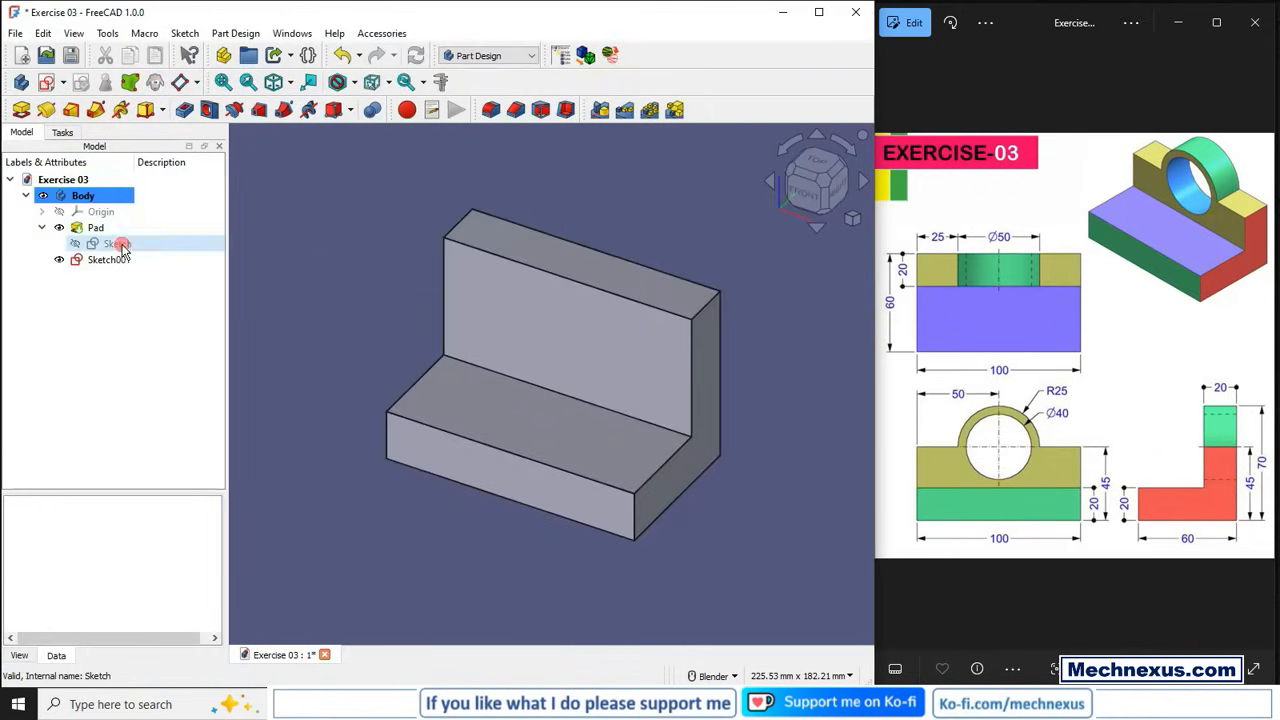
{"action": "double_click", "coordinate": [118, 244]}
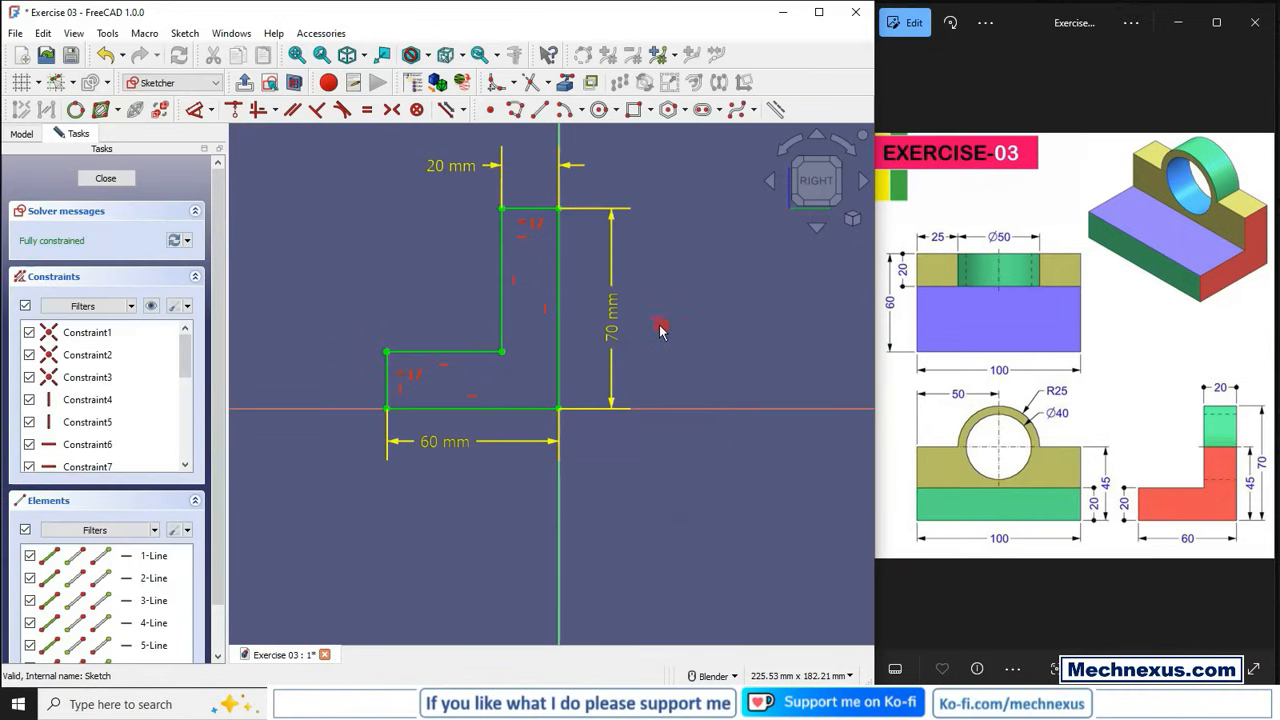
{"action": "double_click", "coordinate": [610, 310]}
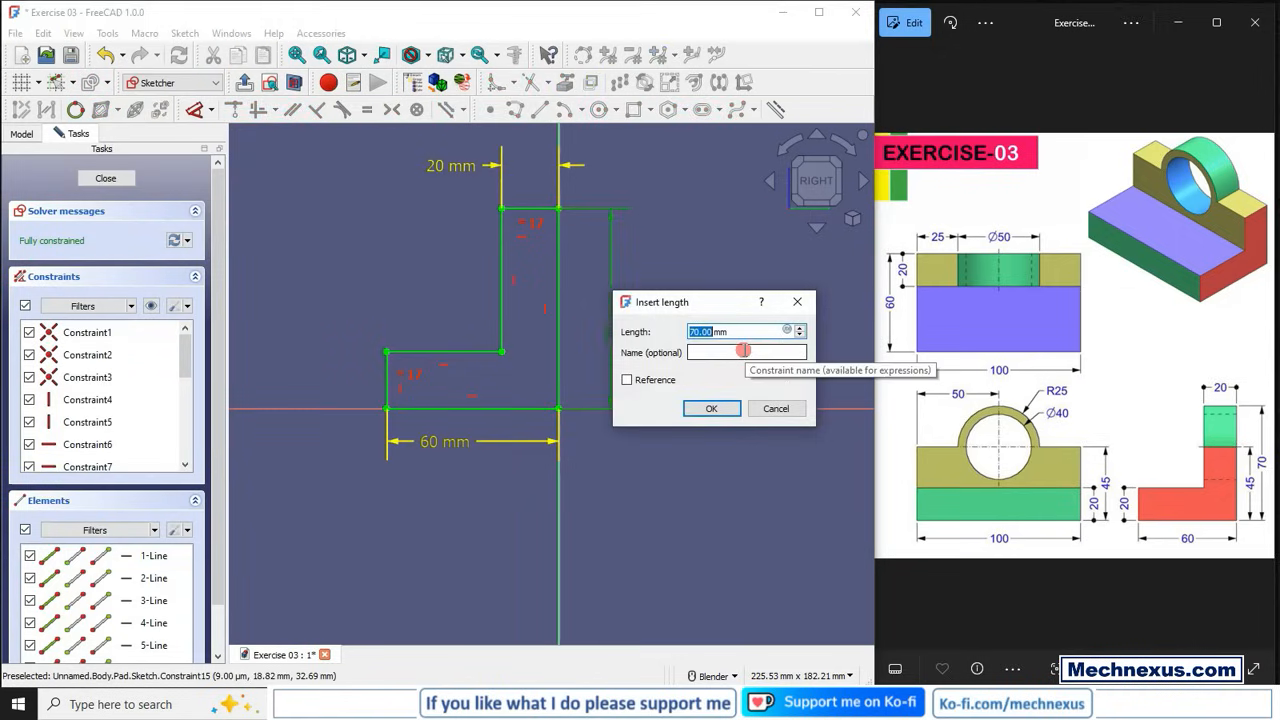
{"action": "key", "text": "Return"}
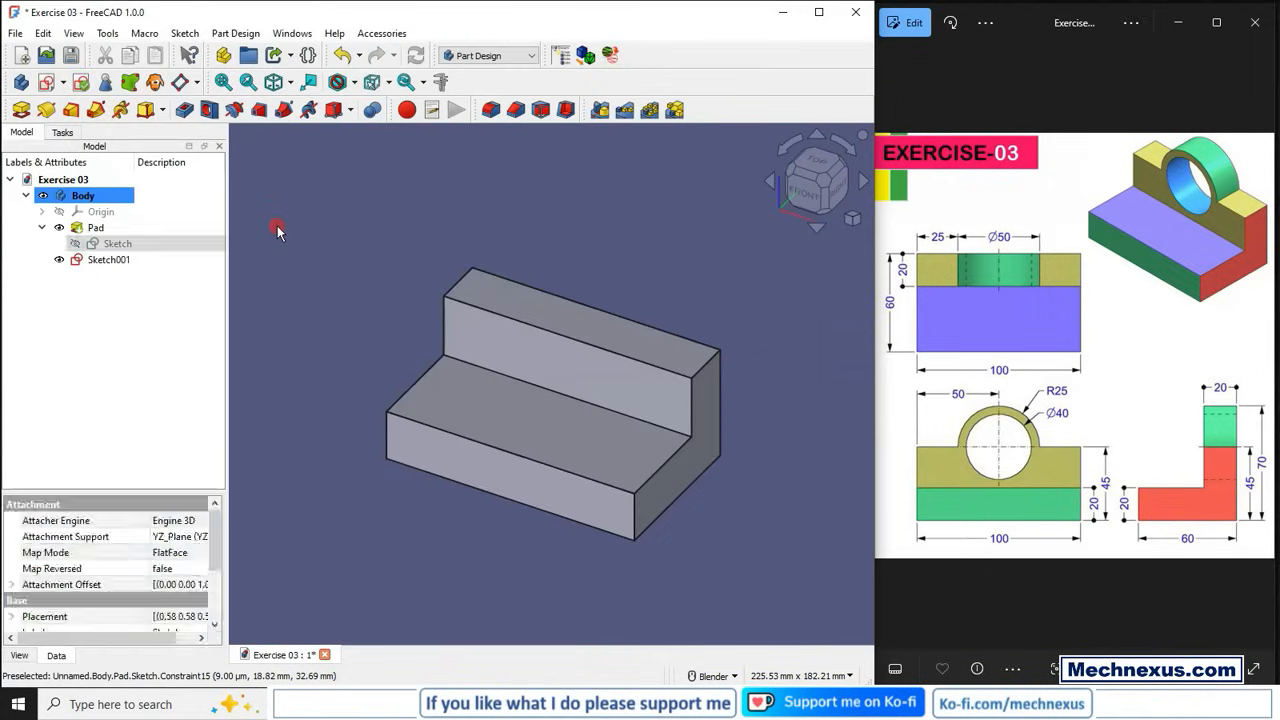
{"action": "left_click", "coordinate": [277, 225]}
- Reopen the empty sketch on the wall's front face for editing and show it in isometric view
{"action": "left_click", "coordinate": [108, 260]}
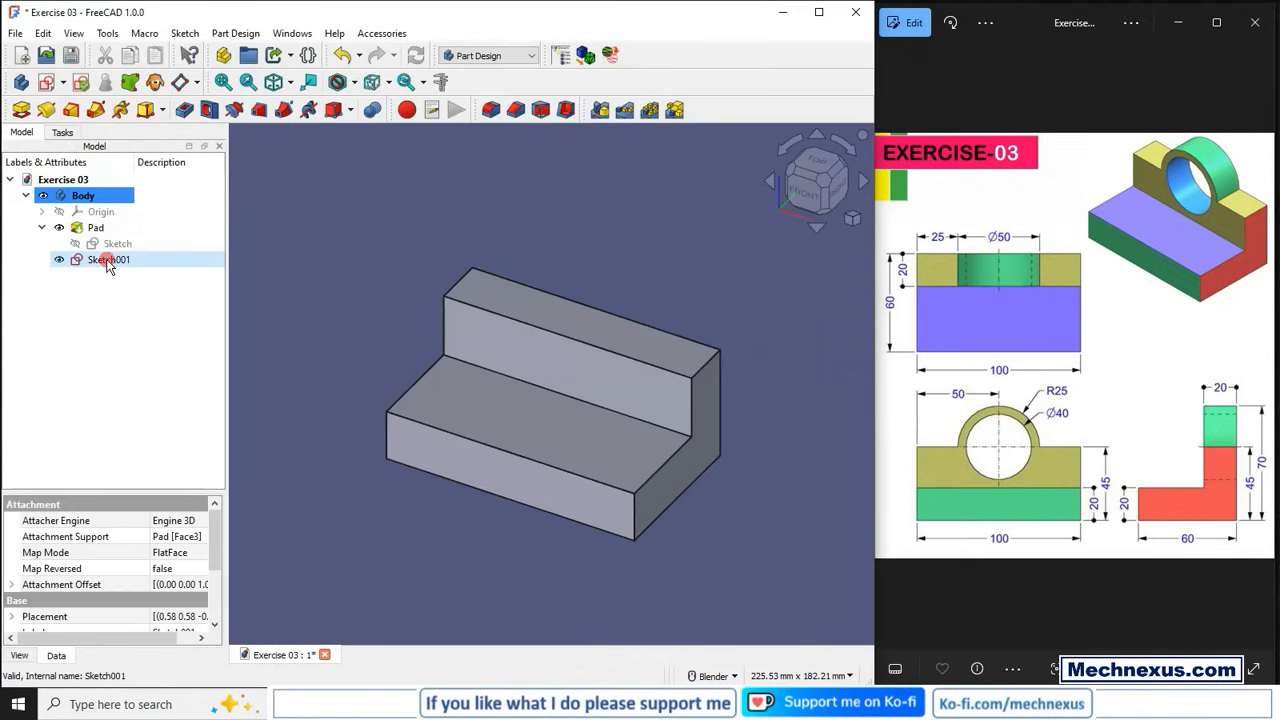
{"action": "double_click", "coordinate": [108, 260]}
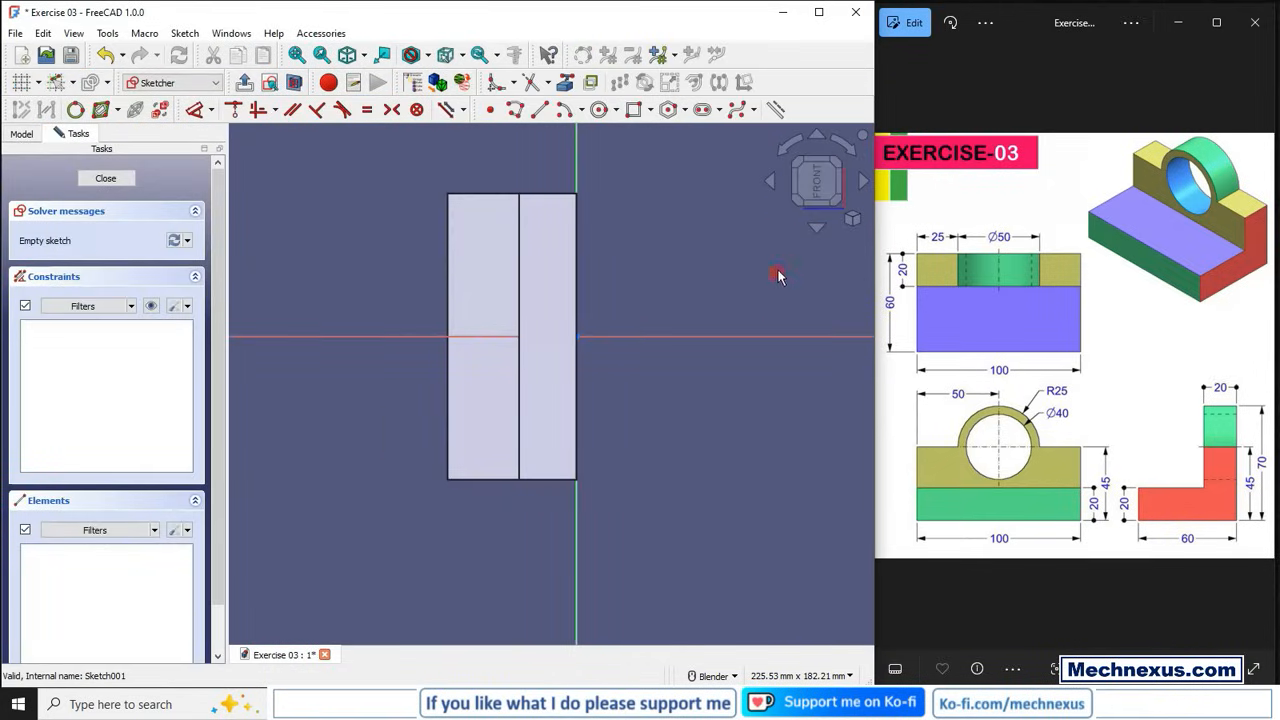
{"action": "key", "text": "0"}
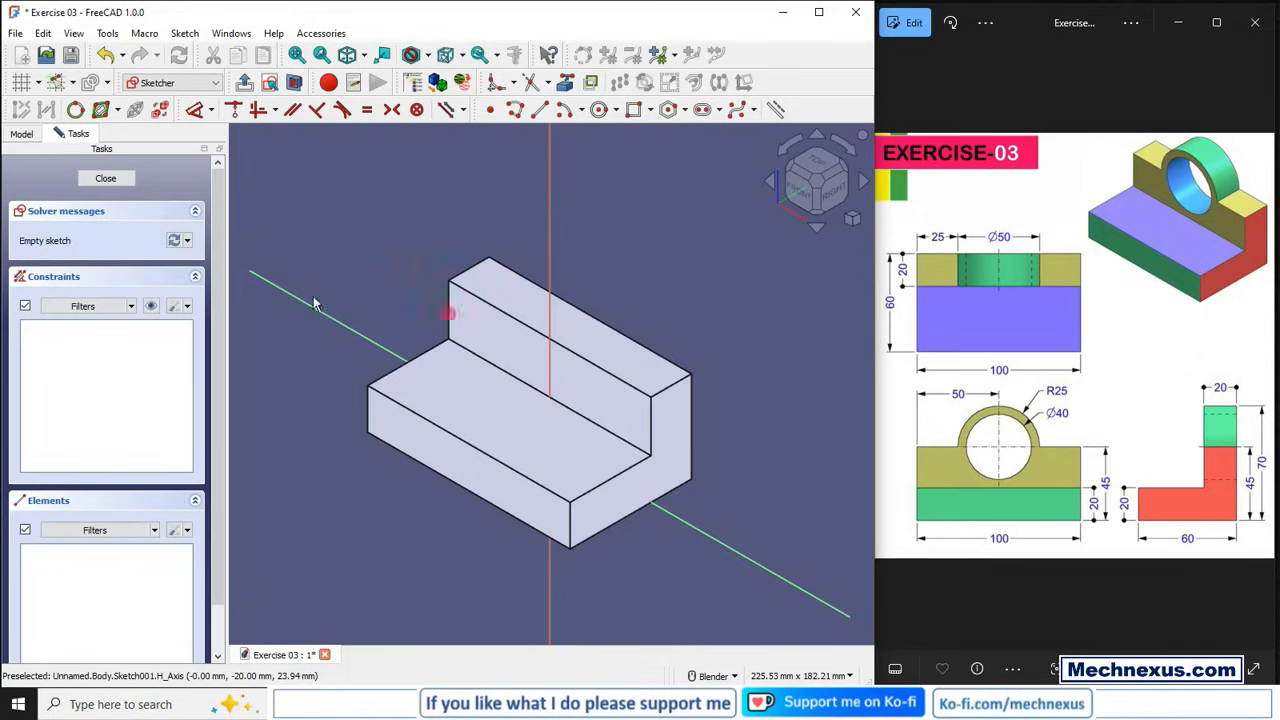
{"action": "left_click", "coordinate": [21, 133]}
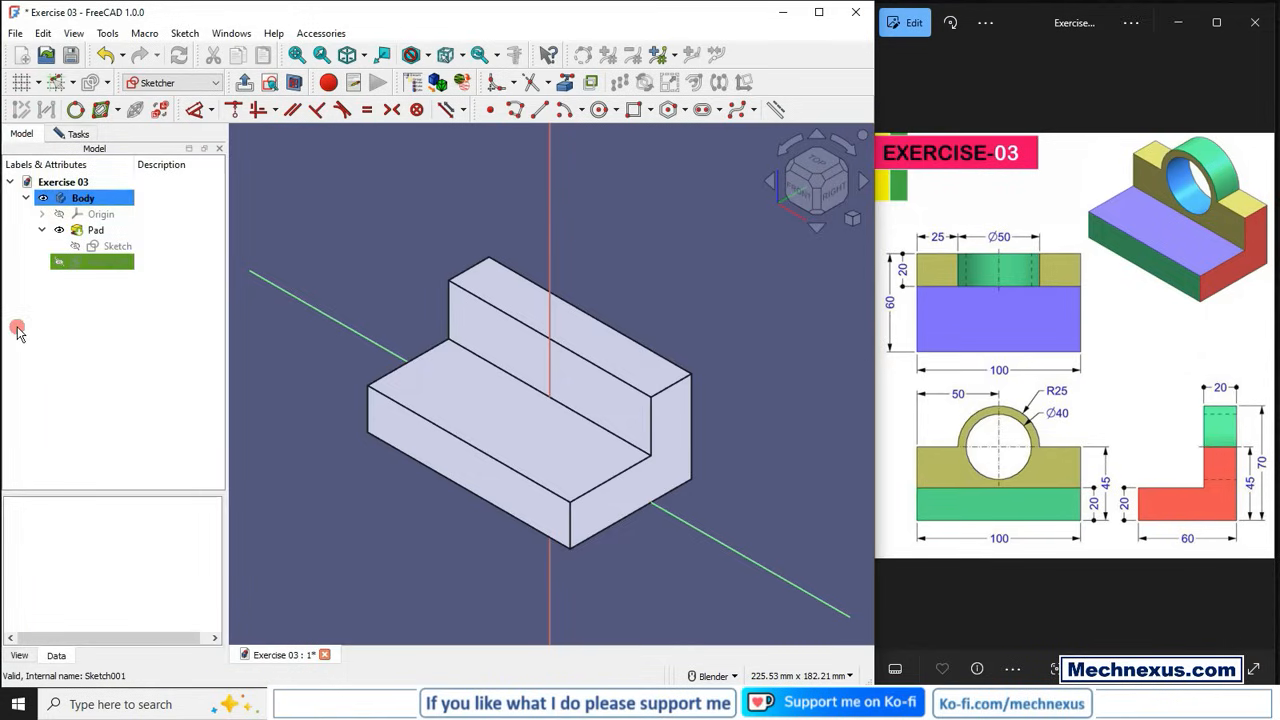
{"action": "left_click", "coordinate": [78, 133]}
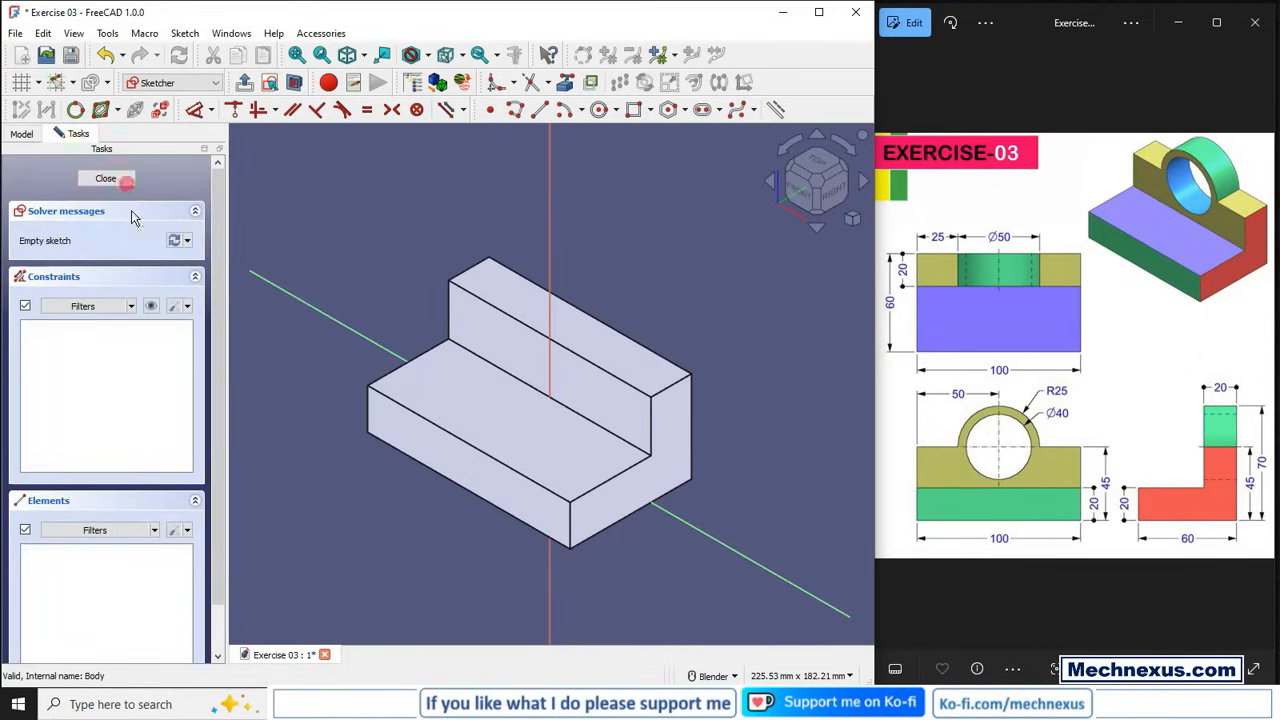
{"action": "left_click", "coordinate": [22, 133]}
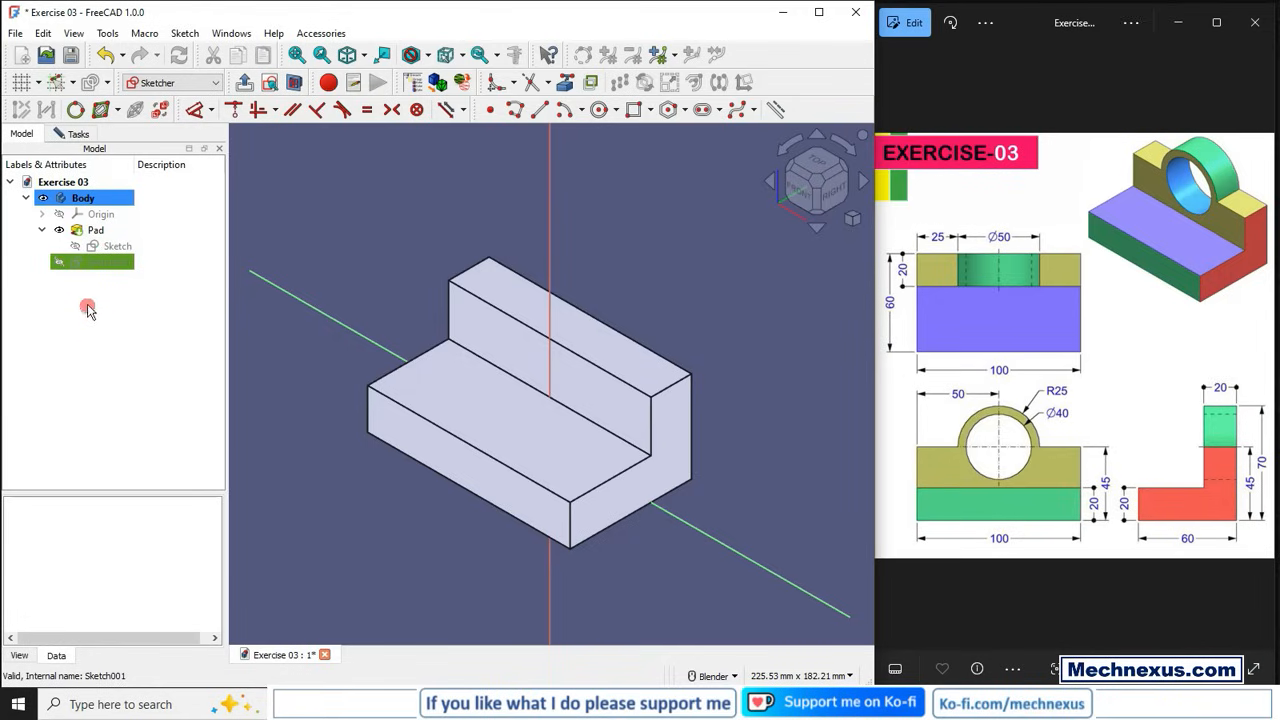
{"action": "left_click", "coordinate": [72, 134]}
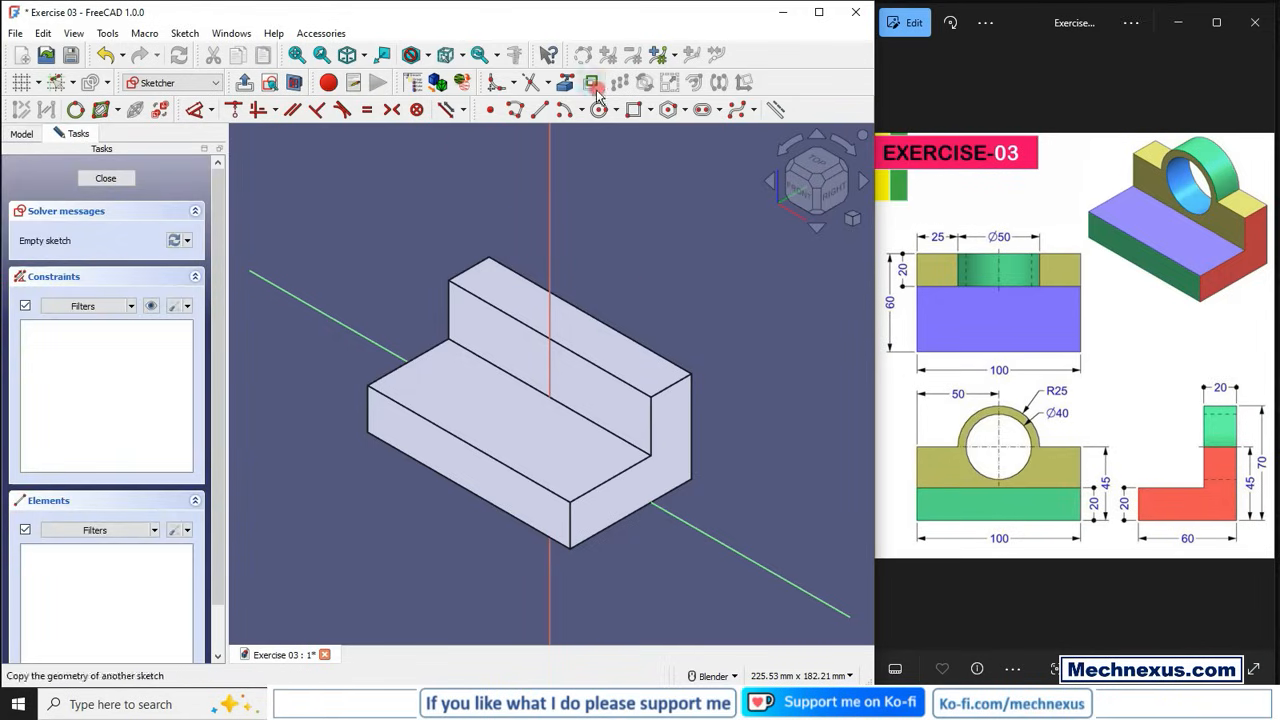
- Project the upright wall's top front edge into the sketch as external geometry and return to the front view
{"action": "left_click", "coordinate": [565, 82]}
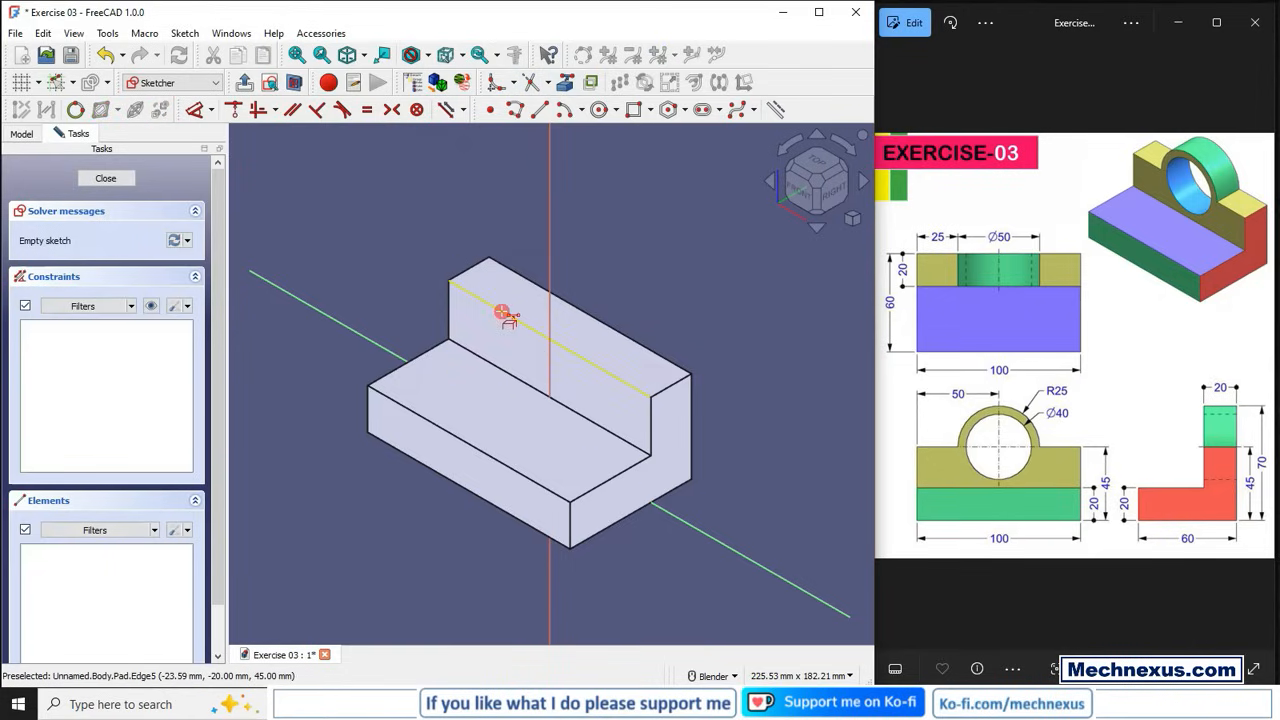
{"action": "left_click", "coordinate": [500, 311]}
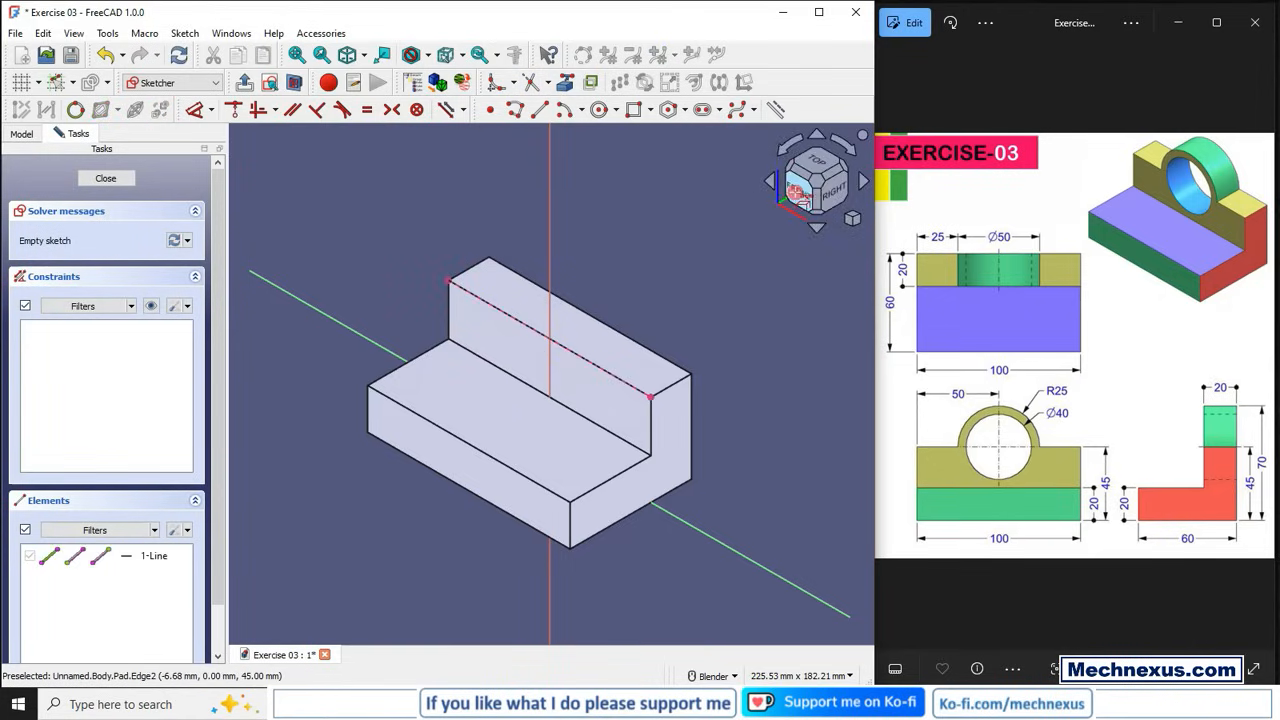
{"action": "left_click", "coordinate": [800, 195]}
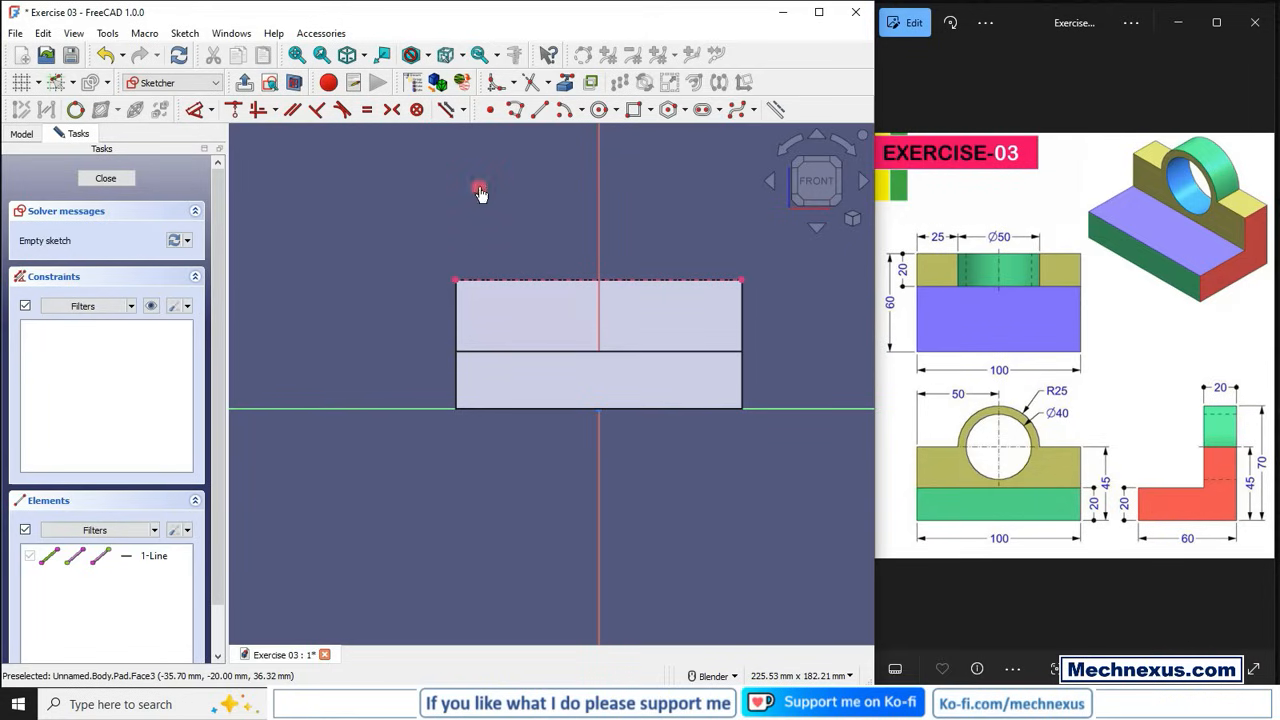
- Sketch a circle about 37 mm in diameter above the wall's top edge, off to one side of the vertical axis
{"action": "left_click", "coordinate": [599, 110]}
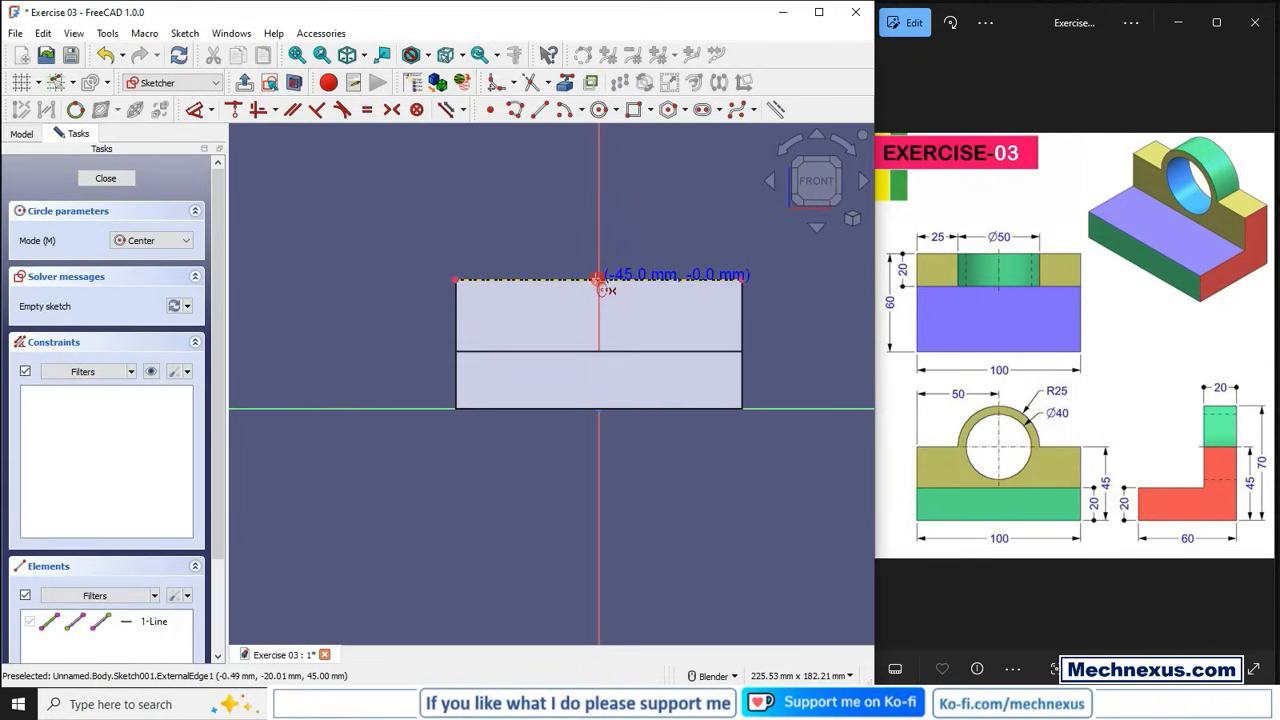
{"action": "left_click", "coordinate": [505, 210]}
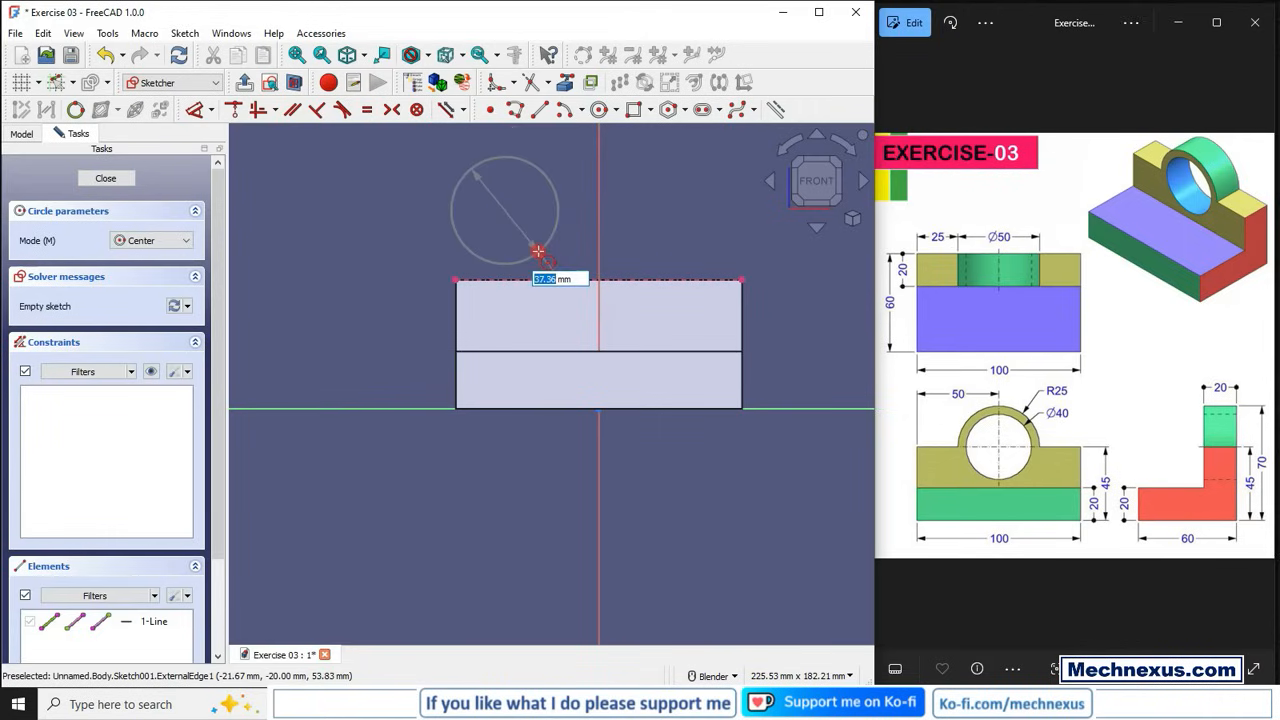
{"action": "left_click", "coordinate": [538, 251]}
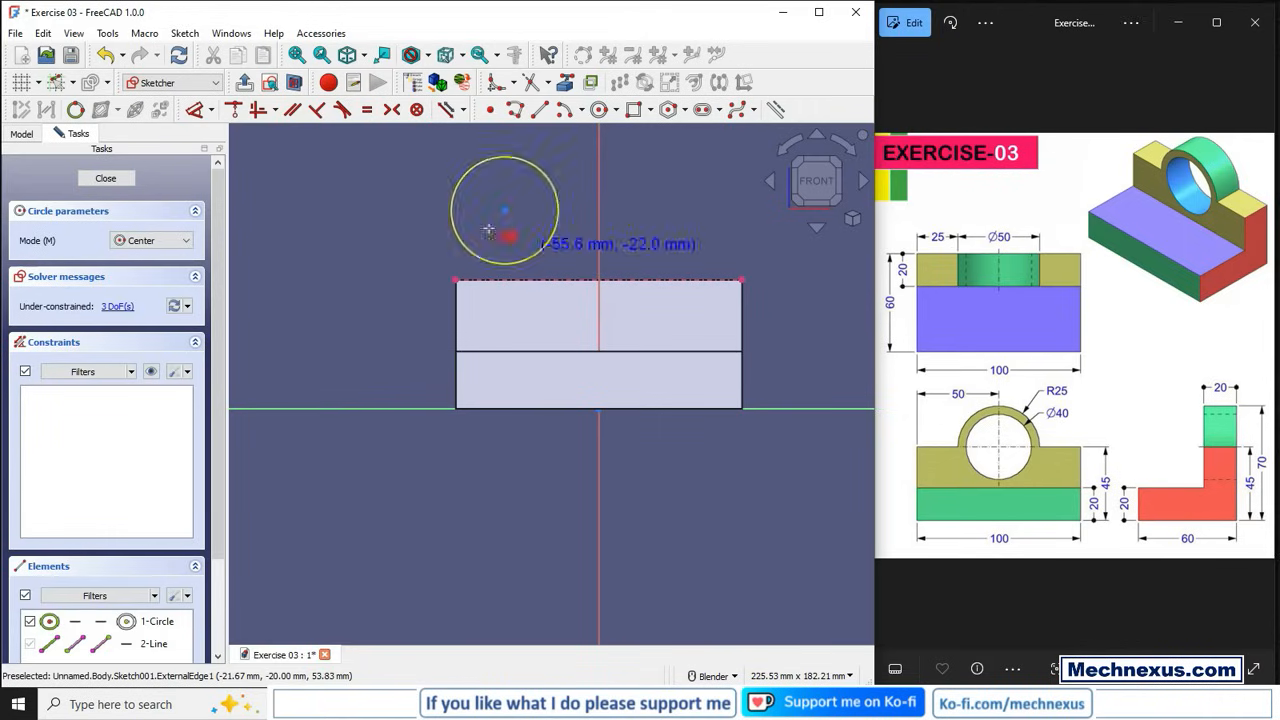
{"action": "right_click", "coordinate": [560, 228]}
- Constrain the circle's center point coincident with both the vertical sketch axis and the projected top edge
{"action": "left_click", "coordinate": [505, 210]}
{"action": "left_click", "coordinate": [598, 212]}
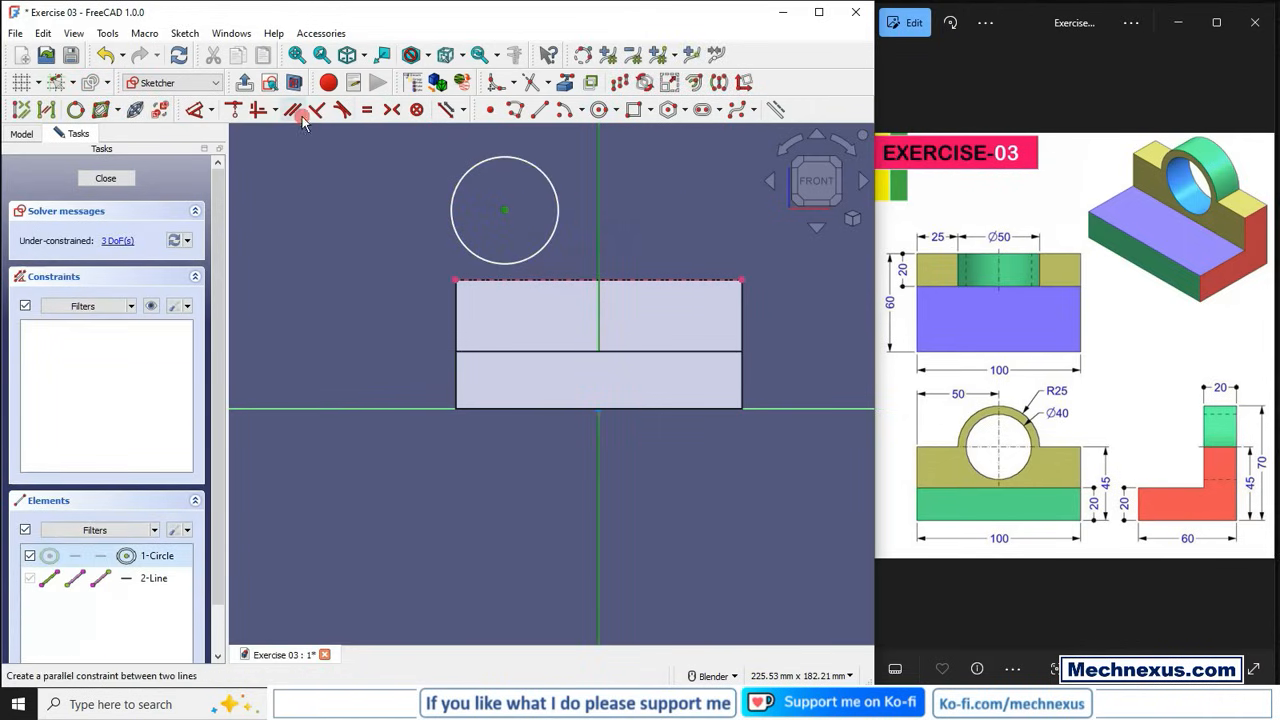
{"action": "left_click", "coordinate": [234, 110]}
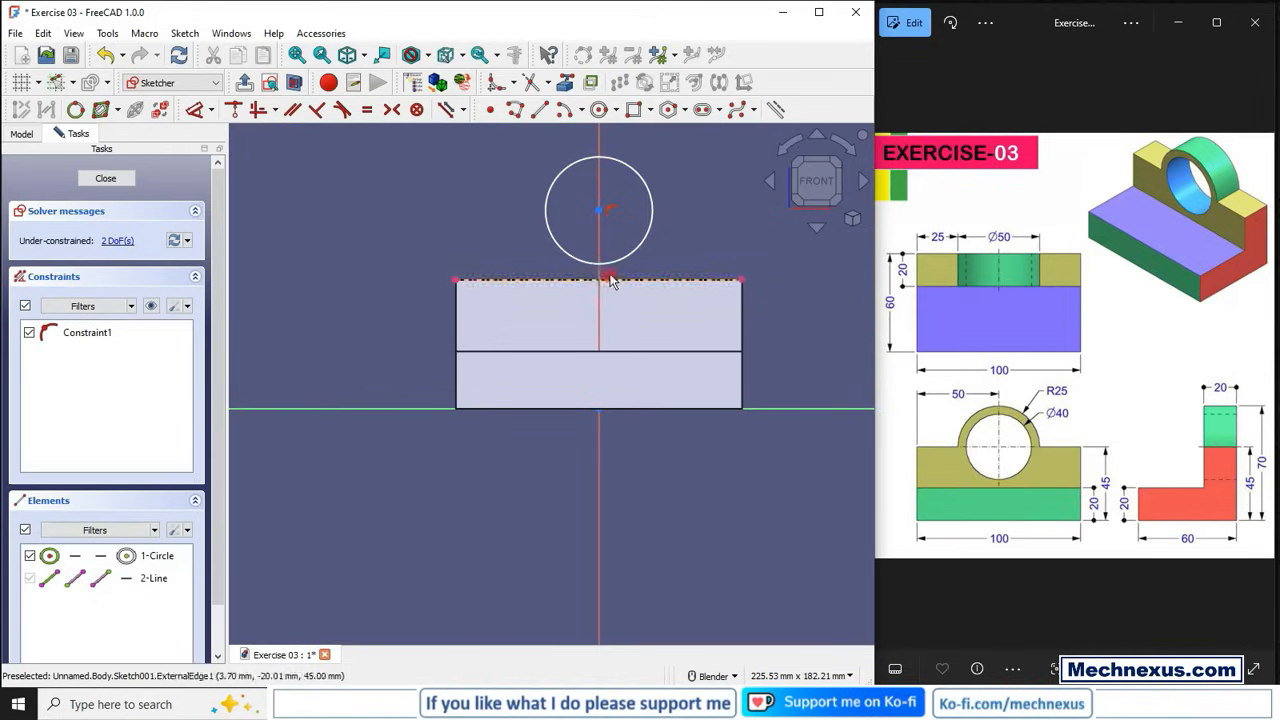
{"action": "left_click", "coordinate": [599, 210]}
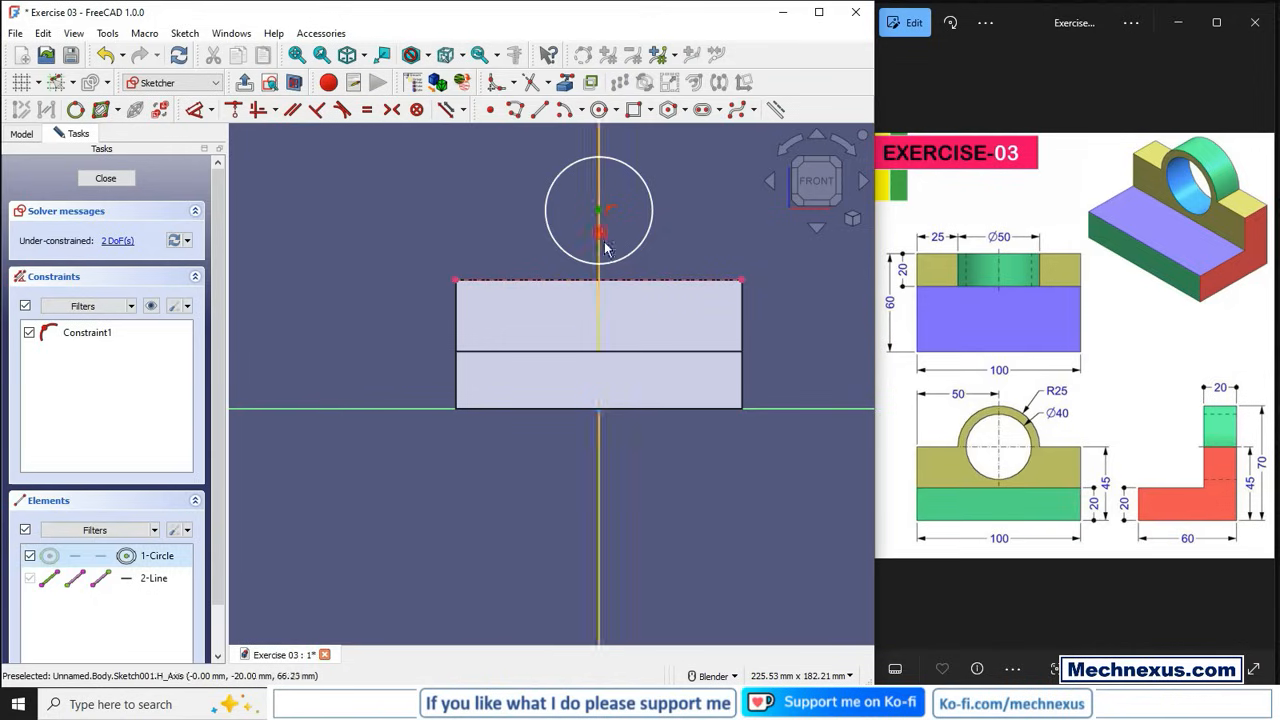
{"action": "left_click", "coordinate": [608, 280]}
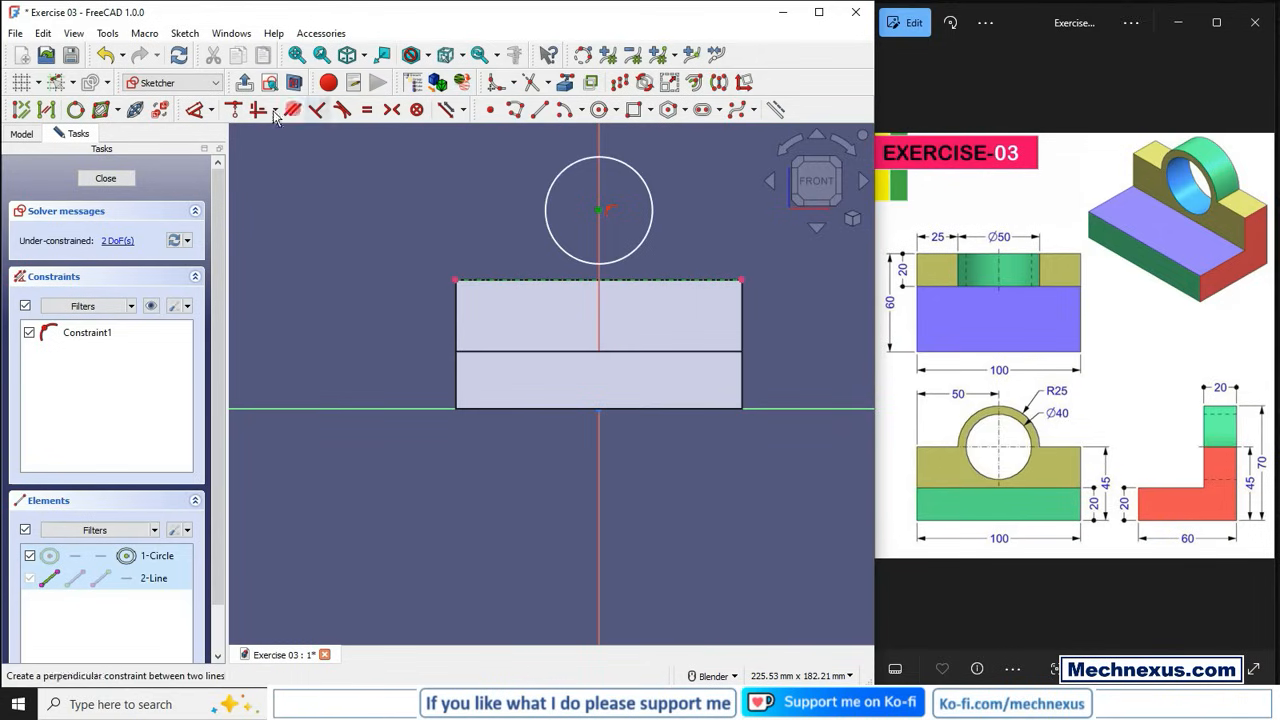
{"action": "left_click", "coordinate": [241, 113]}
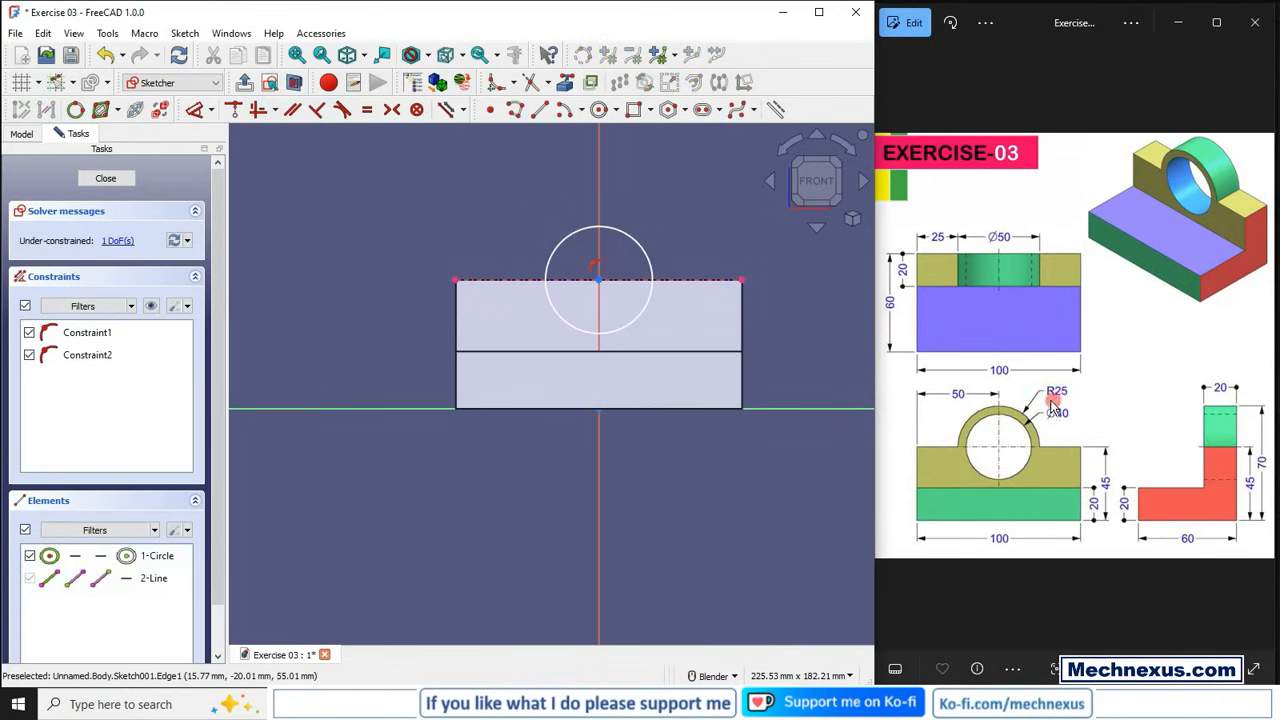
- Constrain the circle's radius to 25 mm and close the sketch
{"action": "left_click", "coordinate": [212, 110]}
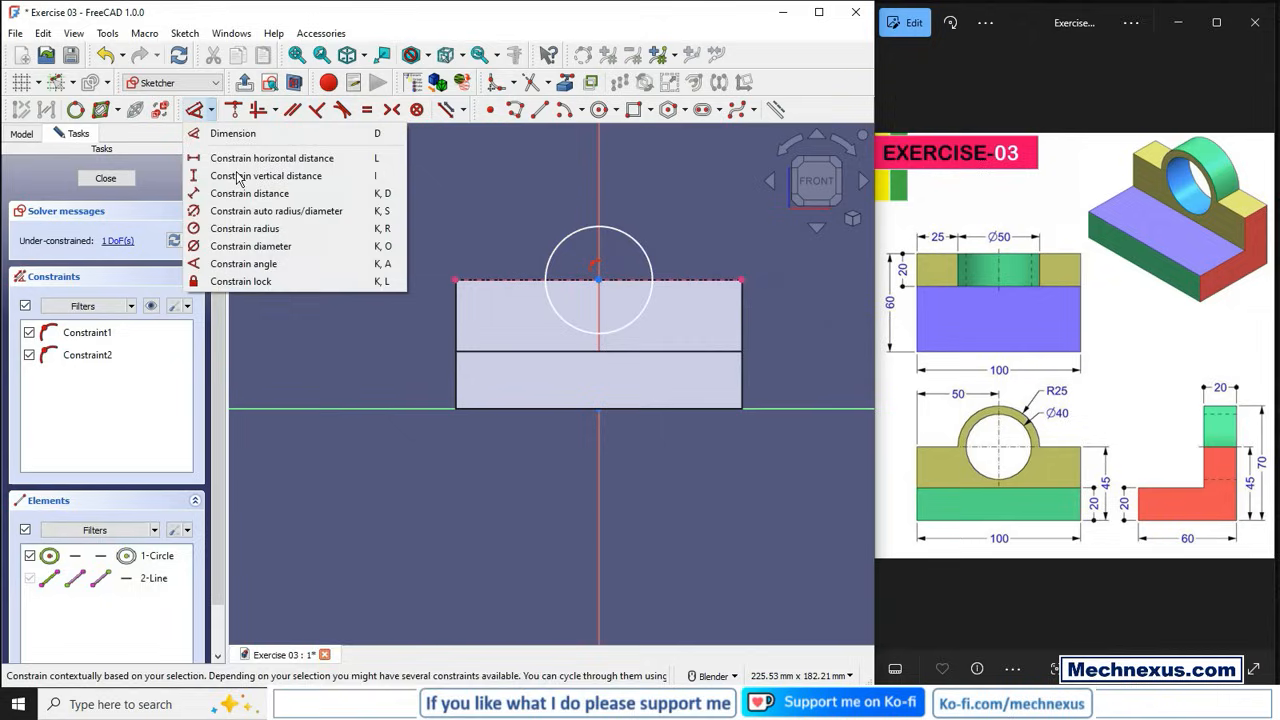
{"action": "left_click", "coordinate": [227, 229]}
{"action": "left_click", "coordinate": [641, 247]}
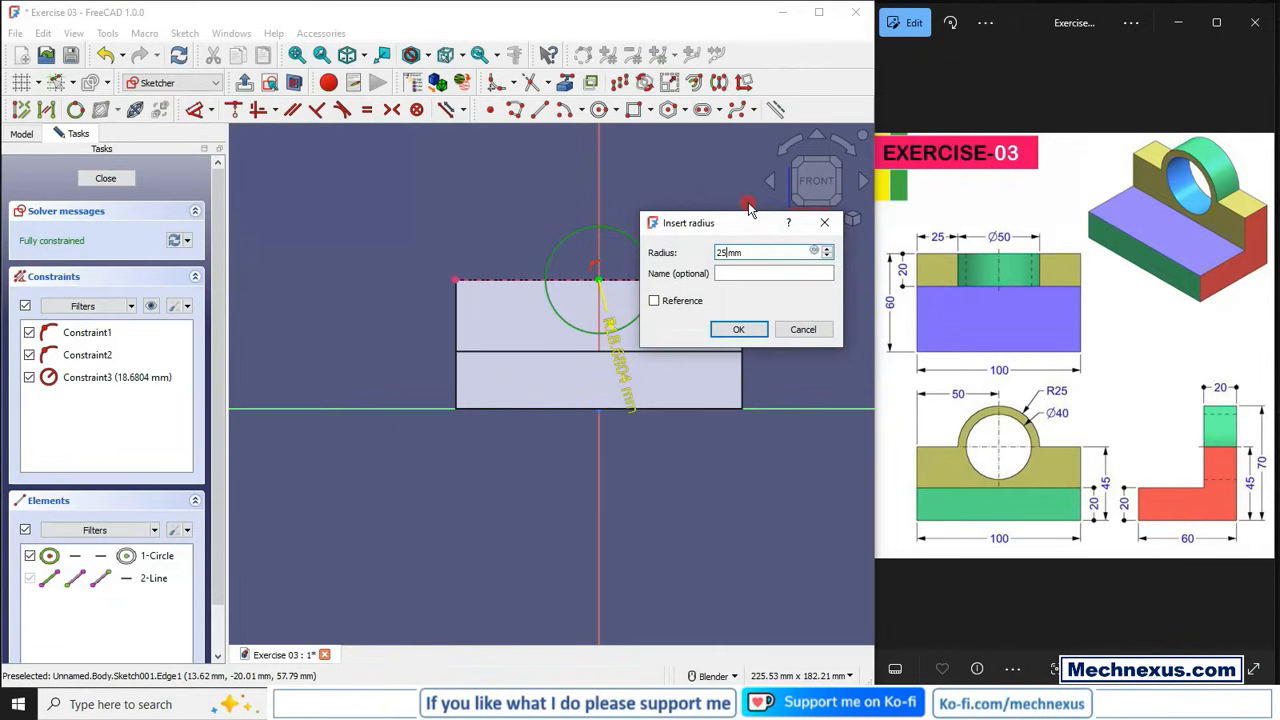
{"action": "key", "text": "Return"}
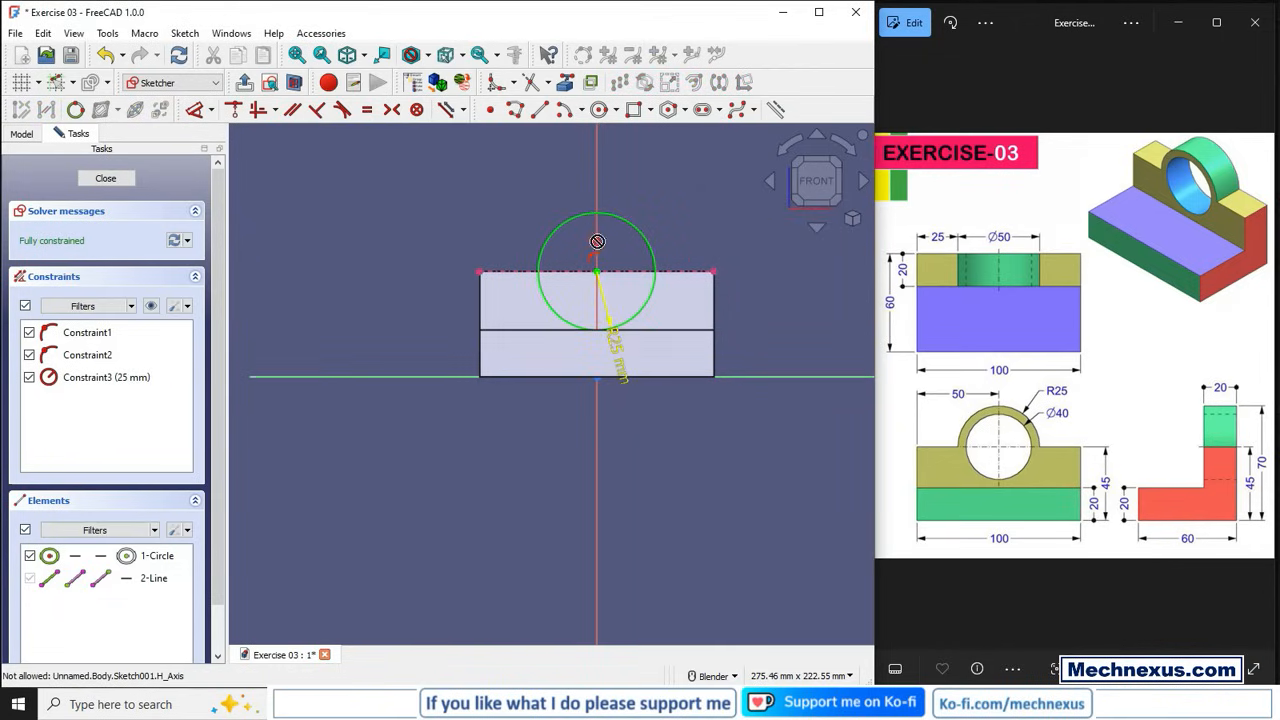
{"action": "mouse_move", "coordinate": [587, 233]}
{"action": "middle_mouse_down"}
{"action": "mouse_move", "coordinate": [486, 314]}
{"action": "mouse_move", "coordinate": [538, 292]}
{"action": "middle_mouse_up"}
{"action": "scroll", "coordinate": [540, 294], "scroll_direction": "up", "scroll_amount": 3}
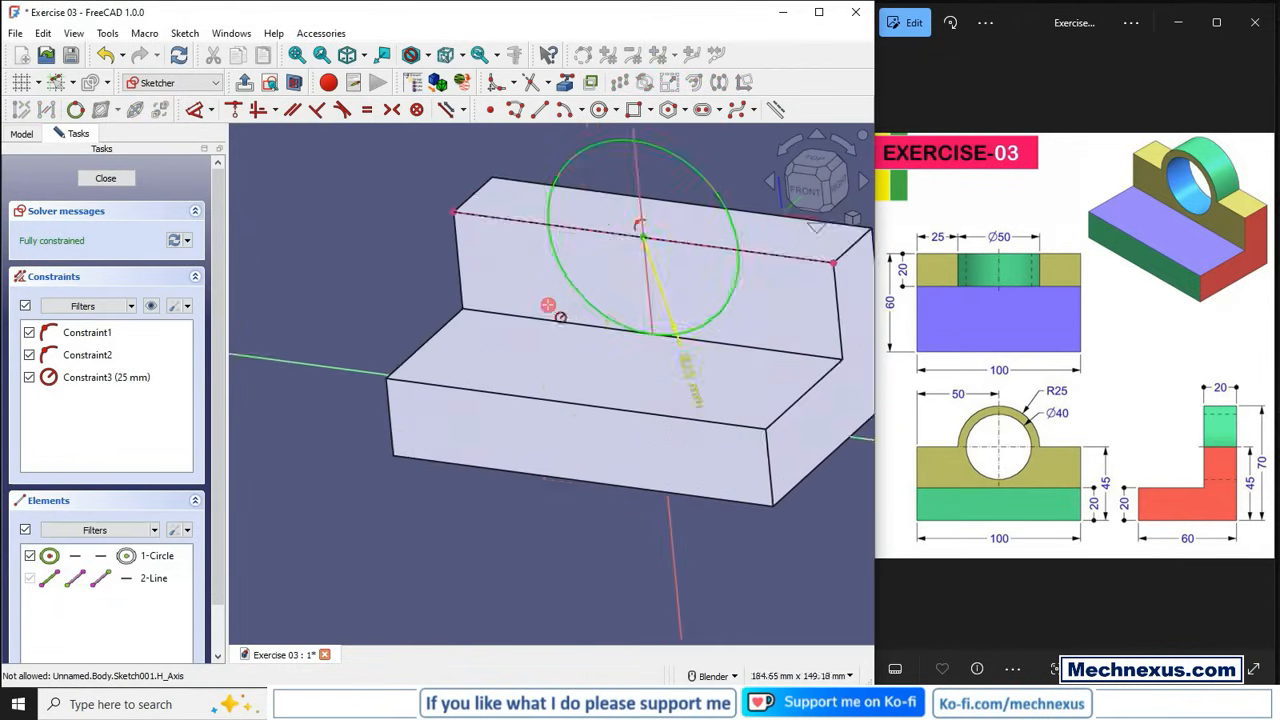
{"action": "scroll", "coordinate": [571, 300], "scroll_direction": "down", "scroll_amount": 1}
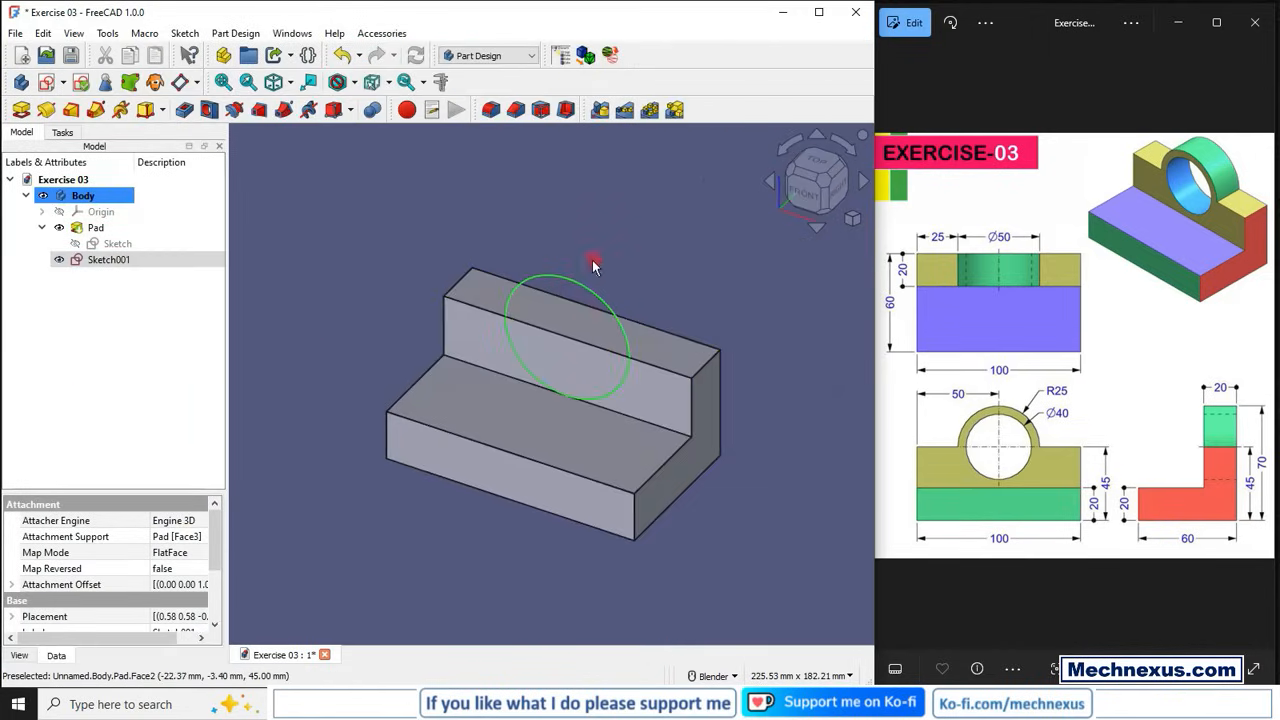
- Pad the R25 circle sketch in the reversed direction, up to the back face of the upright wall
{"action": "left_click", "coordinate": [21, 111]}
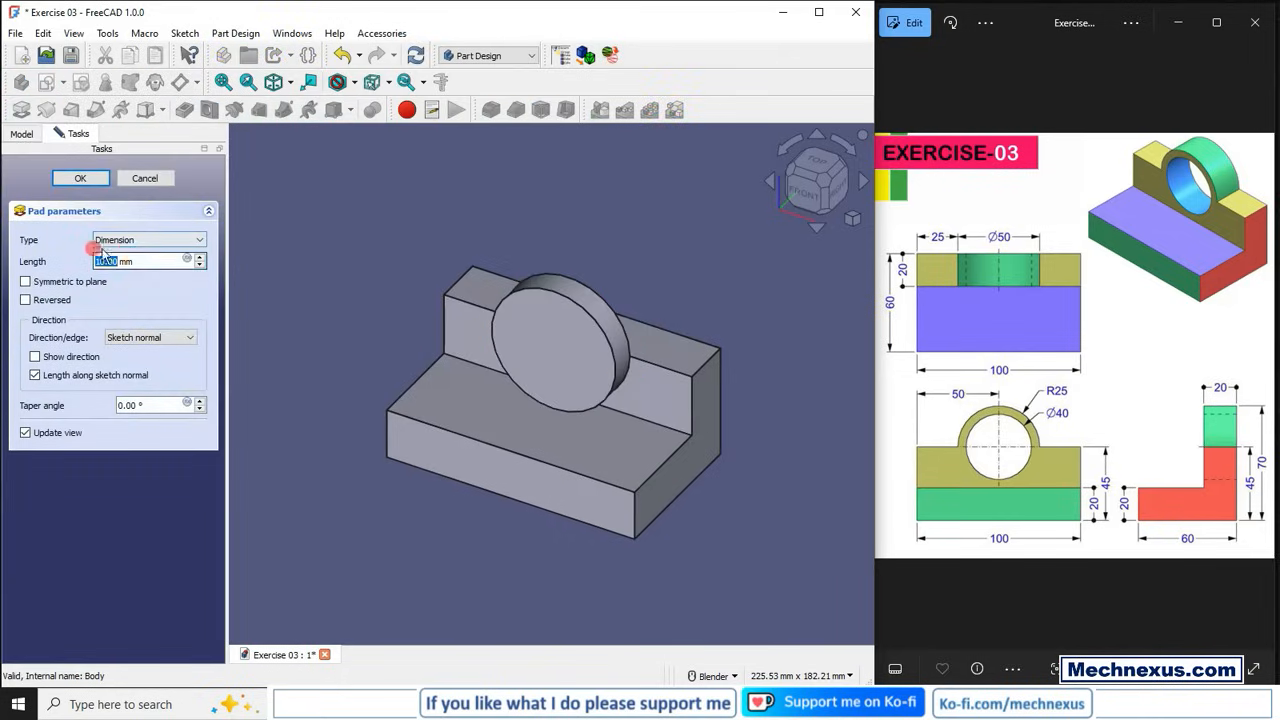
{"action": "left_click", "coordinate": [26, 300]}
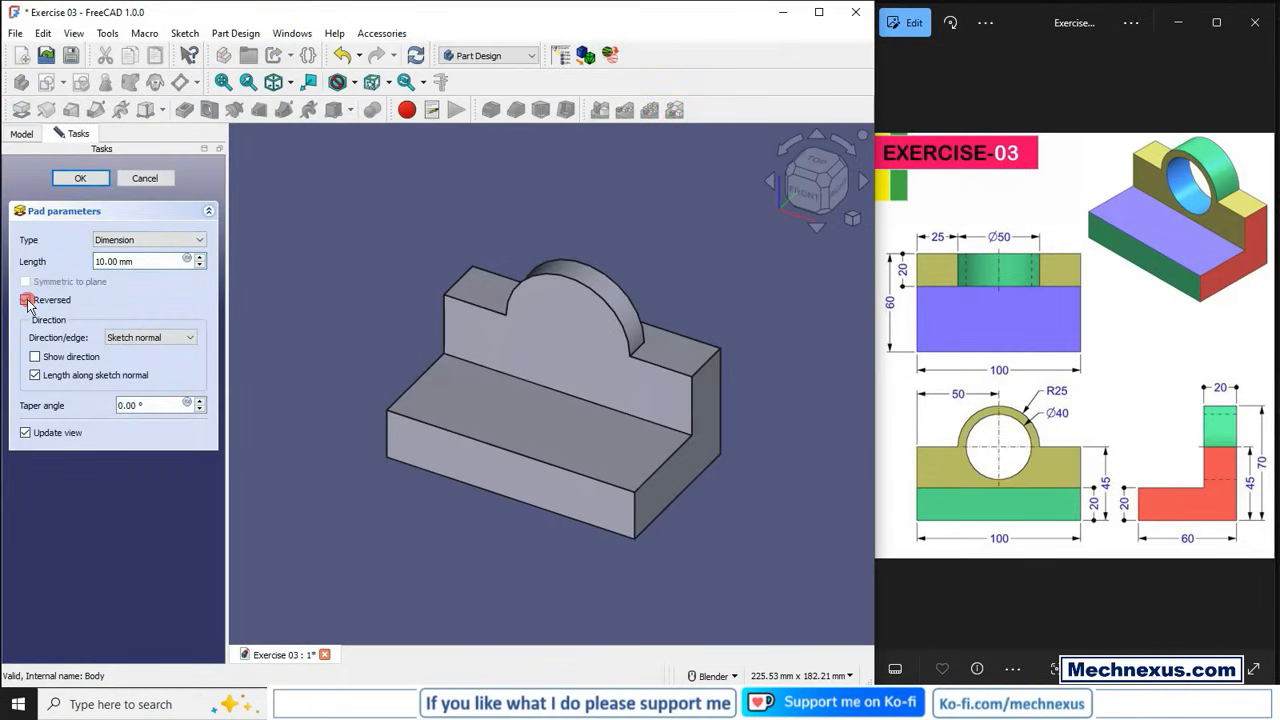
{"action": "left_click", "coordinate": [150, 240]}
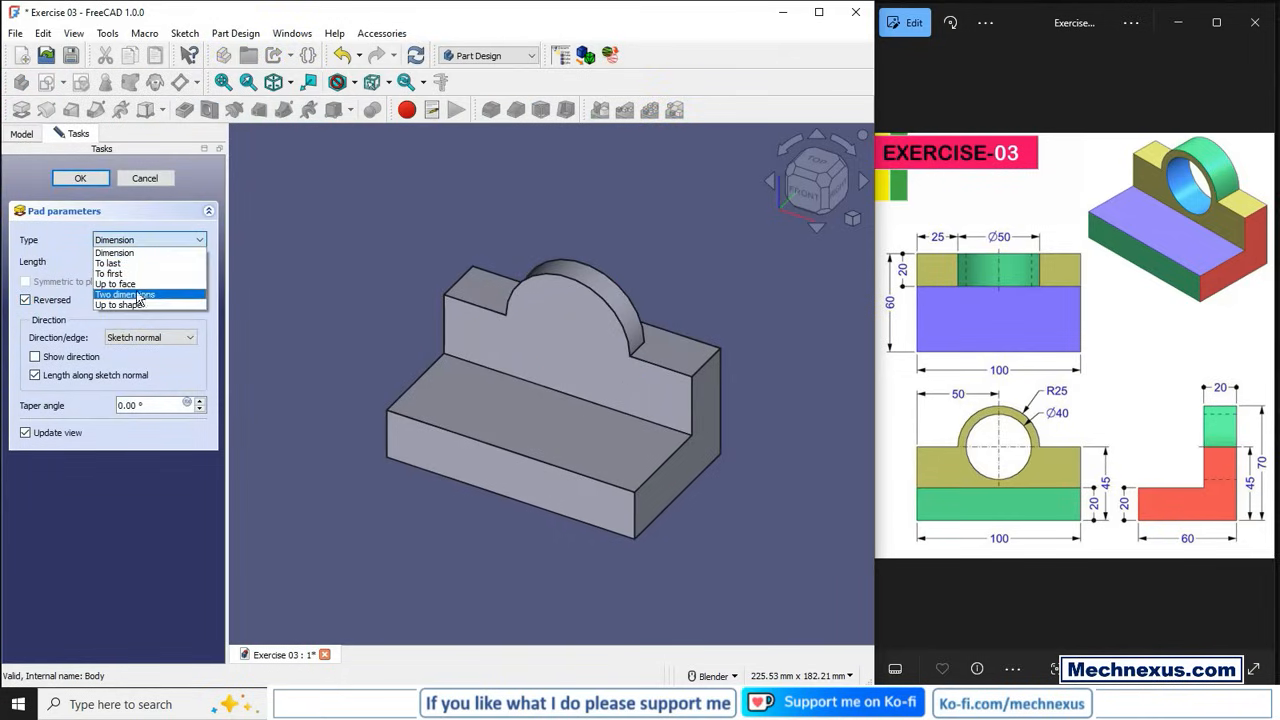
{"action": "left_click", "coordinate": [137, 286]}
{"action": "middle_click_drag", "start_coordinate": [551, 351], "coordinate": [702, 309]}
{"action": "left_click", "coordinate": [702, 309]}
{"action": "middle_click_drag", "start_coordinate": [449, 363], "coordinate": [677, 311]}
{"action": "left_click", "coordinate": [82, 178]}
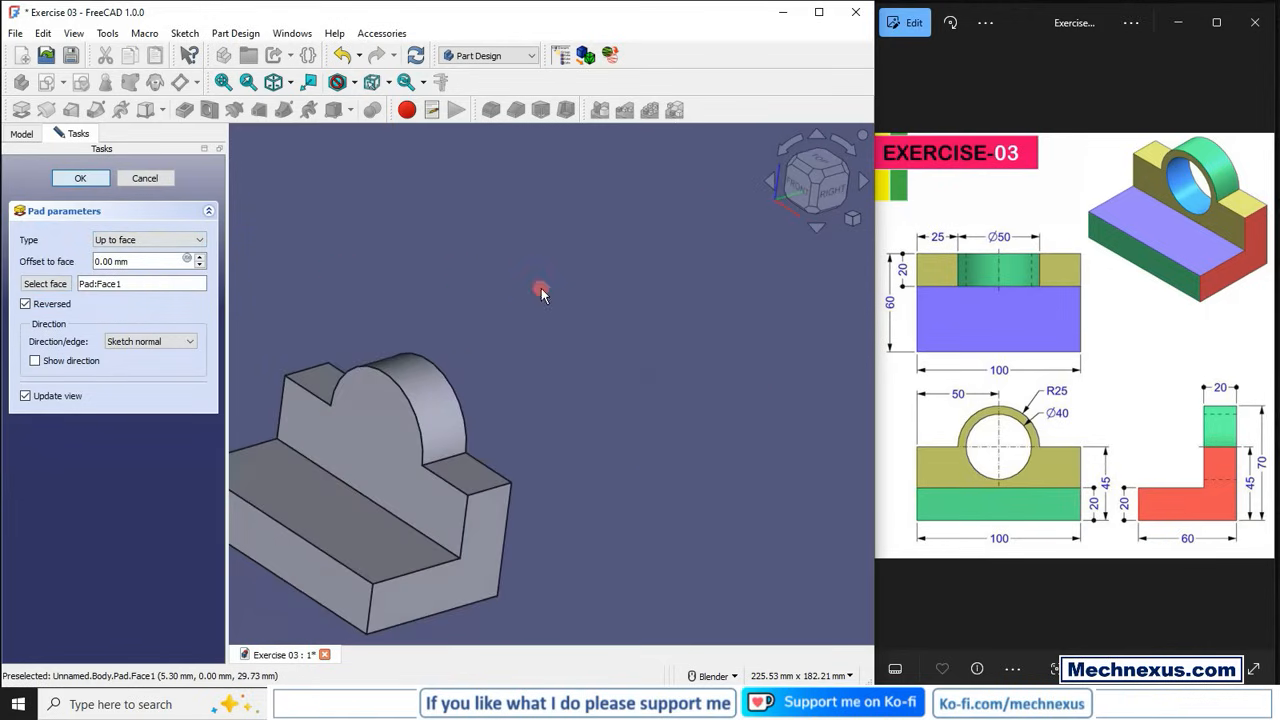
- Create a new sketch on the upright wall's front face and project its rounded front edge as external geometry
{"action": "left_click", "coordinate": [852, 216]}
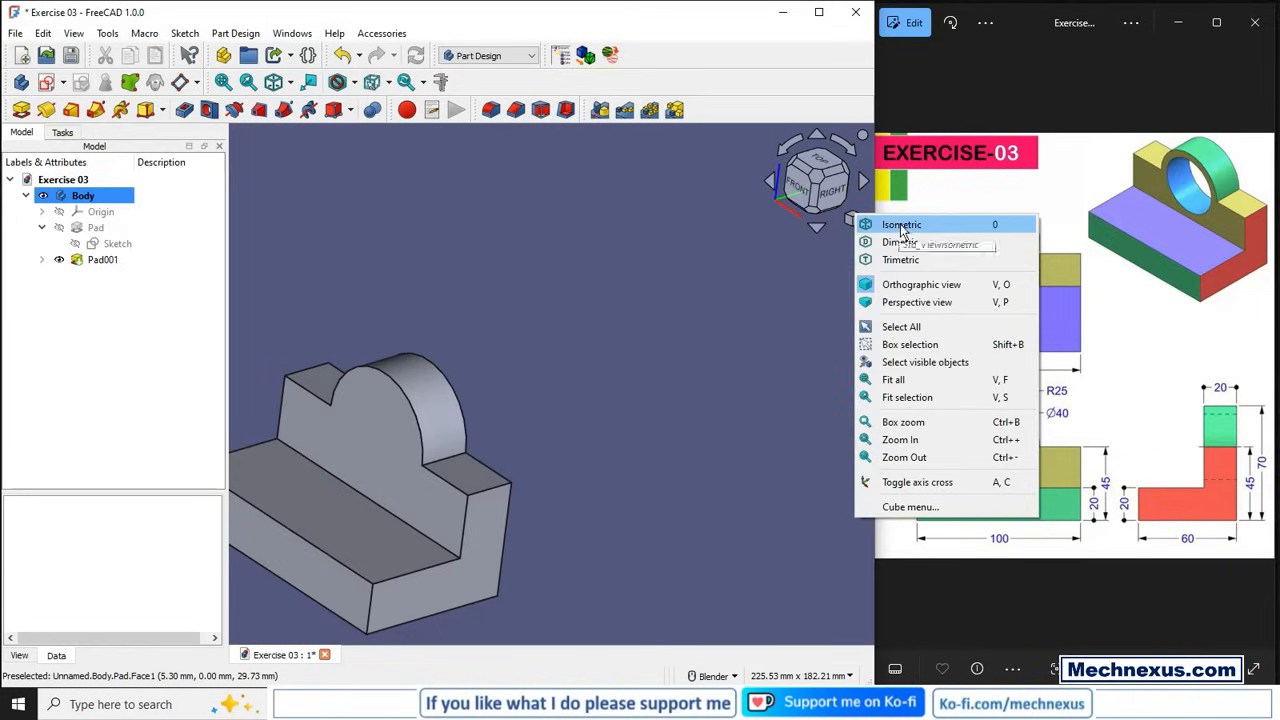
{"action": "left_click", "coordinate": [895, 220]}
{"action": "scroll", "coordinate": [582, 302], "scroll_direction": "down", "scroll_amount": 2}
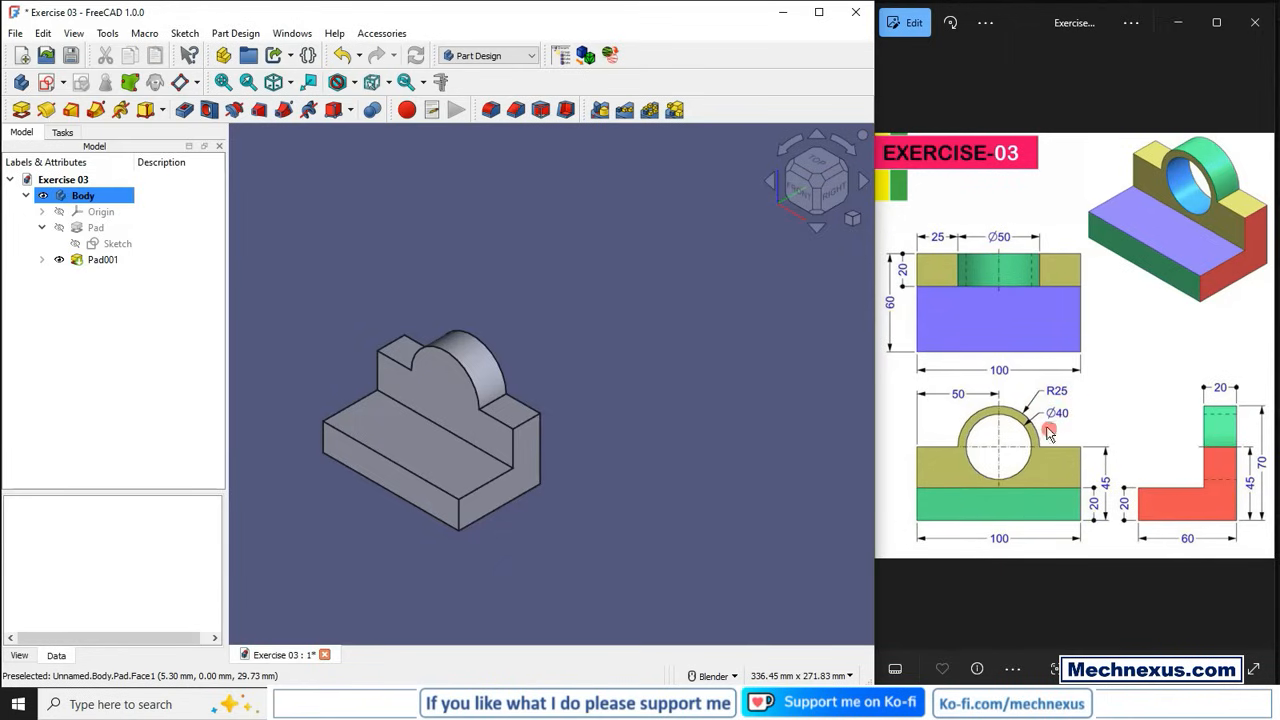
{"action": "left_click", "coordinate": [453, 402]}
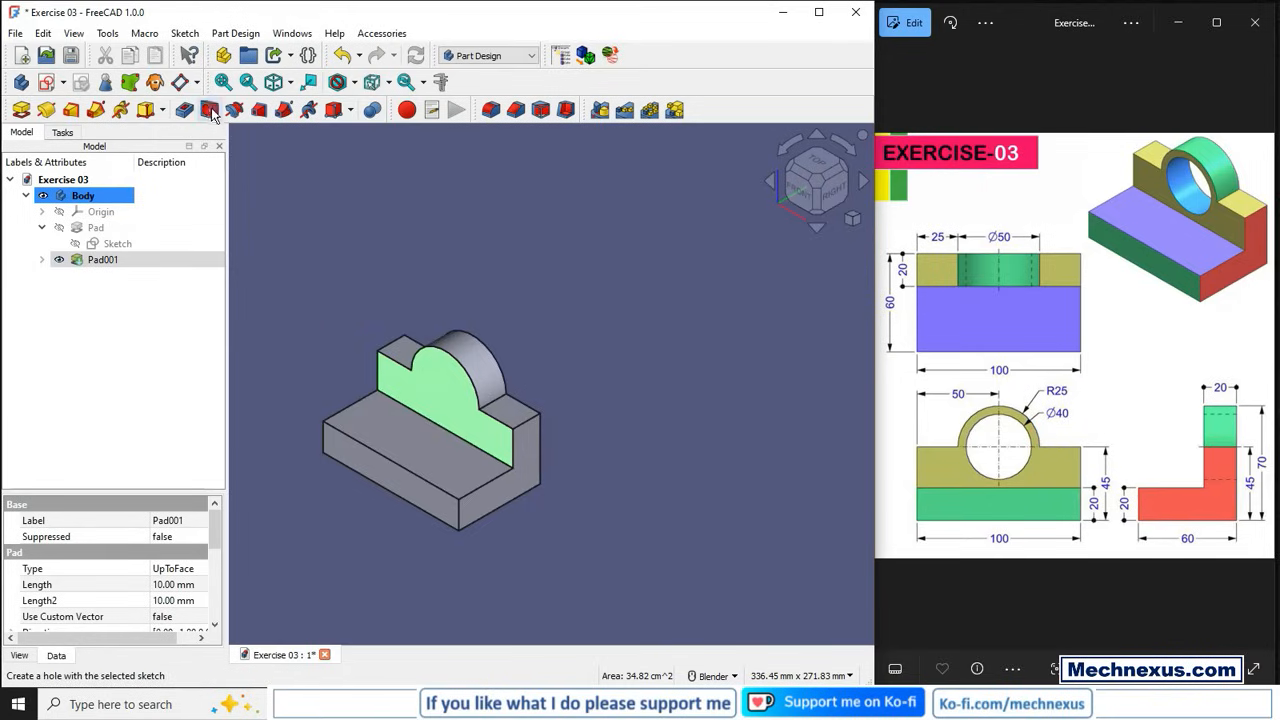
{"action": "left_click", "coordinate": [47, 83]}
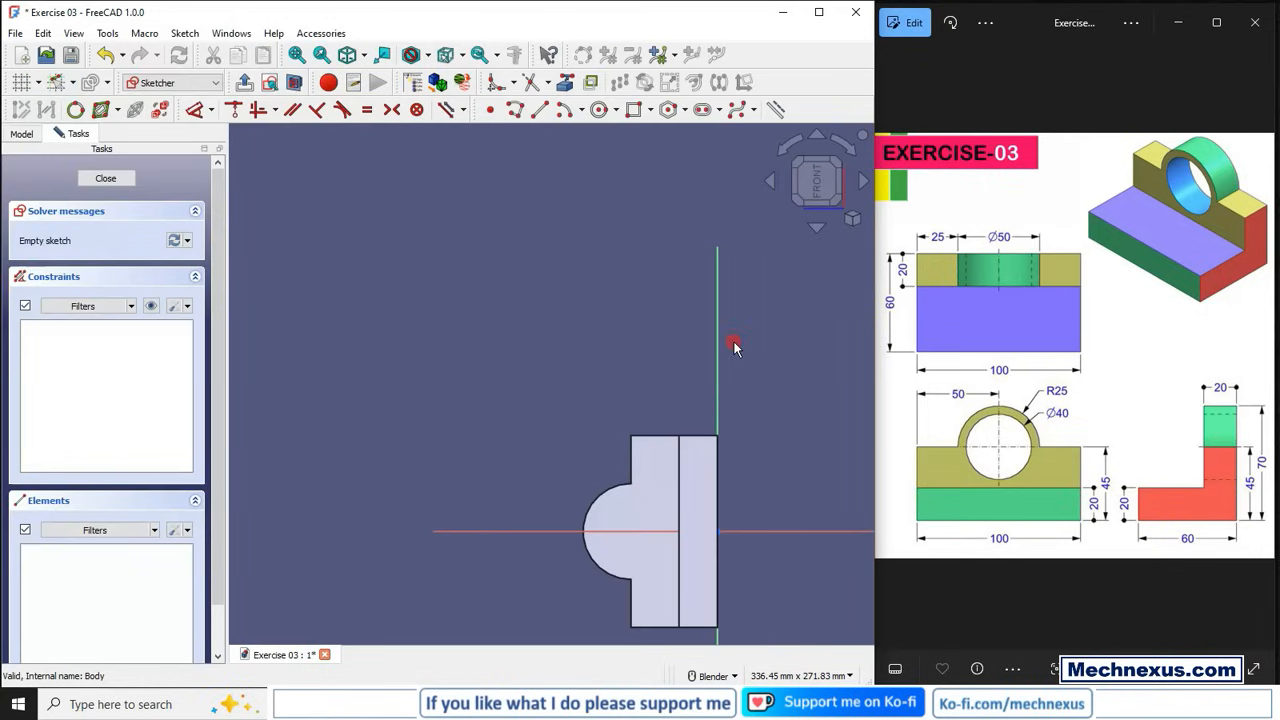
{"action": "key", "text": "0"}
{"action": "scroll", "coordinate": [345, 440], "scroll_direction": "up", "scroll_amount": 2}
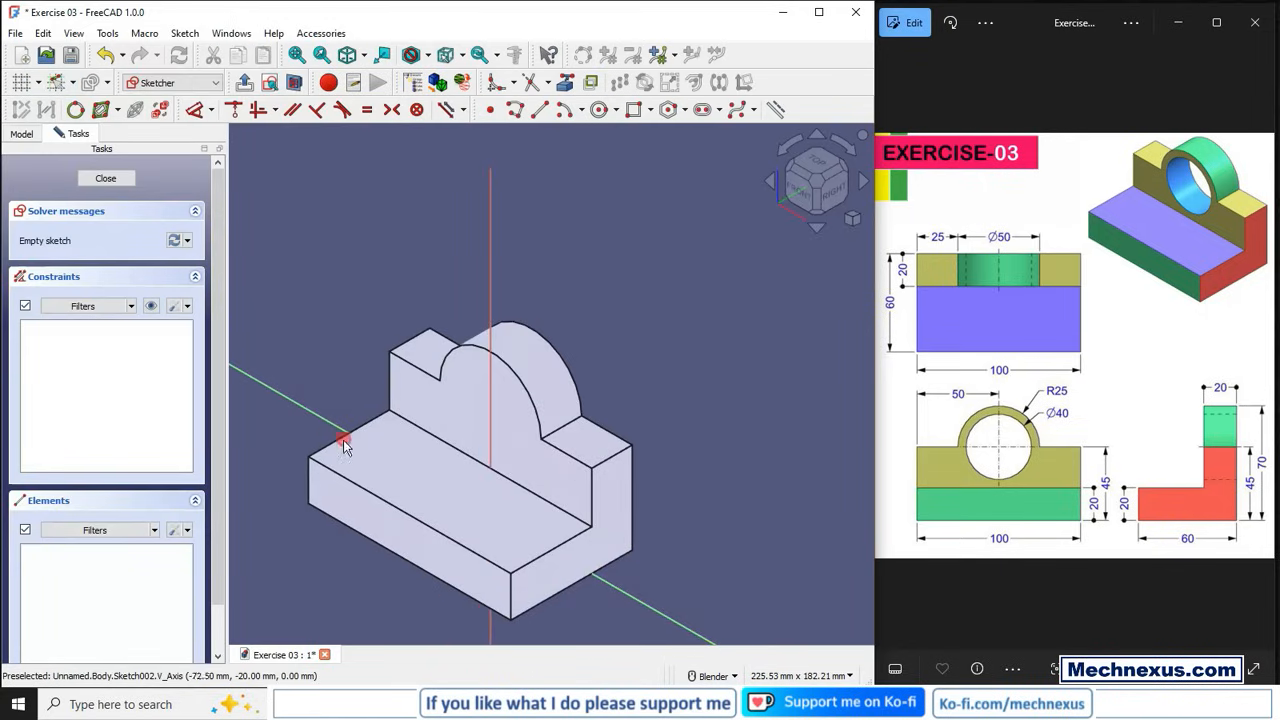
{"action": "left_click", "coordinate": [493, 348]}
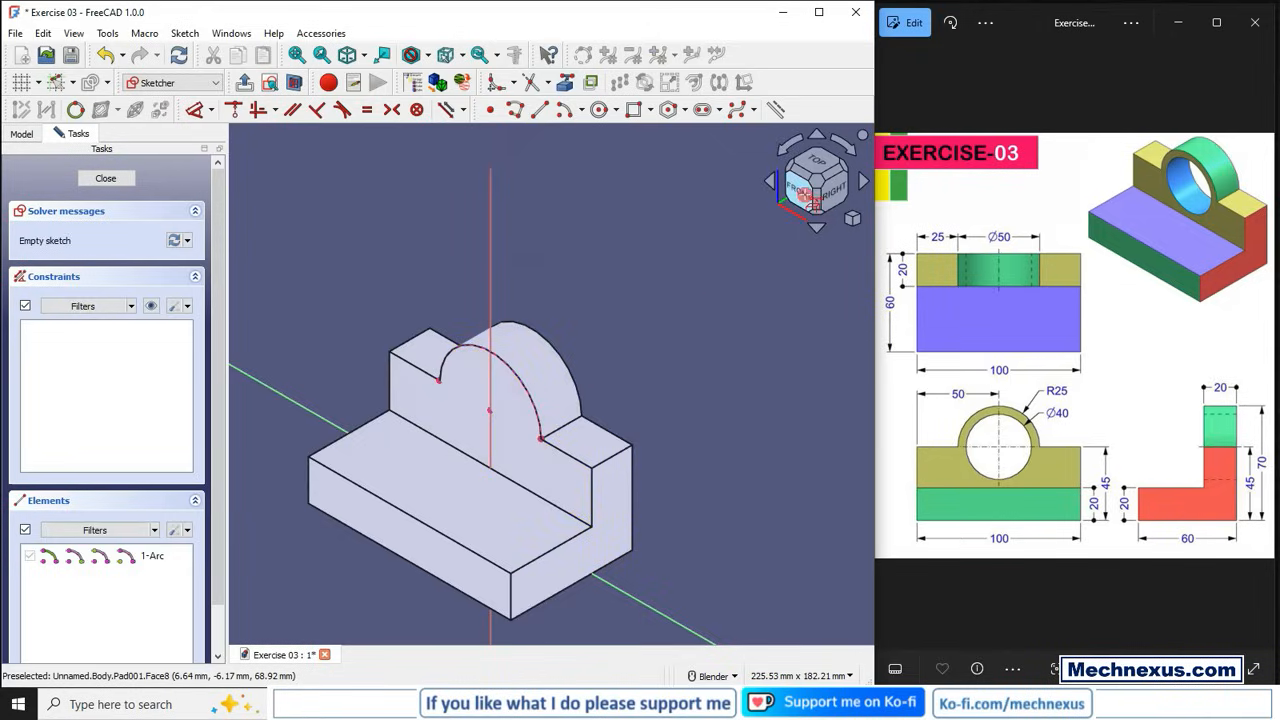
- Sketch a circle about 29 mm in diameter centered on the projected arc's center point
{"action": "key", "text": "1"}
{"action": "scroll", "coordinate": [568, 327], "scroll_direction": "down", "scroll_amount": 1}
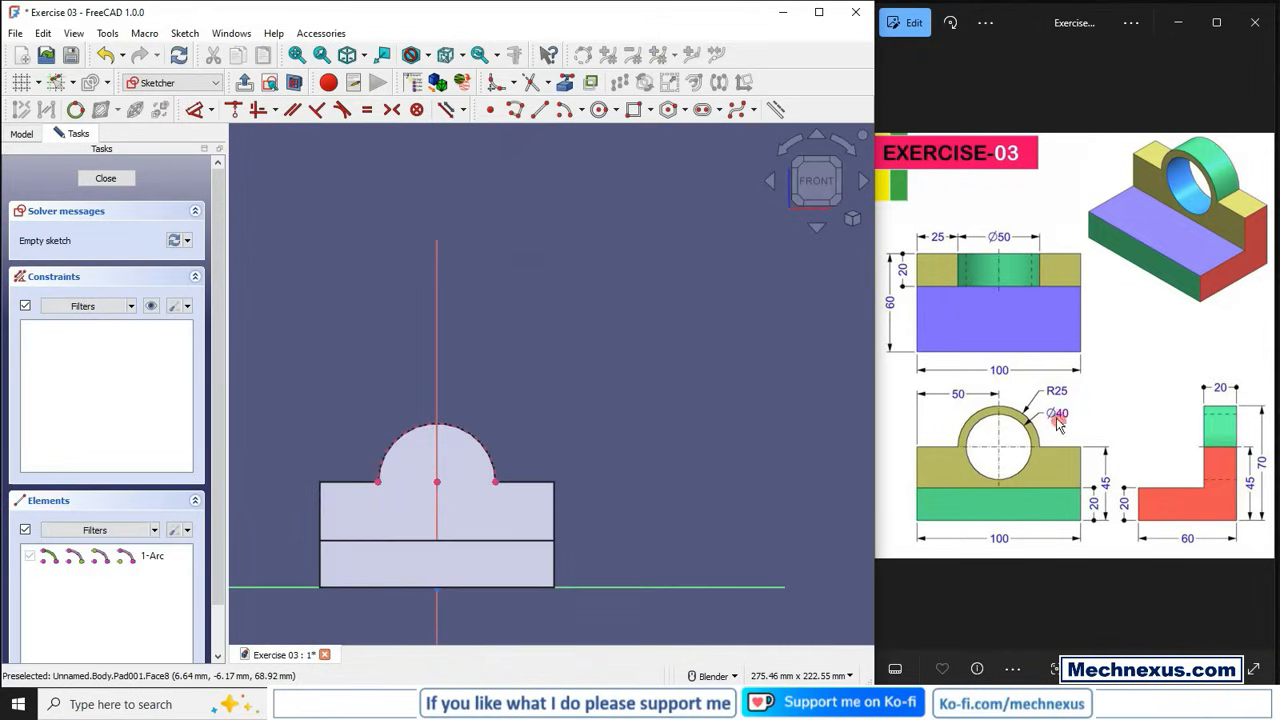
{"action": "left_click", "coordinate": [598, 109]}
{"action": "left_click", "coordinate": [437, 481]}
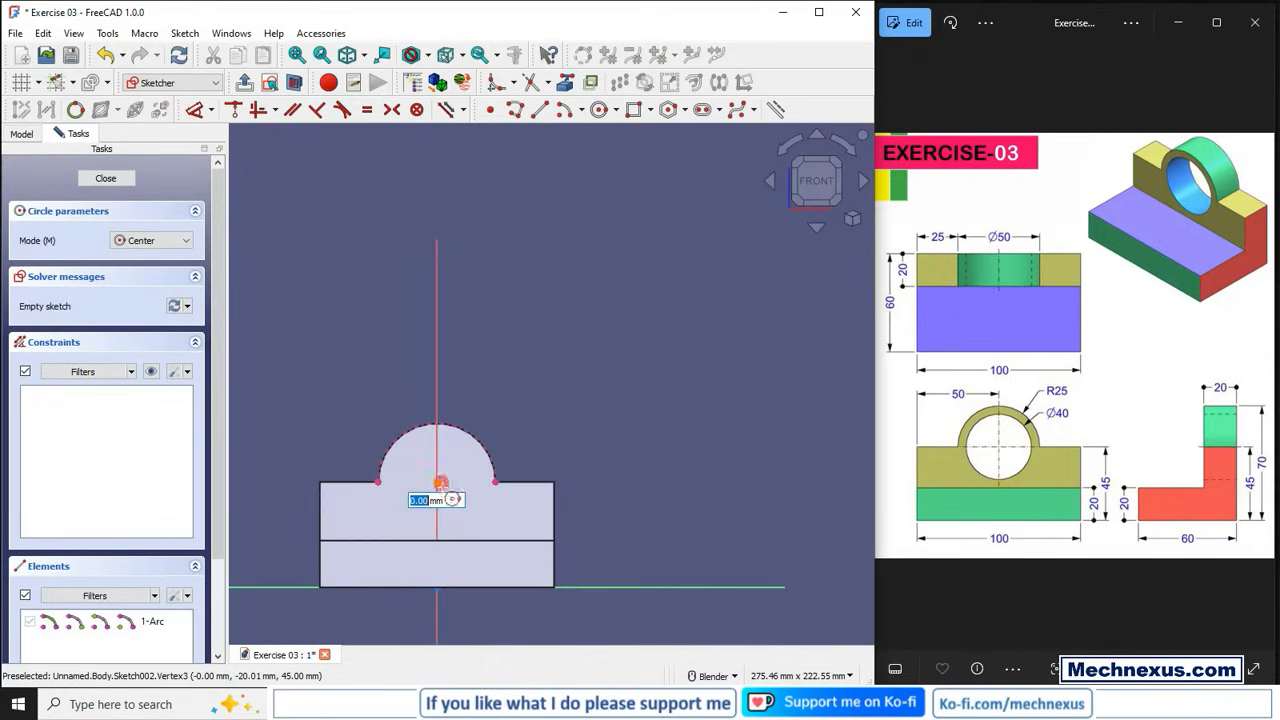
{"action": "left_click", "coordinate": [459, 506]}
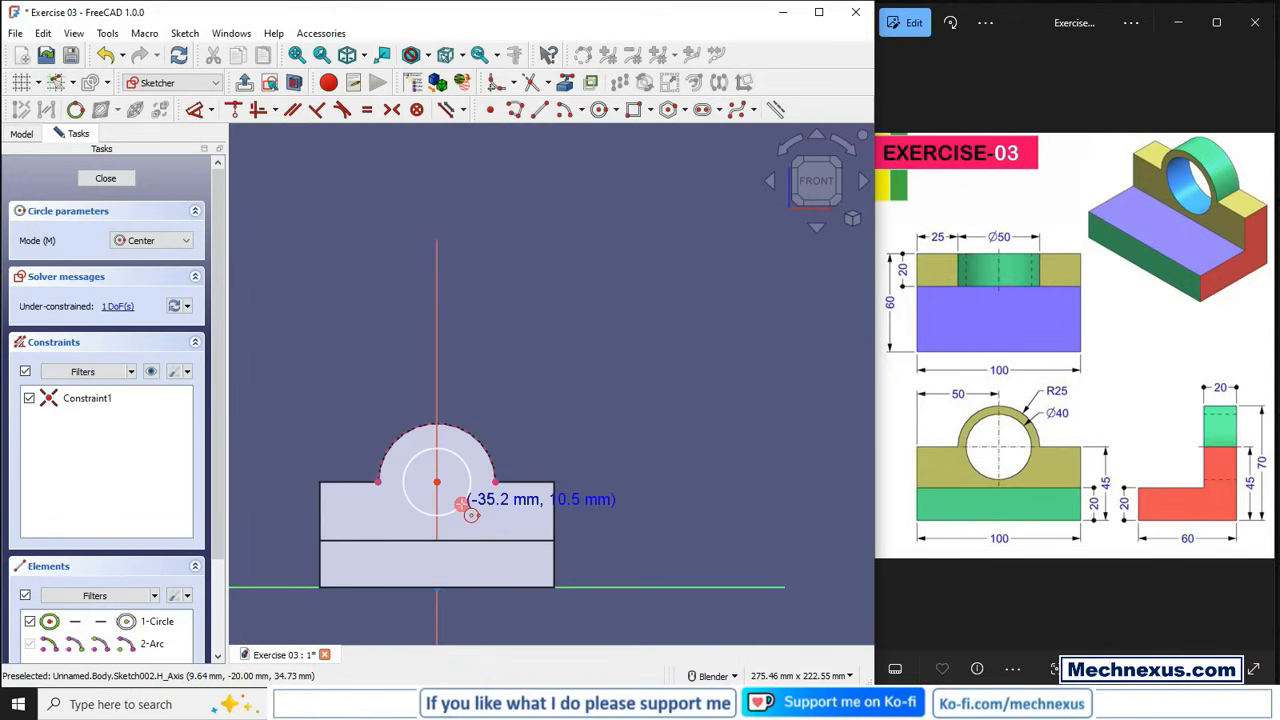
- Constrain the circle's diameter to 40 mm and close the sketch
{"action": "left_click", "coordinate": [195, 109]}
{"action": "left_click", "coordinate": [459, 457]}
{"action": "left_click", "coordinate": [541, 383]}
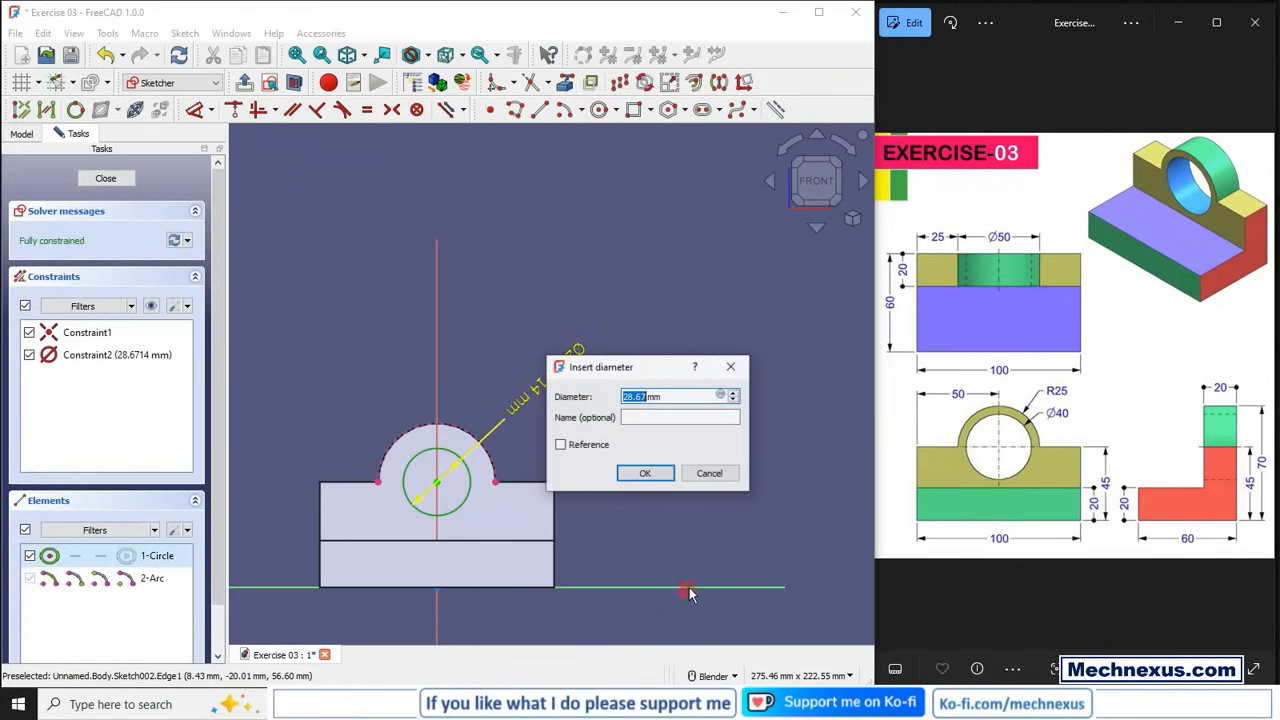
{"action": "key", "text": "Return"}
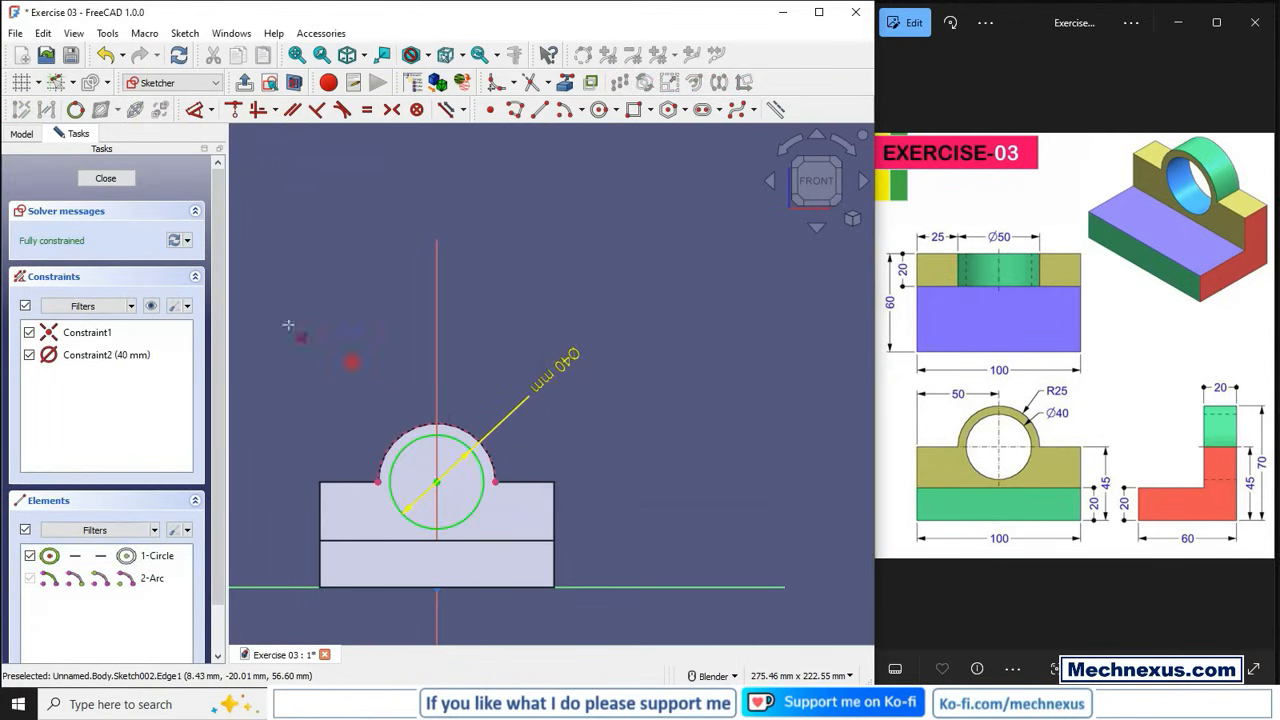
{"action": "left_click", "coordinate": [107, 179]}
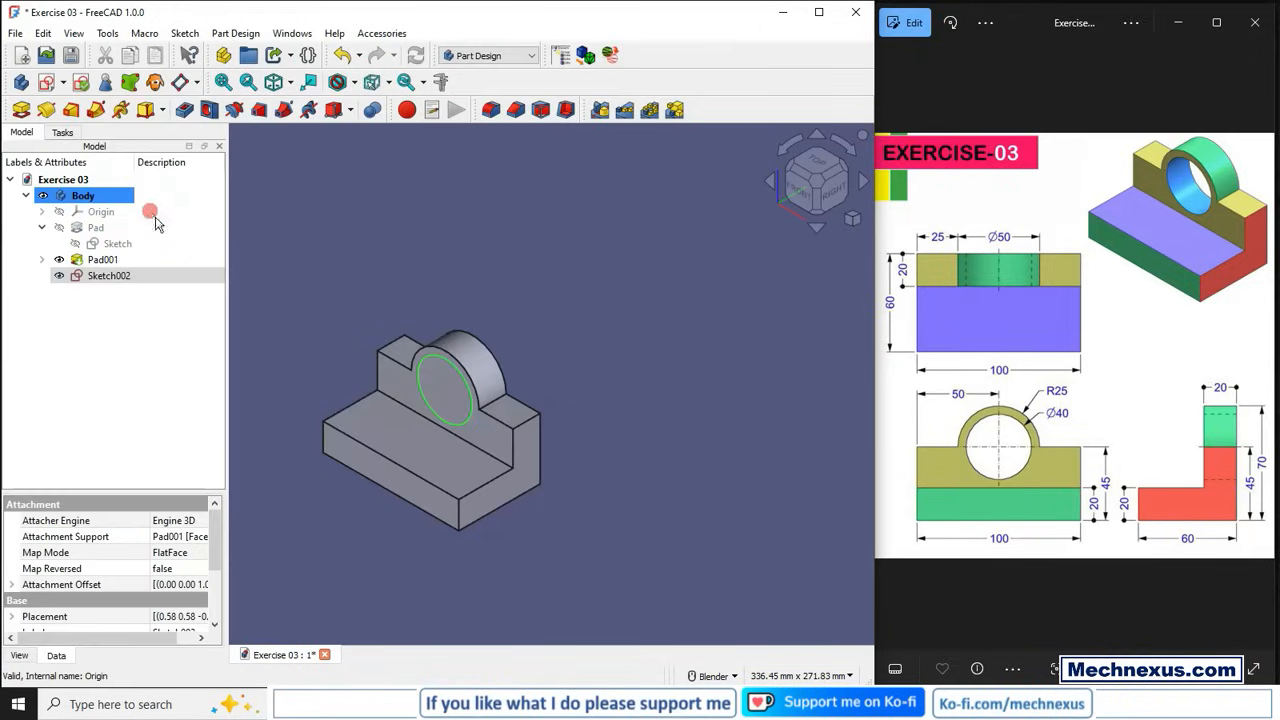
- Pocket the 40 mm circle through all of the body
{"action": "left_click", "coordinate": [168, 113]}
{"action": "left_click", "coordinate": [103, 242]}
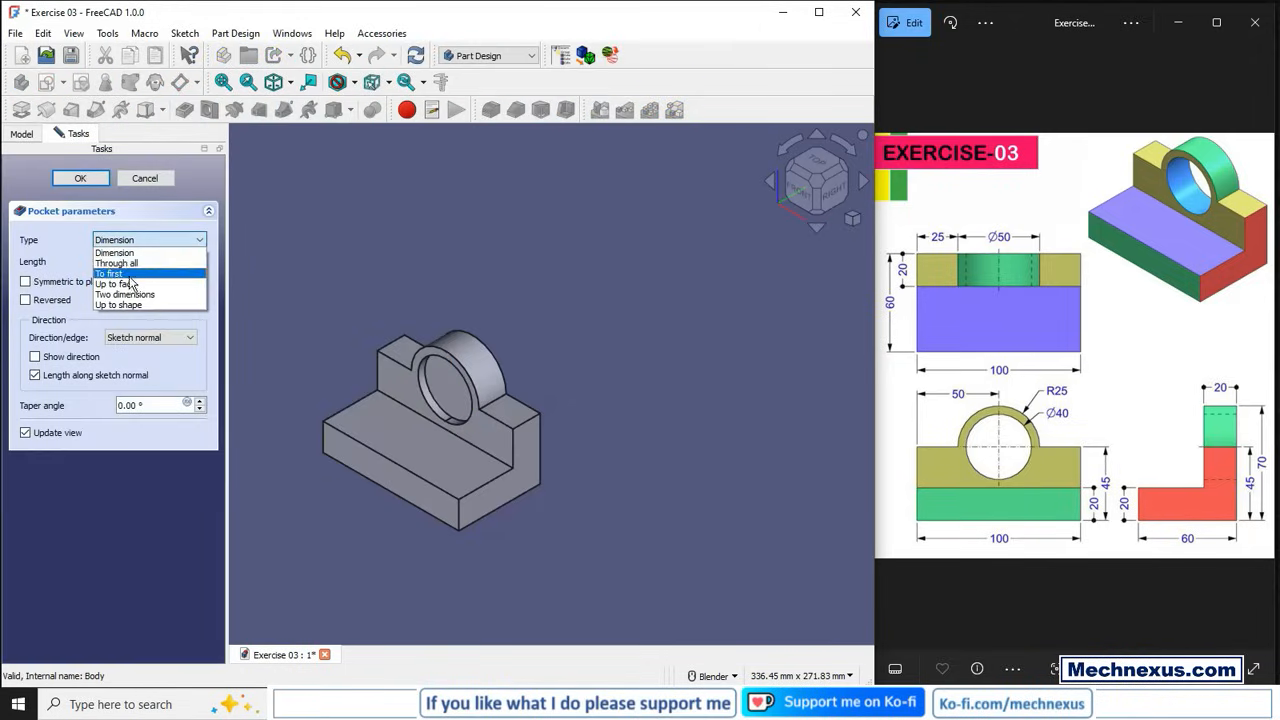
{"action": "left_click", "coordinate": [112, 252]}
{"action": "left_click", "coordinate": [87, 186]}
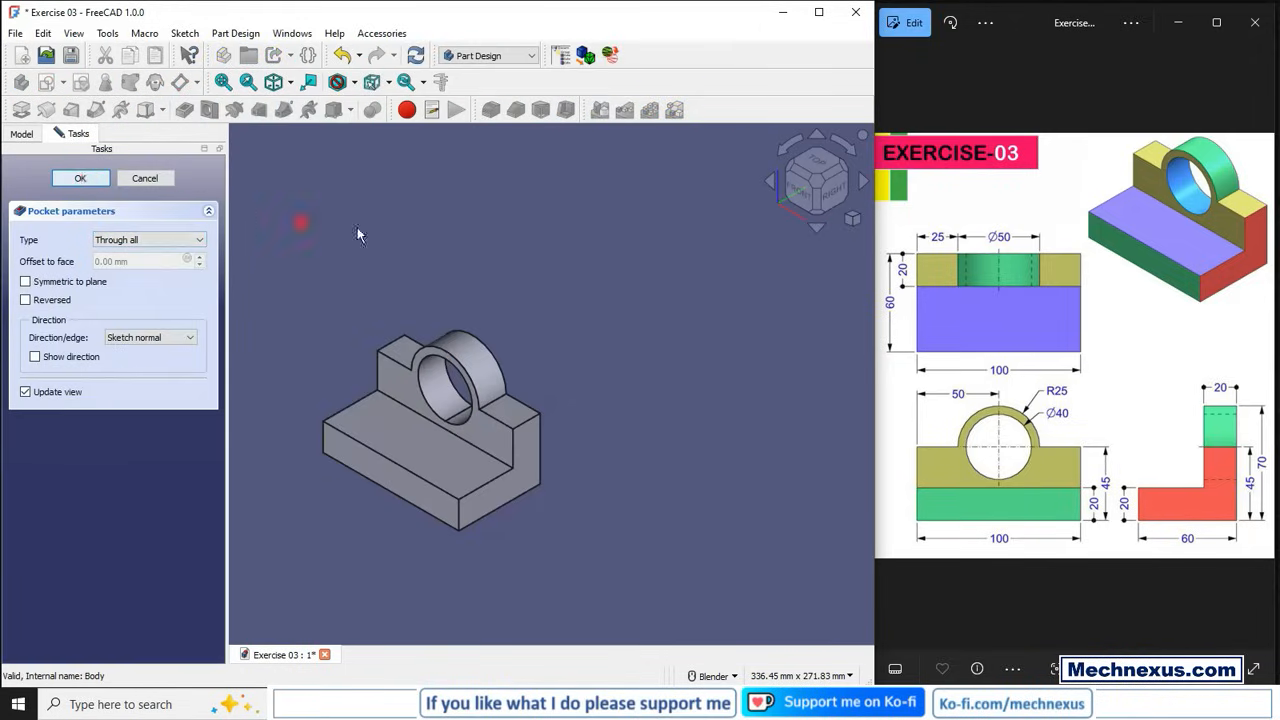
- Switch to the Part workbench and open the per-face appearance settings for the finished bracket
{"action": "scroll", "coordinate": [614, 375], "scroll_direction": "down", "scroll_amount": 1}
{"action": "scroll", "coordinate": [388, 306], "scroll_direction": "up", "scroll_amount": 2}
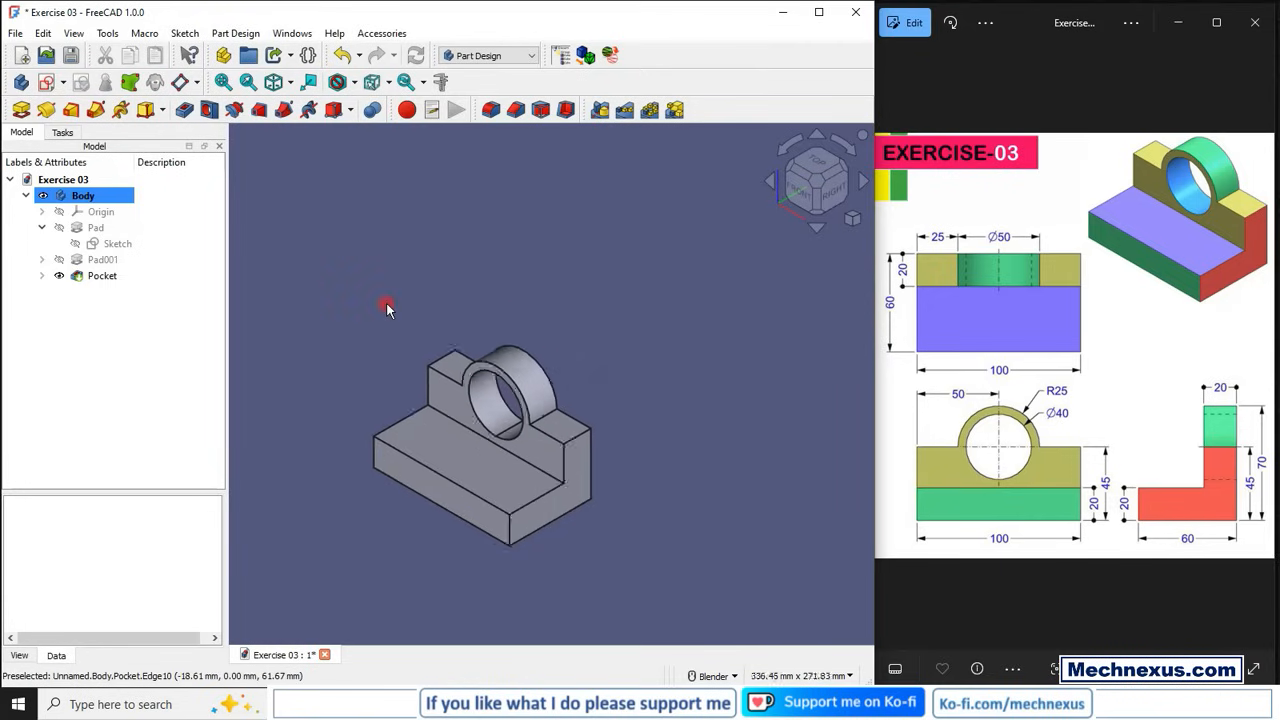
{"action": "scroll", "coordinate": [386, 306], "scroll_direction": "down", "scroll_amount": 1}
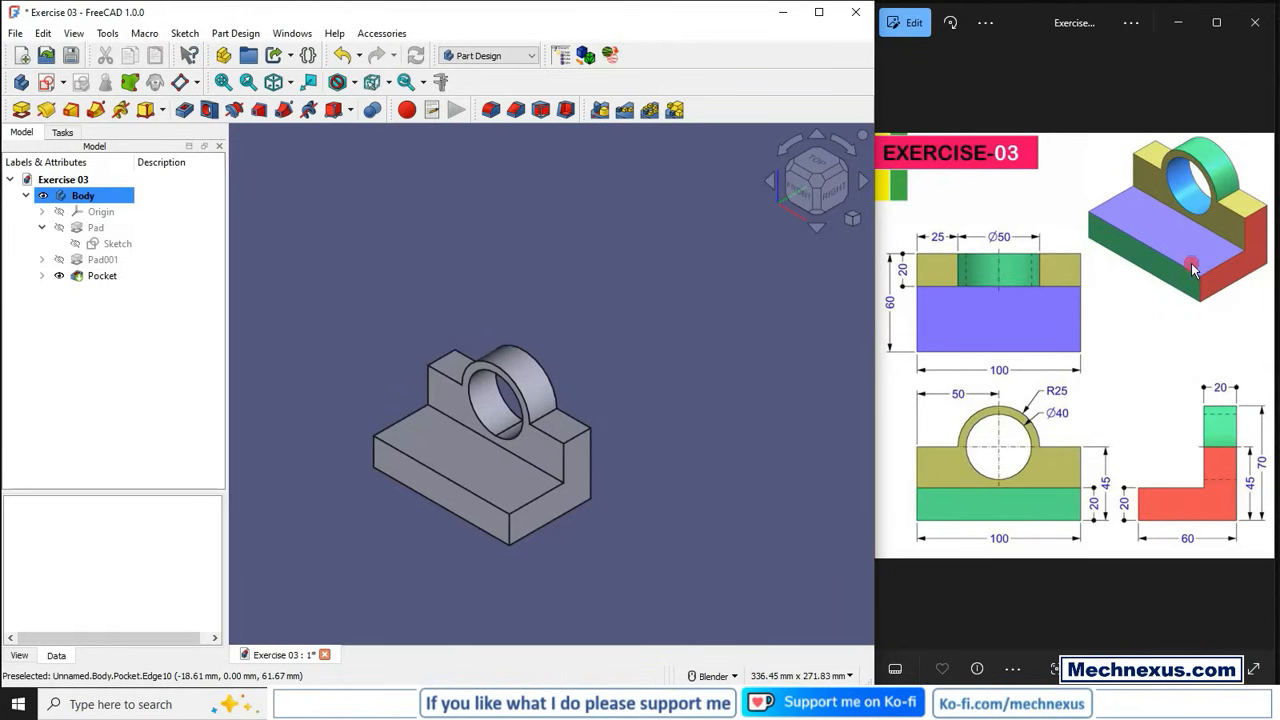
{"action": "left_click", "coordinate": [574, 485]}
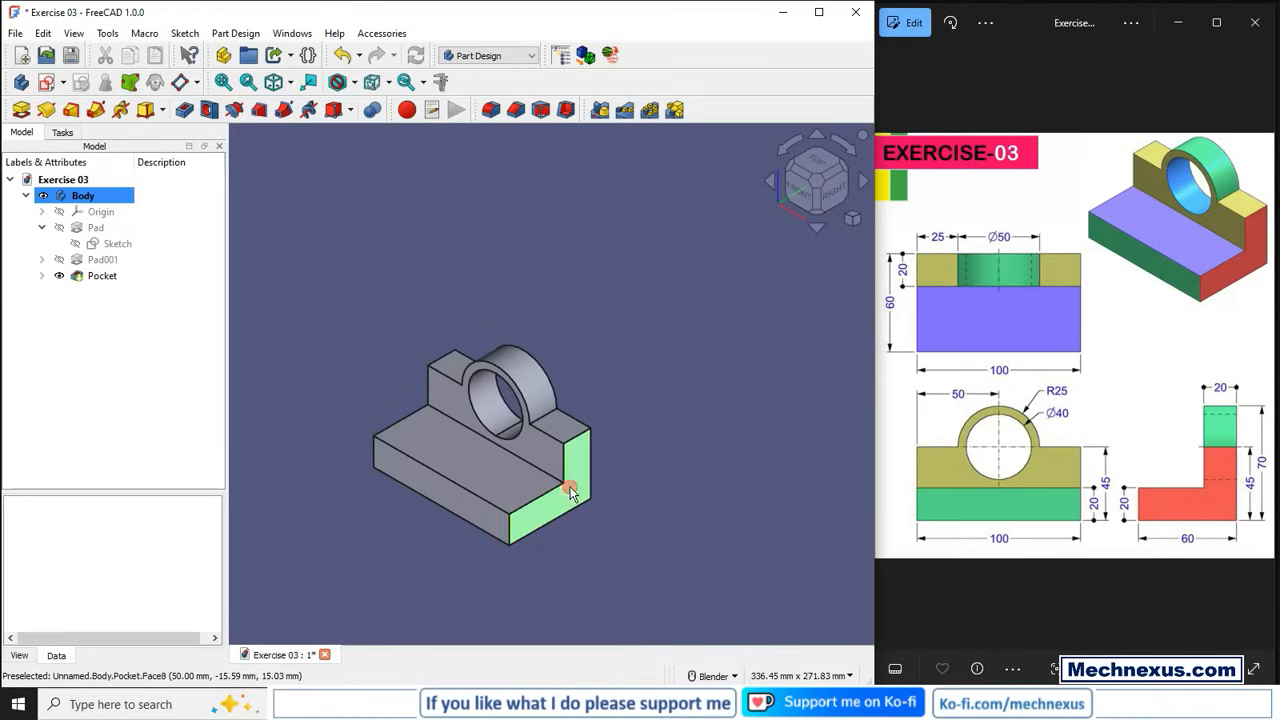
{"action": "left_click", "coordinate": [488, 55]}
{"action": "left_click", "coordinate": [490, 88]}
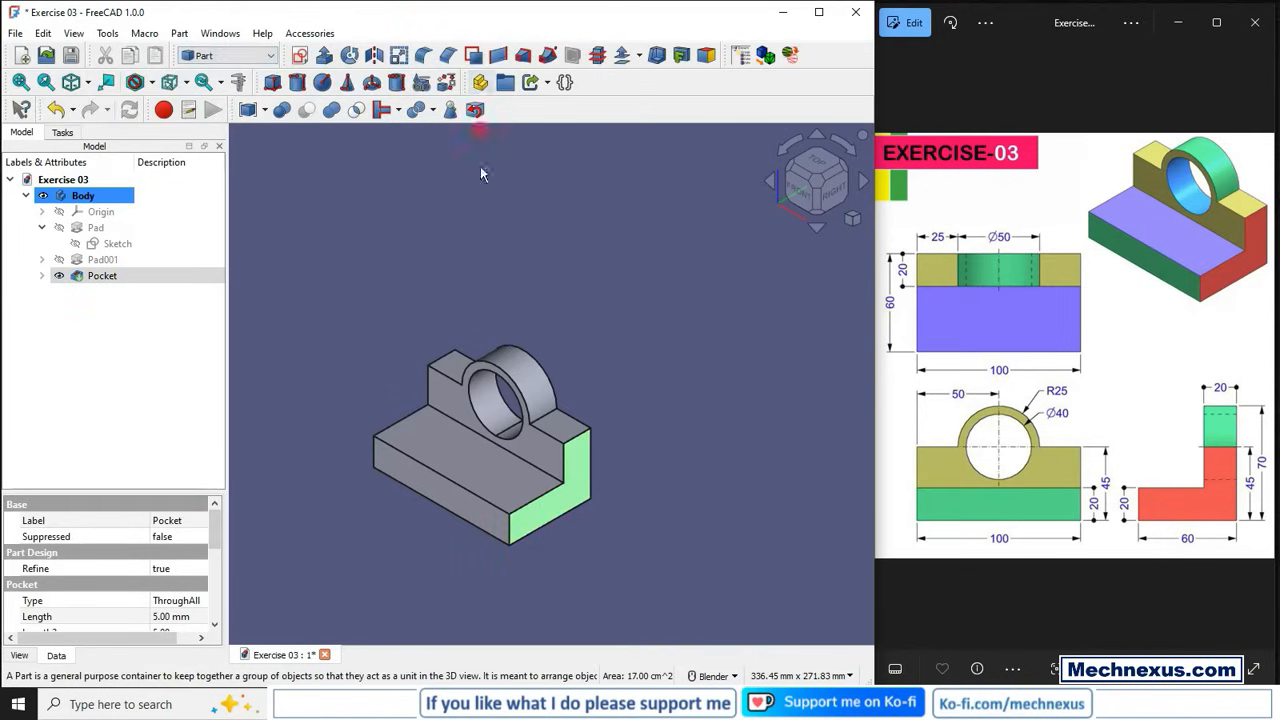
{"action": "left_click", "coordinate": [710, 56]}
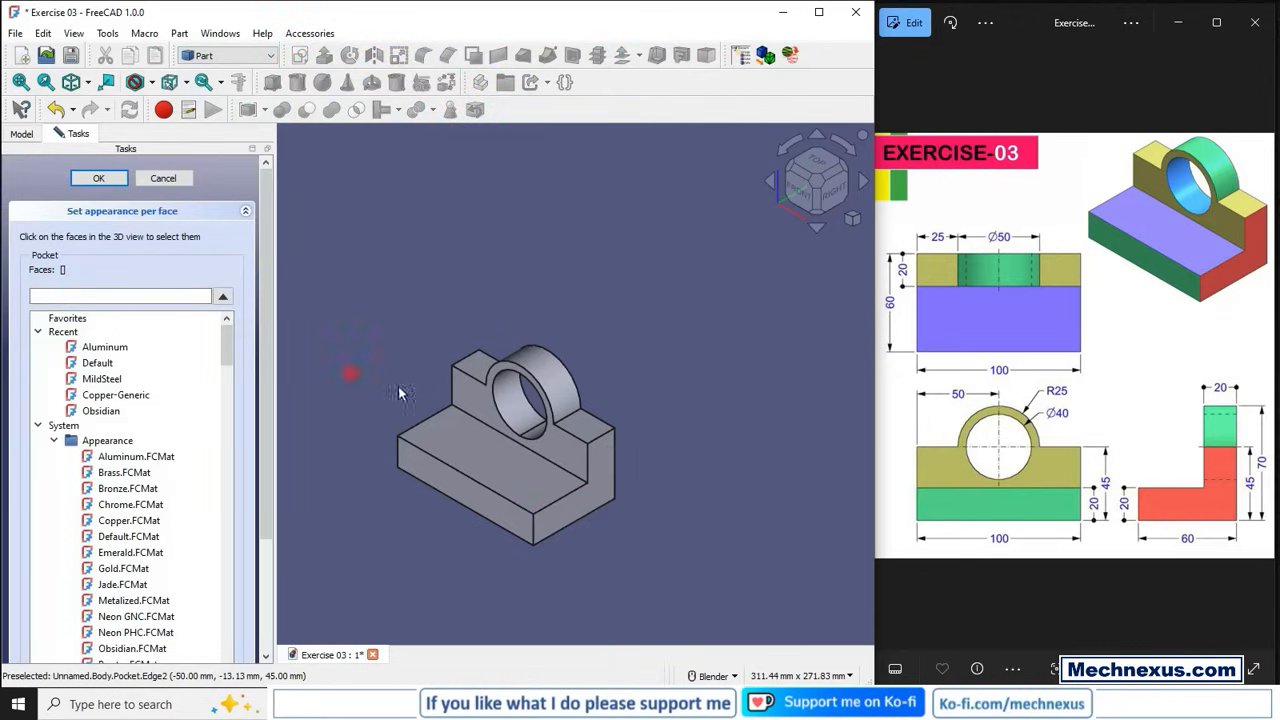
- Give the bracket's L-shaped end face a custom appearance with a slightly darkened red diffuse color
{"action": "left_click", "coordinate": [589, 510]}
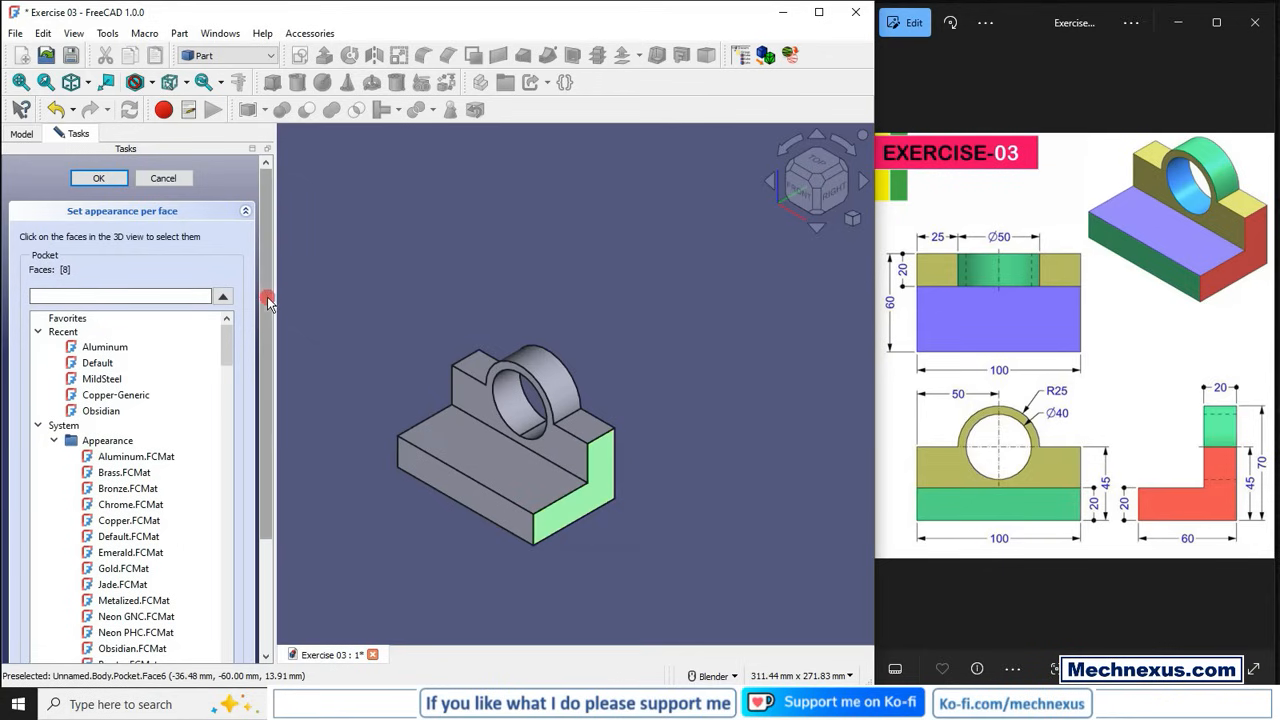
{"action": "left_click_drag", "start_coordinate": [268, 298], "coordinate": [268, 466]}
{"action": "left_click", "coordinate": [185, 605]}
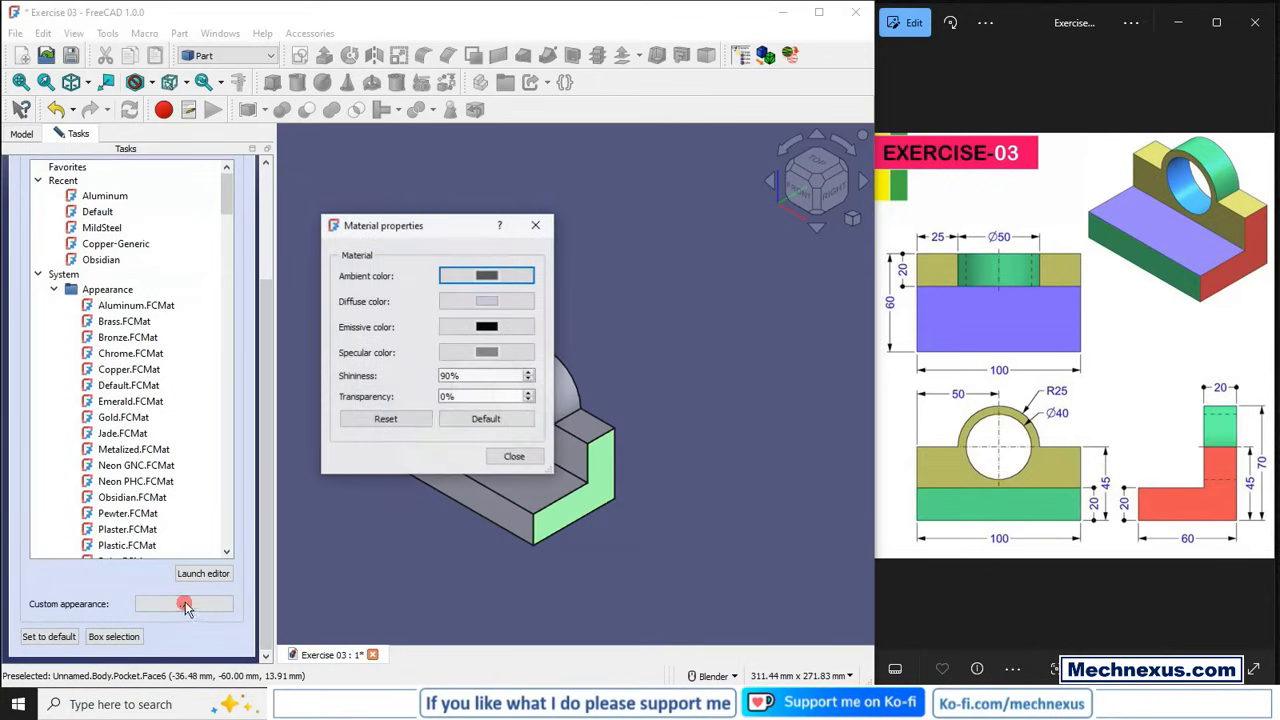
{"action": "left_click", "coordinate": [478, 302]}
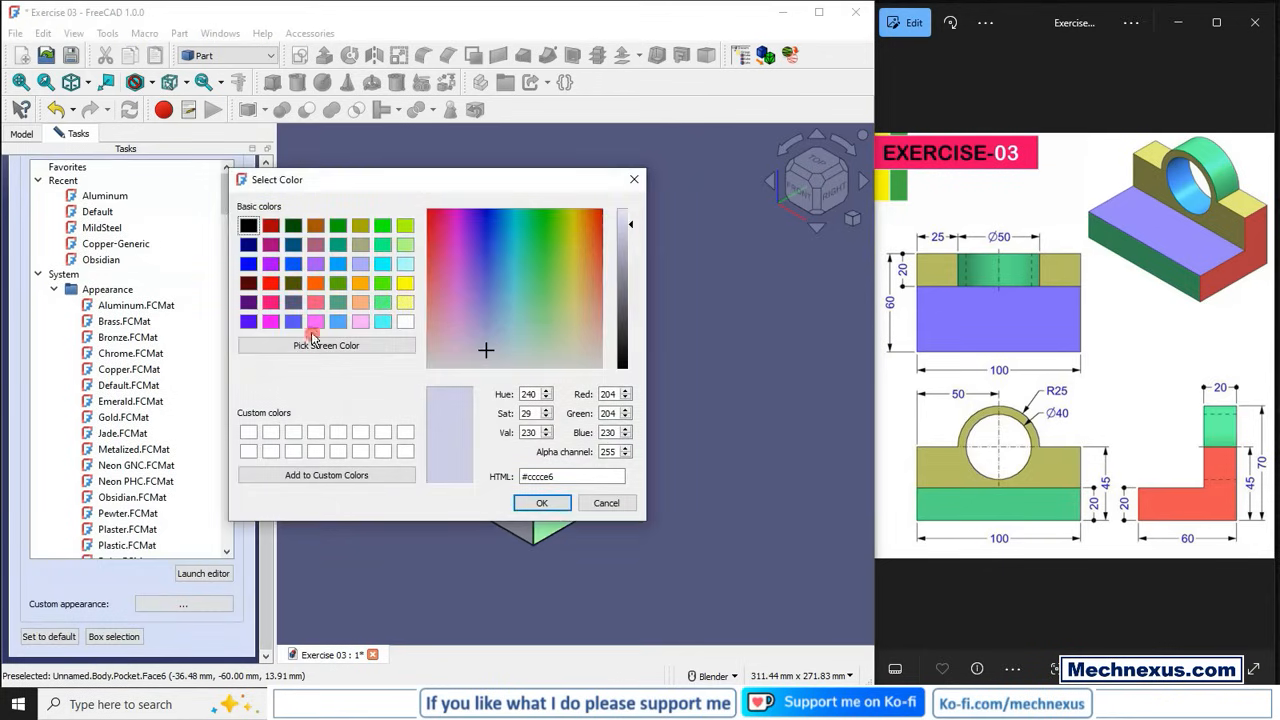
{"action": "left_click", "coordinate": [271, 303]}
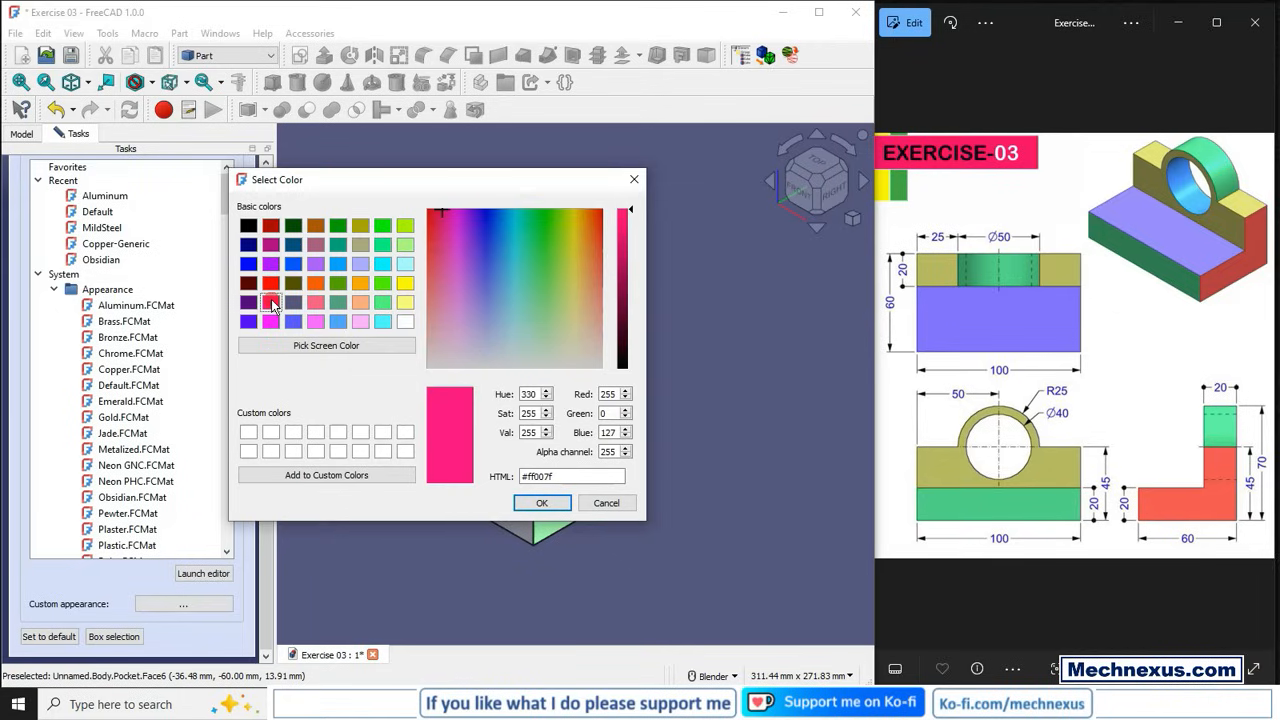
{"action": "left_click", "coordinate": [277, 286]}
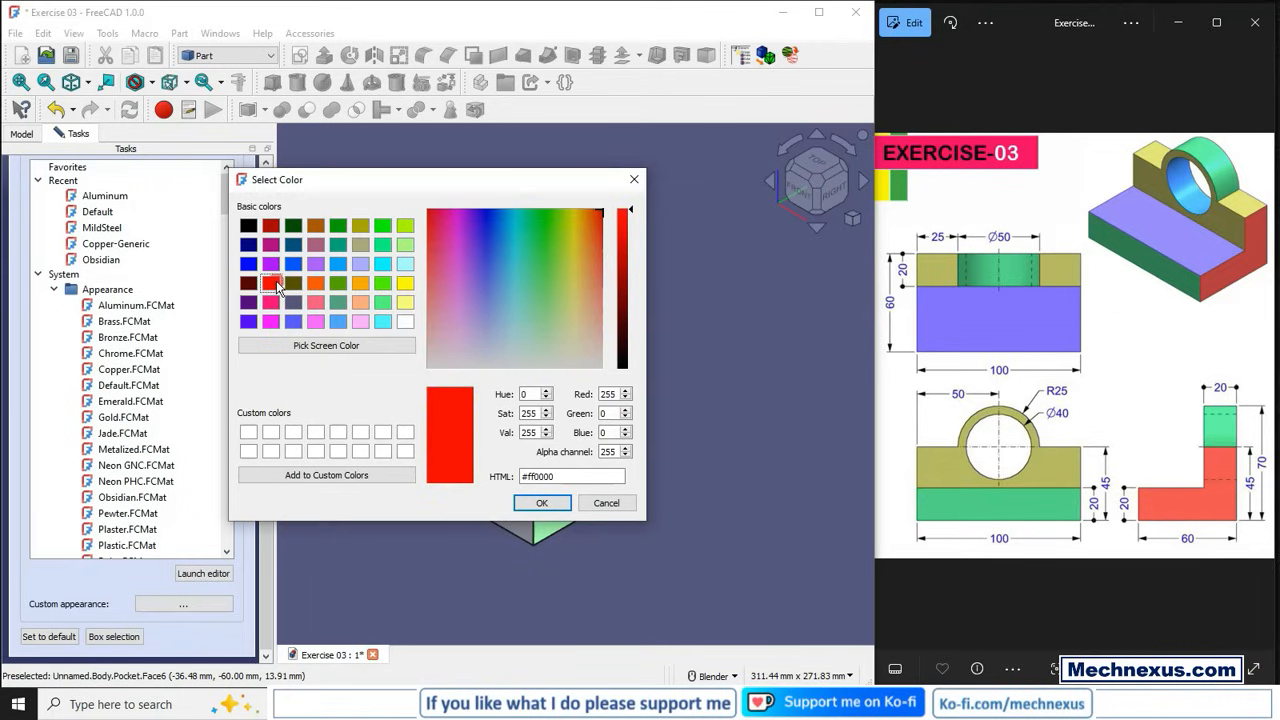
{"action": "left_click", "coordinate": [315, 285]}
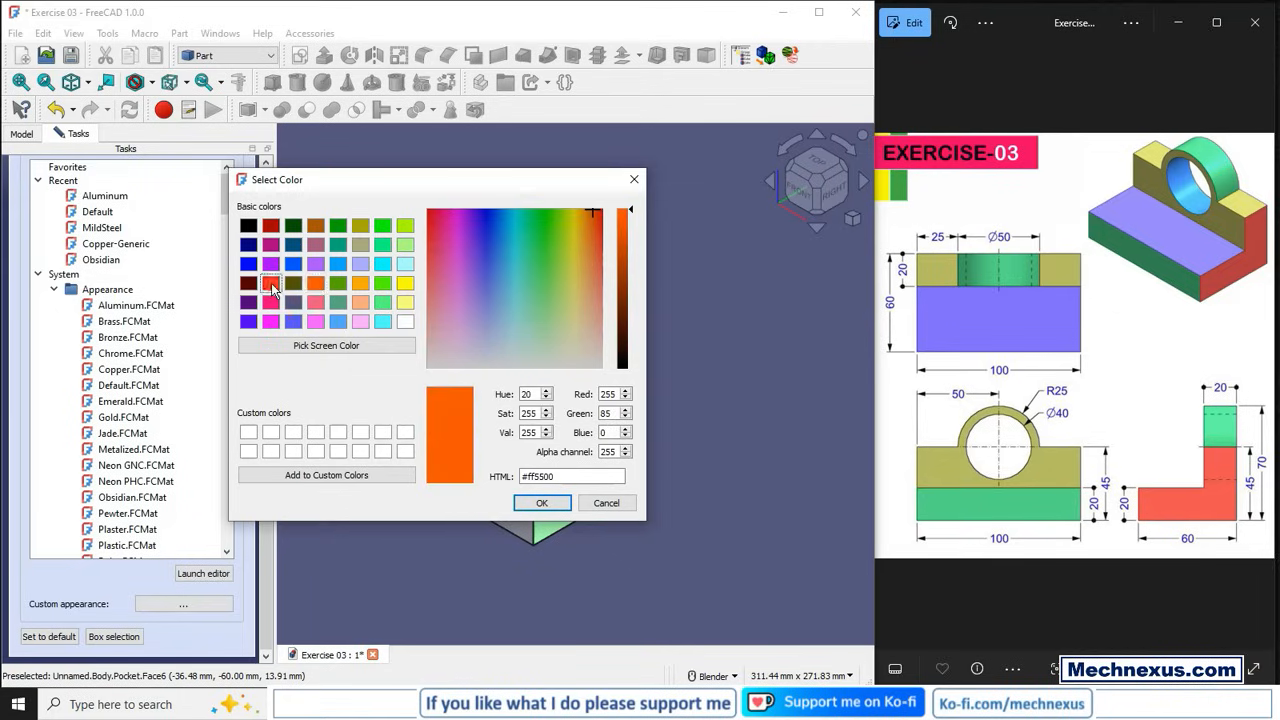
{"action": "left_click", "coordinate": [270, 285]}
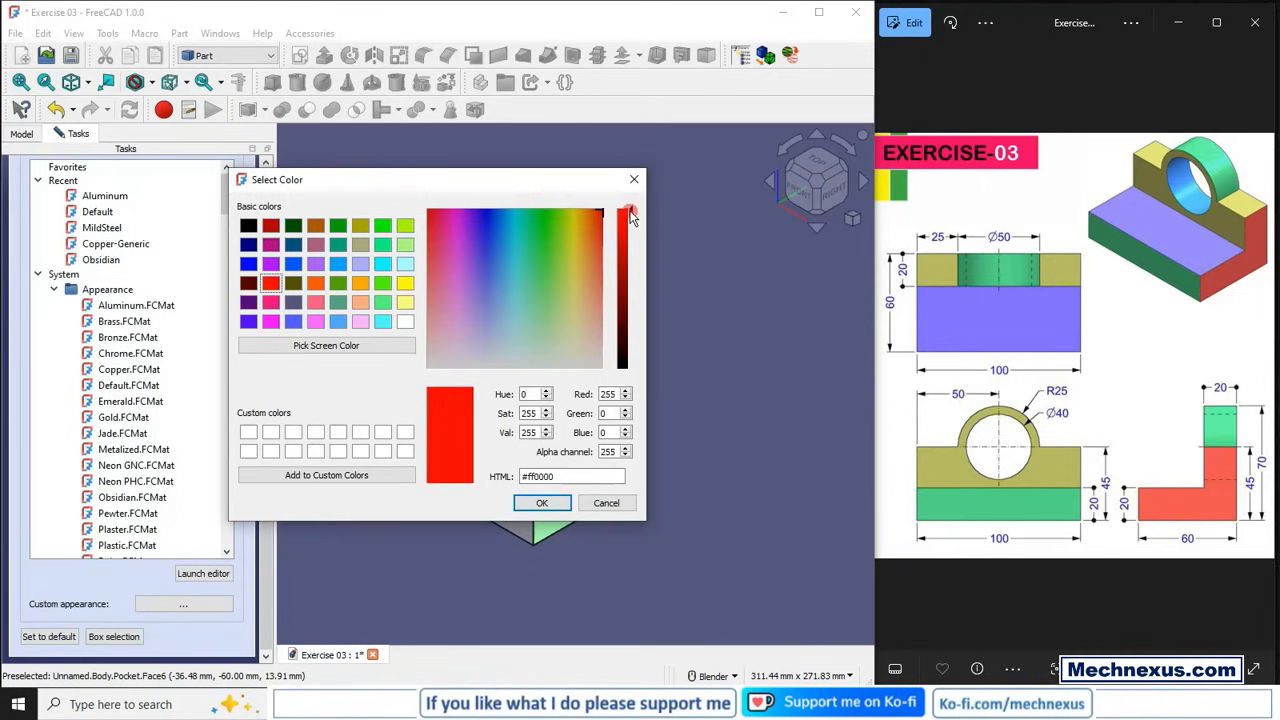
{"action": "left_click_drag", "start_coordinate": [631, 216], "coordinate": [632, 258]}
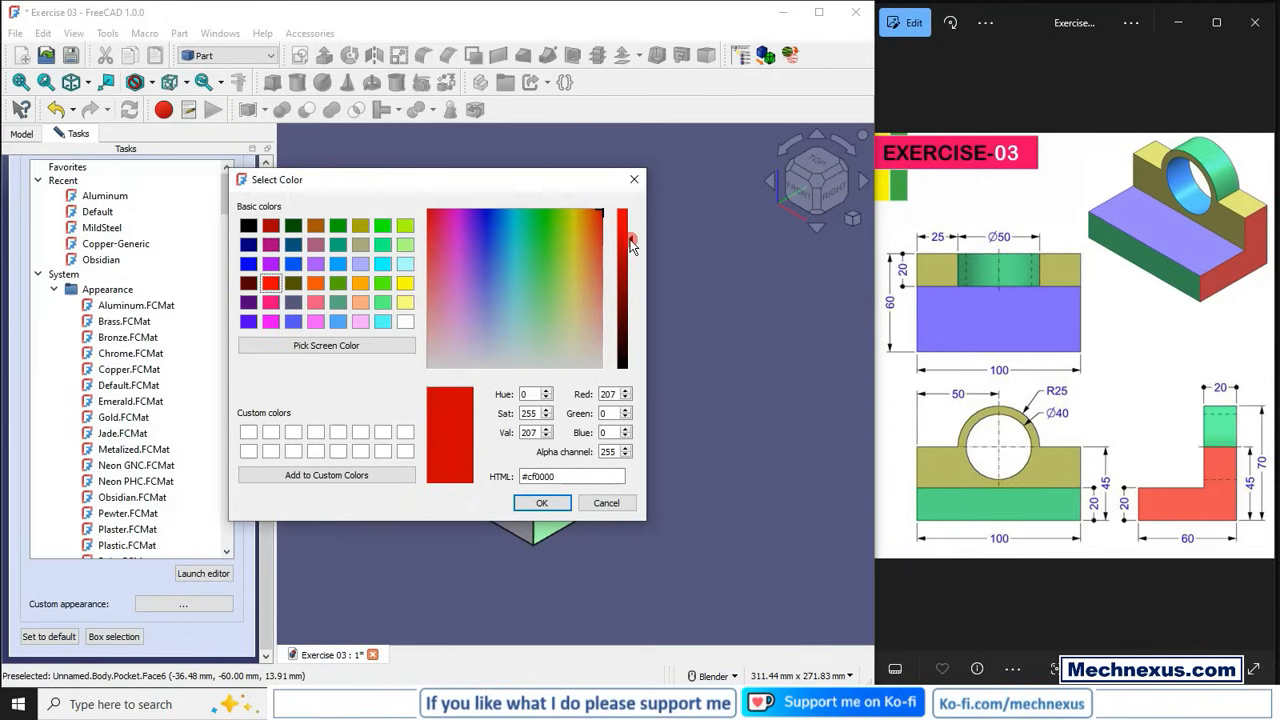
{"action": "left_click", "coordinate": [540, 503]}
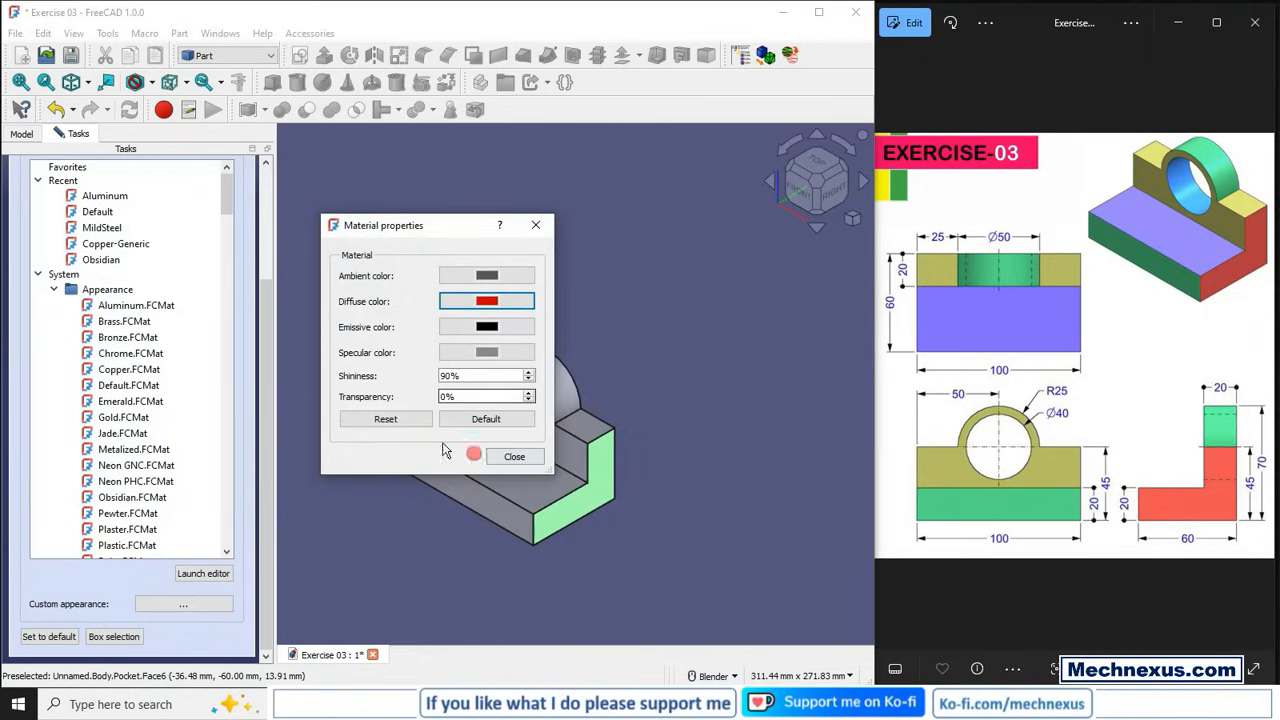
{"action": "left_click", "coordinate": [513, 456]}
- Restore the default material on the bracket's L-shaped end face and close the face appearance settings
{"action": "scroll", "coordinate": [560, 522], "scroll_direction": "up", "scroll_amount": 2}
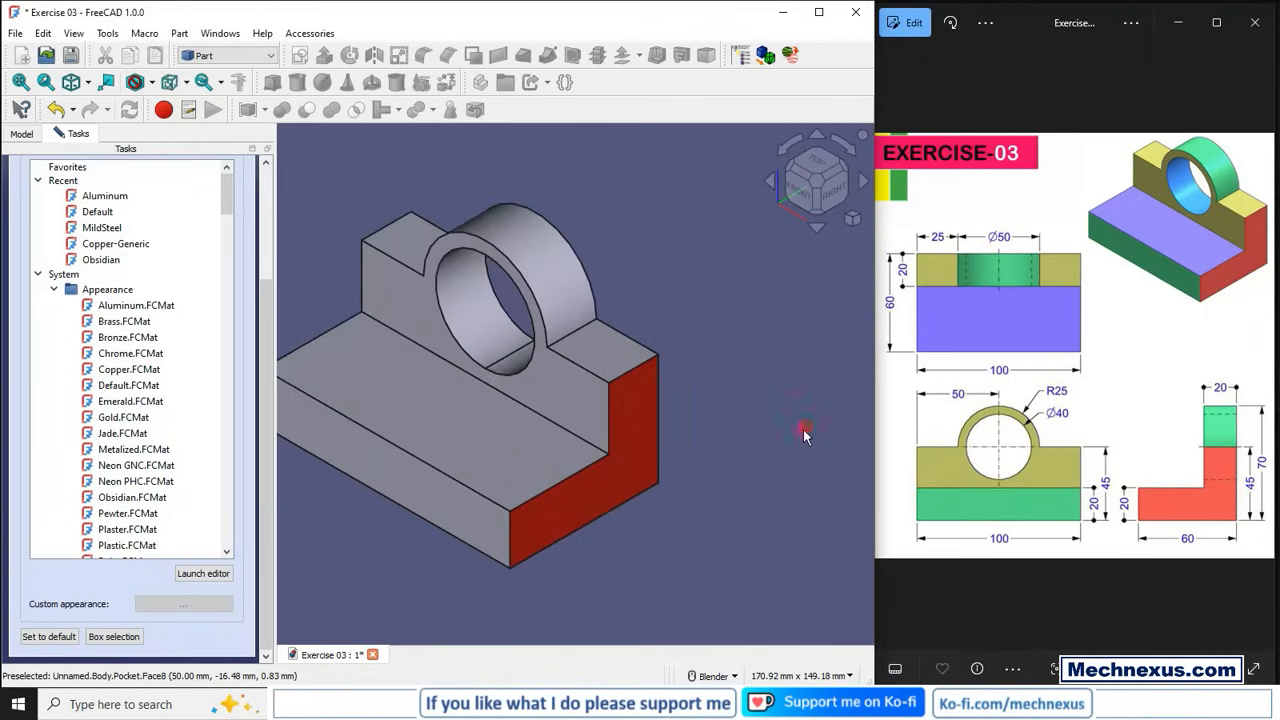
{"action": "scroll", "coordinate": [733, 318], "scroll_direction": "down", "scroll_amount": 2}
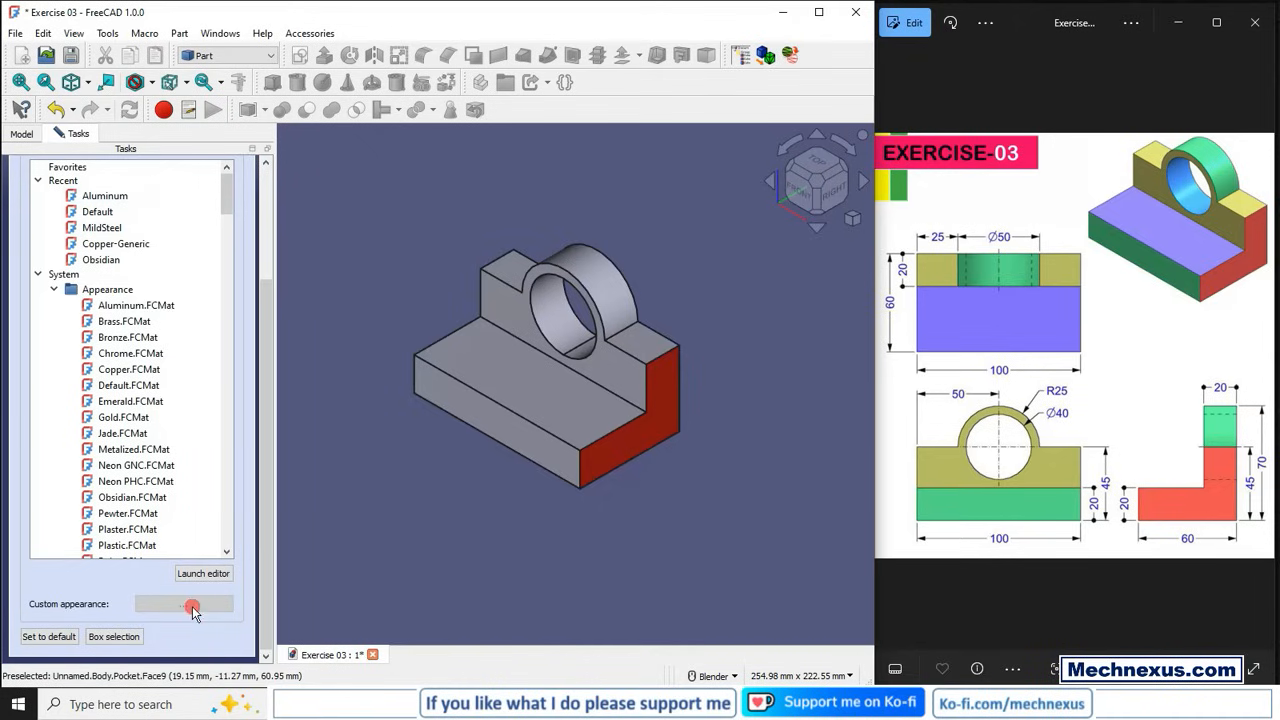
{"action": "left_click", "coordinate": [606, 466]}
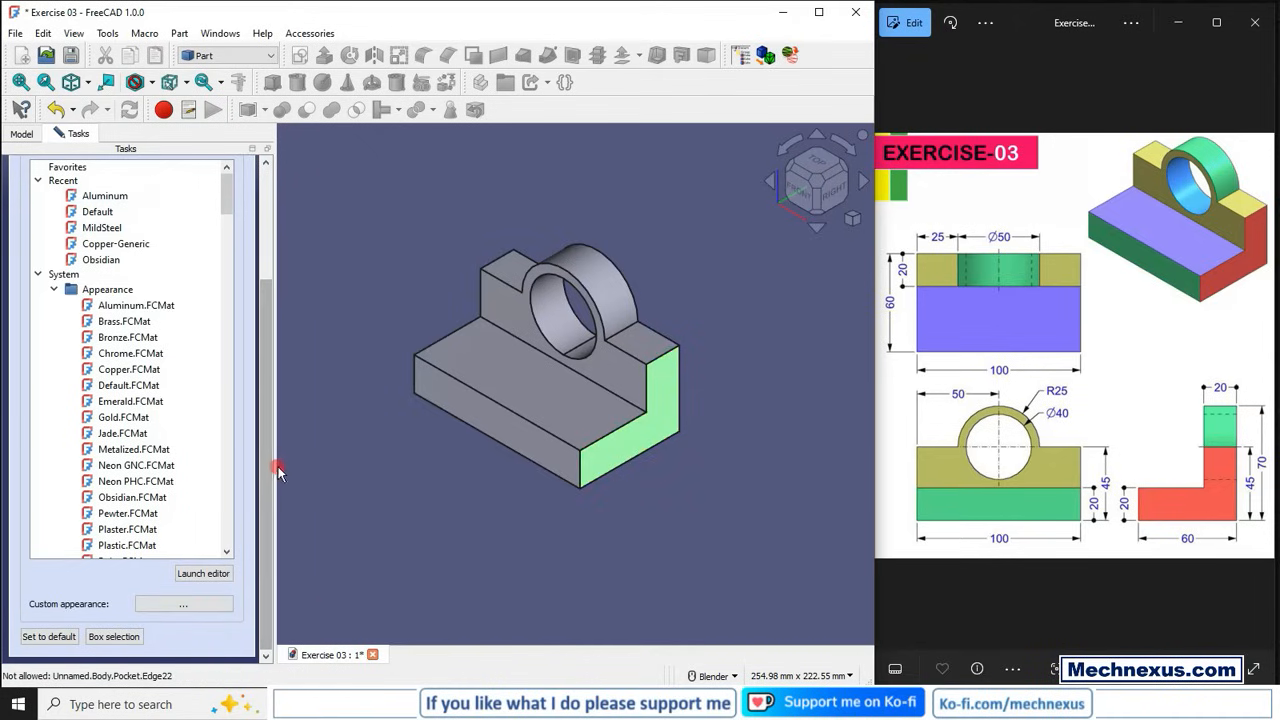
{"action": "left_click_drag", "start_coordinate": [264, 485], "coordinate": [286, 523]}
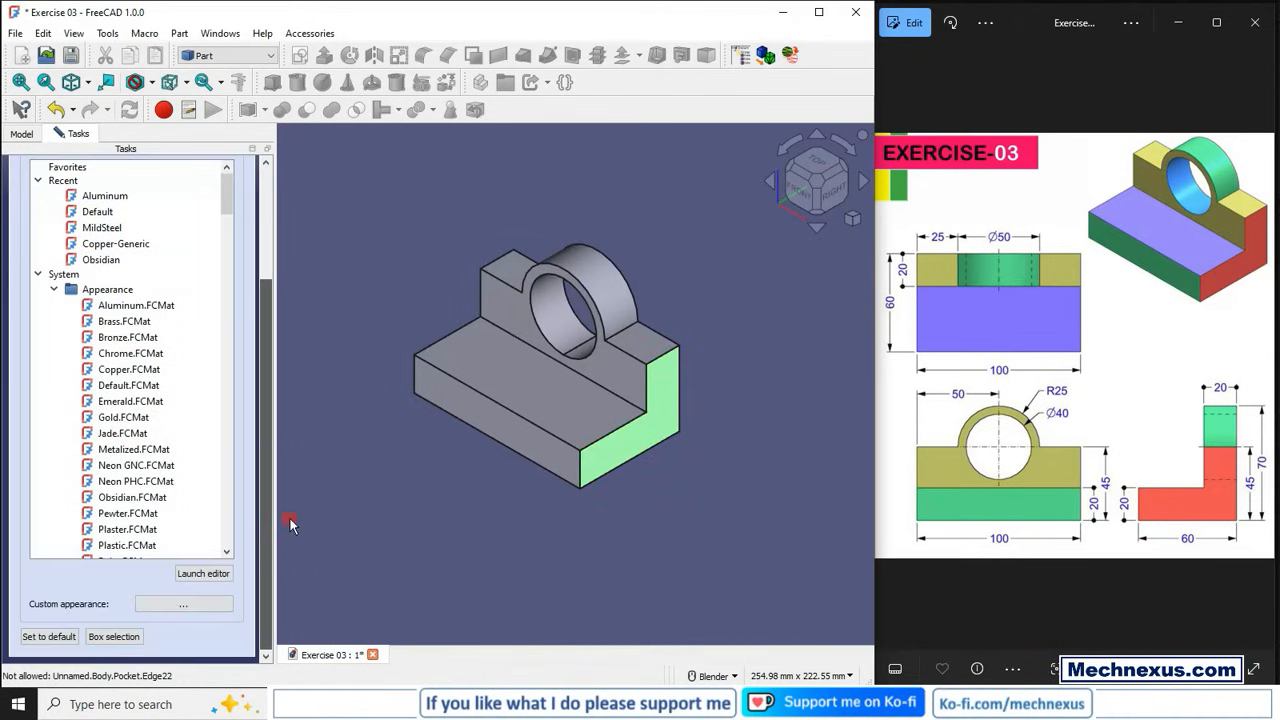
{"action": "left_click", "coordinate": [165, 604]}
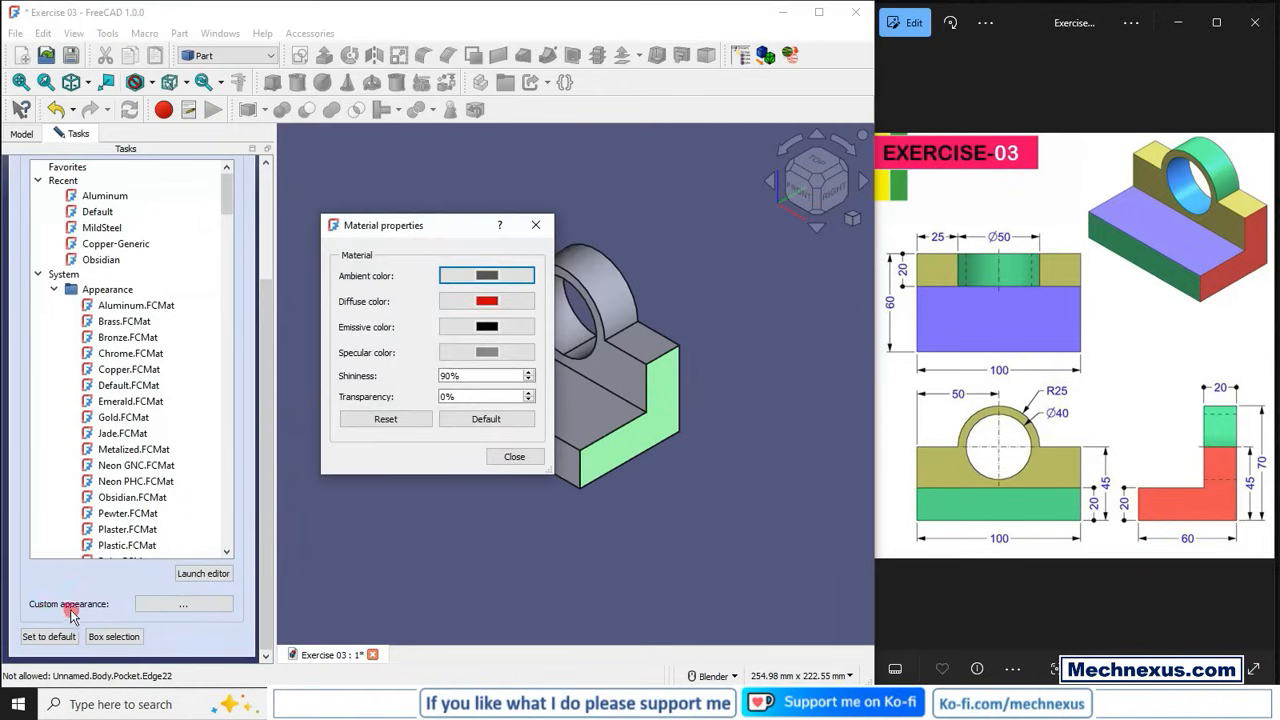
{"action": "left_click", "coordinate": [482, 420]}
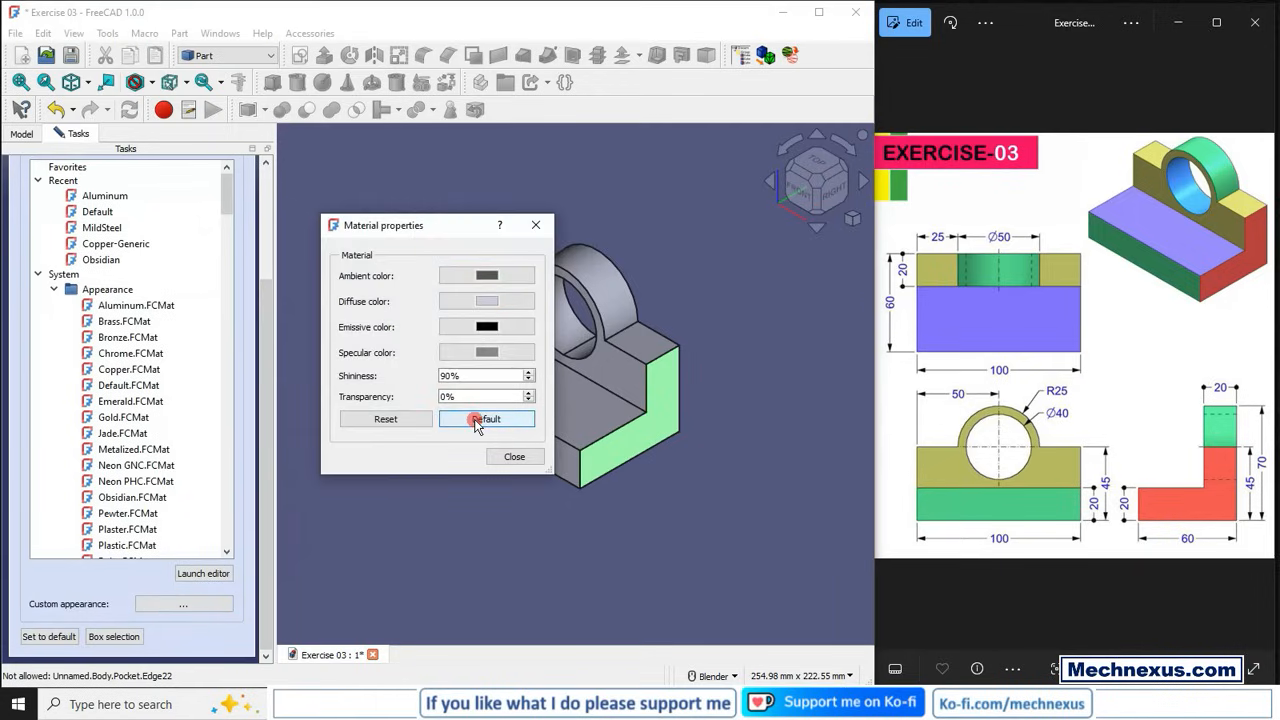
{"action": "left_click", "coordinate": [510, 456]}
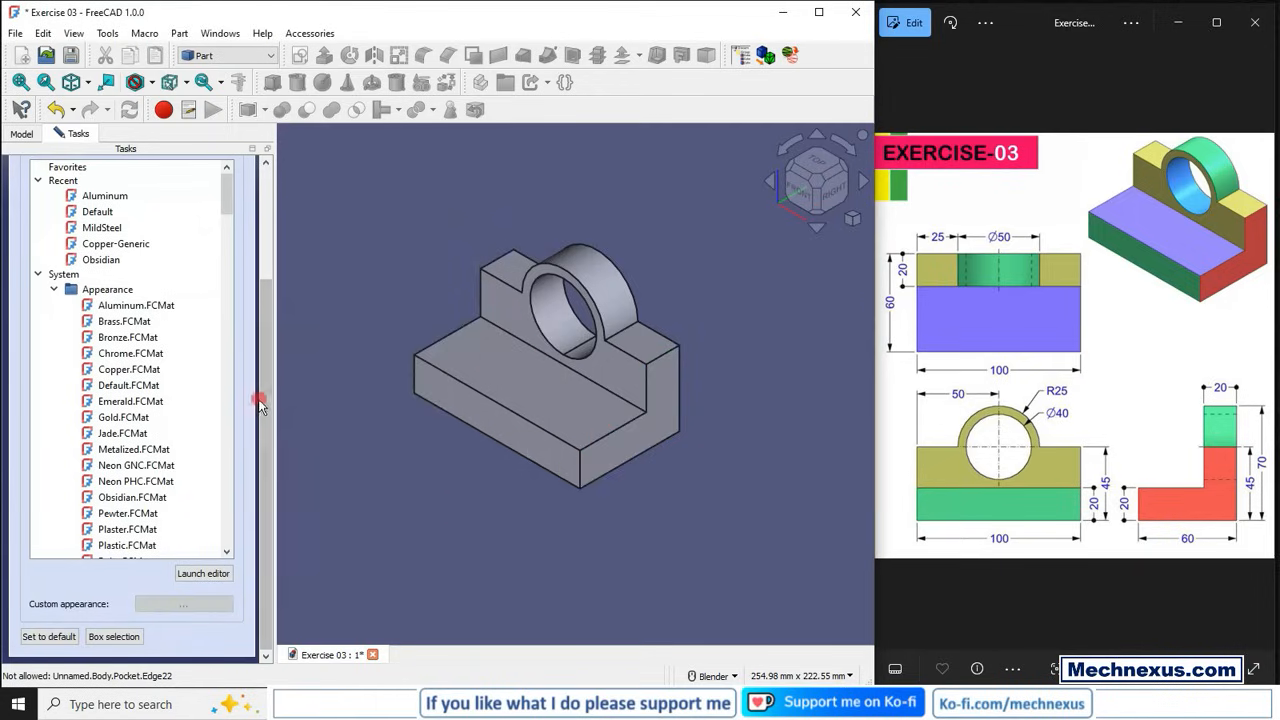
{"action": "left_click_drag", "start_coordinate": [262, 400], "coordinate": [228, 215]}
{"action": "left_click", "coordinate": [98, 178]}
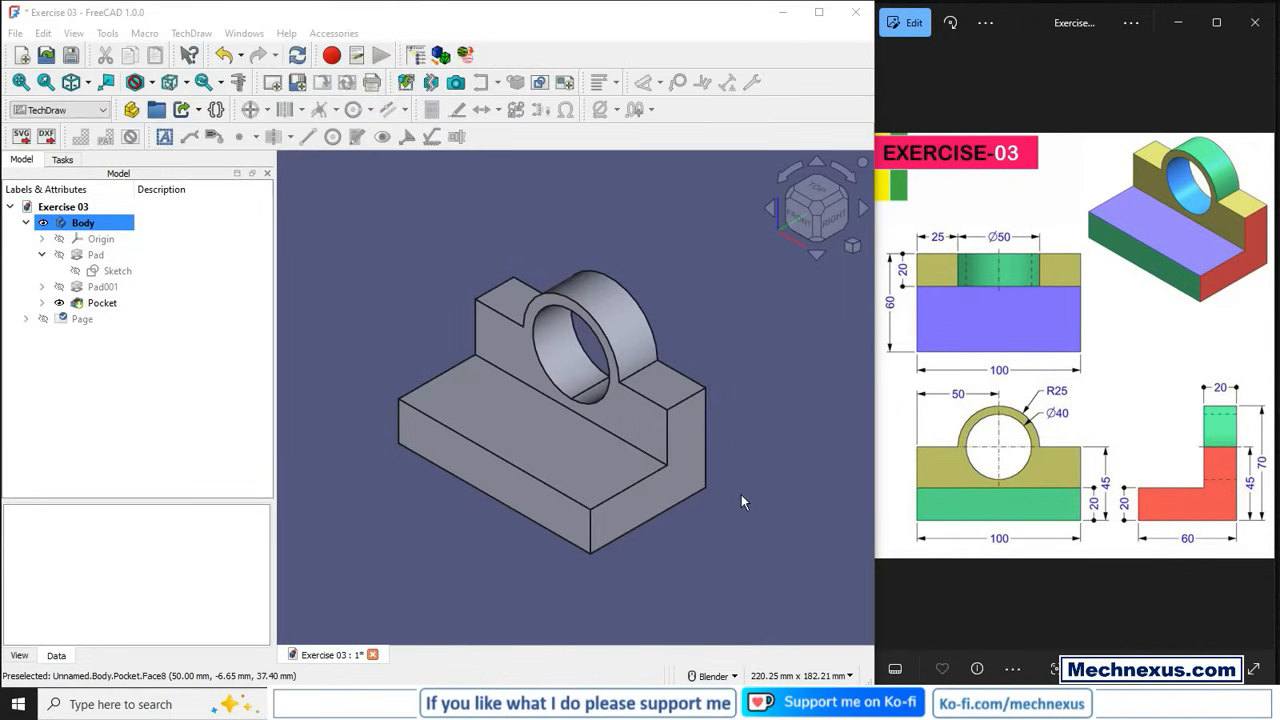
- Insert a new TechDraw page from the A4_Landscape_ISO5457_minimal template
{"action": "left_click", "coordinate": [741, 494]}
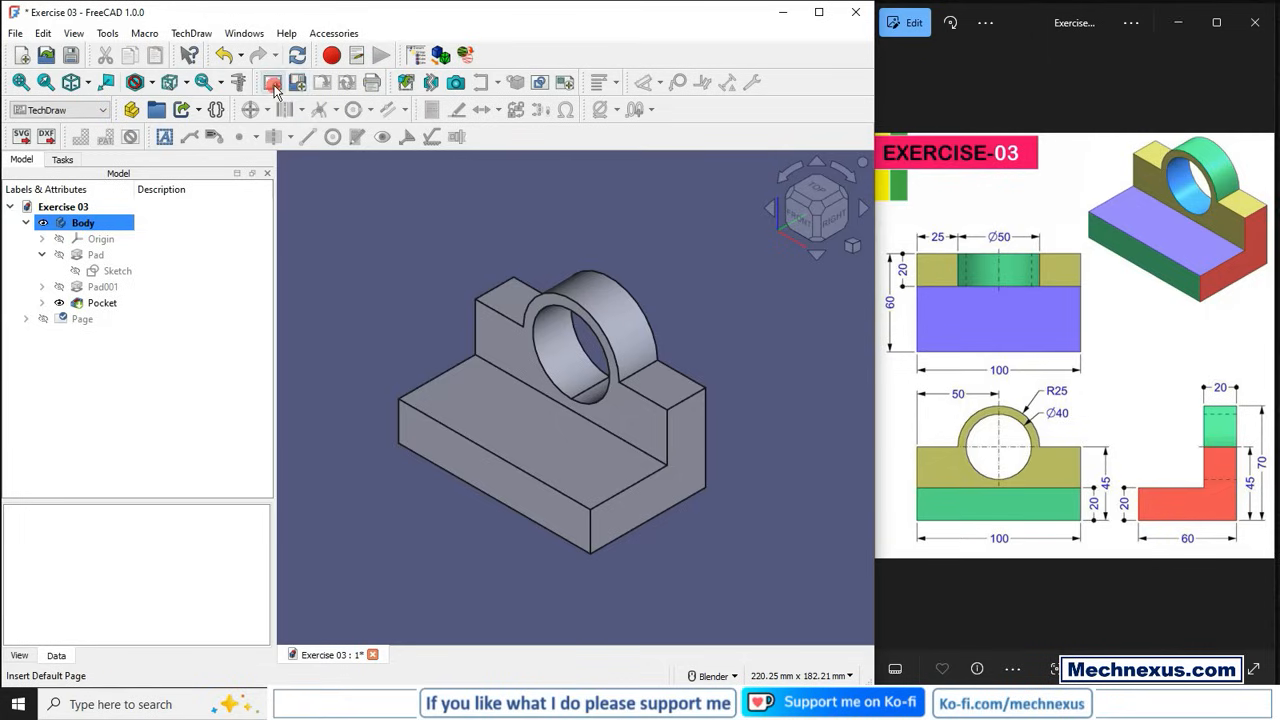
{"action": "left_click", "coordinate": [300, 86]}
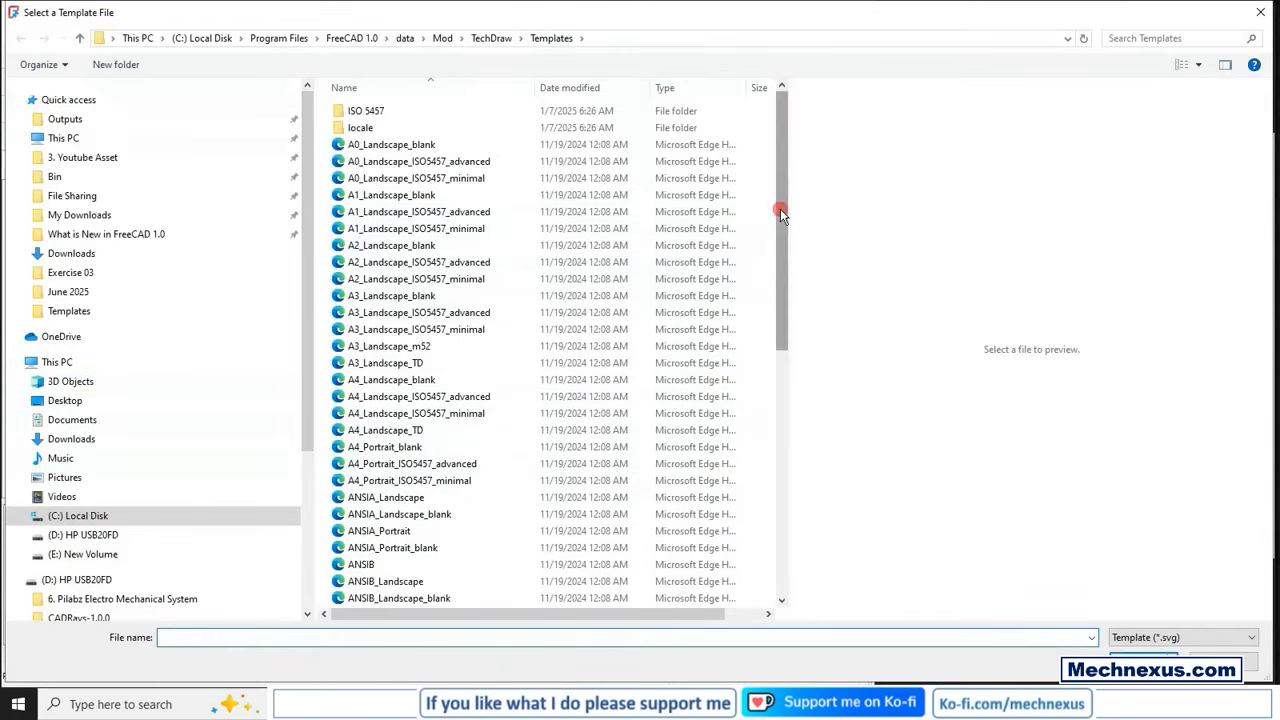
{"action": "mouse_move", "coordinate": [780, 208]}
{"action": "left_mouse_down"}
{"action": "mouse_move", "coordinate": [800, 434]}
{"action": "mouse_move", "coordinate": [805, 218]}
{"action": "mouse_move", "coordinate": [766, 206]}
{"action": "left_mouse_up"}
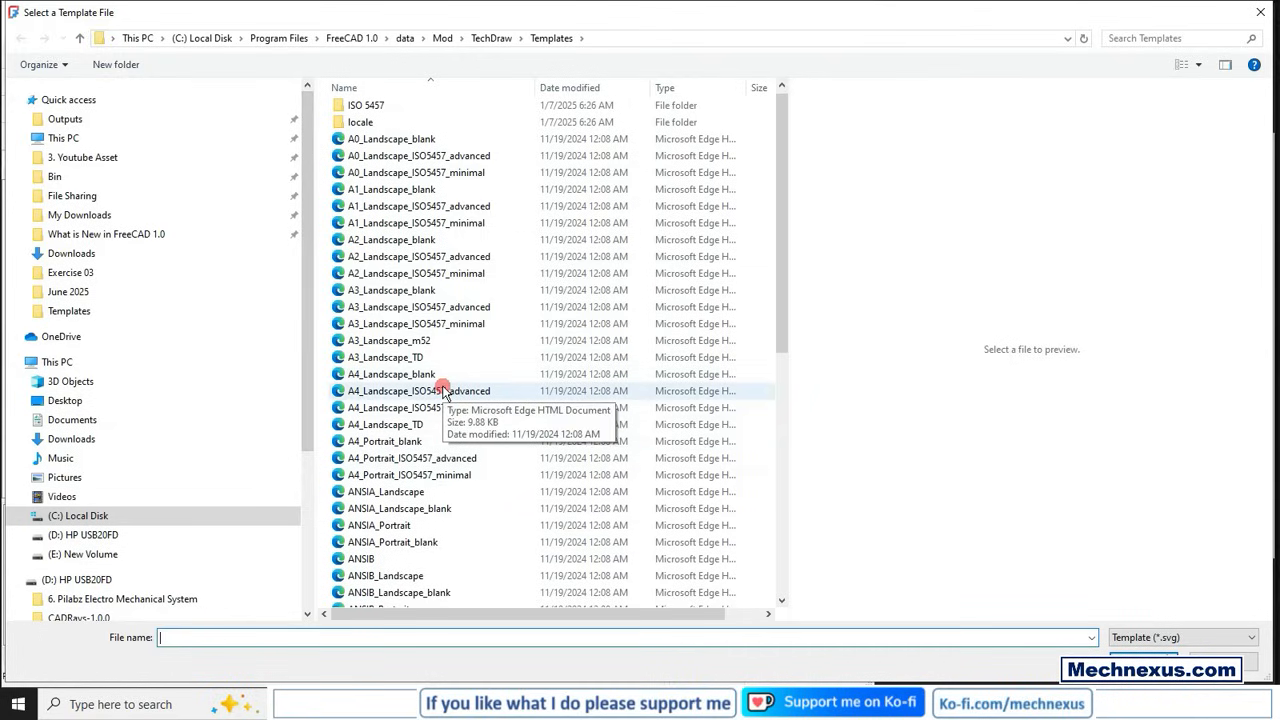
{"action": "left_click", "coordinate": [376, 410]}
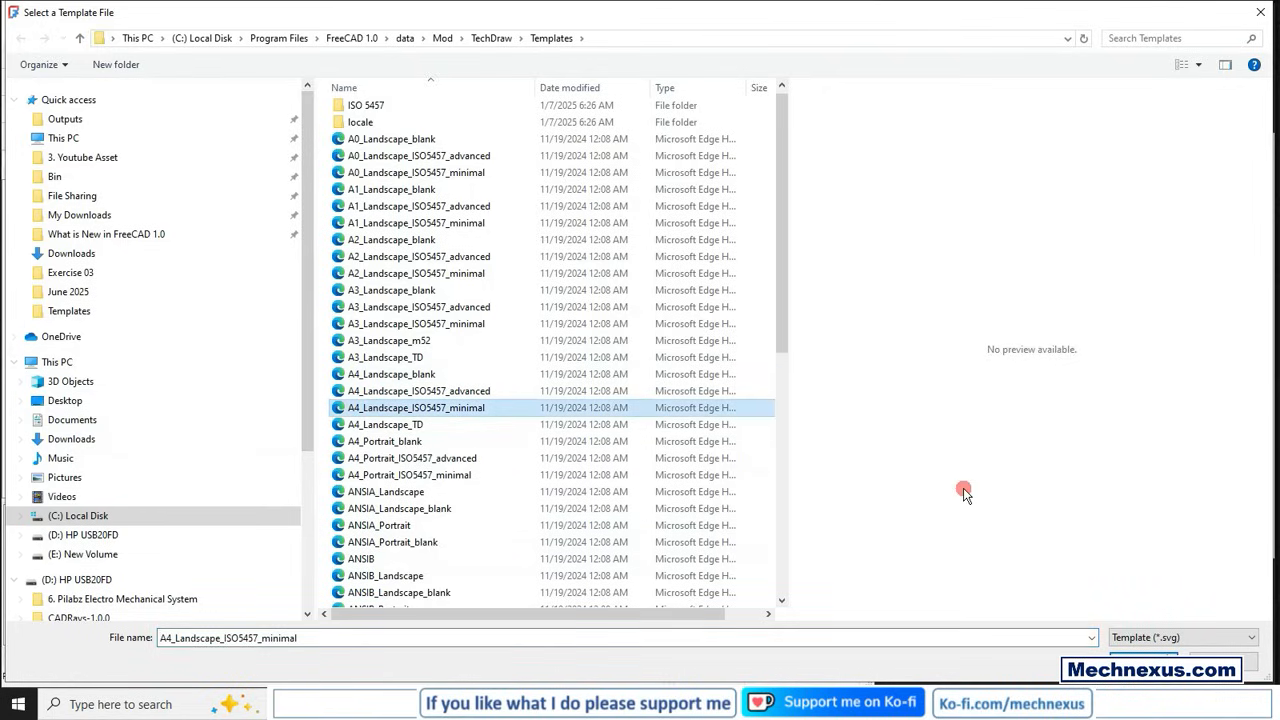
{"action": "key", "text": "Return"}
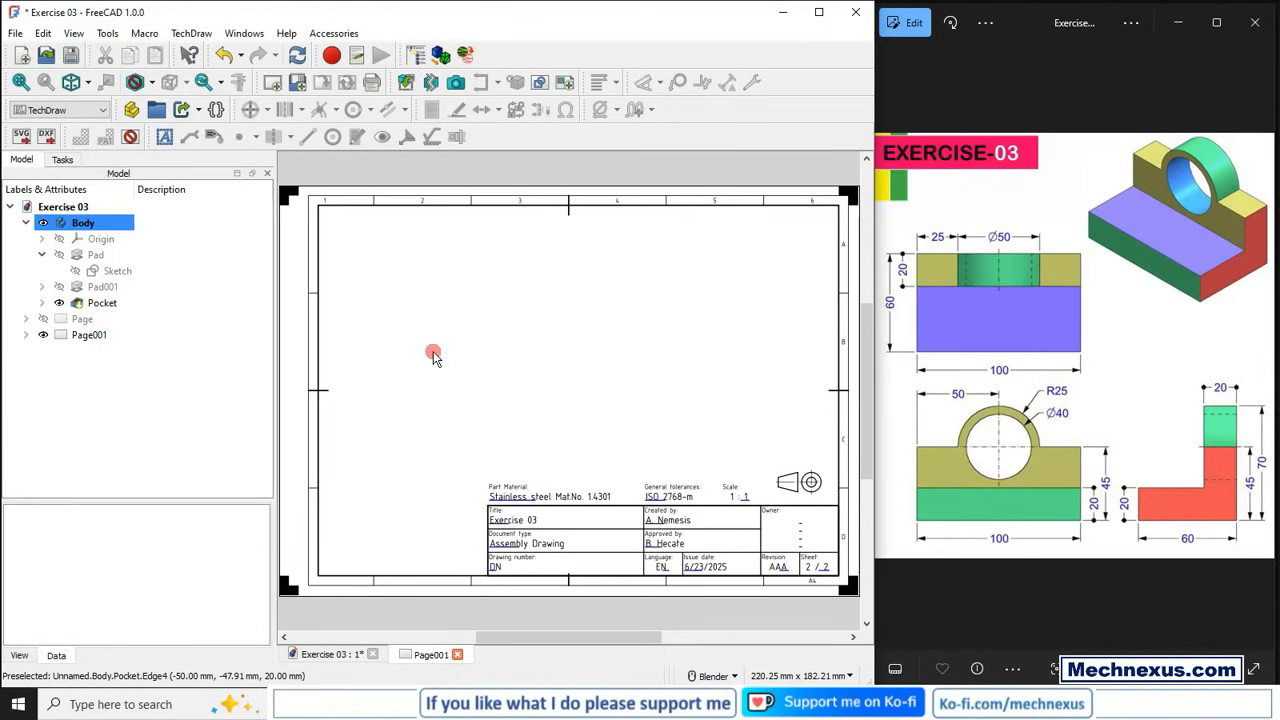
- Orient the model to its front, insert a view of Body on Page001, and move it slightly up and left on the sheet
{"action": "left_click", "coordinate": [329, 655]}
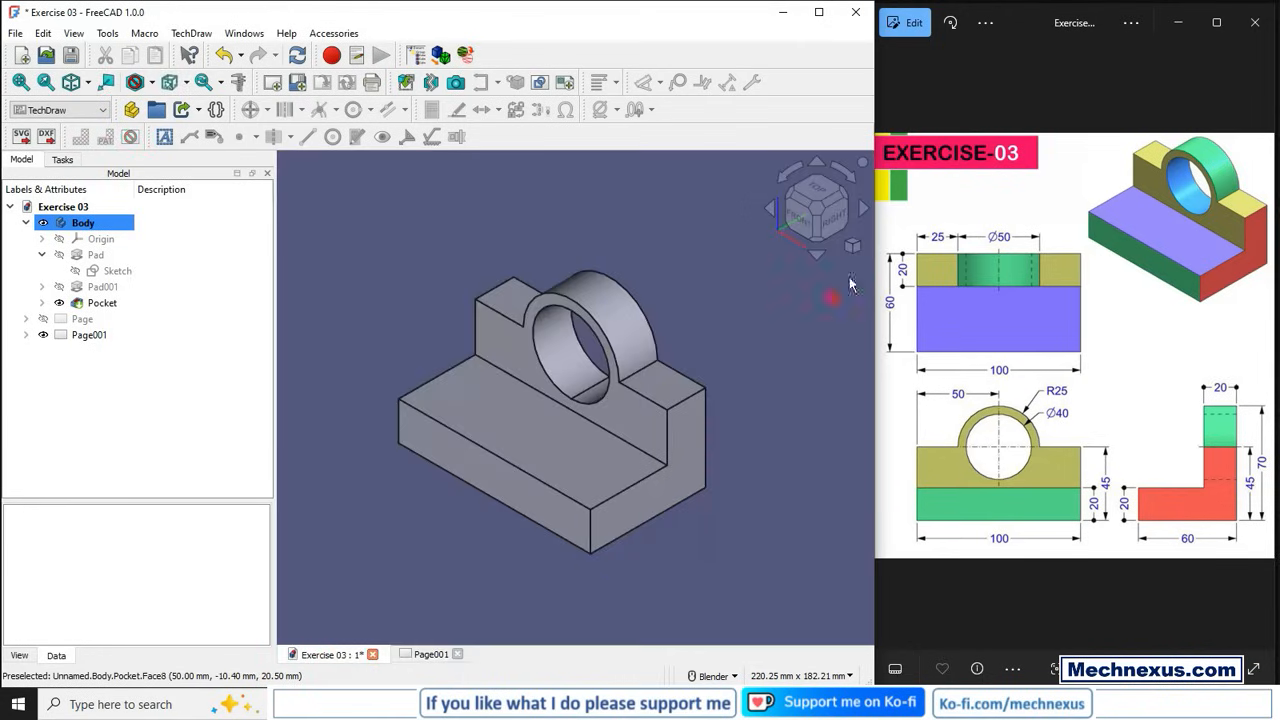
{"action": "left_click", "coordinate": [805, 225]}
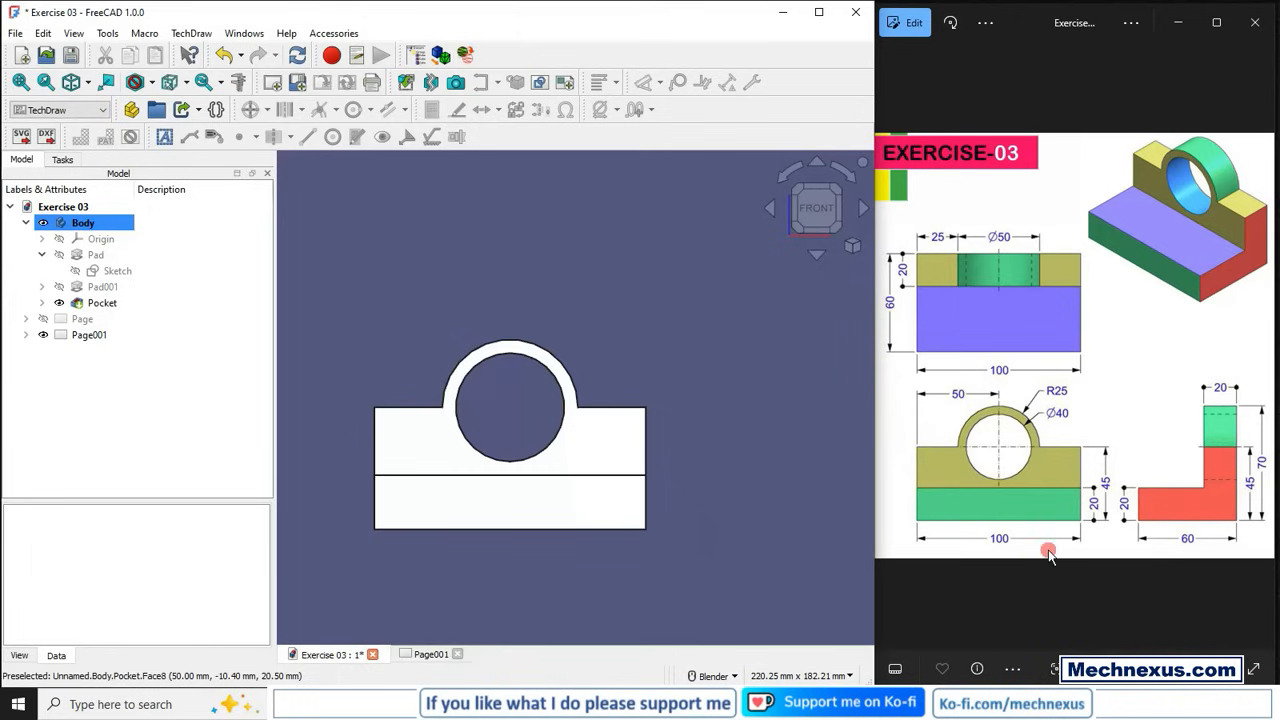
{"action": "left_click", "coordinate": [83, 220]}
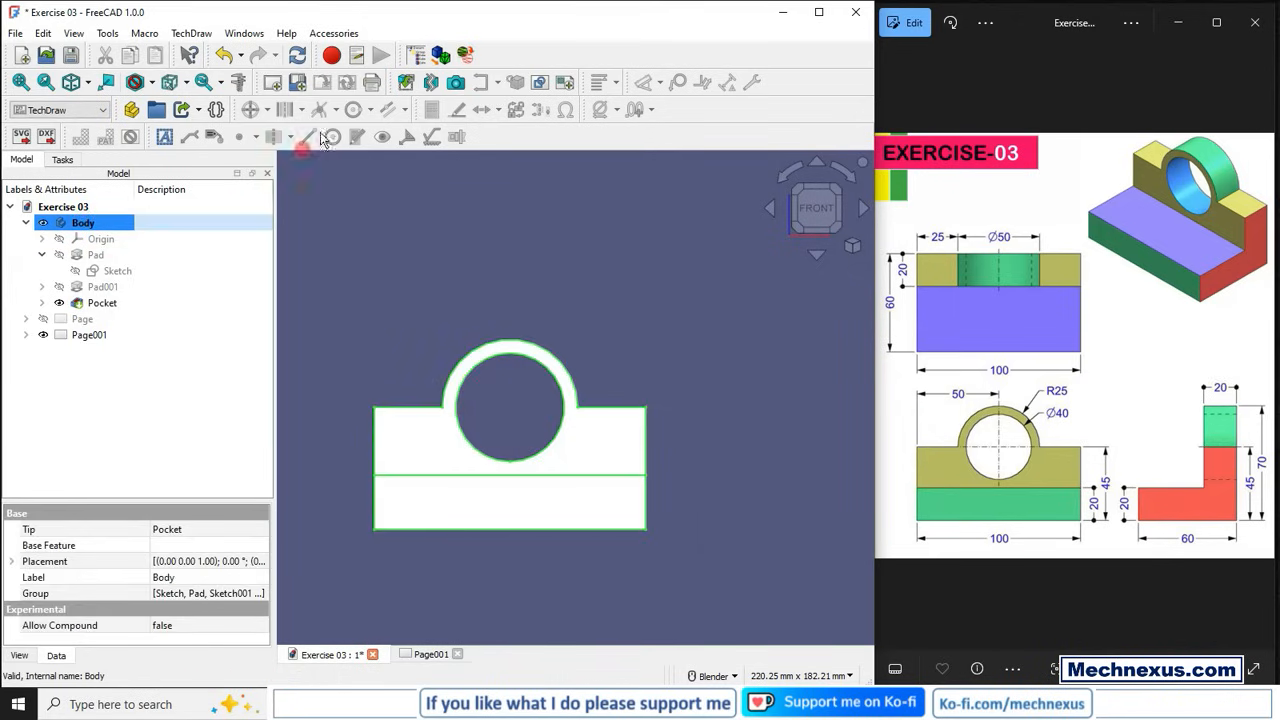
{"action": "left_click", "coordinate": [409, 86]}
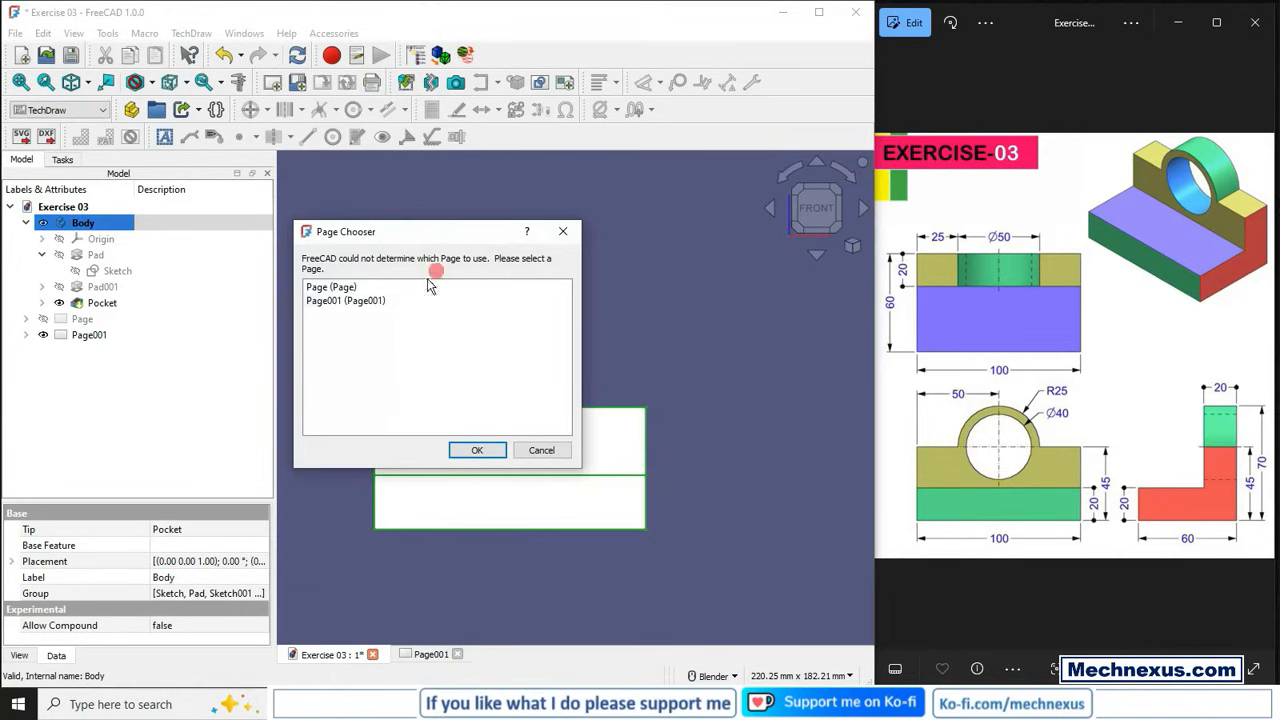
{"action": "left_click", "coordinate": [358, 303]}
{"action": "left_click", "coordinate": [415, 301]}
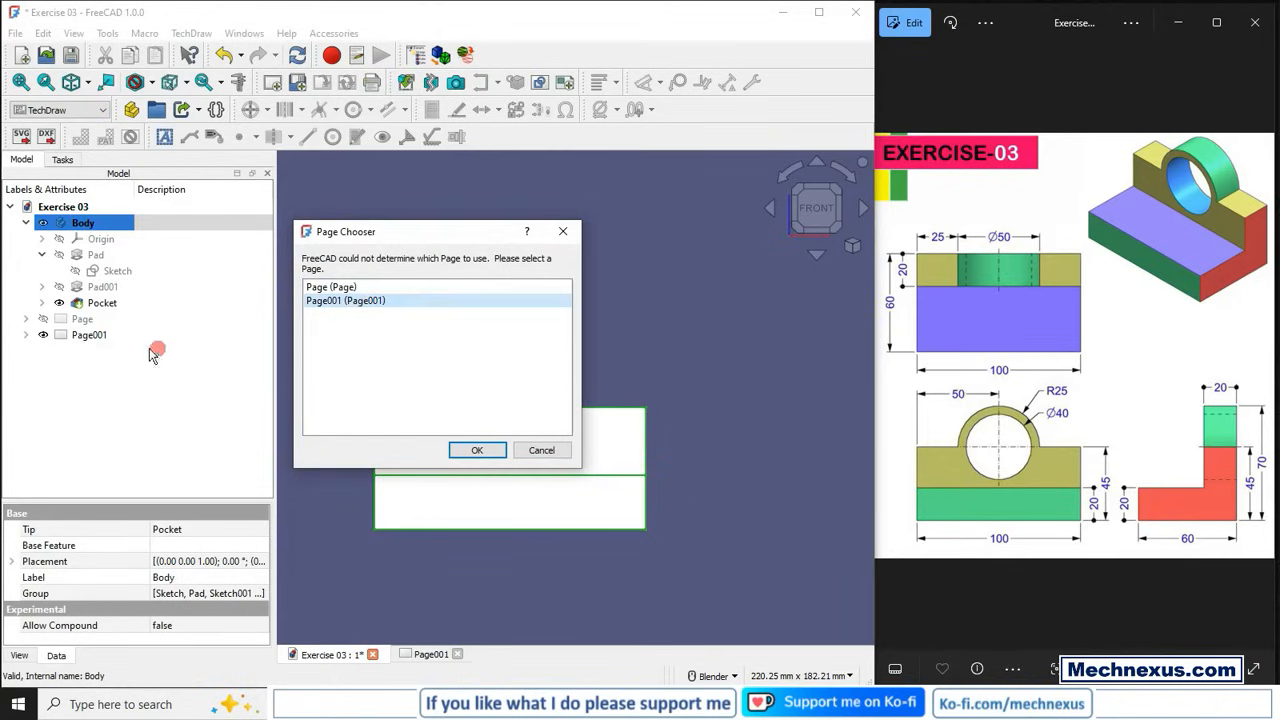
{"action": "left_click", "coordinate": [467, 449]}
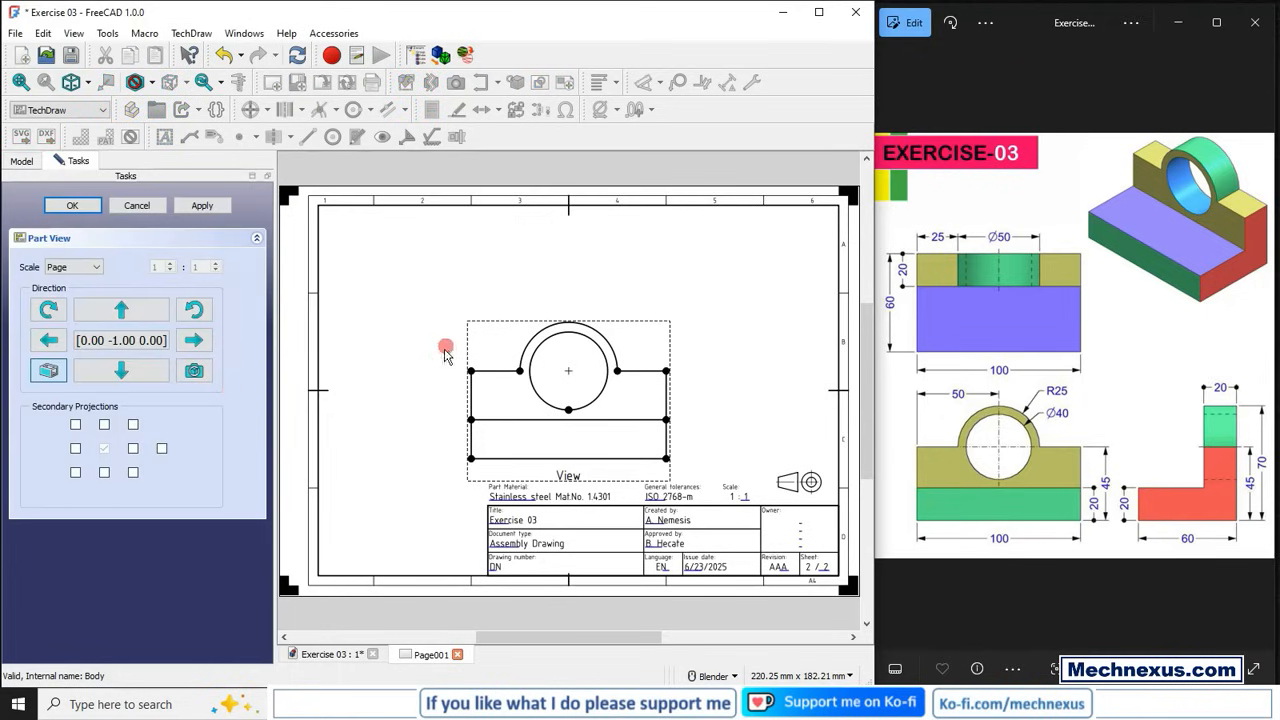
{"action": "left_click", "coordinate": [538, 473]}
{"action": "left_click_drag", "start_coordinate": [538, 473], "coordinate": [490, 455]}
- Add a side projection to set the projection convention to Third Angle, and remove the resulting Left view
{"action": "left_click", "coordinate": [132, 449]}
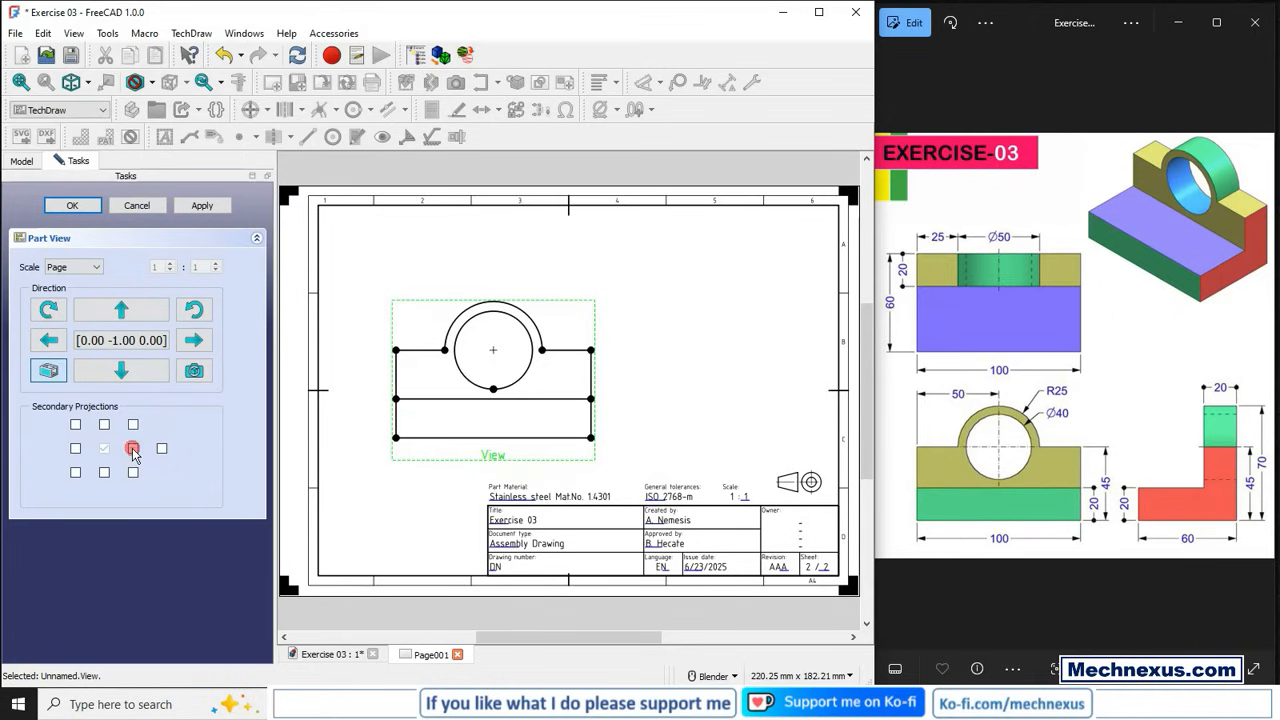
{"action": "left_click", "coordinate": [132, 449]}
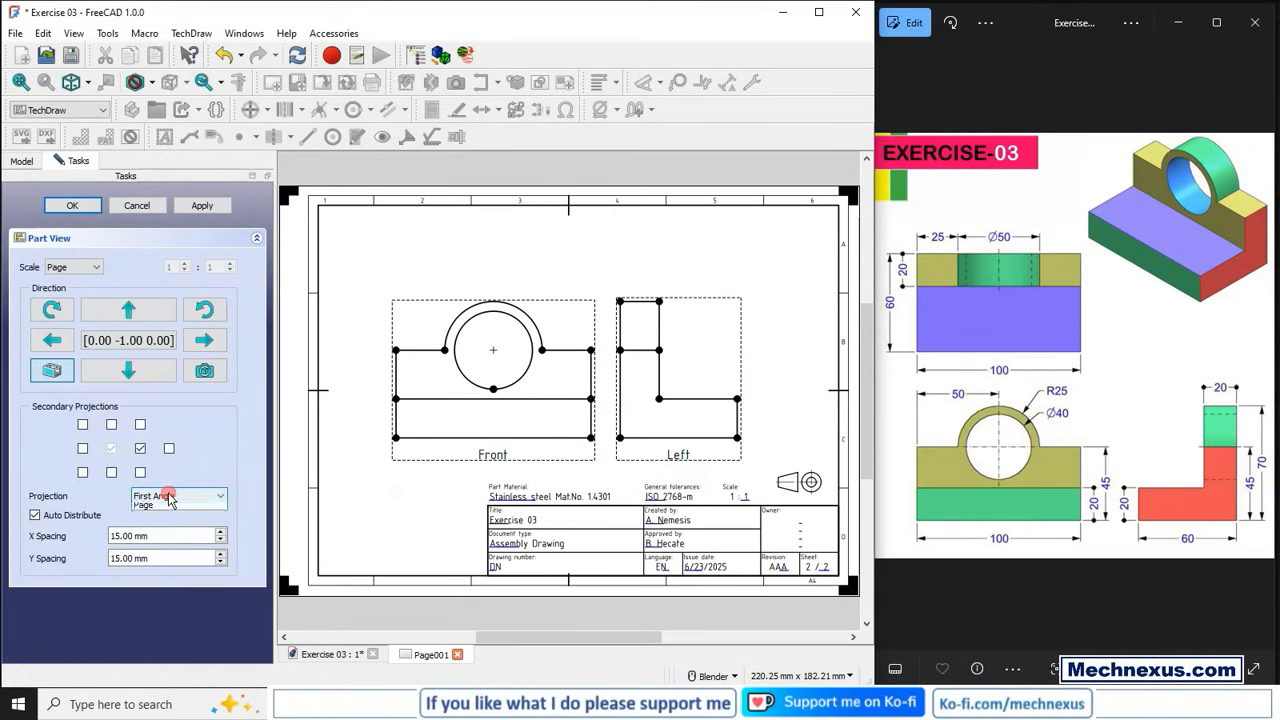
{"action": "left_click", "coordinate": [167, 497]}
{"action": "left_click", "coordinate": [164, 514]}
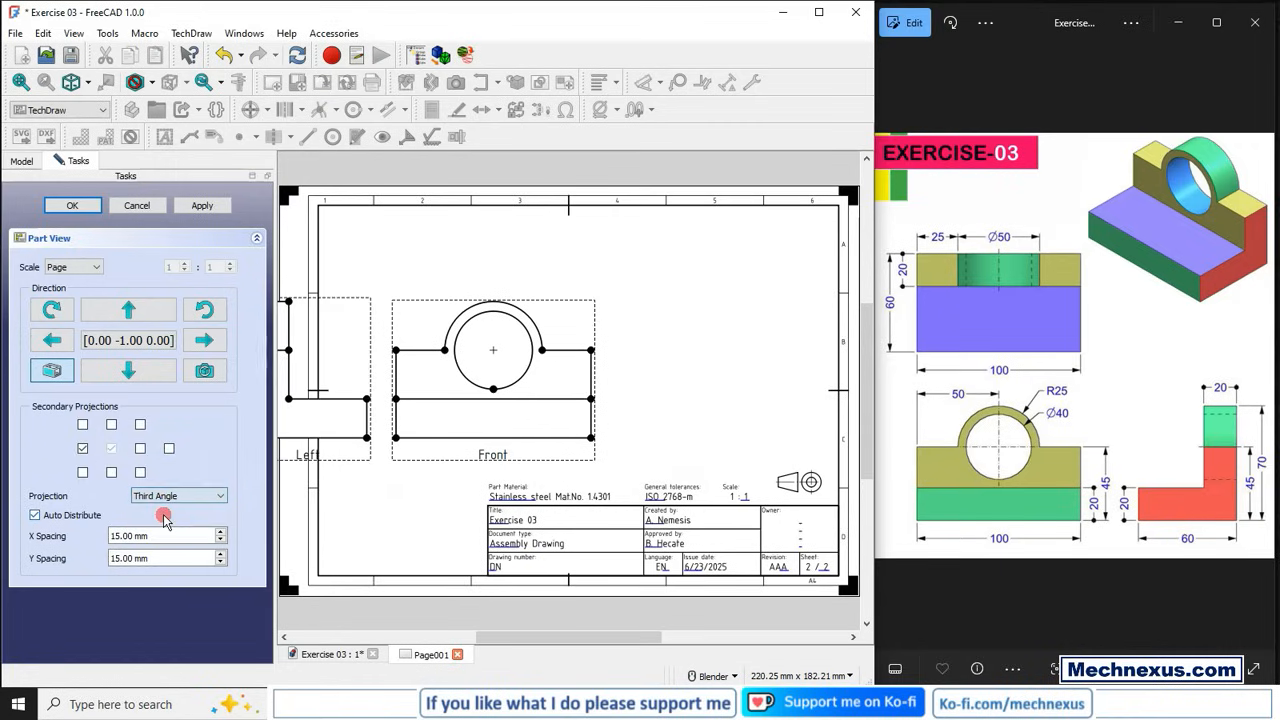
{"action": "scroll", "coordinate": [834, 423], "scroll_direction": "down", "scroll_amount": 1}
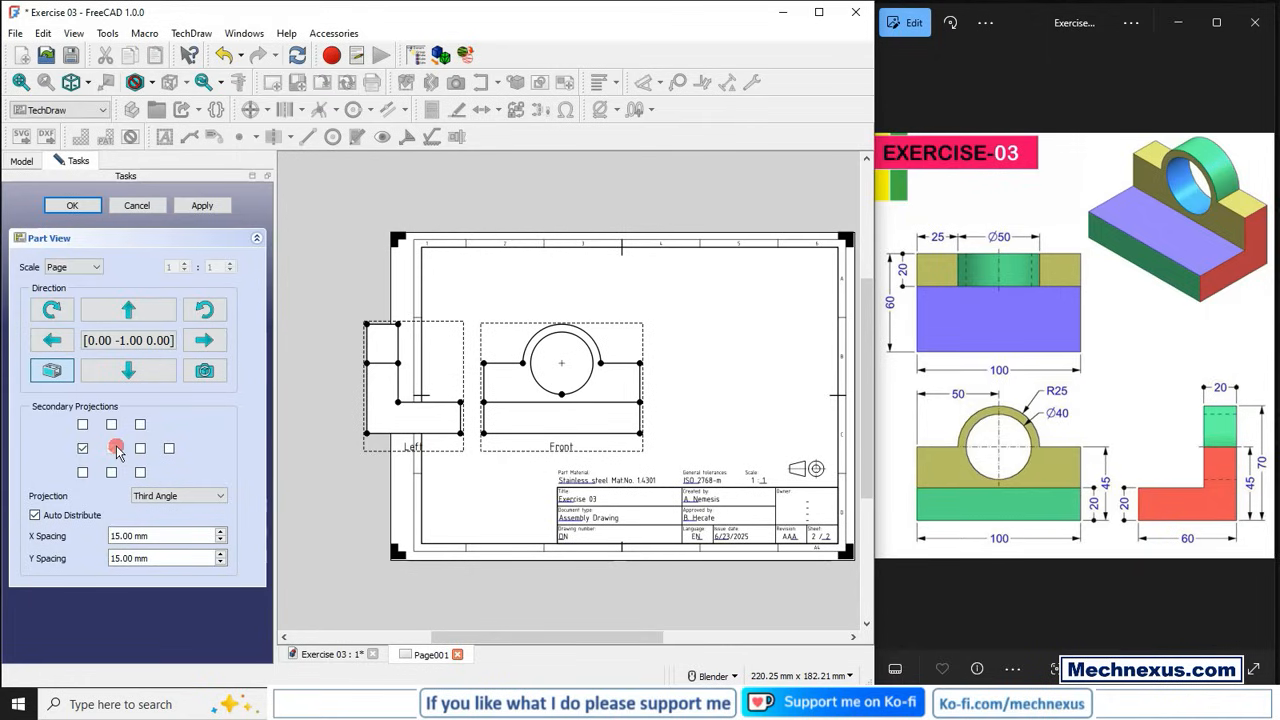
{"action": "left_click", "coordinate": [82, 448]}
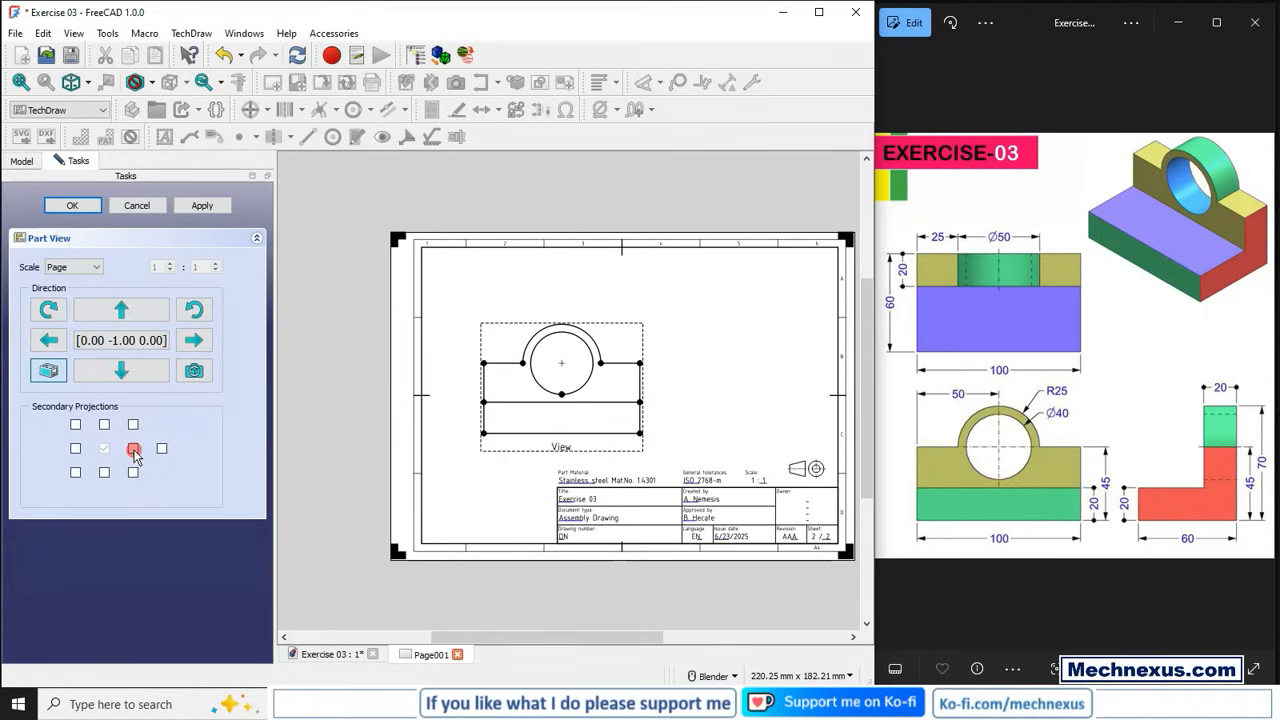
- Add side projections on both sides of the front view, remove the Left one, and move the Right view to the front view's right side
{"action": "left_click", "coordinate": [134, 449]}
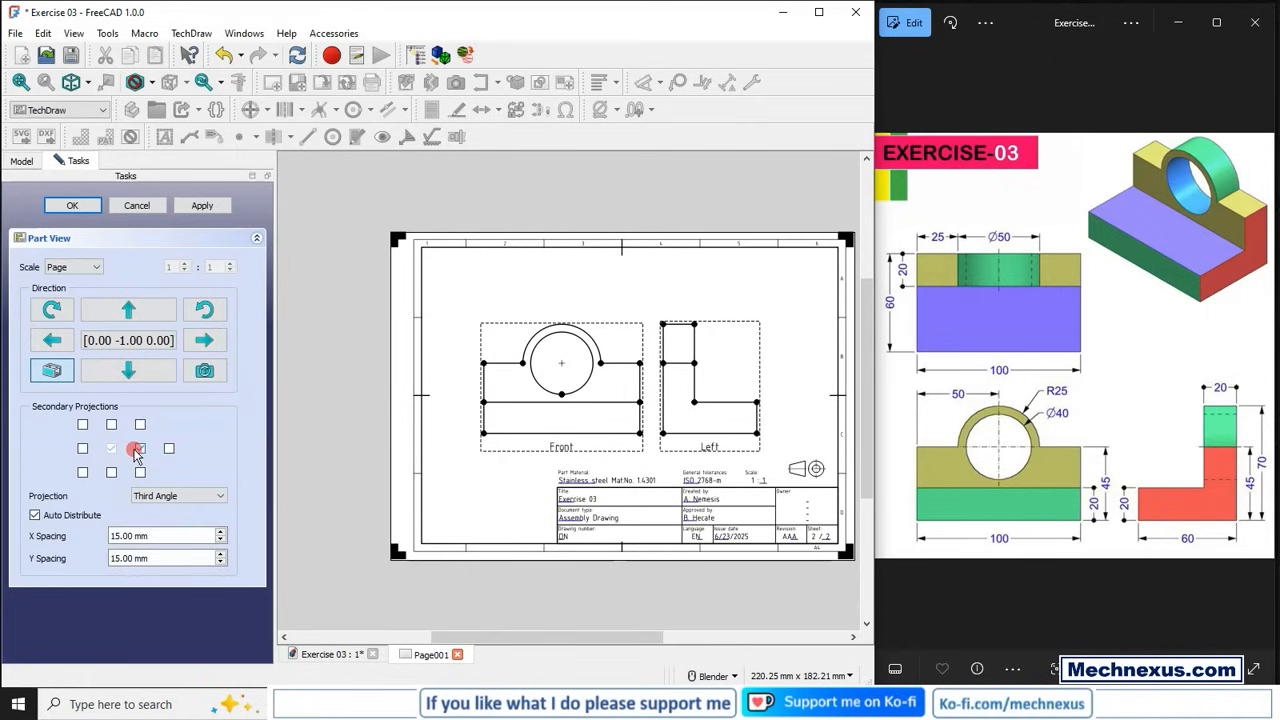
{"action": "left_click", "coordinate": [81, 449]}
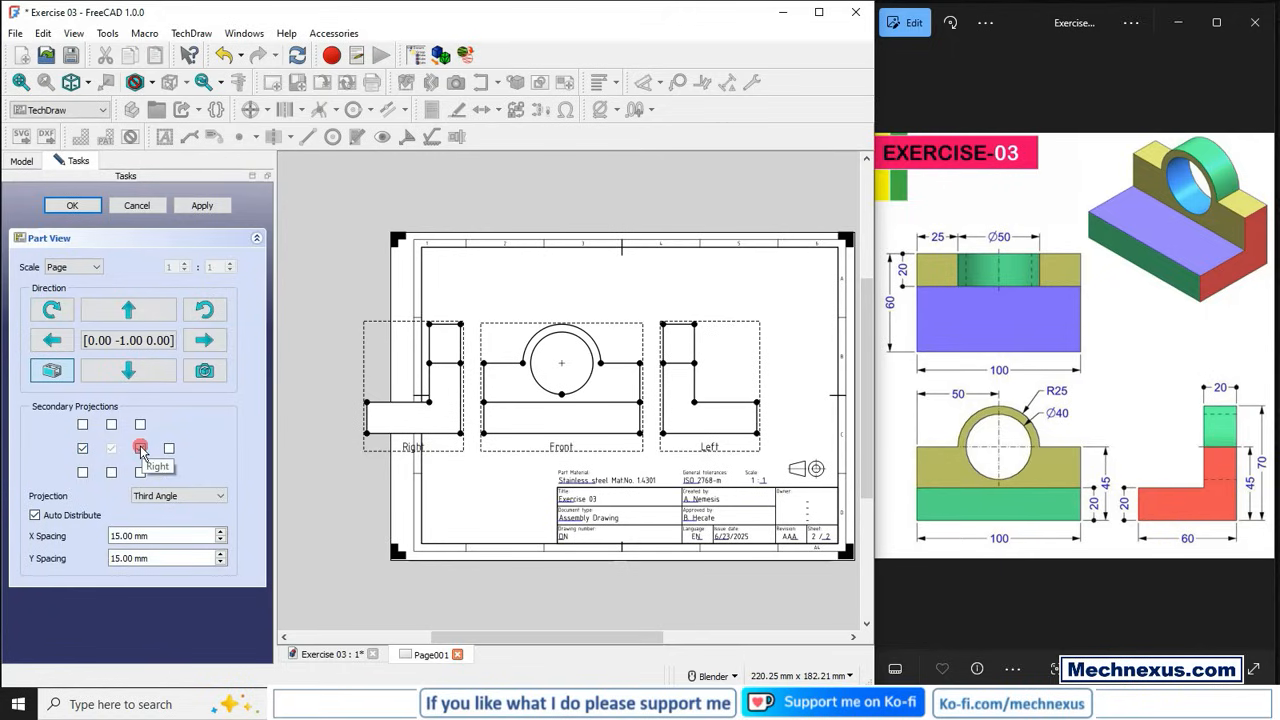
{"action": "left_click", "coordinate": [140, 448]}
{"action": "left_click", "coordinate": [80, 449]}
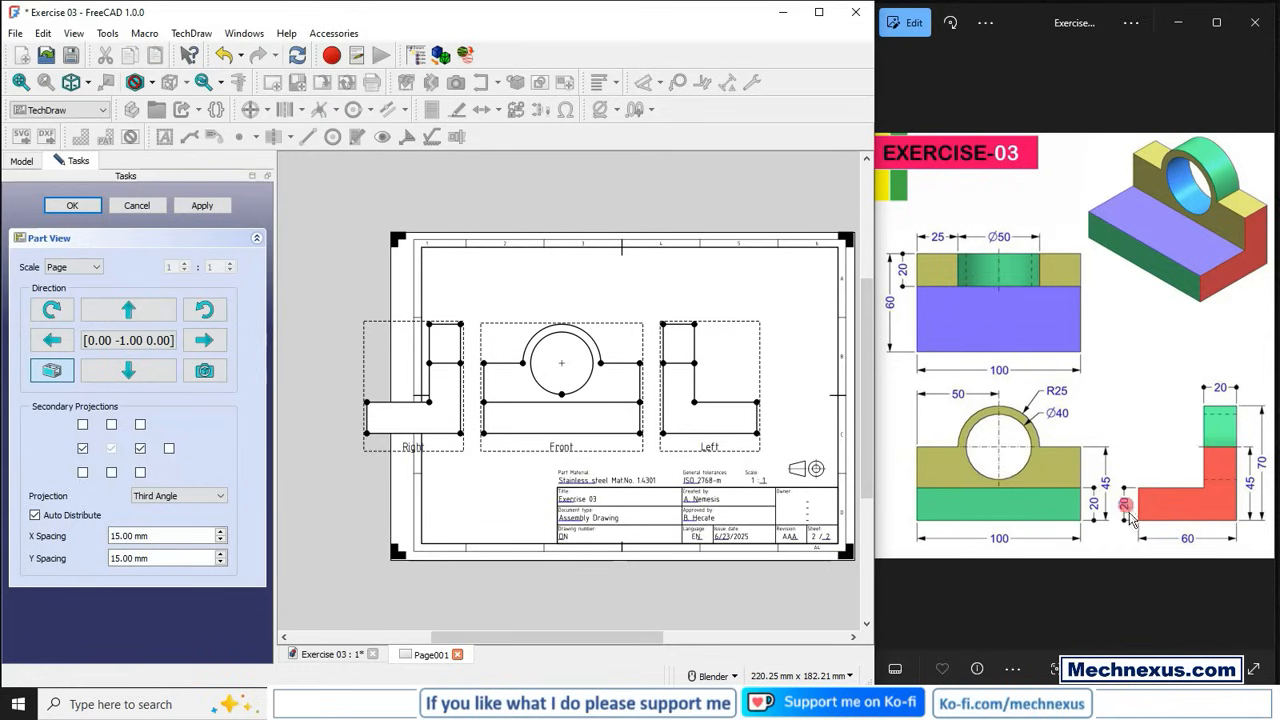
{"action": "left_click", "coordinate": [1171, 568]}
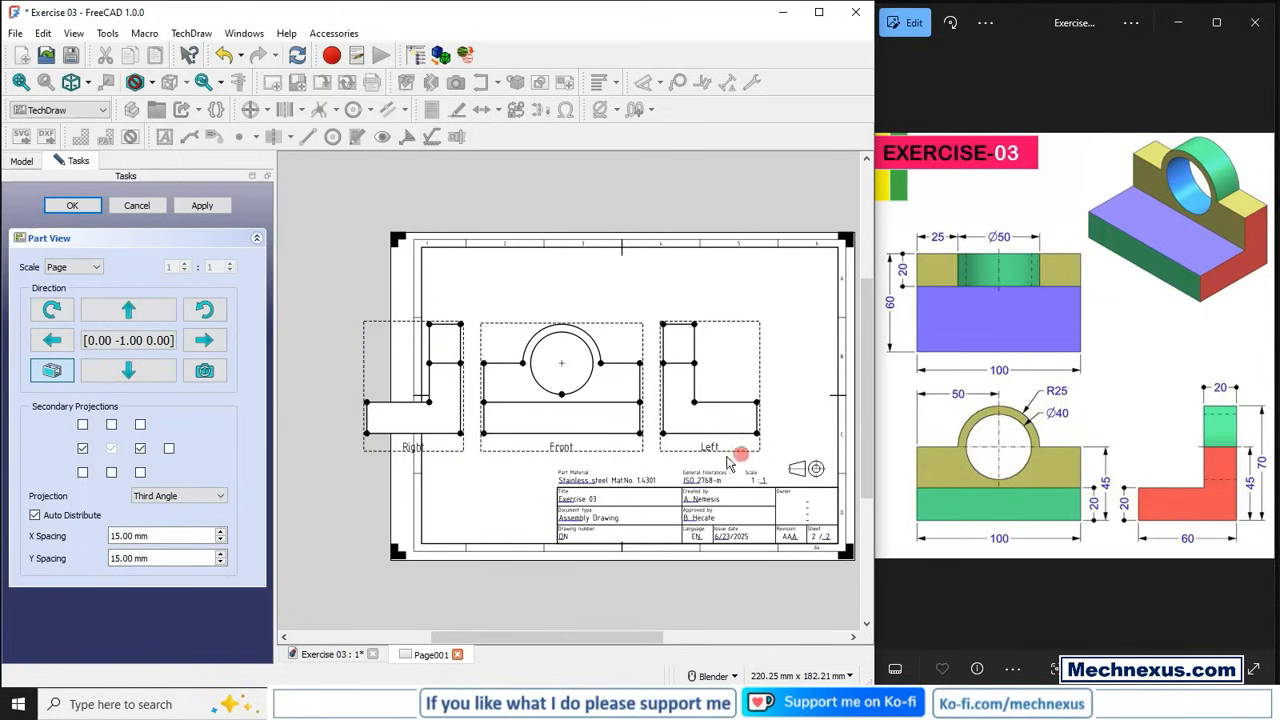
{"action": "left_click", "coordinate": [692, 449]}
{"action": "left_click", "coordinate": [141, 449]}
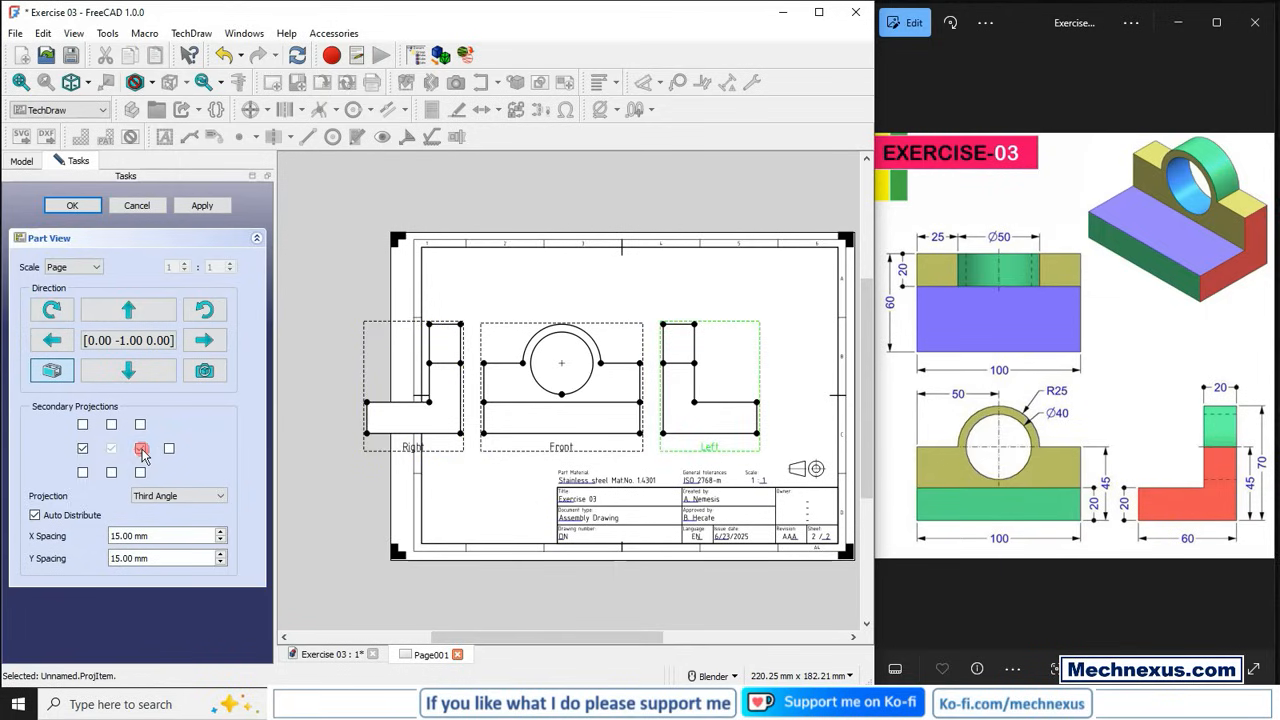
{"action": "left_click_drag", "start_coordinate": [407, 450], "coordinate": [721, 463]}
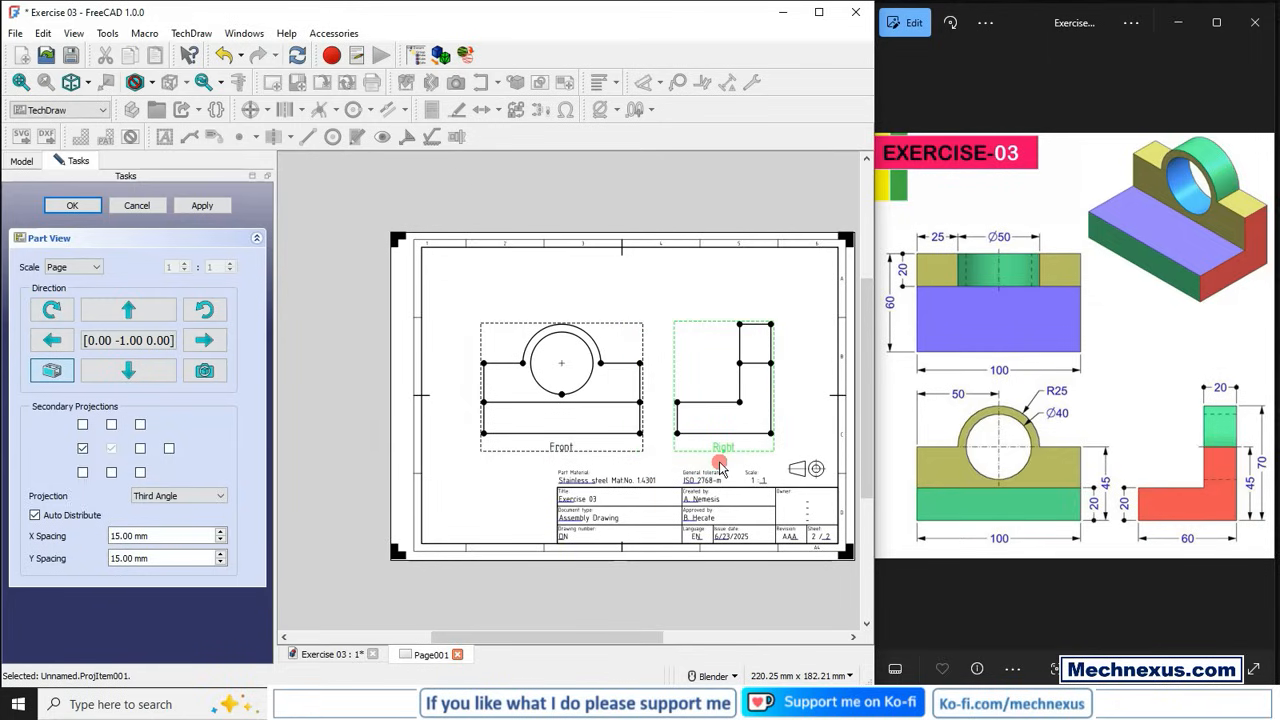
- Add the Top projection, place it above the front view, shift the group slightly down and left, and accept the projection group
{"action": "left_click", "coordinate": [112, 473]}
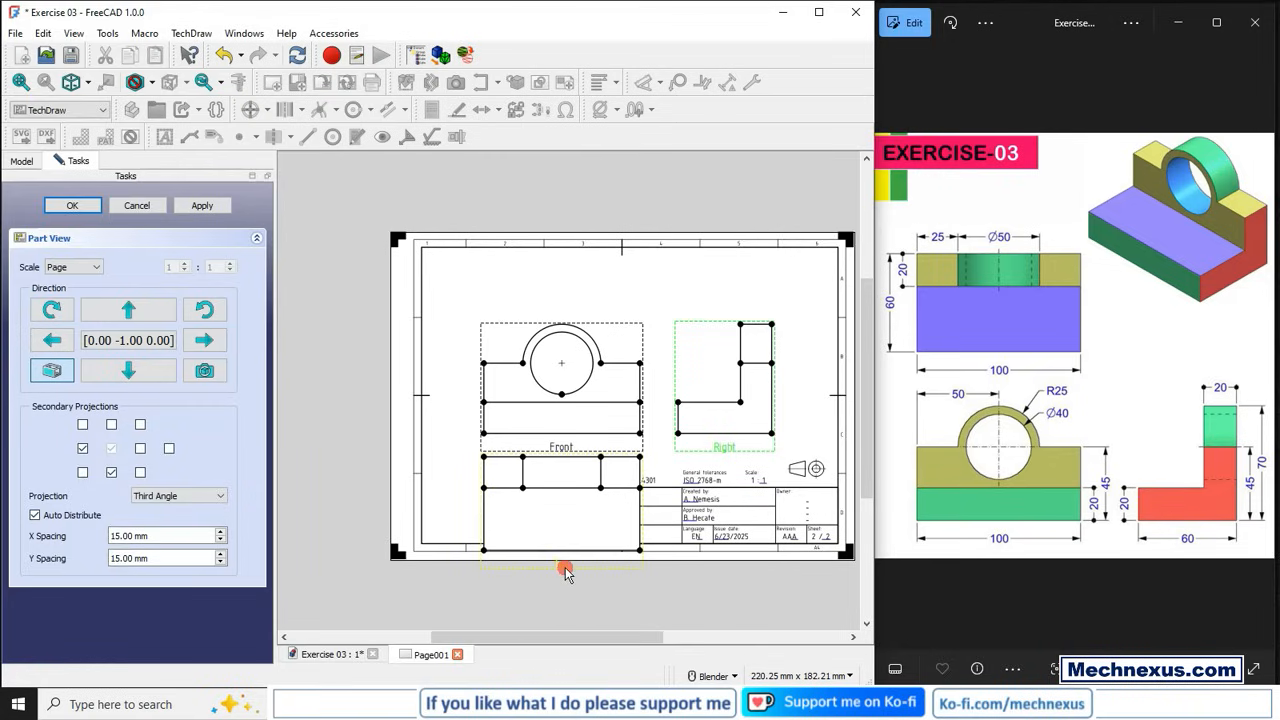
{"action": "left_click_drag", "start_coordinate": [565, 567], "coordinate": [575, 325]}
{"action": "left_click", "coordinate": [480, 518]}
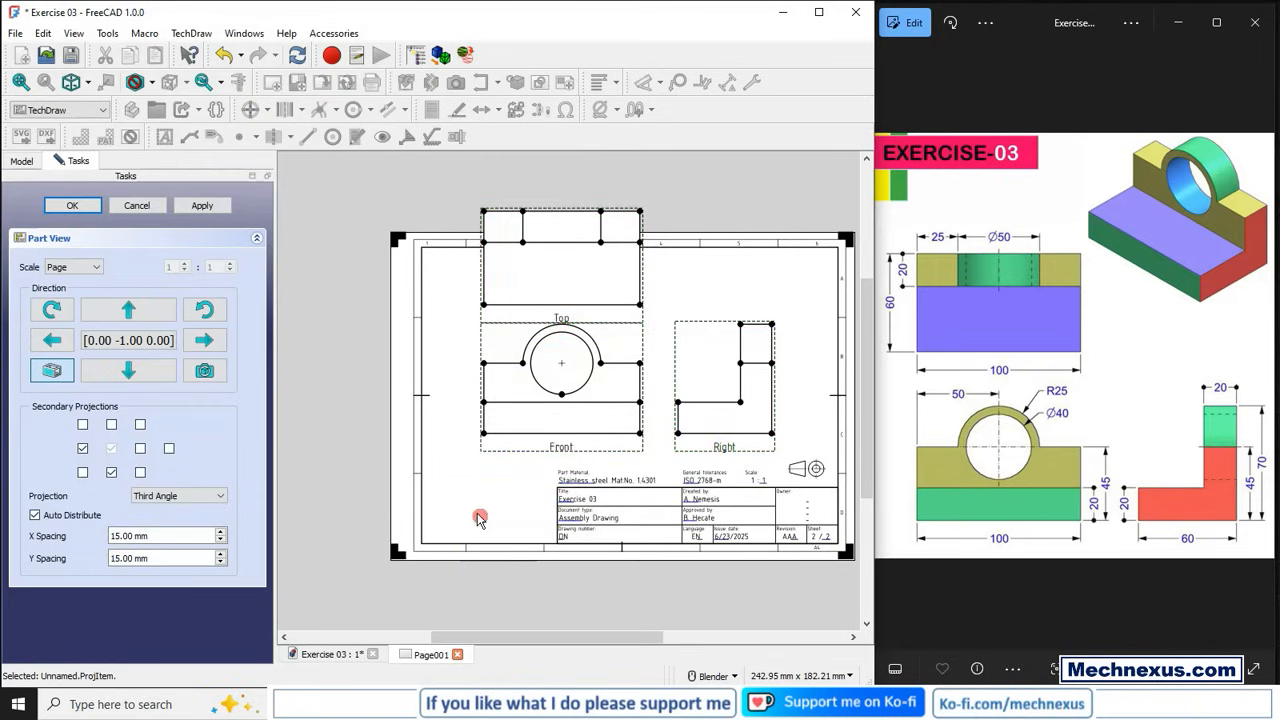
{"action": "left_click_drag", "start_coordinate": [563, 449], "coordinate": [545, 470]}
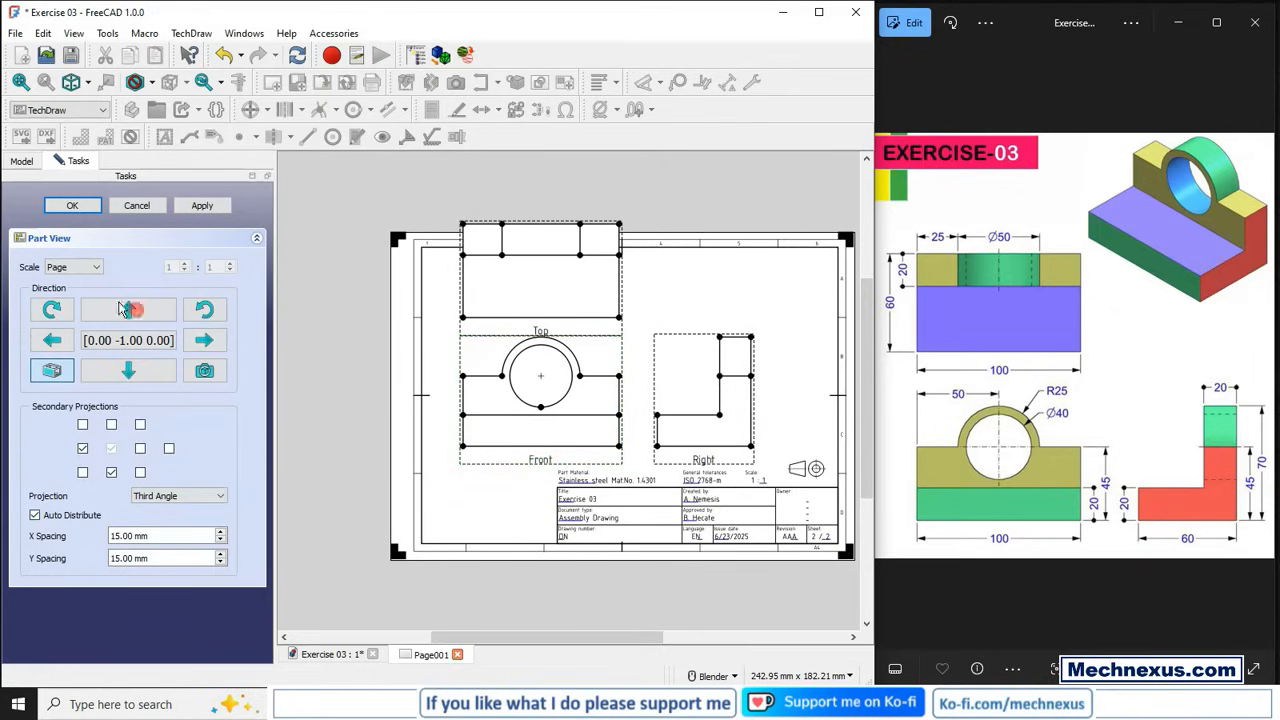
{"action": "left_click", "coordinate": [190, 210]}
{"action": "left_click", "coordinate": [68, 268]}
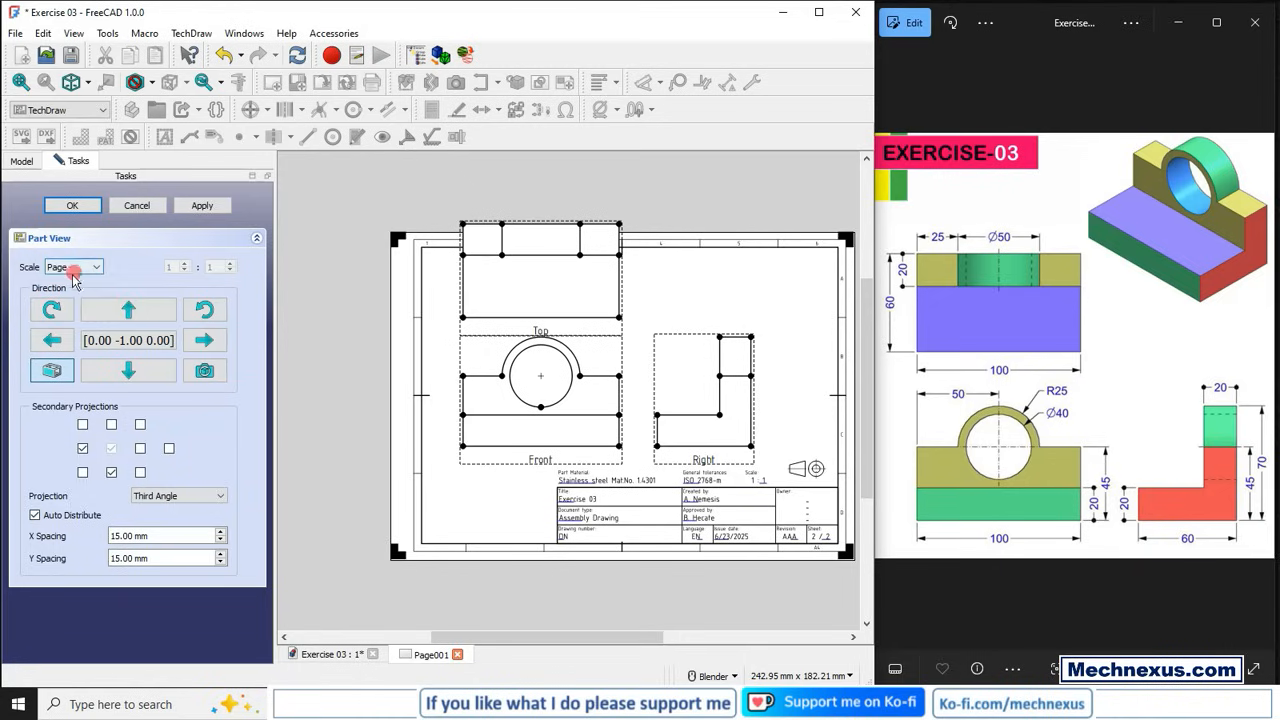
{"action": "left_click", "coordinate": [72, 205]}
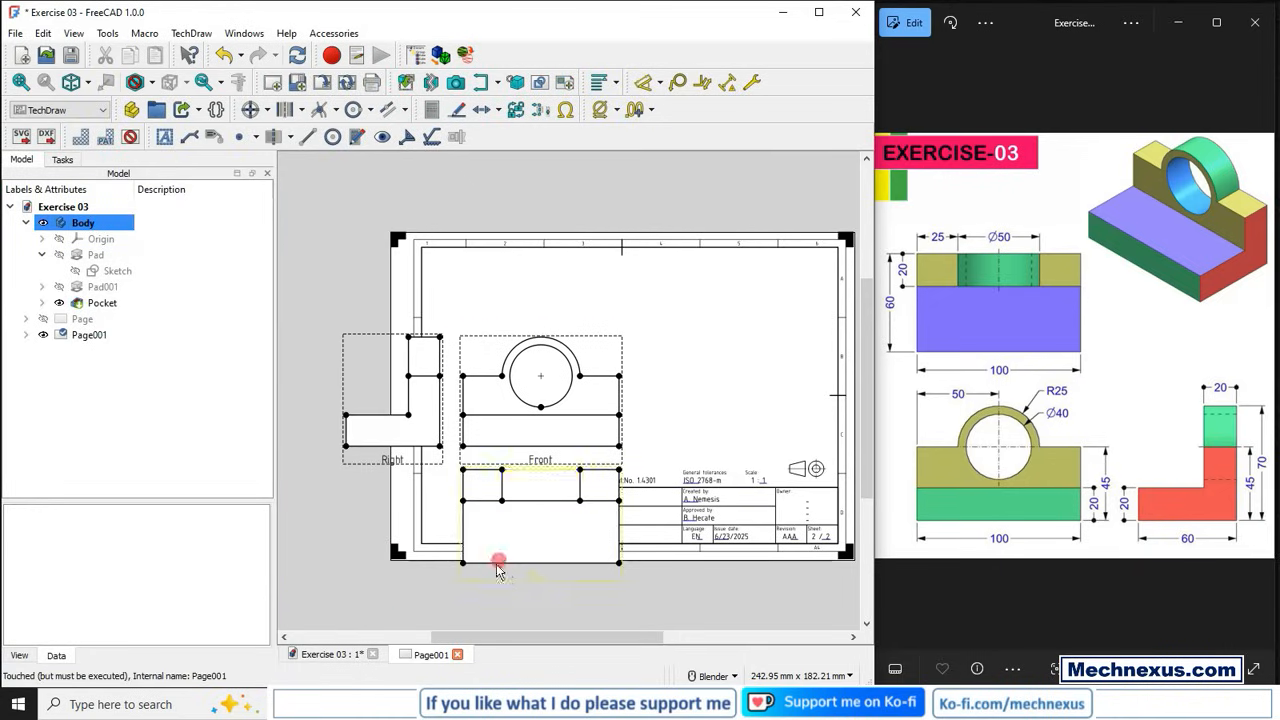
- Move the Top view above the Front view and the Right view to the Front view's right side
{"action": "left_click_drag", "start_coordinate": [546, 586], "coordinate": [560, 303]}
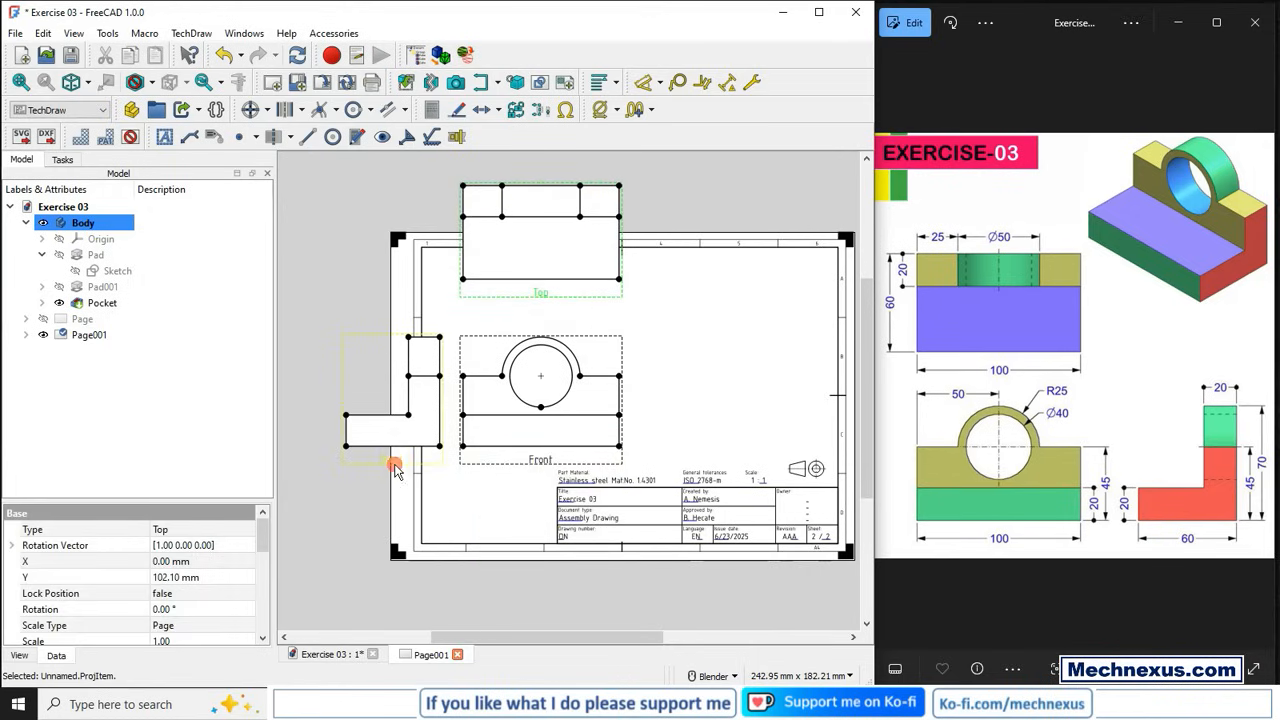
{"action": "left_click_drag", "start_coordinate": [397, 460], "coordinate": [505, 459]}
{"action": "left_click_drag", "start_coordinate": [705, 450], "coordinate": [740, 449]}
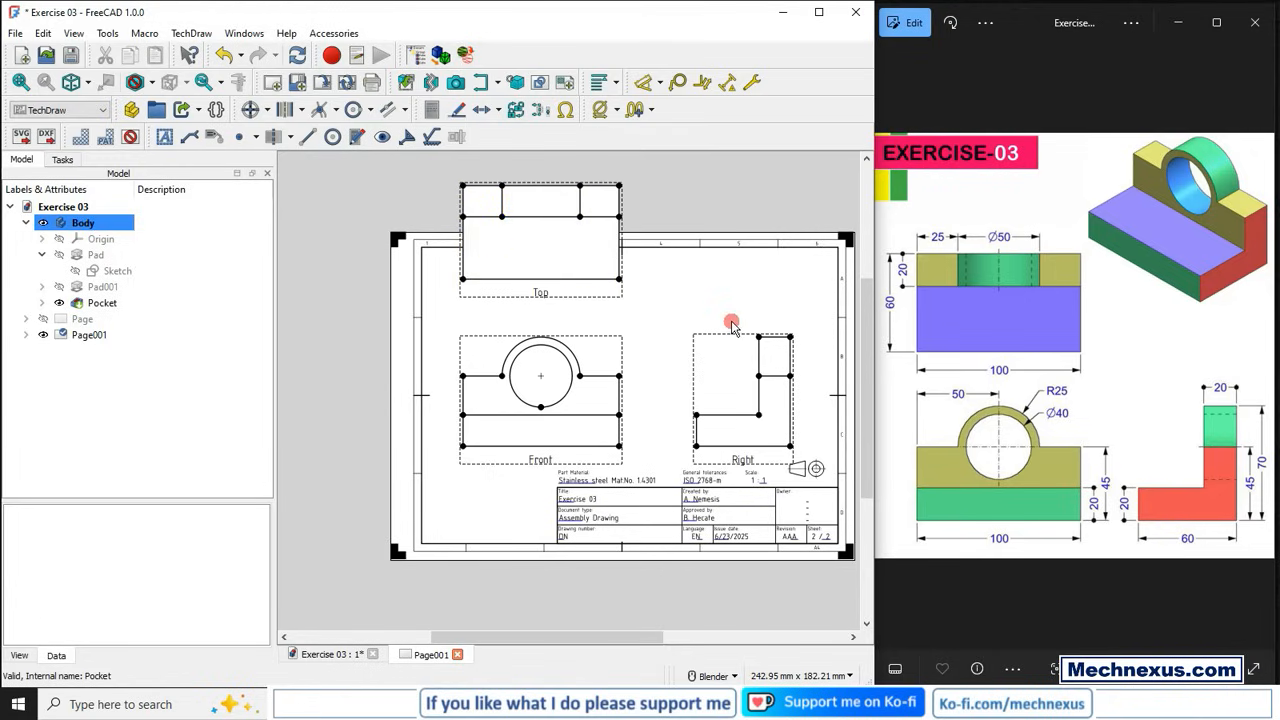
{"action": "scroll", "coordinate": [714, 314], "scroll_direction": "up", "scroll_amount": 1}
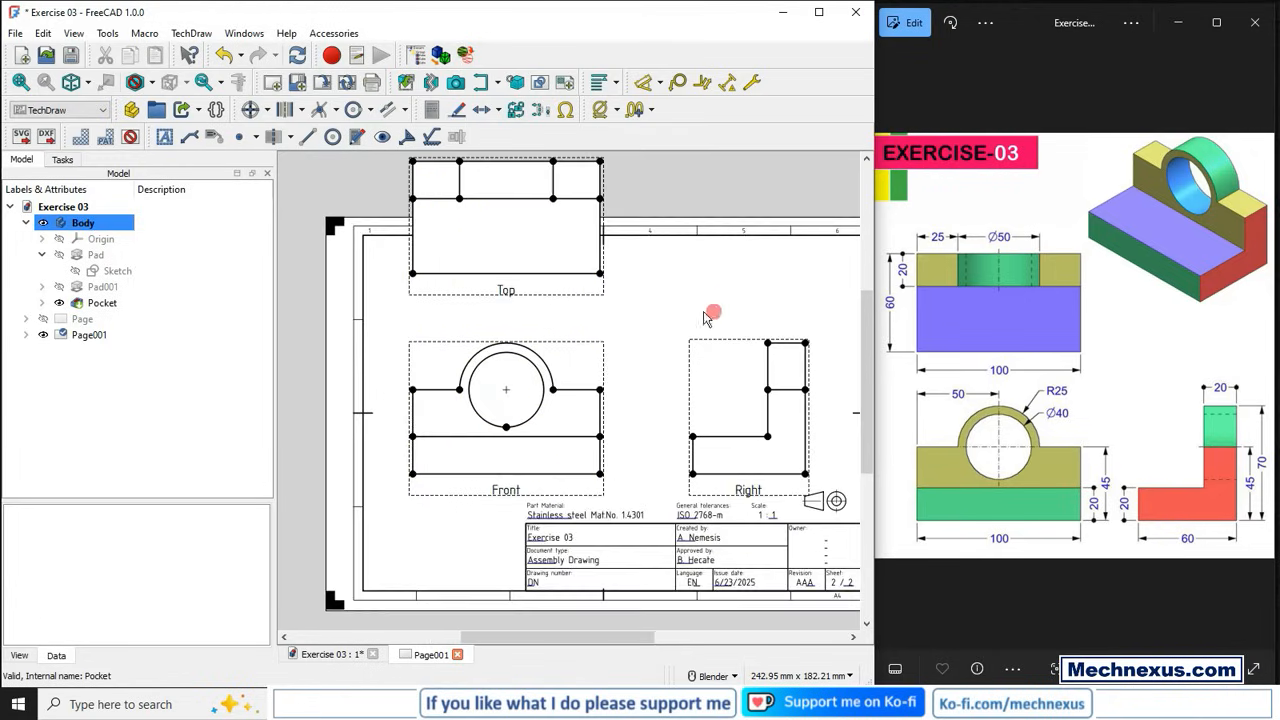
{"action": "scroll", "coordinate": [466, 322], "scroll_direction": "down", "scroll_amount": 1}
{"action": "scroll", "coordinate": [630, 366], "scroll_direction": "up", "scroll_amount": 1}
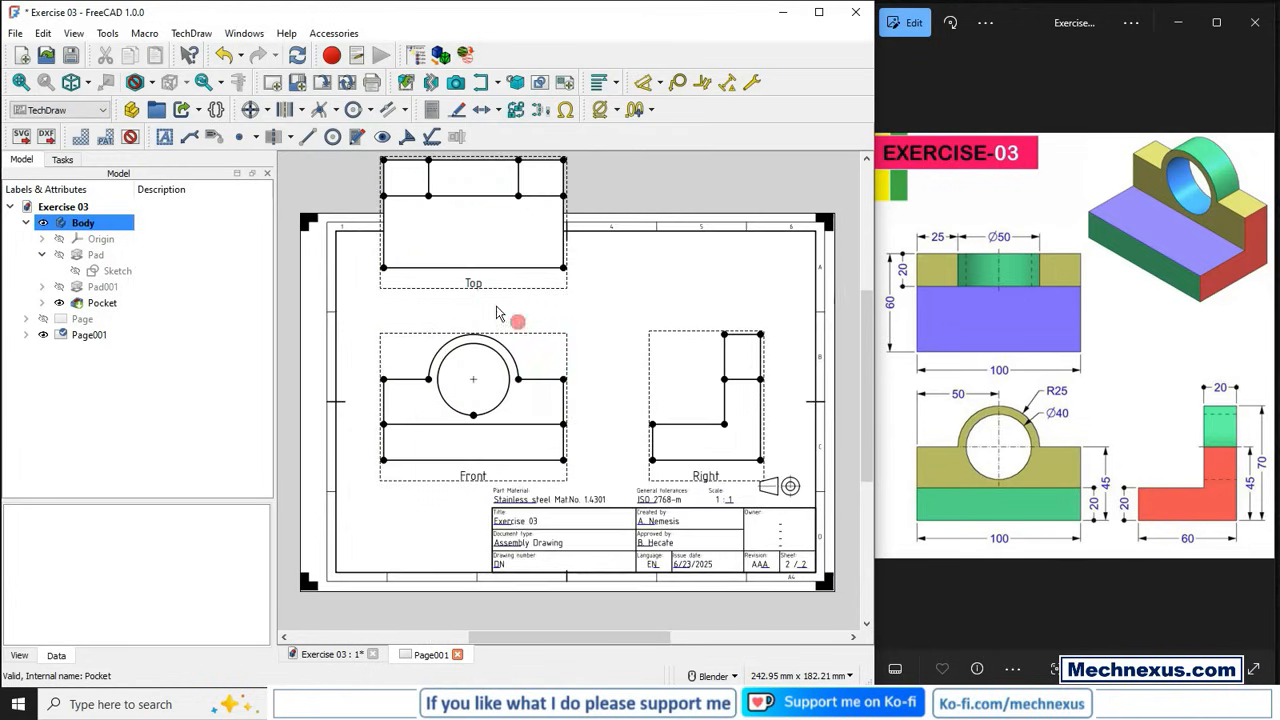
{"action": "left_click_drag", "start_coordinate": [471, 286], "coordinate": [471, 308]}
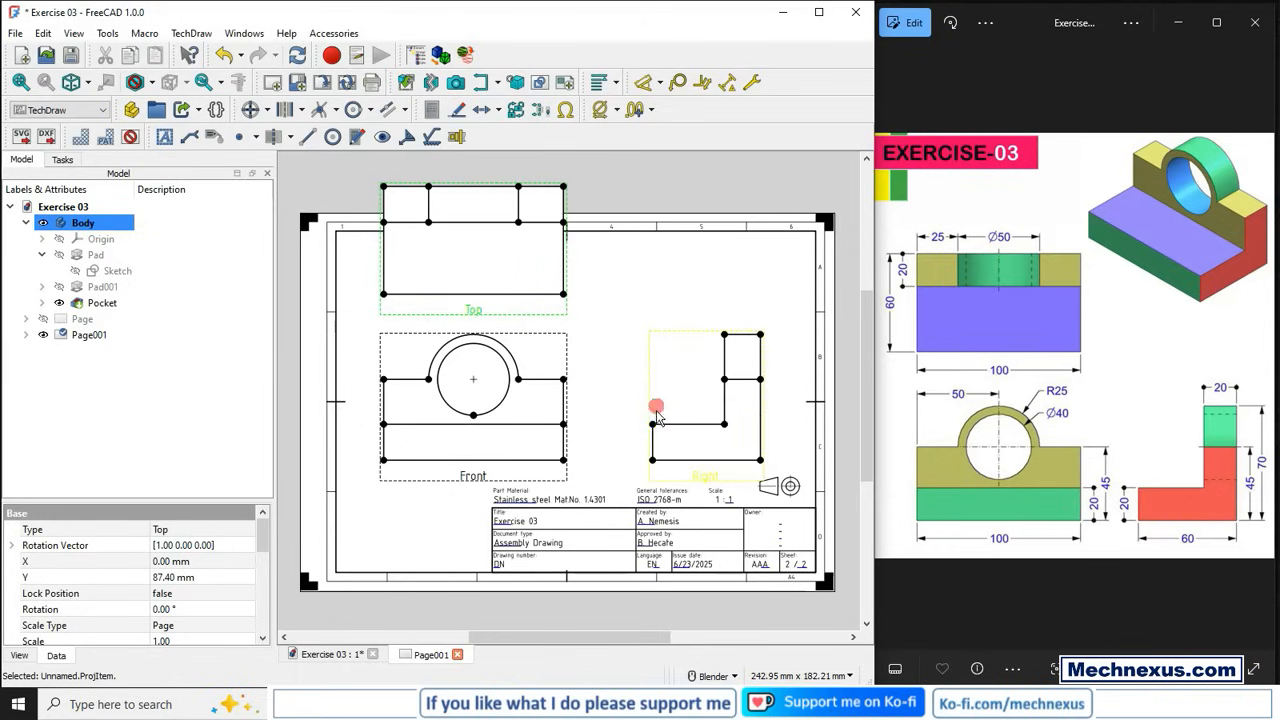
{"action": "left_click_drag", "start_coordinate": [709, 481], "coordinate": [665, 481]}
- Set the scale of Page001 to 0.7
{"action": "left_click", "coordinate": [90, 335]}
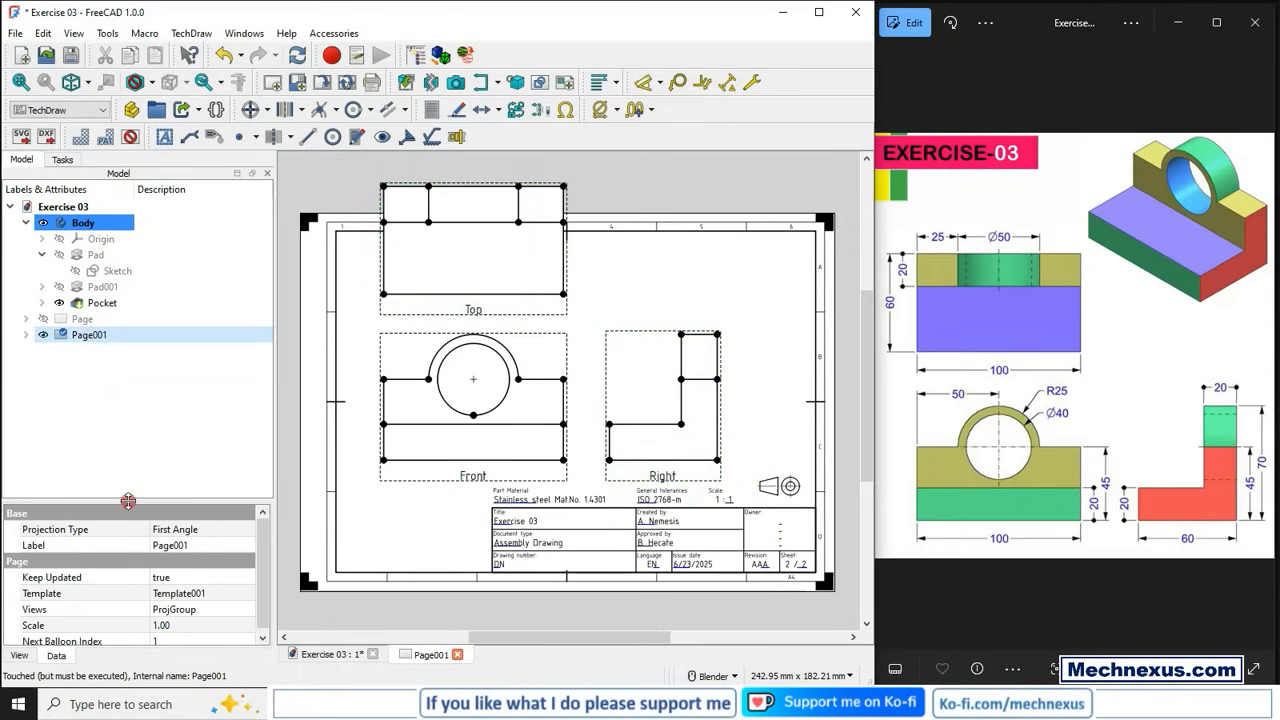
{"action": "left_click_drag", "start_coordinate": [128, 500], "coordinate": [139, 382]}
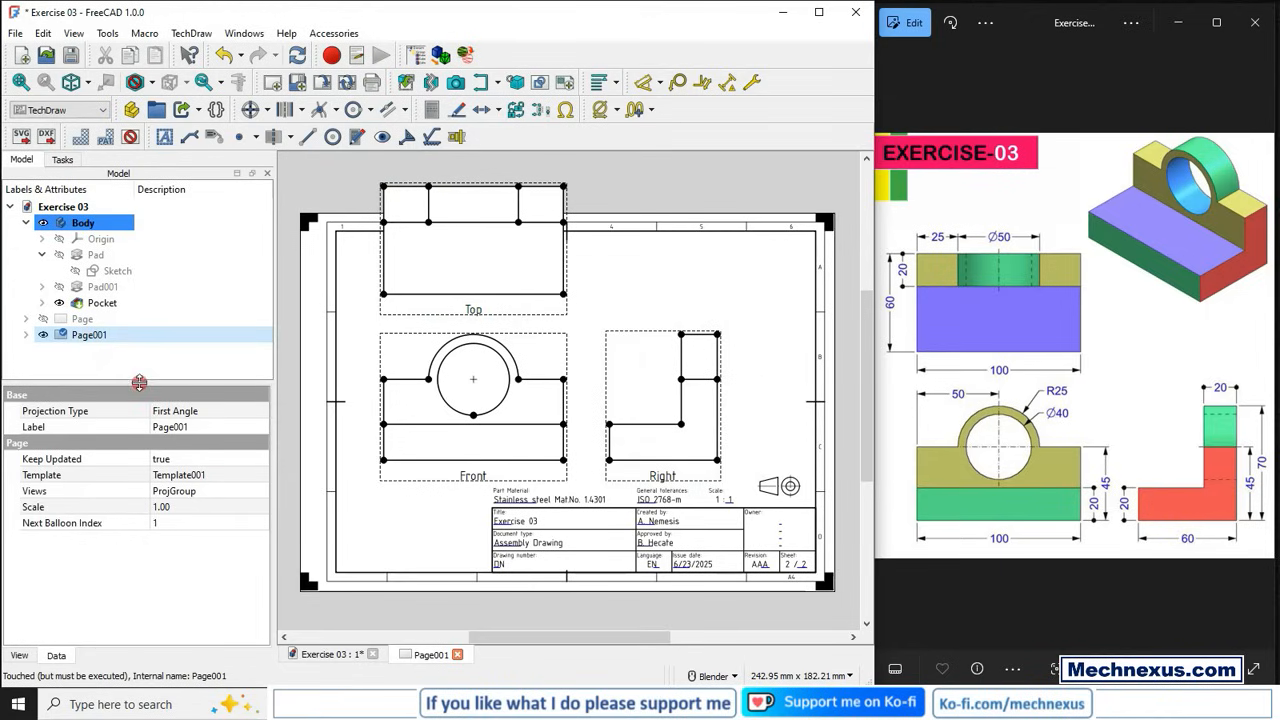
{"action": "left_click", "coordinate": [177, 509]}
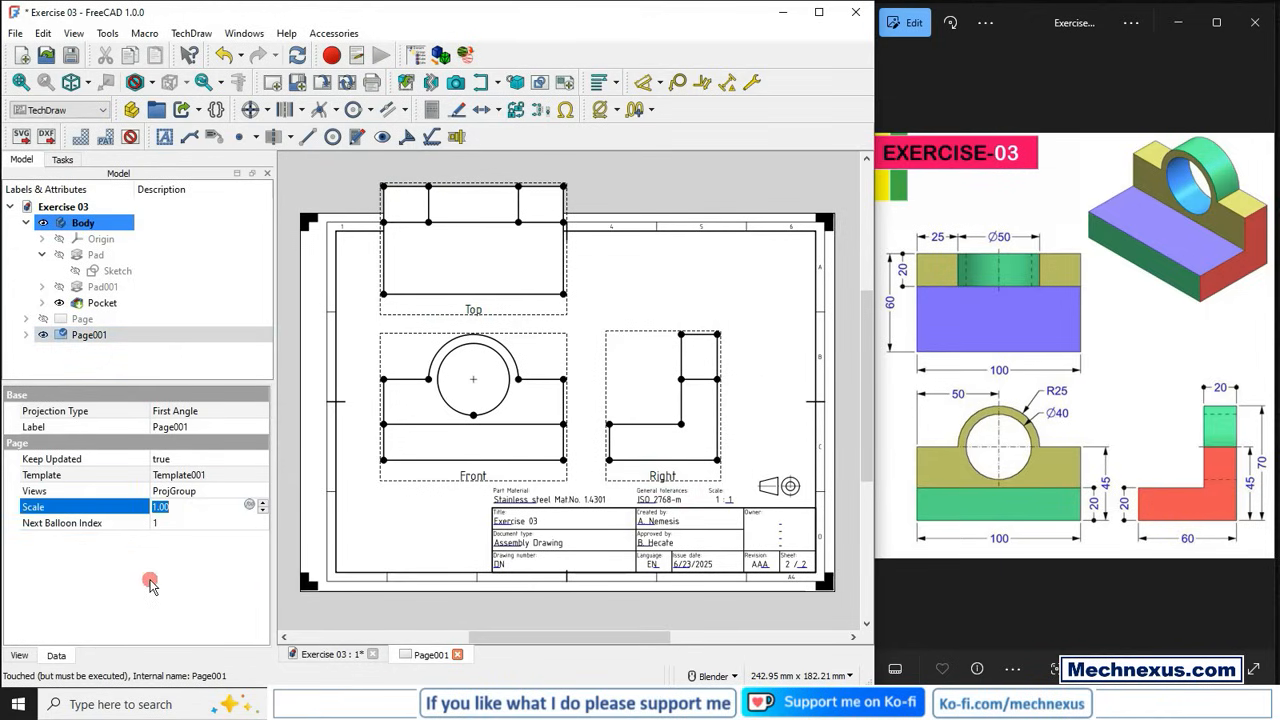
{"action": "type", "text": "0.7"}
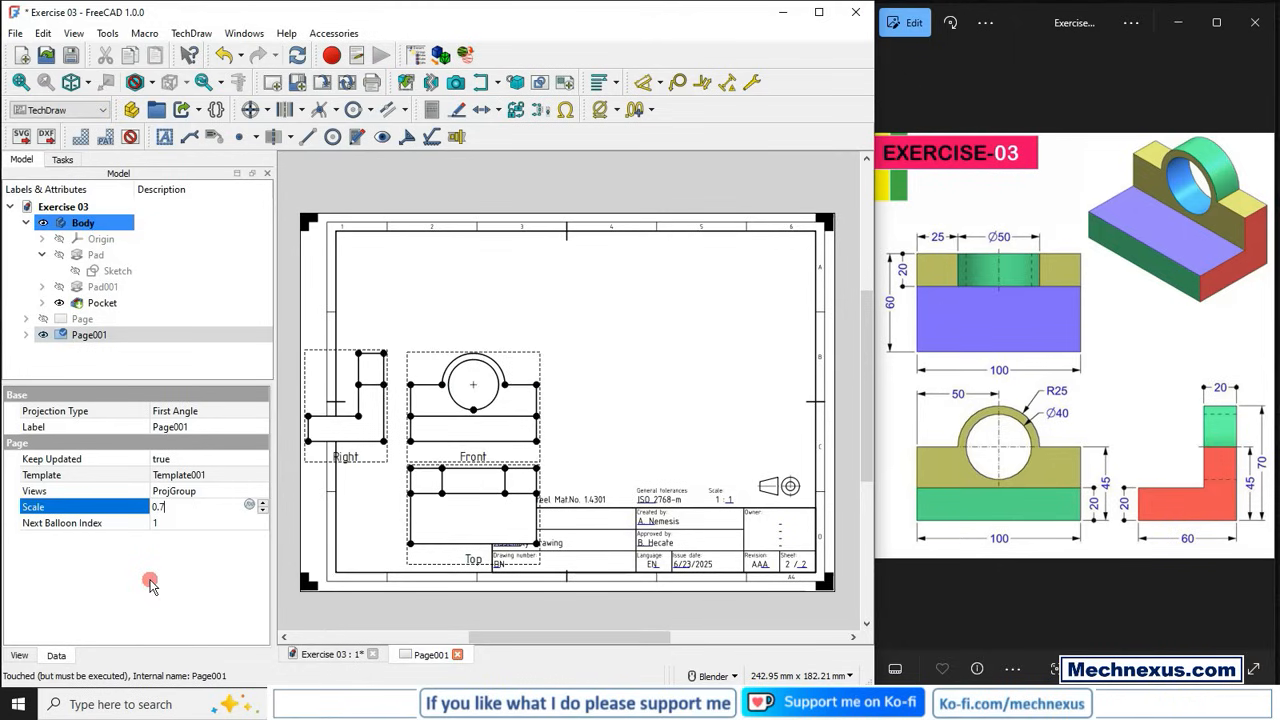
{"action": "key", "text": "Return"}
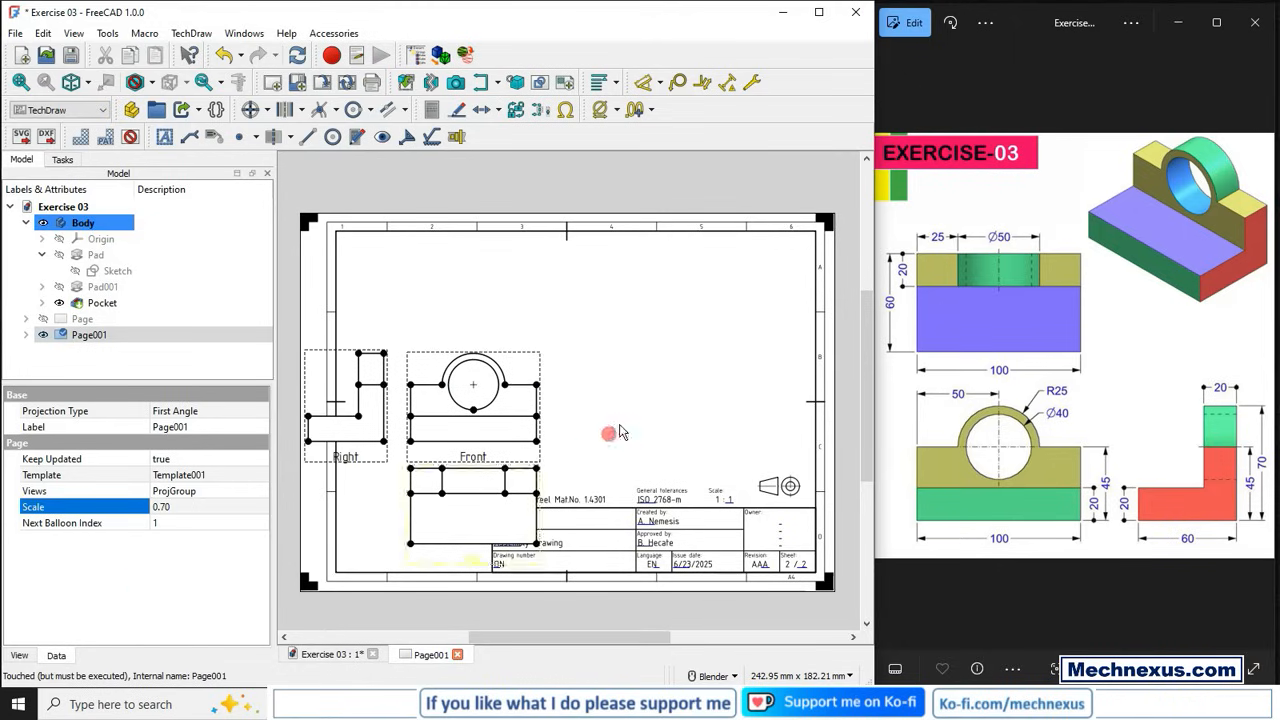
{"action": "left_click", "coordinate": [660, 400]}
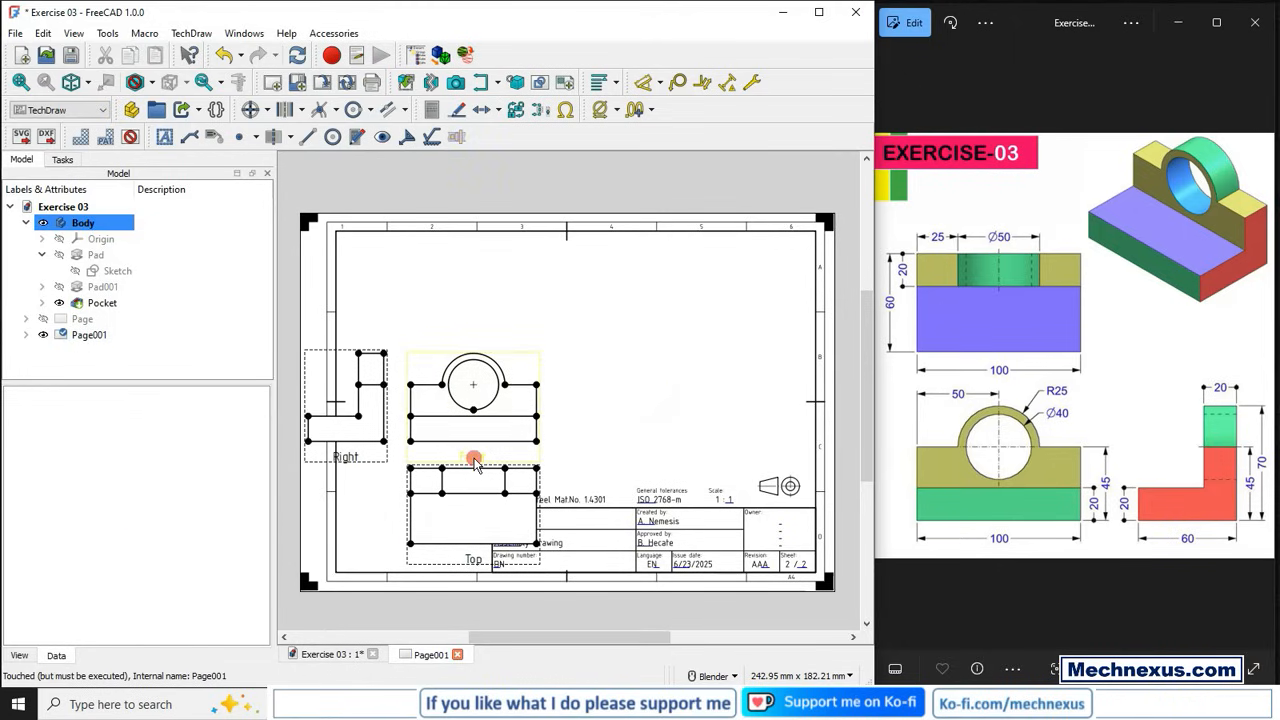
- Place the Top view above the Front view and the Right view to its right, and fit the group above the title block
{"action": "left_click_drag", "start_coordinate": [472, 458], "coordinate": [533, 414]}
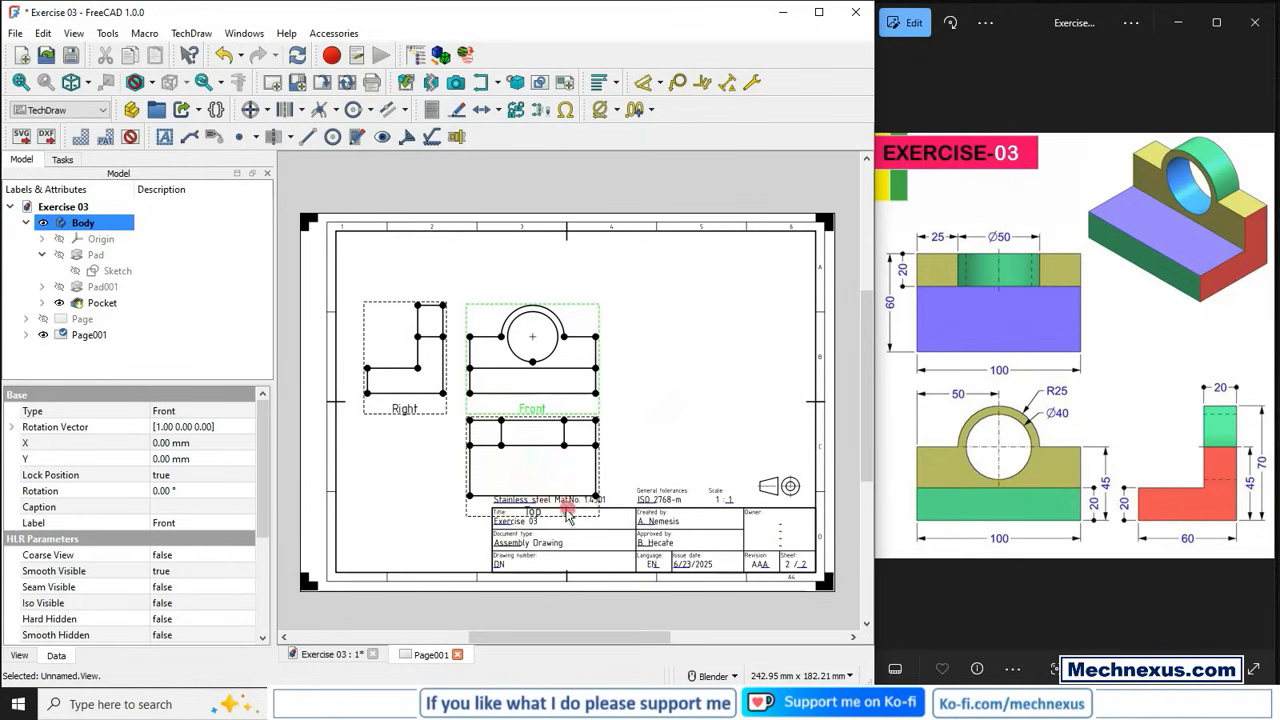
{"action": "left_click_drag", "start_coordinate": [536, 518], "coordinate": [532, 288]}
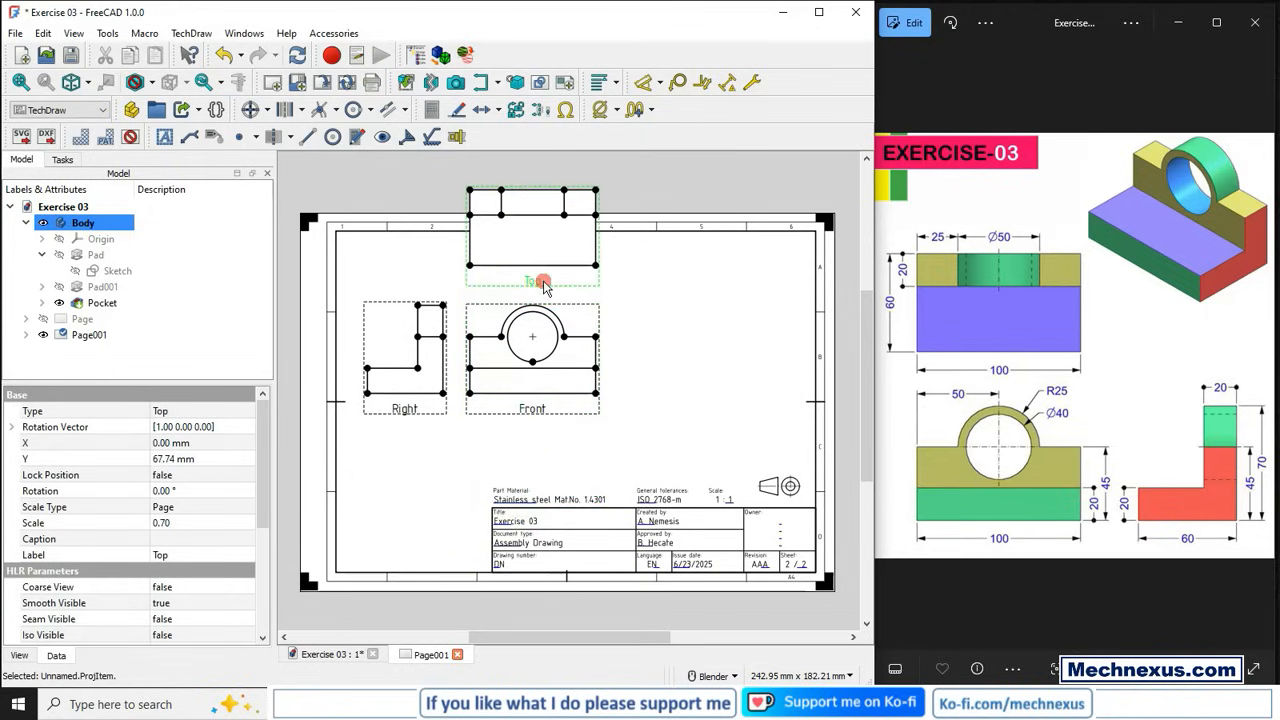
{"action": "left_click_drag", "start_coordinate": [405, 418], "coordinate": [690, 420]}
{"action": "left_click_drag", "start_coordinate": [530, 410], "coordinate": [456, 482]}
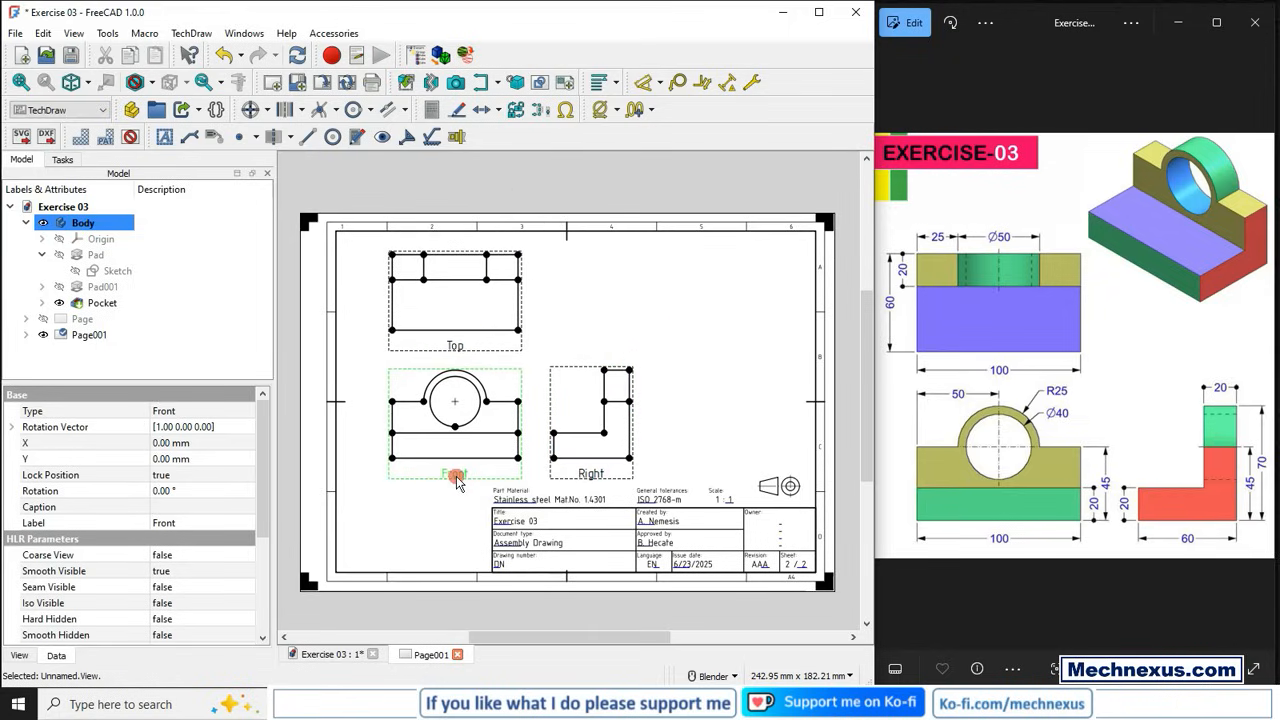
{"action": "left_click", "coordinate": [446, 559]}
- Turn off the view frames on Page001
{"action": "scroll", "coordinate": [446, 559], "scroll_direction": "up", "scroll_amount": 1}
{"action": "scroll", "coordinate": [440, 560], "scroll_direction": "down", "scroll_amount": 2}
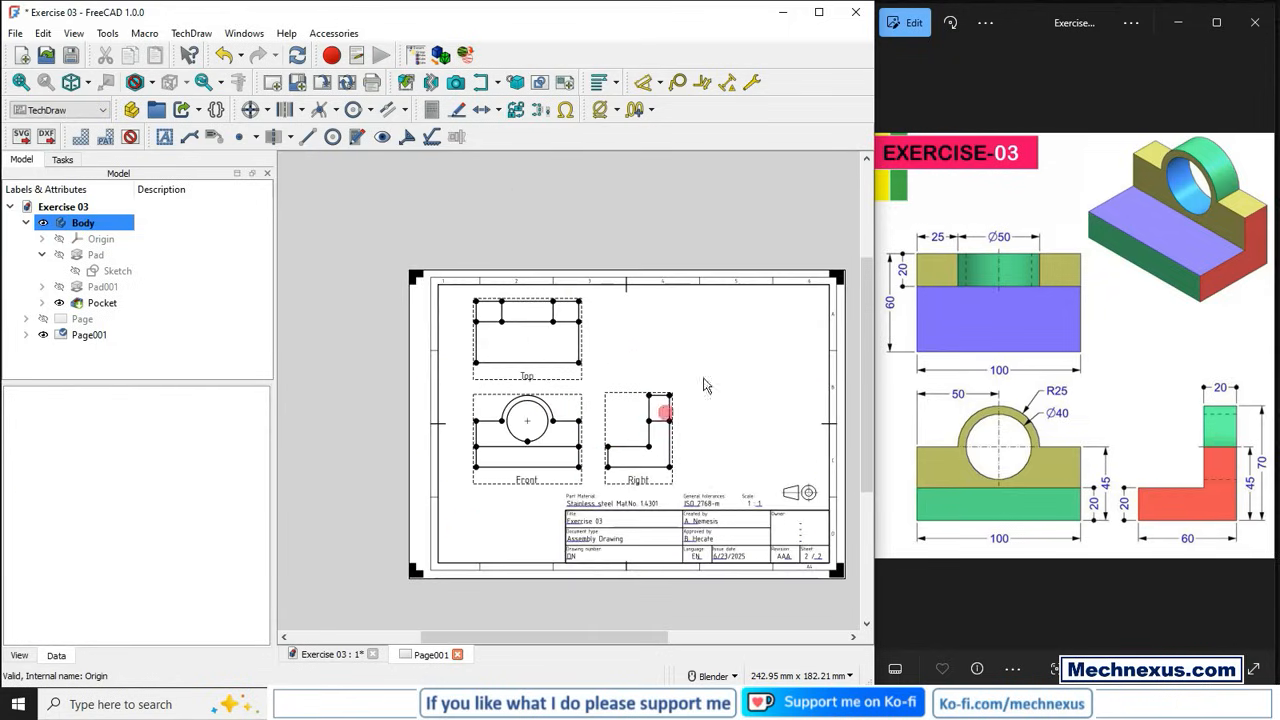
{"action": "scroll", "coordinate": [700, 370], "scroll_direction": "up", "scroll_amount": 2}
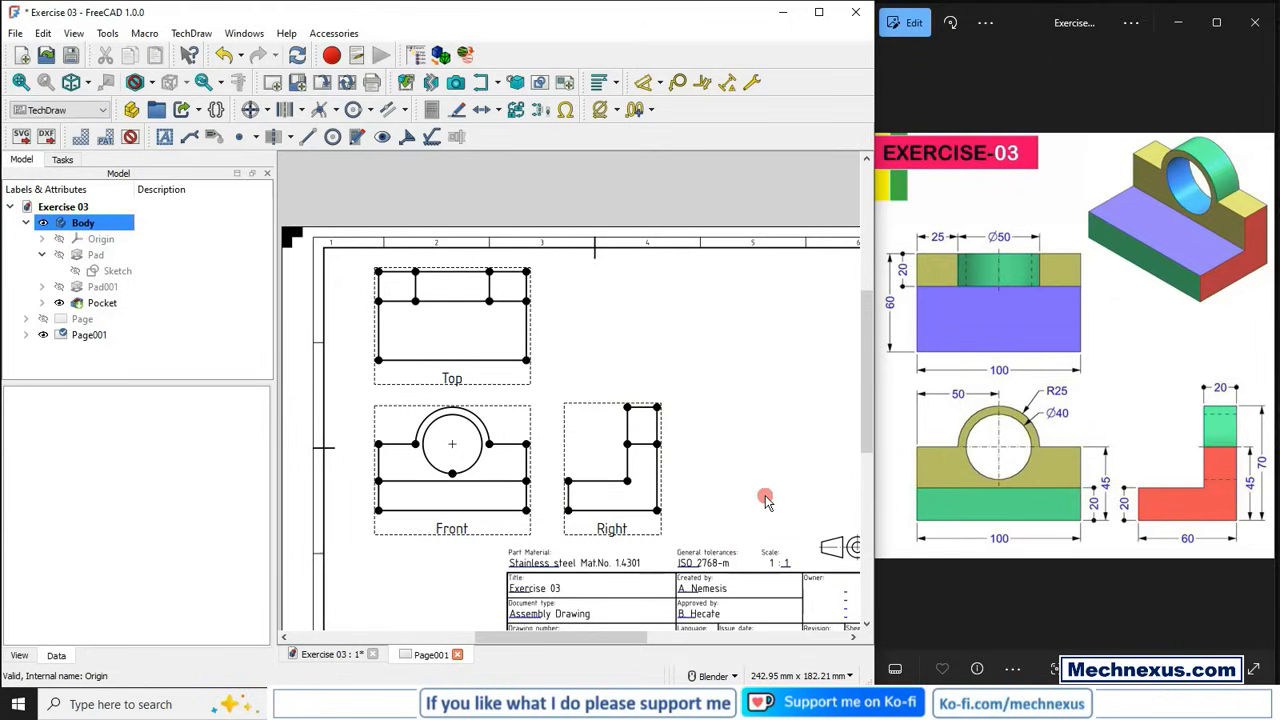
{"action": "left_click", "coordinate": [131, 140]}
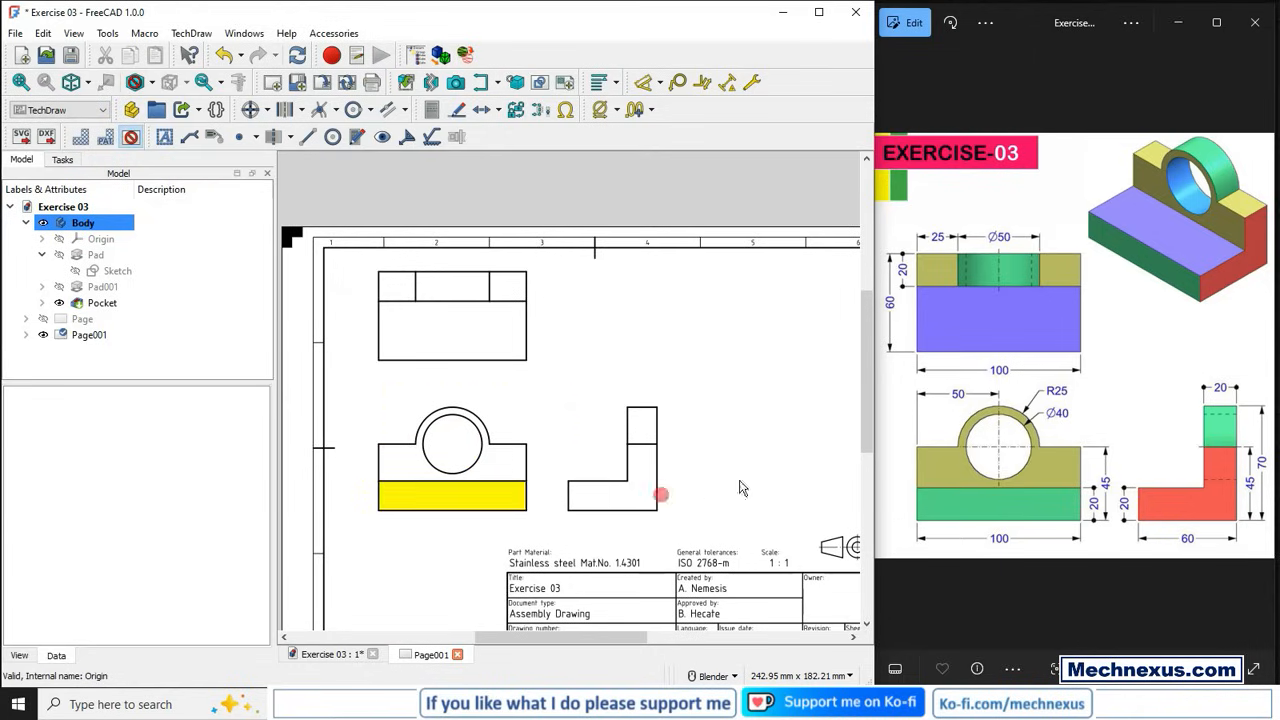
- Add circle centerlines to the hole in the front view
{"action": "scroll", "coordinate": [556, 418], "scroll_direction": "down", "scroll_amount": 3}
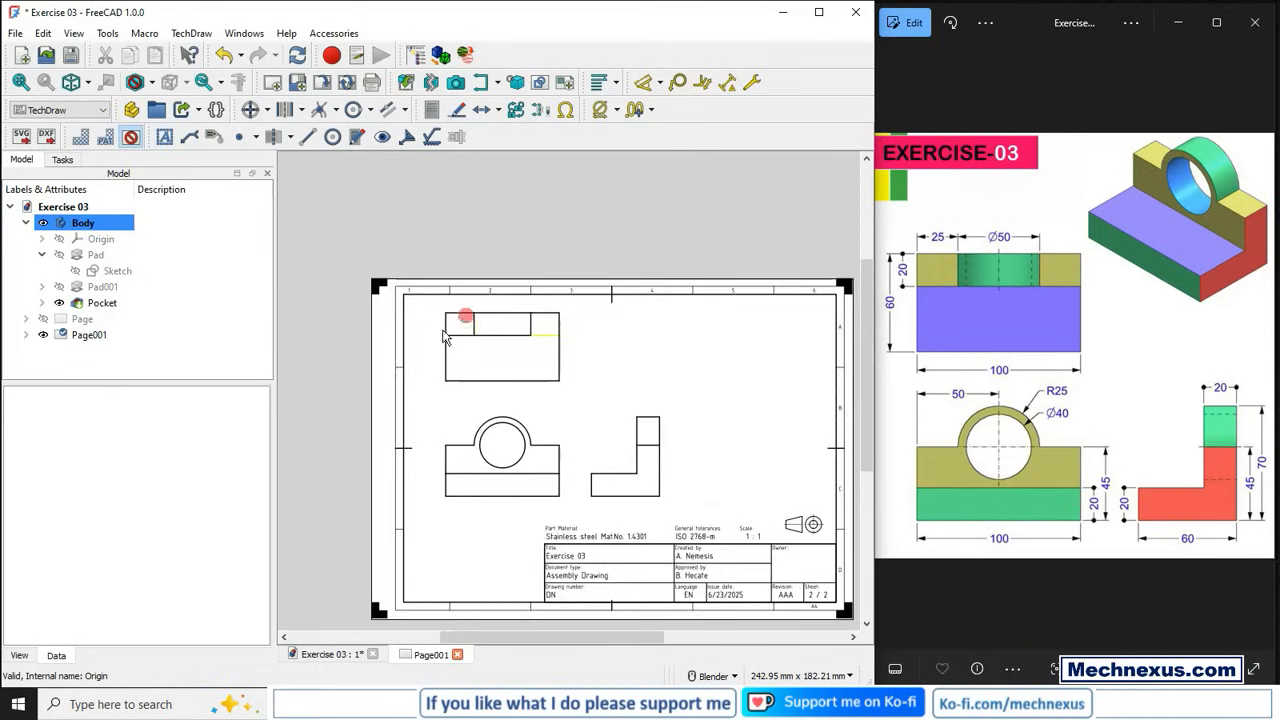
{"action": "scroll", "coordinate": [457, 314], "scroll_direction": "up", "scroll_amount": 2}
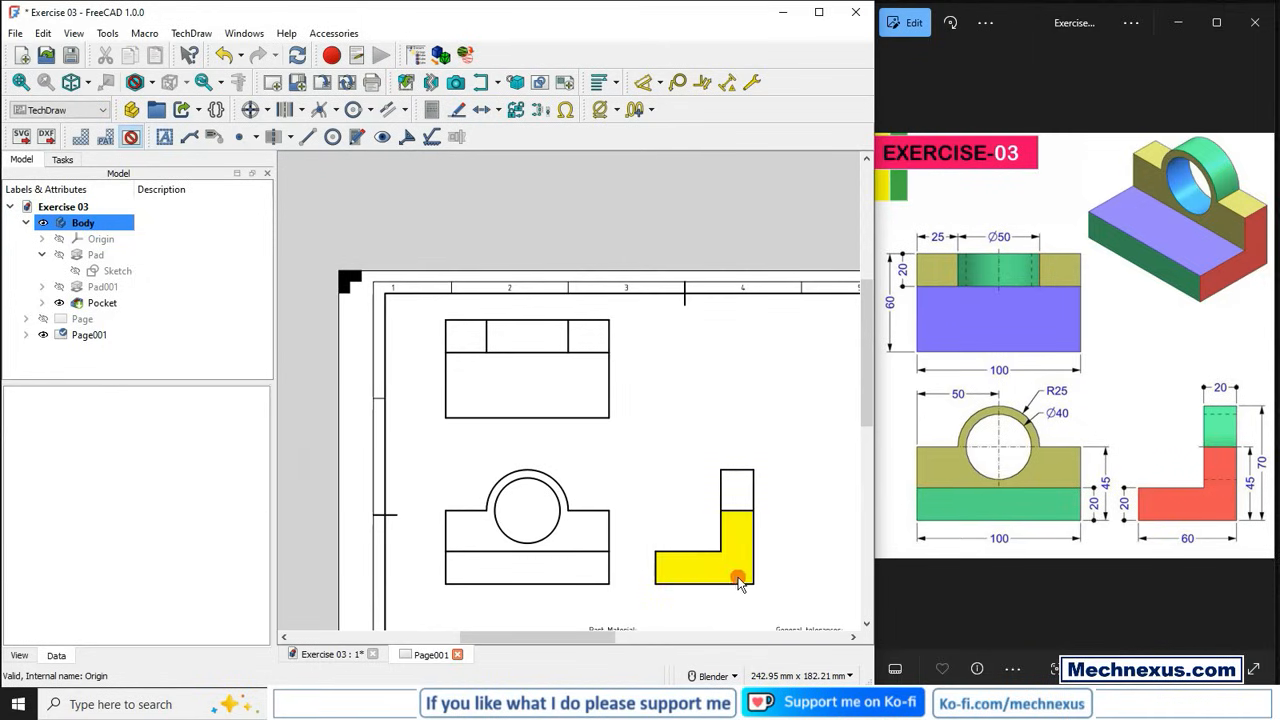
{"action": "scroll", "coordinate": [735, 583], "scroll_direction": "up", "scroll_amount": 1}
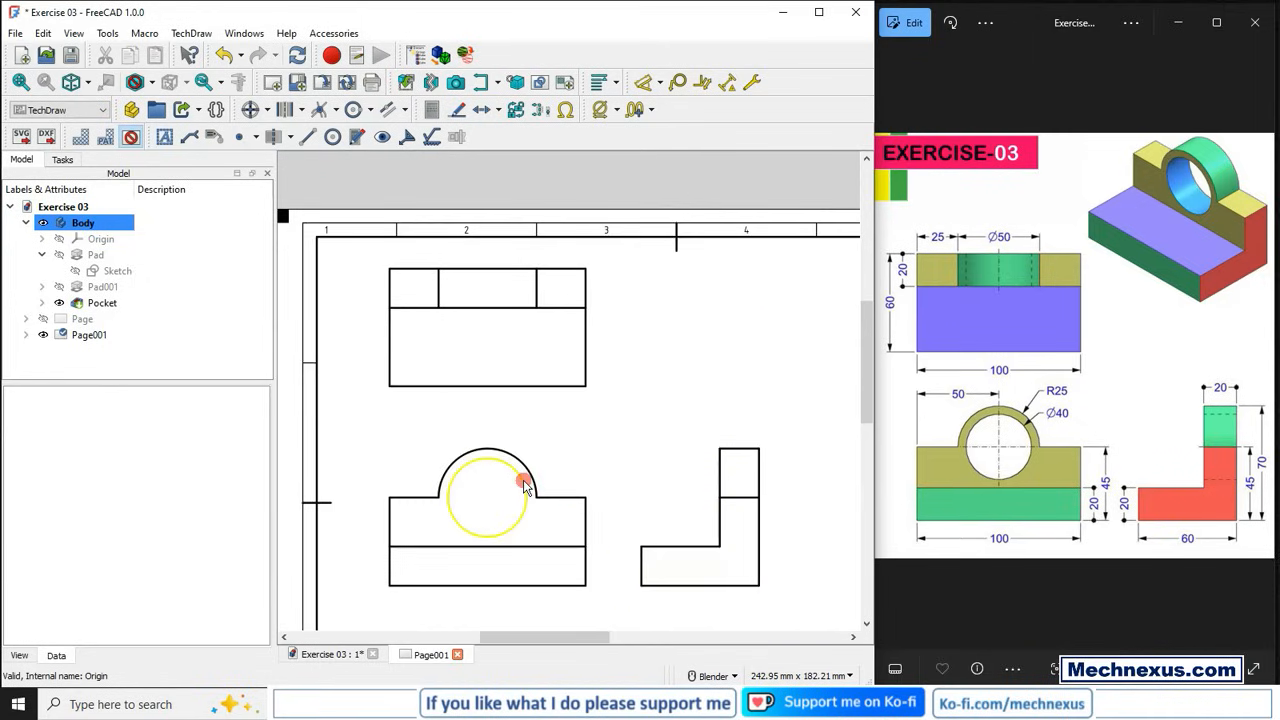
{"action": "left_click", "coordinate": [523, 485]}
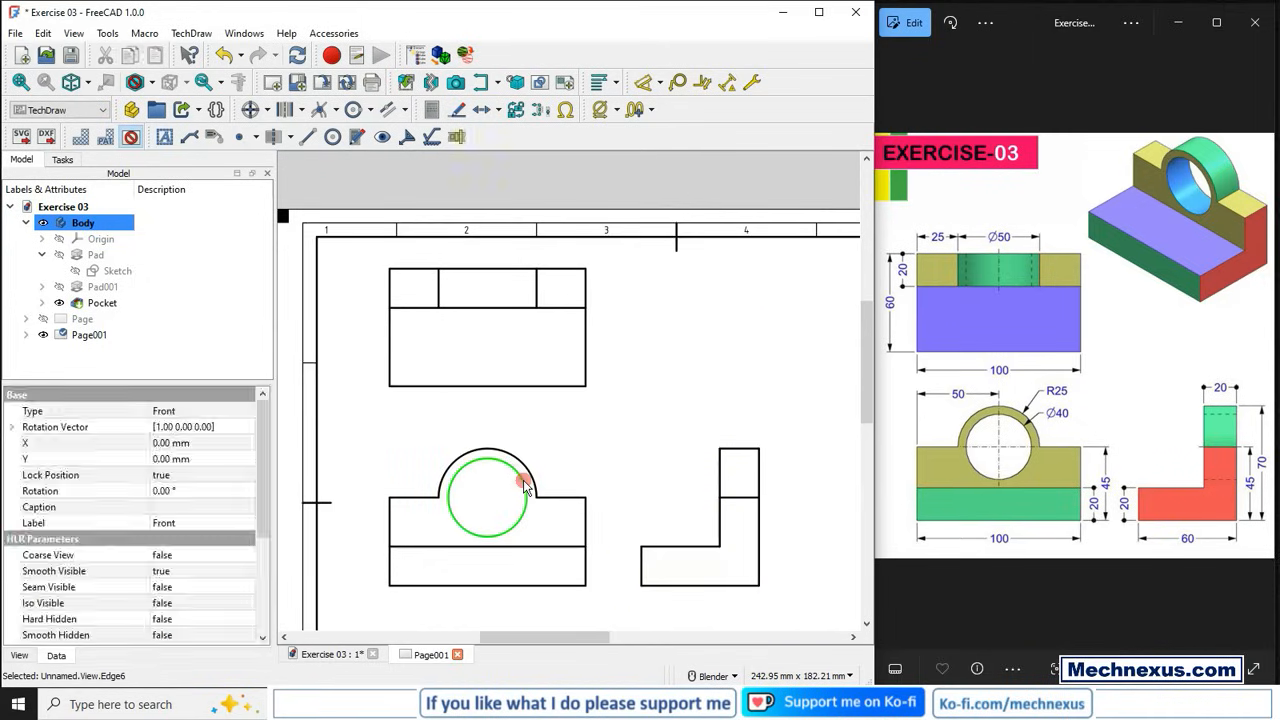
{"action": "left_click", "coordinate": [269, 112]}
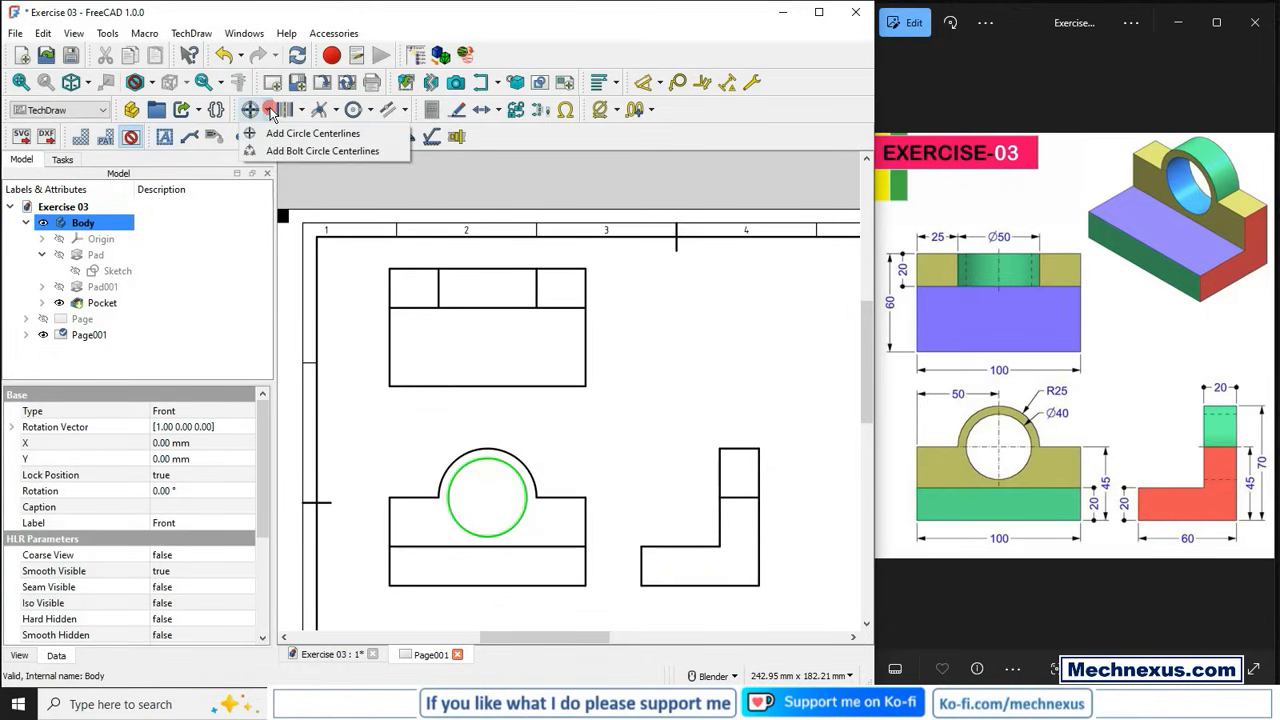
{"action": "left_click", "coordinate": [327, 138]}
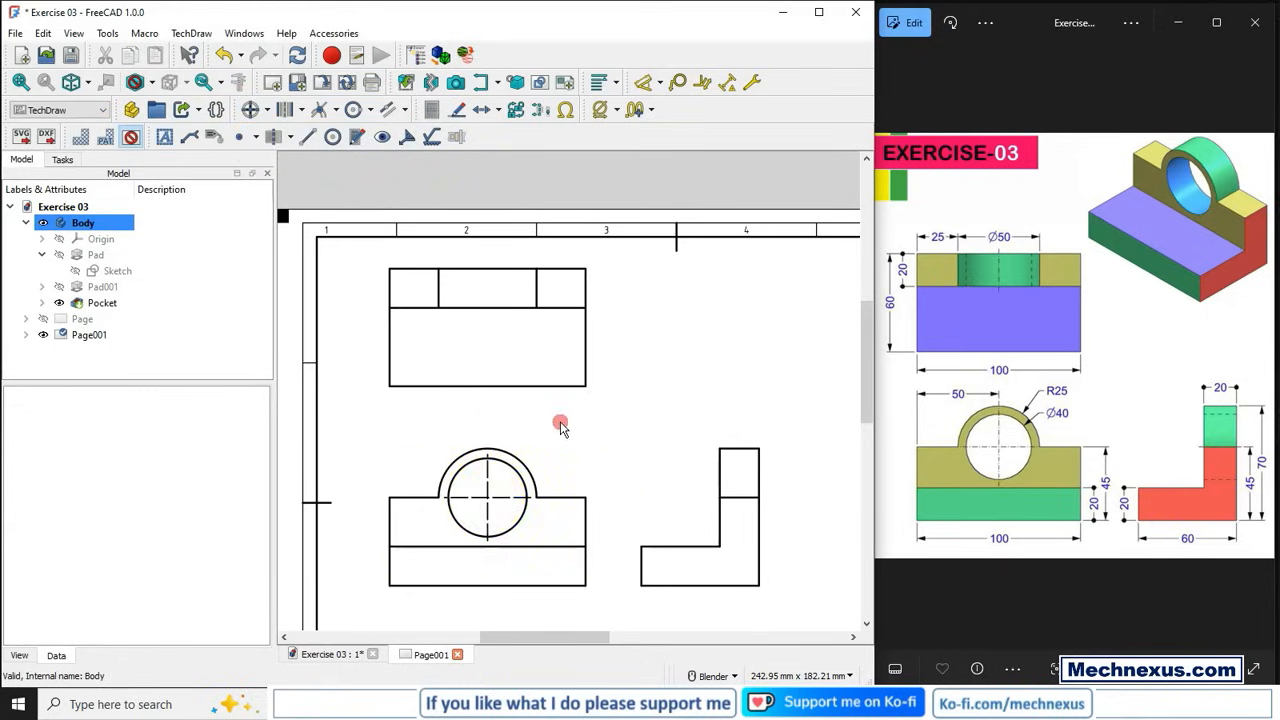
- Add a vertical dimension for the right view's overall height and place it to the right of the view
{"action": "scroll", "coordinate": [560, 425], "scroll_direction": "down", "scroll_amount": 1}
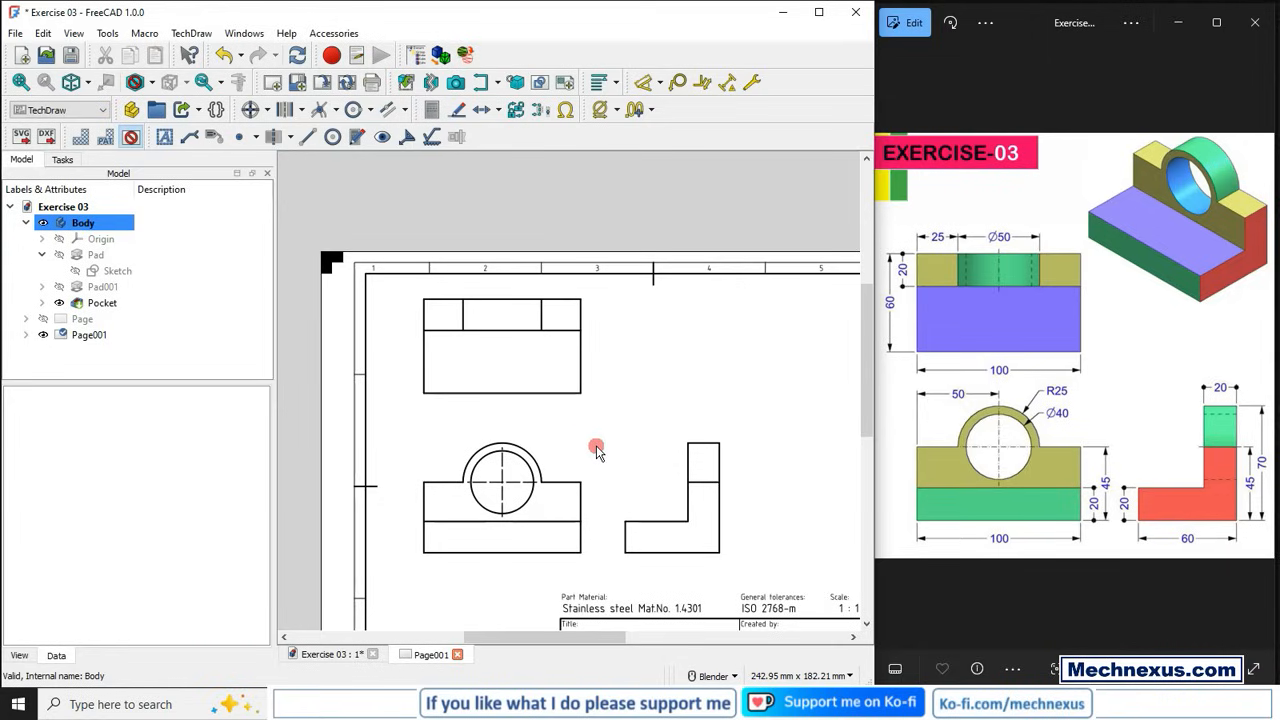
{"action": "scroll", "coordinate": [596, 452], "scroll_direction": "up", "scroll_amount": 1}
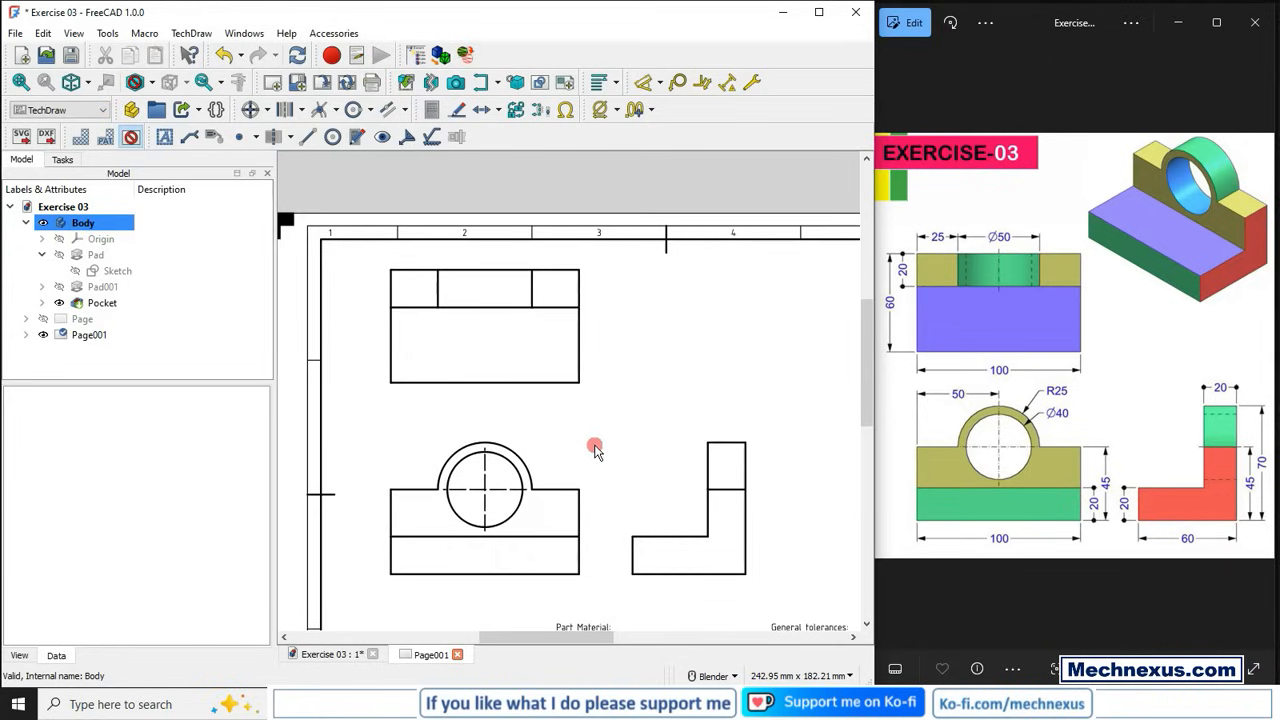
{"action": "scroll", "coordinate": [595, 450], "scroll_direction": "down", "scroll_amount": 1}
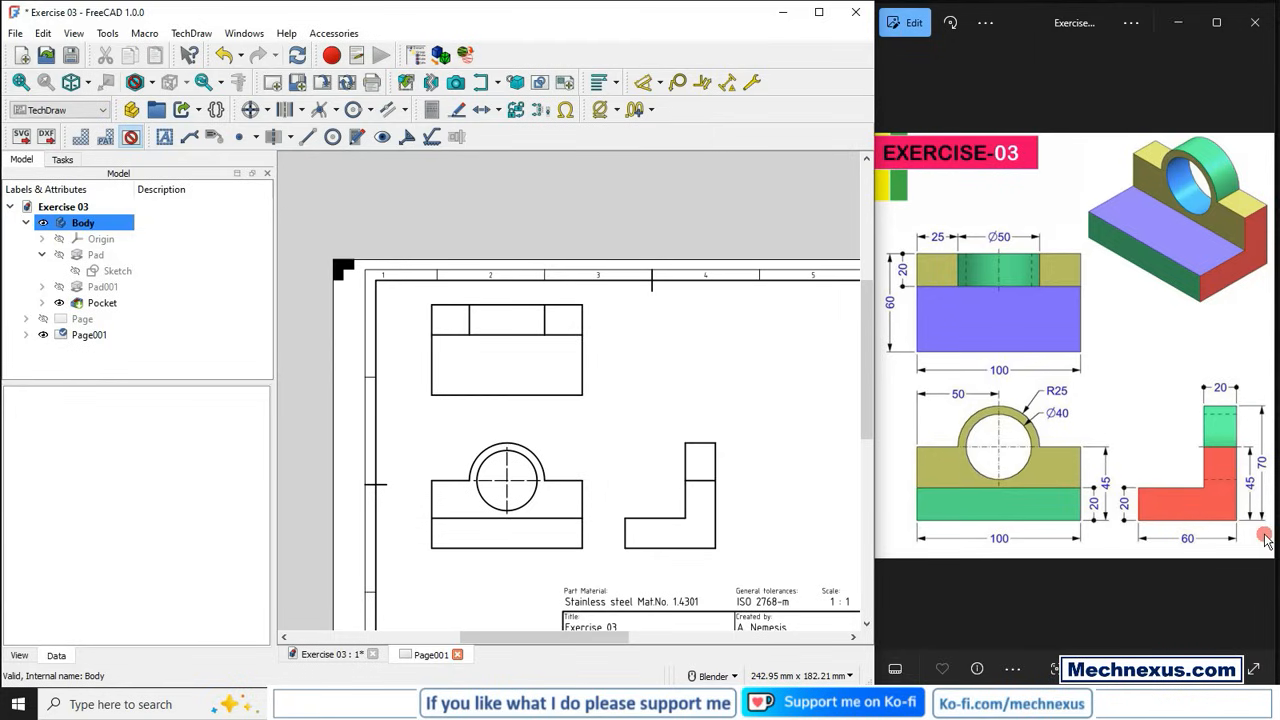
{"action": "scroll", "coordinate": [794, 522], "scroll_direction": "up", "scroll_amount": 1}
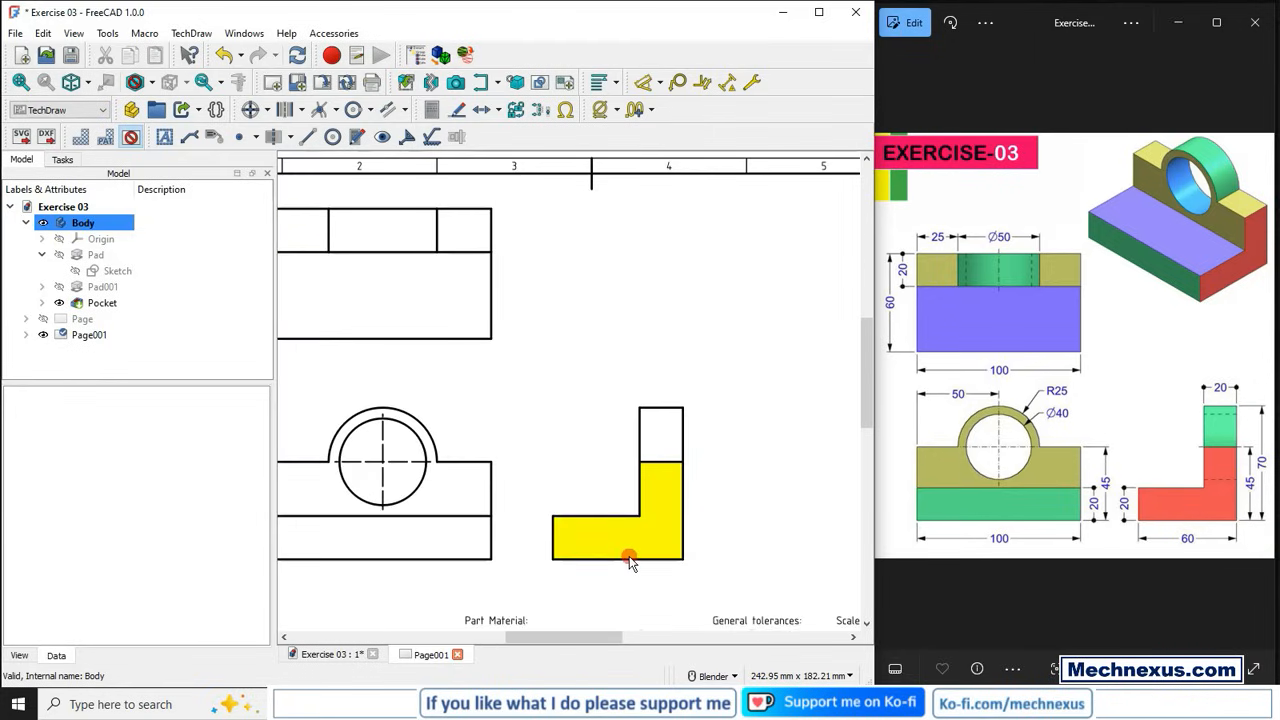
{"action": "left_click", "coordinate": [630, 559]}
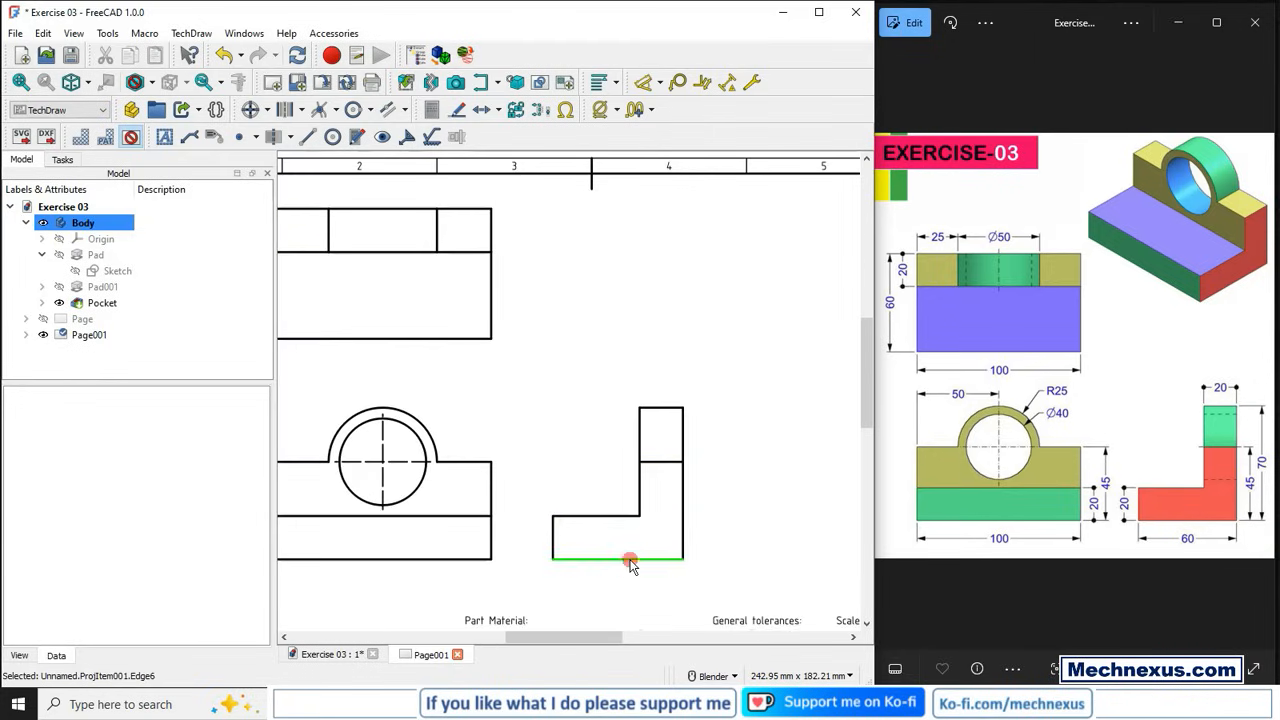
{"action": "left_click", "coordinate": [670, 409], "text": "ctrl"}
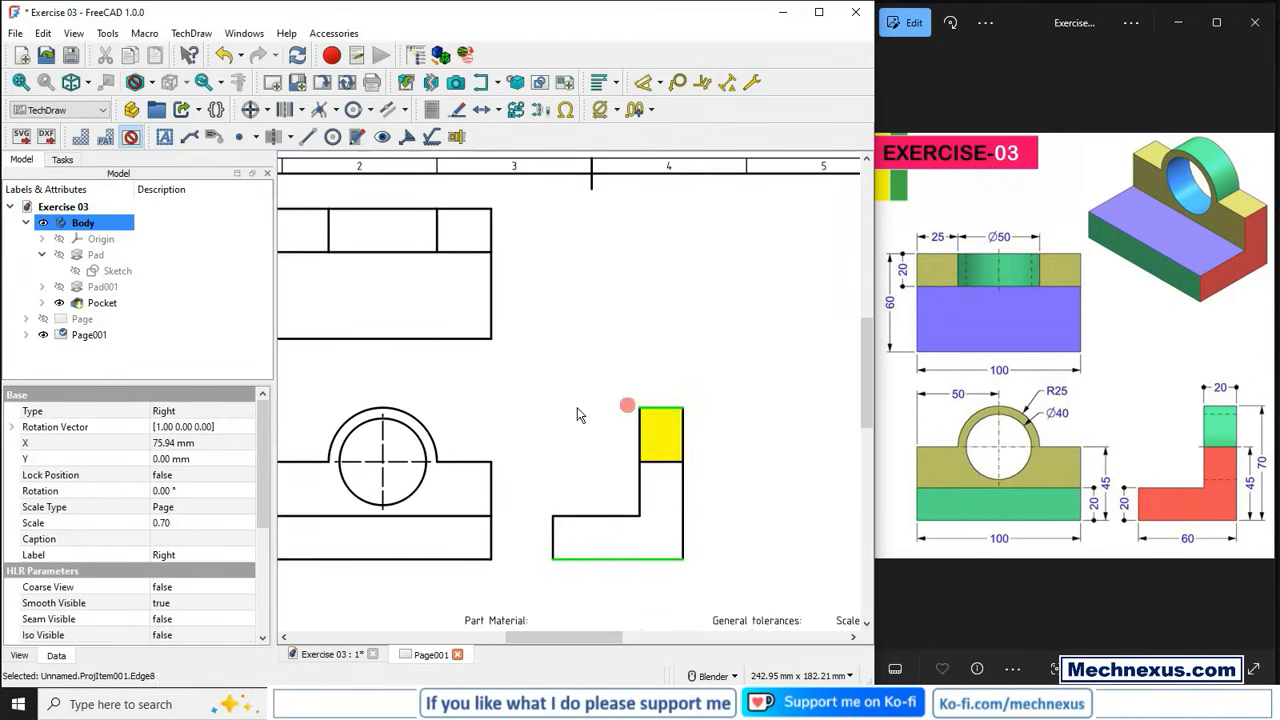
{"action": "left_click", "coordinate": [659, 83]}
{"action": "left_click", "coordinate": [711, 166]}
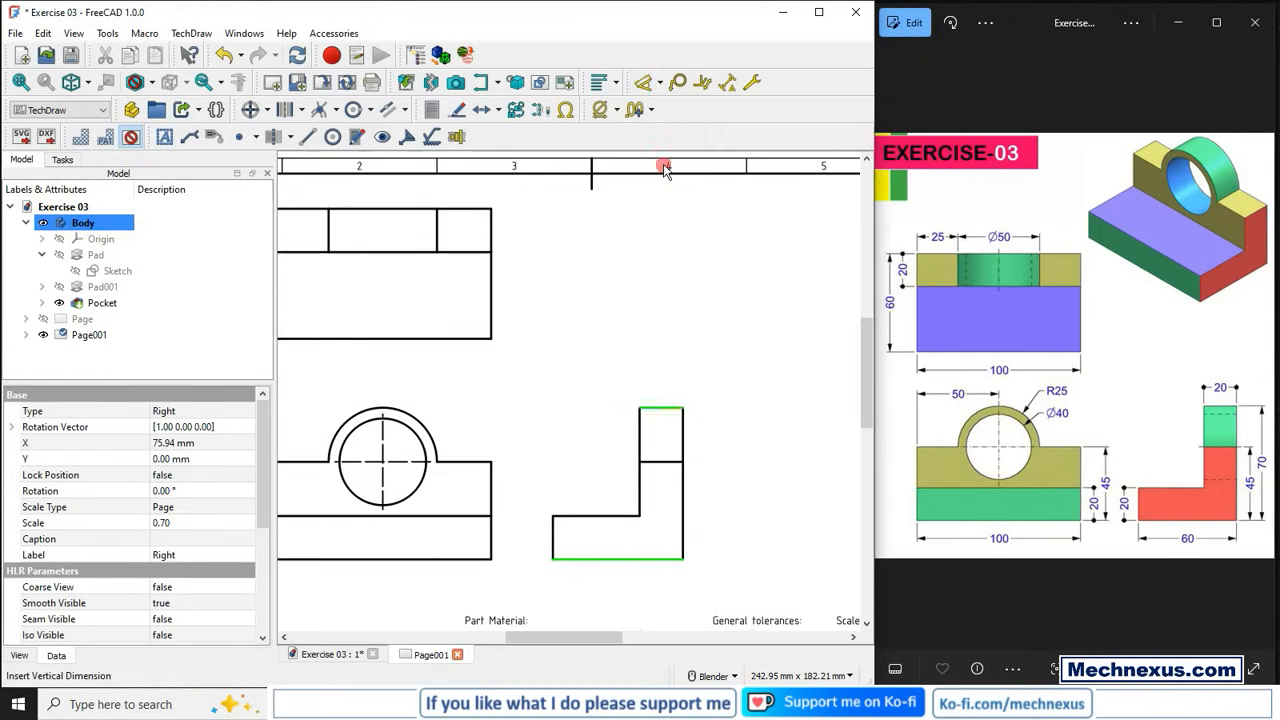
{"action": "left_click", "coordinate": [710, 377]}
{"action": "left_click_drag", "start_coordinate": [684, 485], "coordinate": [723, 484]}
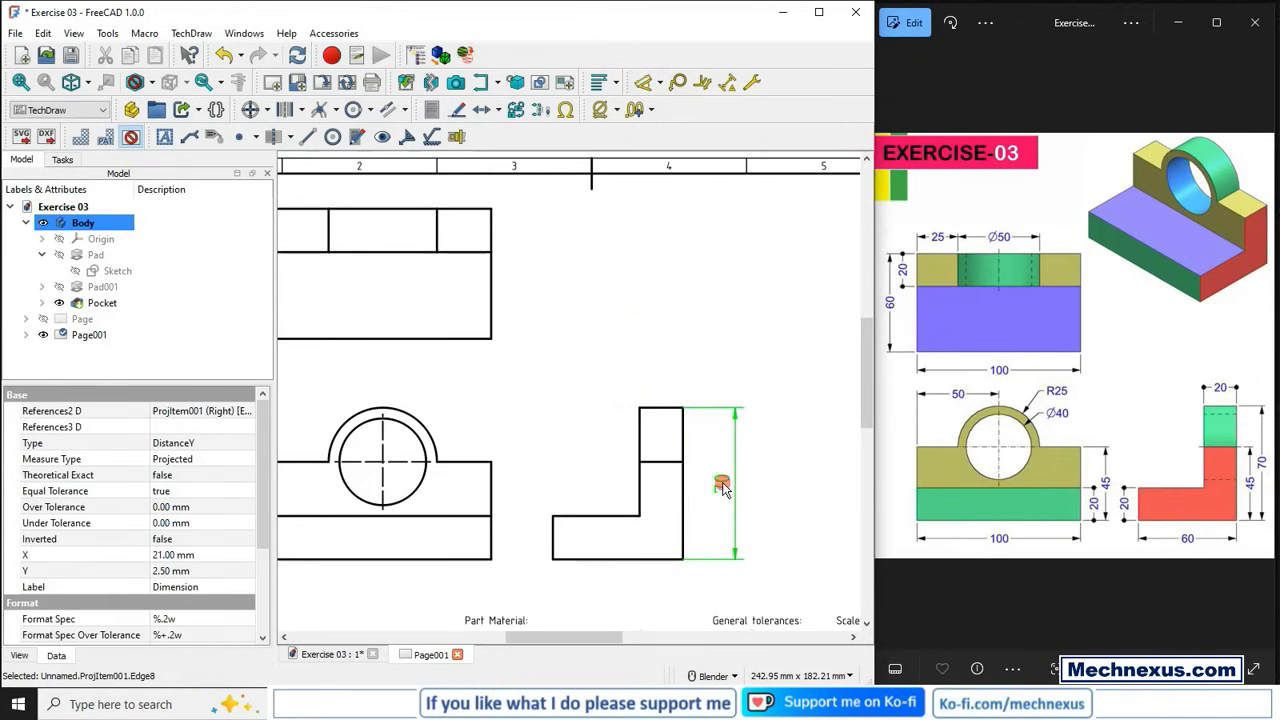
{"action": "left_click", "coordinate": [773, 507]}
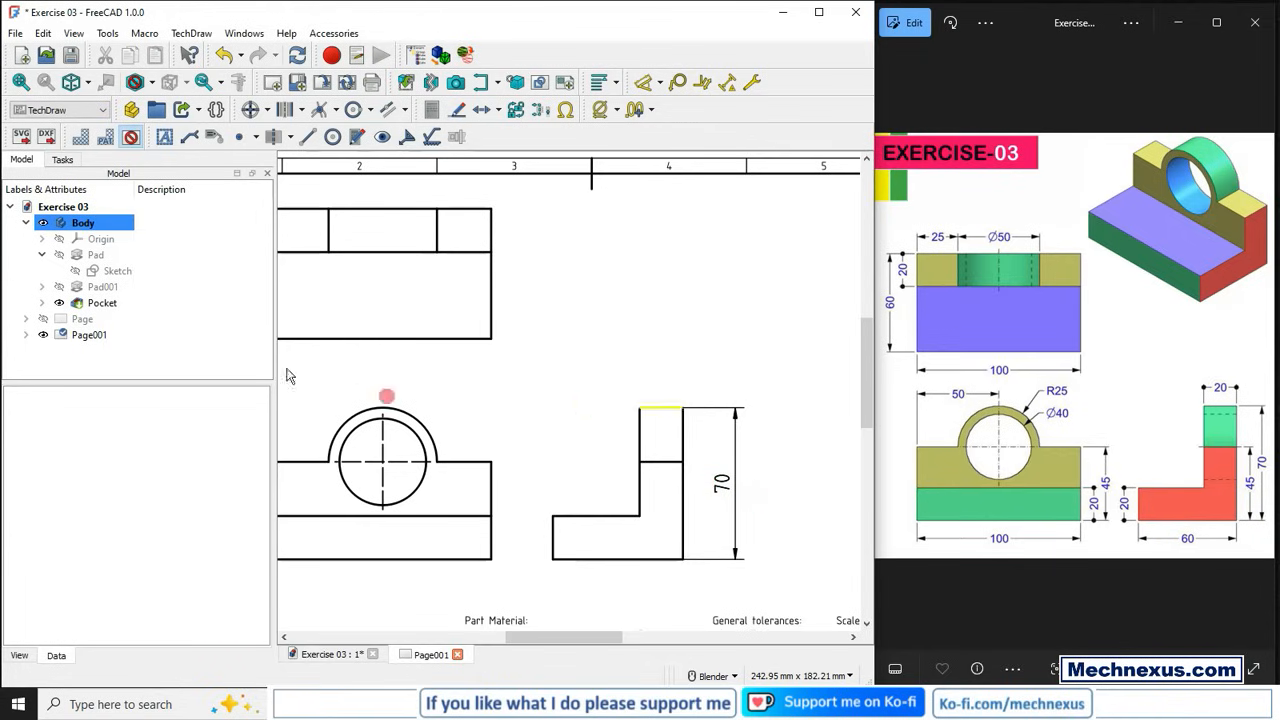
- Review the TechDraw dimension preferences for font size and arrow size without changing them
{"action": "left_click", "coordinate": [44, 36]}
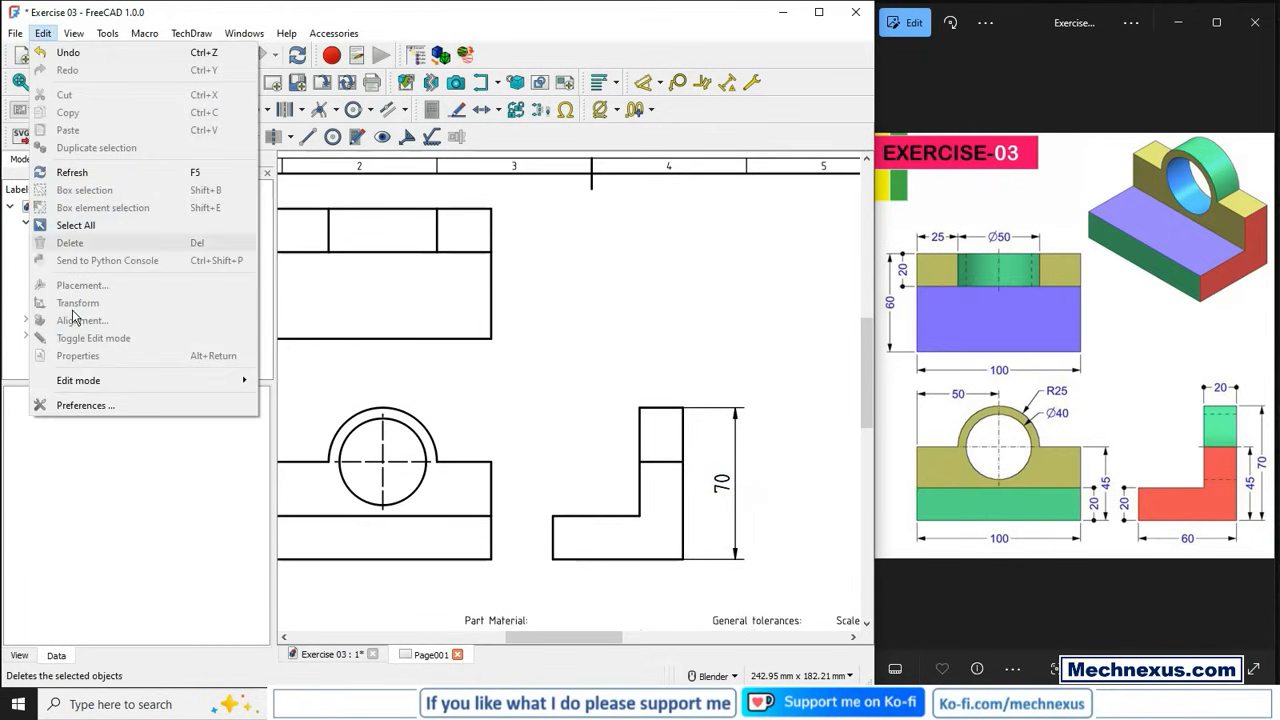
{"action": "left_click", "coordinate": [70, 405]}
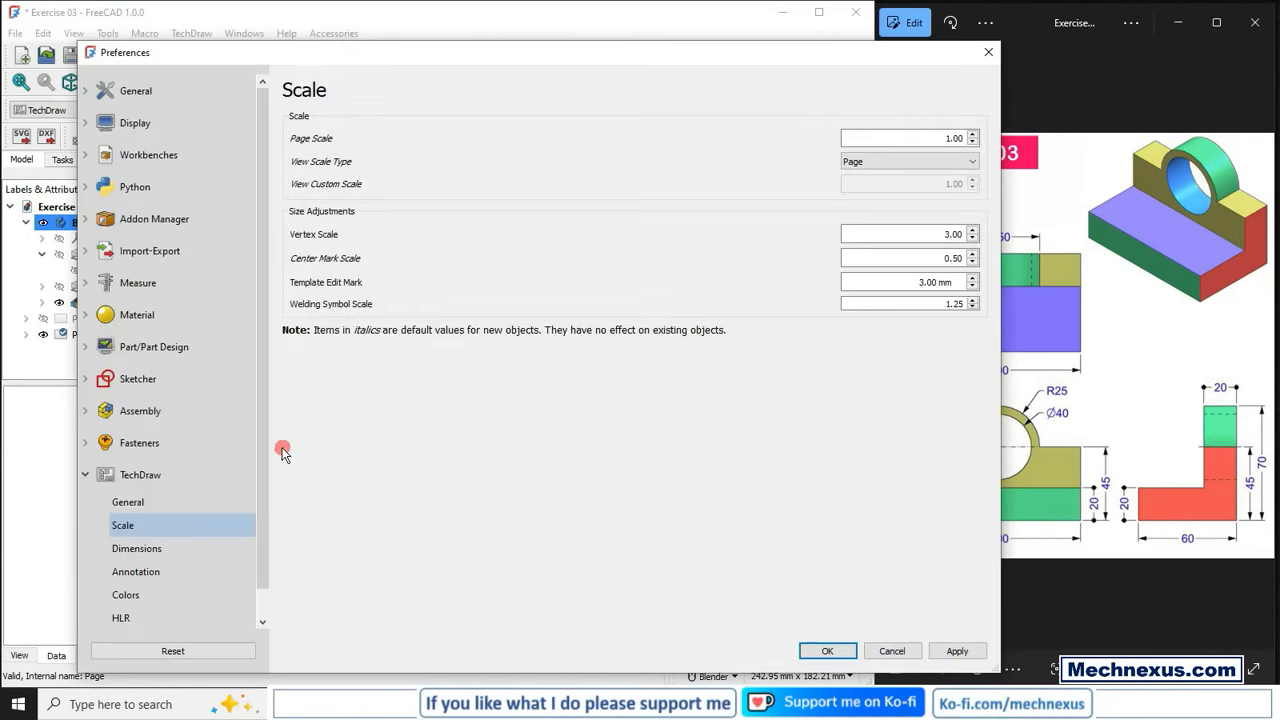
{"action": "left_click", "coordinate": [155, 548]}
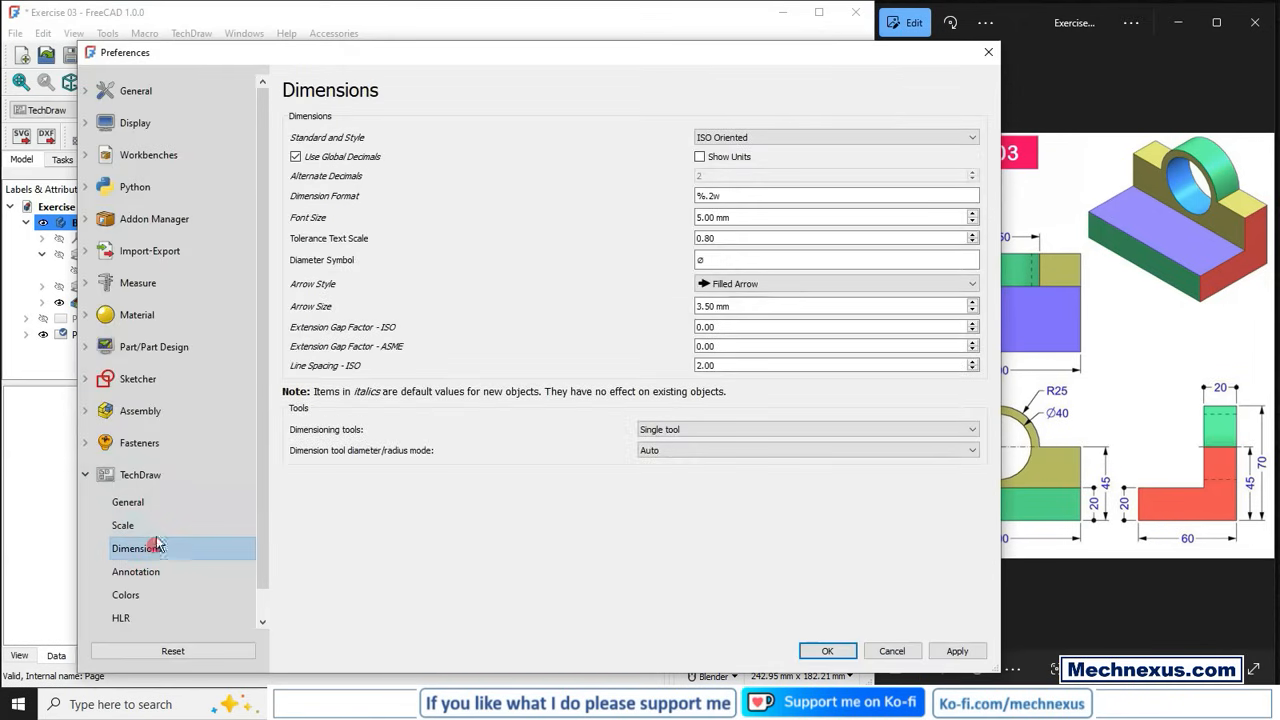
{"action": "left_click", "coordinate": [710, 306]}
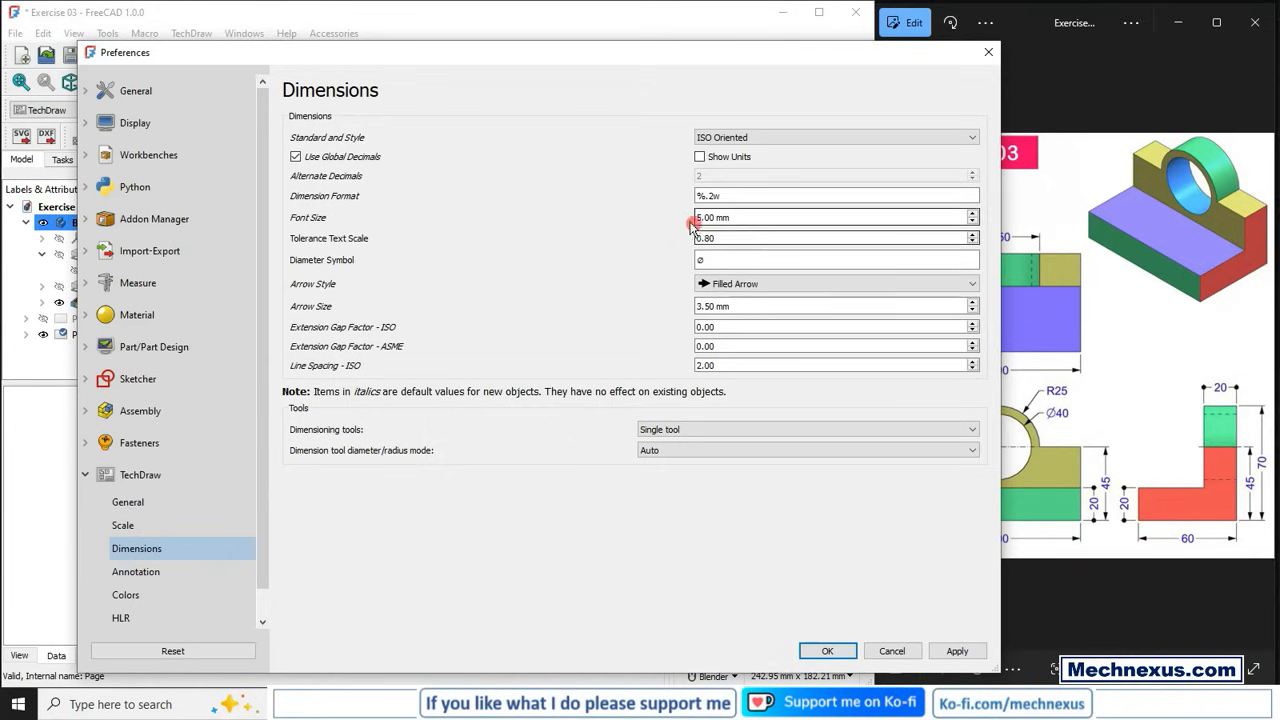
{"action": "left_click", "coordinate": [988, 54]}
{"action": "left_click", "coordinate": [753, 397]}
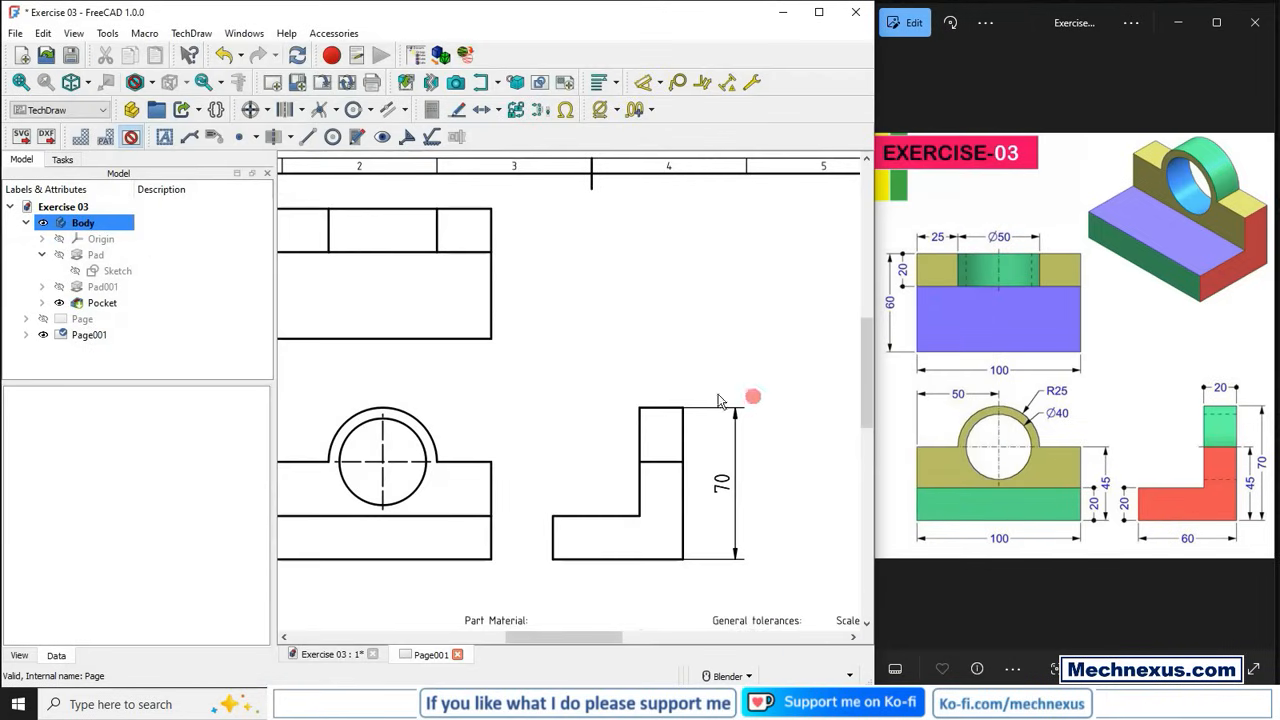
- Add a horizontal dimension for the right view's overall base width and place it below the view
{"action": "left_click", "coordinate": [618, 559]}
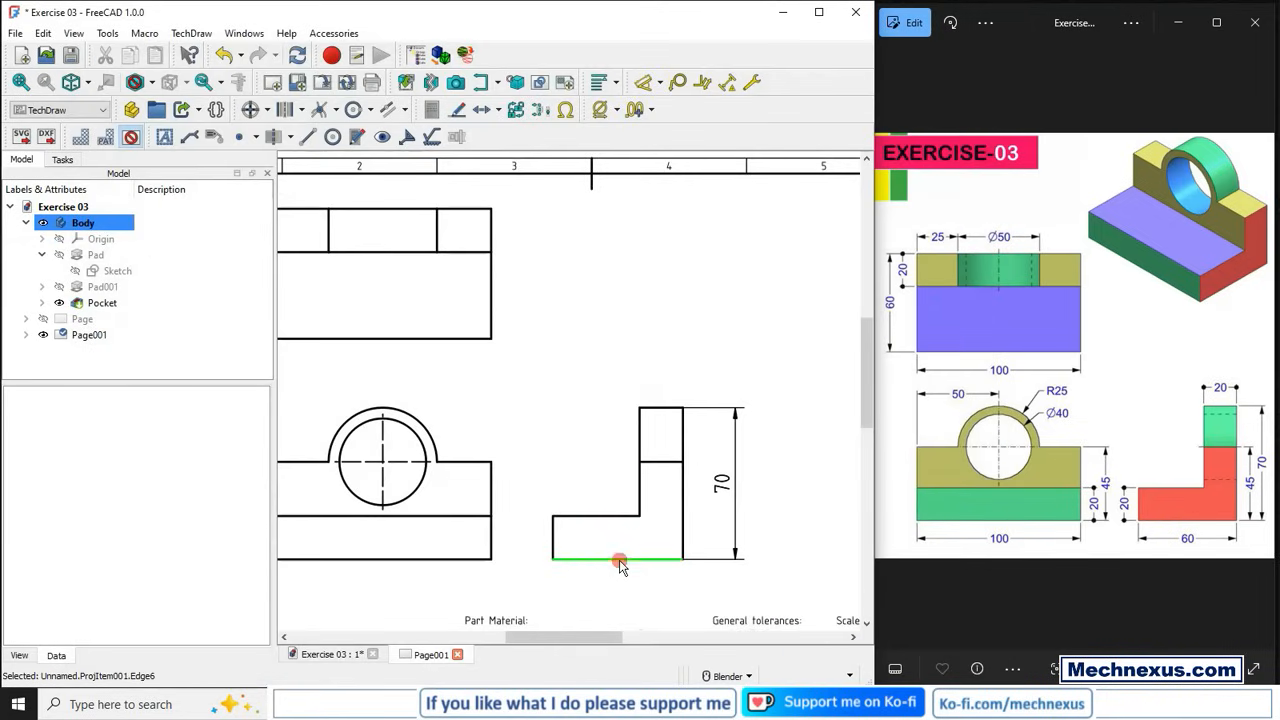
{"action": "left_click", "coordinate": [659, 82]}
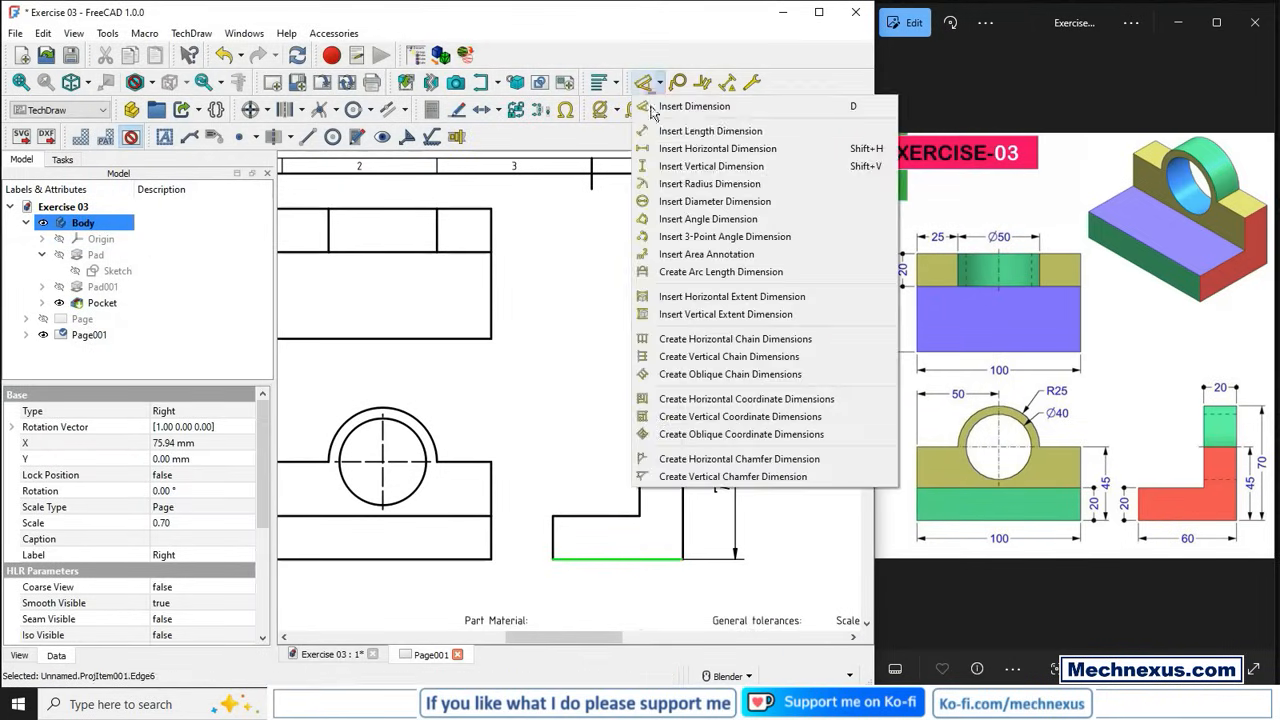
{"action": "left_click", "coordinate": [716, 148]}
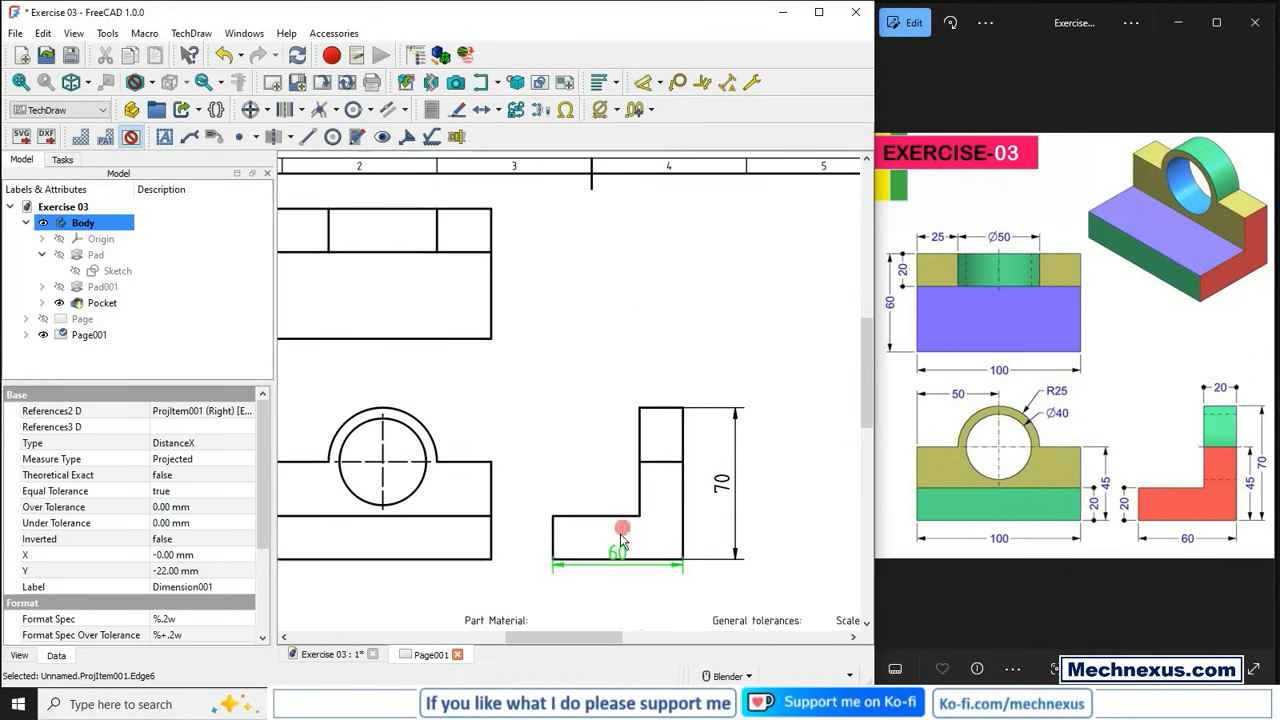
{"action": "left_click_drag", "start_coordinate": [609, 549], "coordinate": [617, 588]}
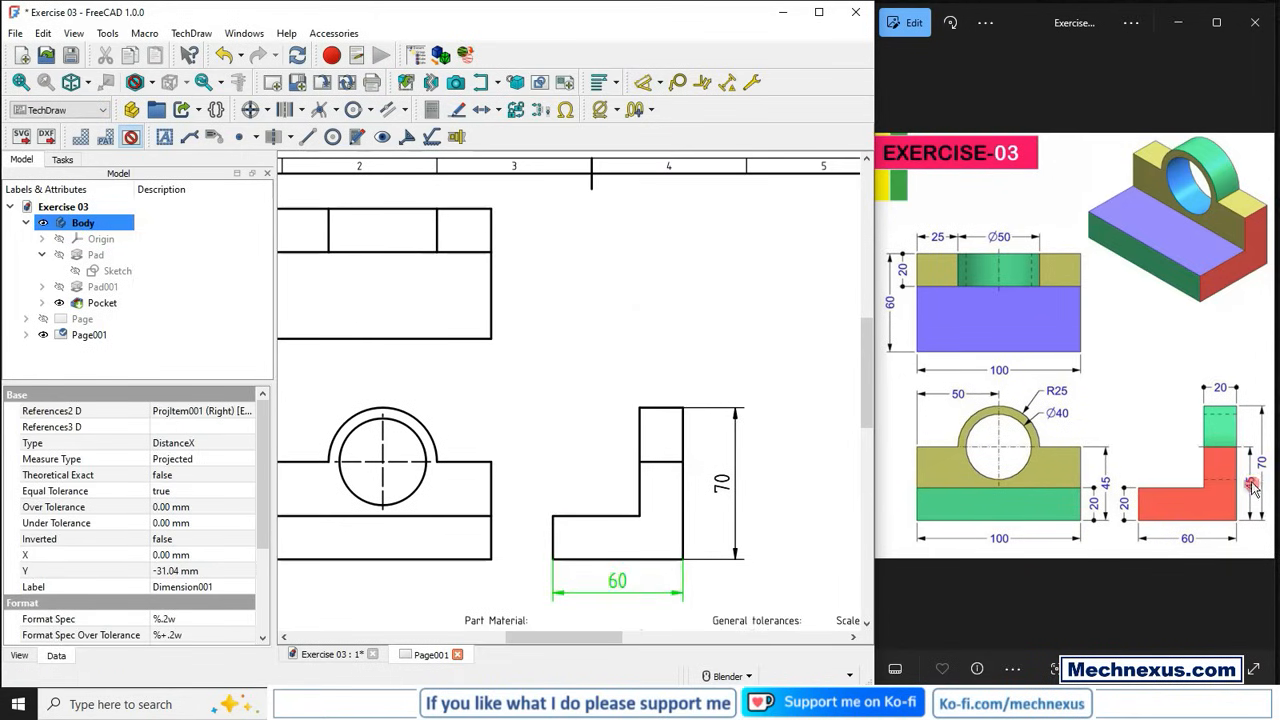
- Move the right view's overall-height dimension farther out and add a vertical dimension between the base and the upright's middle edge inside it
{"action": "left_click_drag", "start_coordinate": [722, 482], "coordinate": [742, 485]}
{"action": "left_click", "coordinate": [718, 512]}
{"action": "left_click", "coordinate": [662, 462]}
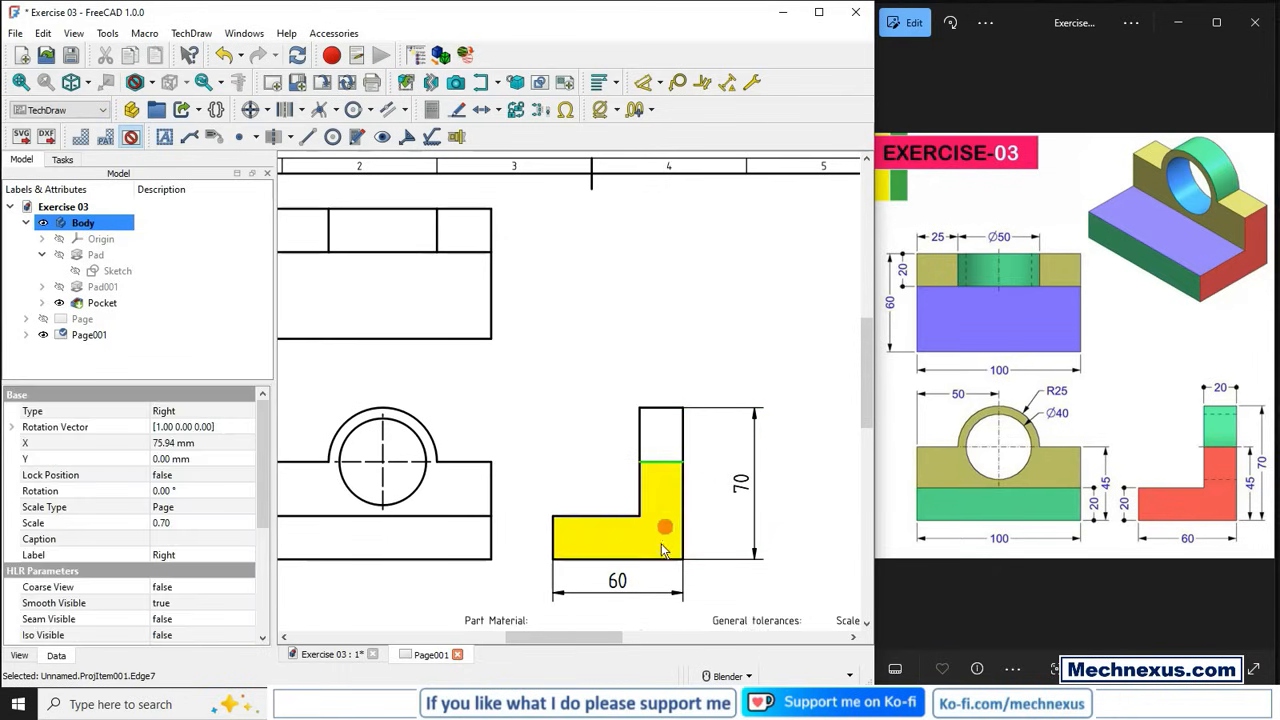
{"action": "left_click", "coordinate": [658, 560]}
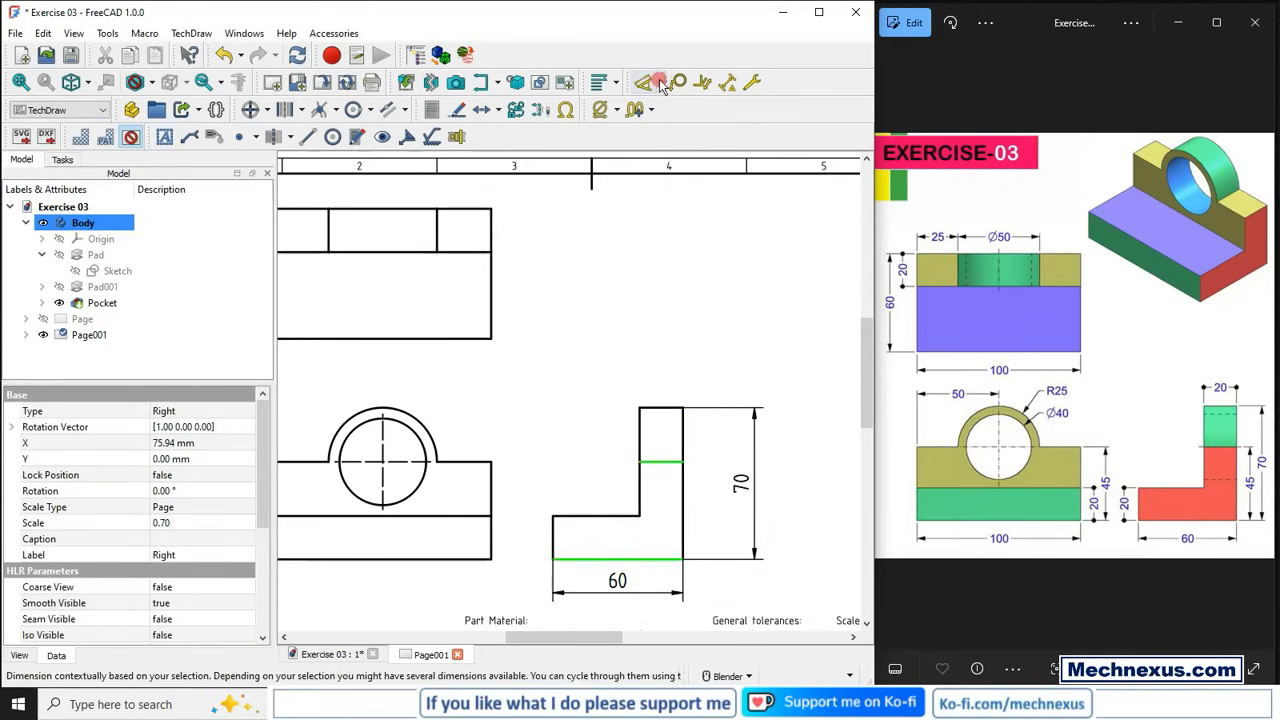
{"action": "left_click", "coordinate": [659, 82]}
{"action": "left_click", "coordinate": [705, 166]}
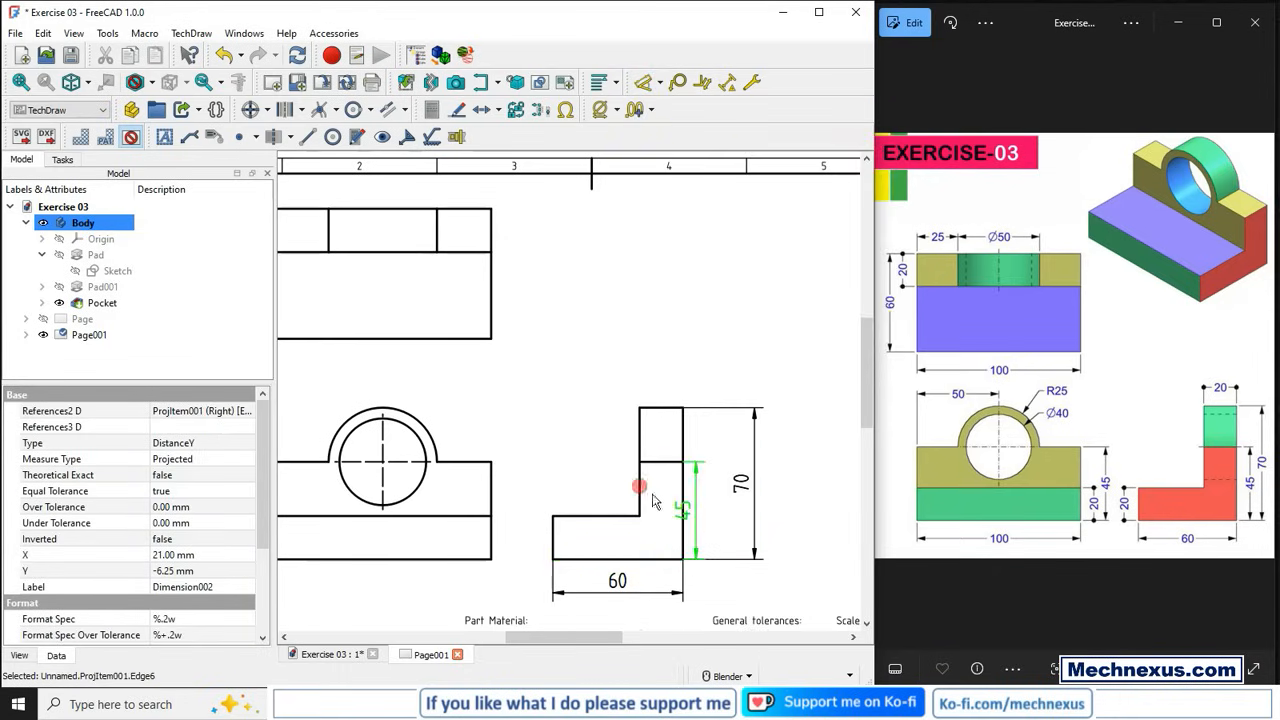
{"action": "left_click_drag", "start_coordinate": [685, 514], "coordinate": [709, 512]}
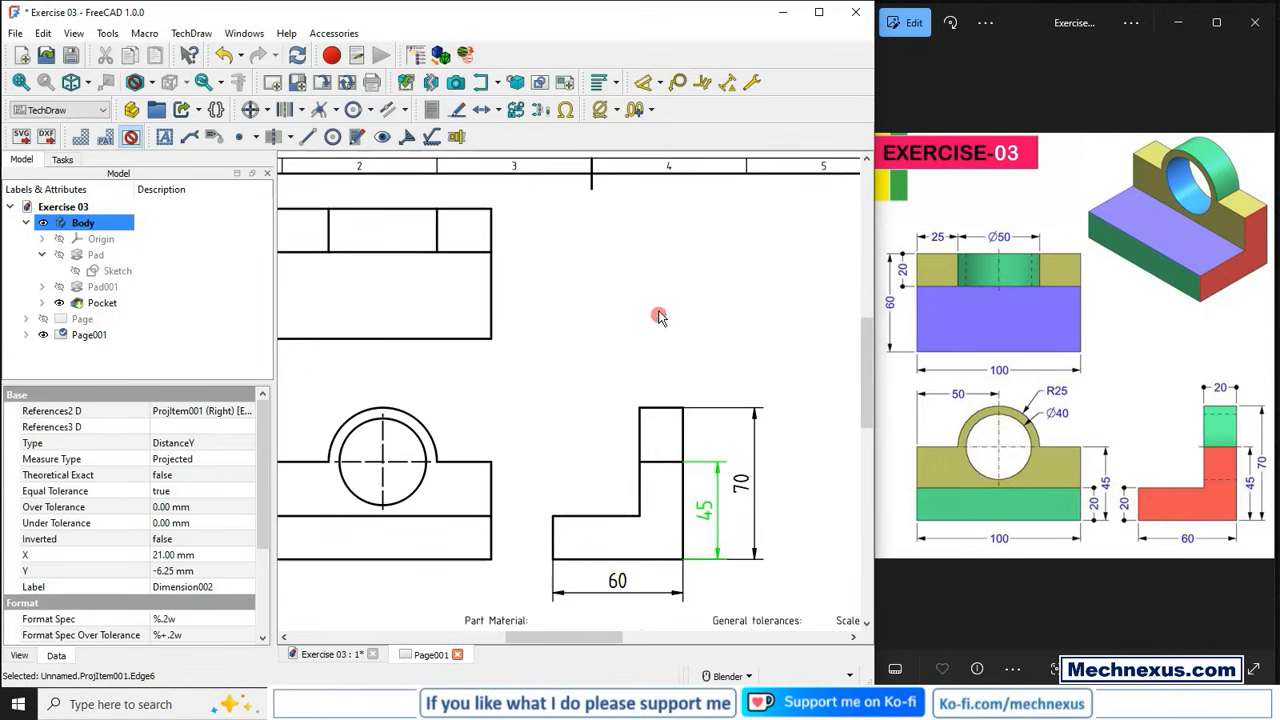
- Add a horizontal dimension for the upright's thickness in the right view and place it above the top edge
{"action": "left_click", "coordinate": [667, 408]}
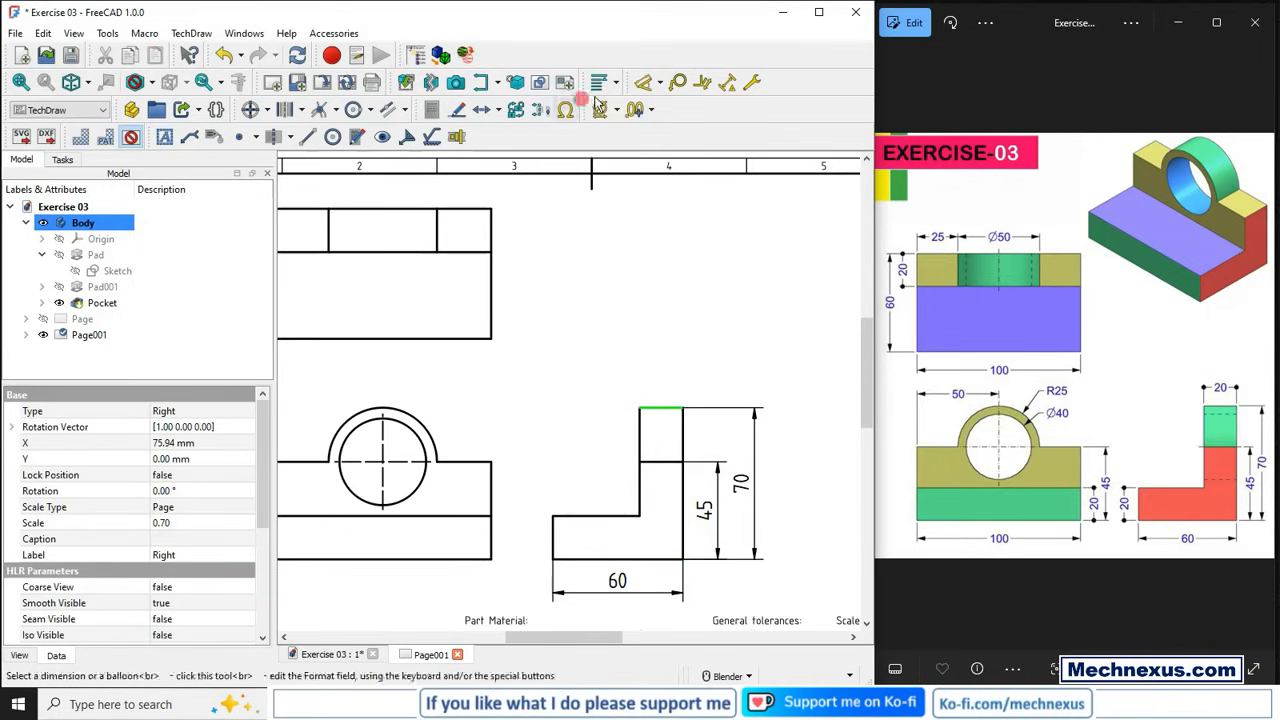
{"action": "left_click", "coordinate": [660, 83]}
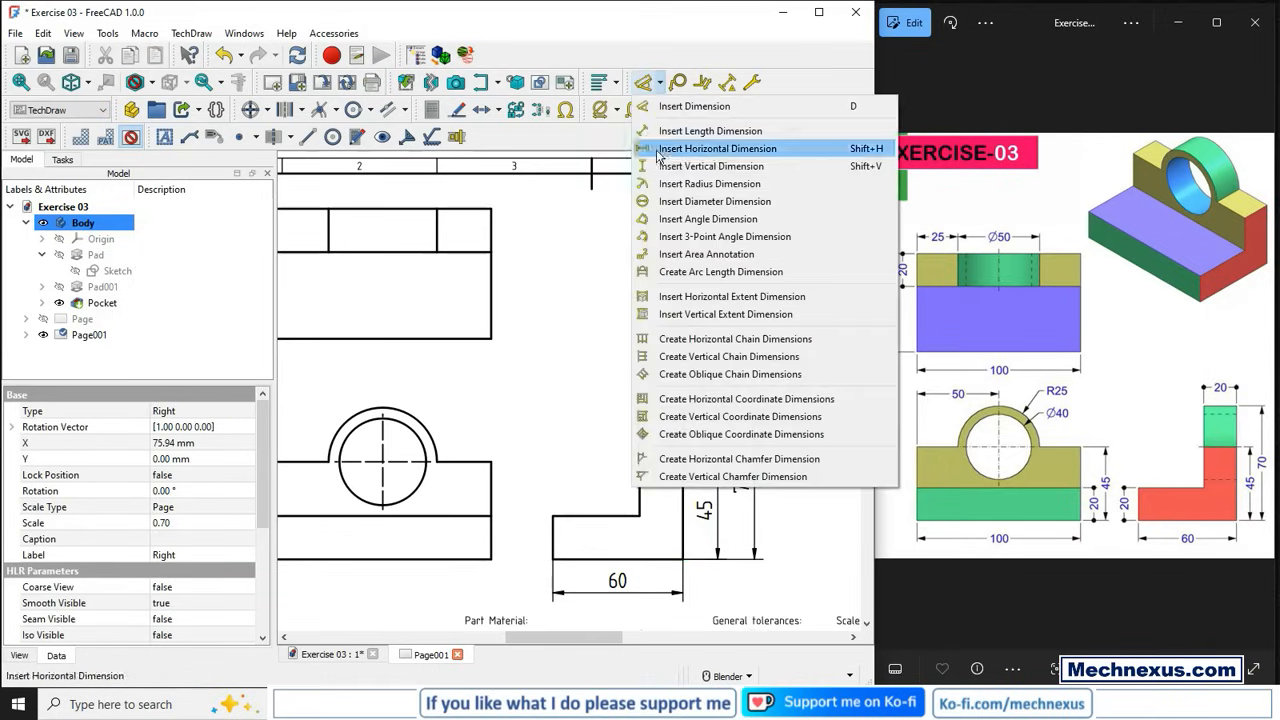
{"action": "left_click", "coordinate": [680, 147]}
{"action": "left_click_drag", "start_coordinate": [672, 405], "coordinate": [620, 378]}
{"action": "left_click", "coordinate": [757, 377]}
- Add a vertical dimension for the base's thickness and place it to the left of the right view
{"action": "scroll", "coordinate": [757, 377], "scroll_direction": "down", "scroll_amount": 2}
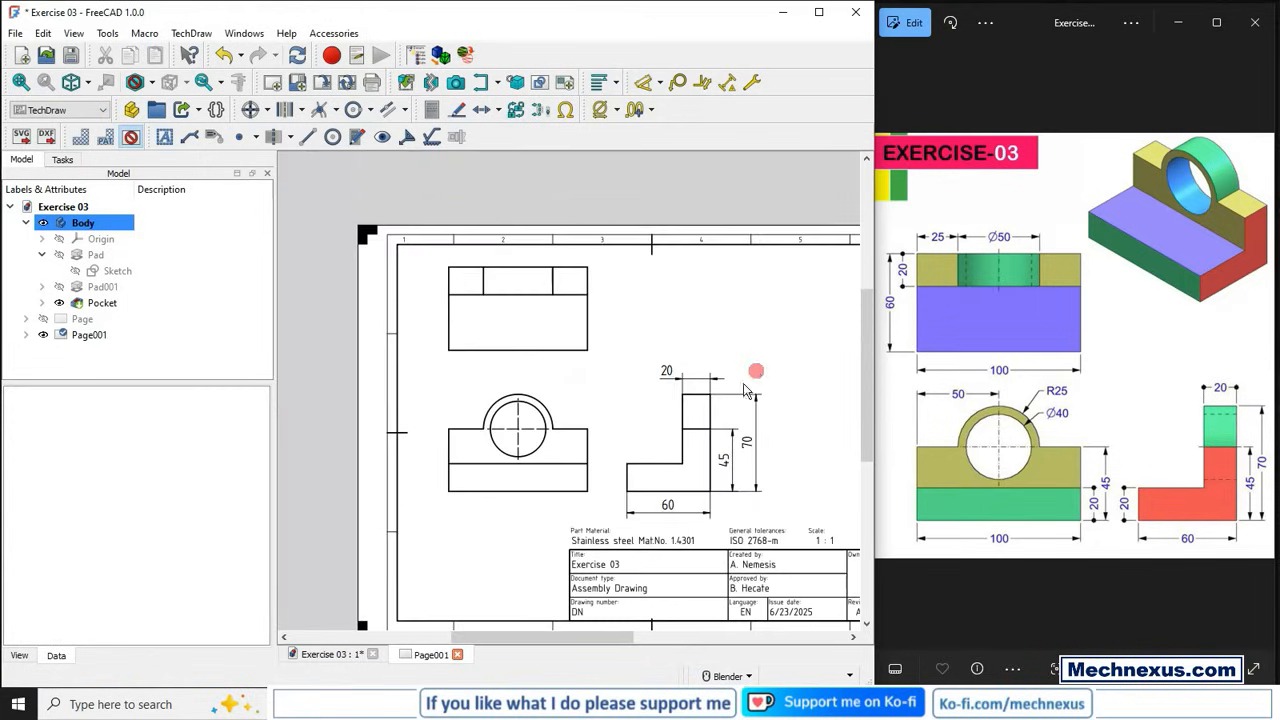
{"action": "scroll", "coordinate": [643, 480], "scroll_direction": "up", "scroll_amount": 1}
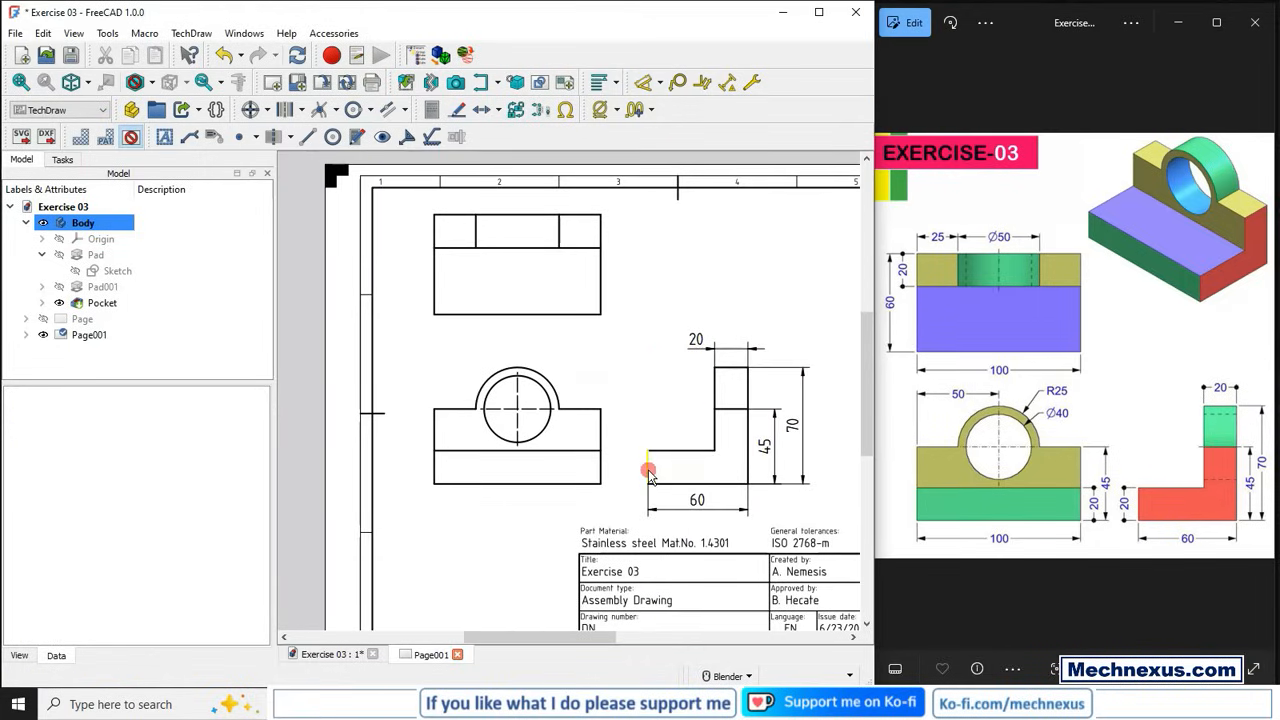
{"action": "left_click", "coordinate": [647, 468]}
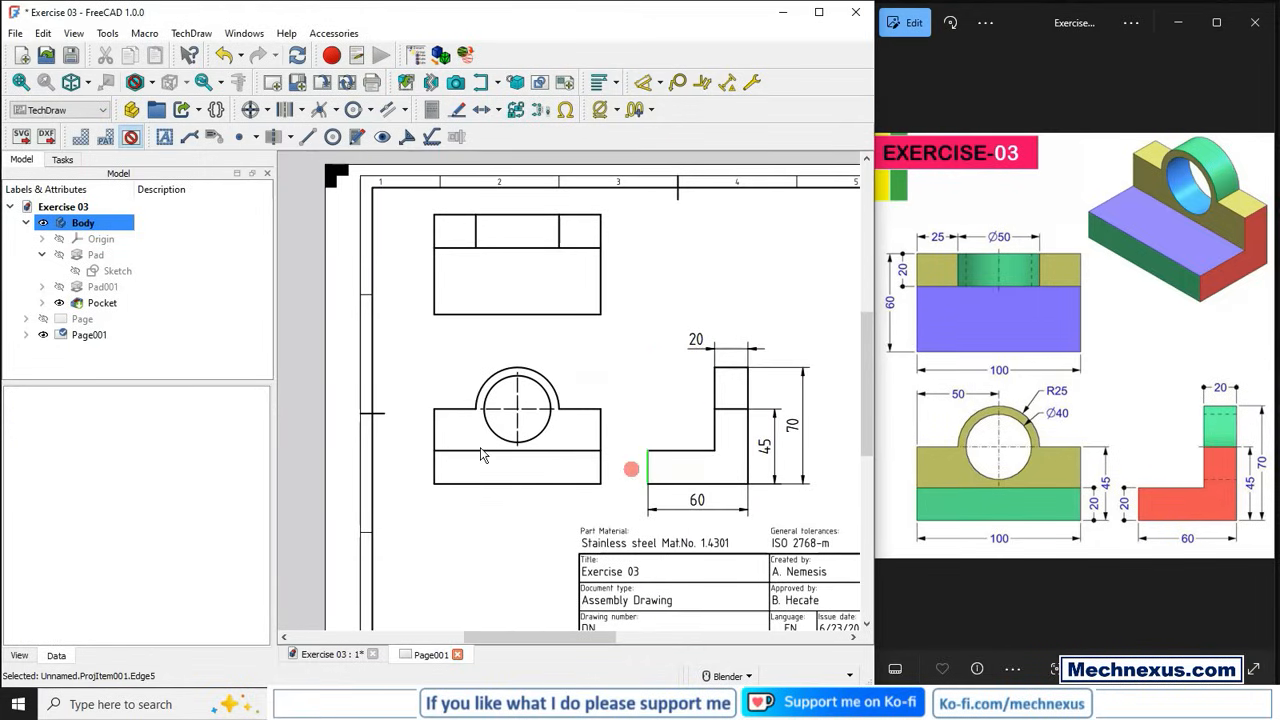
{"action": "left_click", "coordinate": [643, 82]}
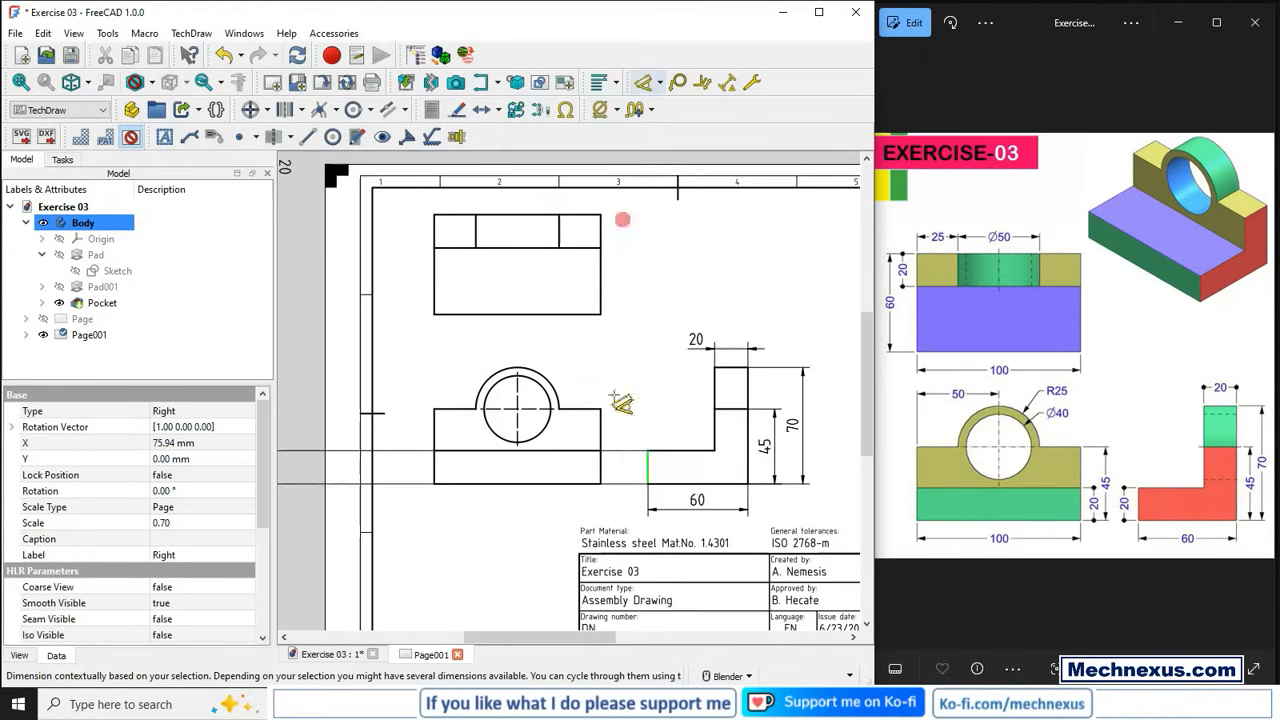
{"action": "left_click", "coordinate": [620, 456]}
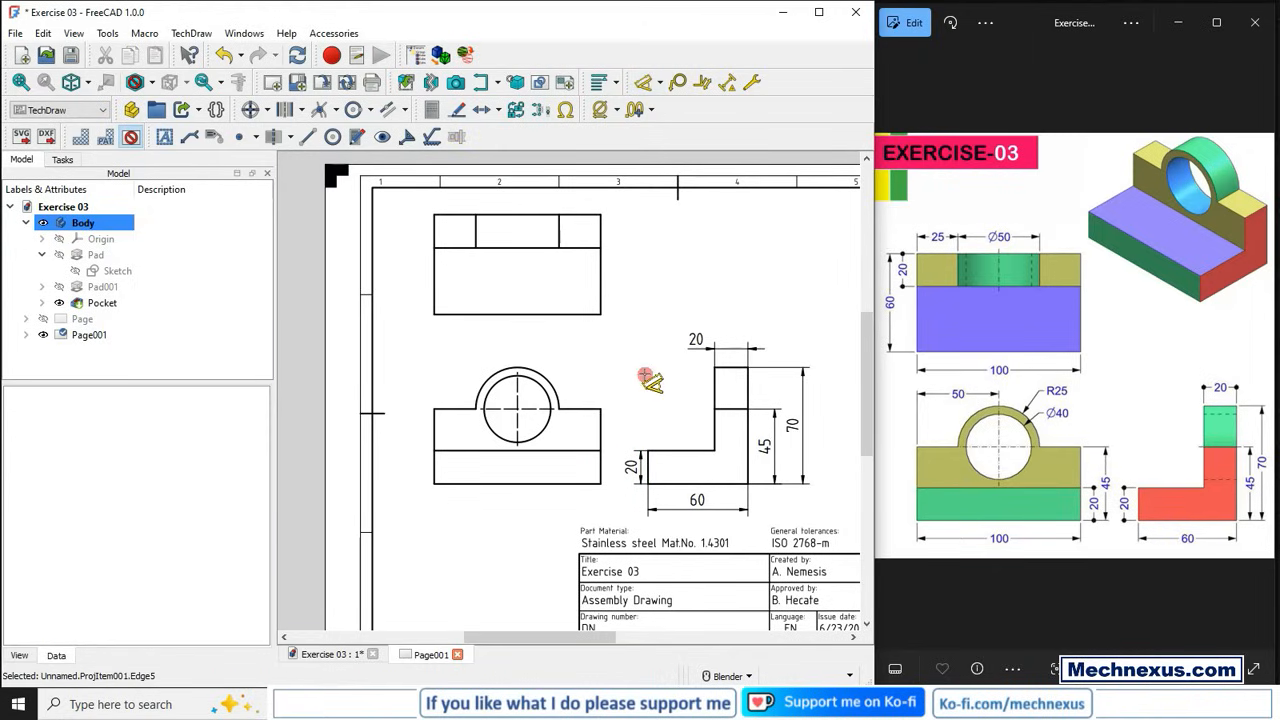
{"action": "scroll", "coordinate": [648, 376], "scroll_direction": "down", "scroll_amount": 2}
{"action": "key", "text": "Escape"}
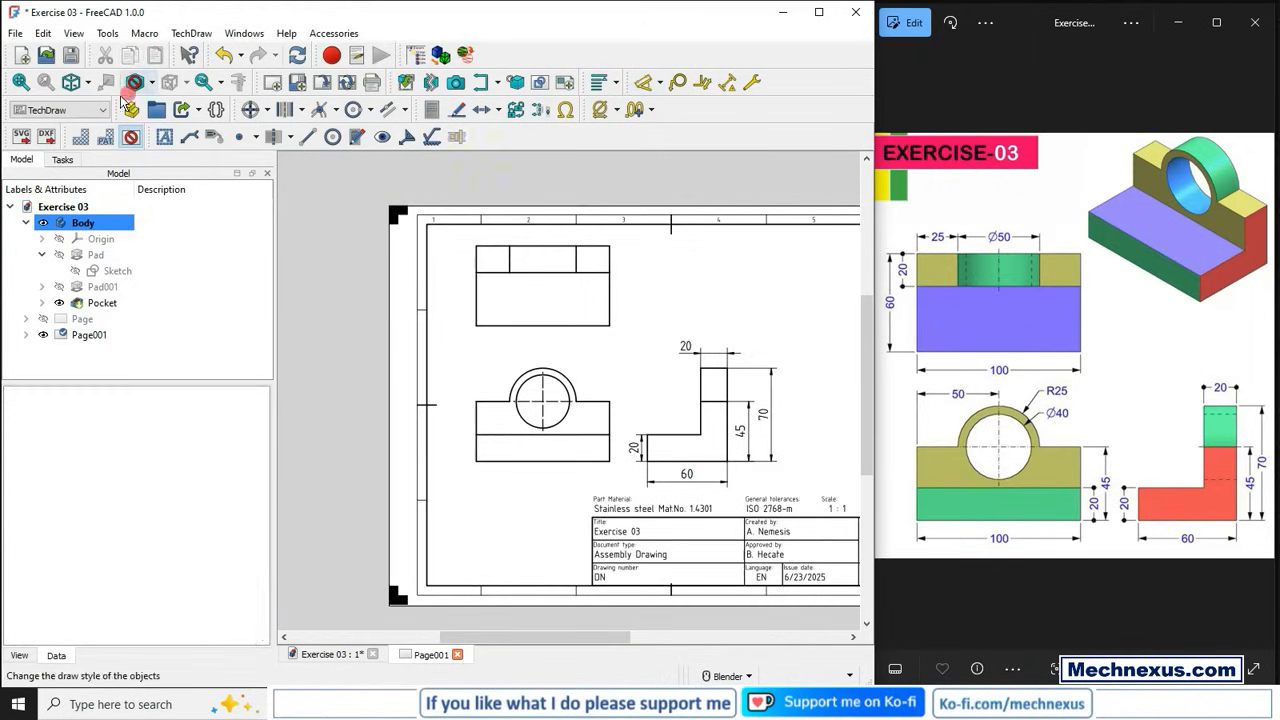
- Turn on the view frames, shift the projection group slightly left, and move the Right view farther from the Front view
{"action": "left_click", "coordinate": [130, 136]}
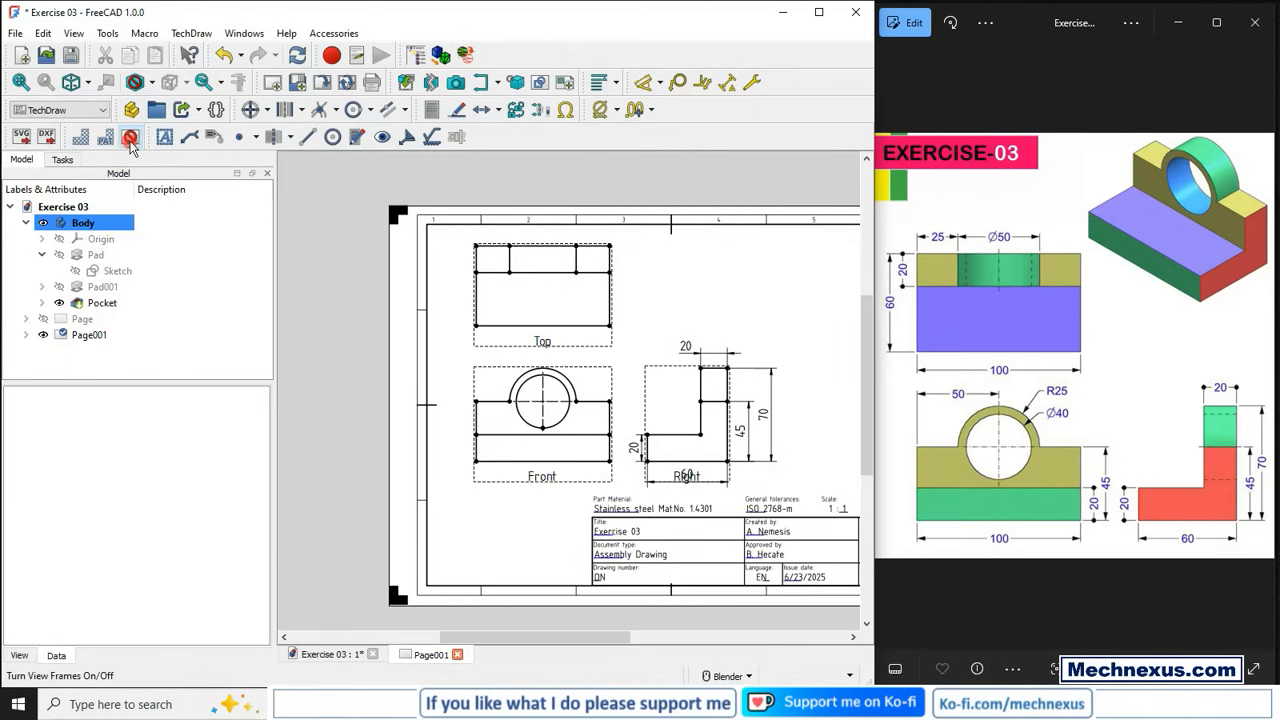
{"action": "left_click", "coordinate": [553, 485]}
{"action": "left_click_drag", "start_coordinate": [550, 487], "coordinate": [541, 481]}
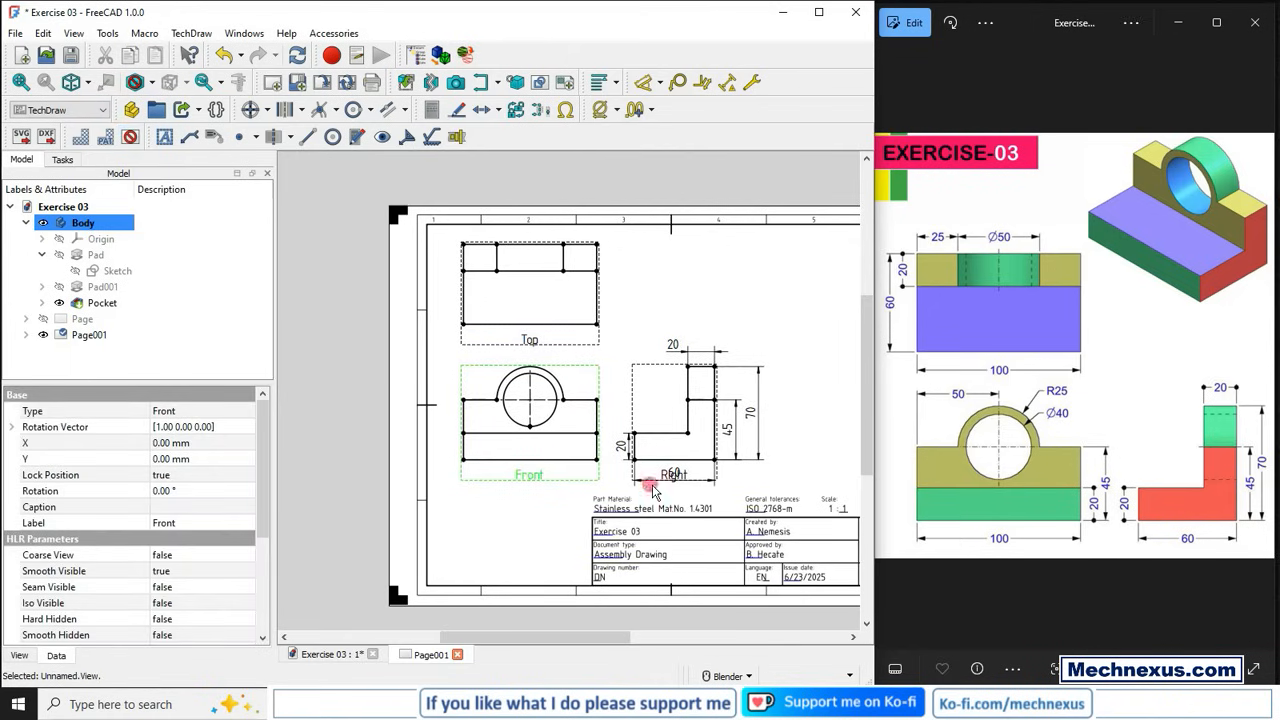
{"action": "left_click_drag", "start_coordinate": [684, 478], "coordinate": [701, 478]}
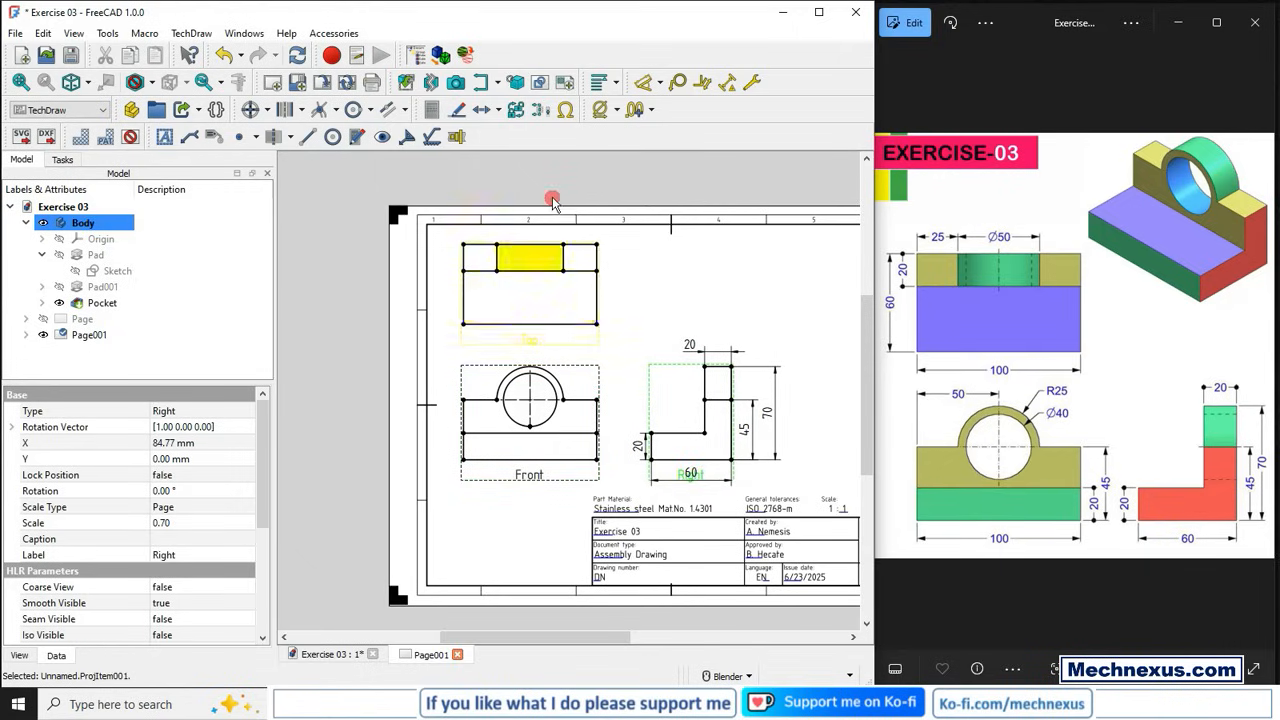
{"action": "left_click", "coordinate": [536, 487]}
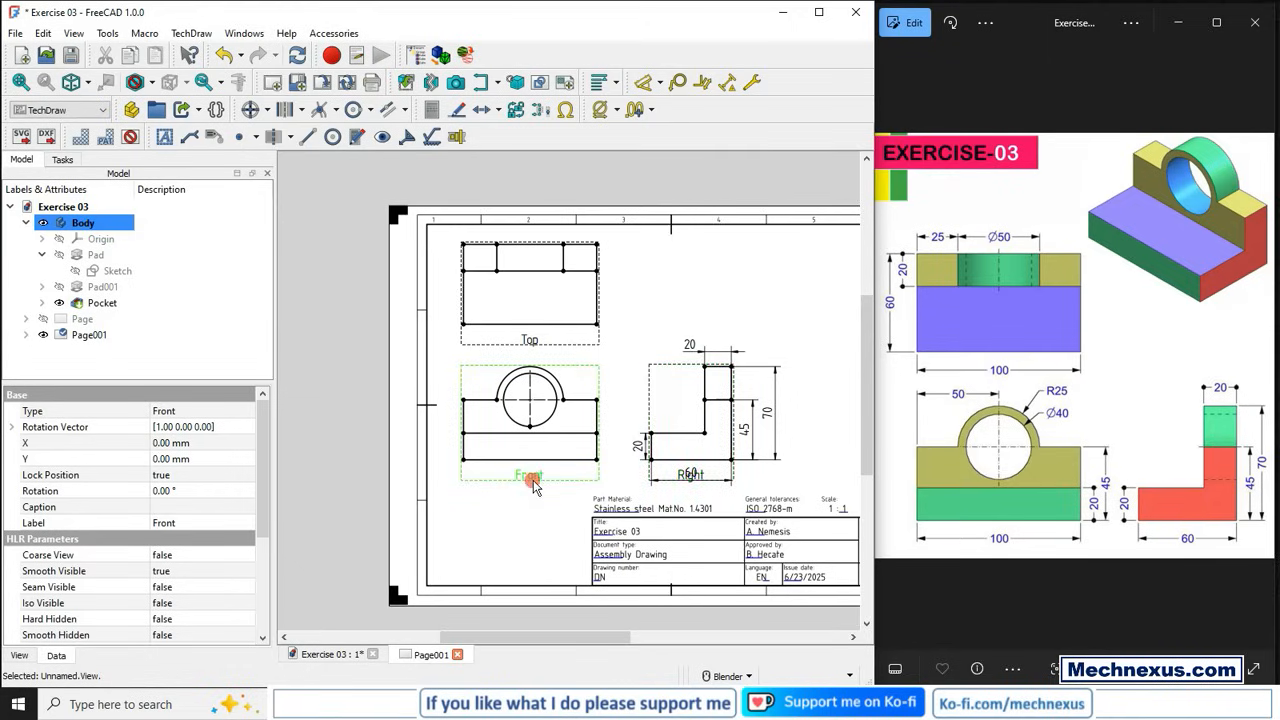
{"action": "left_click", "coordinate": [518, 513]}
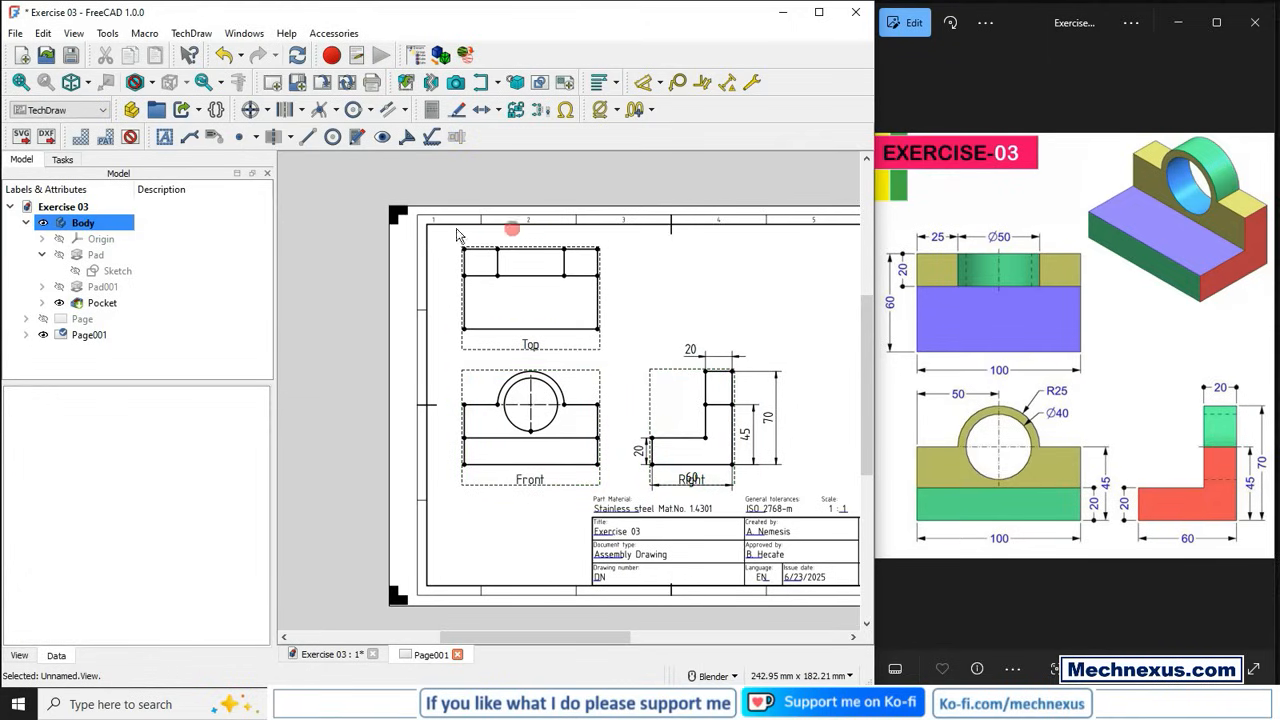
- Lock the position of the Right view
{"action": "left_click", "coordinate": [696, 581]}
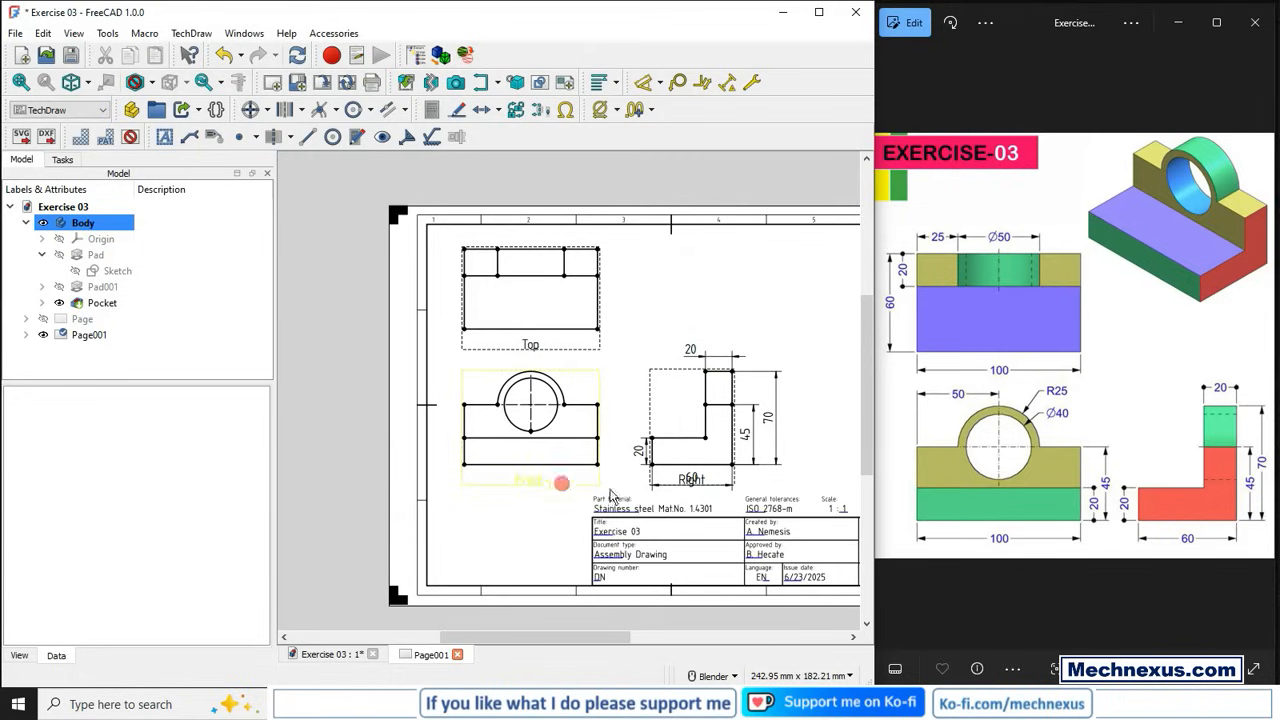
{"action": "left_click", "coordinate": [649, 378]}
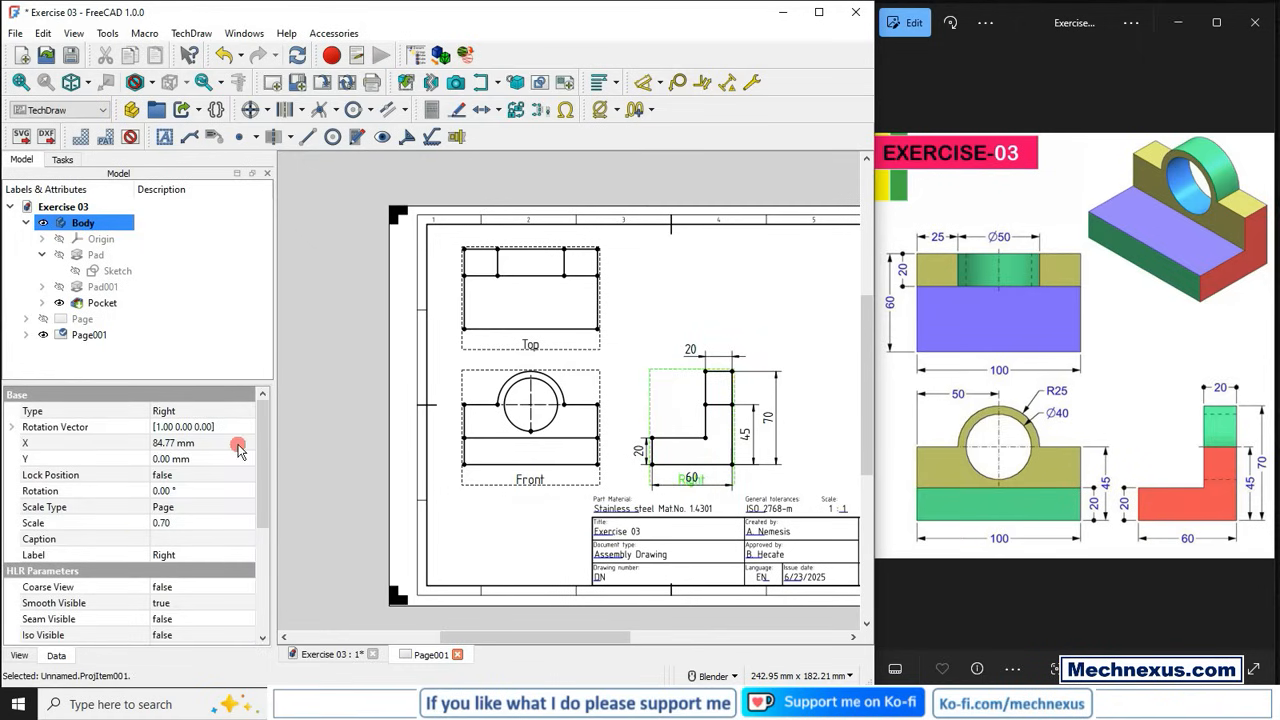
{"action": "left_click", "coordinate": [513, 113]}
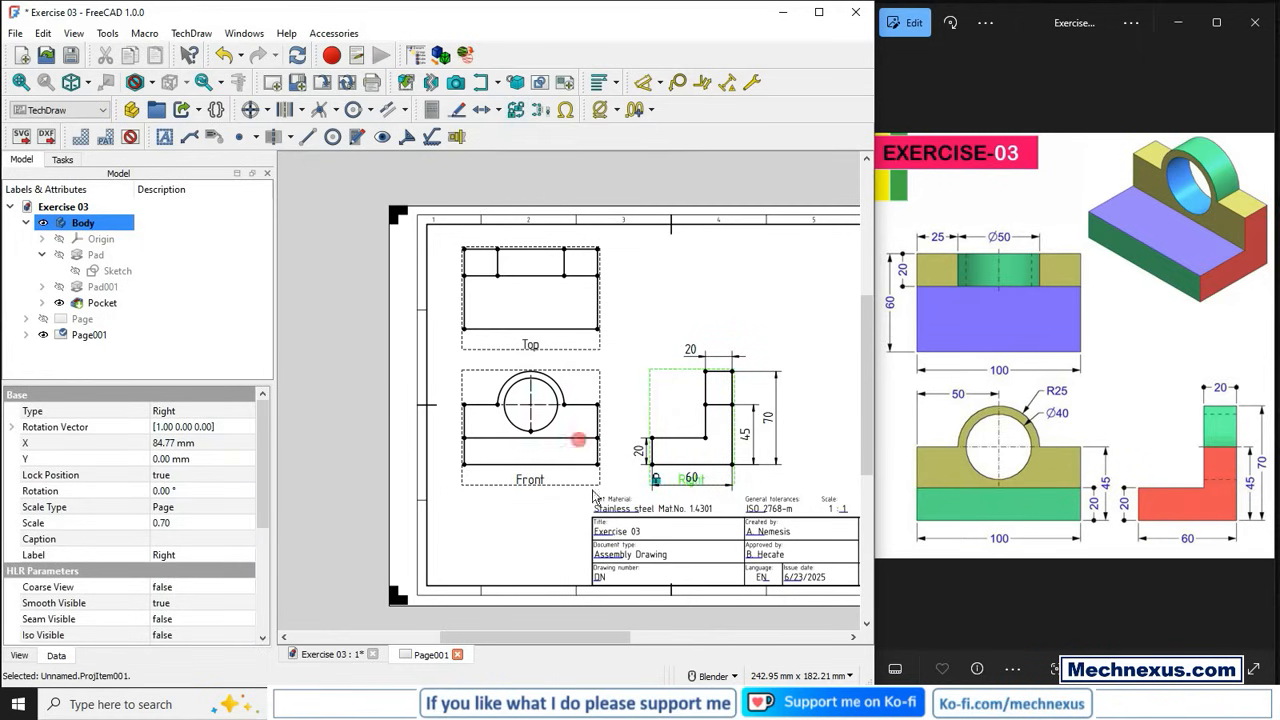
- Nudge the Top view slightly down toward the Front view and lock its position
{"action": "scroll", "coordinate": [686, 500], "scroll_direction": "up", "scroll_amount": 1}
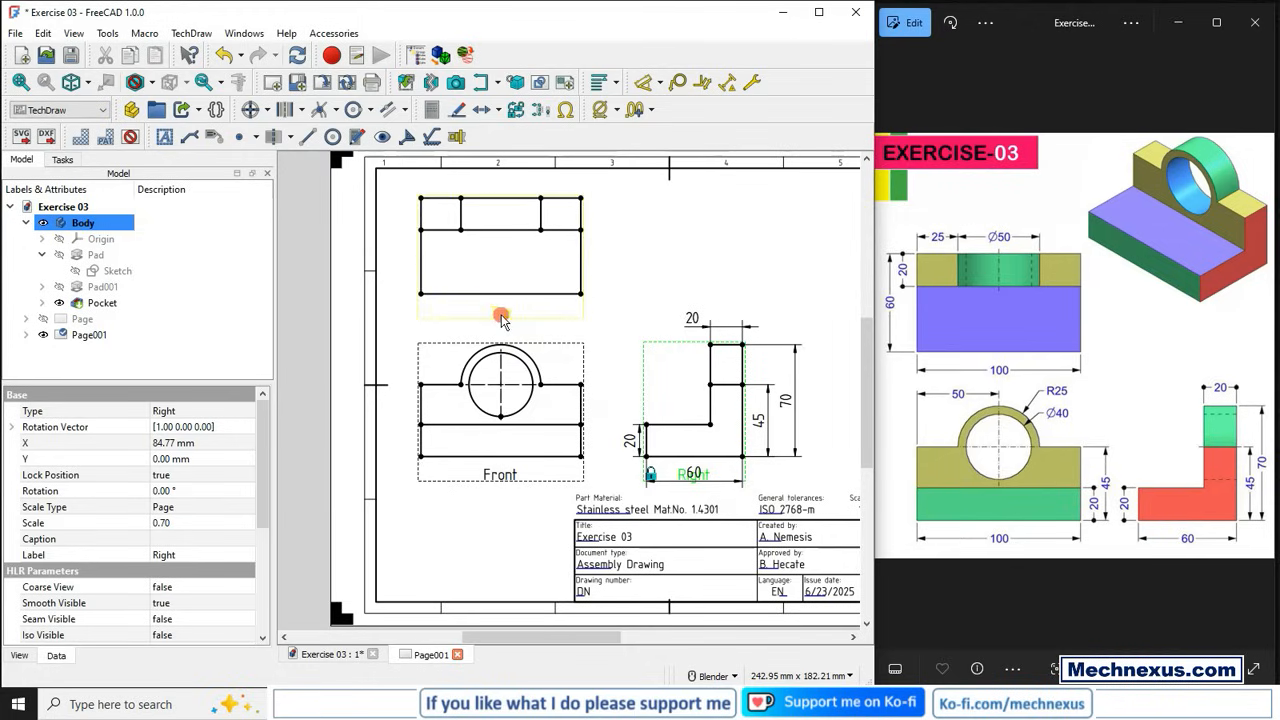
{"action": "mouse_move", "coordinate": [501, 318]}
{"action": "left_mouse_down"}
{"action": "mouse_move", "coordinate": [503, 305]}
{"action": "mouse_move", "coordinate": [505, 319]}
{"action": "left_mouse_up"}
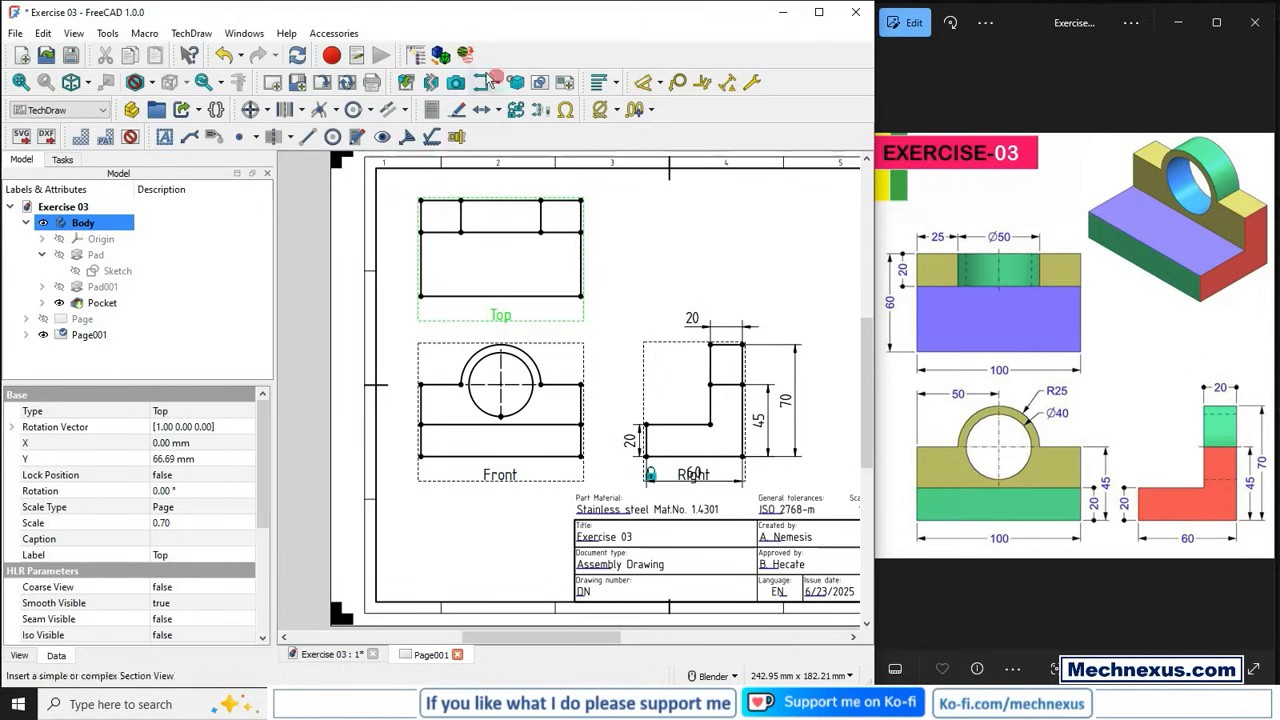
{"action": "left_click", "coordinate": [518, 117]}
{"action": "left_click", "coordinate": [495, 500]}
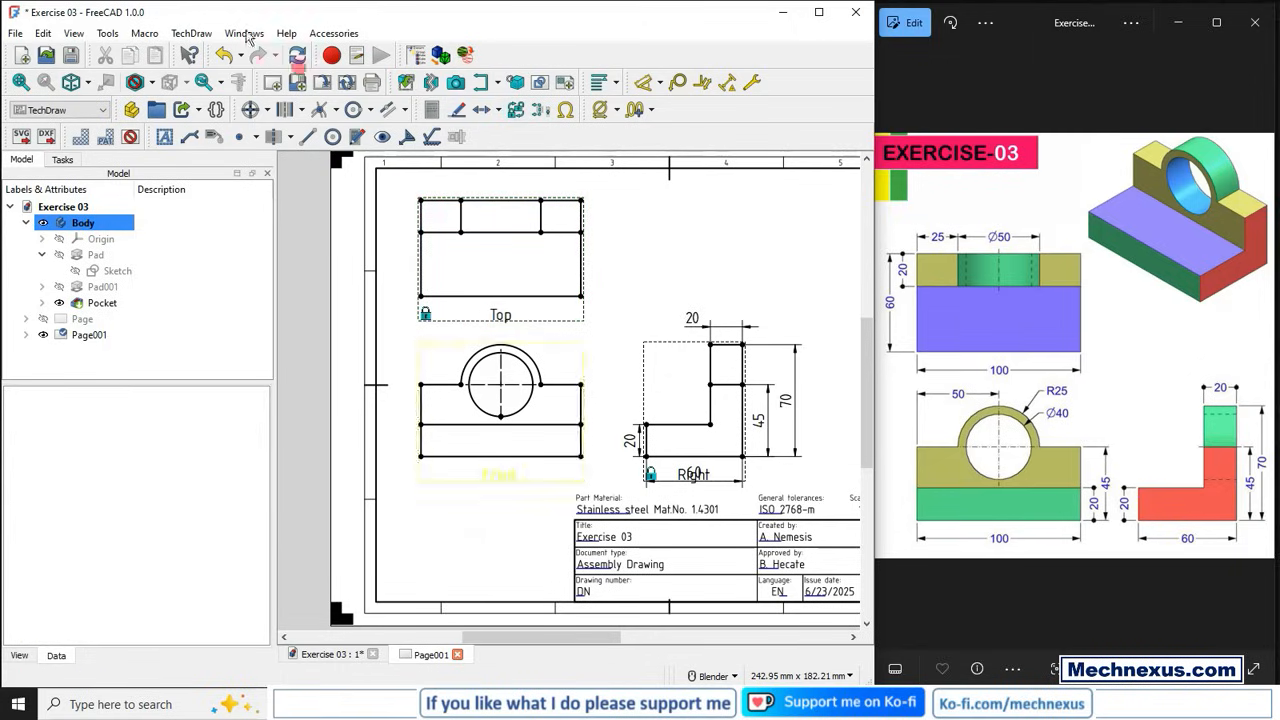
- Turn off the view frames and move the right view's base-thickness dimension slightly farther left of the view
{"action": "left_click", "coordinate": [130, 137]}
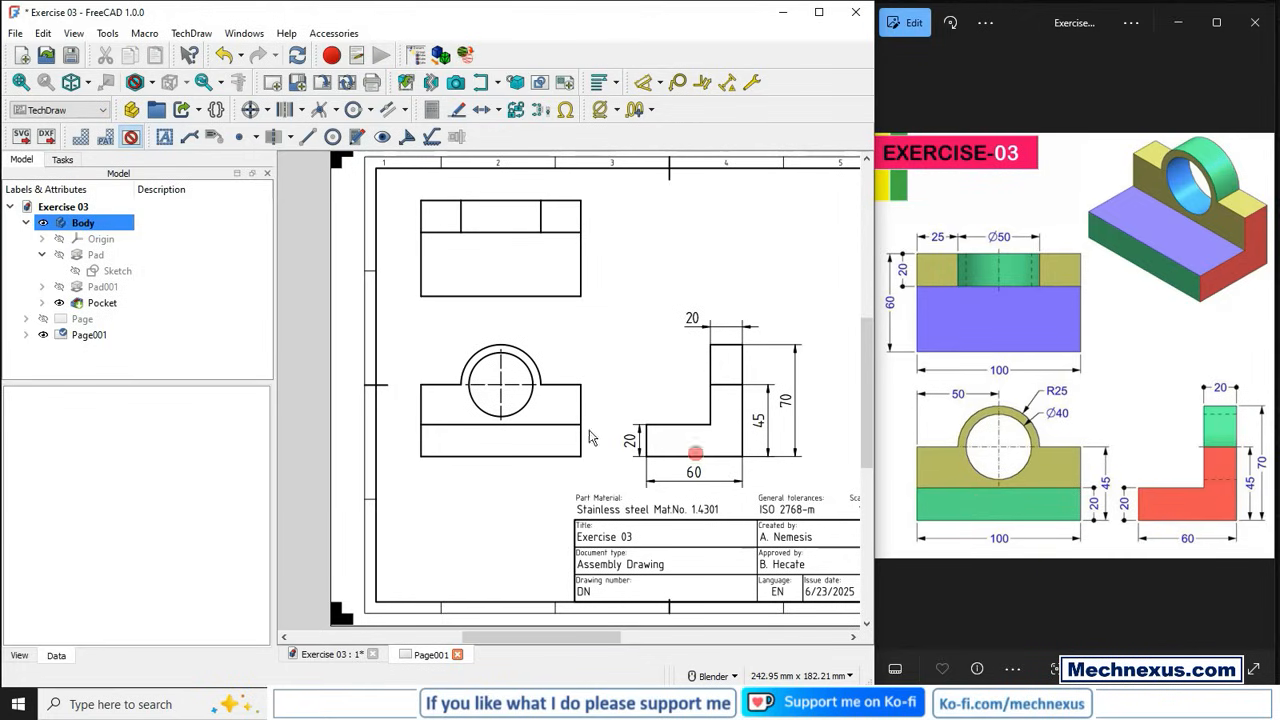
{"action": "left_click", "coordinate": [628, 442]}
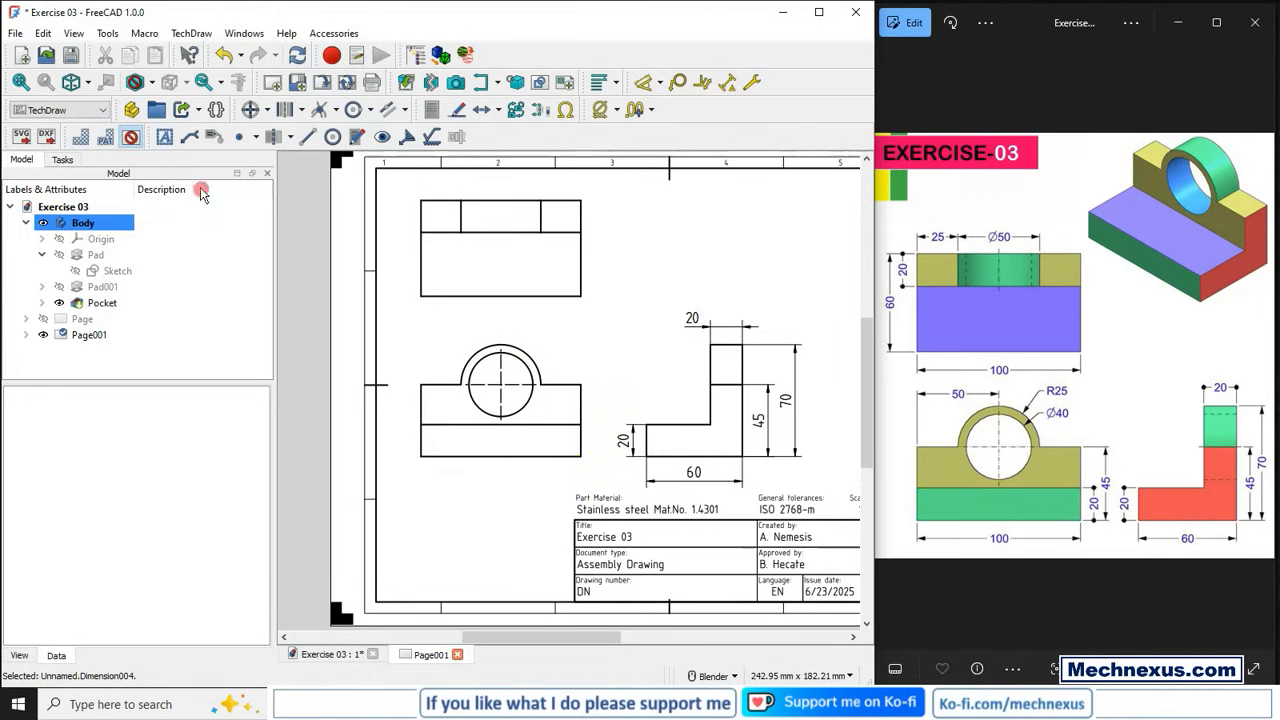
- Add a dimension for the front view's overall width and place it below the view
{"action": "left_click", "coordinate": [491, 456]}
{"action": "left_click", "coordinate": [645, 85]}
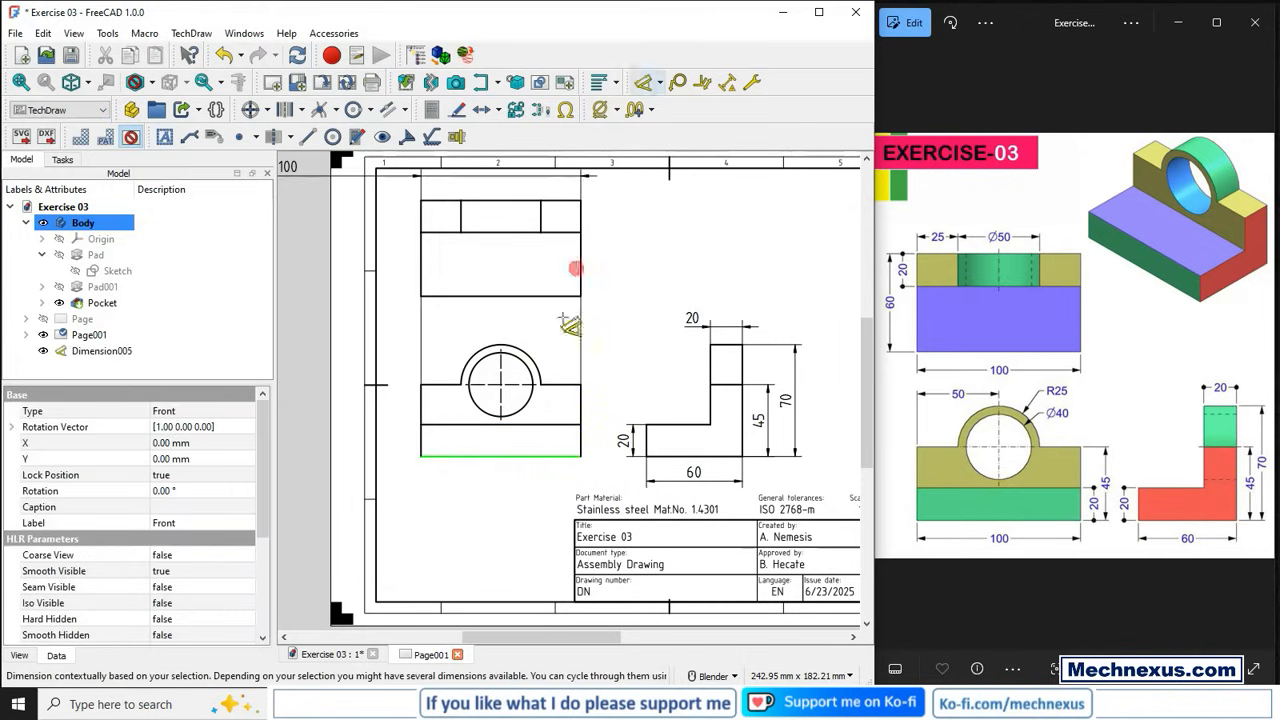
{"action": "left_click", "coordinate": [495, 456]}
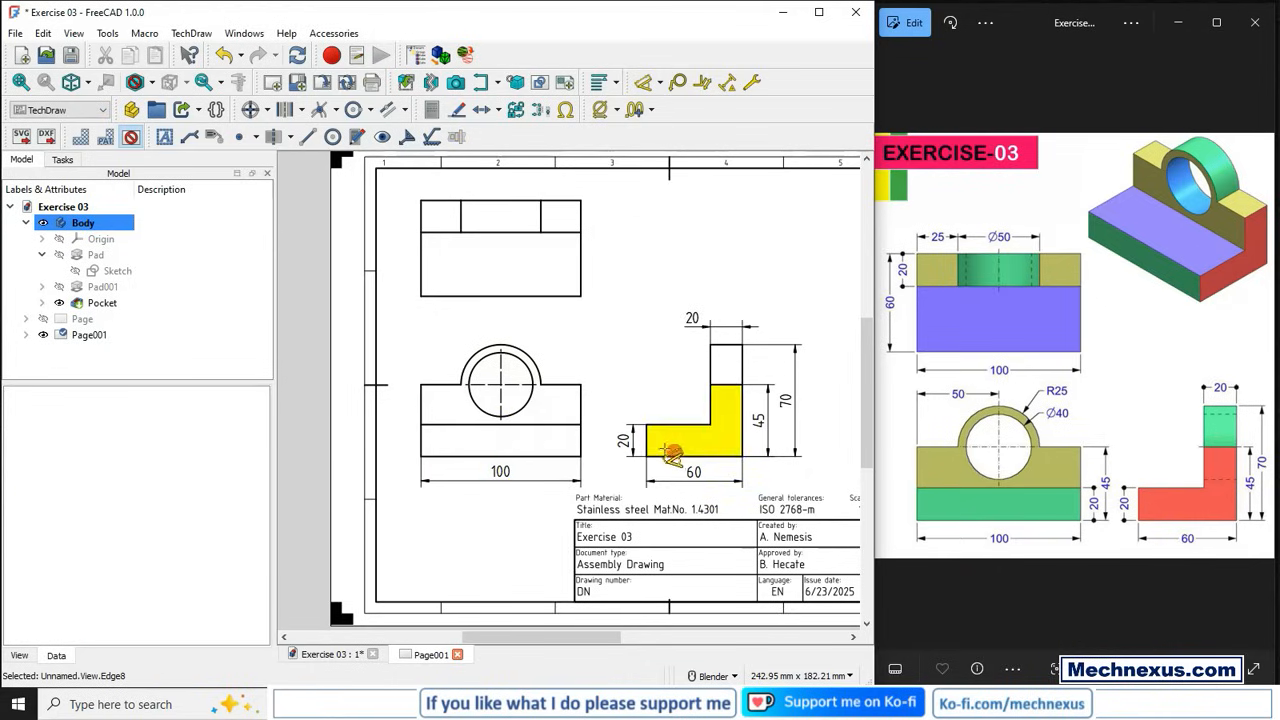
- Add a vertical dimension for the base's thickness in the front view and place it just right of the view
{"action": "left_click", "coordinate": [580, 437]}
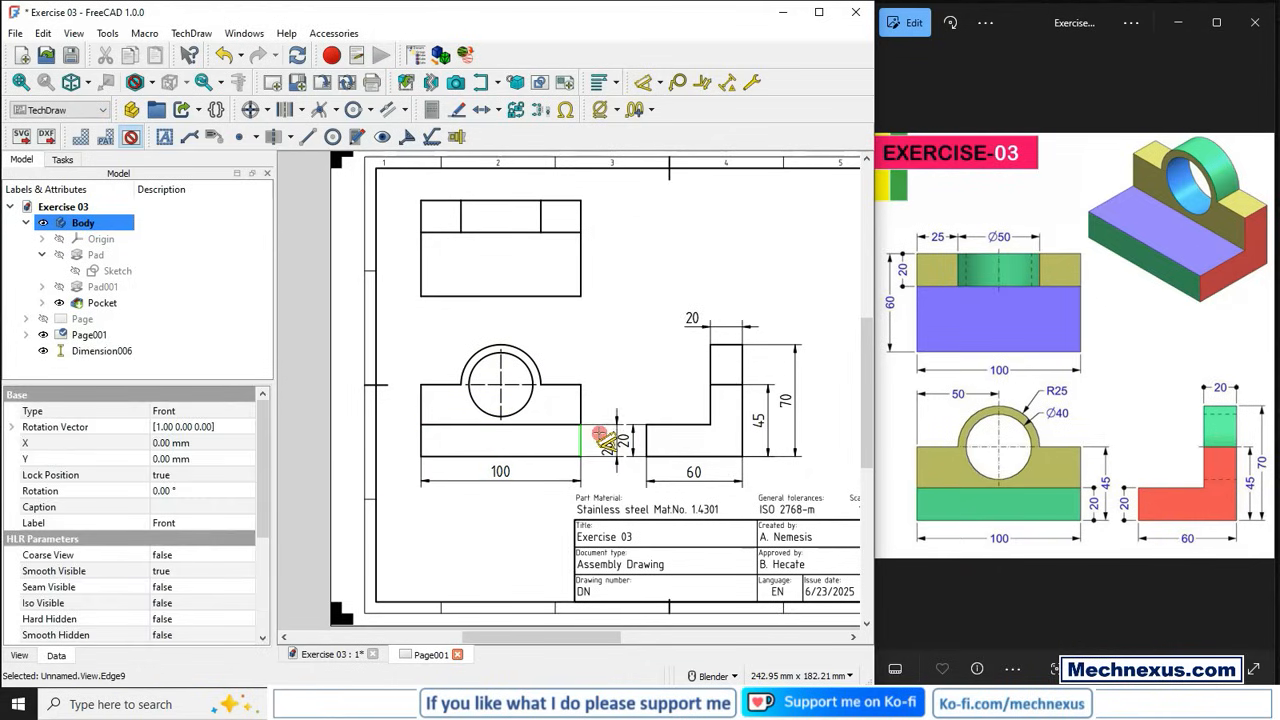
{"action": "scroll", "coordinate": [597, 437], "scroll_direction": "up", "scroll_amount": 4}
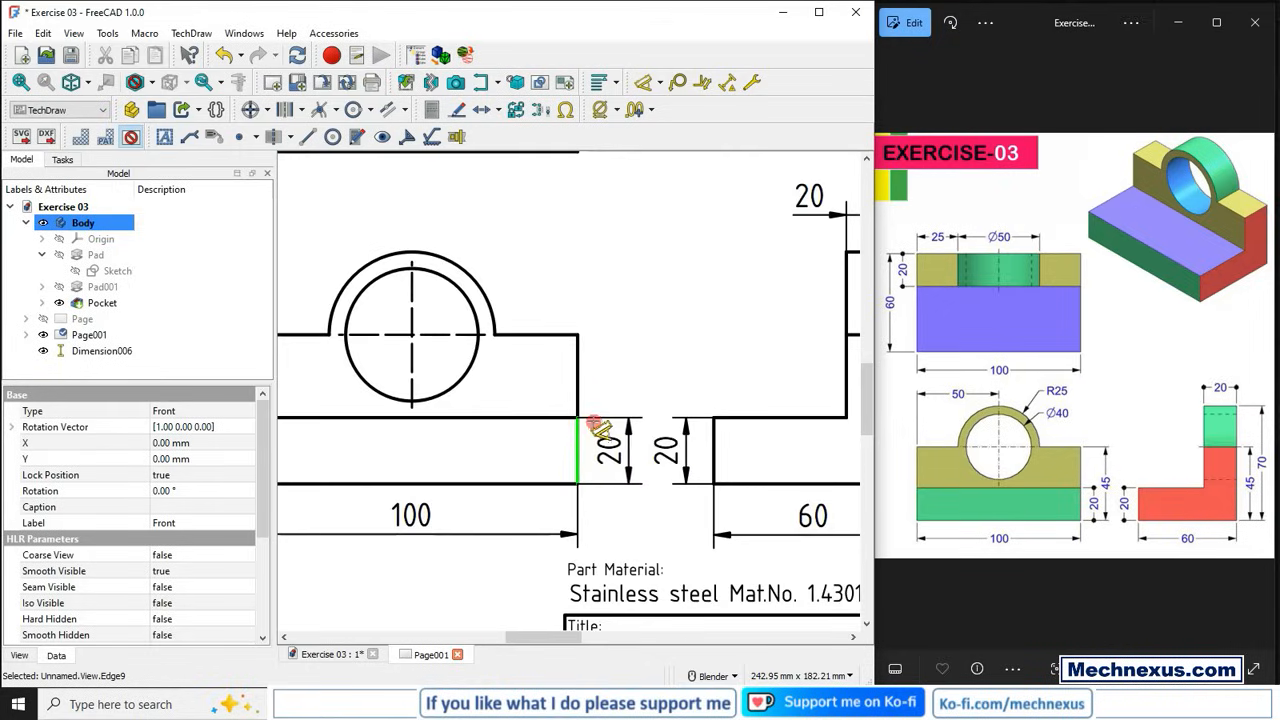
{"action": "left_click", "coordinate": [593, 438]}
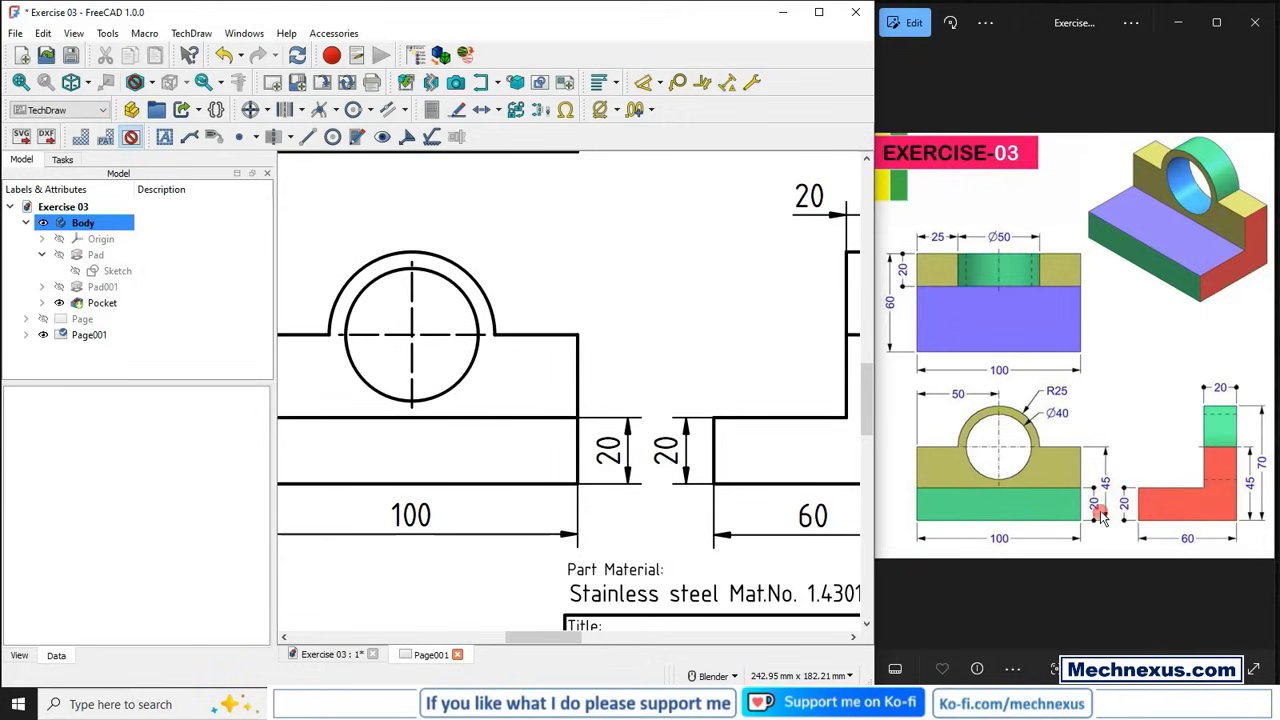
- Show the view frames, unlock the Right view and move it farther from the front view, to about X 98.52 mm
{"action": "scroll", "coordinate": [588, 421], "scroll_direction": "down", "scroll_amount": 3}
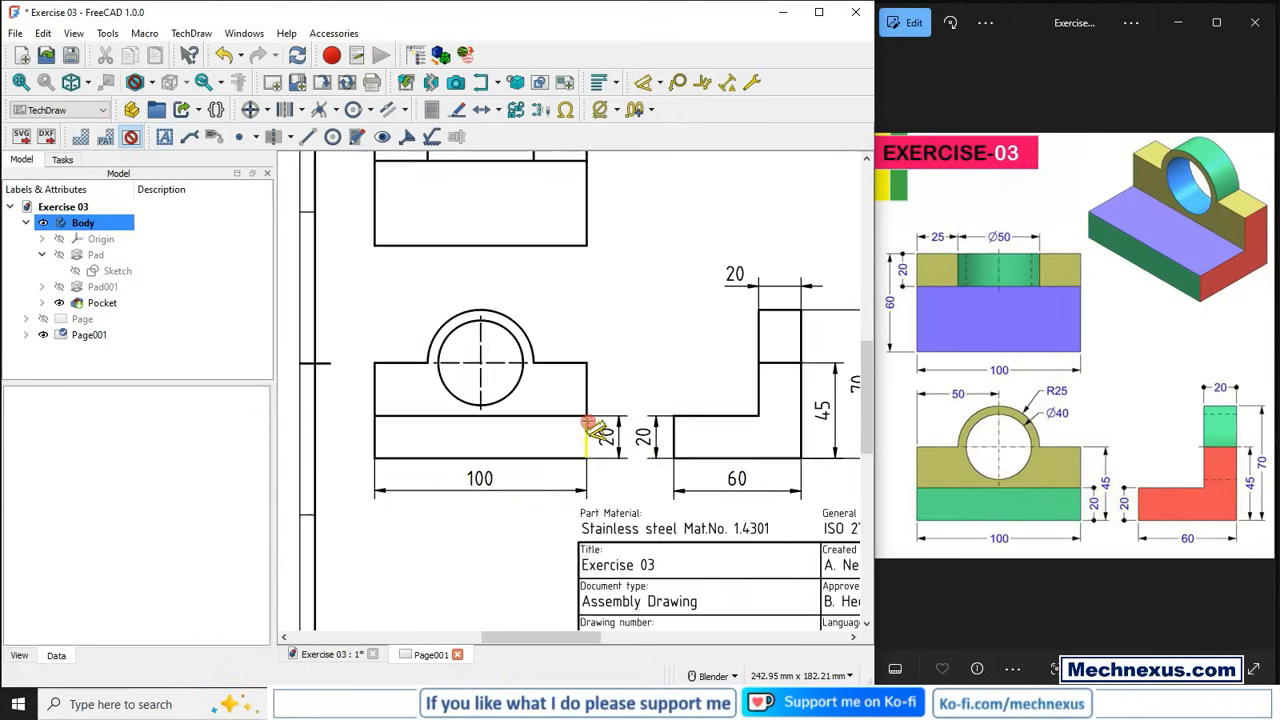
{"action": "scroll", "coordinate": [610, 394], "scroll_direction": "down", "scroll_amount": 3}
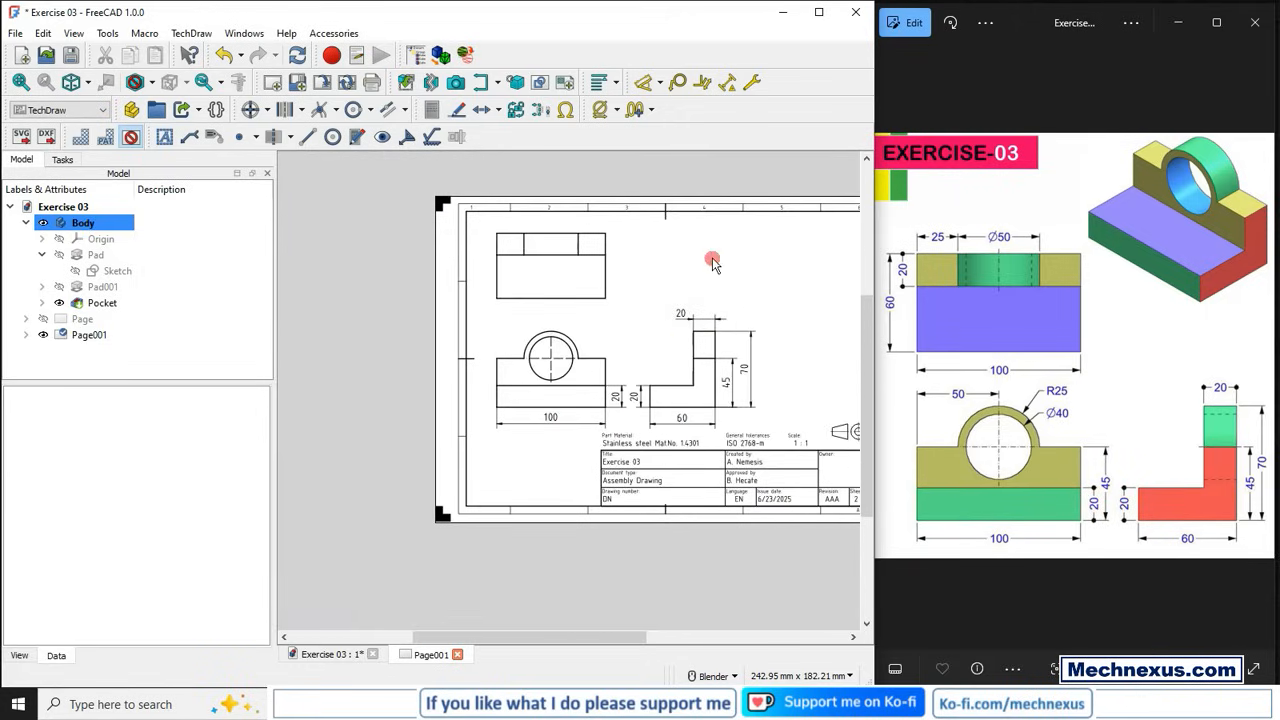
{"action": "scroll", "coordinate": [803, 362], "scroll_direction": "up", "scroll_amount": 1}
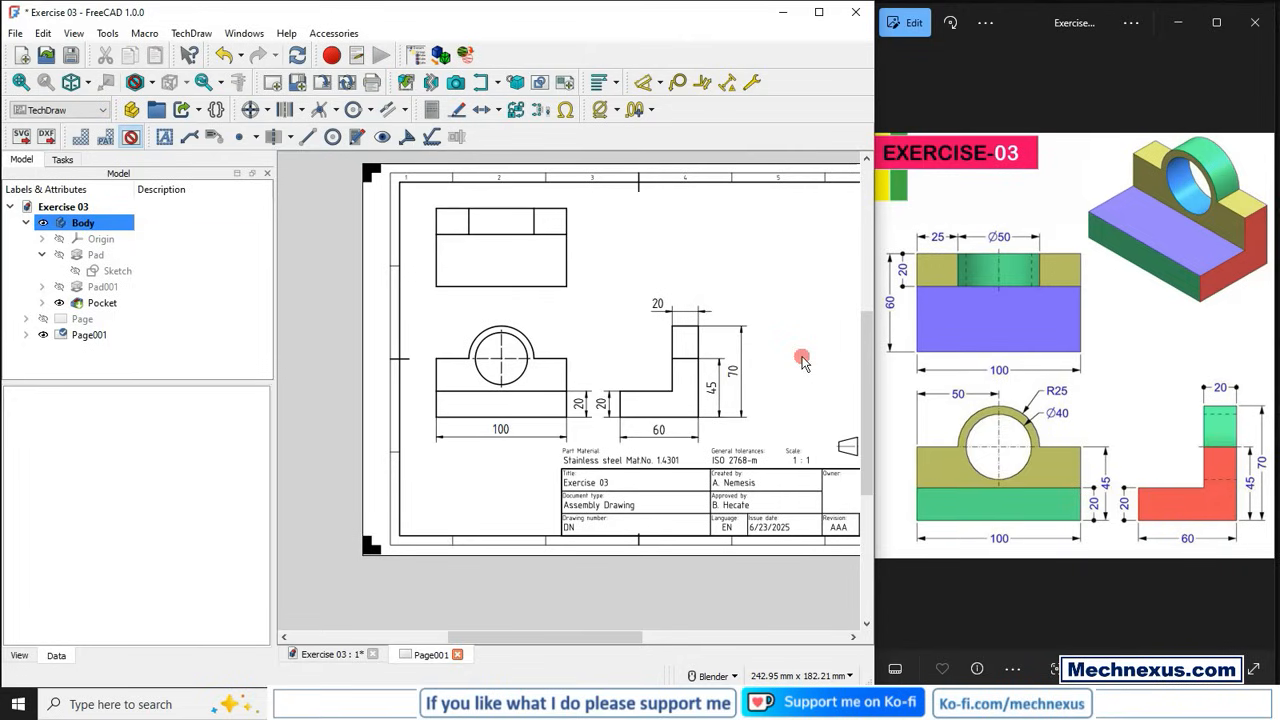
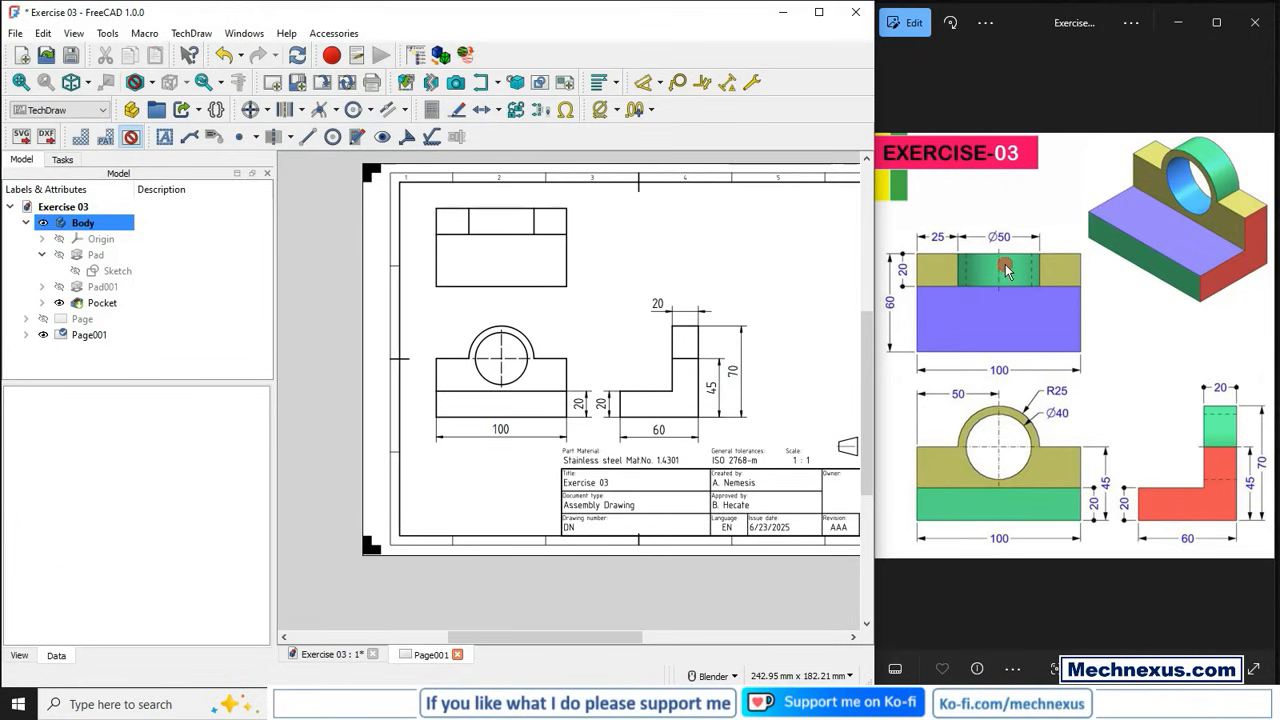
{"action": "left_click", "coordinate": [130, 137]}
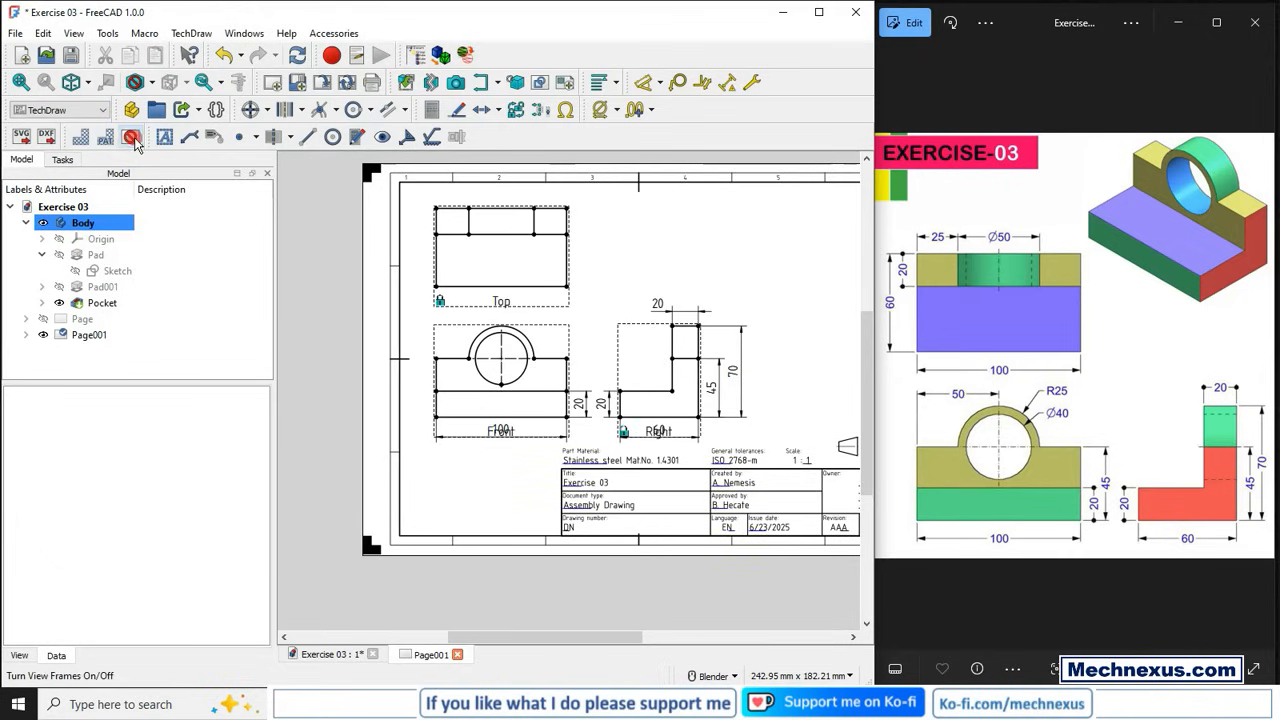
{"action": "left_click", "coordinate": [603, 412]}
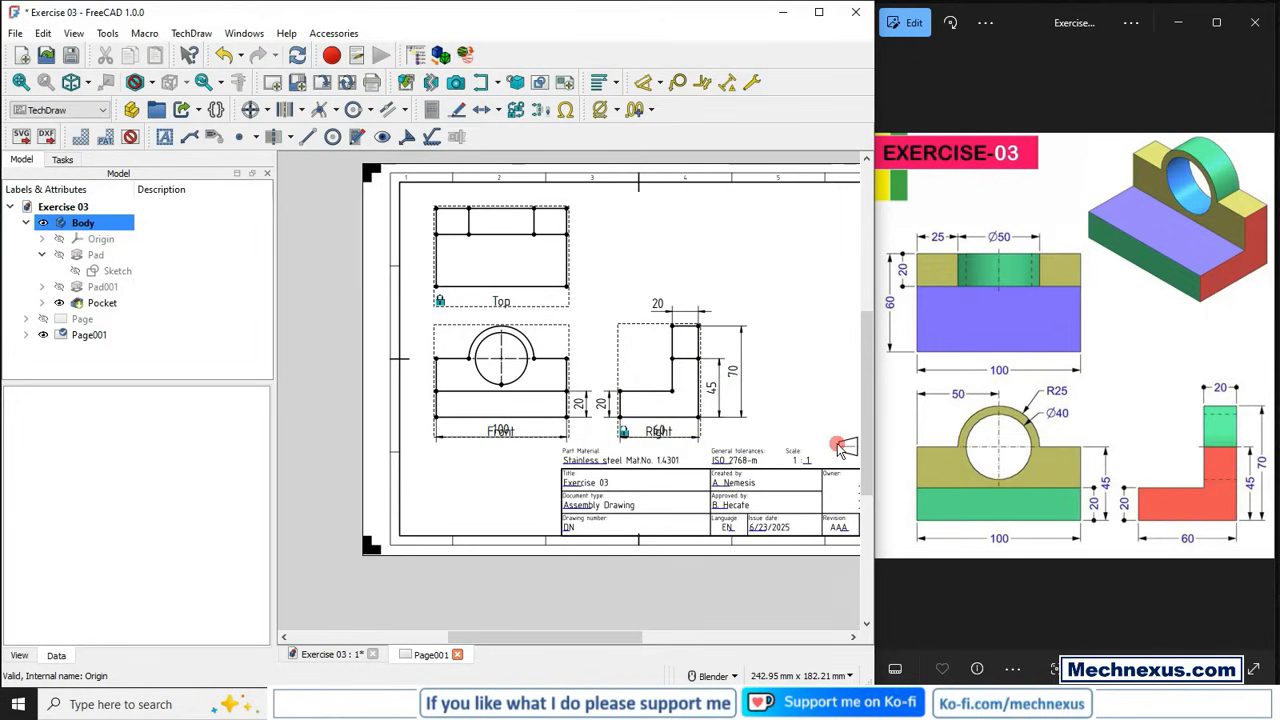
{"action": "left_click", "coordinate": [630, 433]}
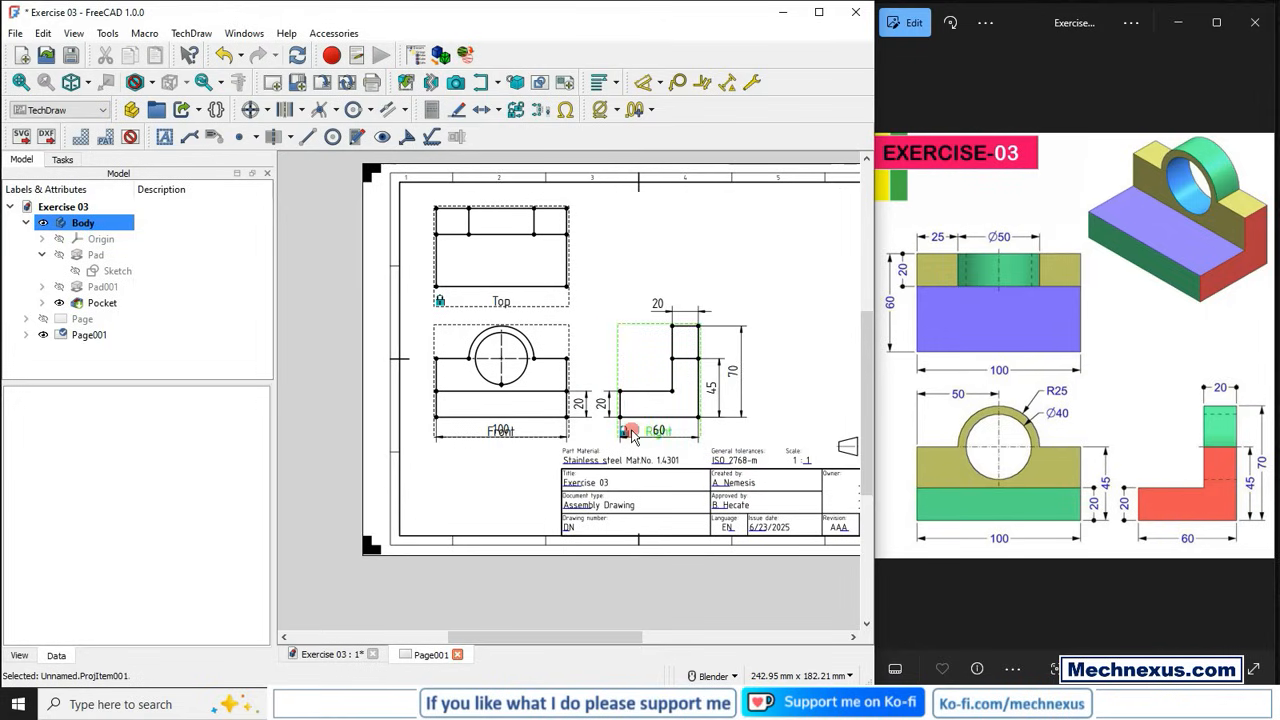
{"action": "left_click", "coordinate": [514, 110]}
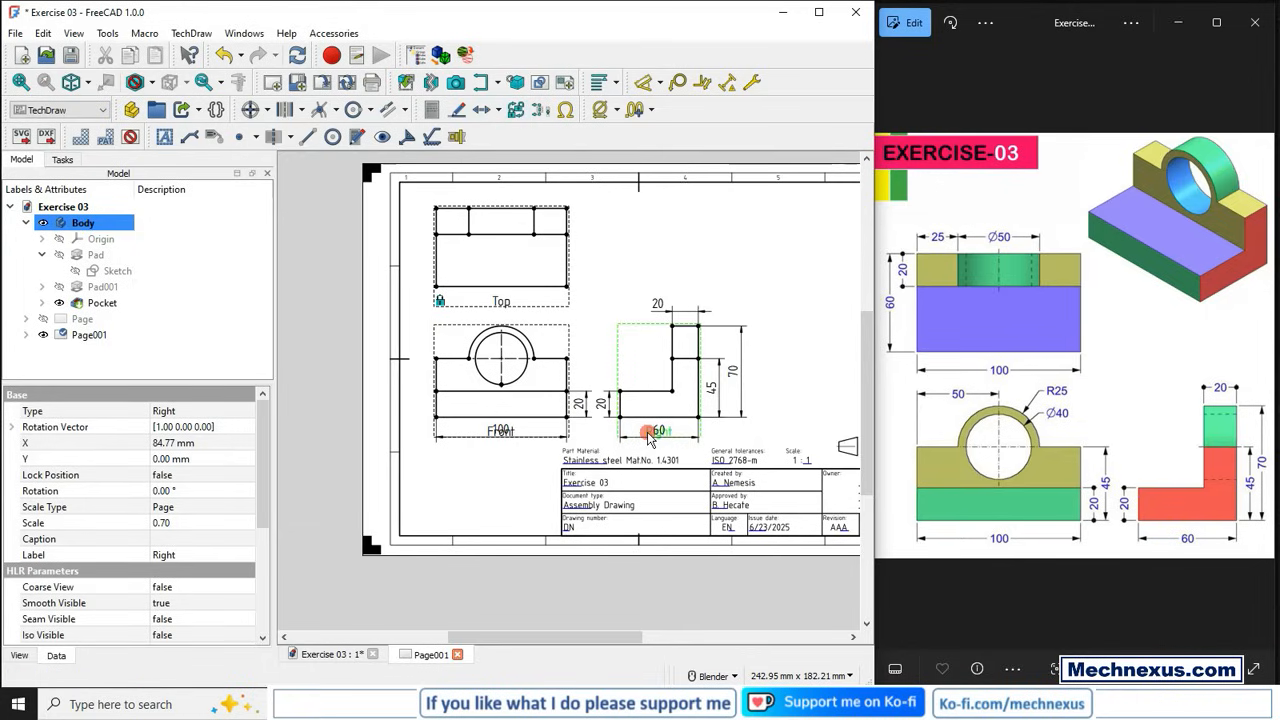
{"action": "left_click_drag", "start_coordinate": [648, 437], "coordinate": [677, 440]}
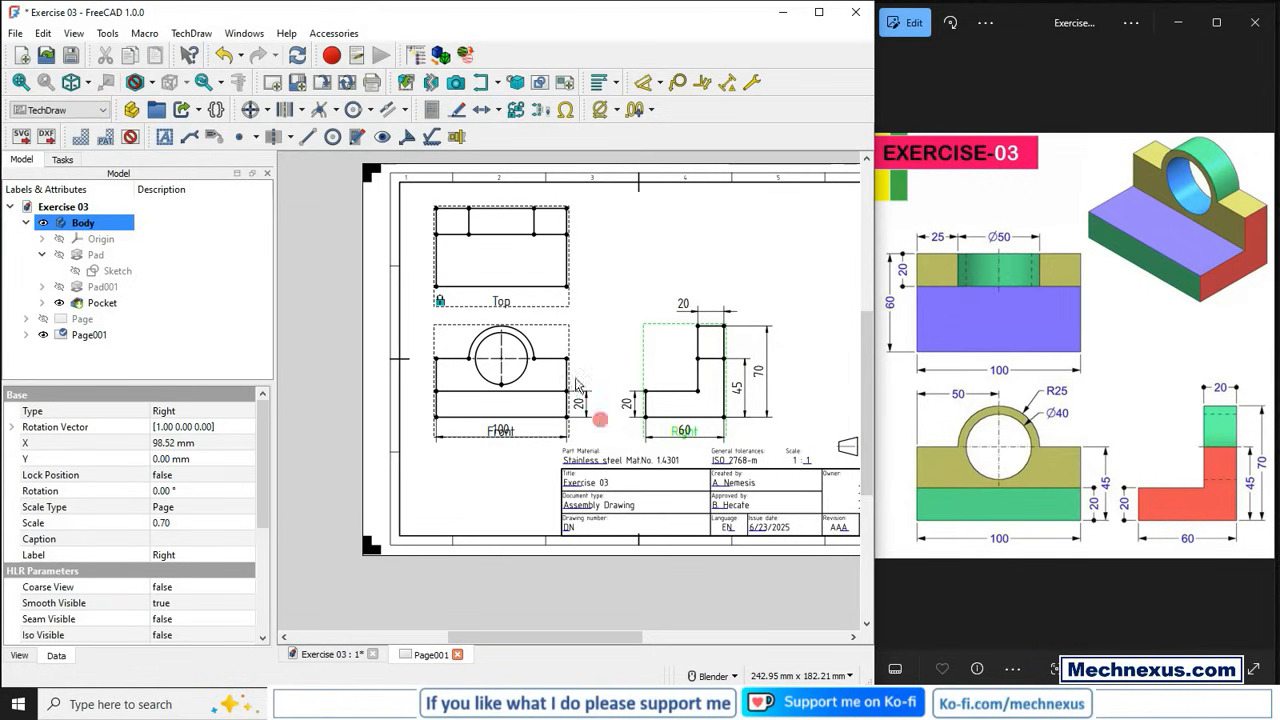
- Lock the Right view's position again and hide the view frames
{"action": "left_click", "coordinate": [516, 109]}
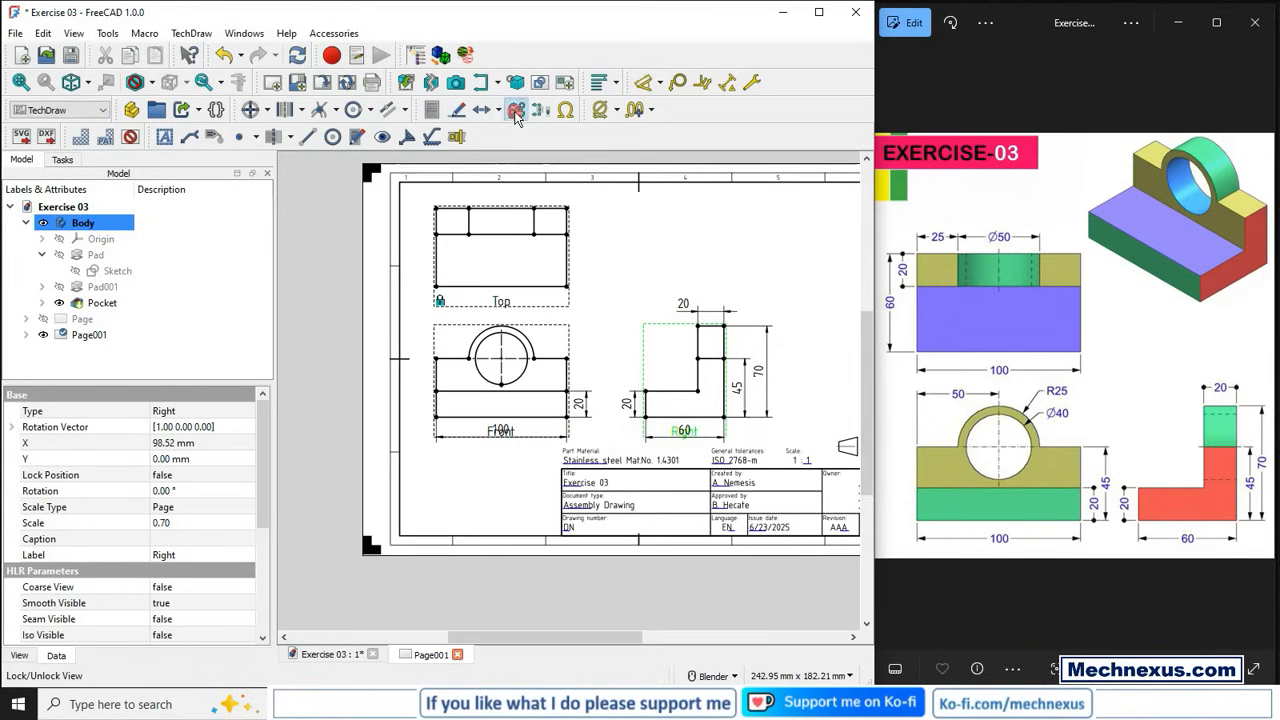
{"action": "left_click", "coordinate": [677, 272]}
{"action": "scroll", "coordinate": [511, 469], "scroll_direction": "down", "scroll_amount": 1}
{"action": "scroll", "coordinate": [538, 358], "scroll_direction": "up", "scroll_amount": 1}
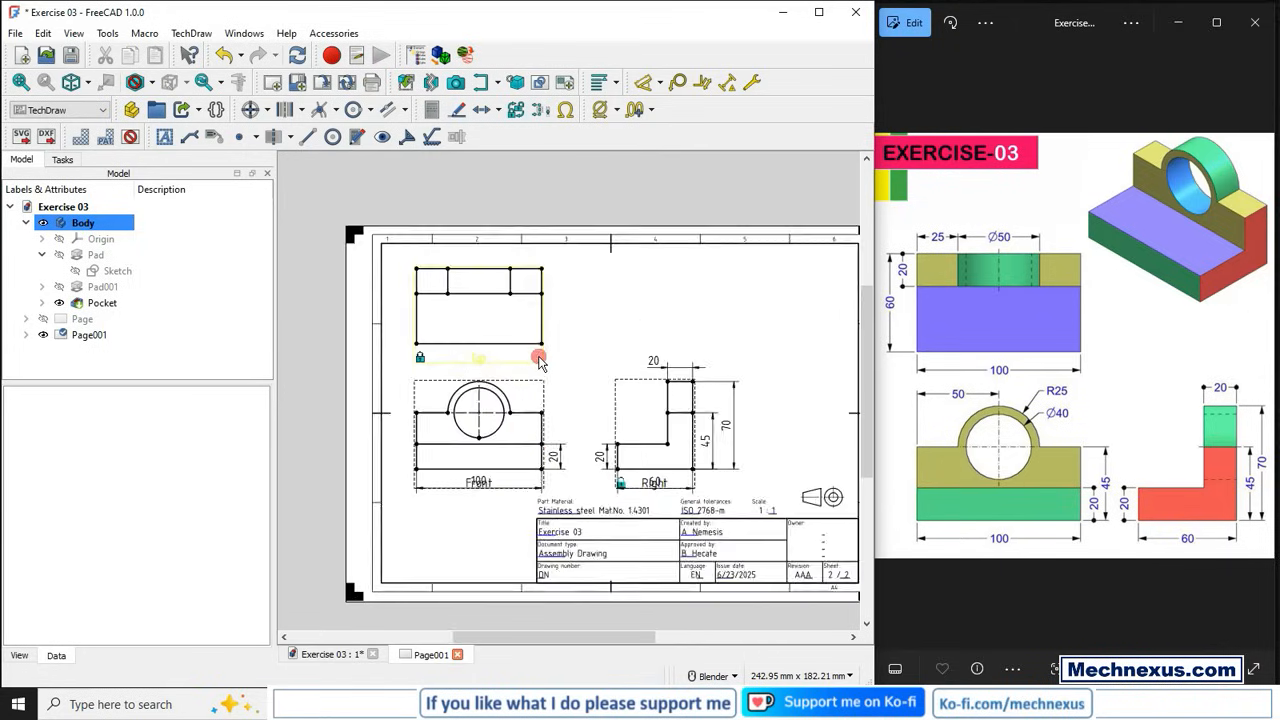
{"action": "scroll", "coordinate": [538, 362], "scroll_direction": "up", "scroll_amount": 1}
{"action": "left_click", "coordinate": [130, 138]}
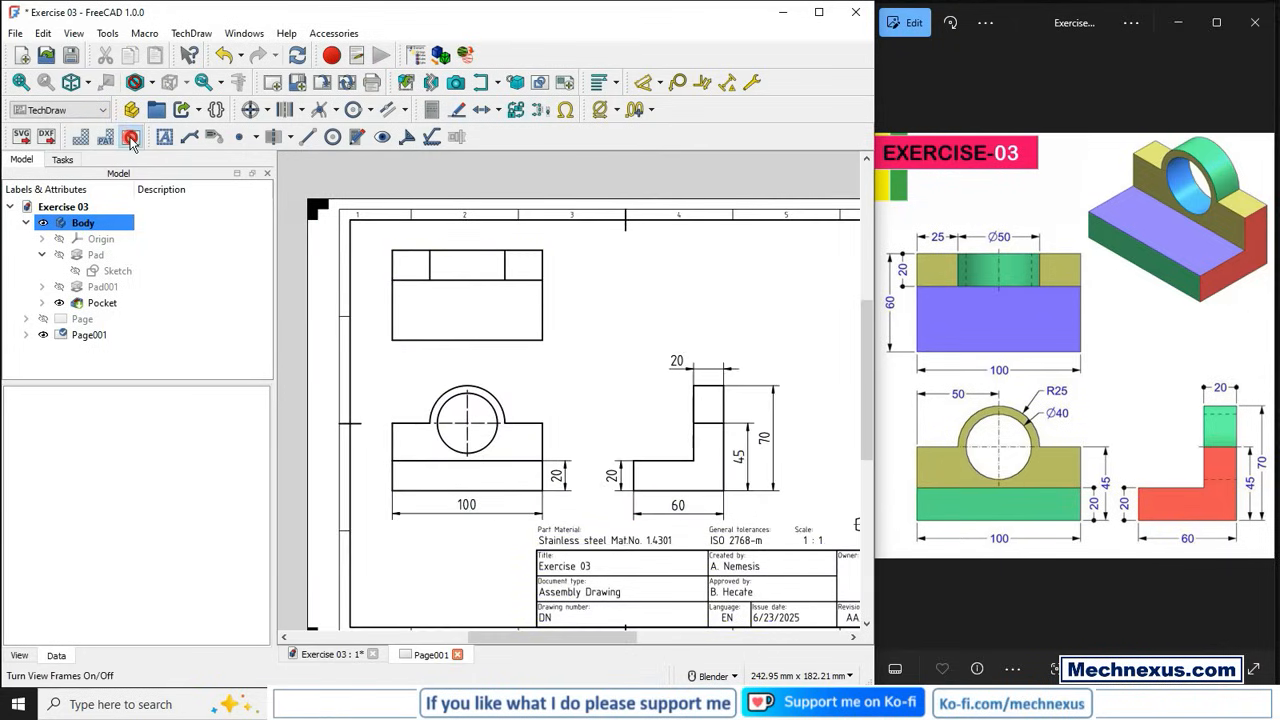
- Turn the view frames on to expose the vertices of the front view
{"action": "scroll", "coordinate": [445, 540], "scroll_direction": "up", "scroll_amount": 2}
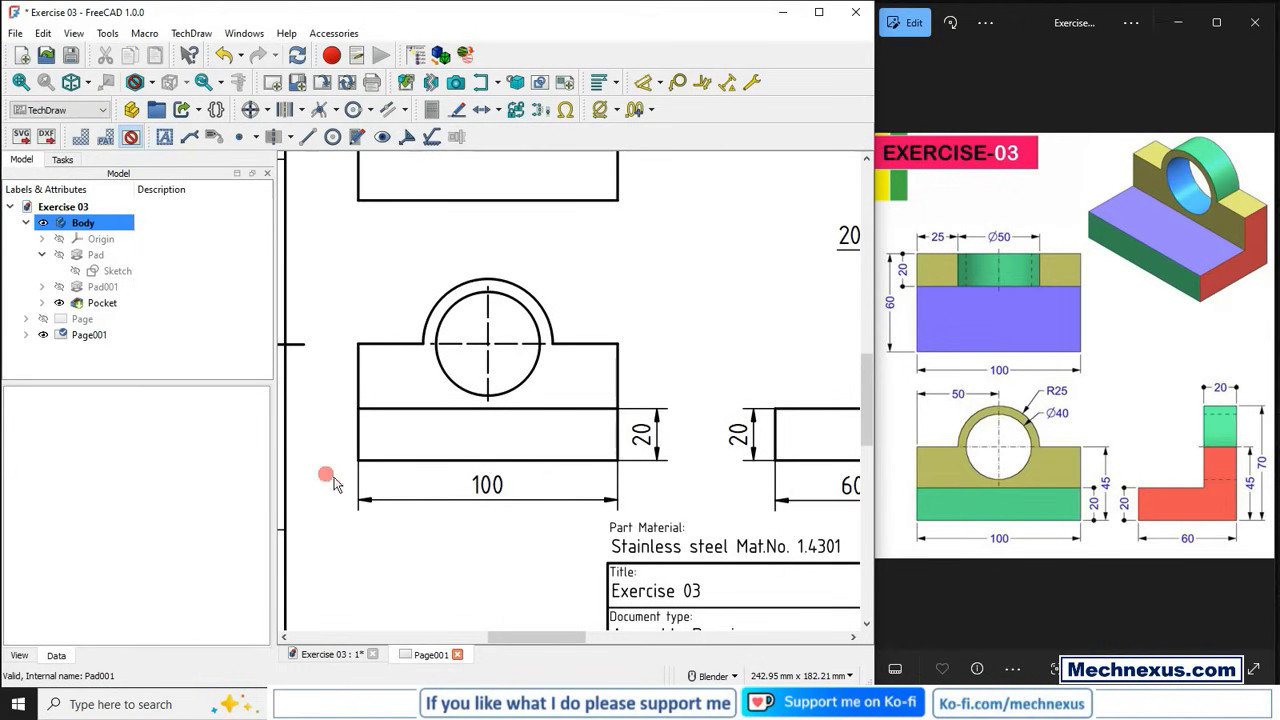
{"action": "scroll", "coordinate": [452, 423], "scroll_direction": "down", "scroll_amount": 2}
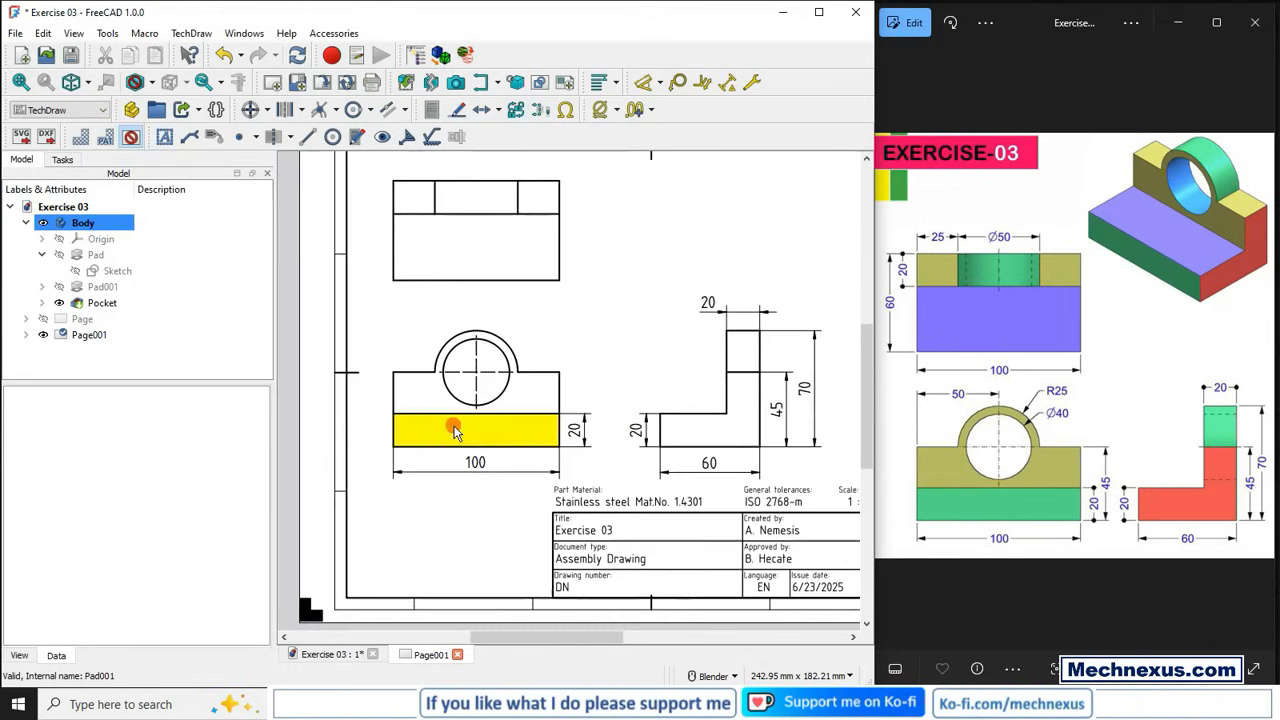
{"action": "left_click", "coordinate": [128, 143]}
{"action": "scroll", "coordinate": [517, 400], "scroll_direction": "up", "scroll_amount": 2}
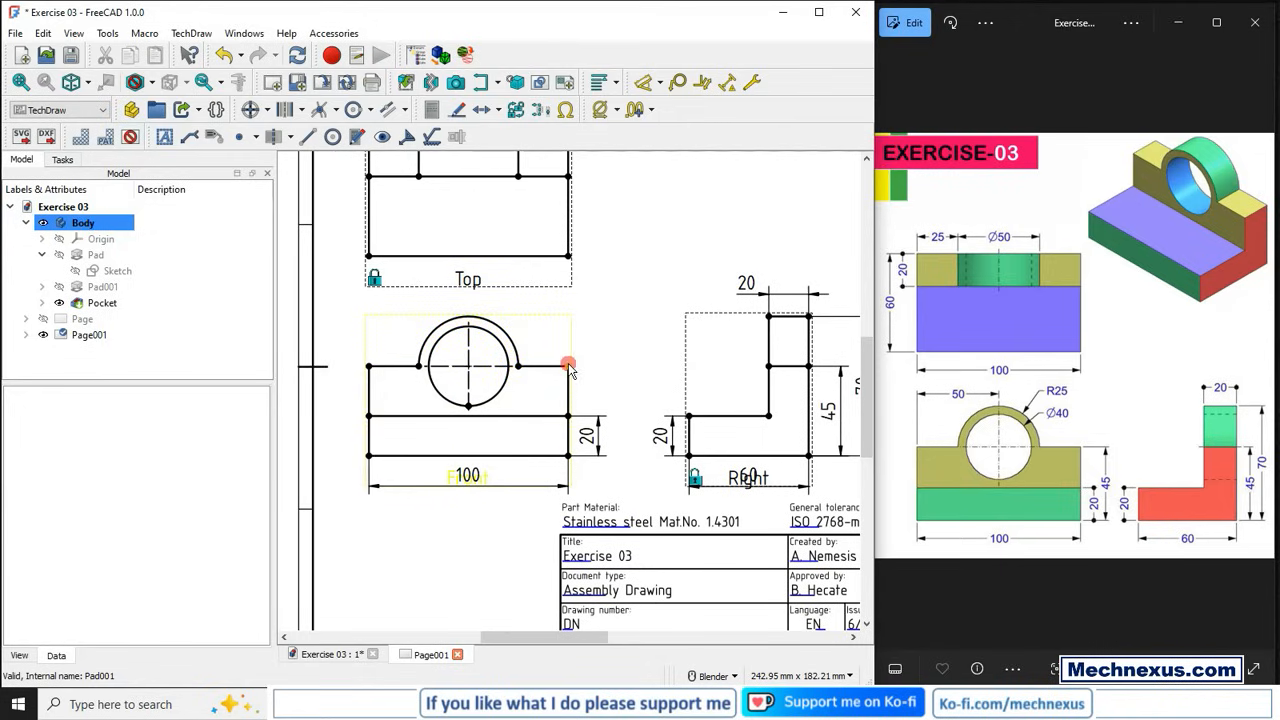
- Examine the Vertex Scale setting in the TechDraw scale preferences and close them without changes
{"action": "left_click", "coordinate": [46, 35]}
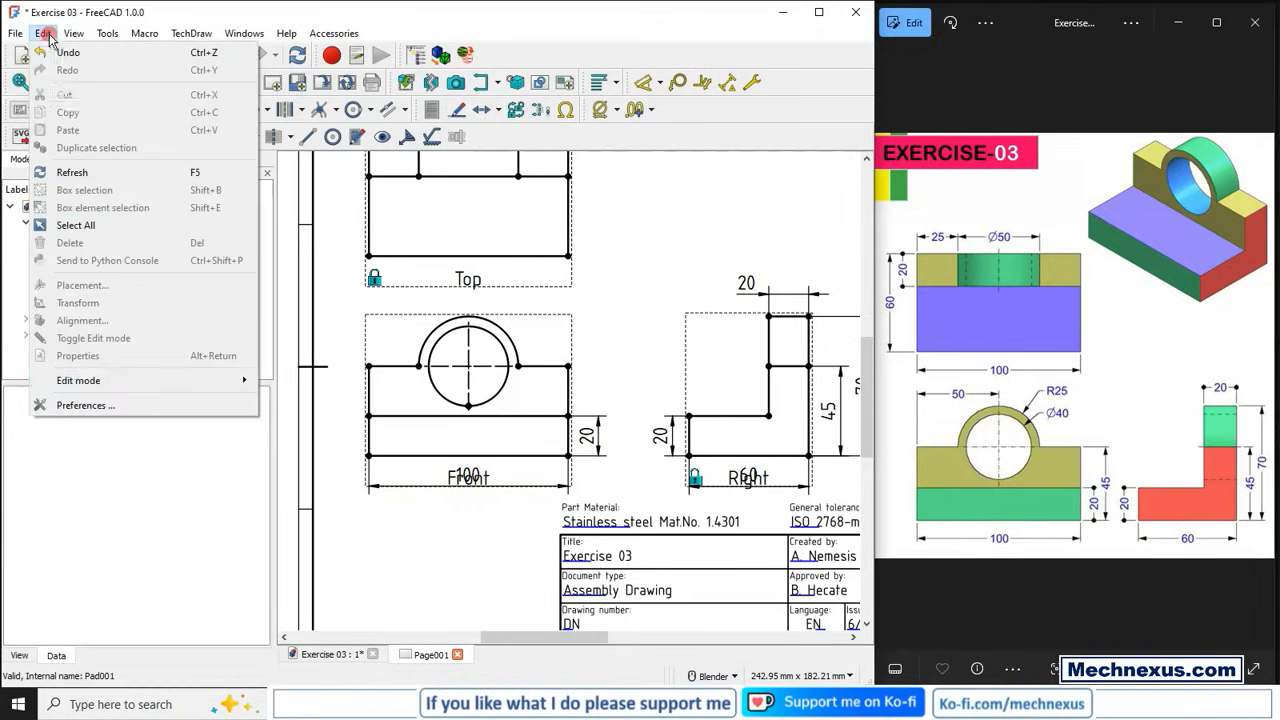
{"action": "left_click", "coordinate": [108, 404]}
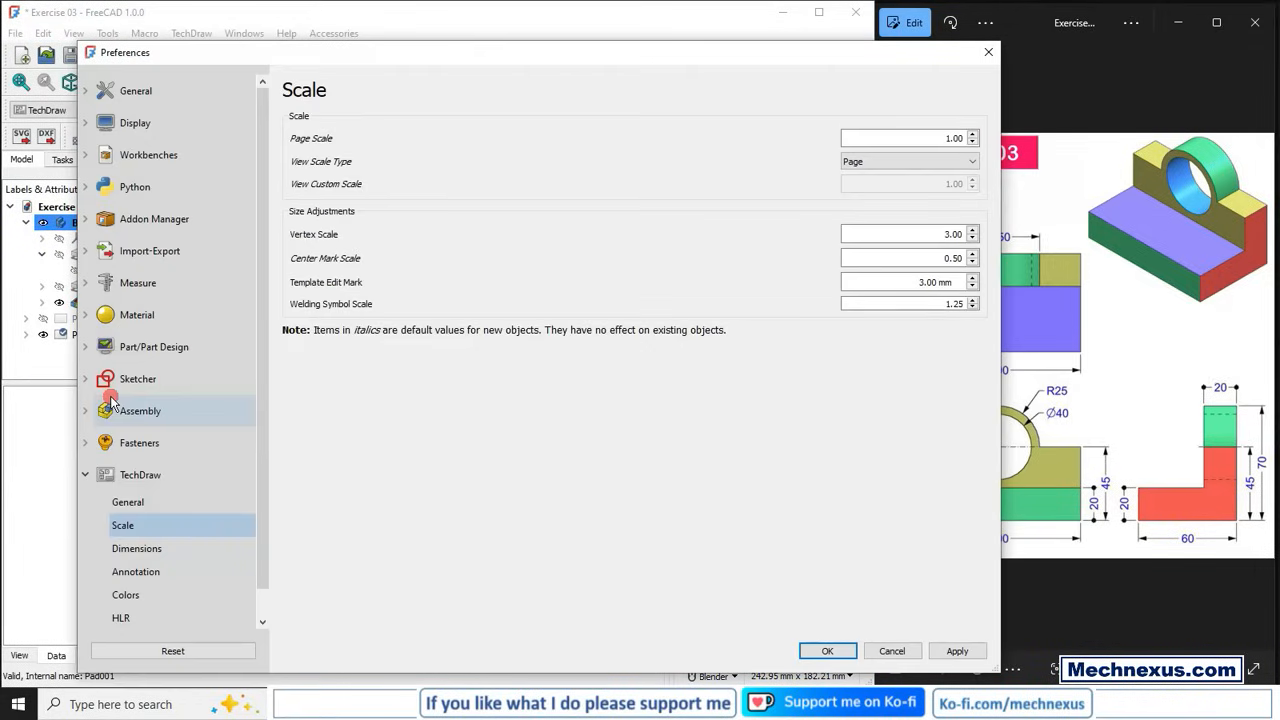
{"action": "left_click", "coordinate": [124, 526]}
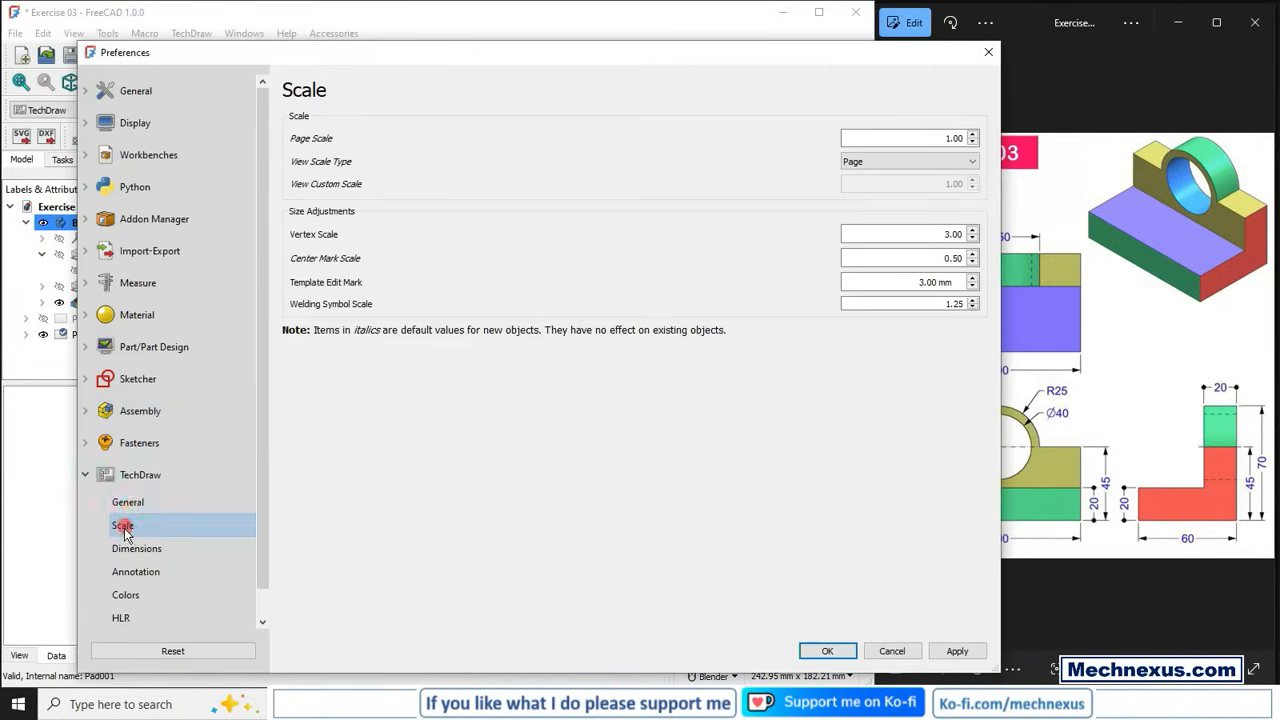
{"action": "left_click", "coordinate": [310, 259]}
{"action": "left_click", "coordinate": [952, 234]}
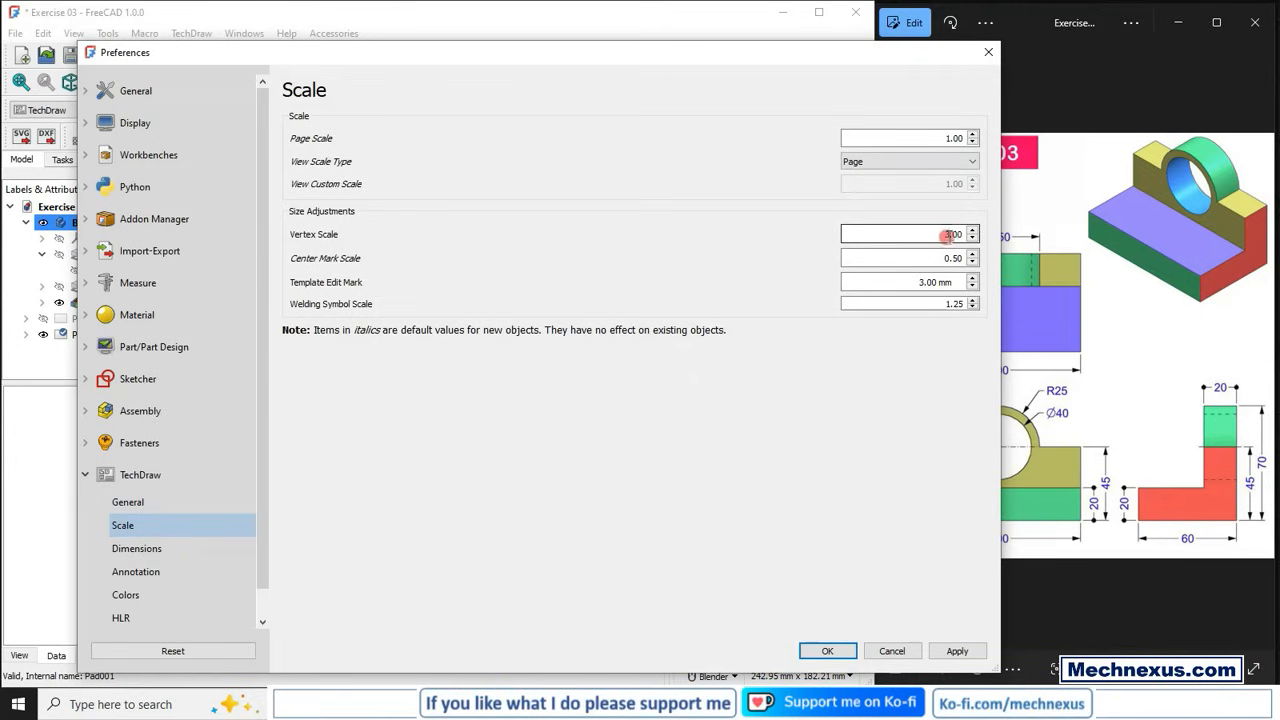
{"action": "left_click", "coordinate": [988, 52]}
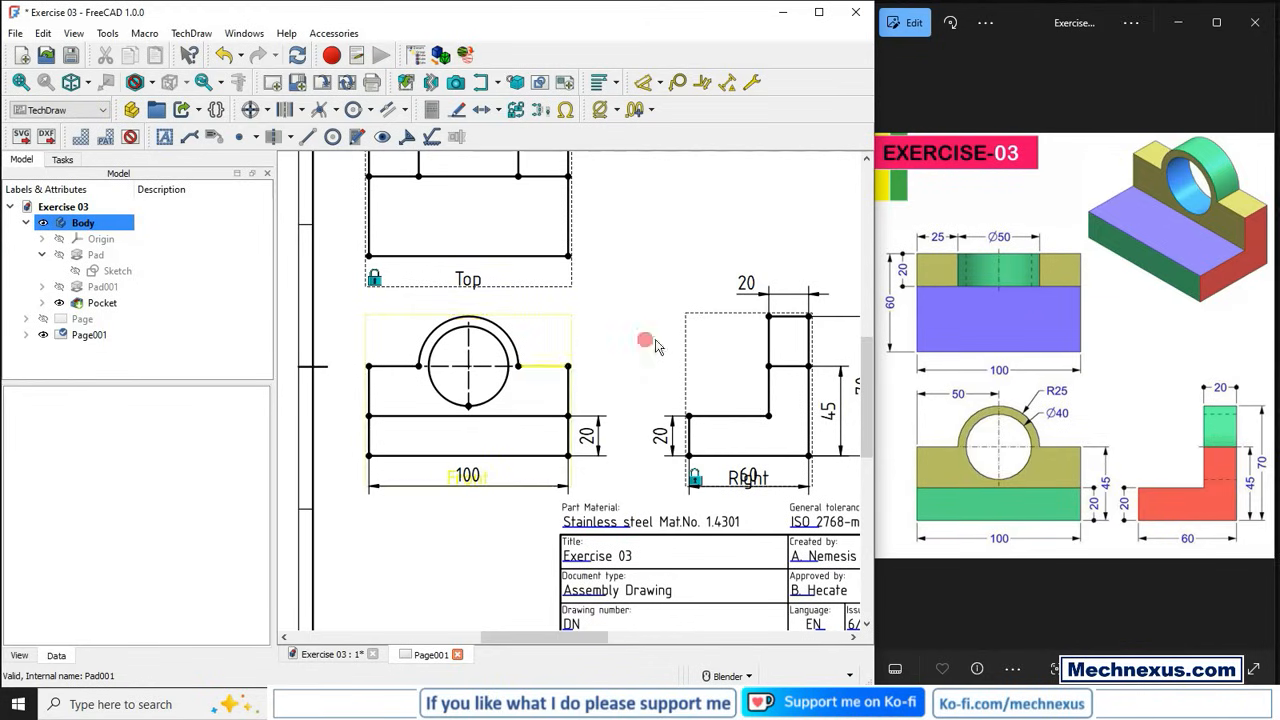
- Dimension the front view's height between its right shoulder corner and lower right corner, placed outside the 20 mm dimension, with view frames hidden
{"action": "left_click", "coordinate": [133, 138]}
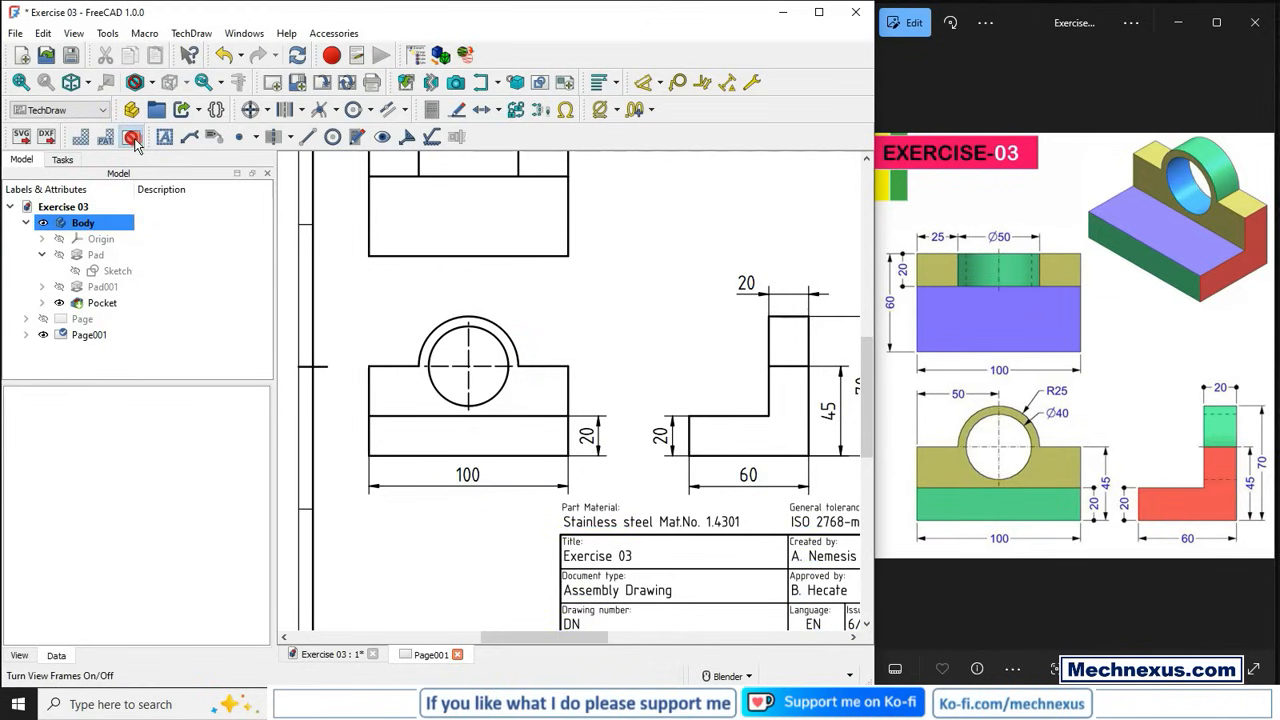
{"action": "left_click", "coordinate": [134, 140]}
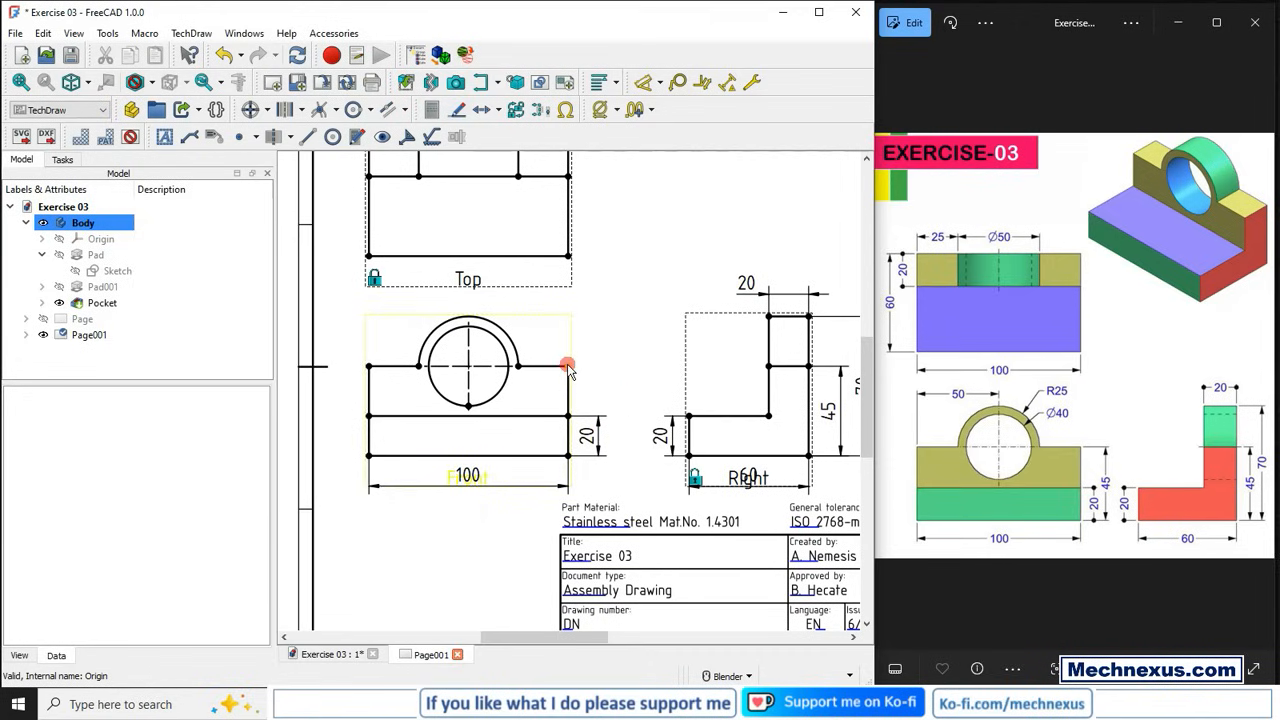
{"action": "scroll", "coordinate": [580, 340], "scroll_direction": "up", "scroll_amount": 3}
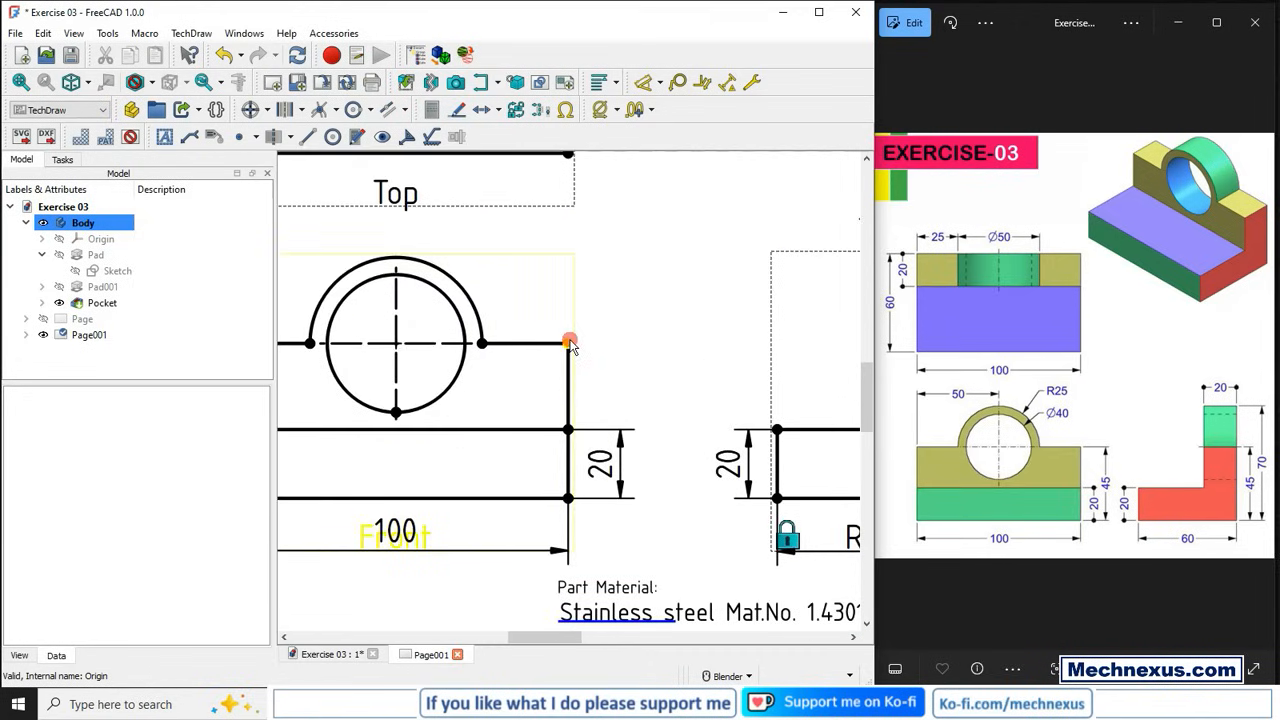
{"action": "left_click", "coordinate": [569, 343]}
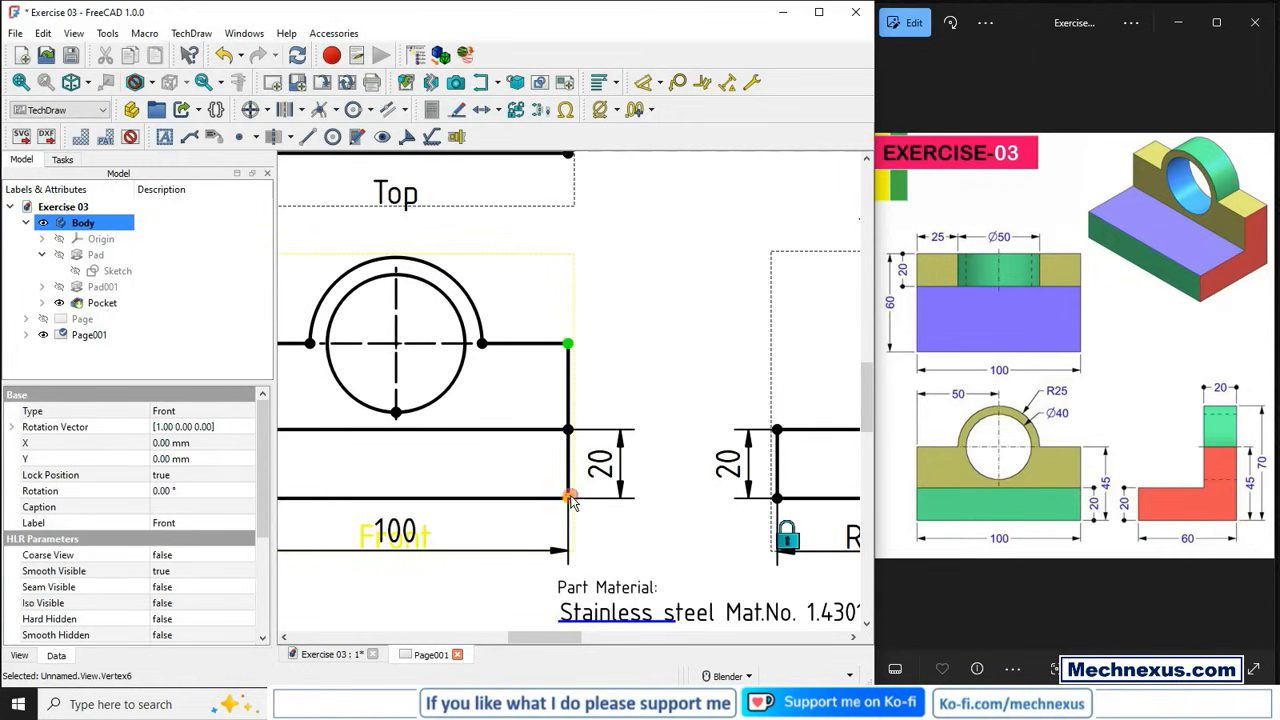
{"action": "left_click", "coordinate": [569, 498], "text": "ctrl"}
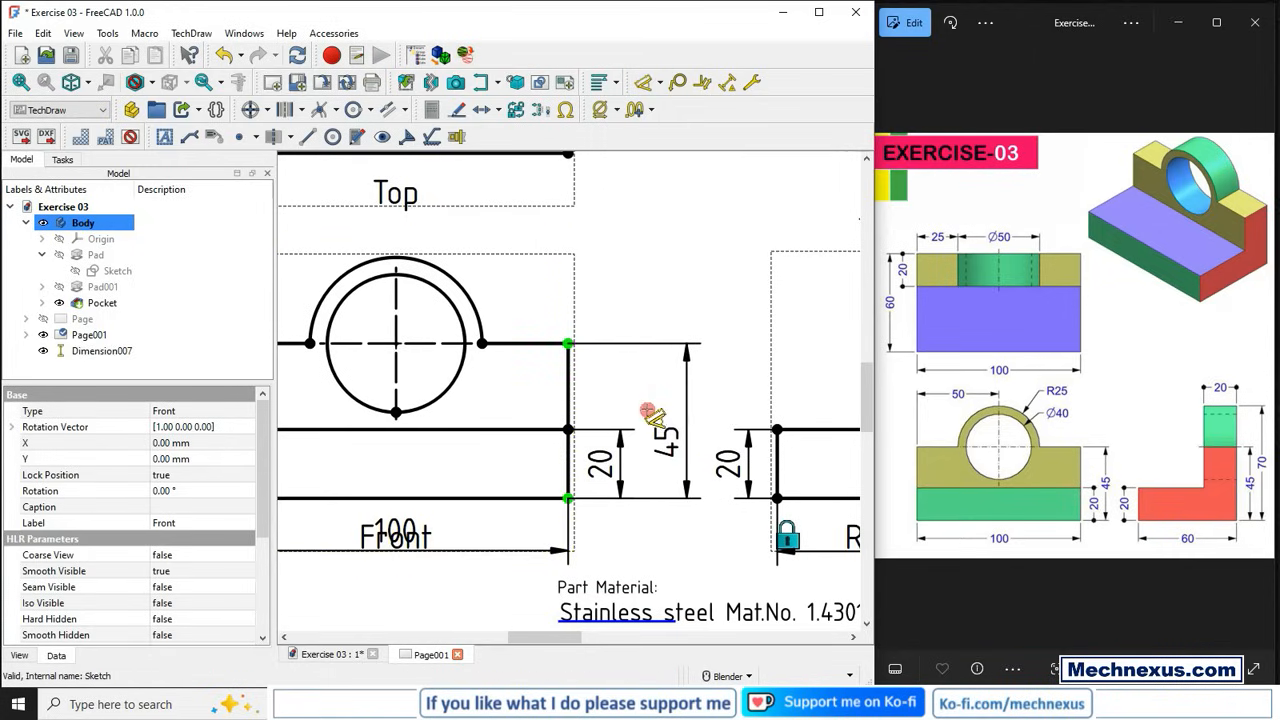
{"action": "left_click", "coordinate": [648, 413]}
{"action": "left_click", "coordinate": [131, 138]}
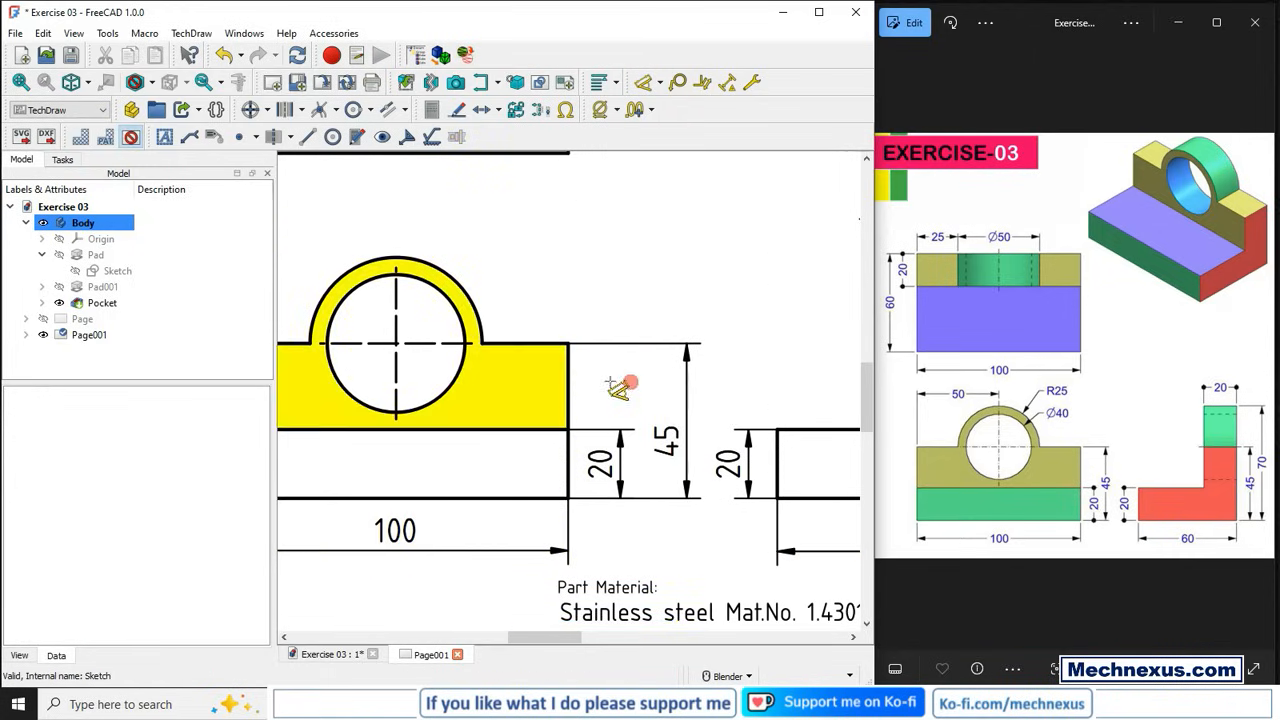
{"action": "left_click", "coordinate": [540, 343]}
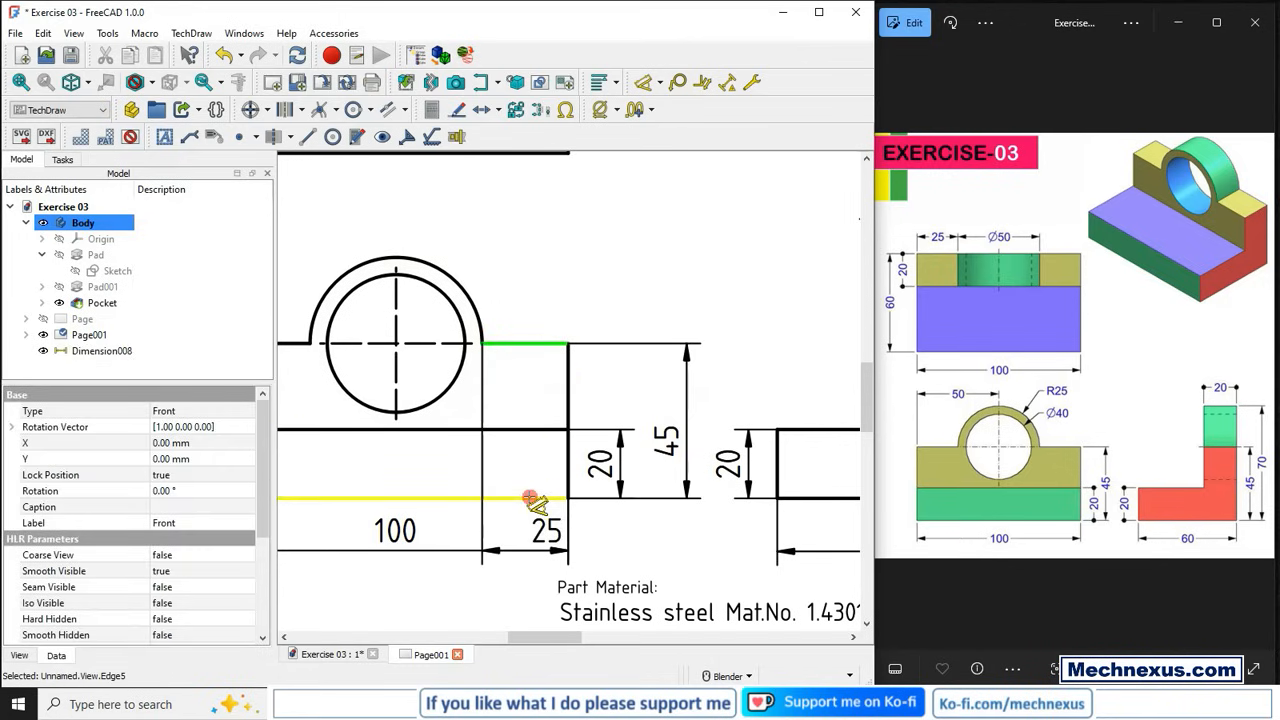
{"action": "left_click", "coordinate": [131, 138]}
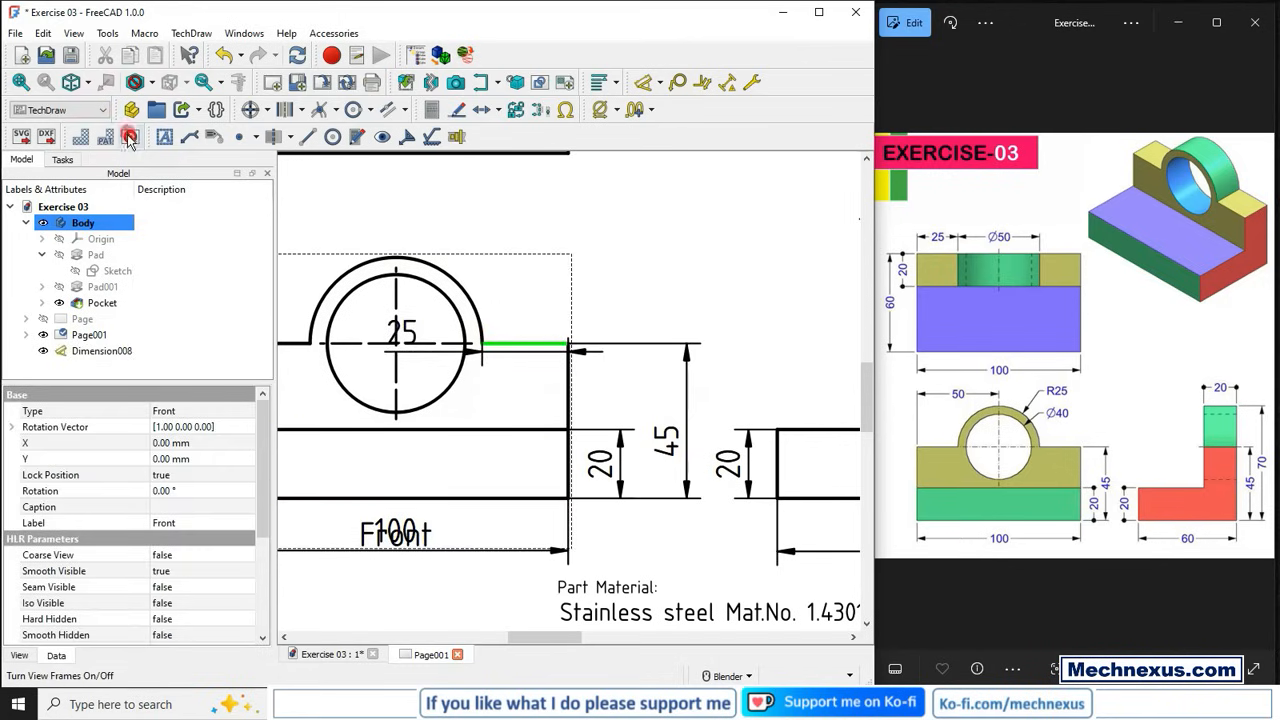
{"action": "left_click_drag", "start_coordinate": [594, 360], "coordinate": [540, 498]}
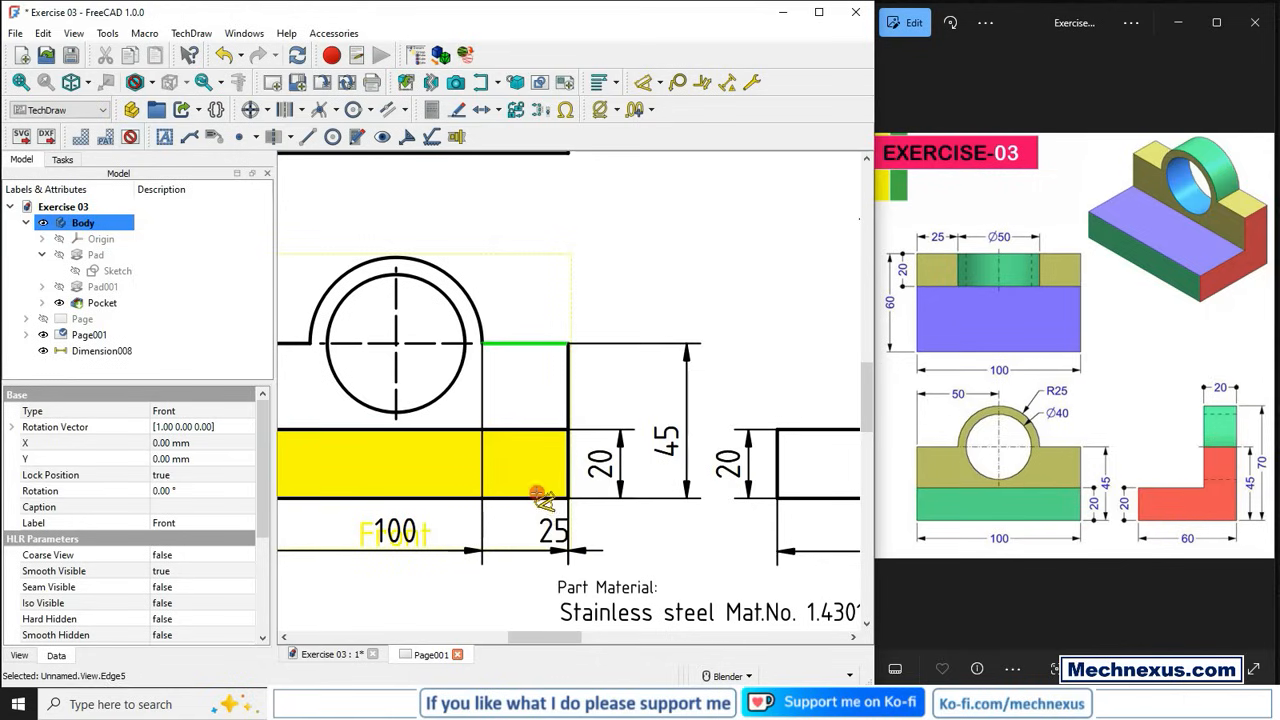
{"action": "left_click", "coordinate": [540, 496]}
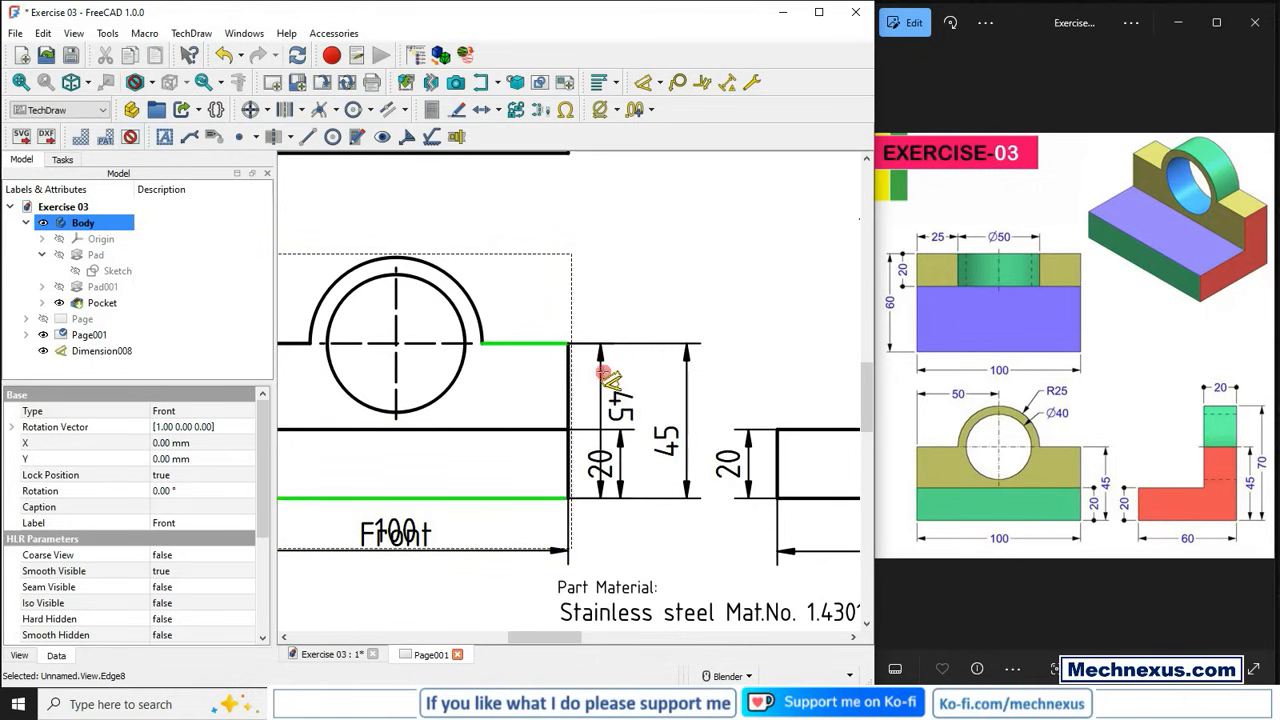
{"action": "key", "text": "Escape"}
{"action": "scroll", "coordinate": [600, 368], "scroll_direction": "down", "scroll_amount": 3}
{"action": "left_click", "coordinate": [631, 318]}
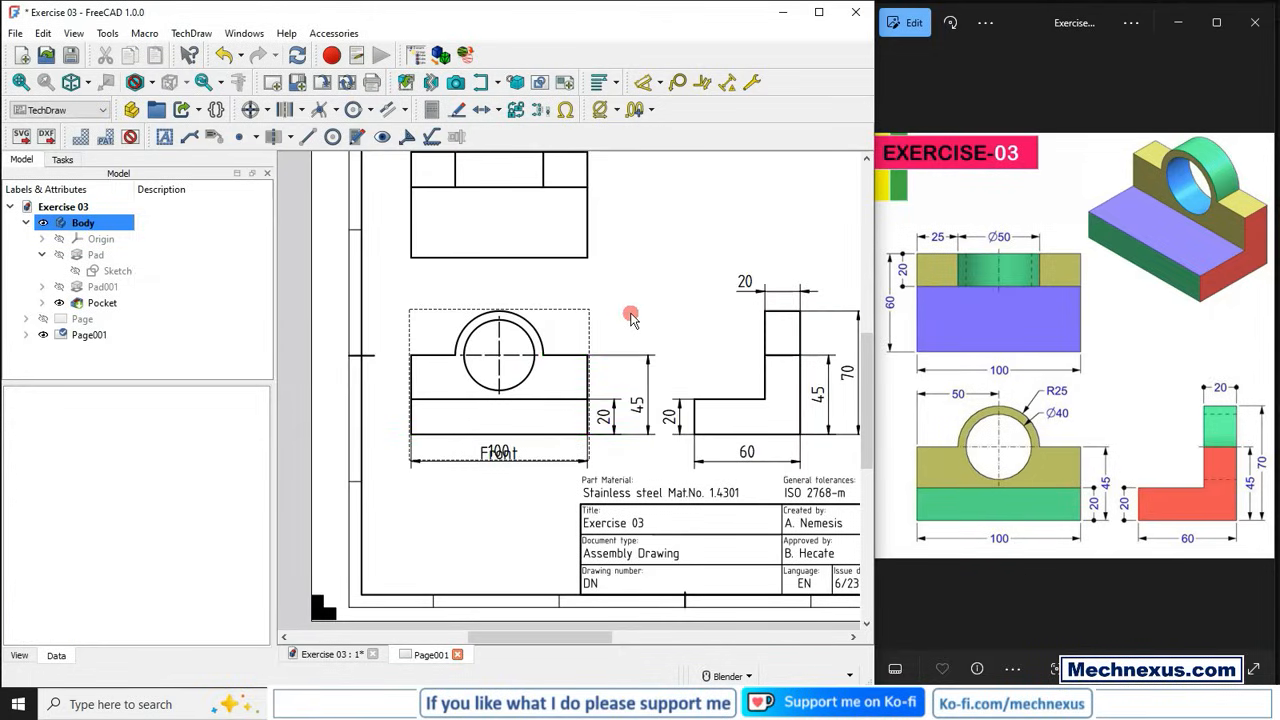
{"action": "scroll", "coordinate": [615, 338], "scroll_direction": "up", "scroll_amount": 2}
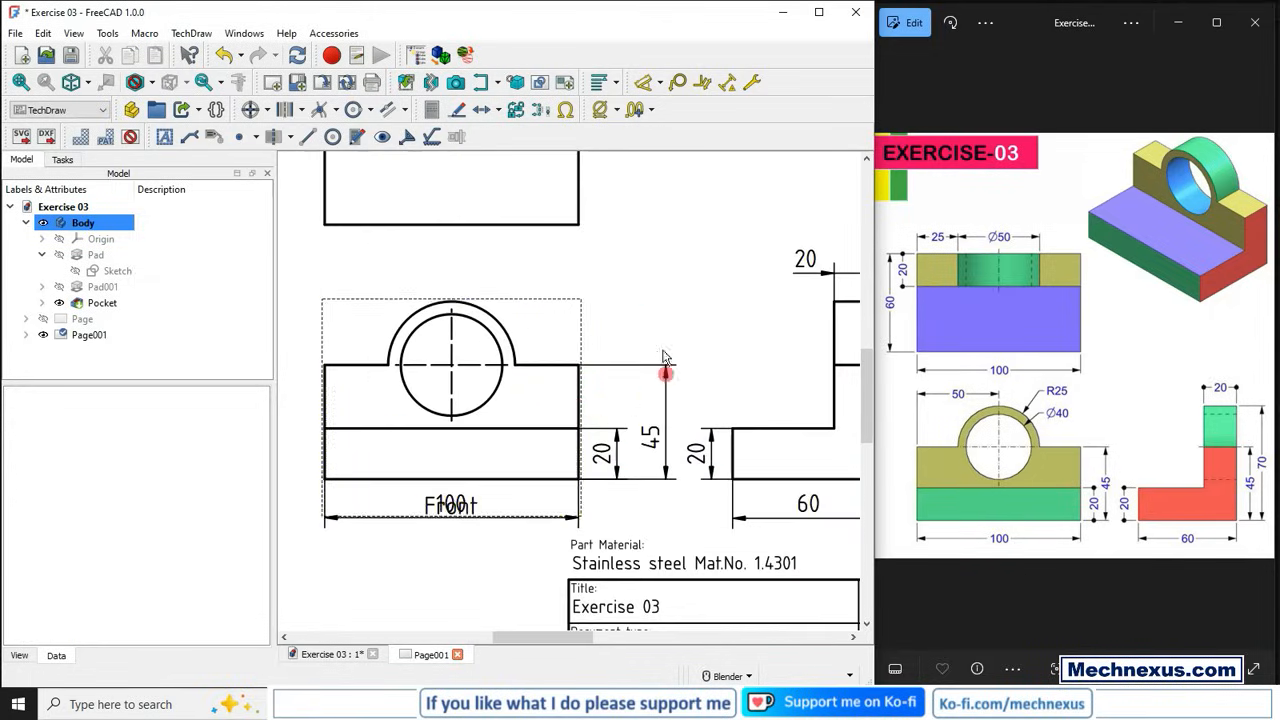
{"action": "left_click", "coordinate": [131, 137]}
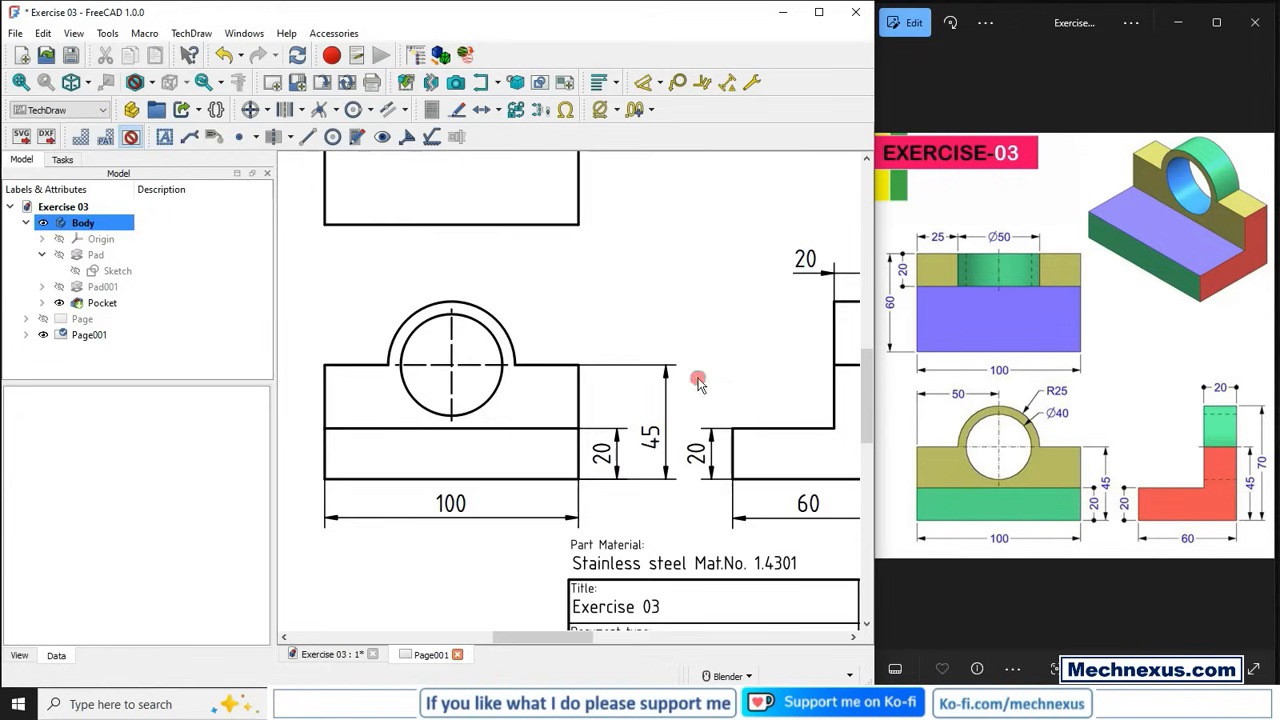
{"action": "scroll", "coordinate": [546, 420], "scroll_direction": "down", "scroll_amount": 3}
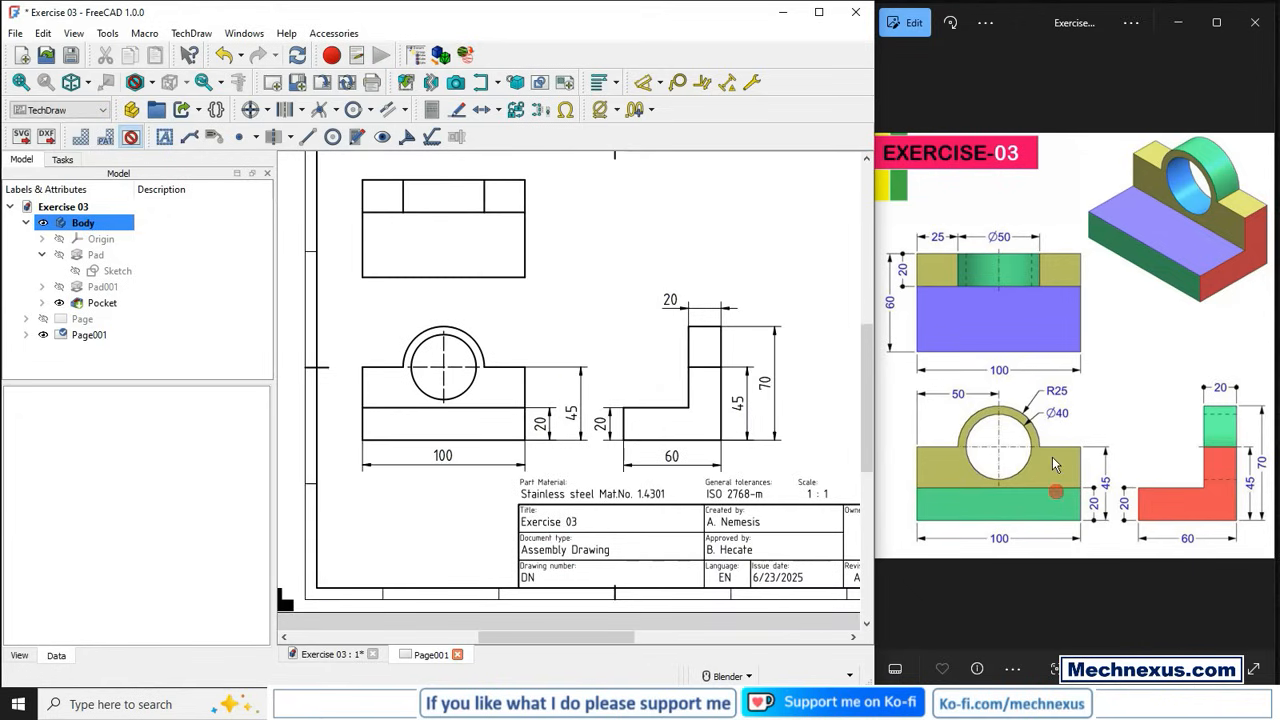
{"action": "scroll", "coordinate": [1057, 413], "scroll_direction": "up", "scroll_amount": 1}
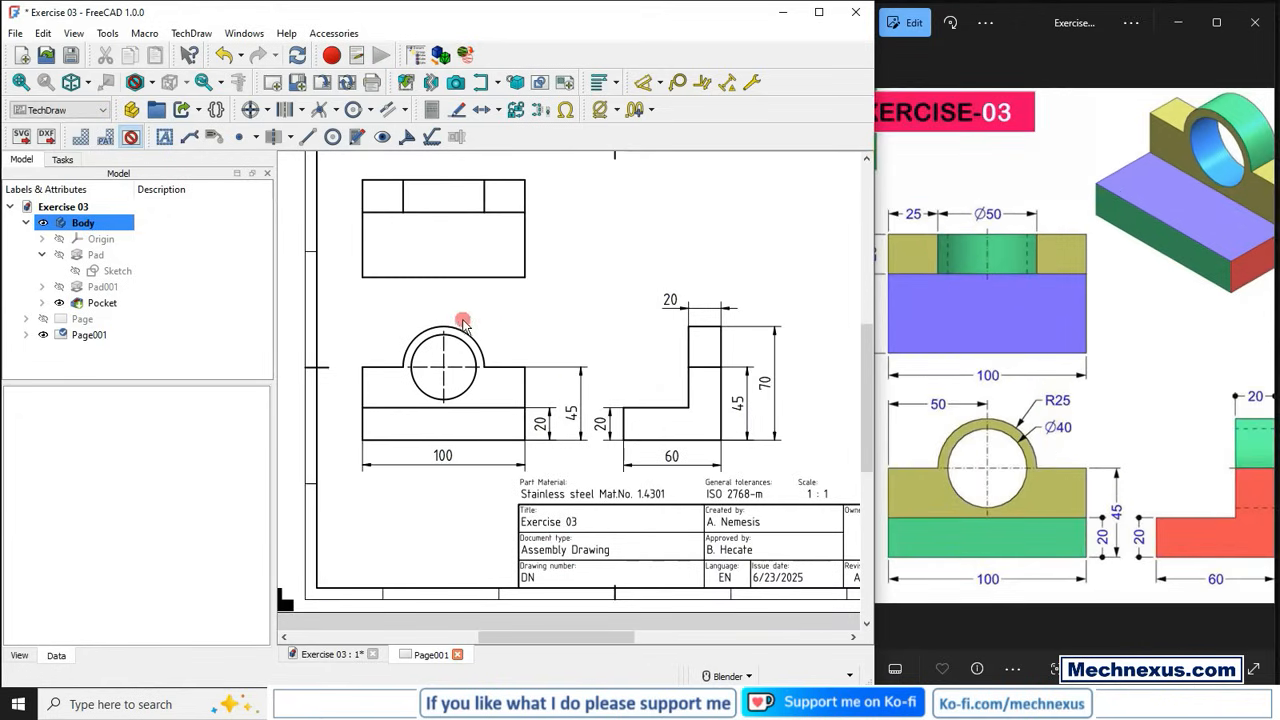
- Add a diameter dimension to the front view's circular hole, with its text placed above and to the right of the outer arc
{"action": "scroll", "coordinate": [463, 324], "scroll_direction": "up", "scroll_amount": 2}
{"action": "left_click", "coordinate": [430, 360]}
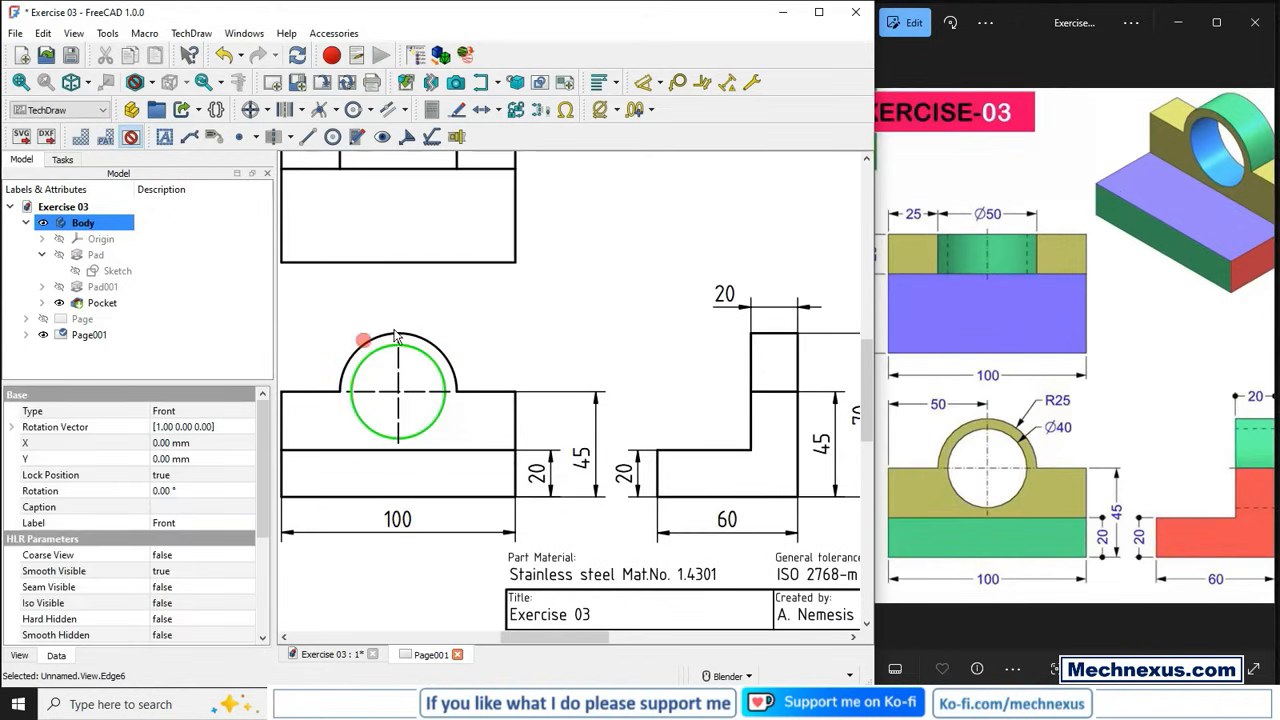
{"action": "left_click", "coordinate": [643, 82]}
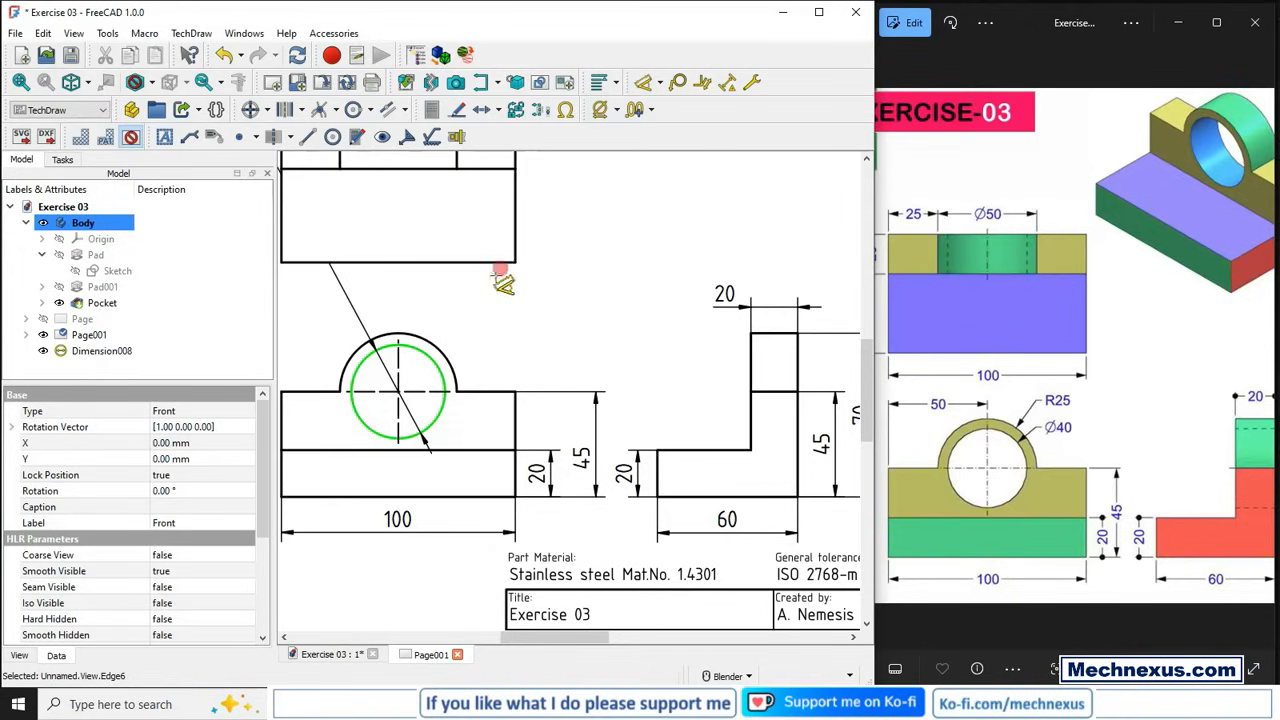
{"action": "left_click", "coordinate": [462, 318]}
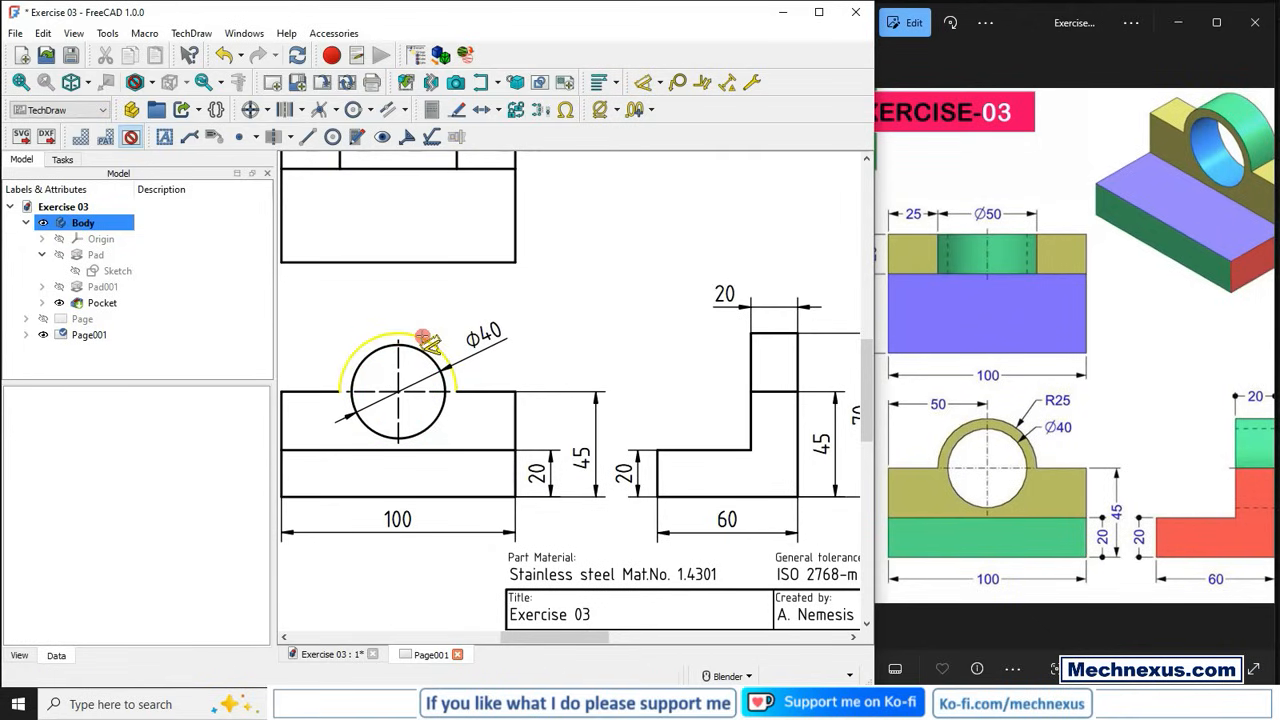
{"action": "left_click", "coordinate": [427, 343]}
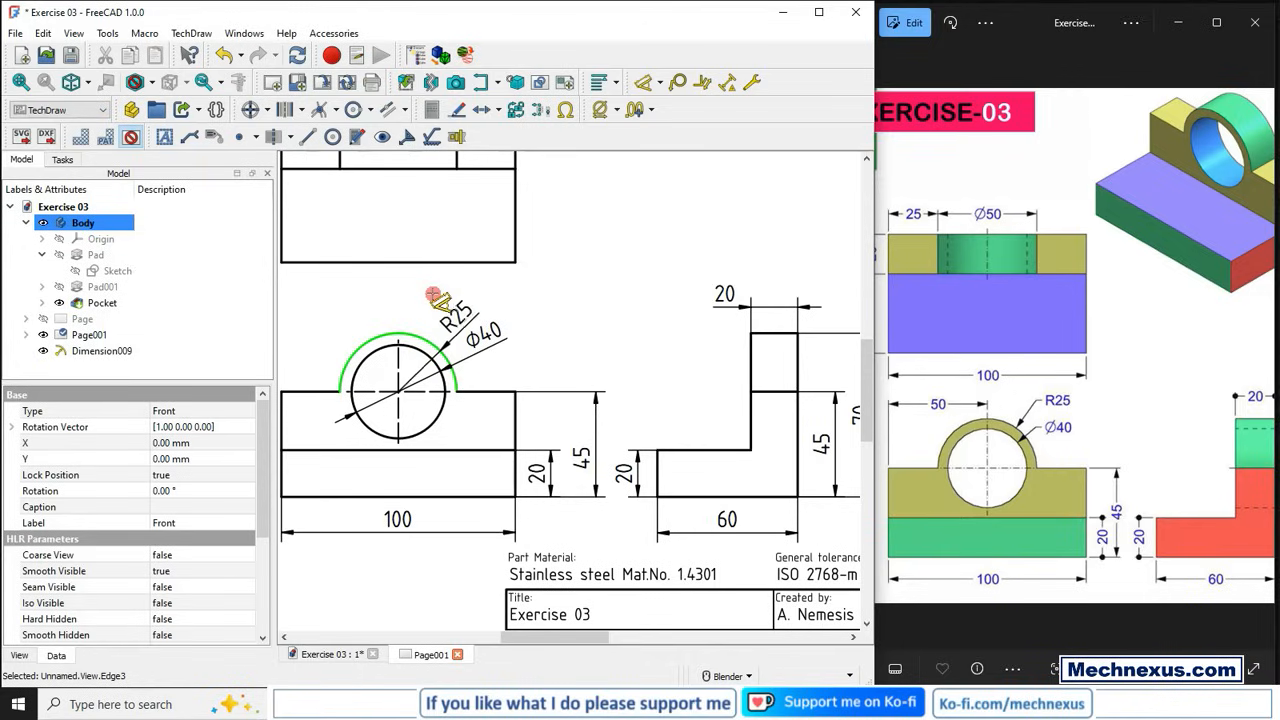
{"action": "key", "text": "Escape"}
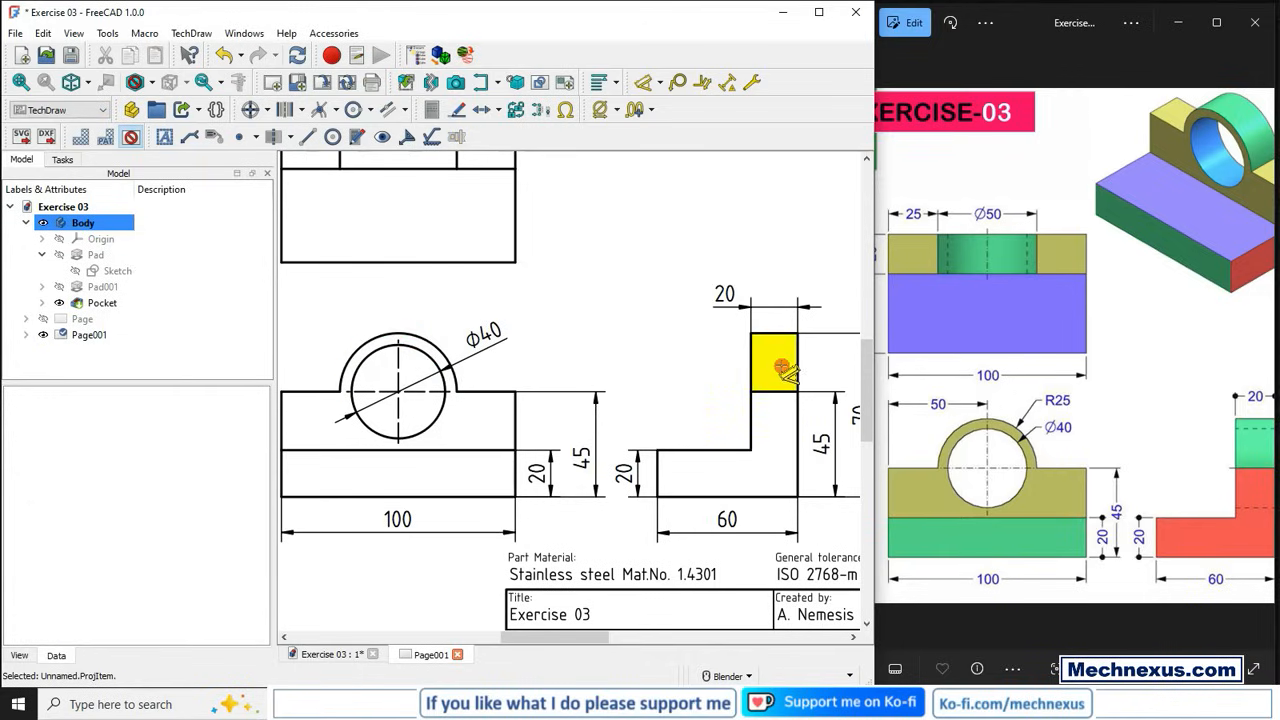
{"action": "scroll", "coordinate": [775, 367], "scroll_direction": "down", "scroll_amount": 1}
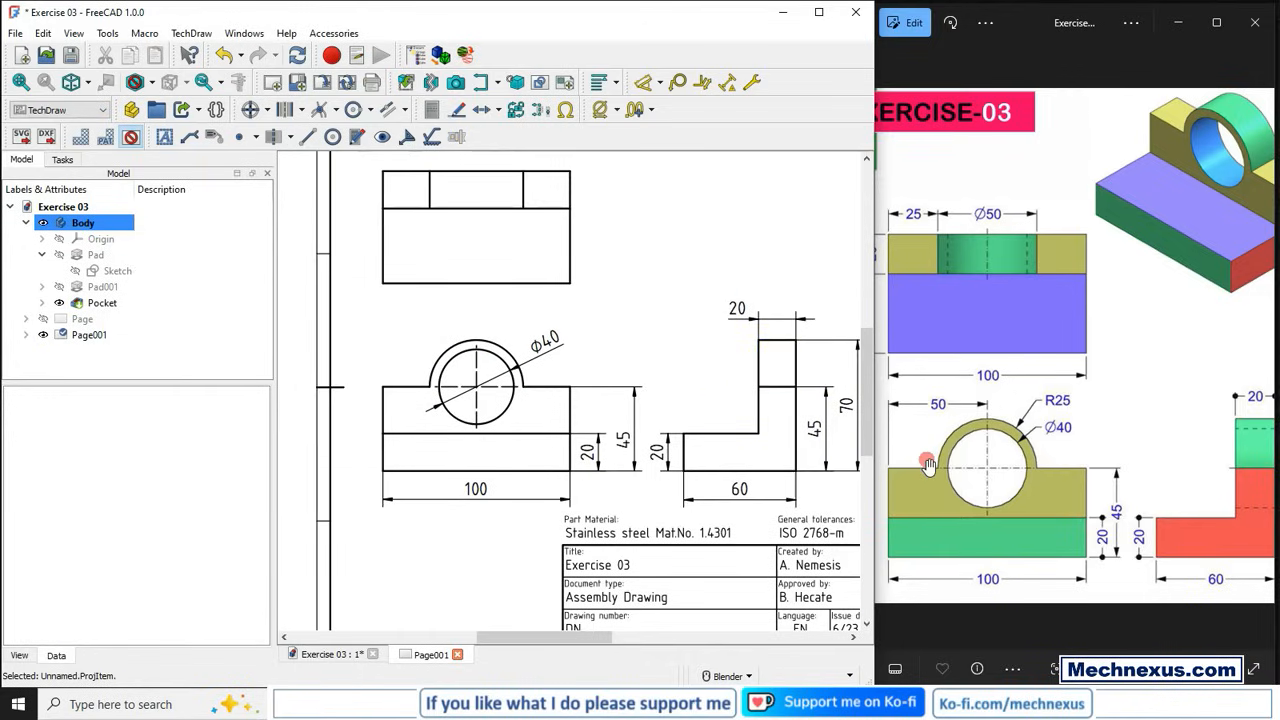
{"action": "left_click", "coordinate": [383, 410]}
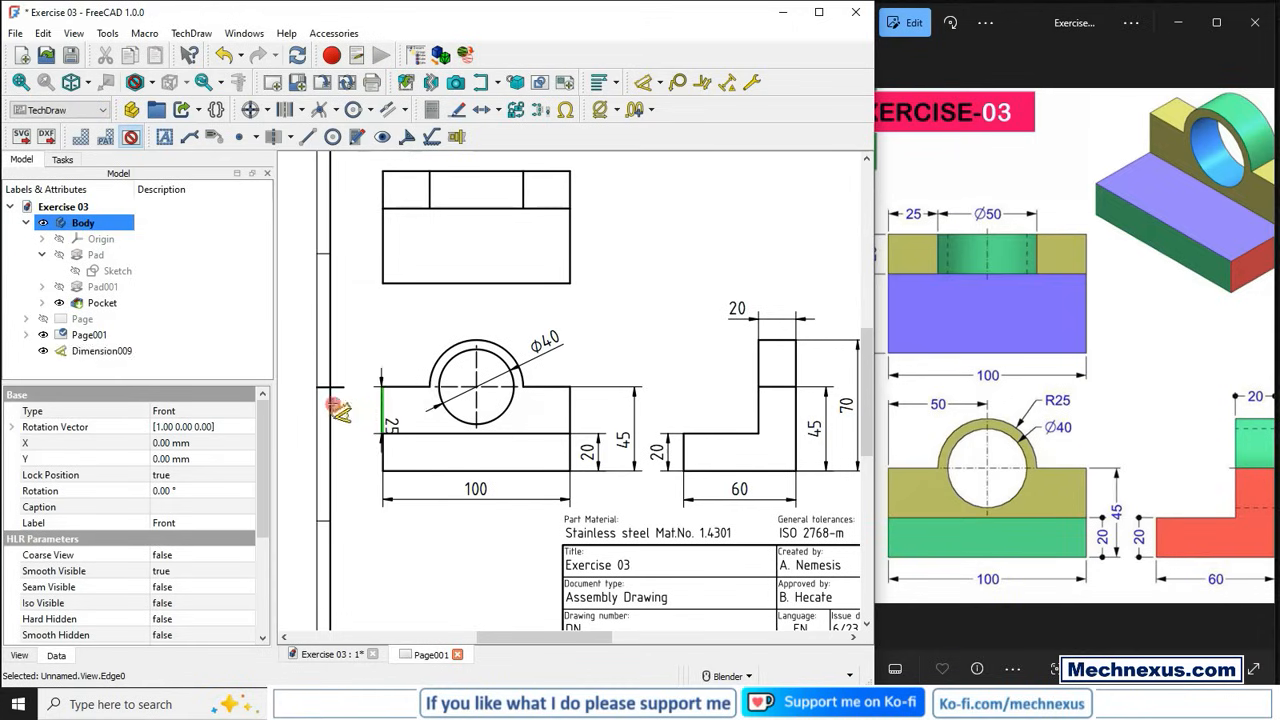
{"action": "left_click", "coordinate": [476, 370]}
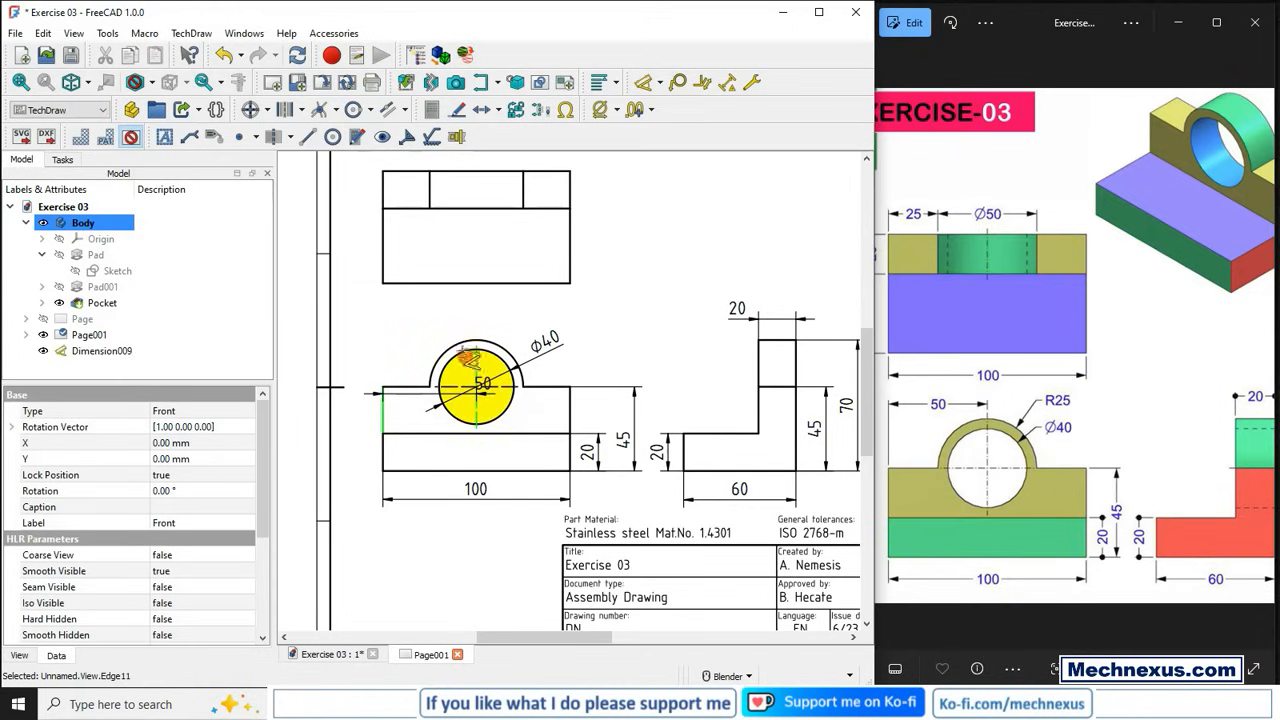
{"action": "left_click", "coordinate": [424, 303]}
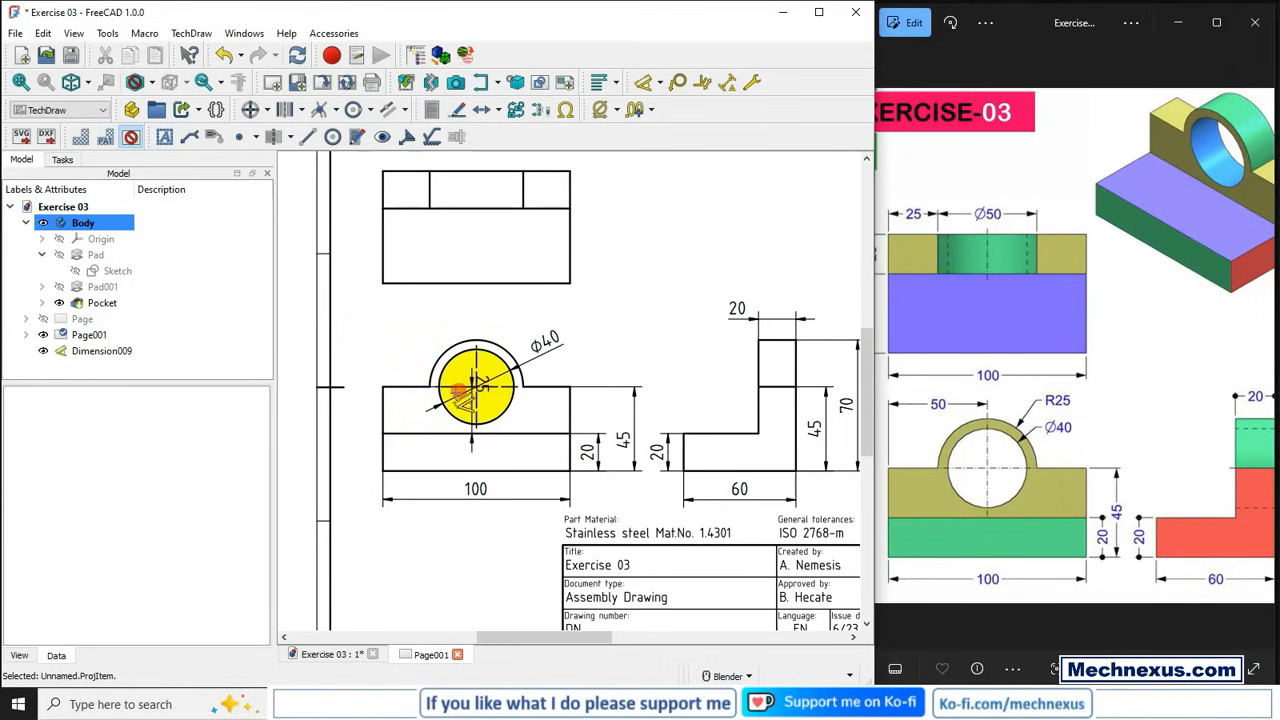
{"action": "left_click", "coordinate": [430, 363]}
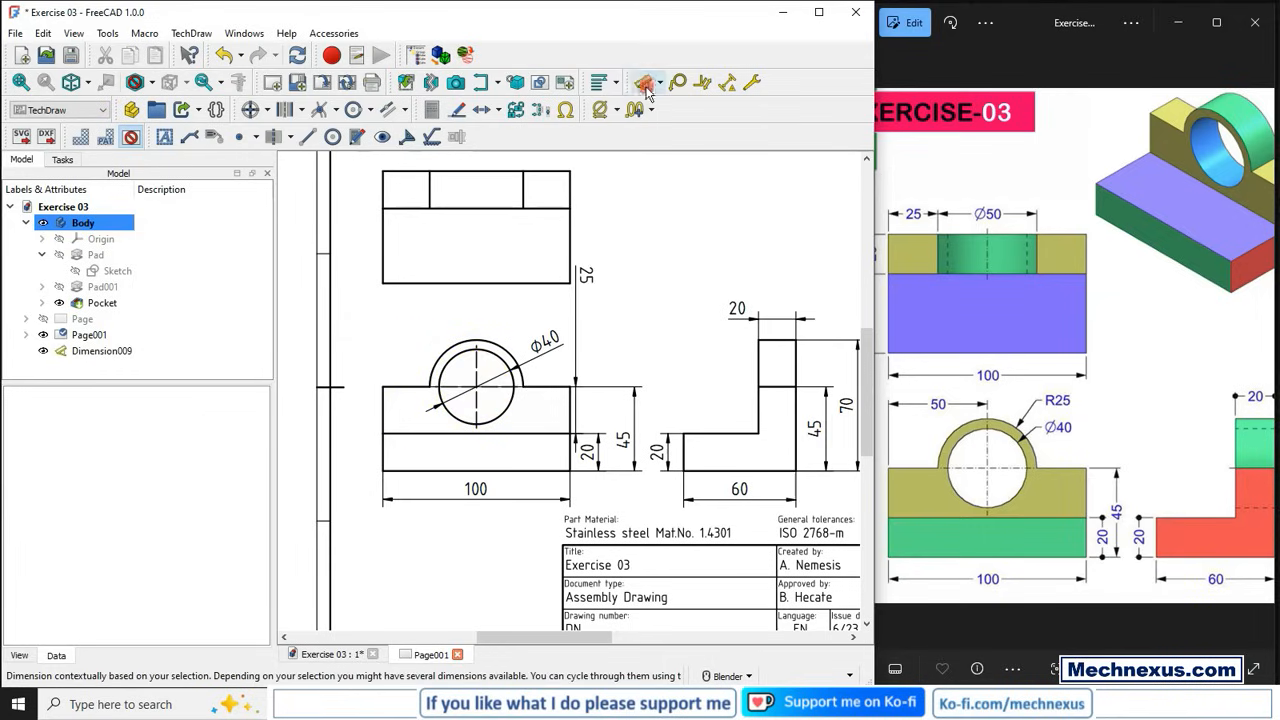
{"action": "left_click", "coordinate": [649, 88]}
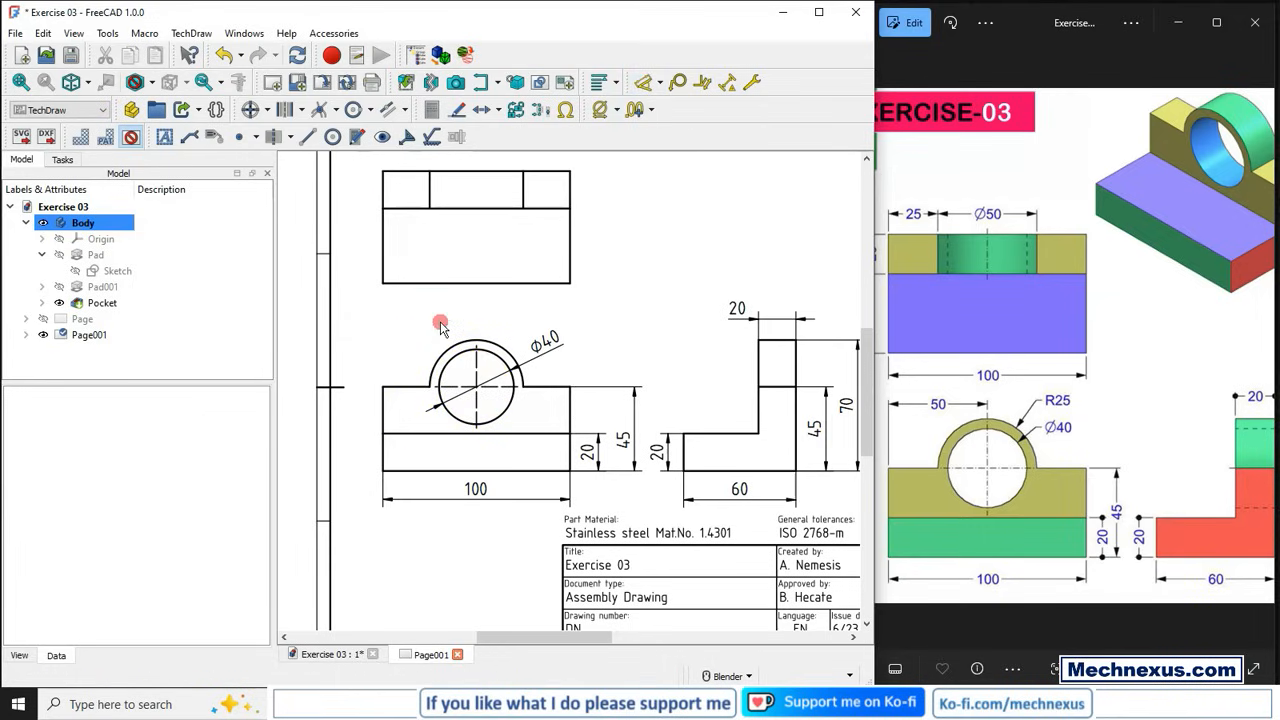
- Add a horizontal dimension from the front view's upper left vertical edge to the hole's vertical centerline, placed above the arc
{"action": "left_click", "coordinate": [383, 405]}
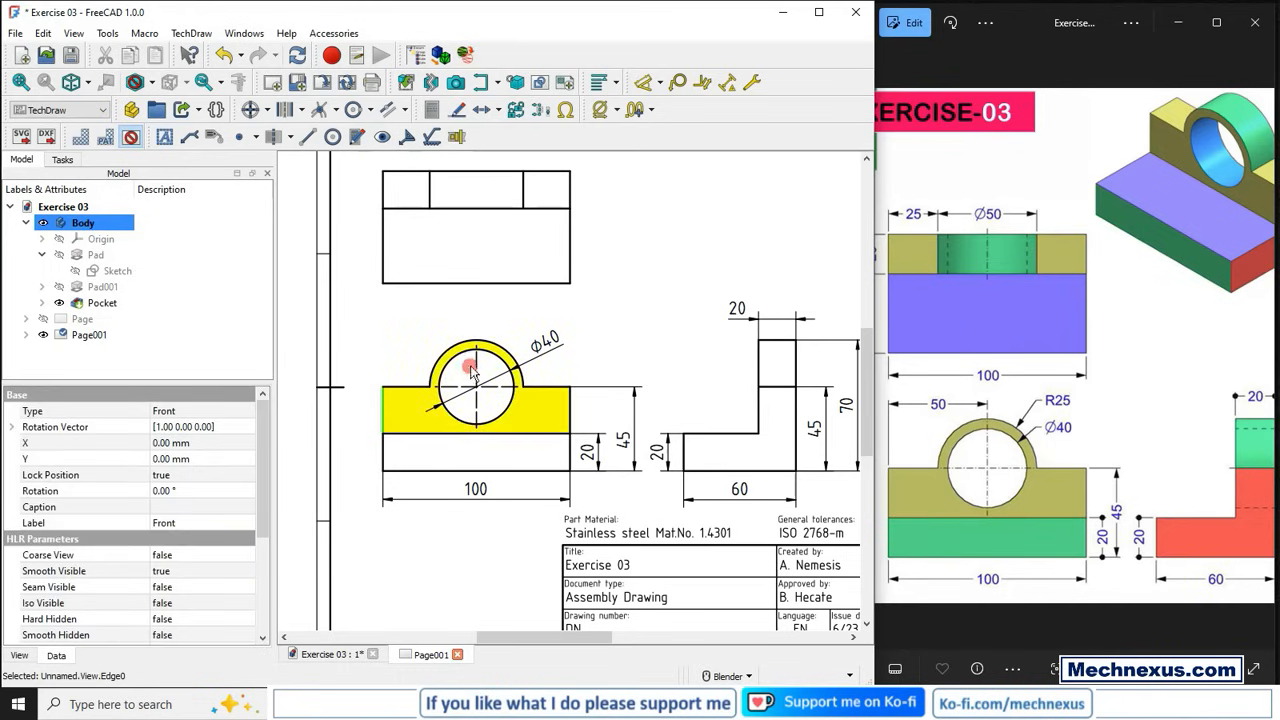
{"action": "left_click", "coordinate": [659, 82]}
{"action": "left_click", "coordinate": [655, 148]}
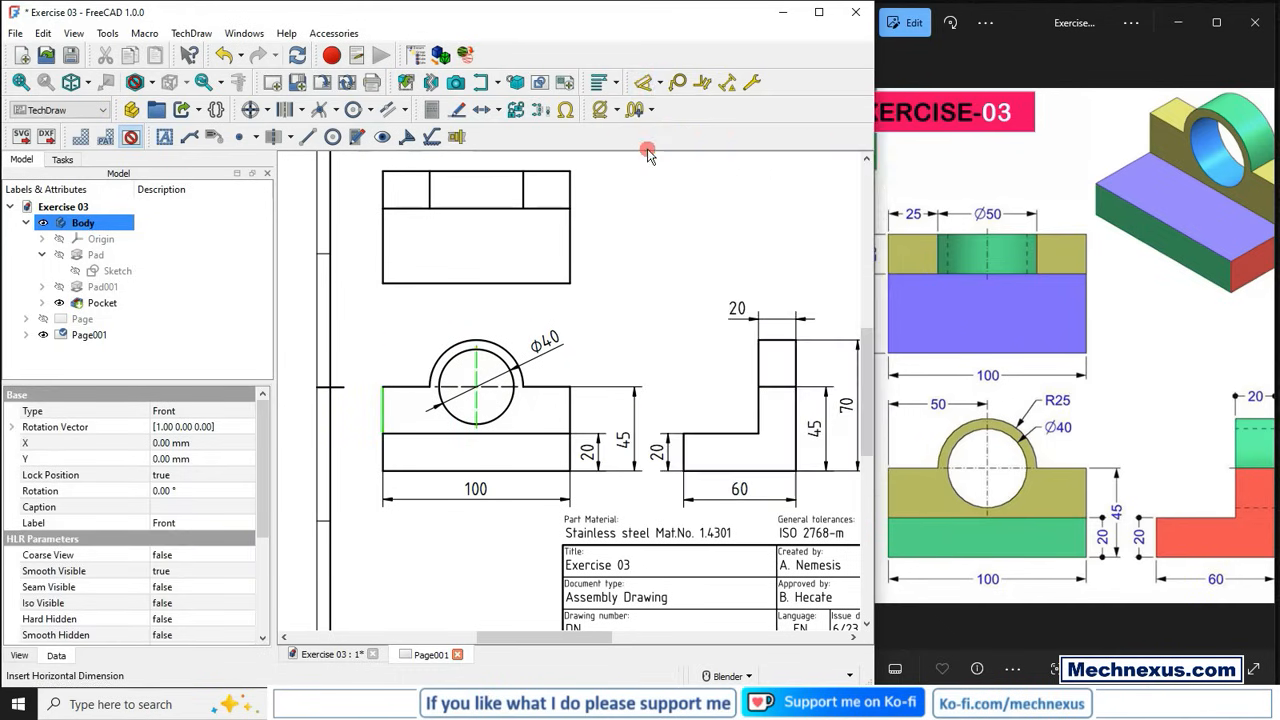
{"action": "left_click_drag", "start_coordinate": [428, 353], "coordinate": [430, 322]}
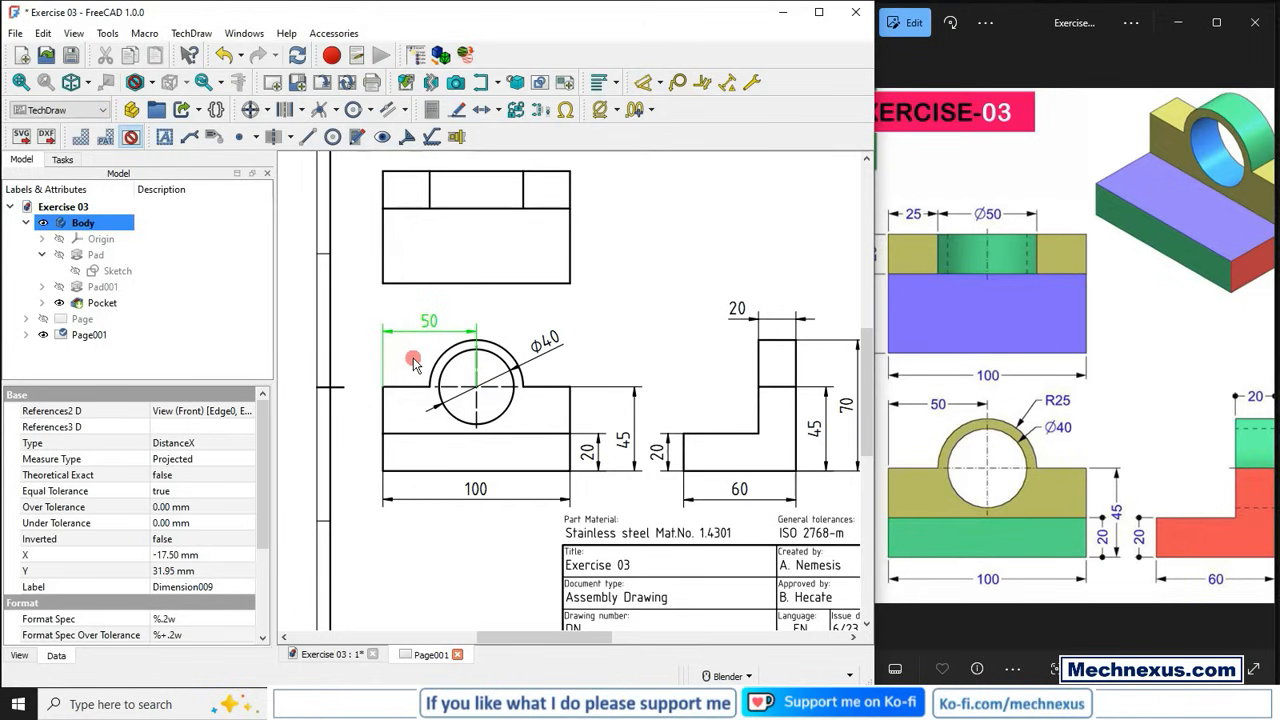
{"action": "left_click", "coordinate": [577, 310]}
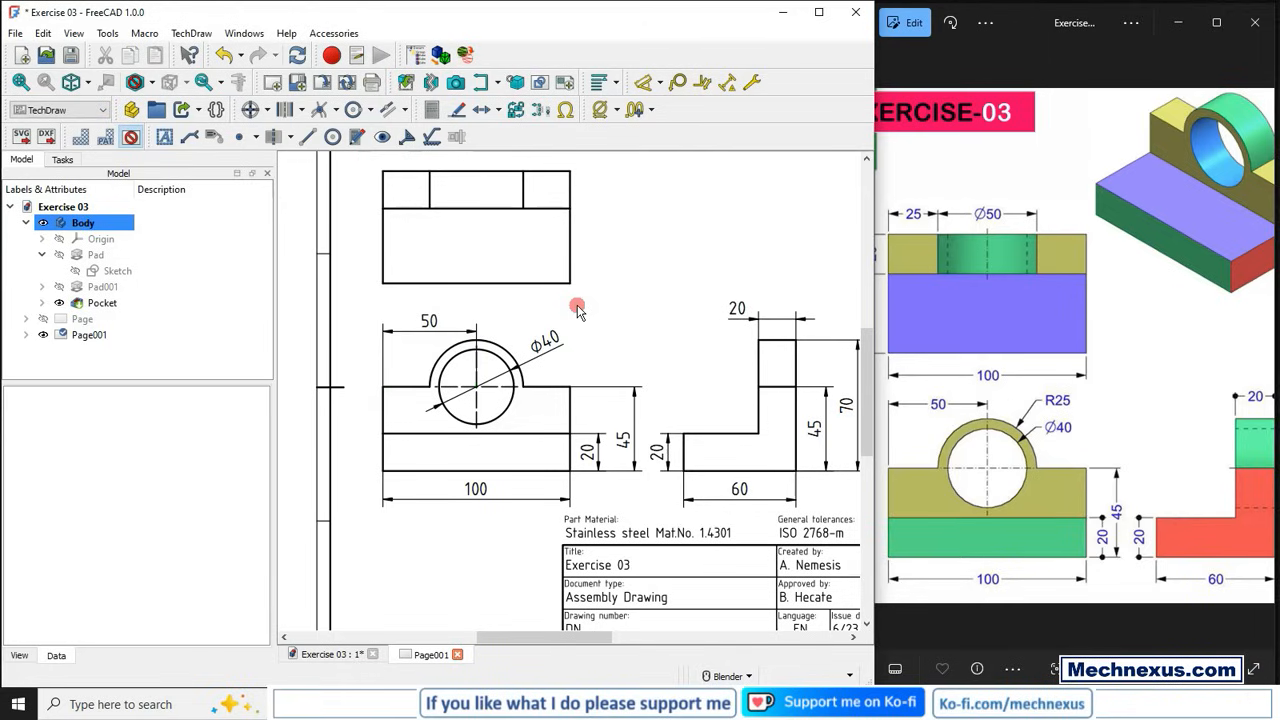
- Set Hard Hidden to true for the Top view, with view frames shown for selecting it and hidden again at the end
{"action": "scroll", "coordinate": [610, 316], "scroll_direction": "down", "scroll_amount": 1}
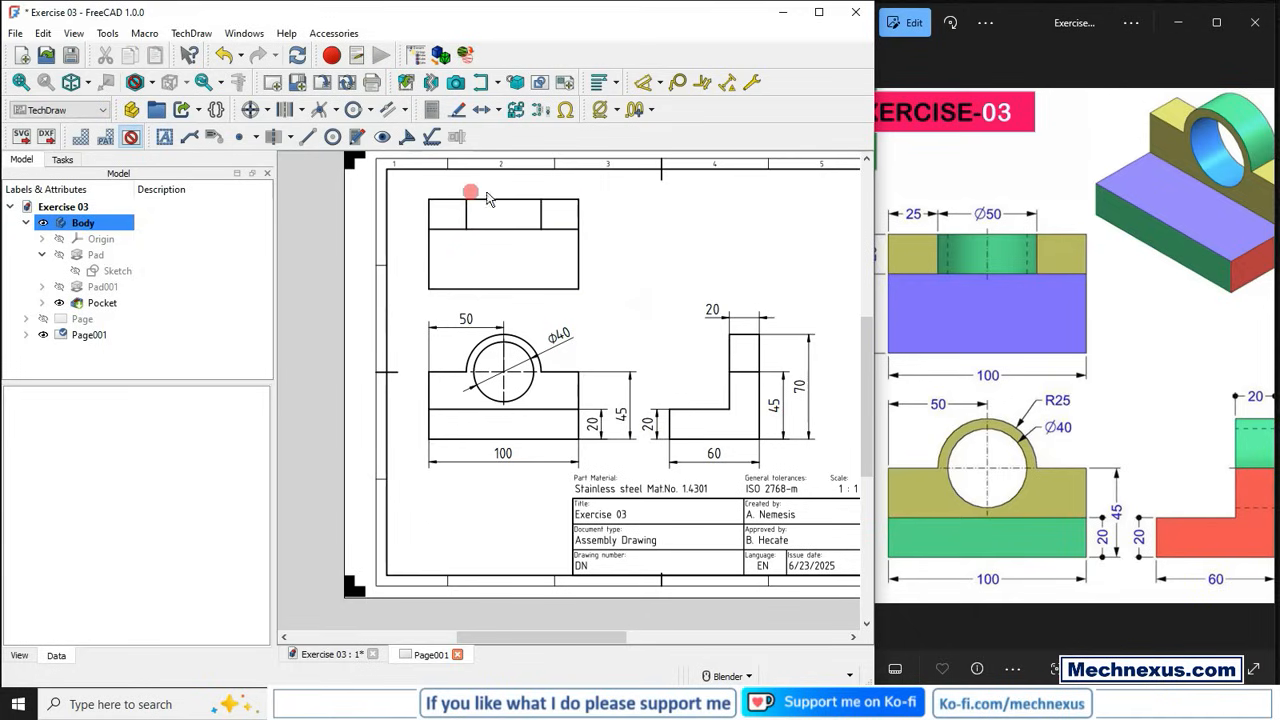
{"action": "left_click", "coordinate": [134, 140]}
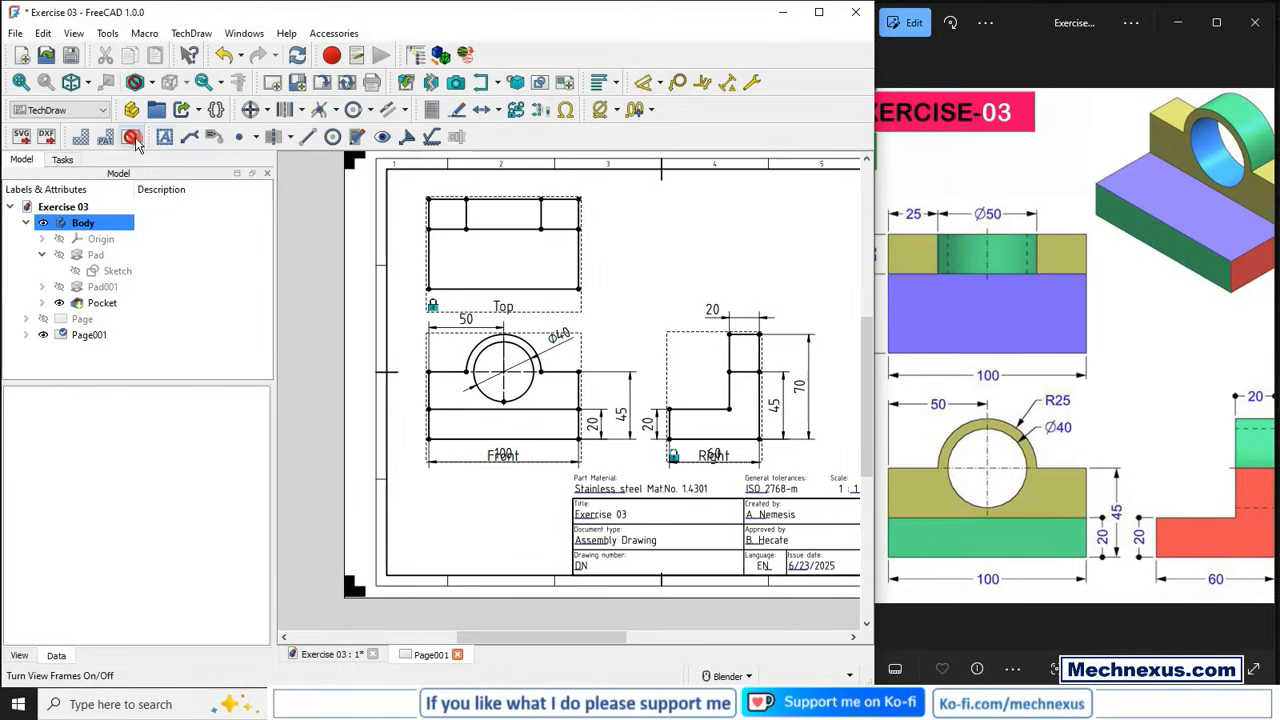
{"action": "left_click", "coordinate": [505, 306]}
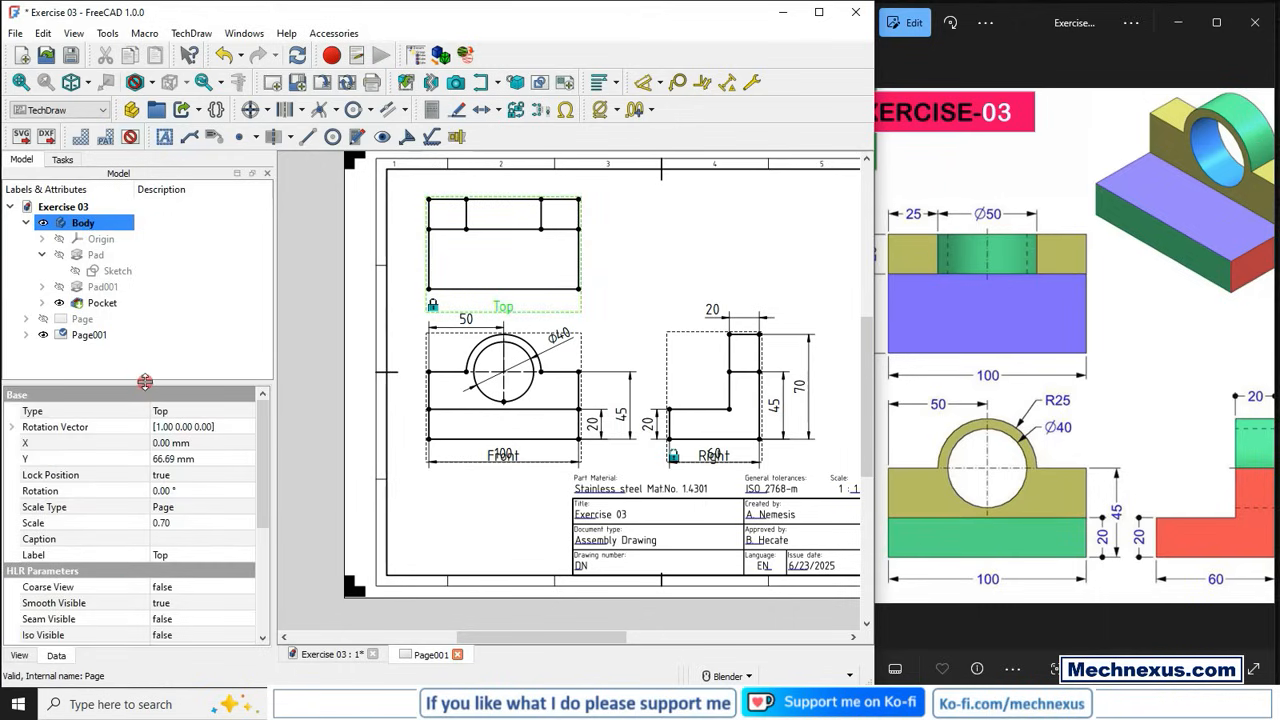
{"action": "left_click_drag", "start_coordinate": [145, 382], "coordinate": [155, 296]}
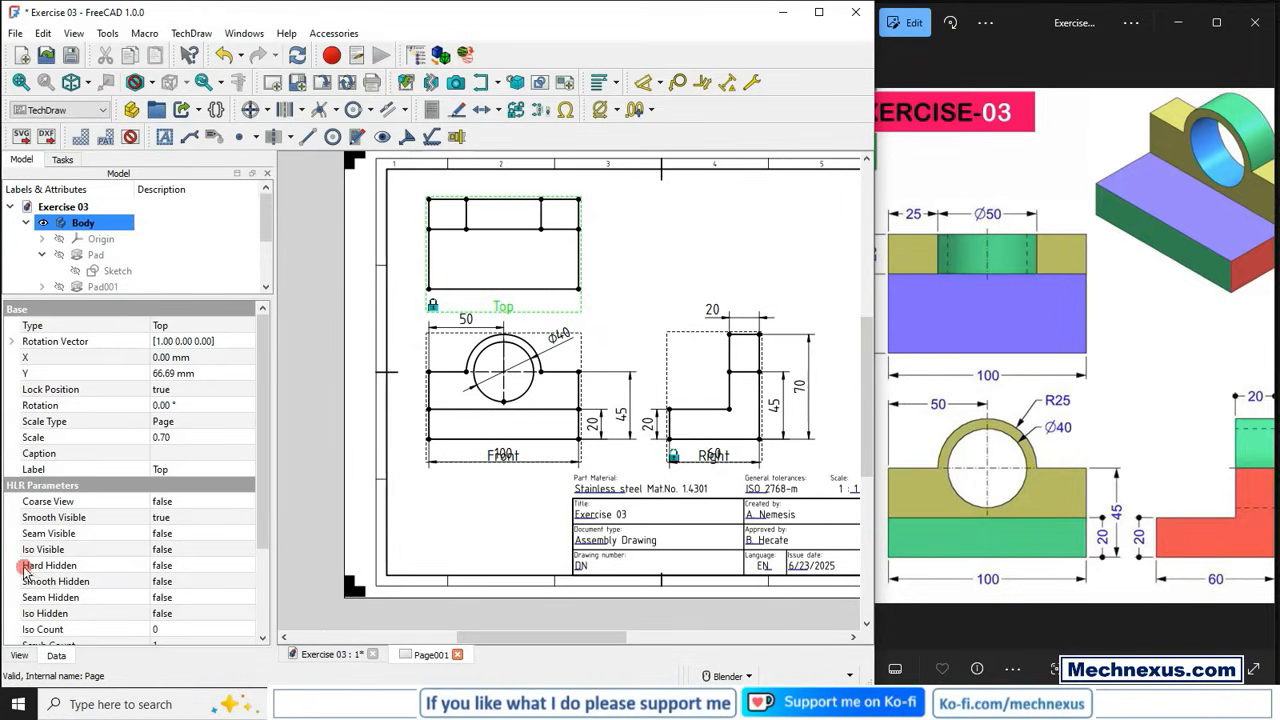
{"action": "left_click", "coordinate": [175, 567]}
{"action": "left_click", "coordinate": [175, 566]}
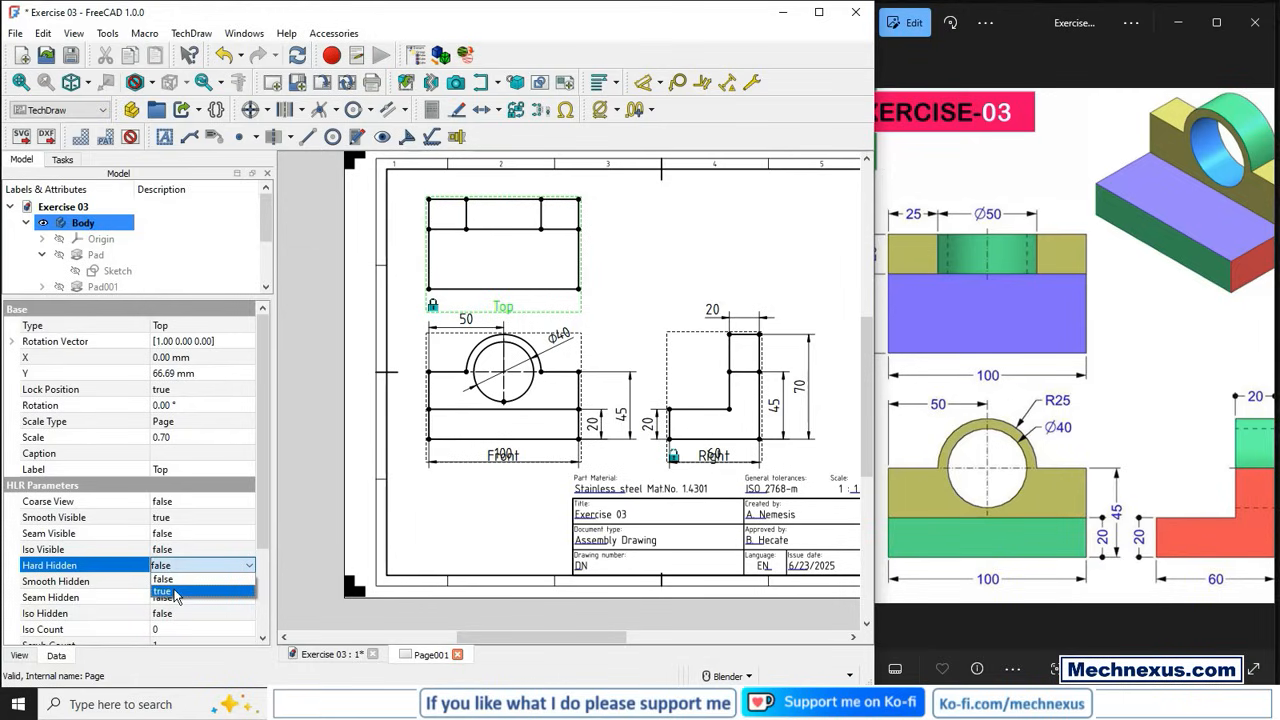
{"action": "left_click", "coordinate": [175, 592]}
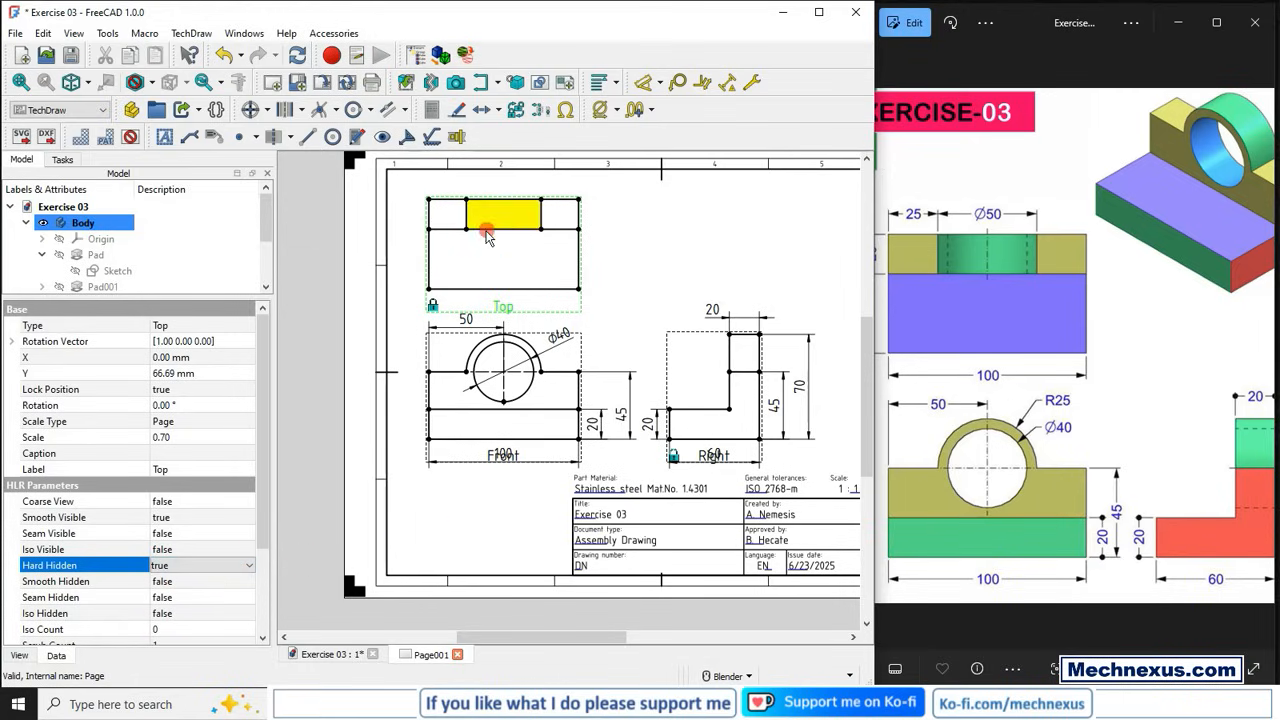
{"action": "left_click", "coordinate": [452, 551]}
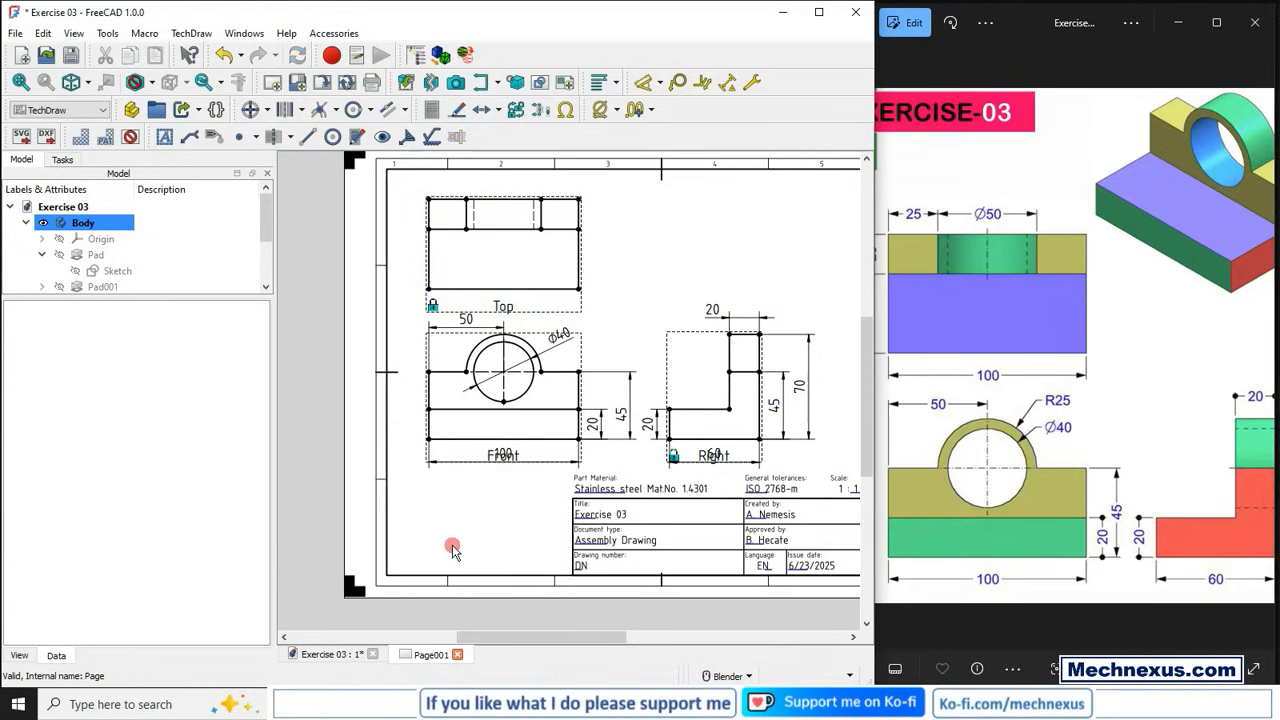
{"action": "scroll", "coordinate": [521, 163], "scroll_direction": "up", "scroll_amount": 2}
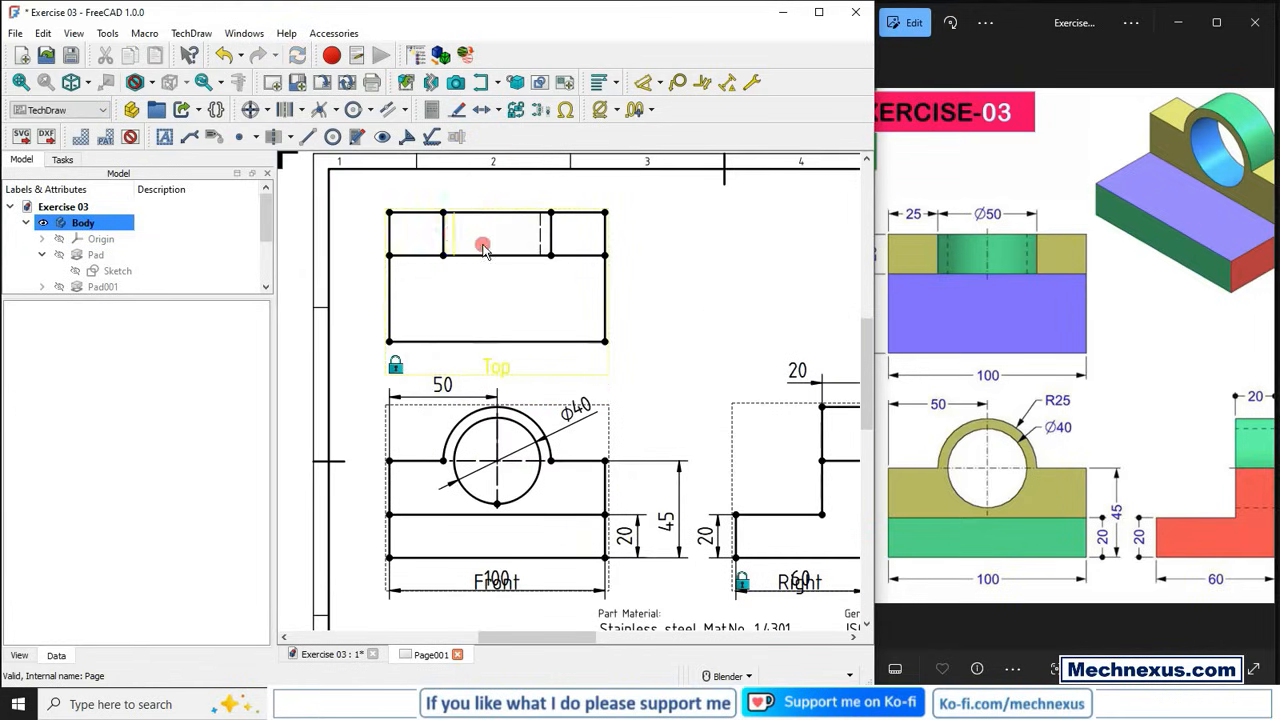
{"action": "left_click", "coordinate": [131, 137]}
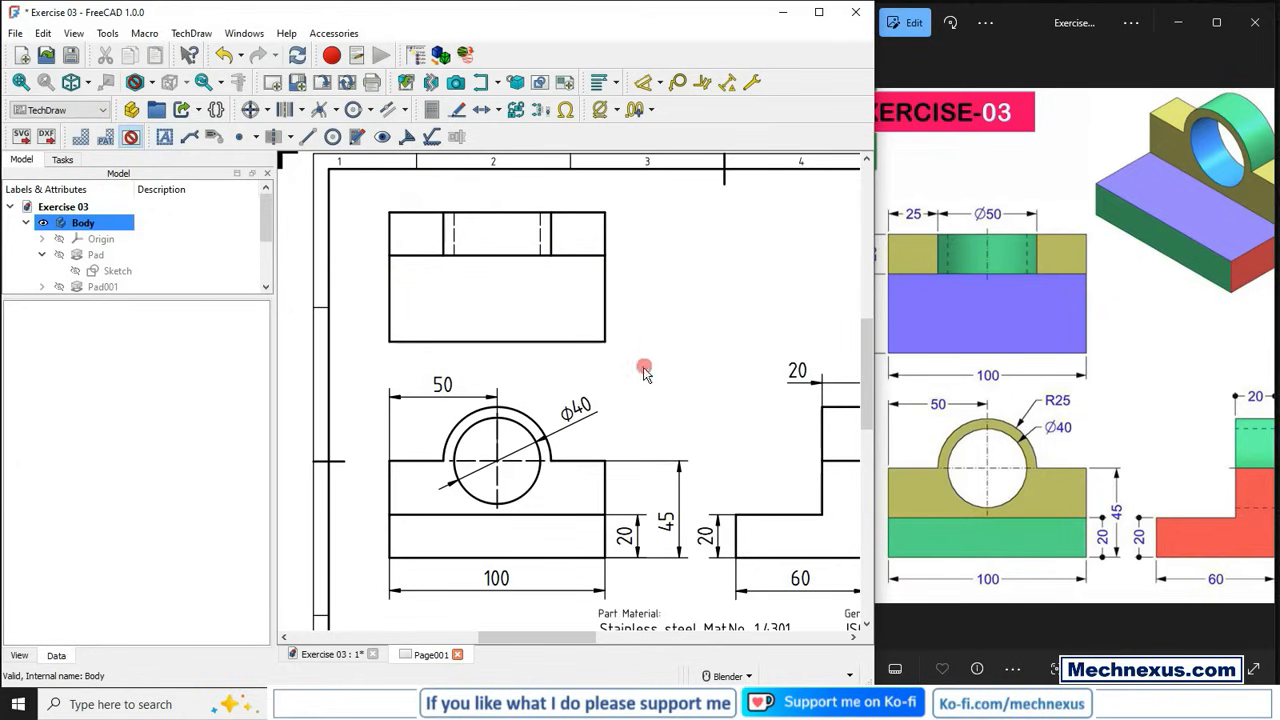
- Add a vertical Symmetry-style centerline between the two dashed hidden lines of the hole in the Top view
{"action": "left_click", "coordinate": [452, 237]}
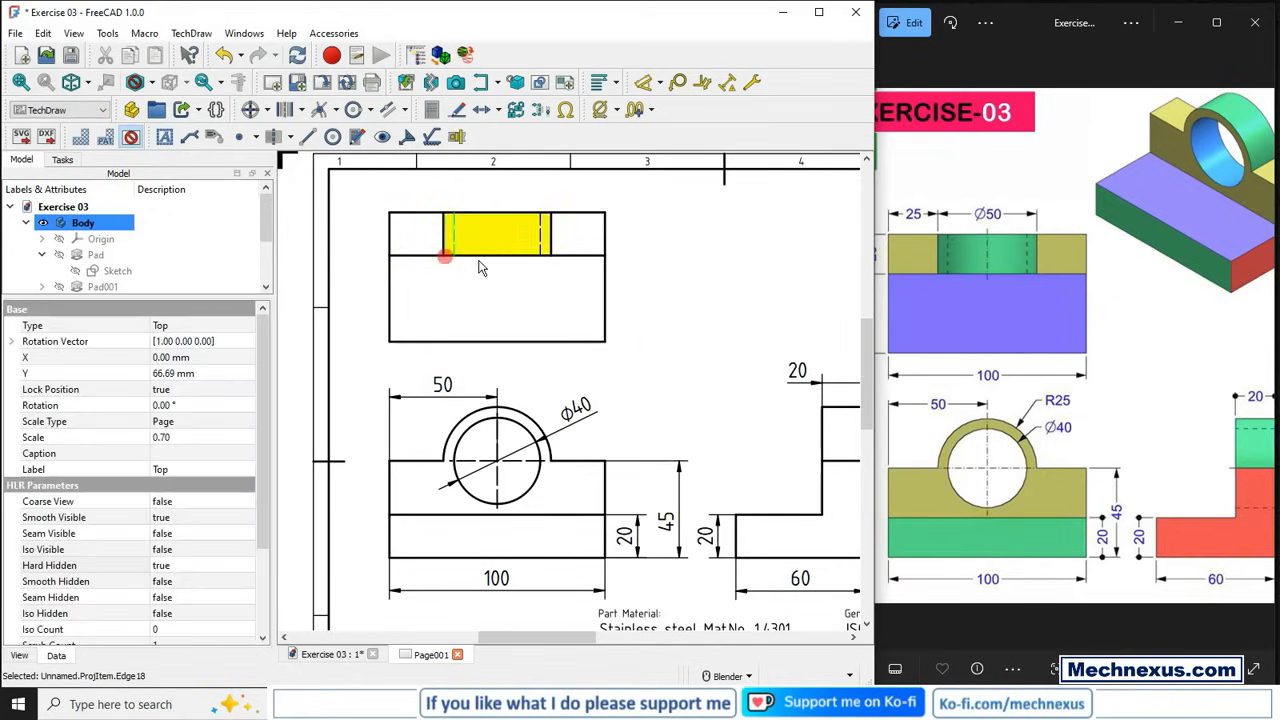
{"action": "left_click", "coordinate": [540, 250], "text": "ctrl"}
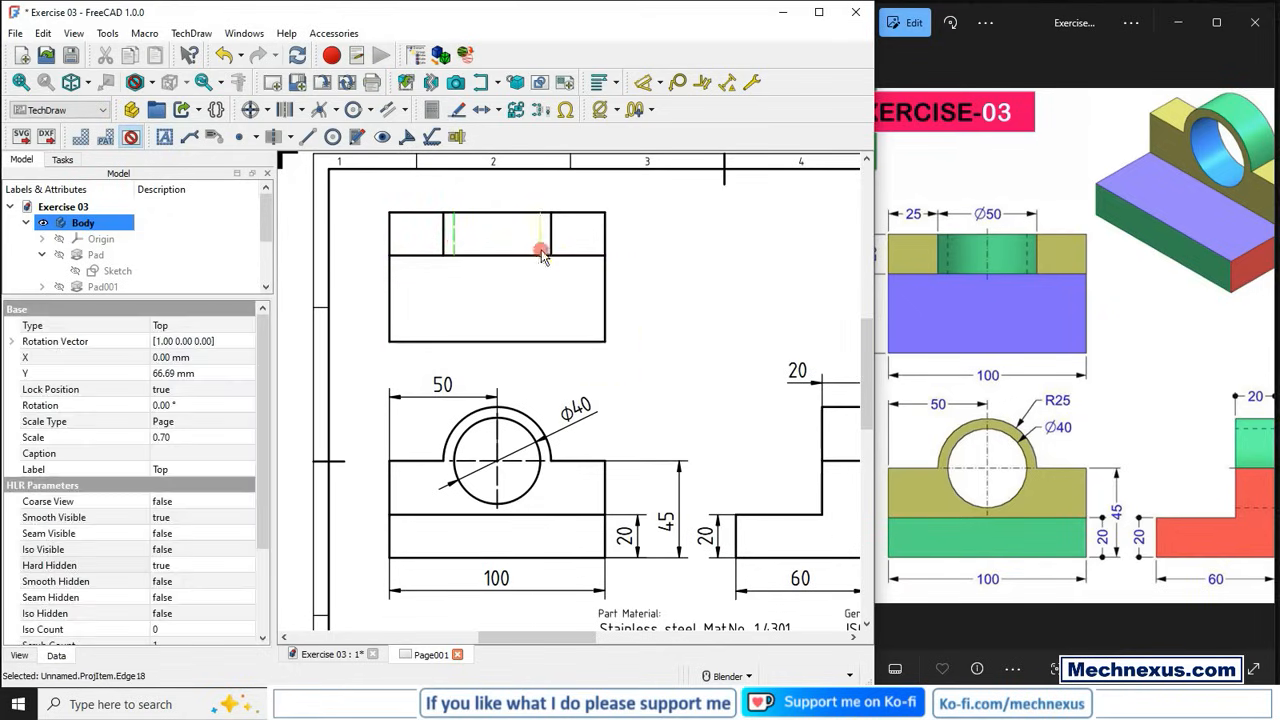
{"action": "left_click", "coordinate": [290, 137]}
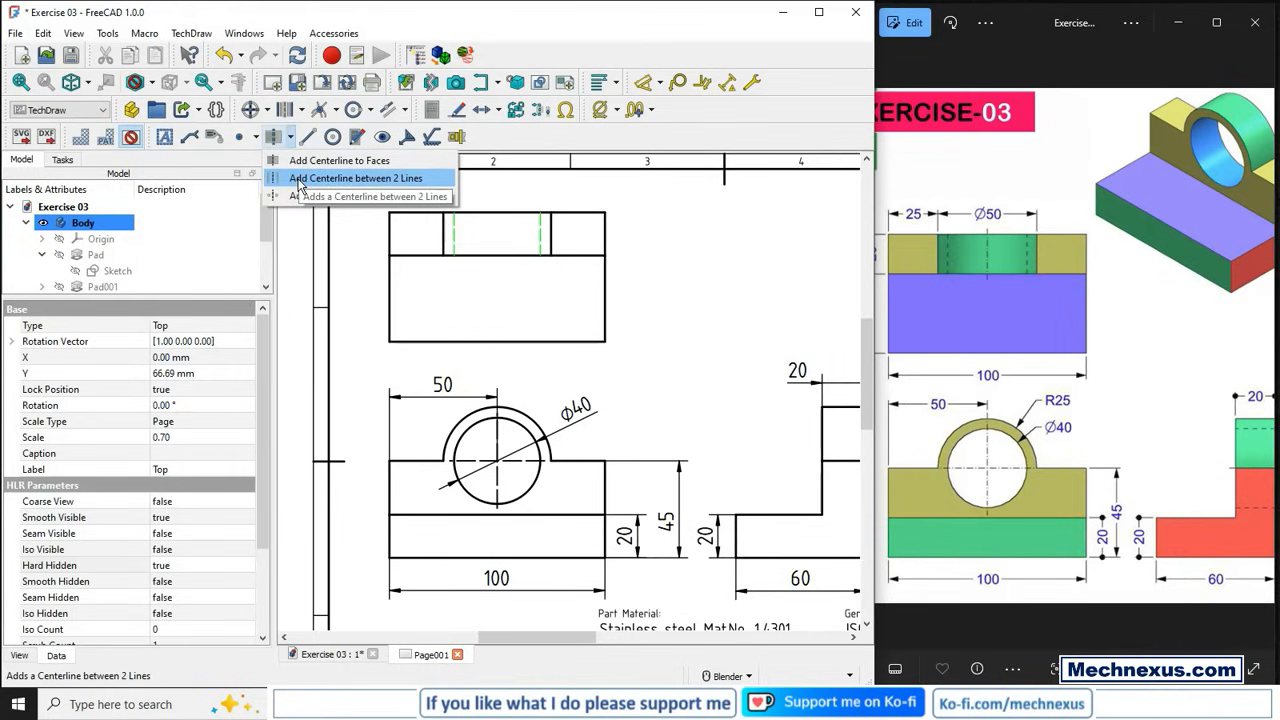
{"action": "left_click", "coordinate": [298, 179]}
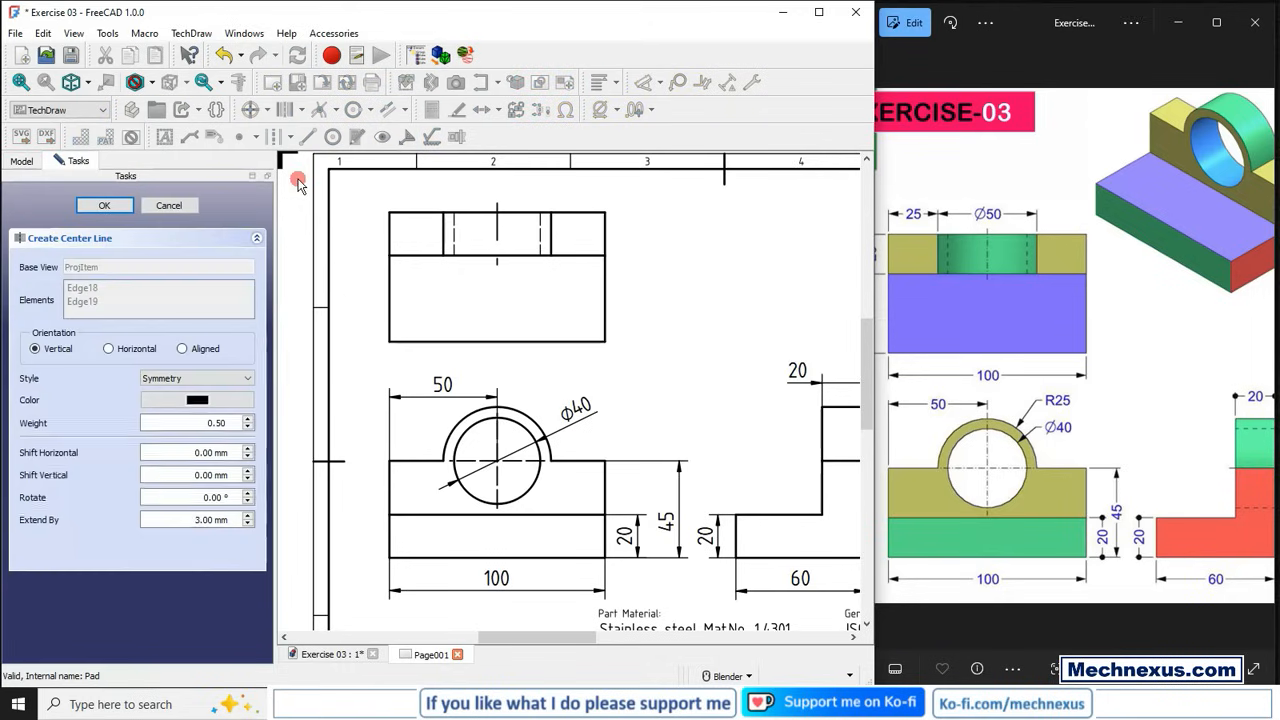
{"action": "left_click", "coordinate": [108, 205]}
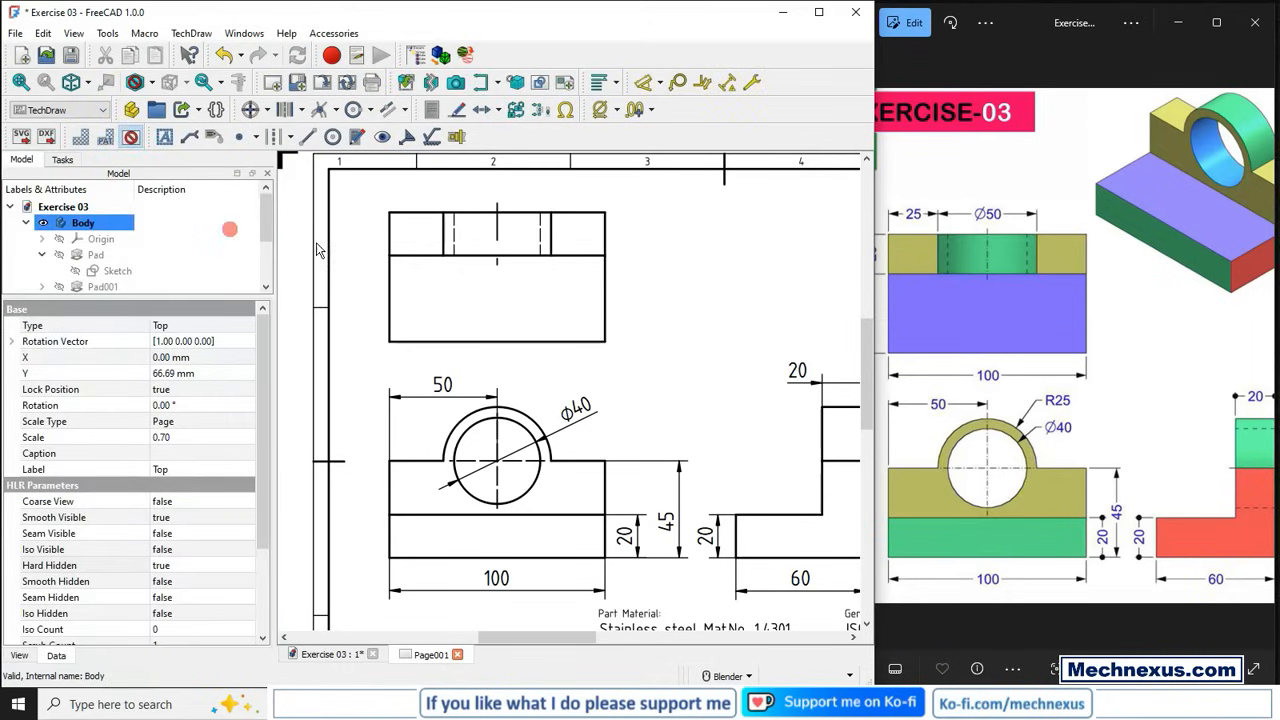
- Add a horizontal dimension between the two solid vertical edges of the cylindrical section in the Top view, placed above the view
{"action": "scroll", "coordinate": [528, 343], "scroll_direction": "down", "scroll_amount": 1}
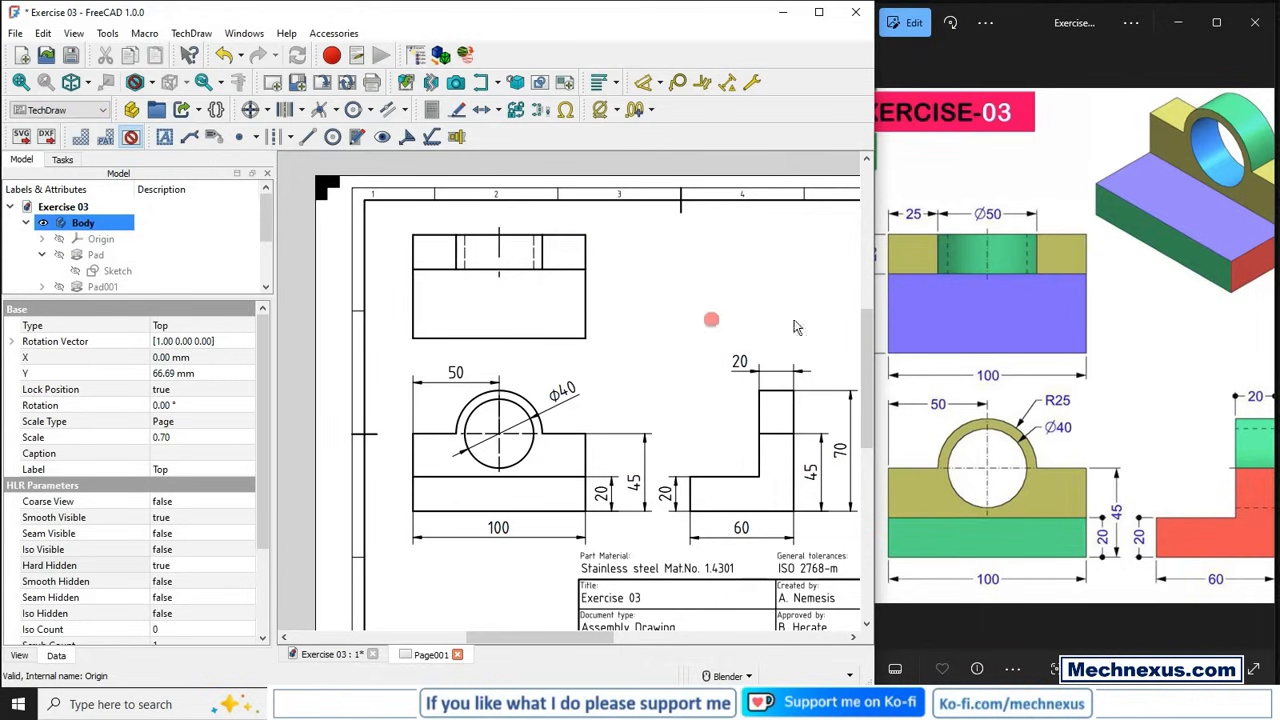
{"action": "left_click", "coordinate": [455, 258]}
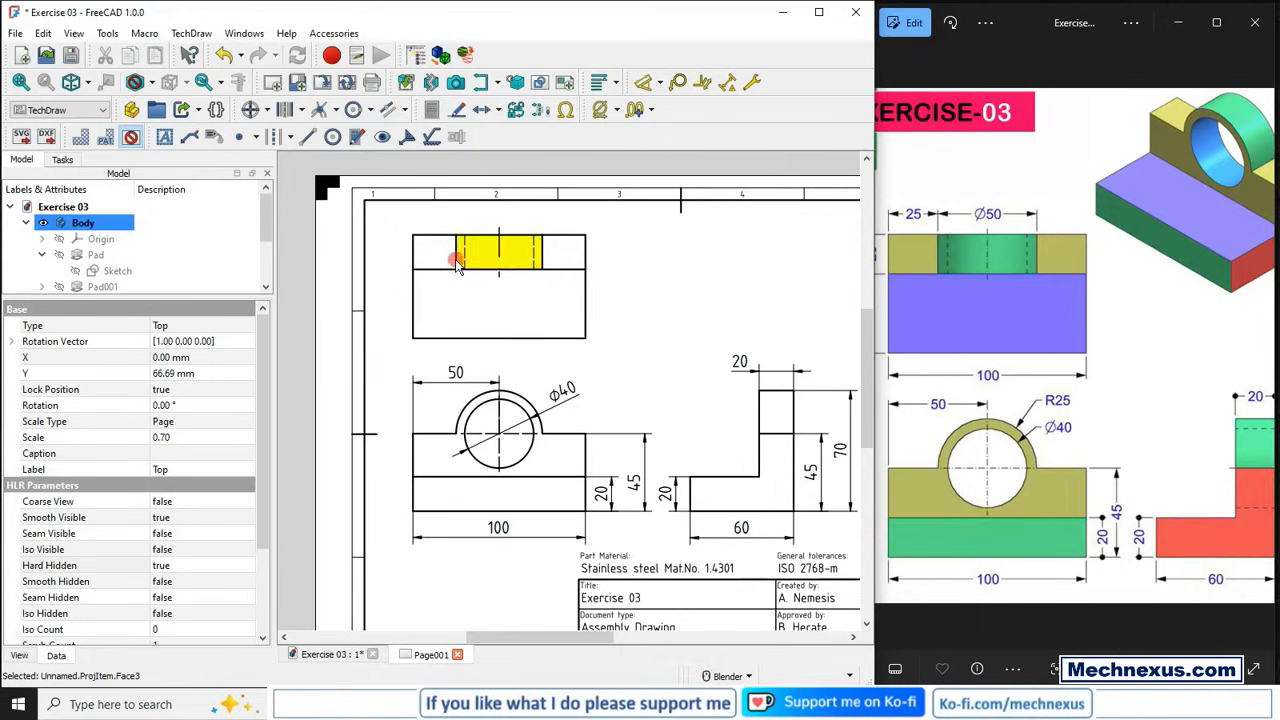
{"action": "left_click", "coordinate": [456, 256]}
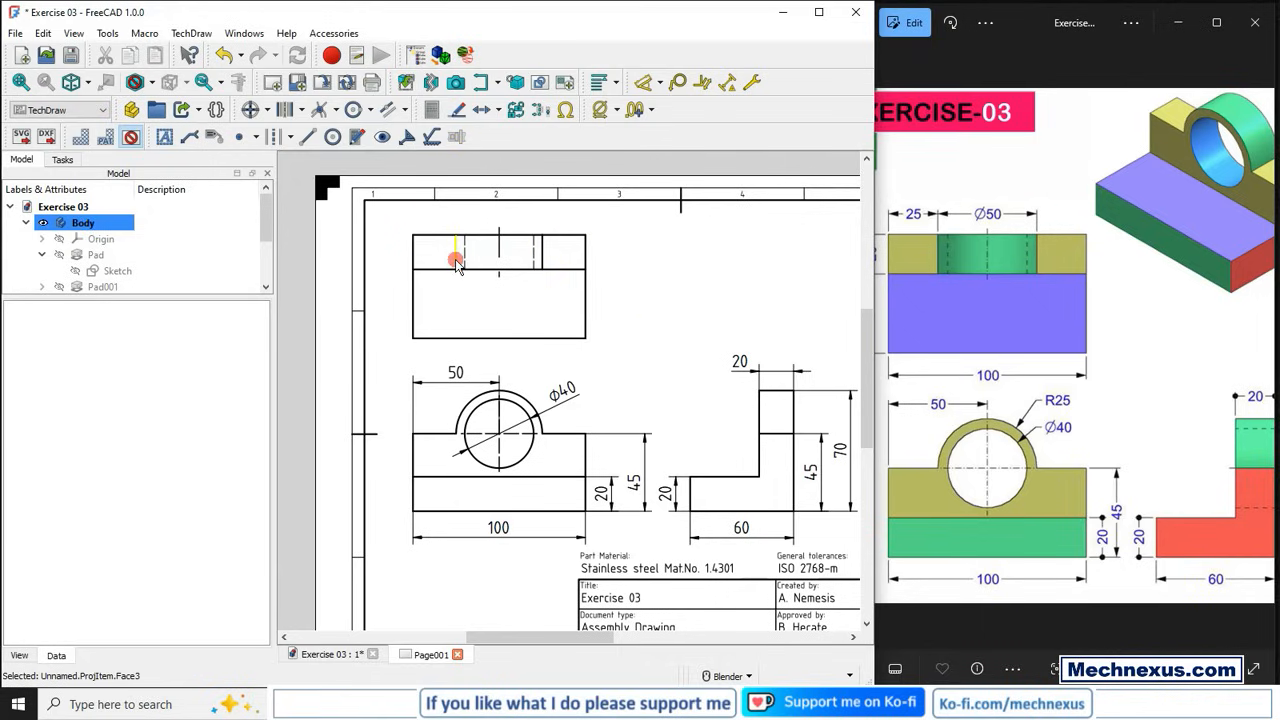
{"action": "left_click", "coordinate": [542, 256], "text": "ctrl"}
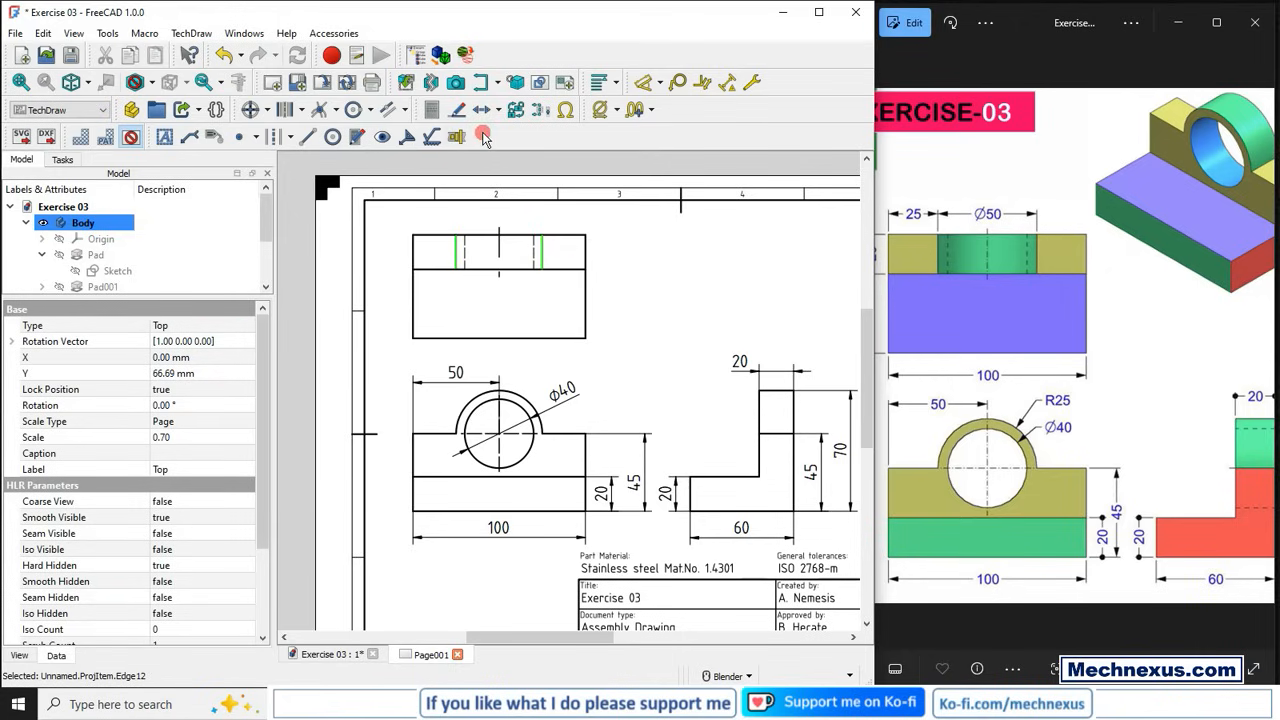
{"action": "left_click", "coordinate": [659, 83]}
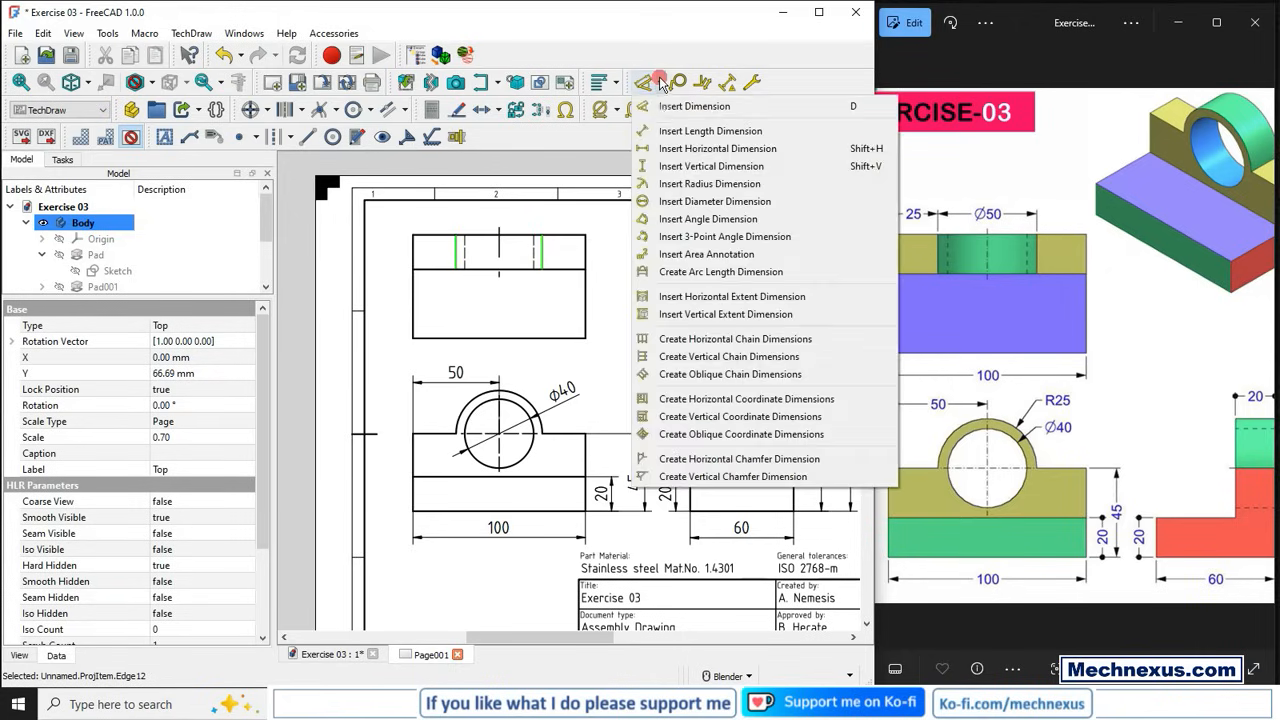
{"action": "left_click", "coordinate": [653, 149]}
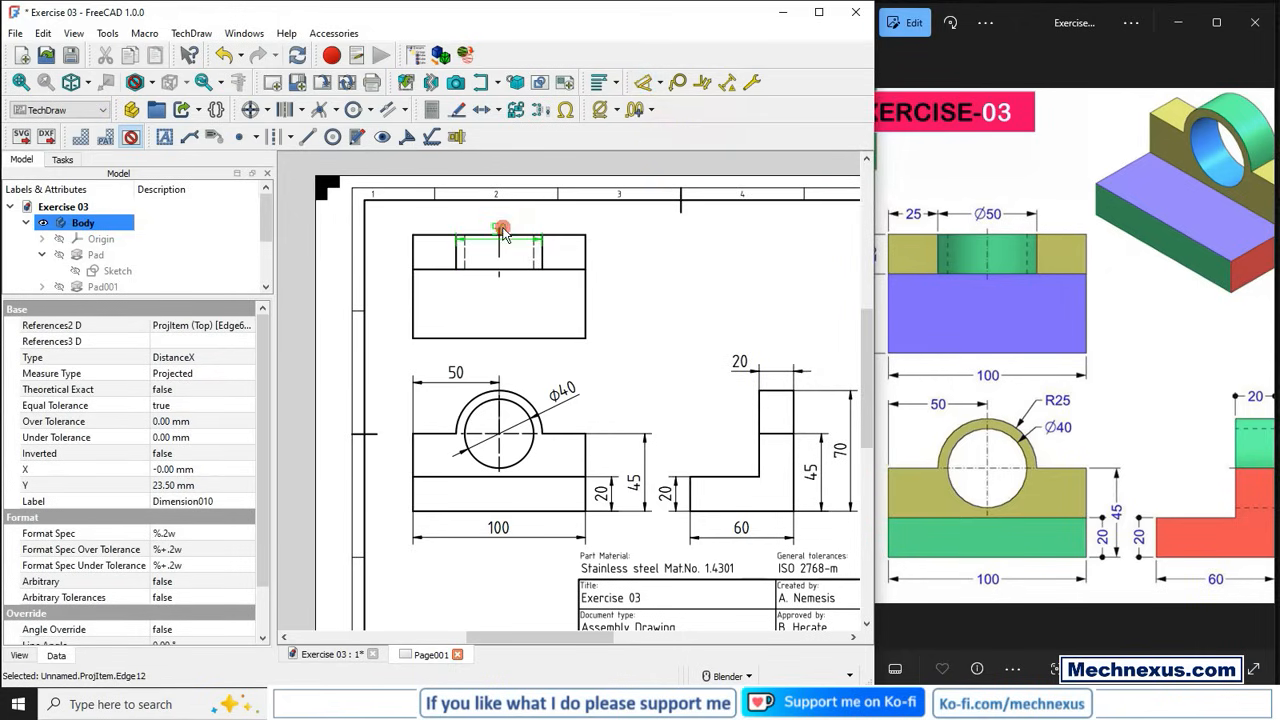
{"action": "left_click_drag", "start_coordinate": [506, 216], "coordinate": [507, 218]}
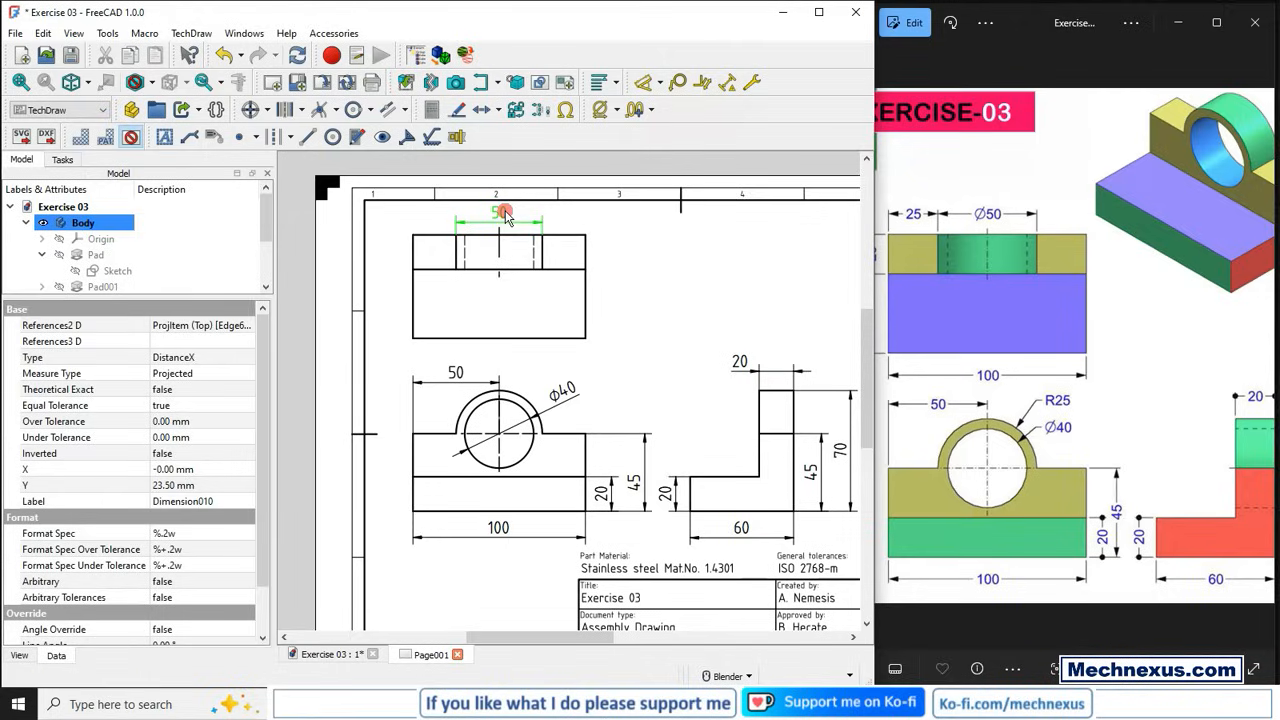
{"action": "left_click", "coordinate": [698, 324]}
- Insert a diameter symbol prefix on the horizontal dimension above the Top view's cylindrical section
{"action": "scroll", "coordinate": [530, 205], "scroll_direction": "up", "scroll_amount": 2}
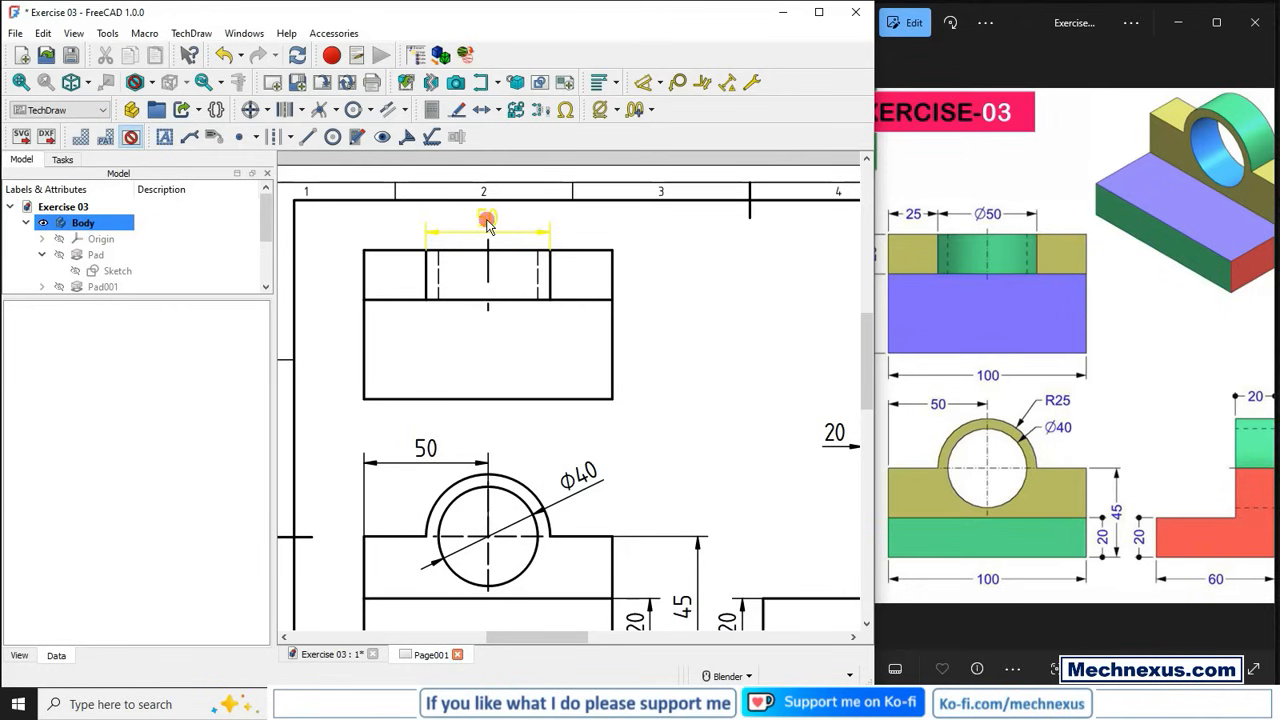
{"action": "left_click", "coordinate": [487, 222]}
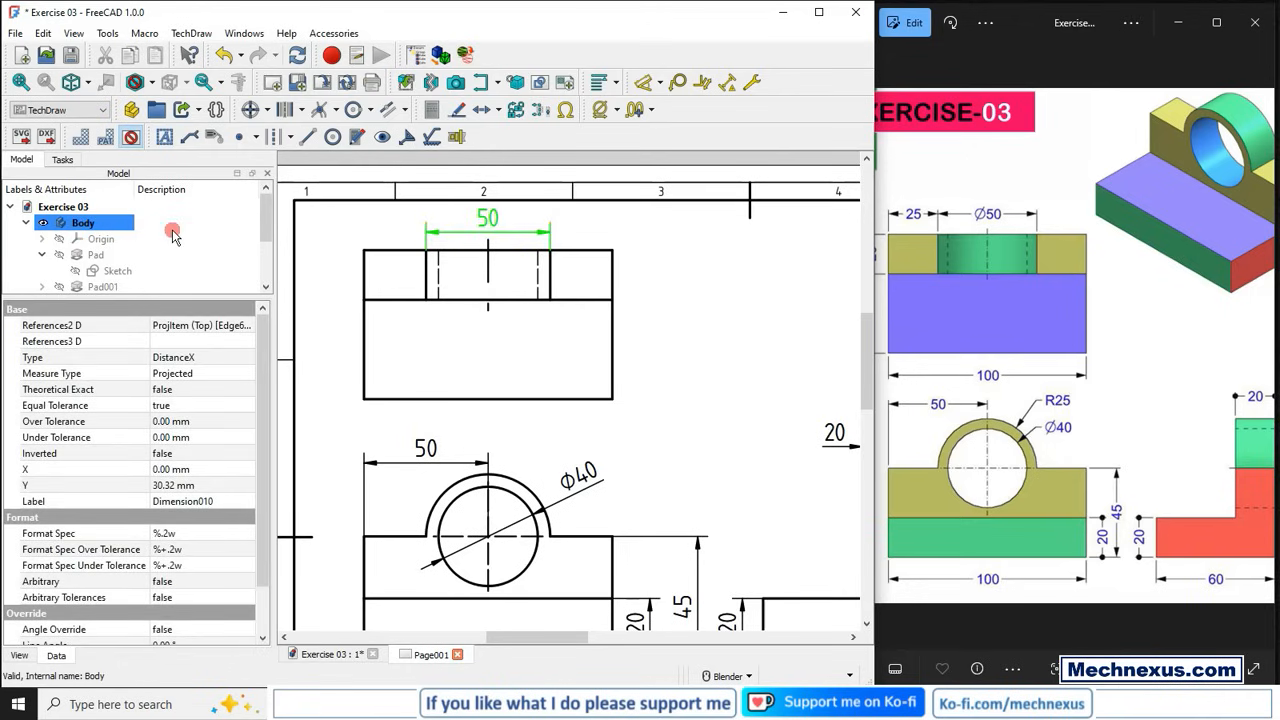
{"action": "left_click", "coordinate": [600, 112]}
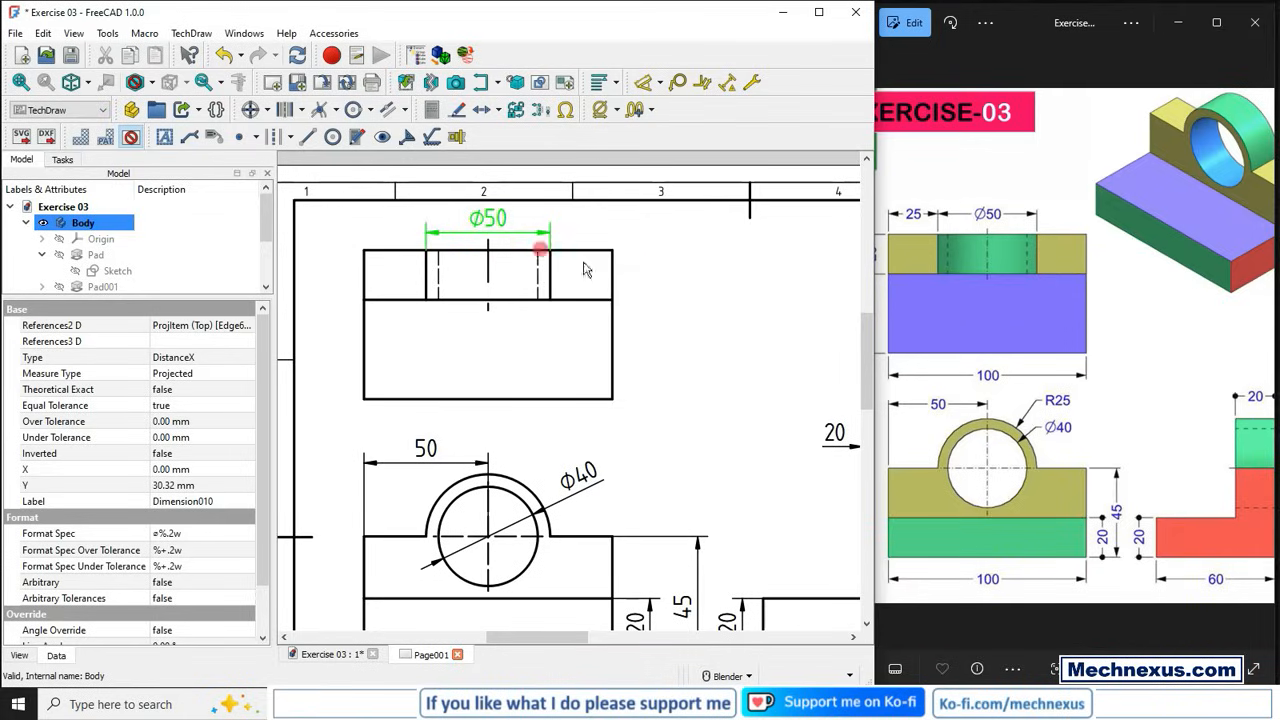
{"action": "left_click", "coordinate": [681, 275]}
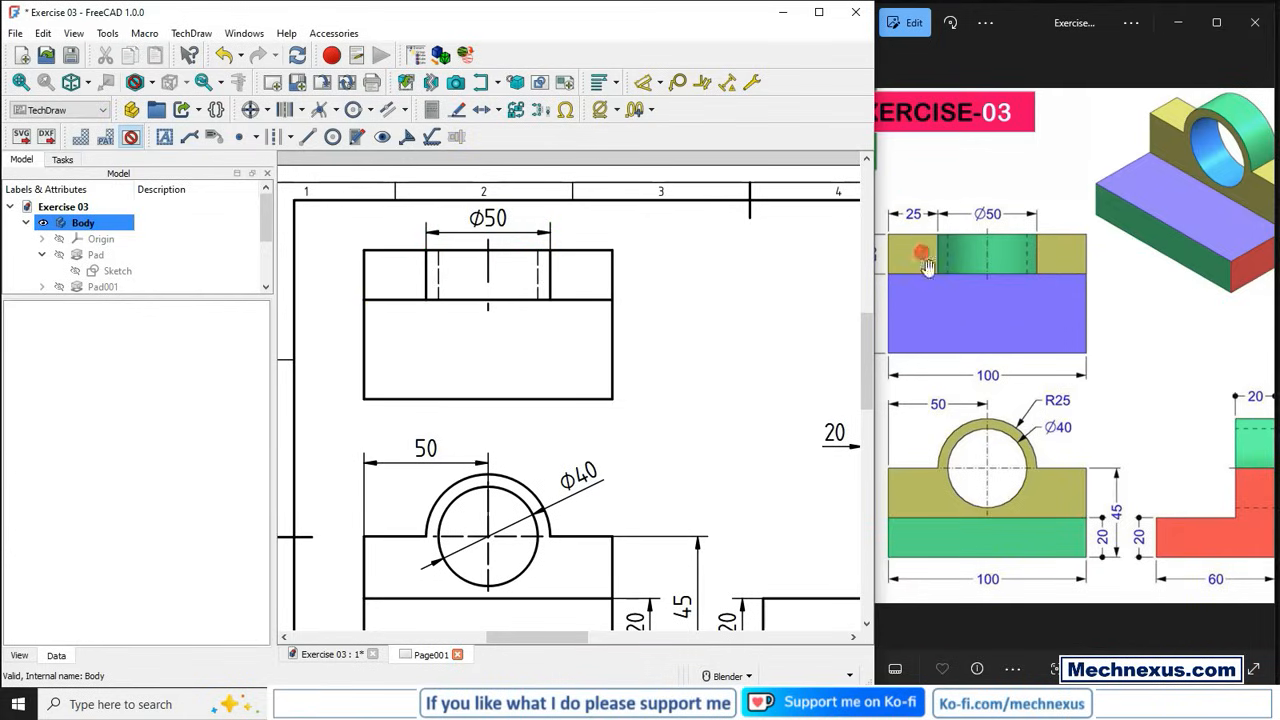
- Add a horizontal dimension from the Top view's left edge to the cylinder's left solid edge, aligned with the diameter dimension above the view
{"action": "left_click_drag", "start_coordinate": [927, 265], "coordinate": [973, 310]}
{"action": "scroll", "coordinate": [973, 310], "scroll_direction": "down", "scroll_amount": 1}
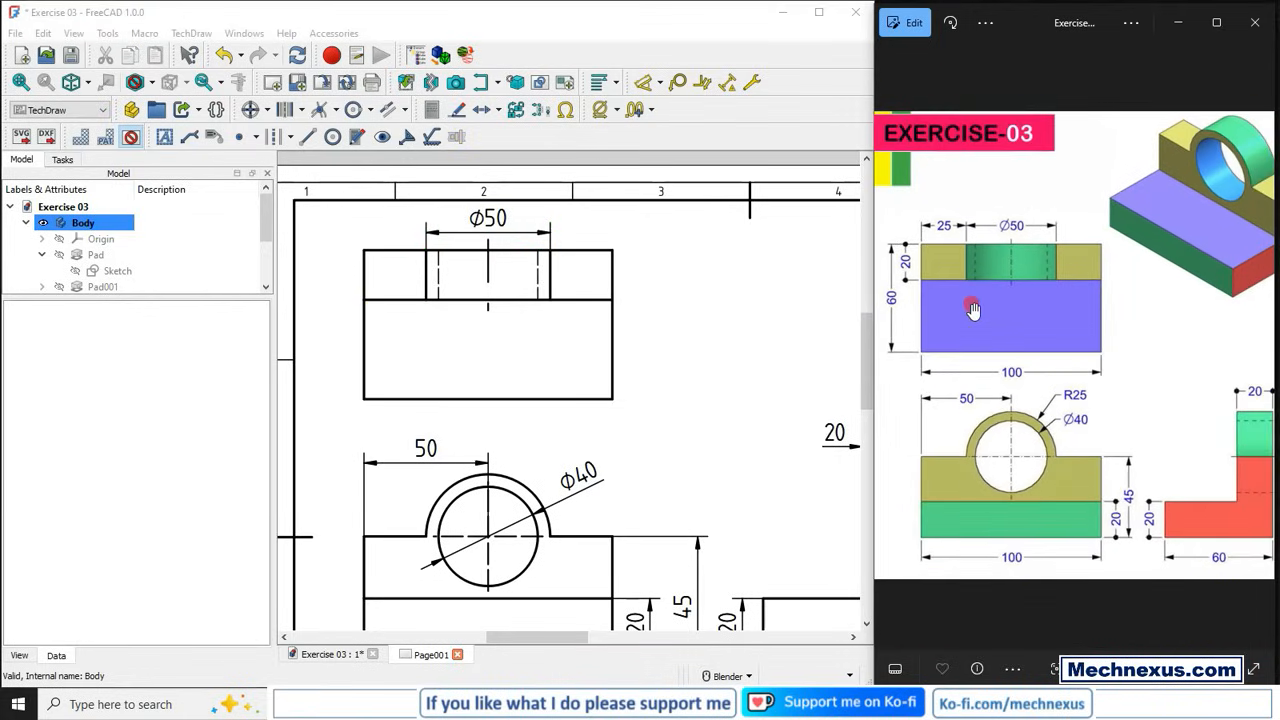
{"action": "left_click", "coordinate": [364, 276]}
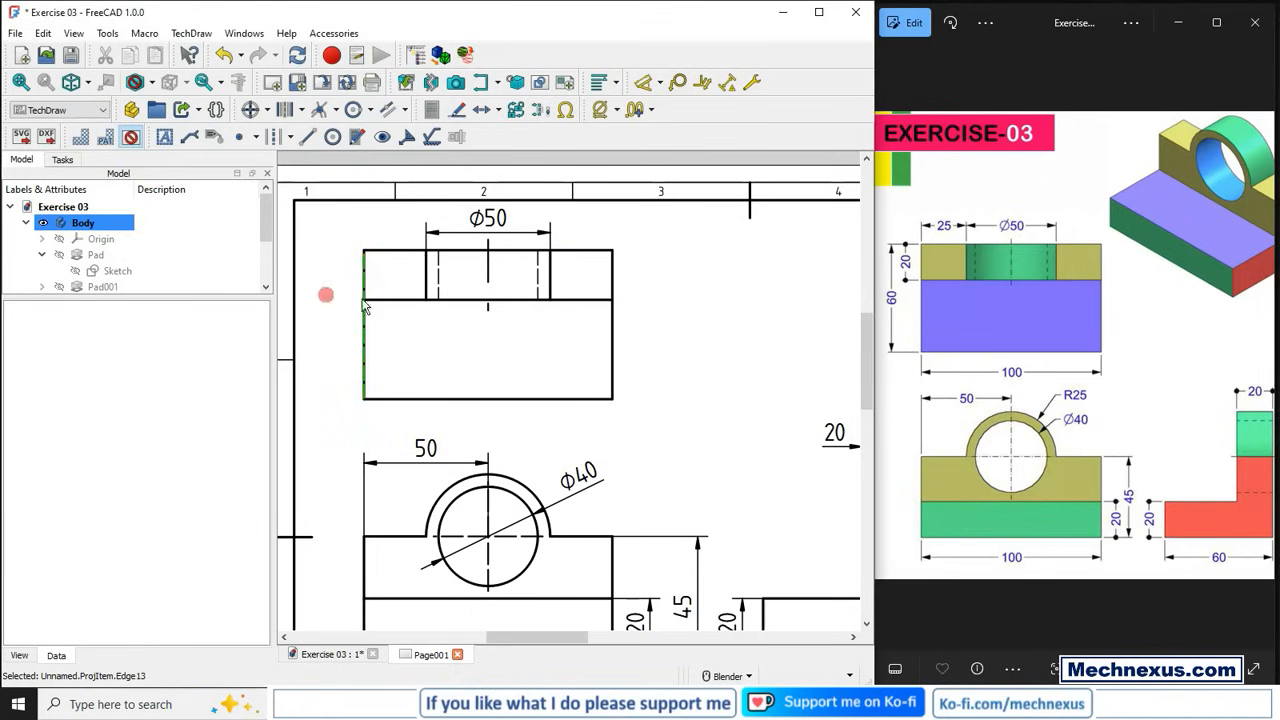
{"action": "left_click", "coordinate": [426, 278], "text": "ctrl"}
{"action": "left_click", "coordinate": [659, 82]}
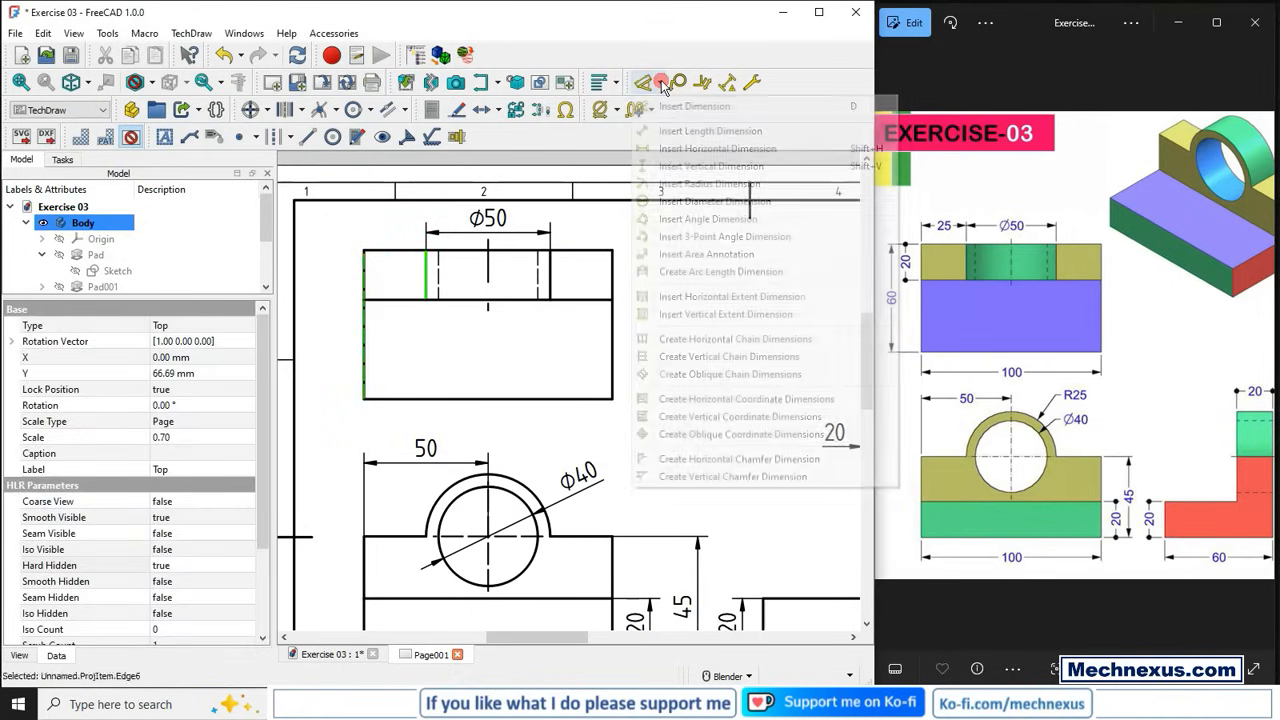
{"action": "left_click", "coordinate": [665, 150]}
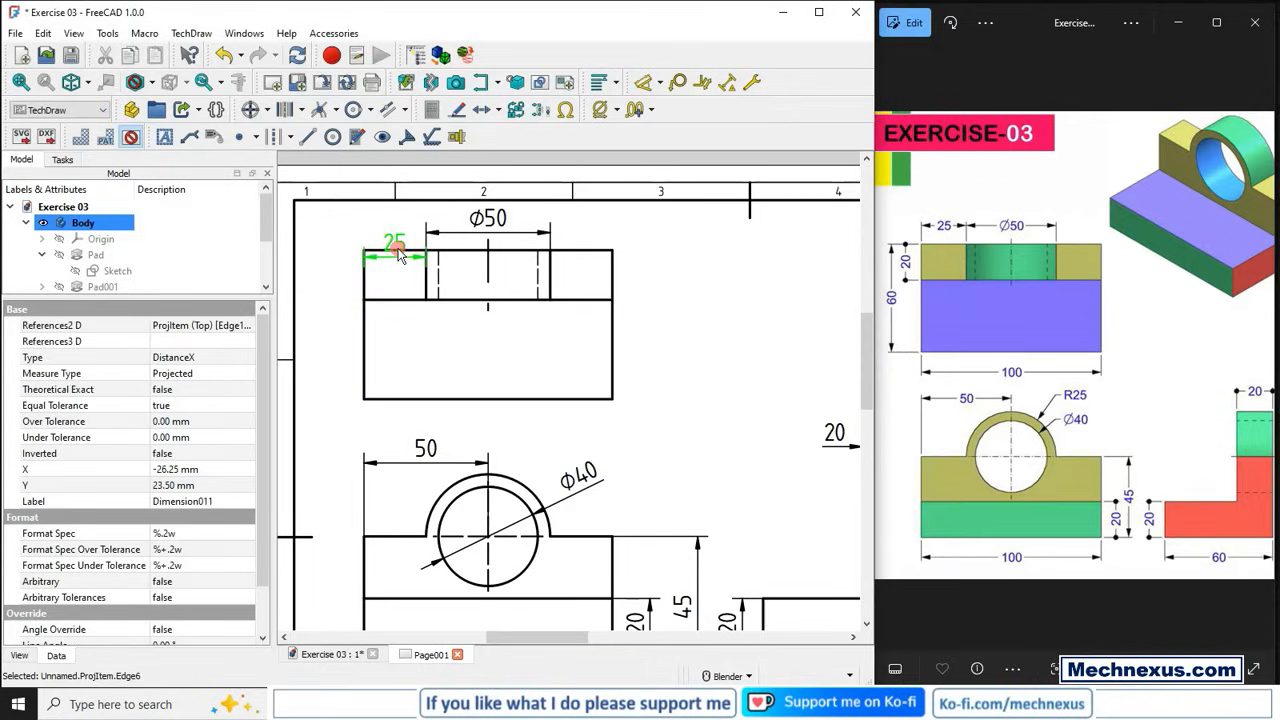
{"action": "left_click_drag", "start_coordinate": [397, 255], "coordinate": [397, 230]}
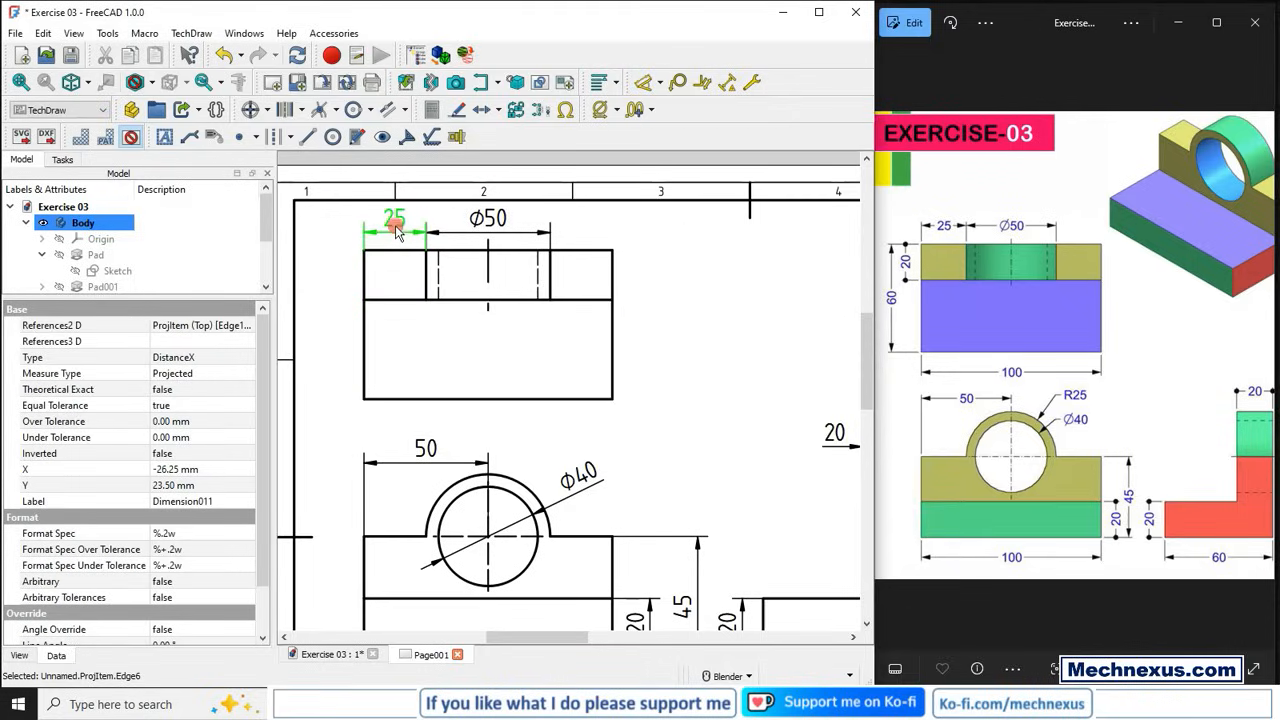
{"action": "left_click", "coordinate": [725, 293]}
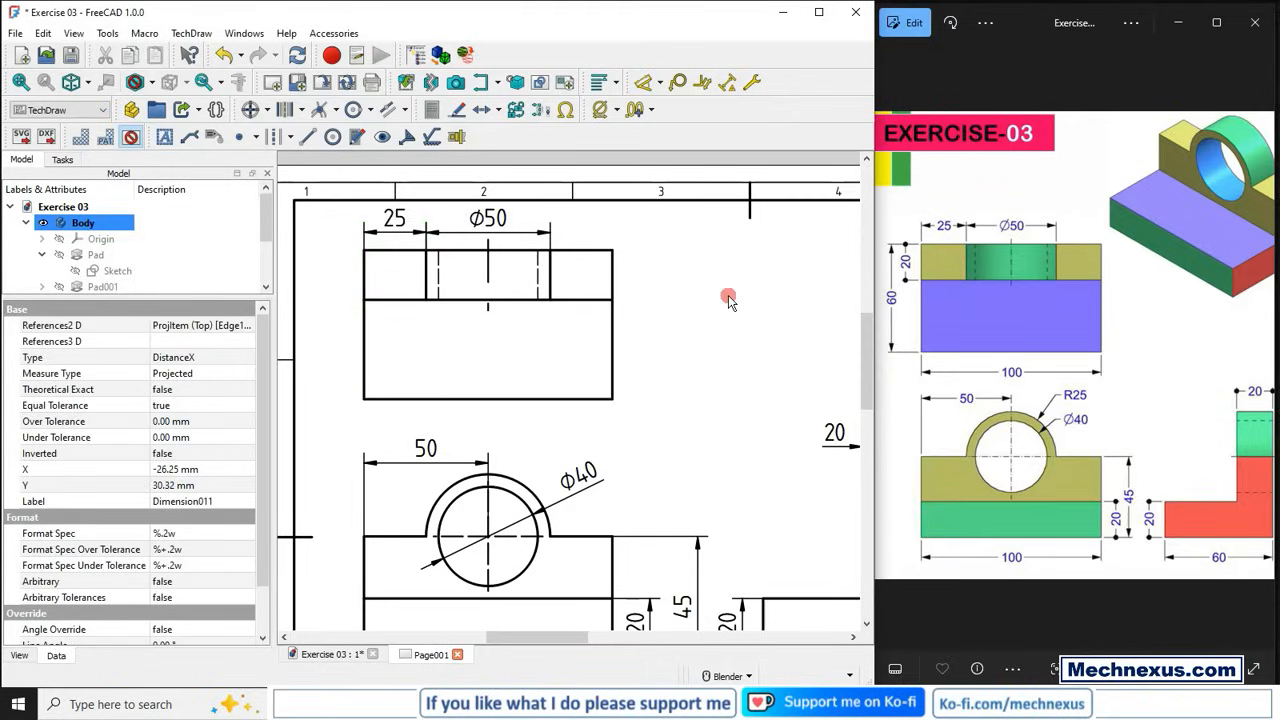
- Add a vertical dimension between the Top view's upper edge and the inner horizontal edge, placed left of the view
{"action": "left_click", "coordinate": [382, 300]}
{"action": "left_click", "coordinate": [390, 250], "text": "ctrl"}
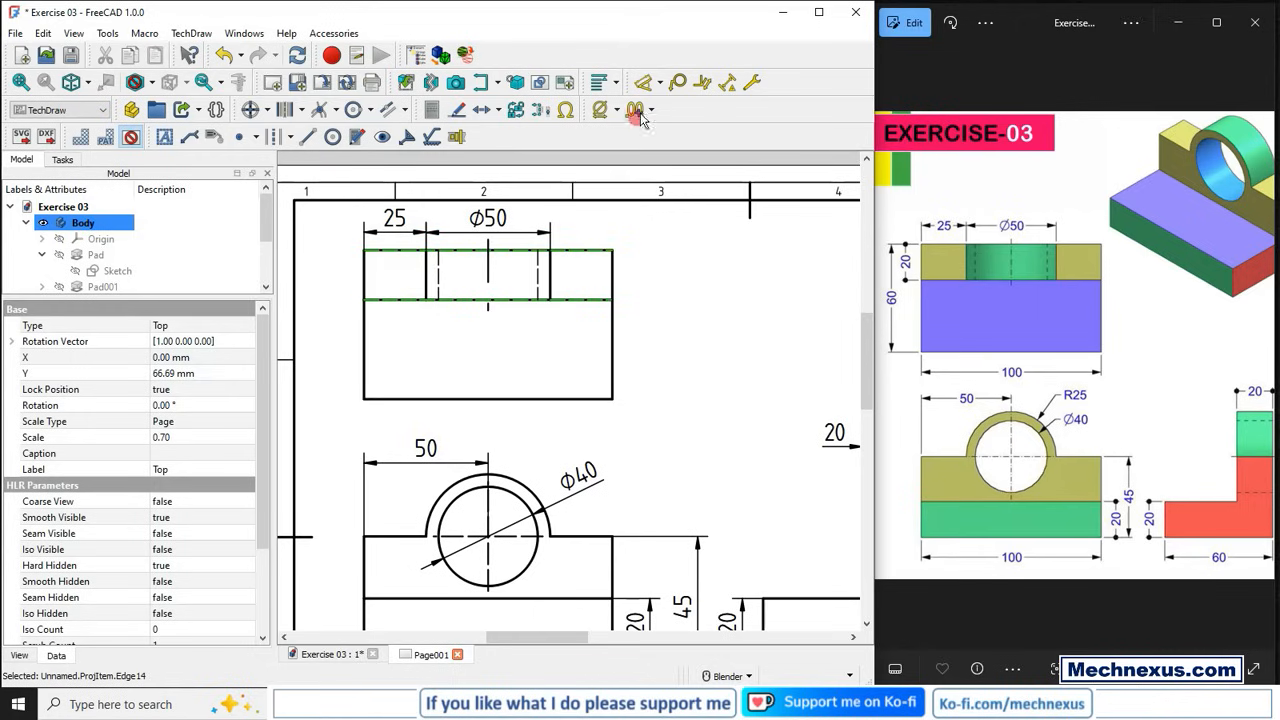
{"action": "left_click", "coordinate": [660, 82]}
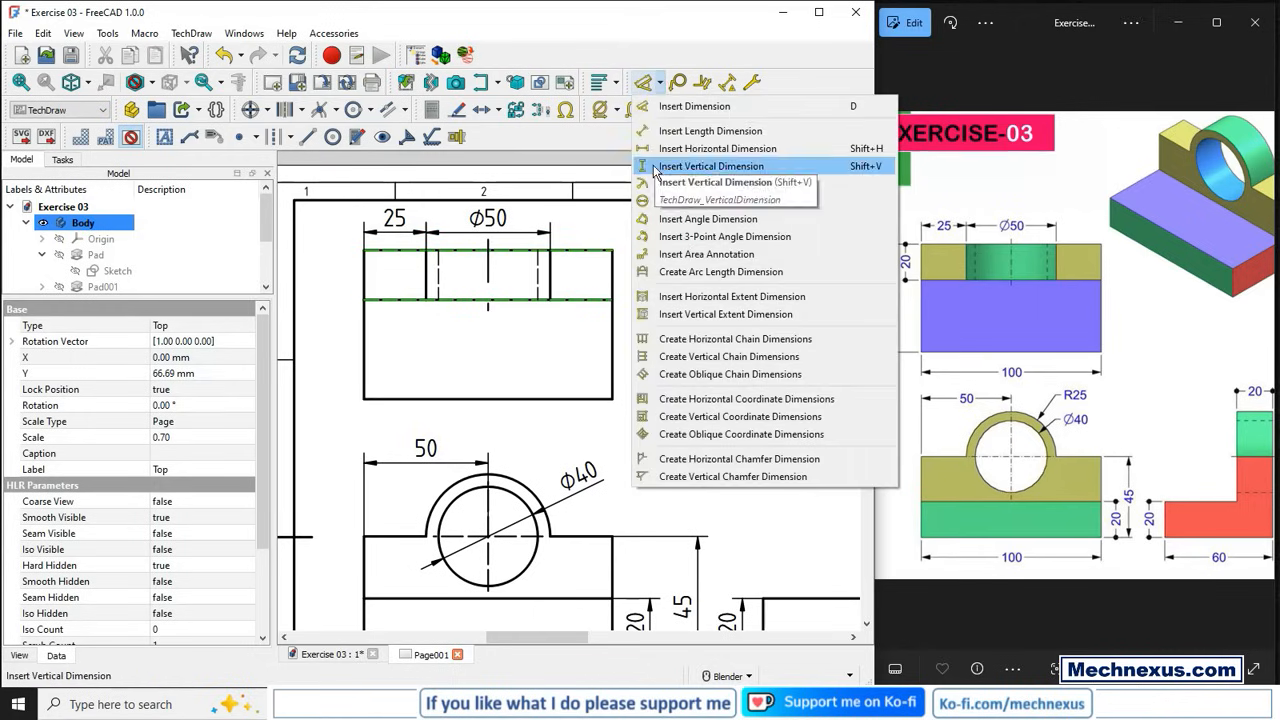
{"action": "left_click", "coordinate": [705, 166]}
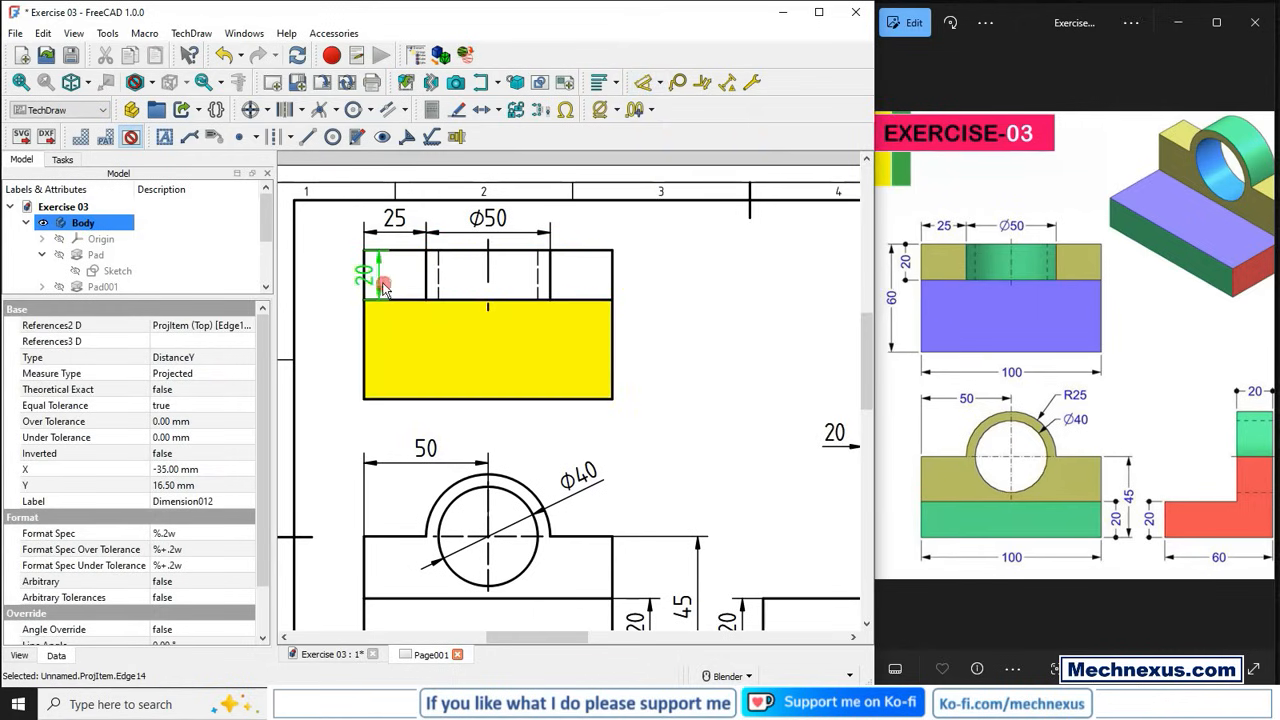
{"action": "left_click_drag", "start_coordinate": [368, 274], "coordinate": [331, 278]}
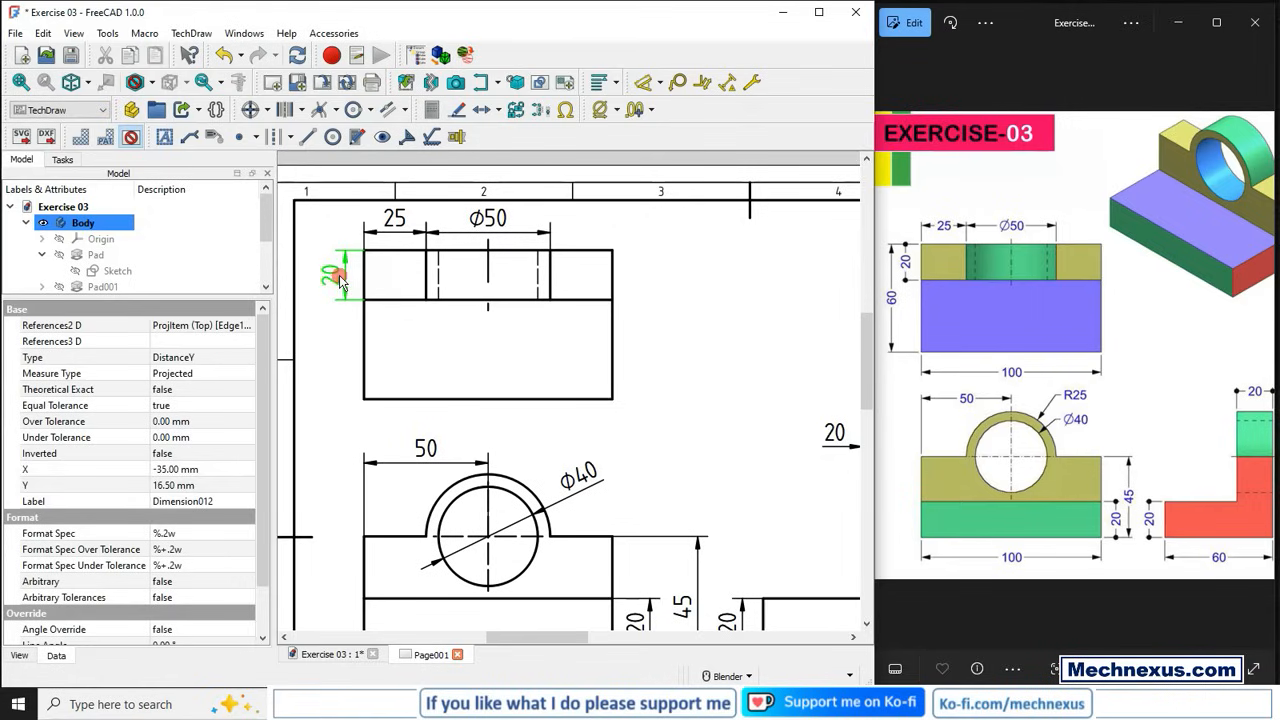
- Add a vertical dimension for the Top view's full depth from bottom to top edge, placed outside the shorter vertical dimension
{"action": "left_click", "coordinate": [406, 399]}
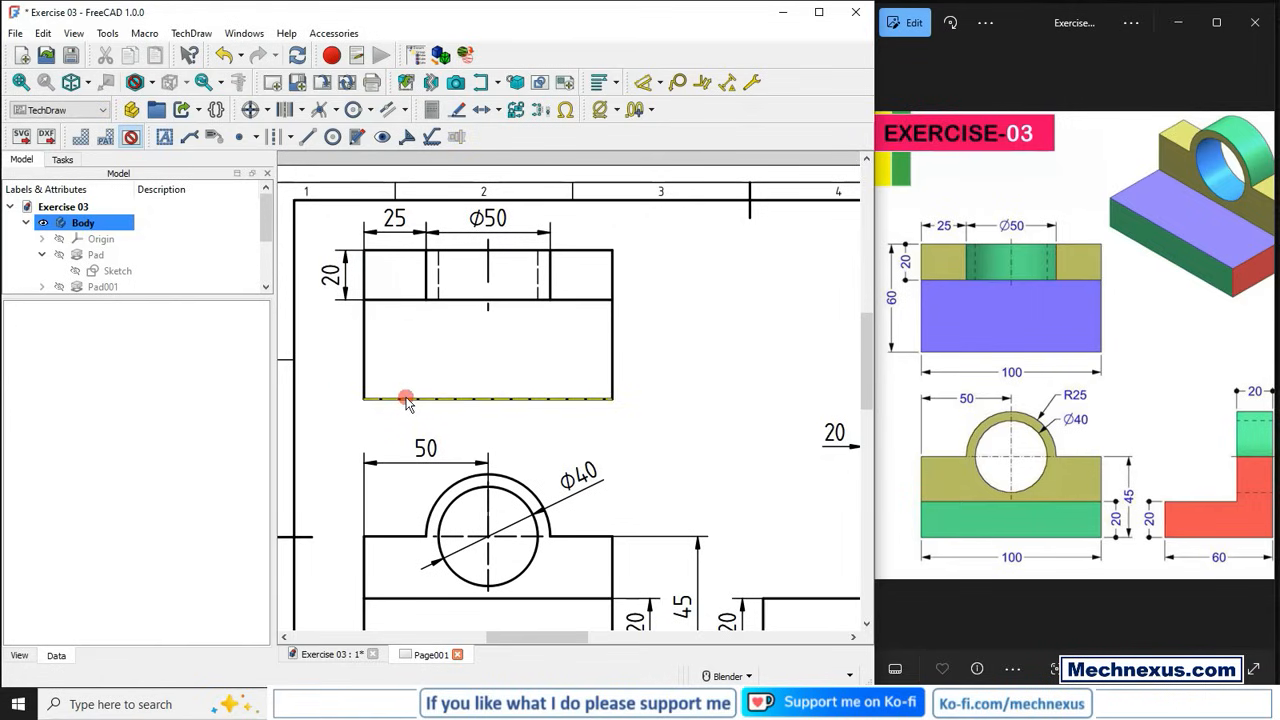
{"action": "left_click", "coordinate": [390, 251], "text": "ctrl"}
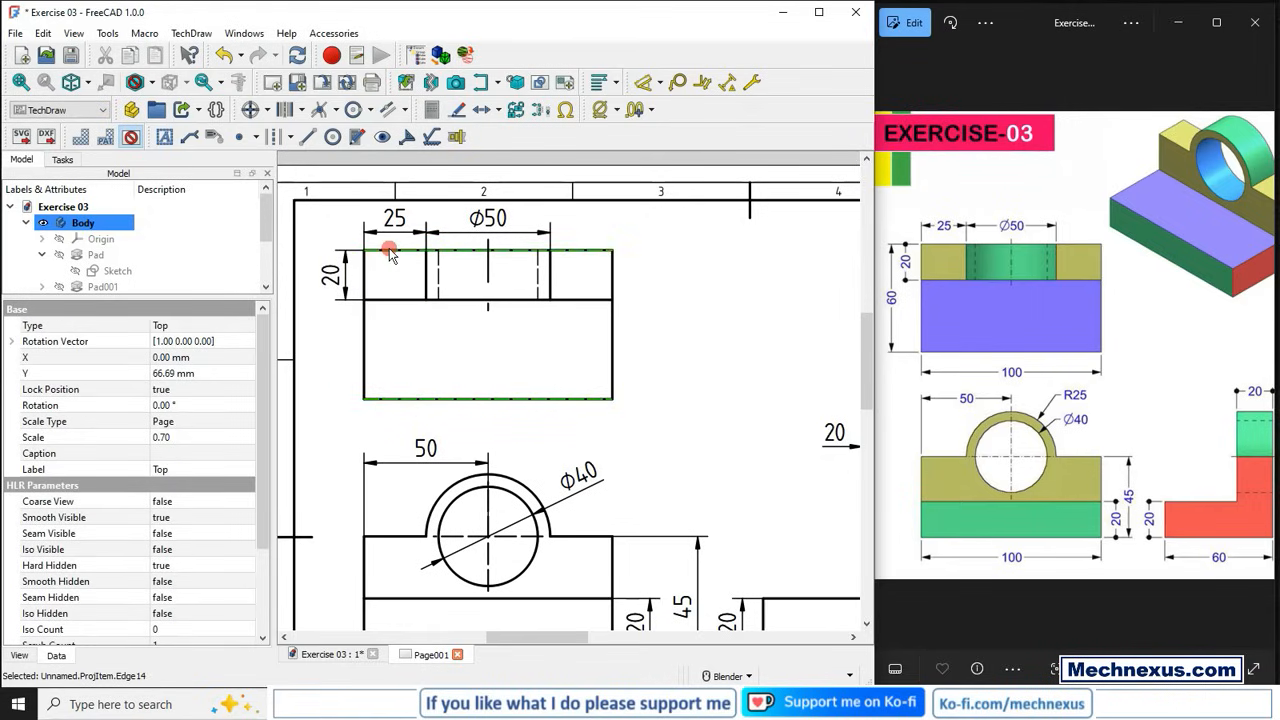
{"action": "left_click", "coordinate": [663, 83]}
{"action": "left_click", "coordinate": [662, 166]}
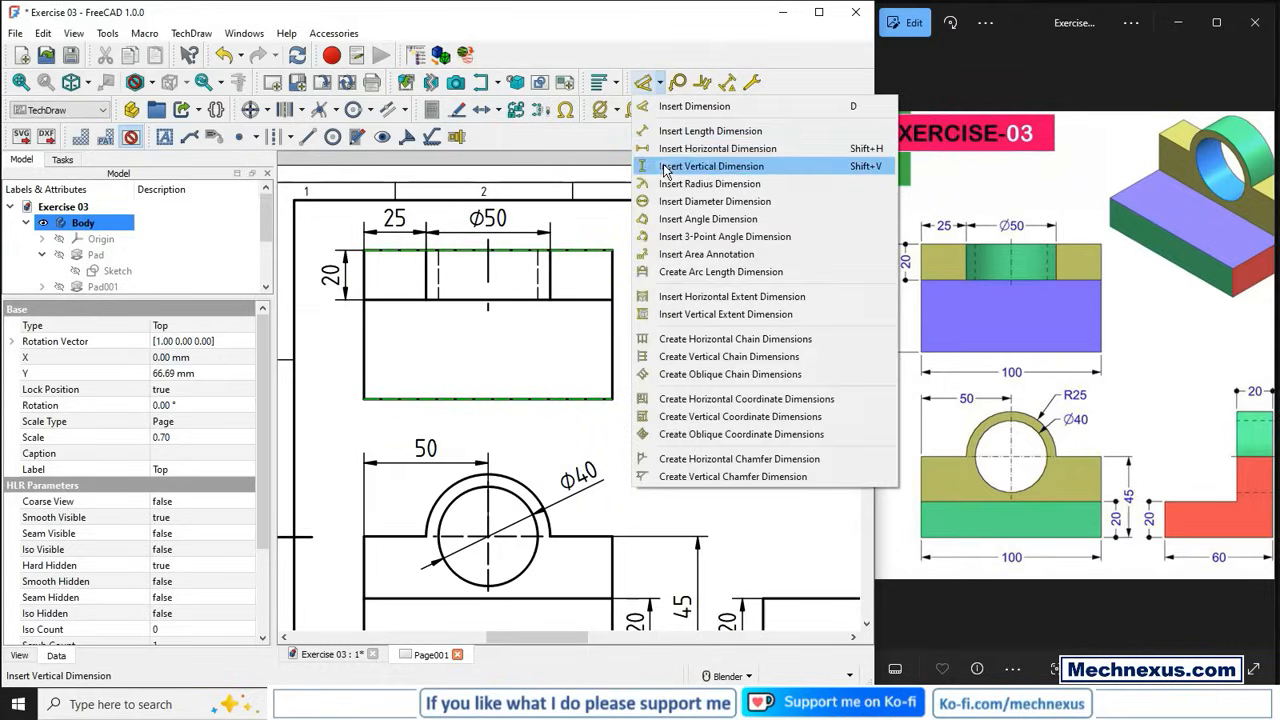
{"action": "left_click_drag", "start_coordinate": [362, 323], "coordinate": [309, 323]}
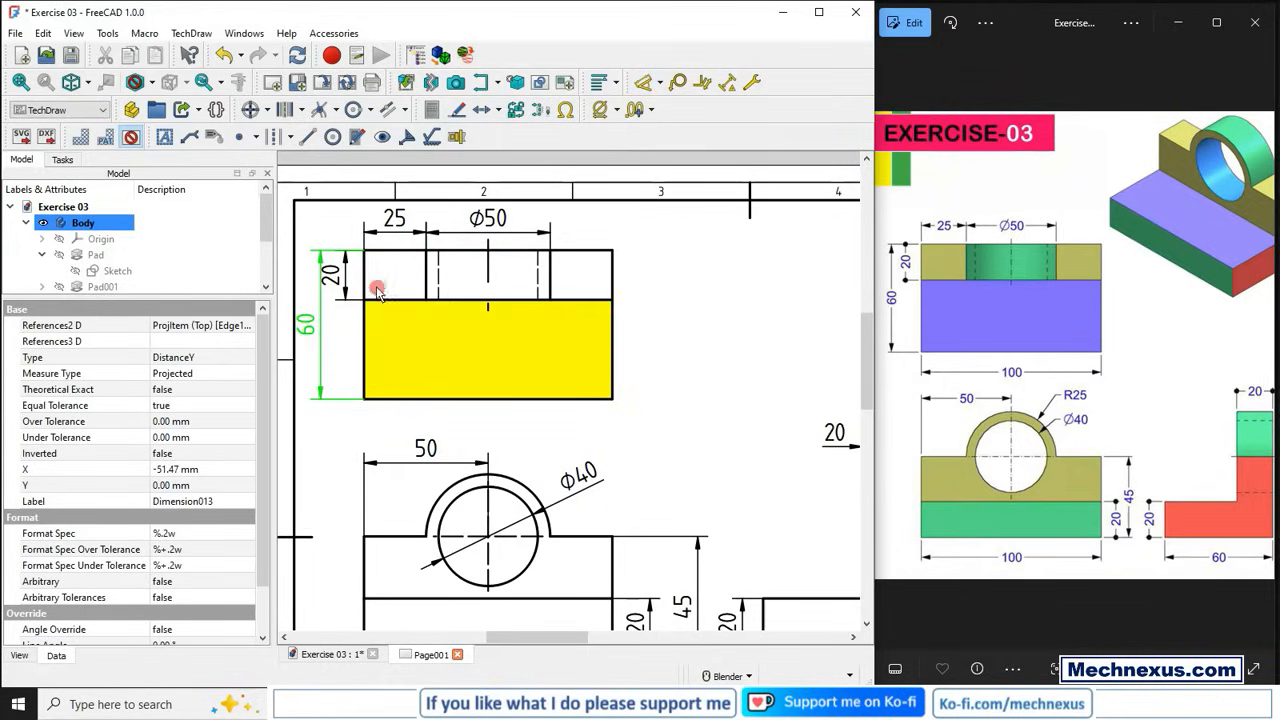
- Move the Top view's shorter vertical dimension slightly closer to the view's left edge
{"action": "left_click", "coordinate": [332, 276]}
{"action": "left_click_drag", "start_coordinate": [335, 282], "coordinate": [341, 283]}
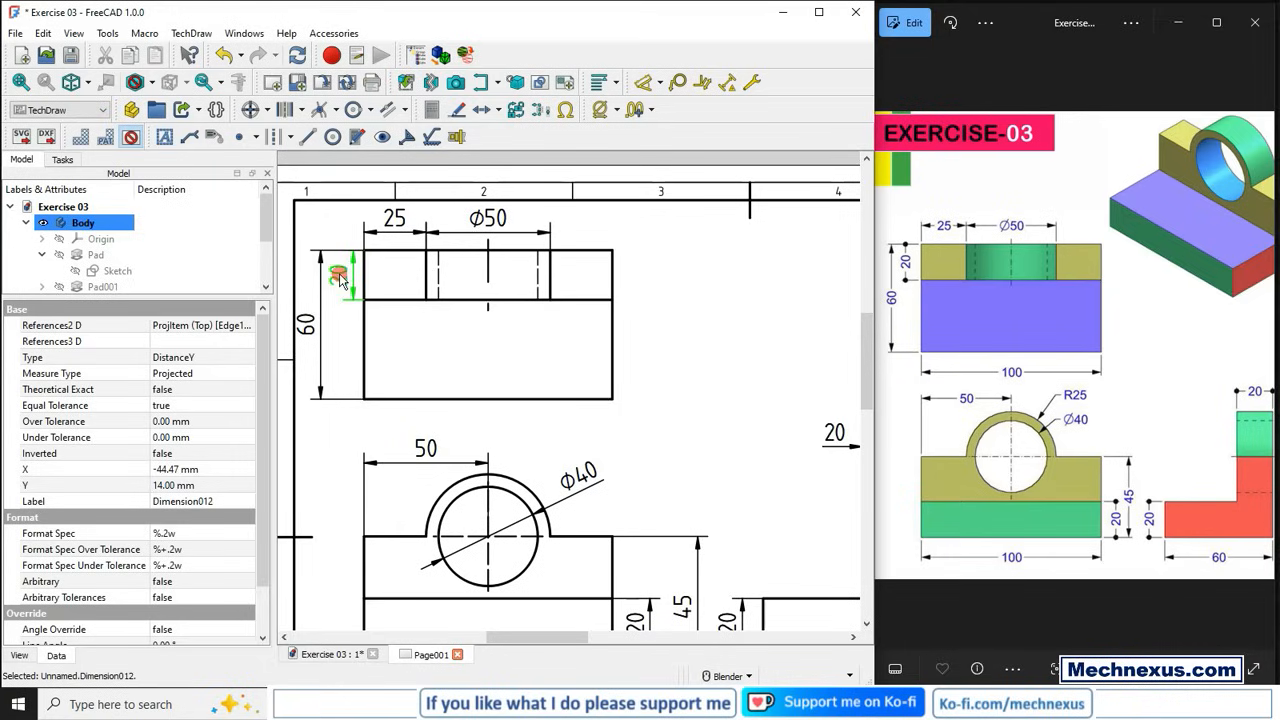
{"action": "left_click", "coordinate": [708, 343]}
- Add a radius dimension to the front view's outer arc, with its text outside the arc at the upper right, above the diameter dimension
{"action": "scroll", "coordinate": [570, 318], "scroll_direction": "down", "scroll_amount": 1}
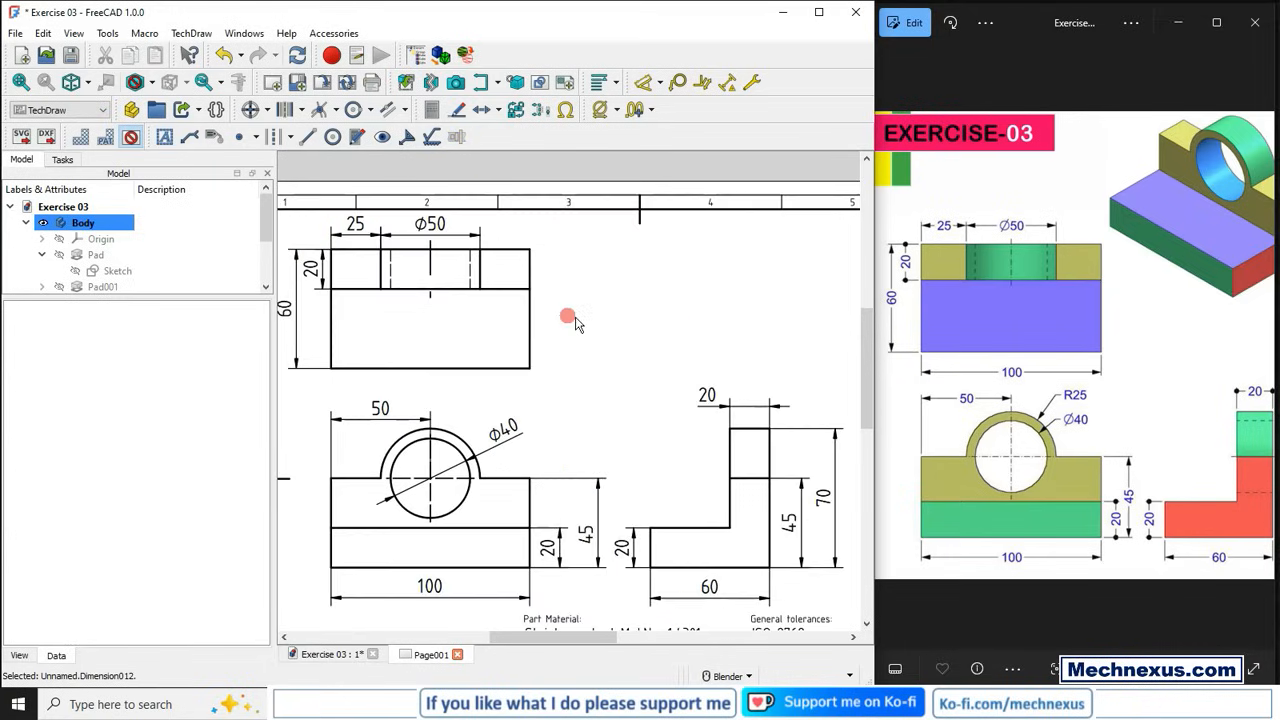
{"action": "left_click", "coordinate": [1018, 353]}
{"action": "scroll", "coordinate": [1020, 352], "scroll_direction": "down", "scroll_amount": 1}
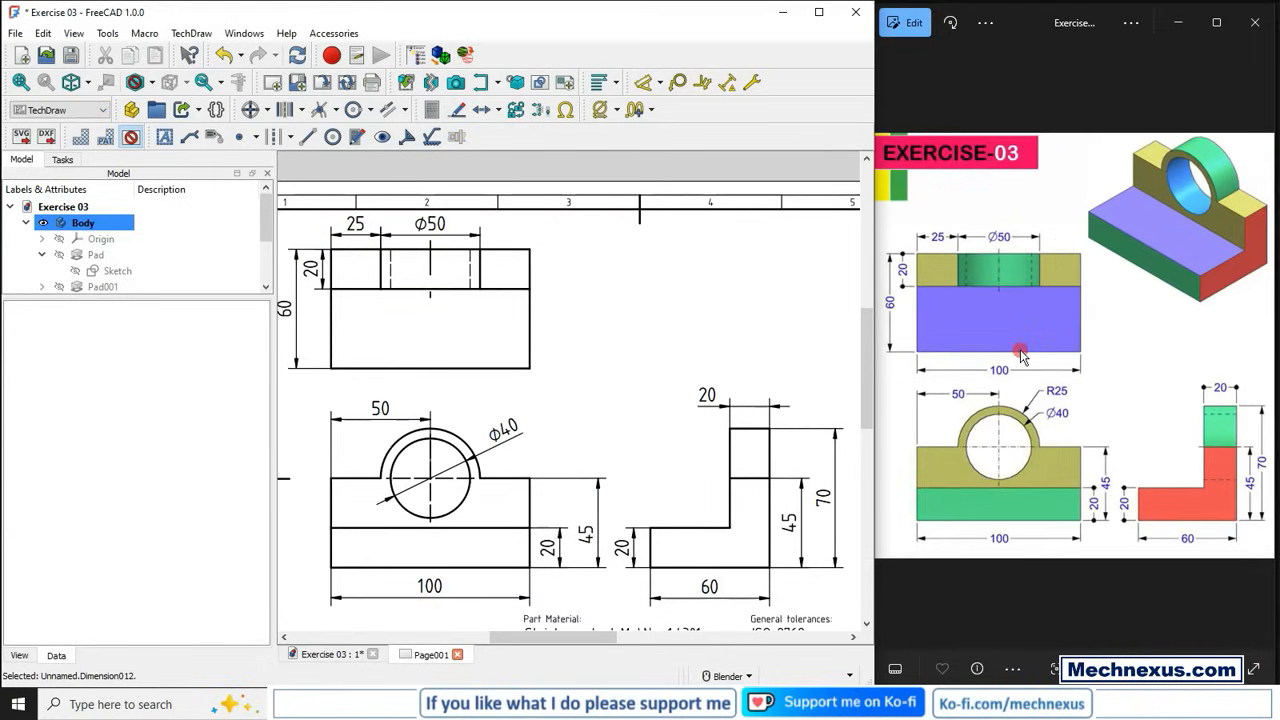
{"action": "scroll", "coordinate": [627, 332], "scroll_direction": "down", "scroll_amount": 2}
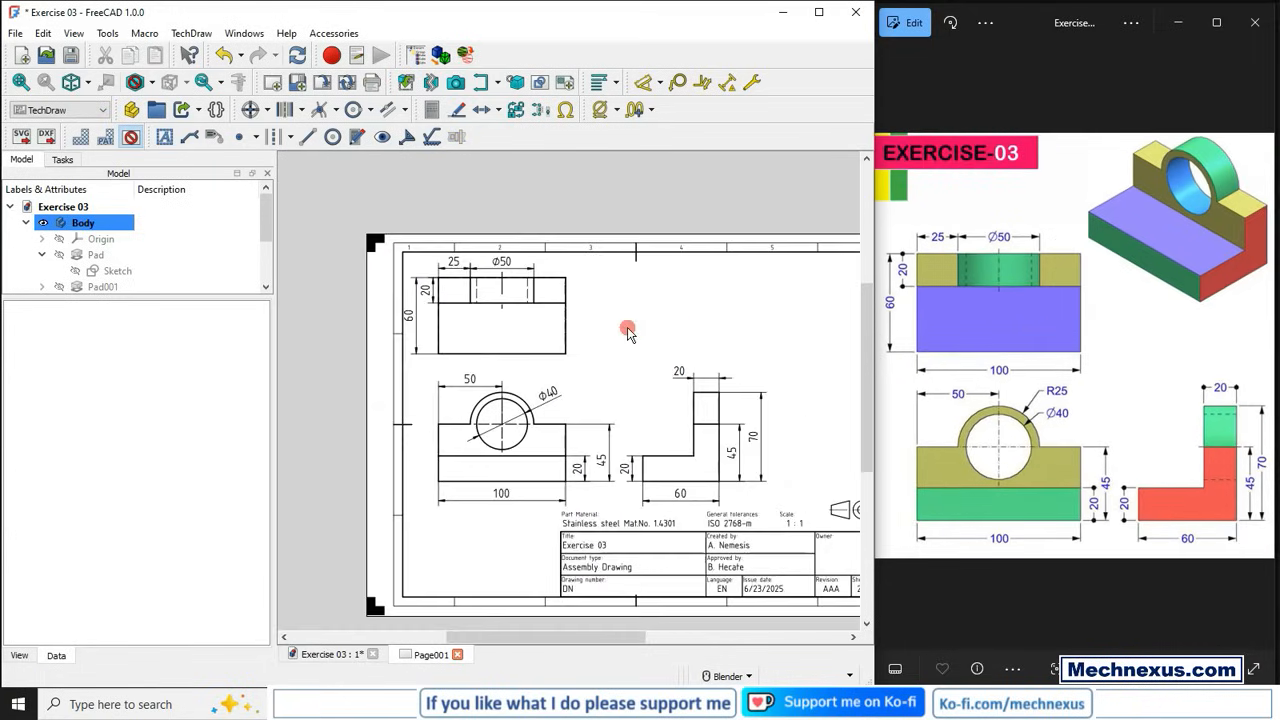
{"action": "left_click", "coordinate": [1190, 488]}
{"action": "scroll", "coordinate": [528, 393], "scroll_direction": "up", "scroll_amount": 2}
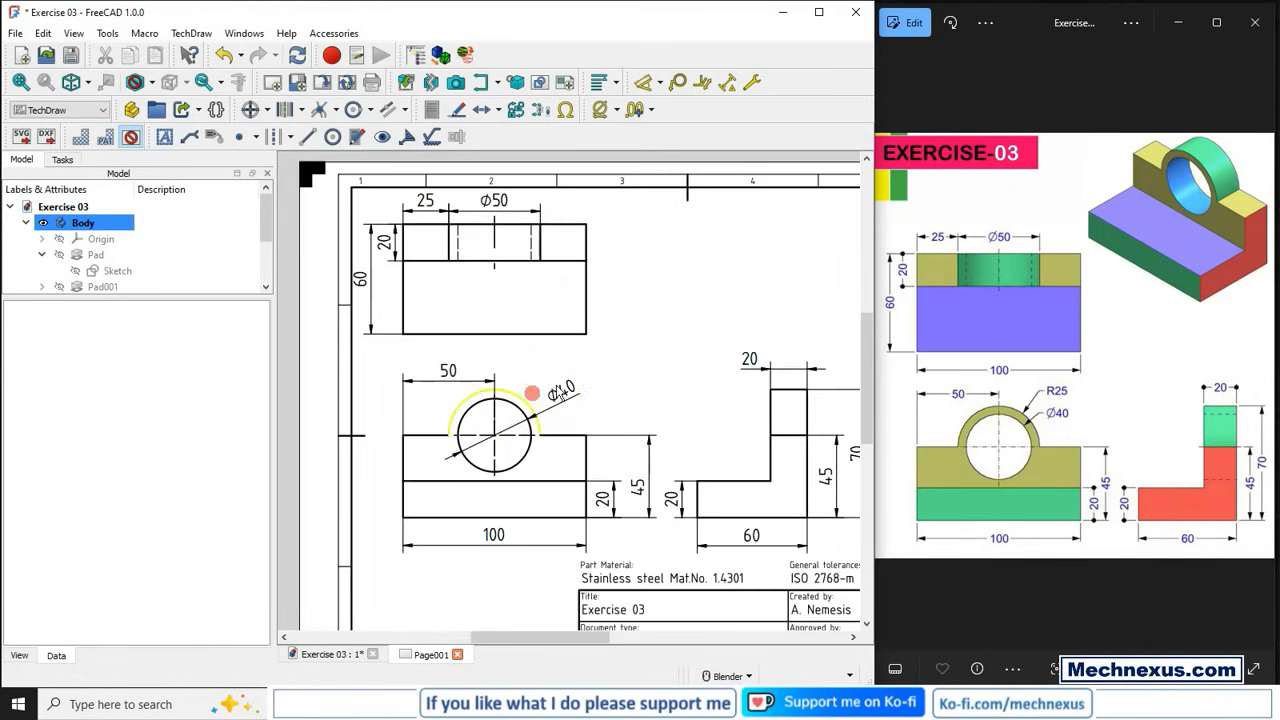
{"action": "left_click", "coordinate": [525, 397]}
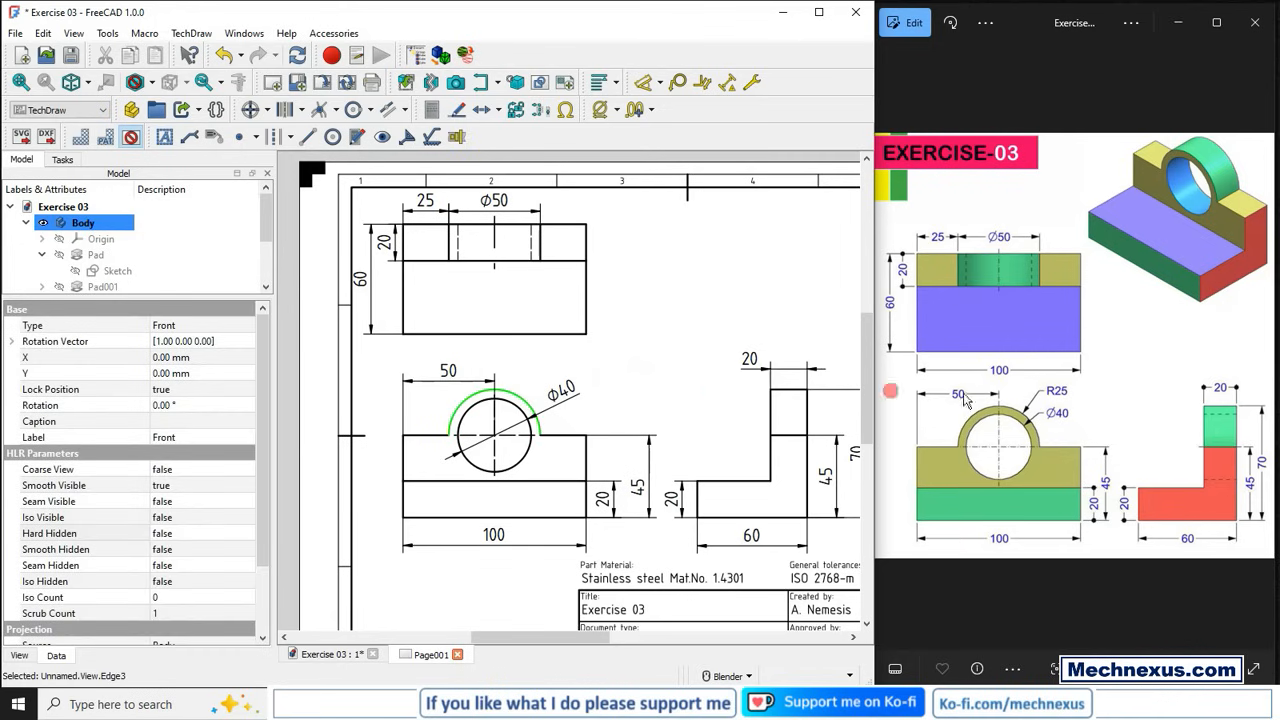
{"action": "left_click", "coordinate": [659, 82]}
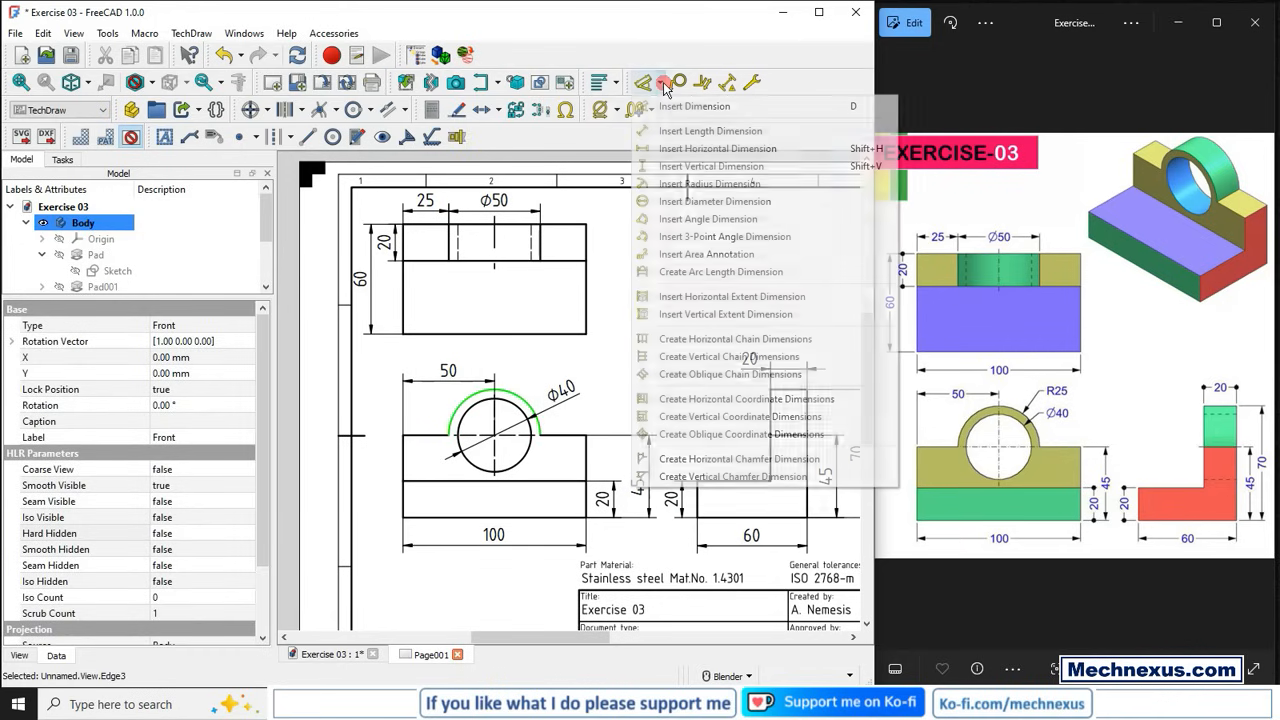
{"action": "left_click", "coordinate": [690, 184]}
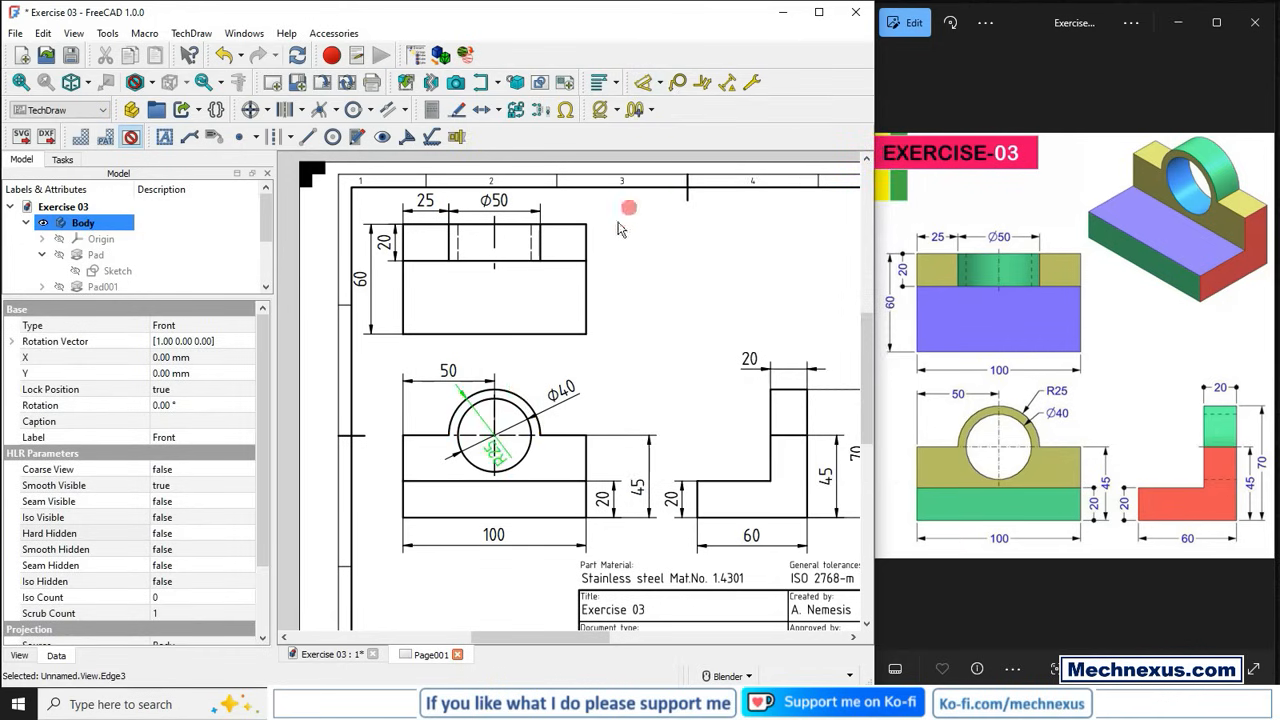
{"action": "left_click_drag", "start_coordinate": [496, 455], "coordinate": [533, 371]}
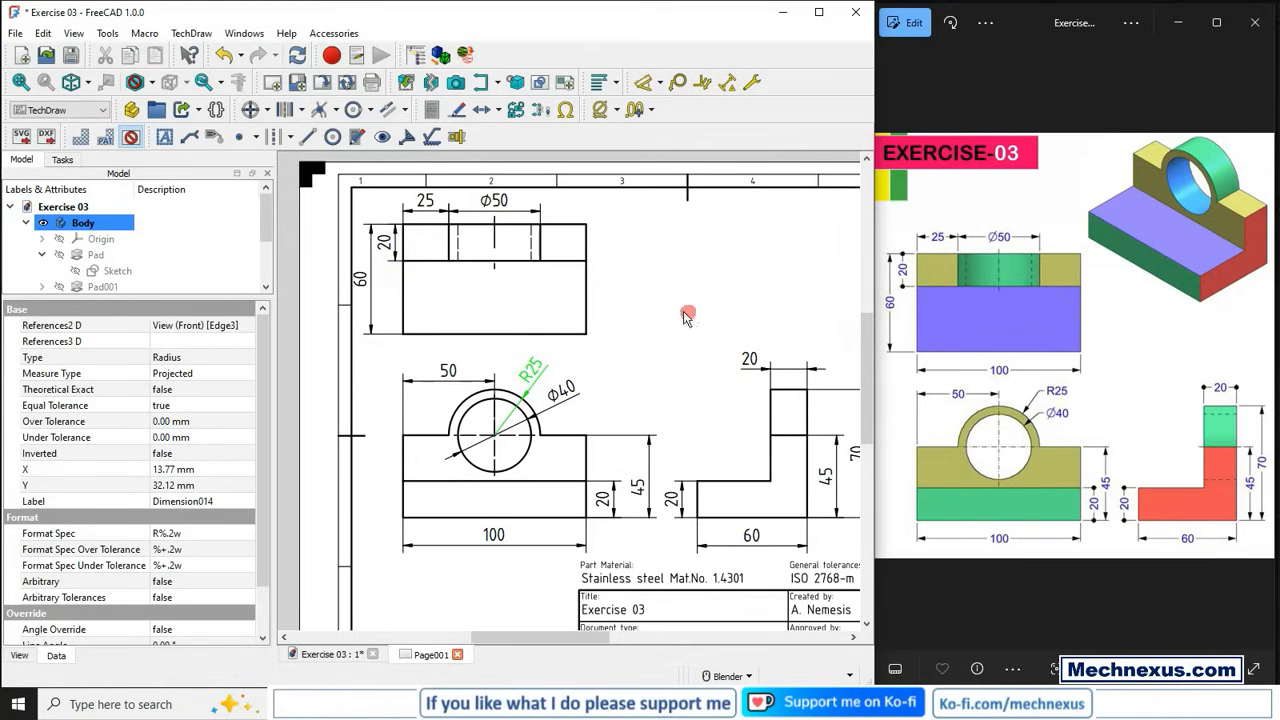
{"action": "scroll", "coordinate": [620, 310], "scroll_direction": "down", "scroll_amount": 1}
{"action": "scroll", "coordinate": [620, 310], "scroll_direction": "down", "scroll_amount": 1}
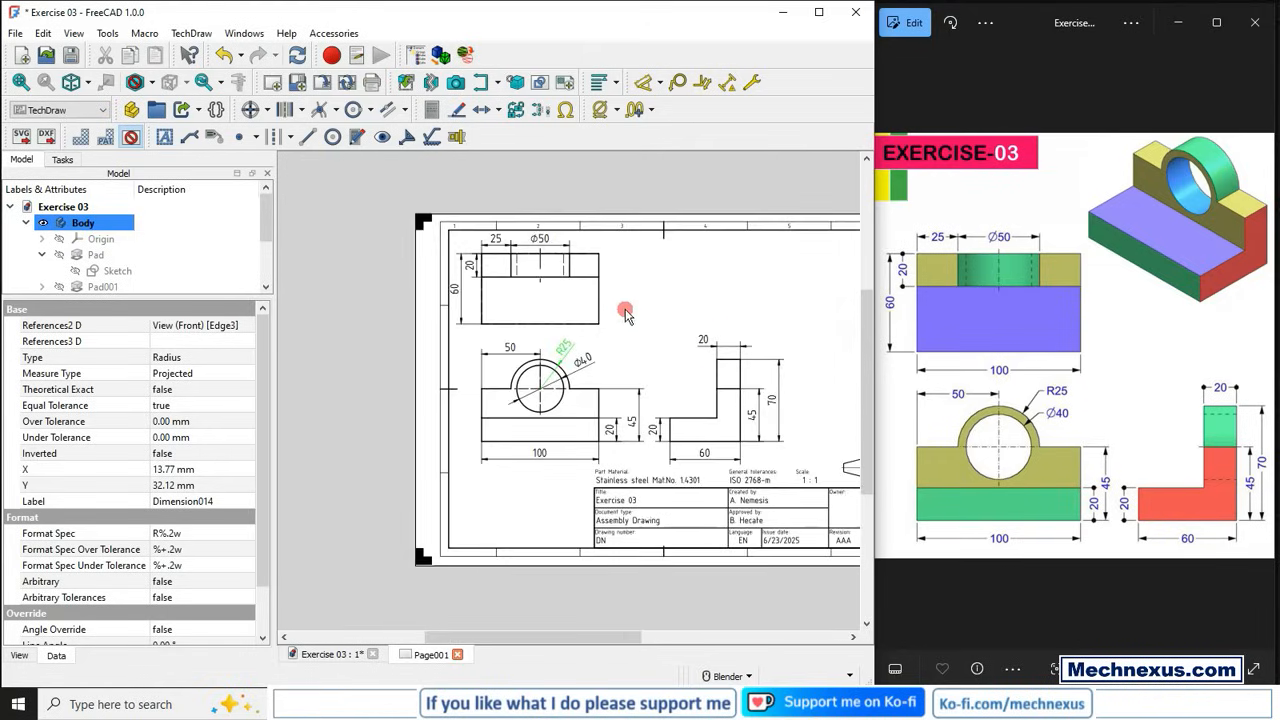
{"action": "scroll", "coordinate": [625, 313], "scroll_direction": "down", "scroll_amount": 1}
{"action": "left_click", "coordinate": [689, 296]}
{"action": "scroll", "coordinate": [695, 297], "scroll_direction": "down", "scroll_amount": 1}
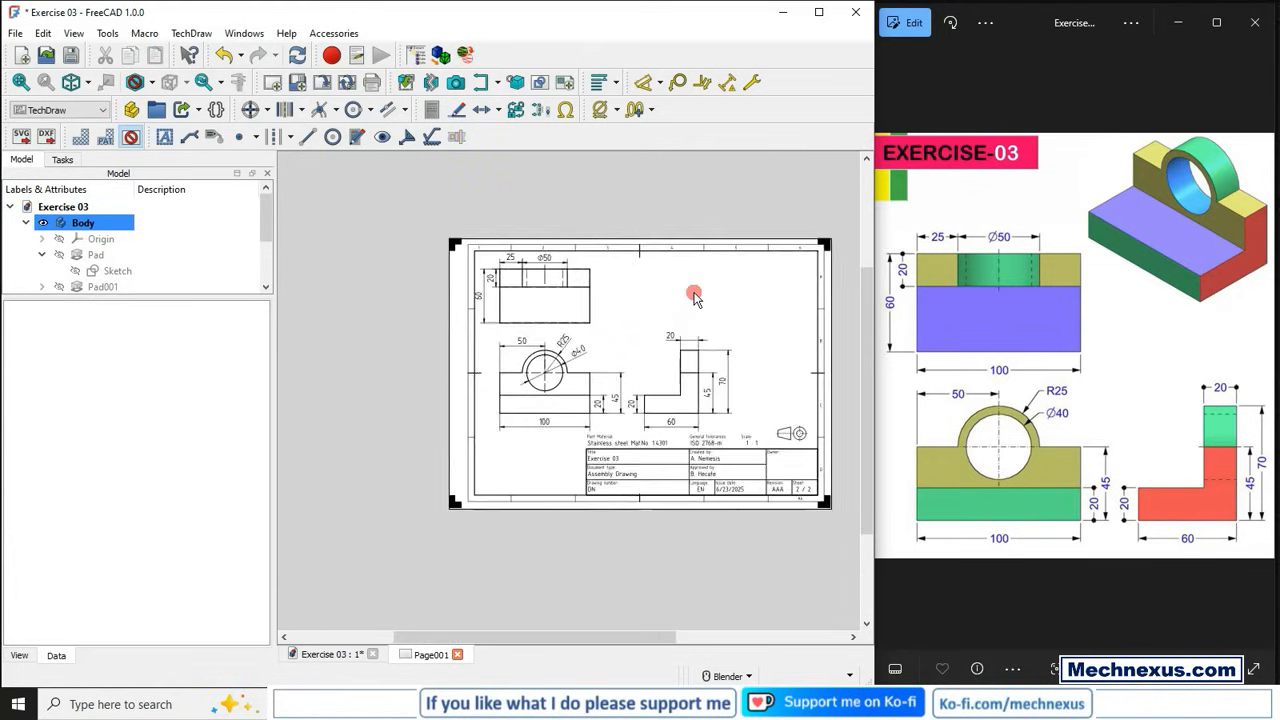
{"action": "scroll", "coordinate": [685, 294], "scroll_direction": "up", "scroll_amount": 1}
{"action": "scroll", "coordinate": [500, 312], "scroll_direction": "down", "scroll_amount": 1}
{"action": "scroll", "coordinate": [683, 330], "scroll_direction": "up", "scroll_amount": 1}
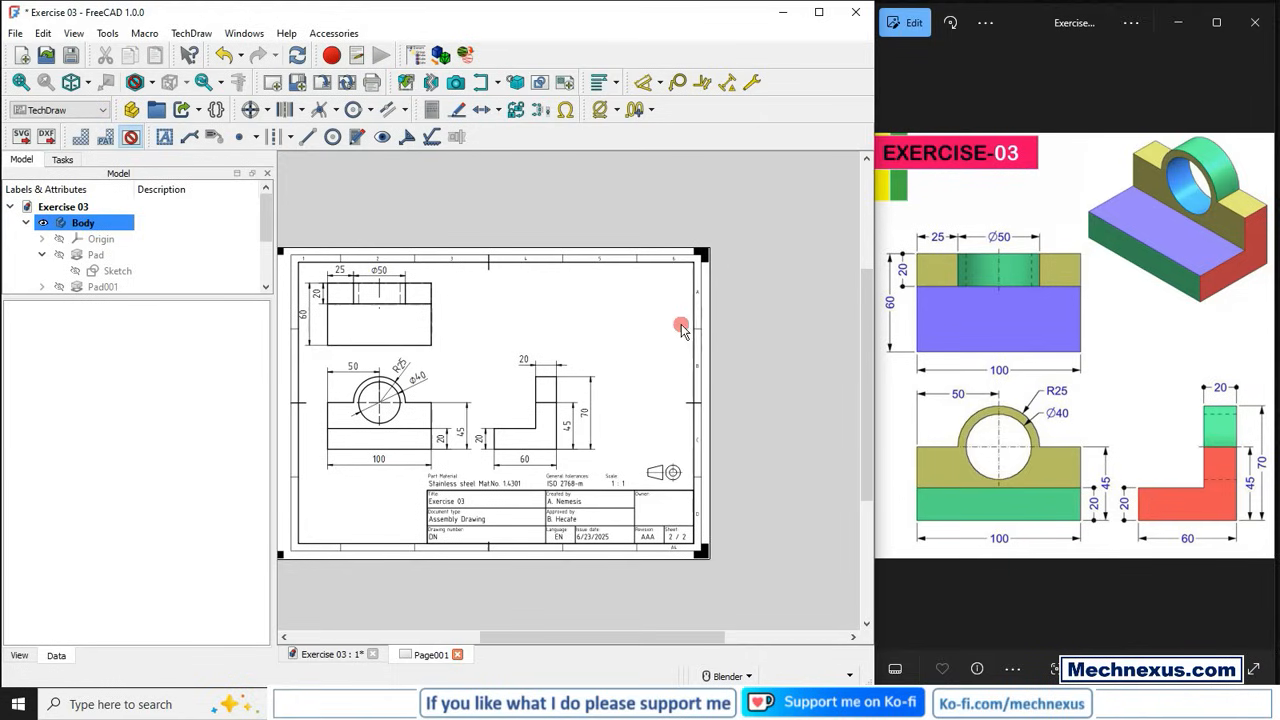
- Switch to the Exercise 03 3D model and show it in isometric view, fitted to the window
{"action": "left_click", "coordinate": [317, 655]}
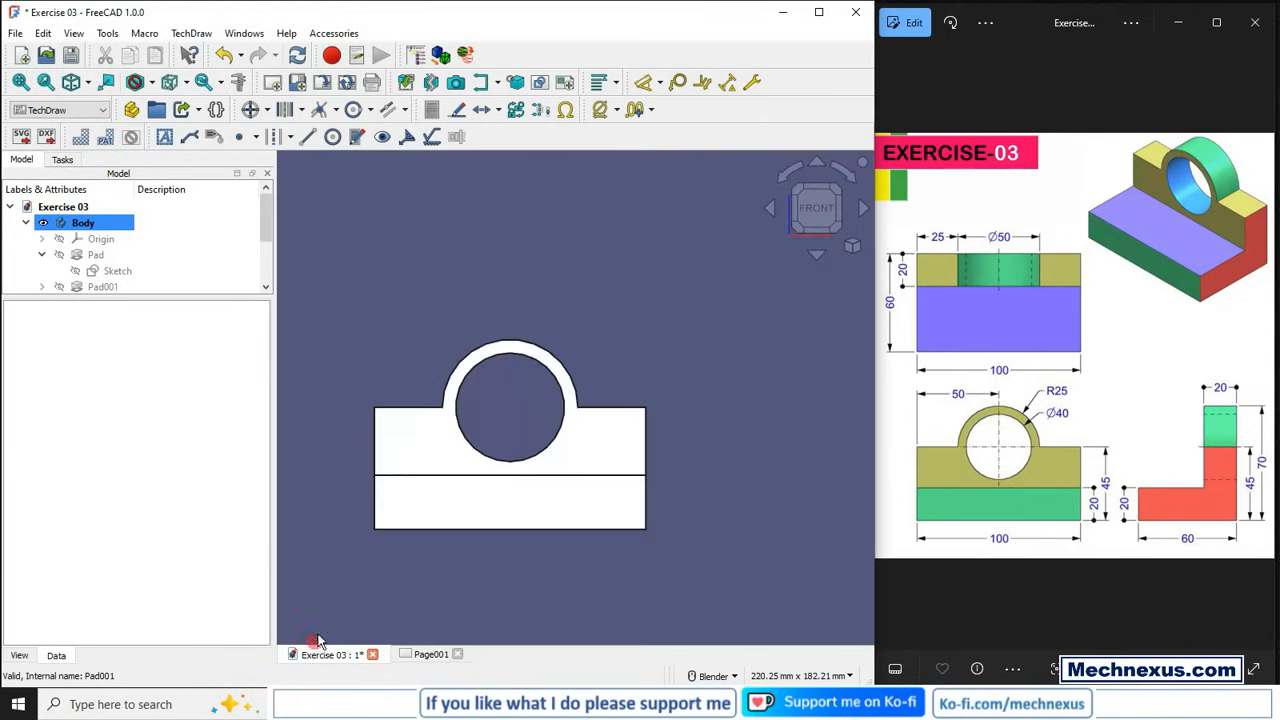
{"action": "left_click", "coordinate": [852, 245]}
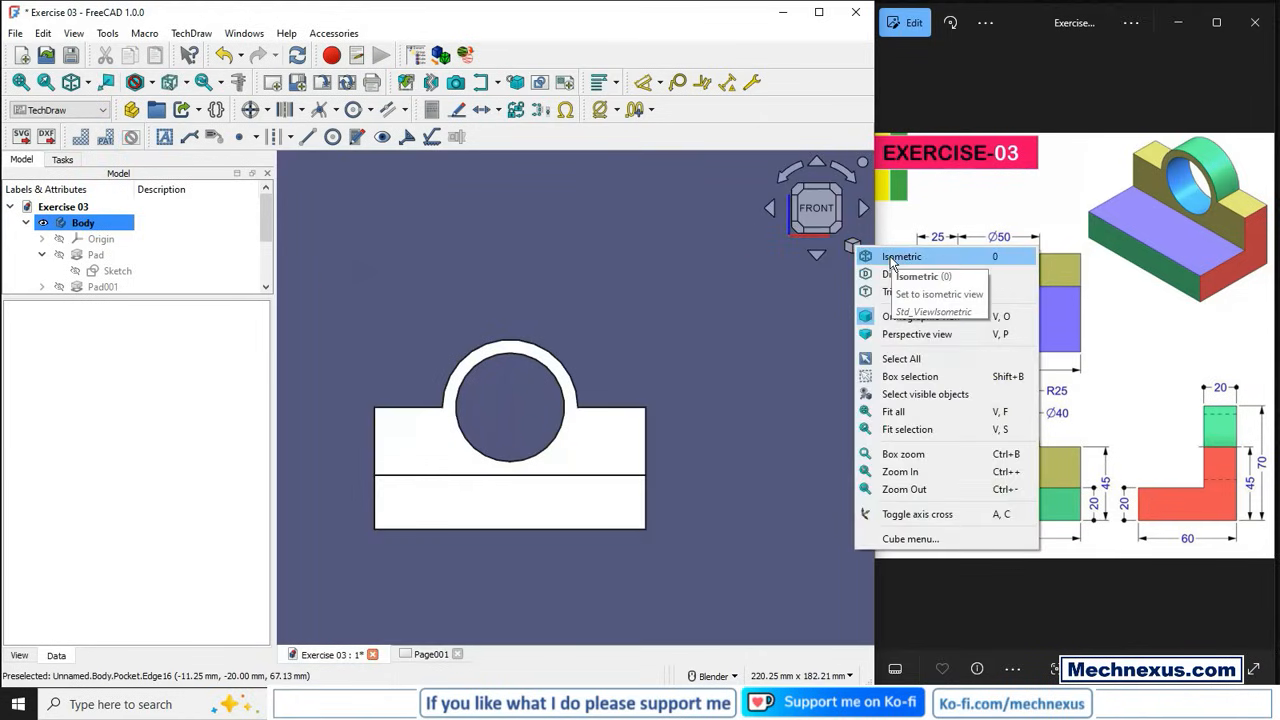
{"action": "left_click", "coordinate": [905, 257]}
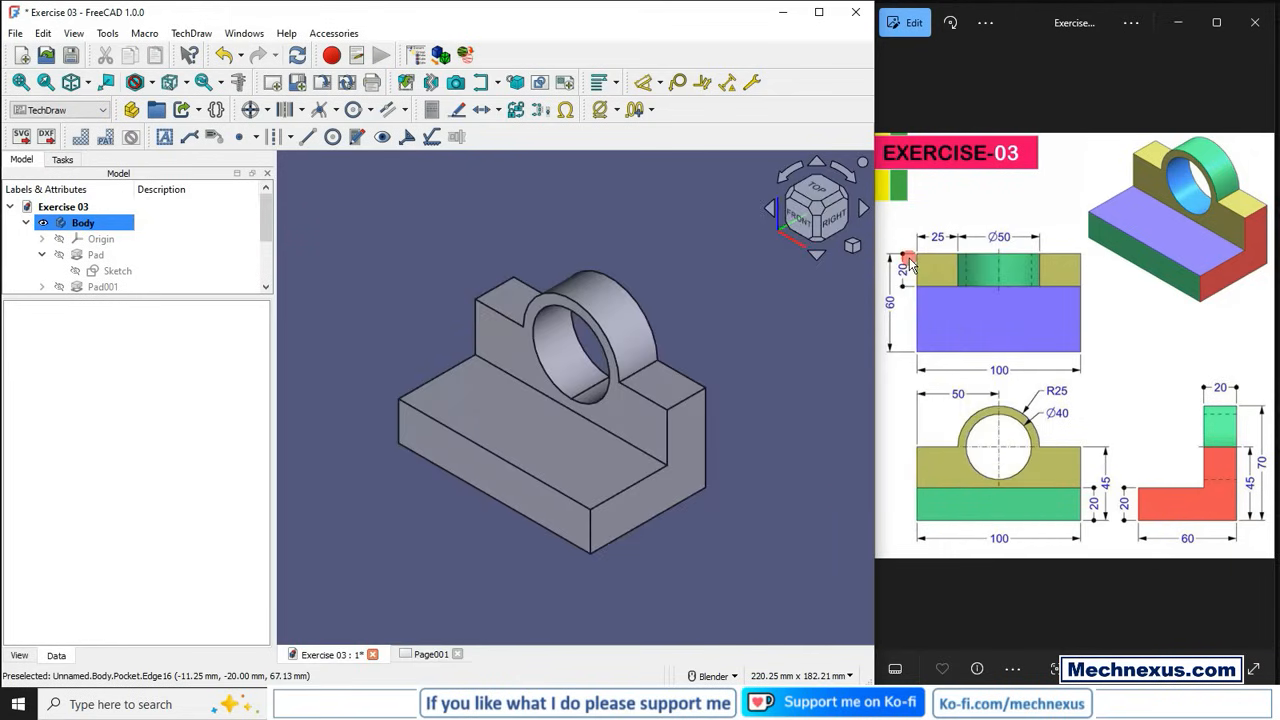
{"action": "left_click", "coordinate": [853, 248]}
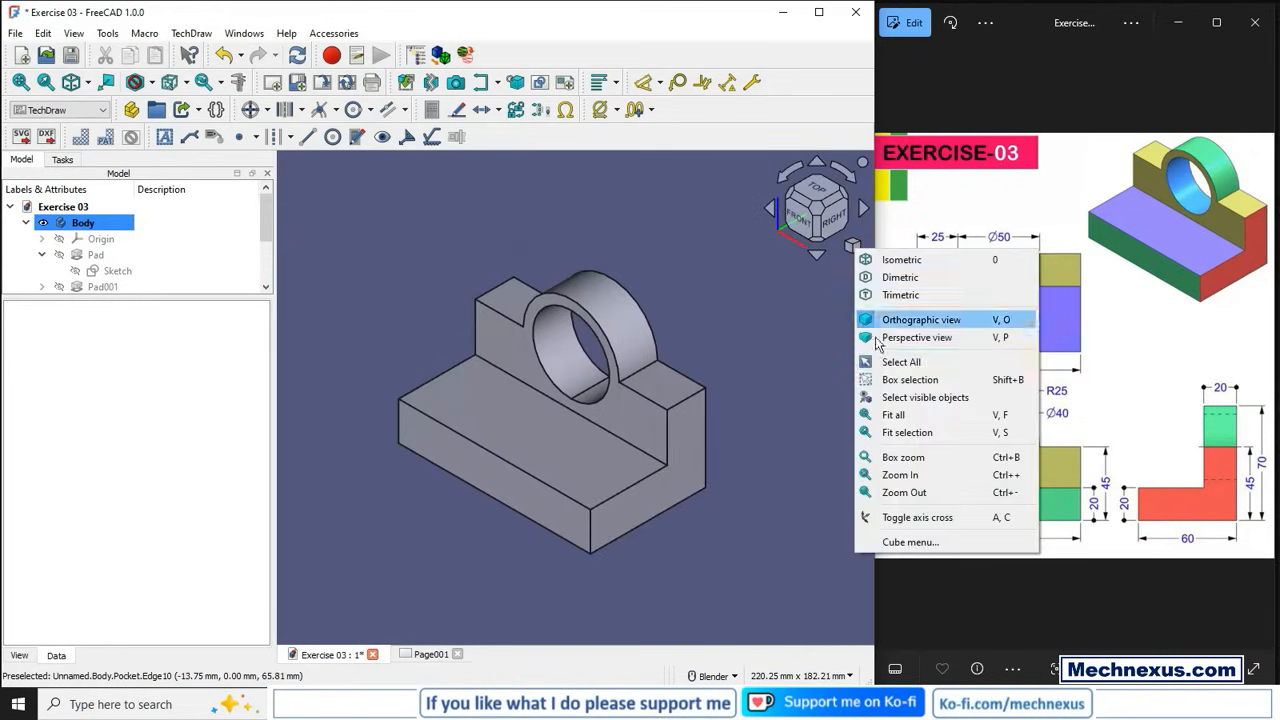
{"action": "left_click", "coordinate": [893, 417]}
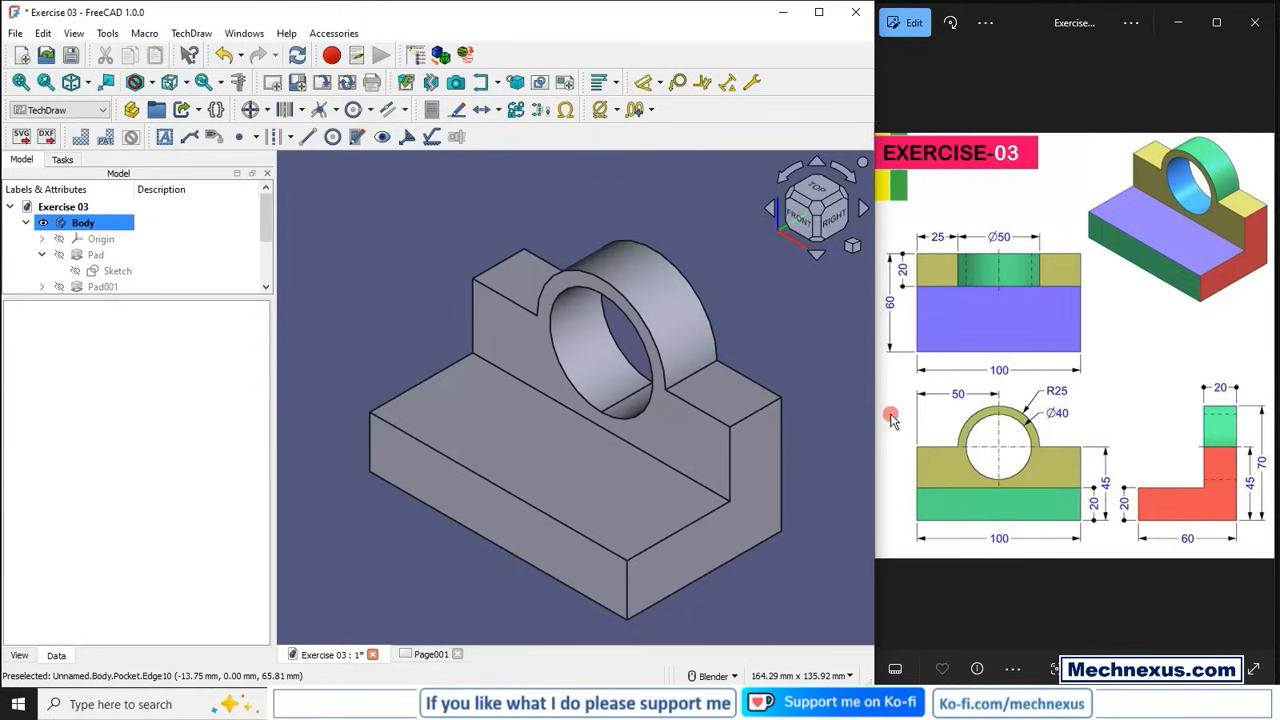
- Insert the active 3D view as an image into Page001, with image cropping enabled and no background
{"action": "left_click", "coordinate": [455, 83]}
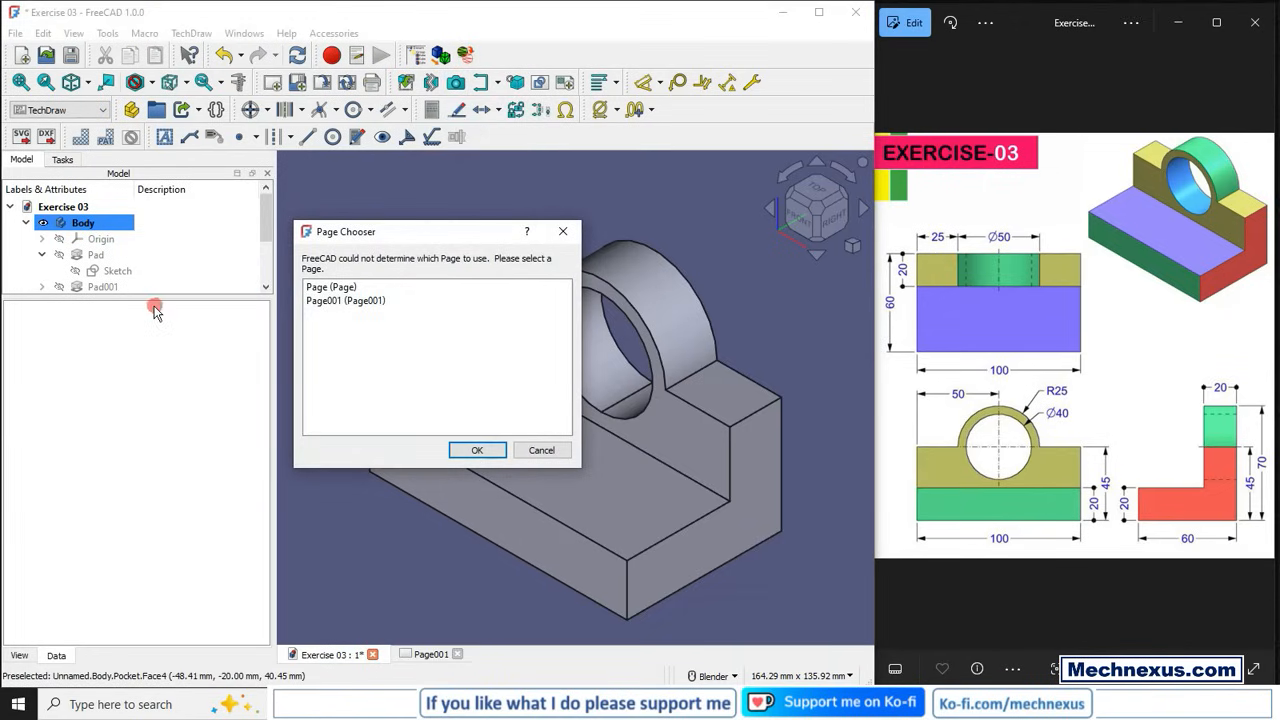
{"action": "left_click", "coordinate": [328, 304]}
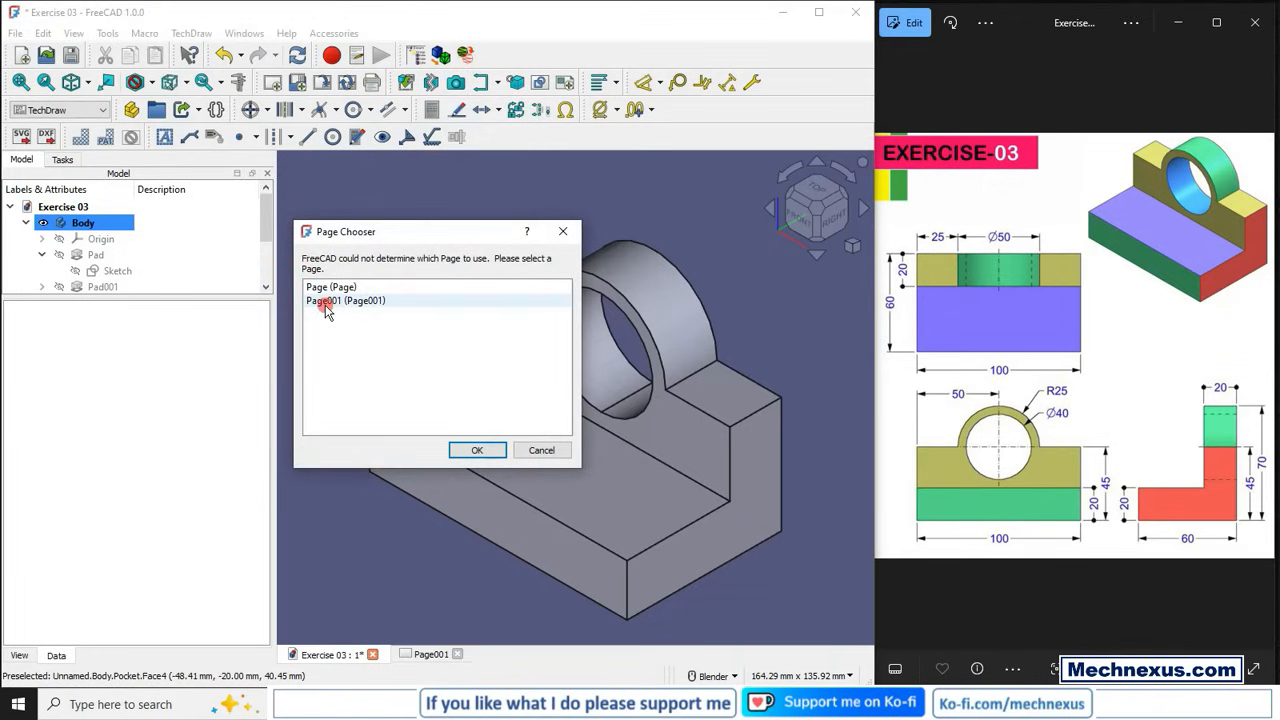
{"action": "left_click", "coordinate": [468, 450]}
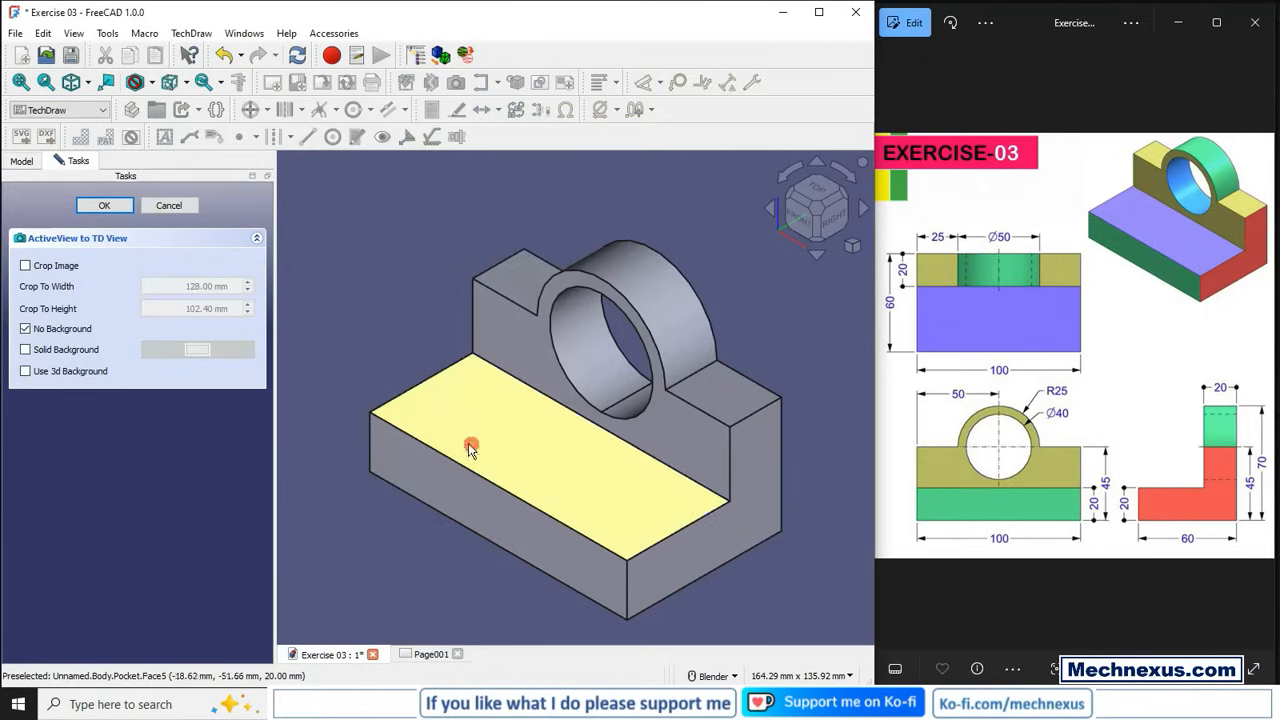
{"action": "left_click", "coordinate": [24, 266]}
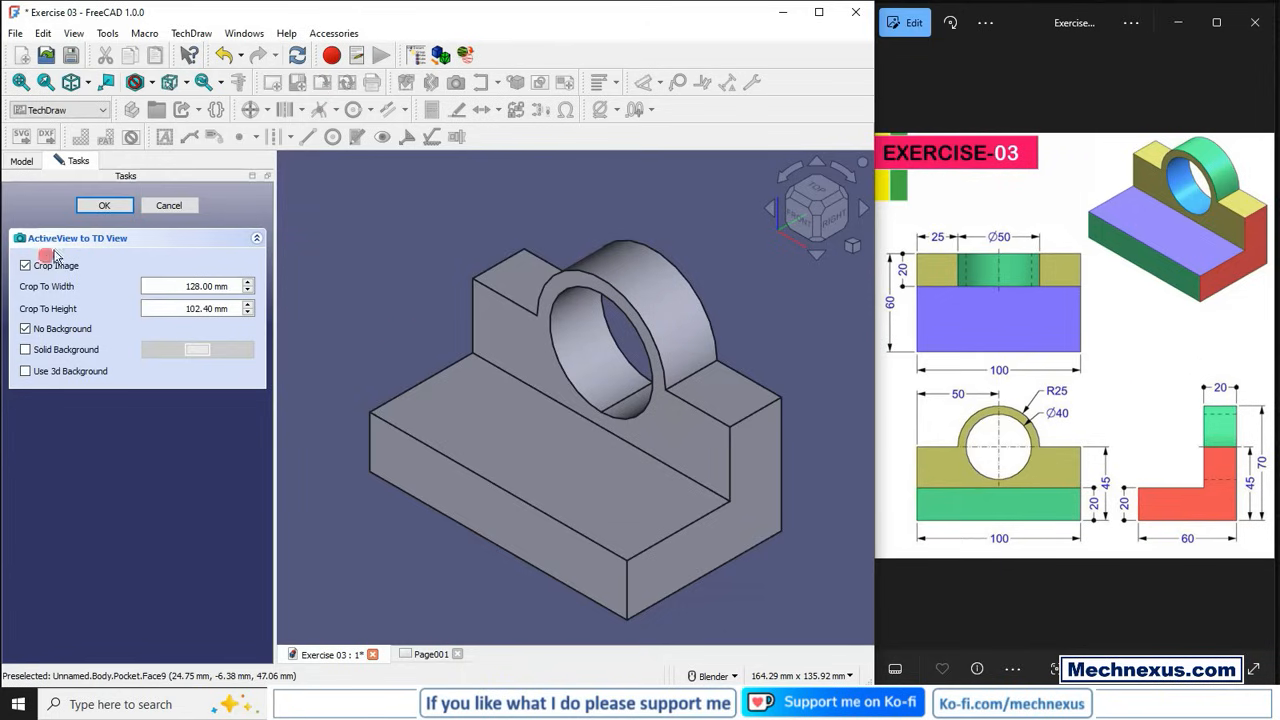
{"action": "left_click", "coordinate": [103, 207]}
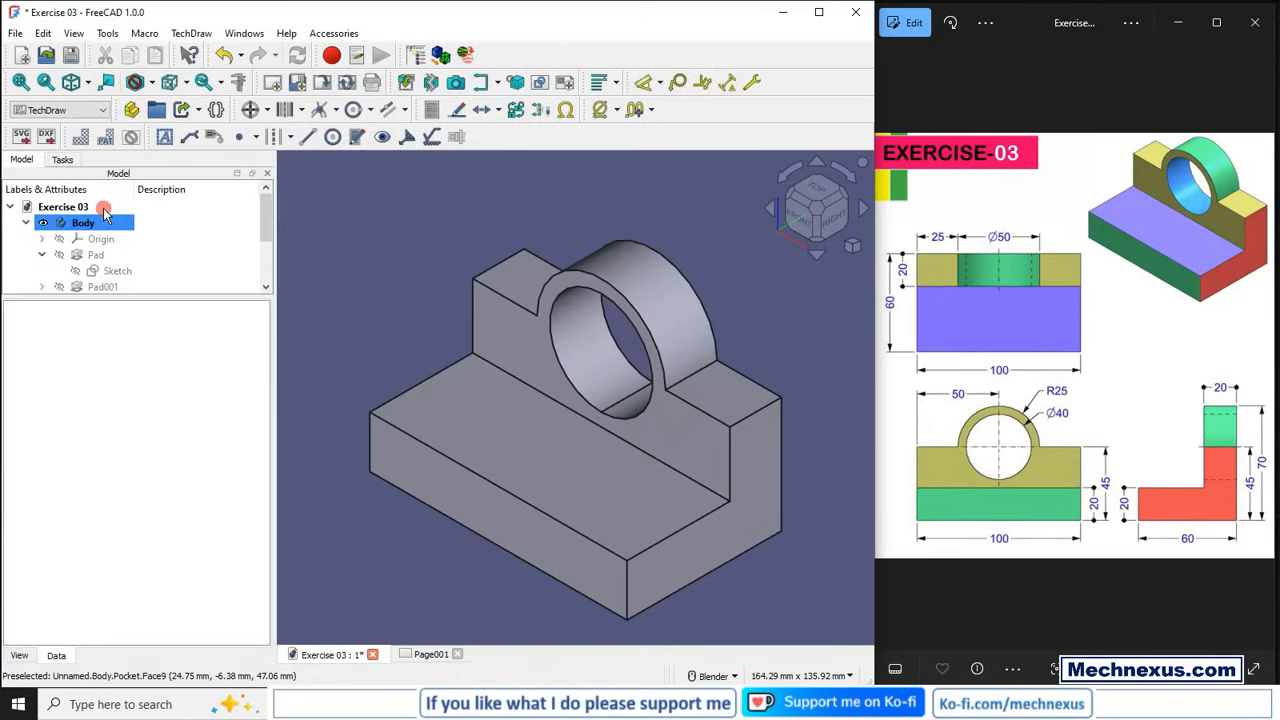
- Show the view frames on Page001 and move the isometric image to the free area at the sheet's upper right
{"action": "left_click", "coordinate": [428, 655]}
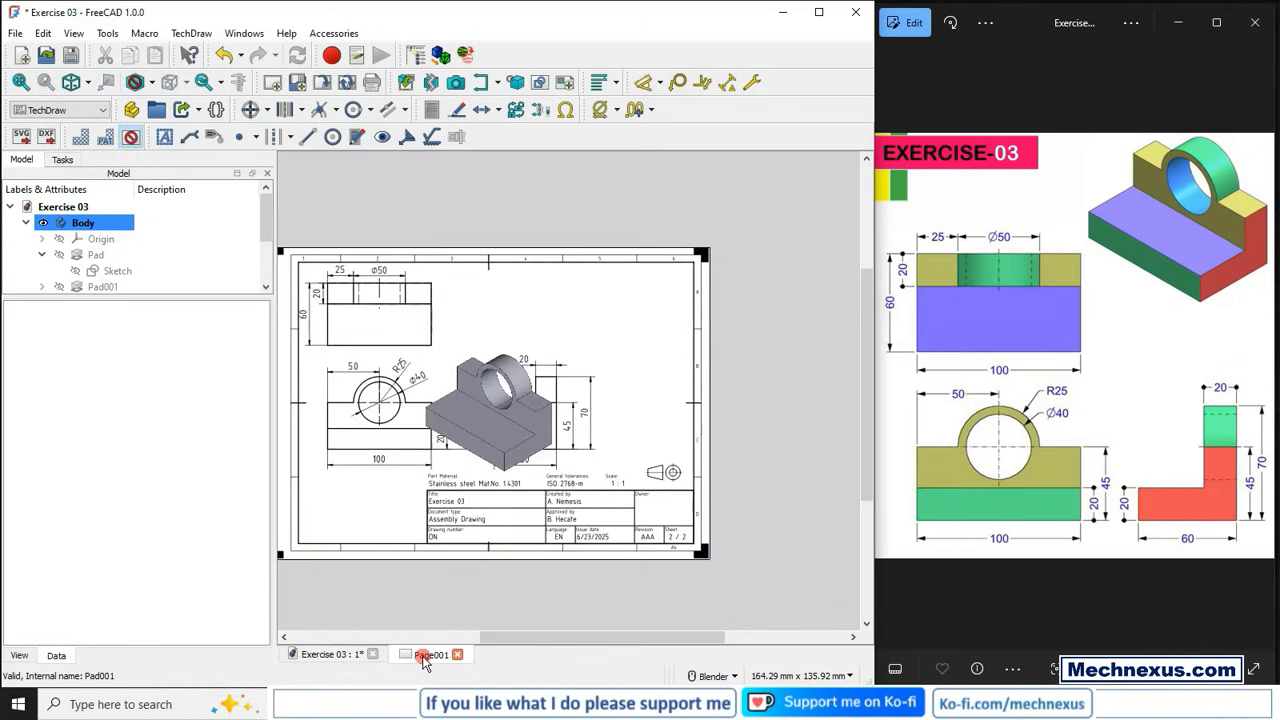
{"action": "scroll", "coordinate": [357, 458], "scroll_direction": "up", "scroll_amount": 2}
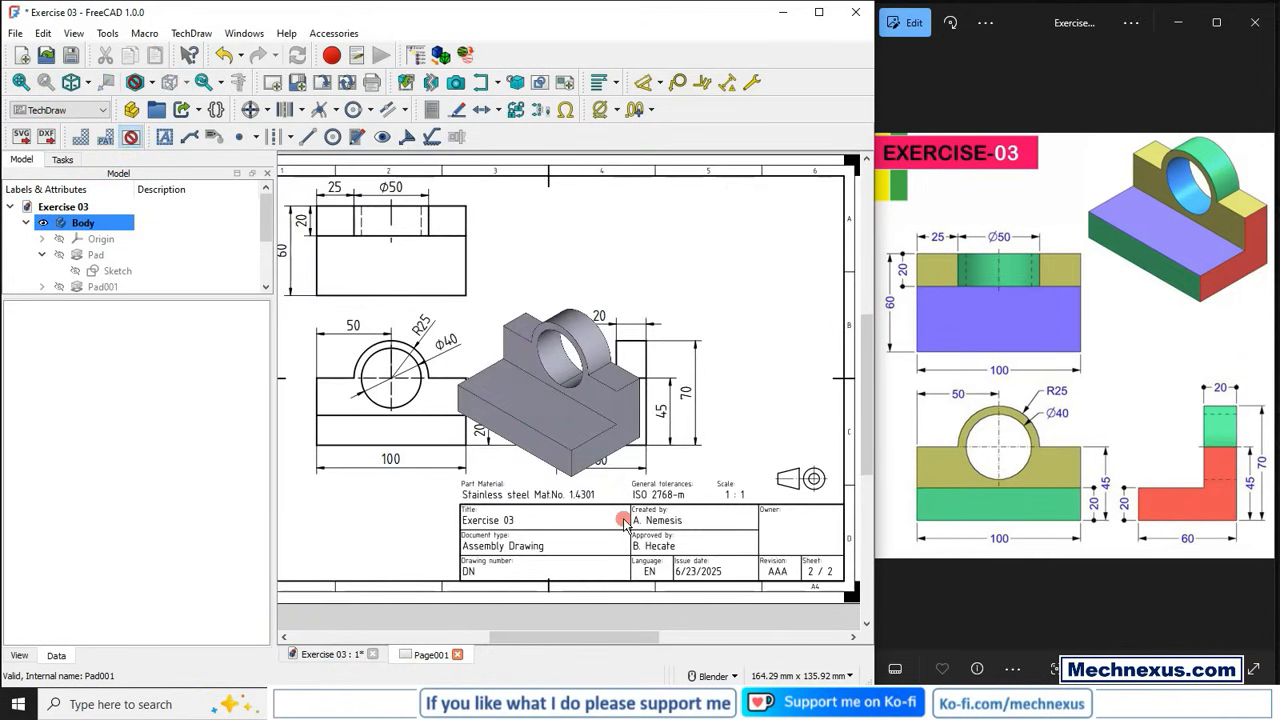
{"action": "left_click", "coordinate": [133, 143]}
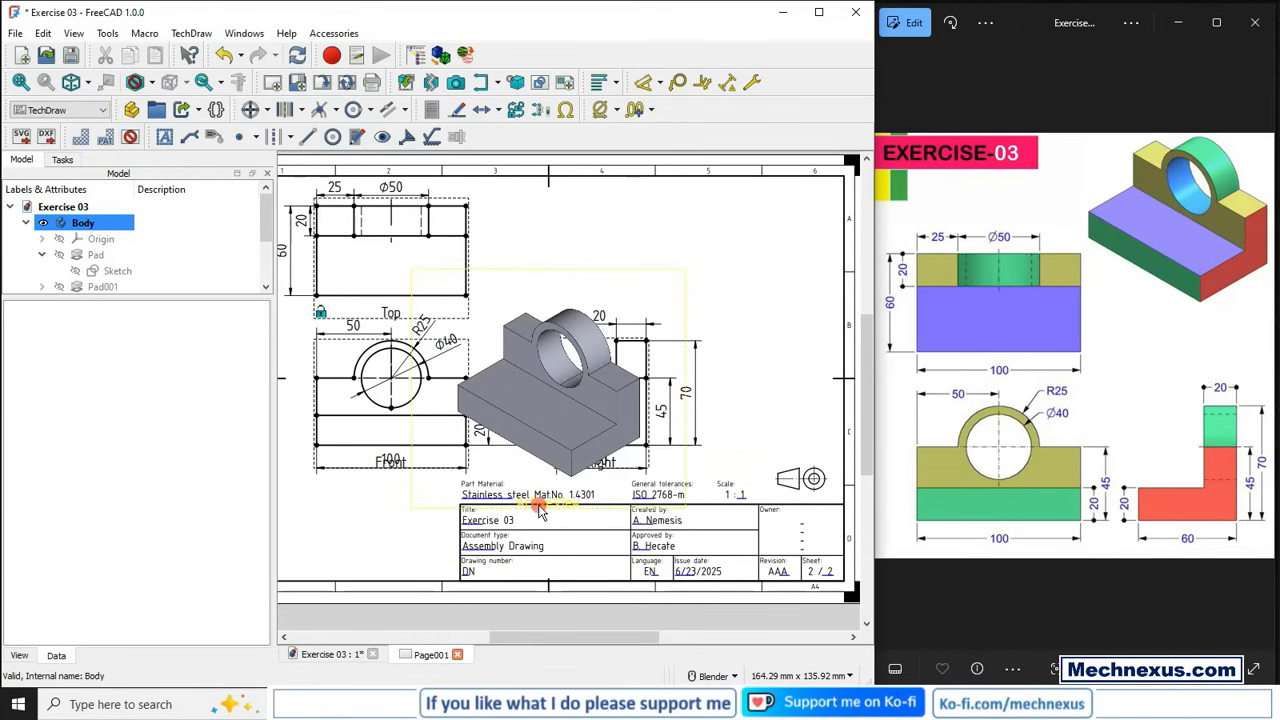
{"action": "left_click_drag", "start_coordinate": [540, 510], "coordinate": [733, 387]}
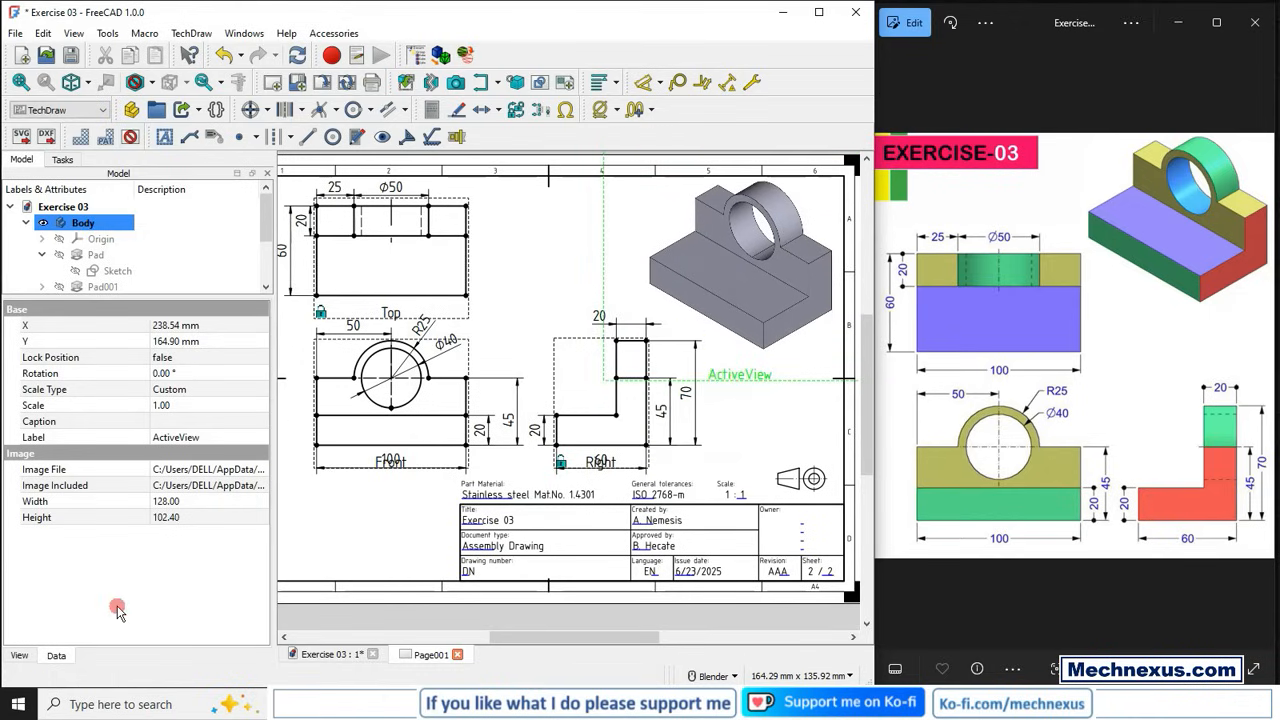
- Set the scale of the ActiveView image to 0.8
{"action": "left_click_drag", "start_coordinate": [200, 298], "coordinate": [232, 430]}
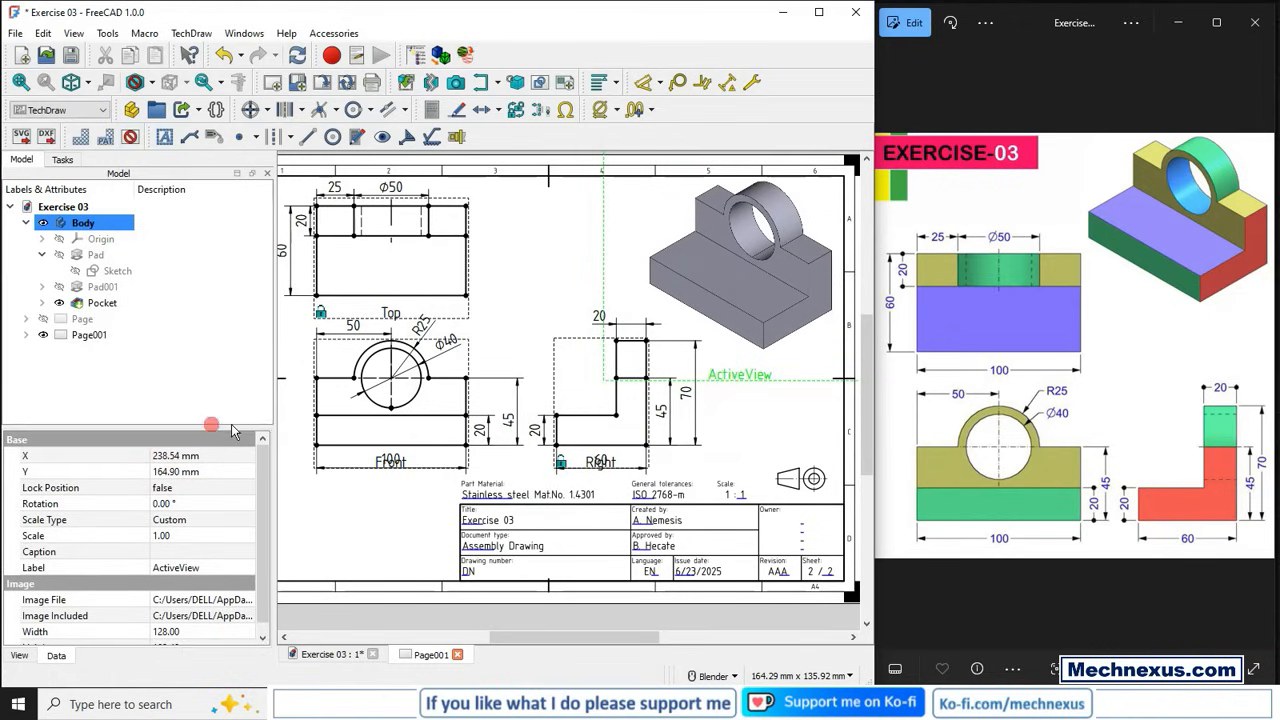
{"action": "left_click", "coordinate": [80, 338]}
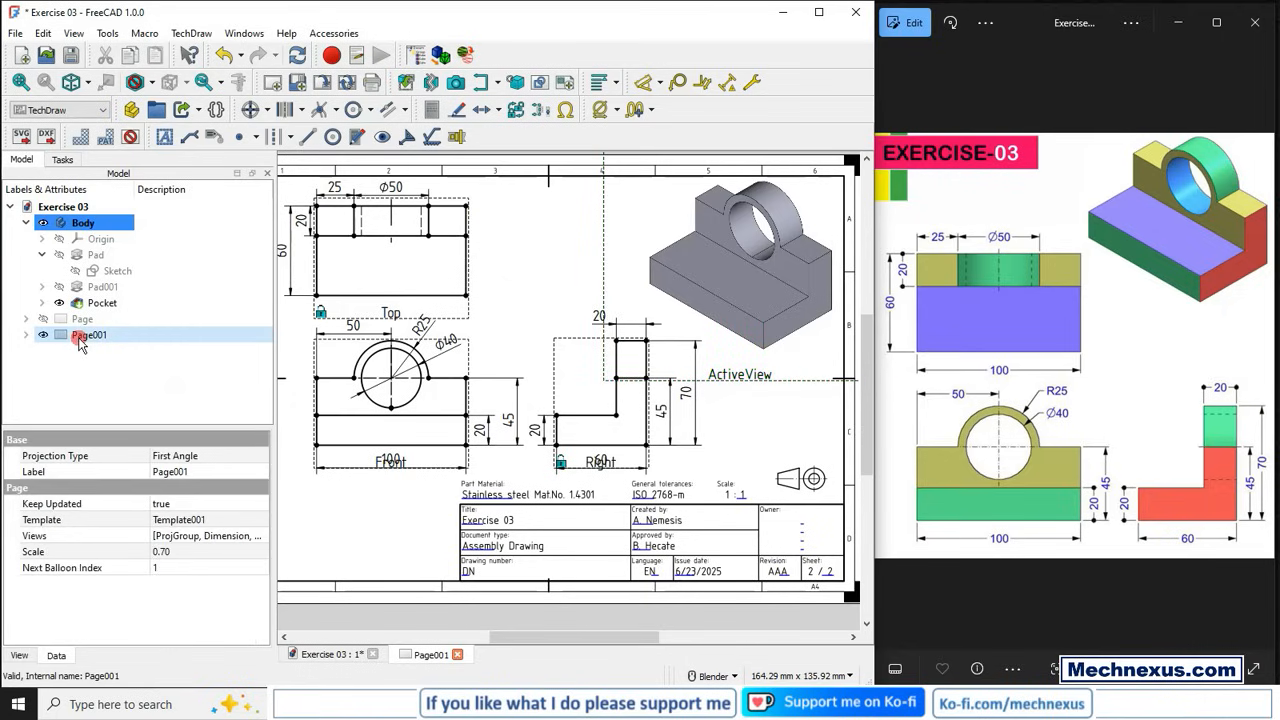
{"action": "left_click", "coordinate": [741, 383]}
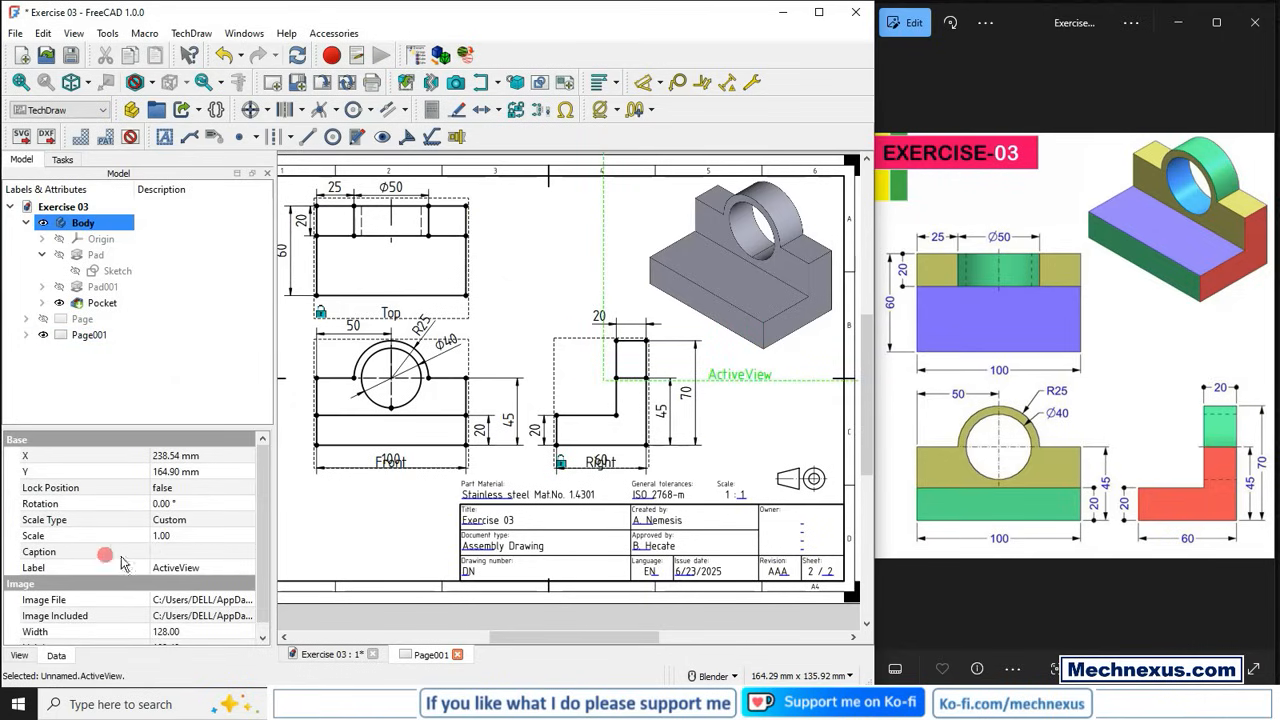
{"action": "left_click", "coordinate": [162, 538]}
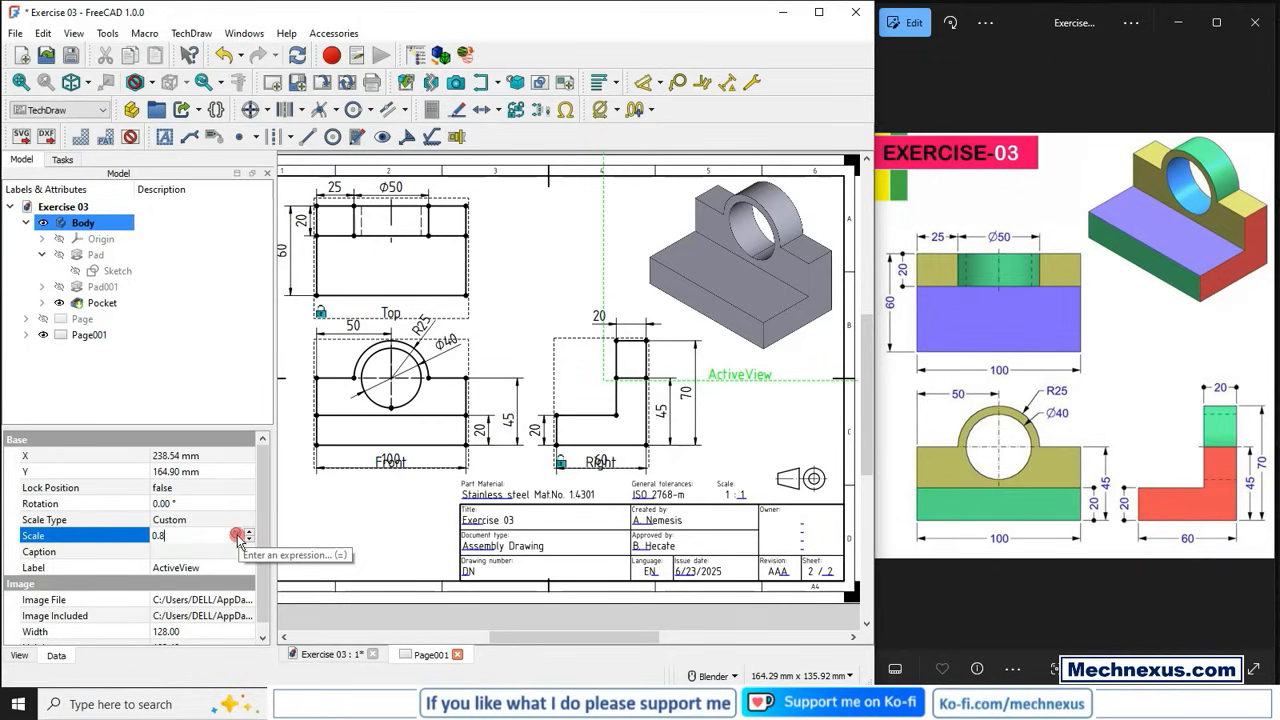
{"action": "key", "text": "Return"}
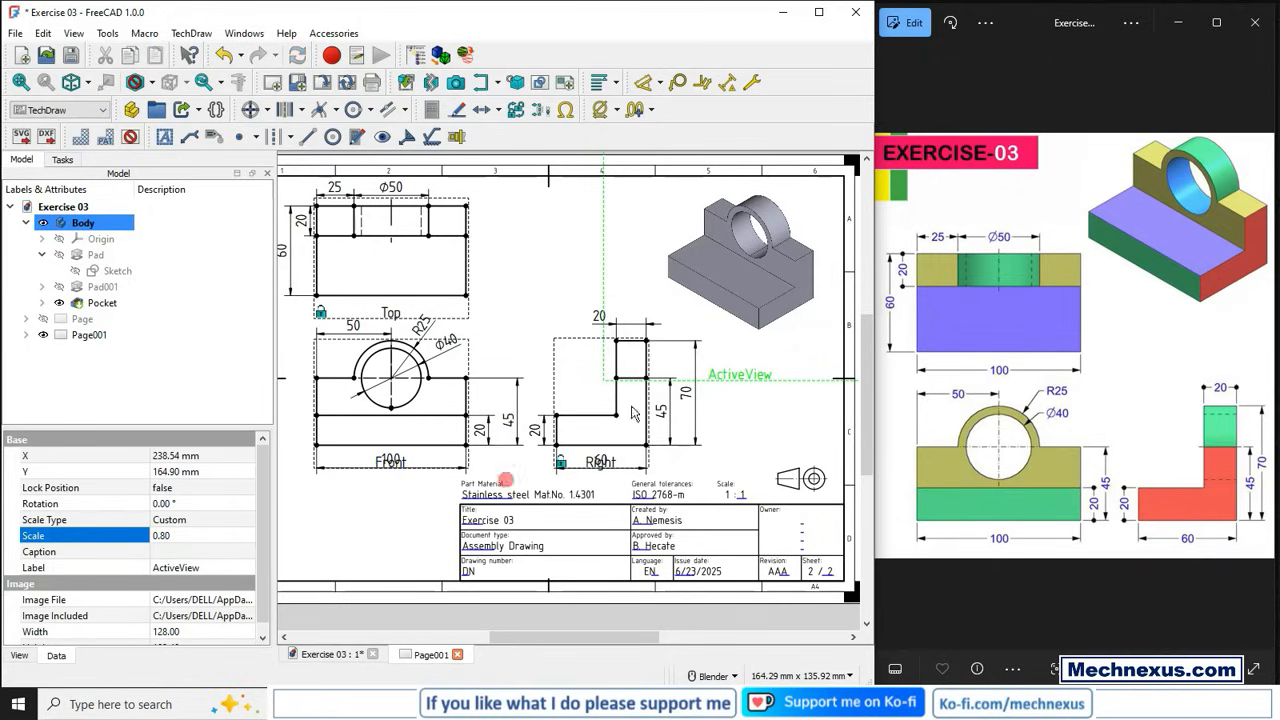
- Set the ActiveView image's width to 100 and deselect it
{"action": "scroll", "coordinate": [487, 402], "scroll_direction": "down", "scroll_amount": 2}
{"action": "scroll", "coordinate": [633, 320], "scroll_direction": "up", "scroll_amount": 1}
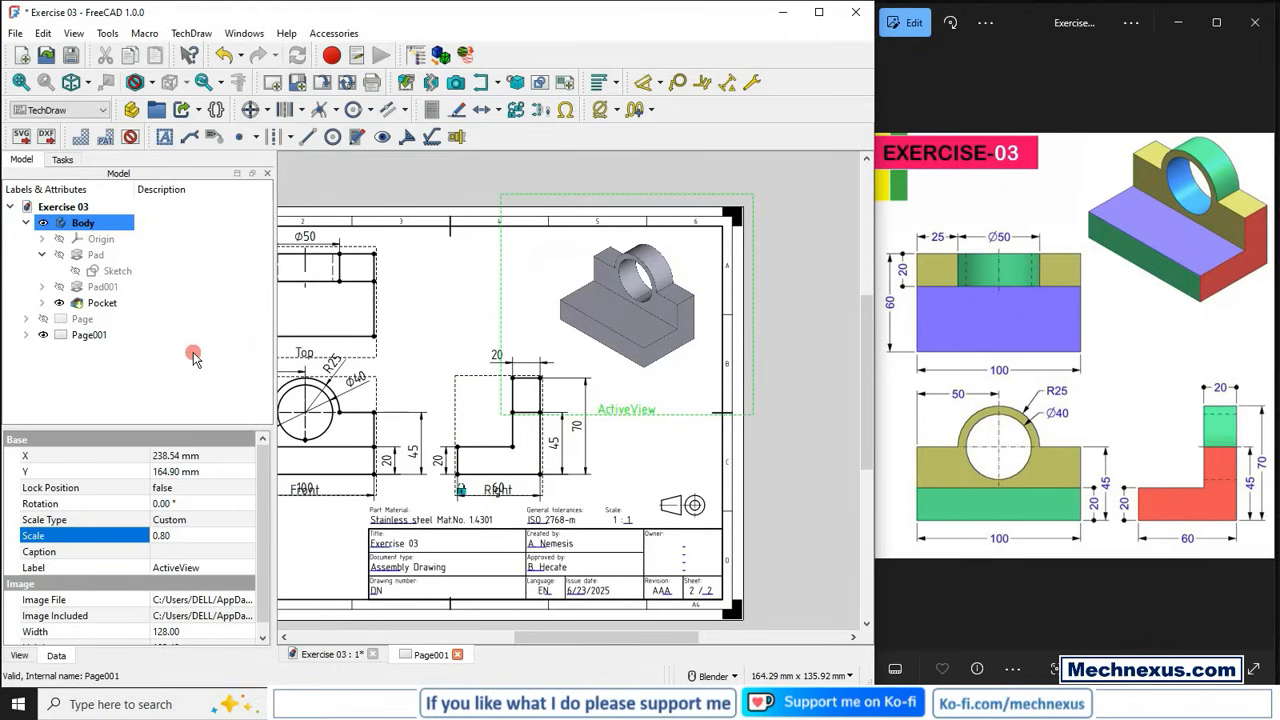
{"action": "scroll", "coordinate": [245, 585], "scroll_direction": "down", "scroll_amount": 1}
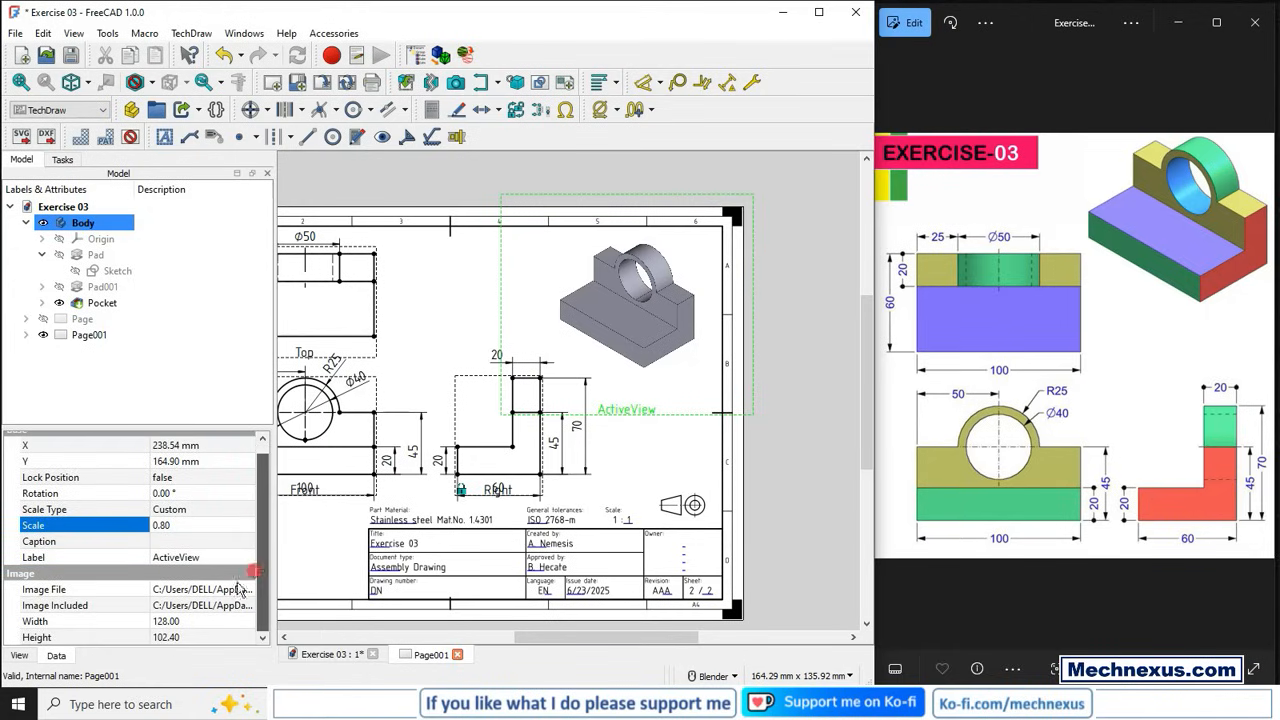
{"action": "left_click", "coordinate": [170, 622]}
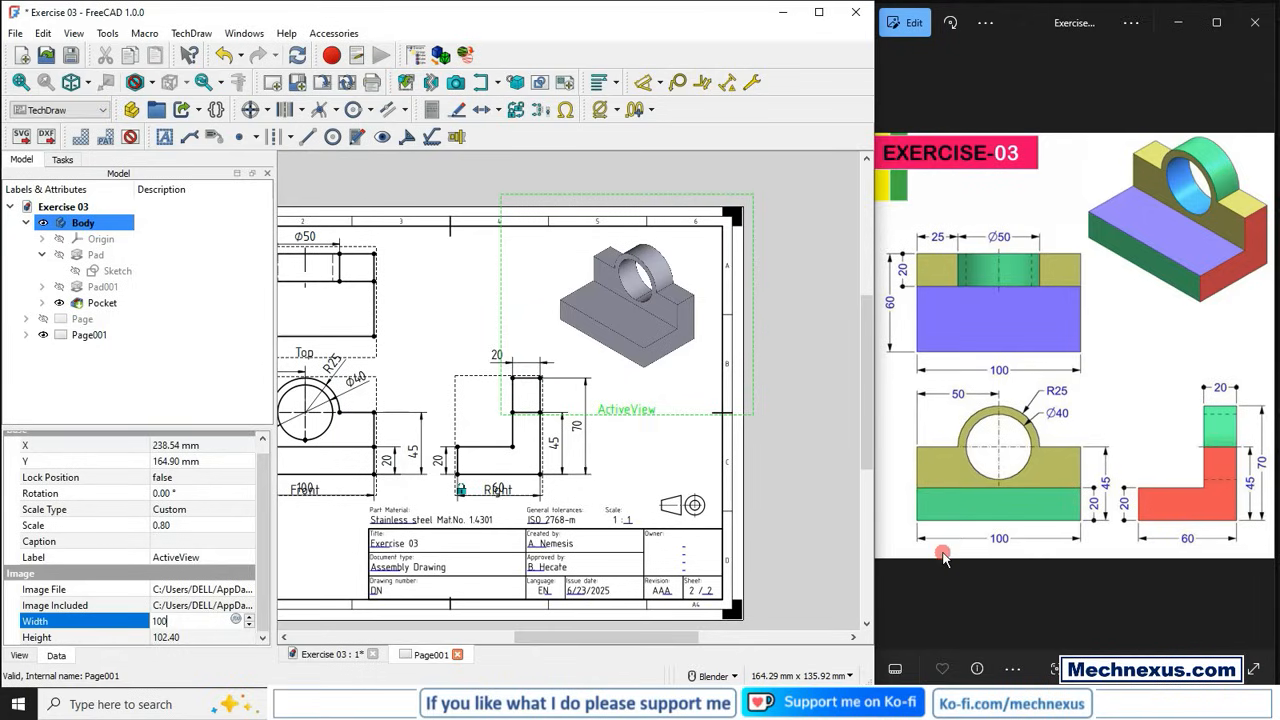
{"action": "left_click", "coordinate": [797, 407]}
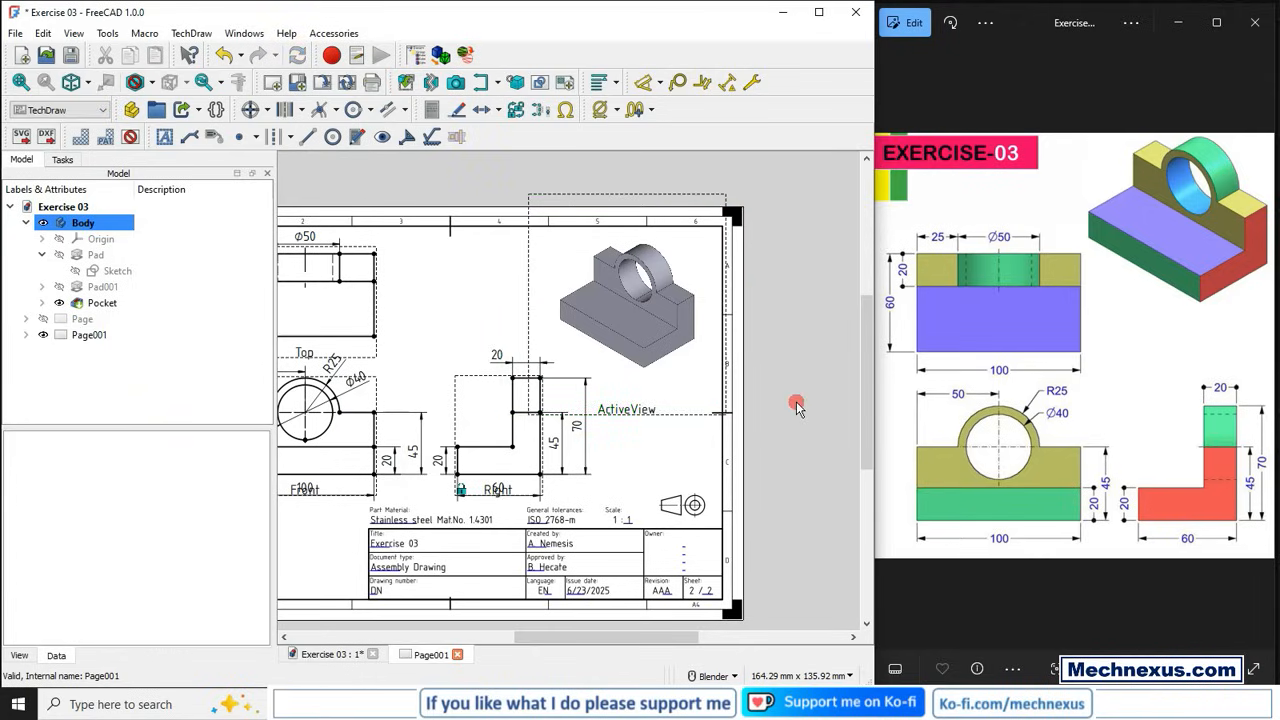
- Set both the width and the height of the ActiveView image to 85
{"action": "left_click", "coordinate": [610, 411]}
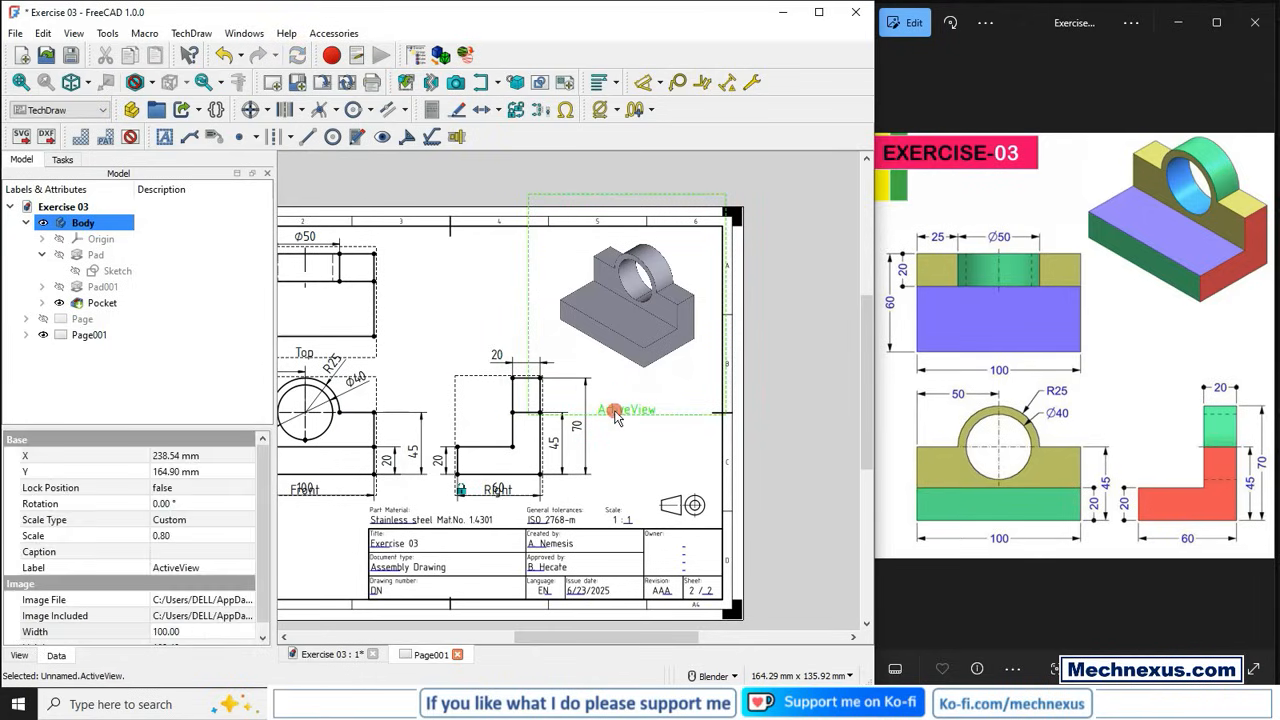
{"action": "left_click", "coordinate": [40, 631]}
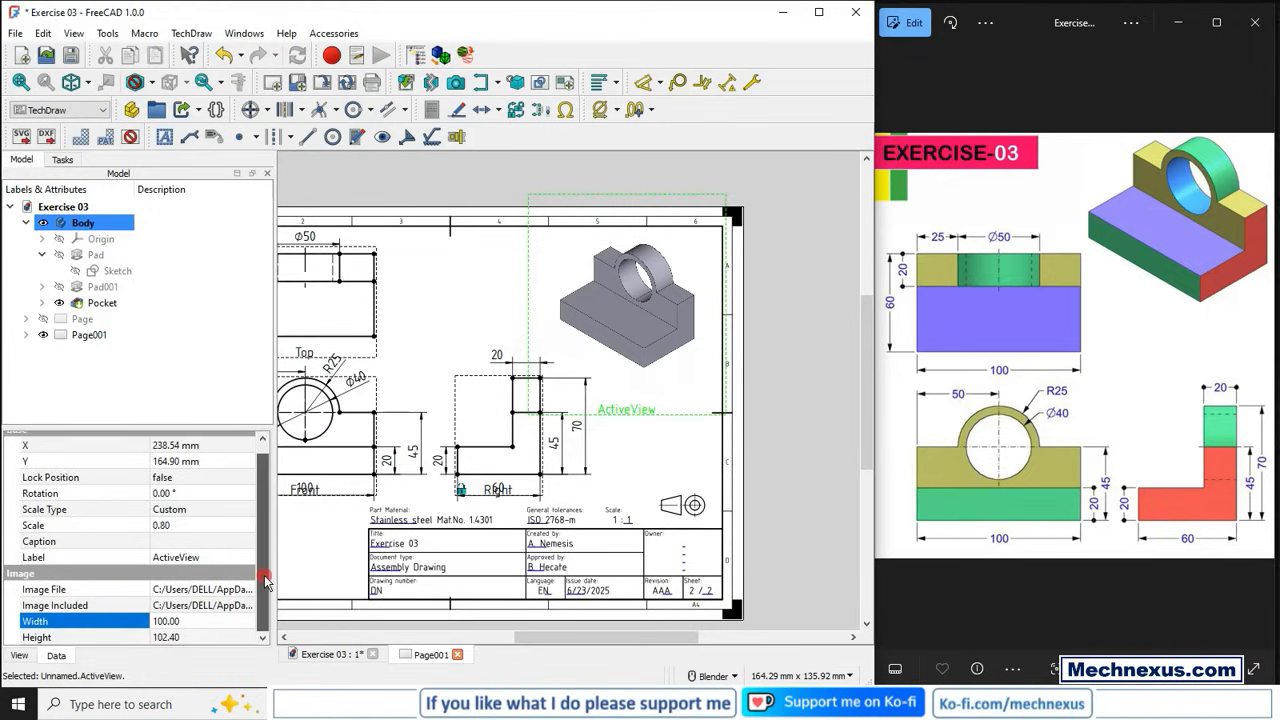
{"action": "left_click", "coordinate": [180, 621]}
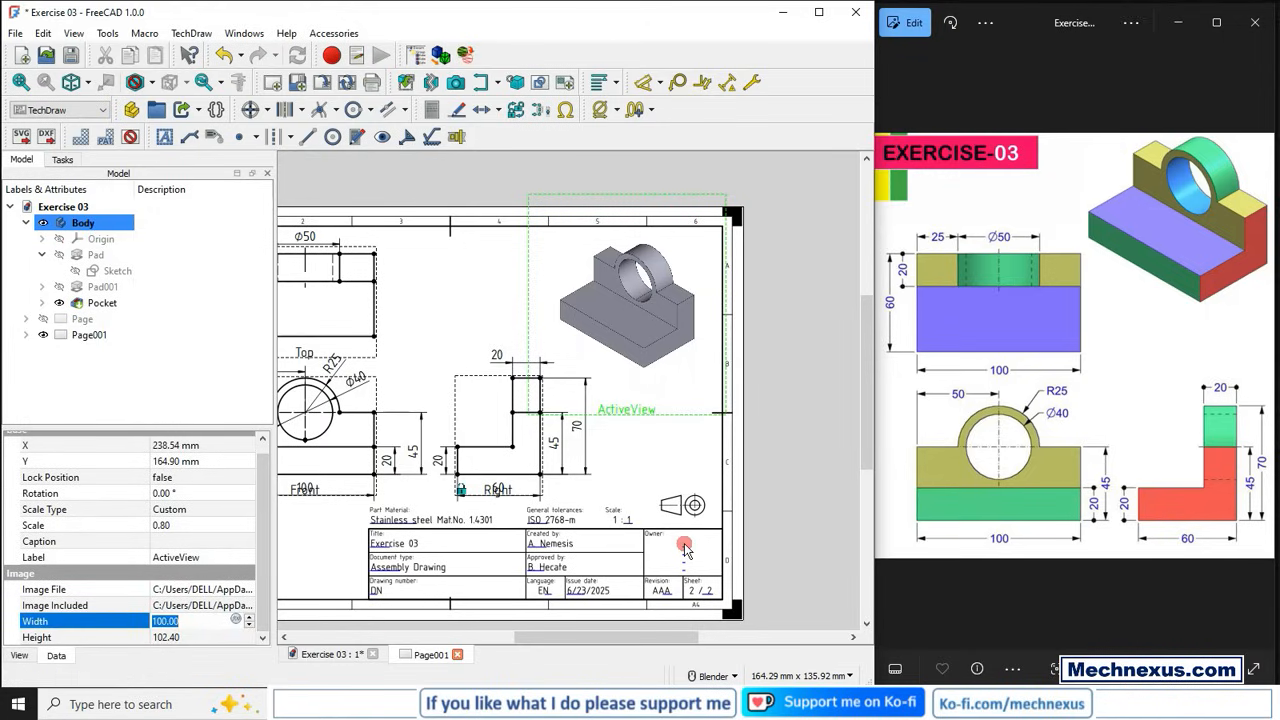
{"action": "type", "text": "85"}
{"action": "key", "text": "Return"}
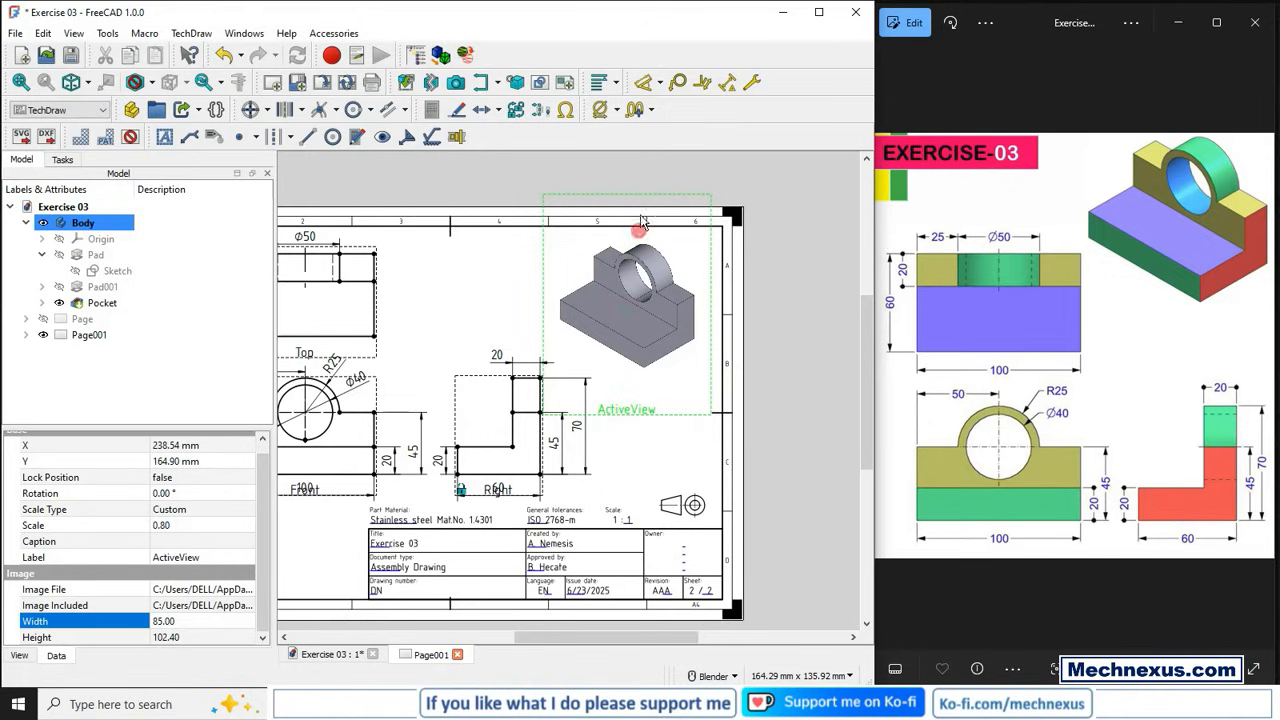
{"action": "left_click", "coordinate": [186, 637]}
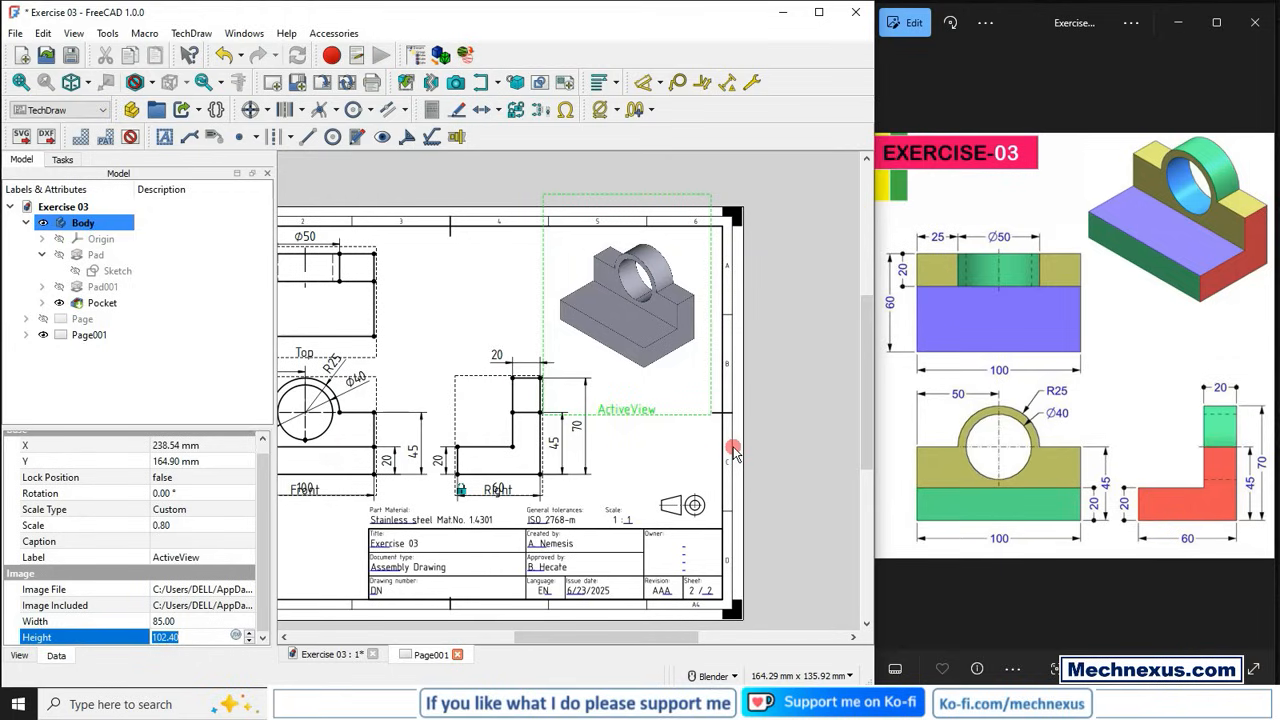
{"action": "type", "text": "85"}
{"action": "key", "text": "Return"}
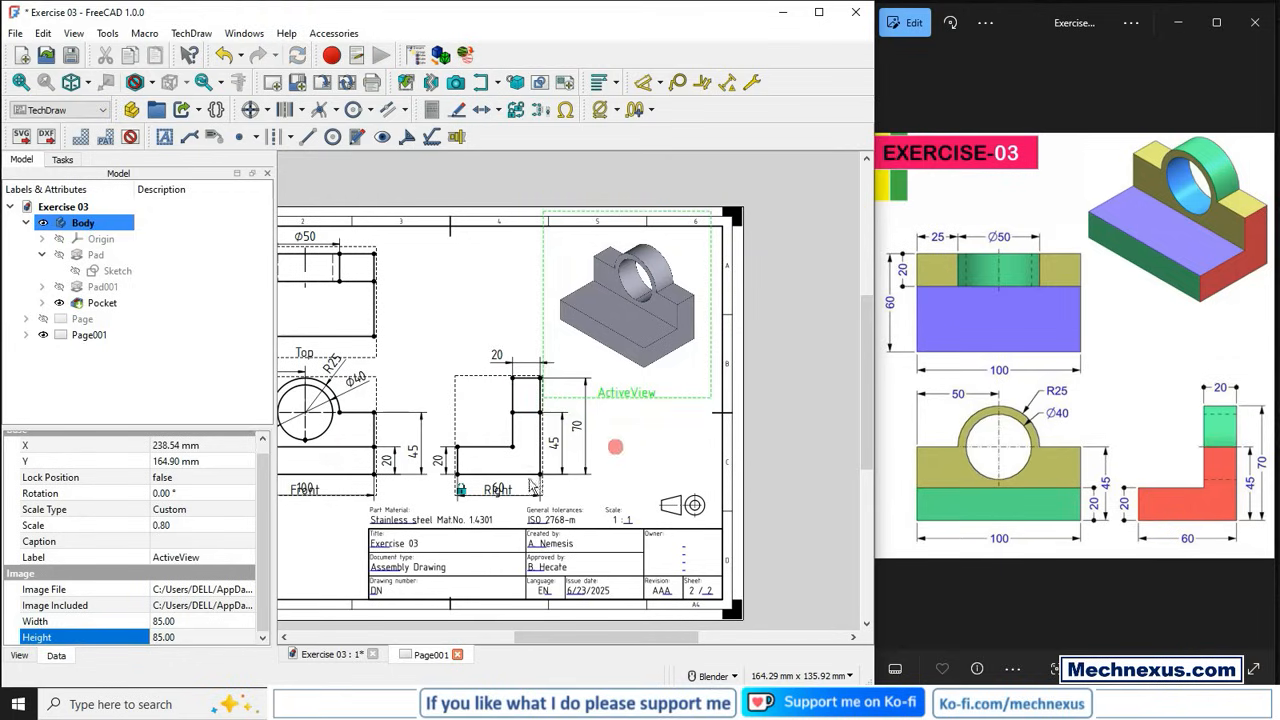
- Set the ActiveView image's height to 75 and its width to 80
{"action": "left_click", "coordinate": [192, 640]}
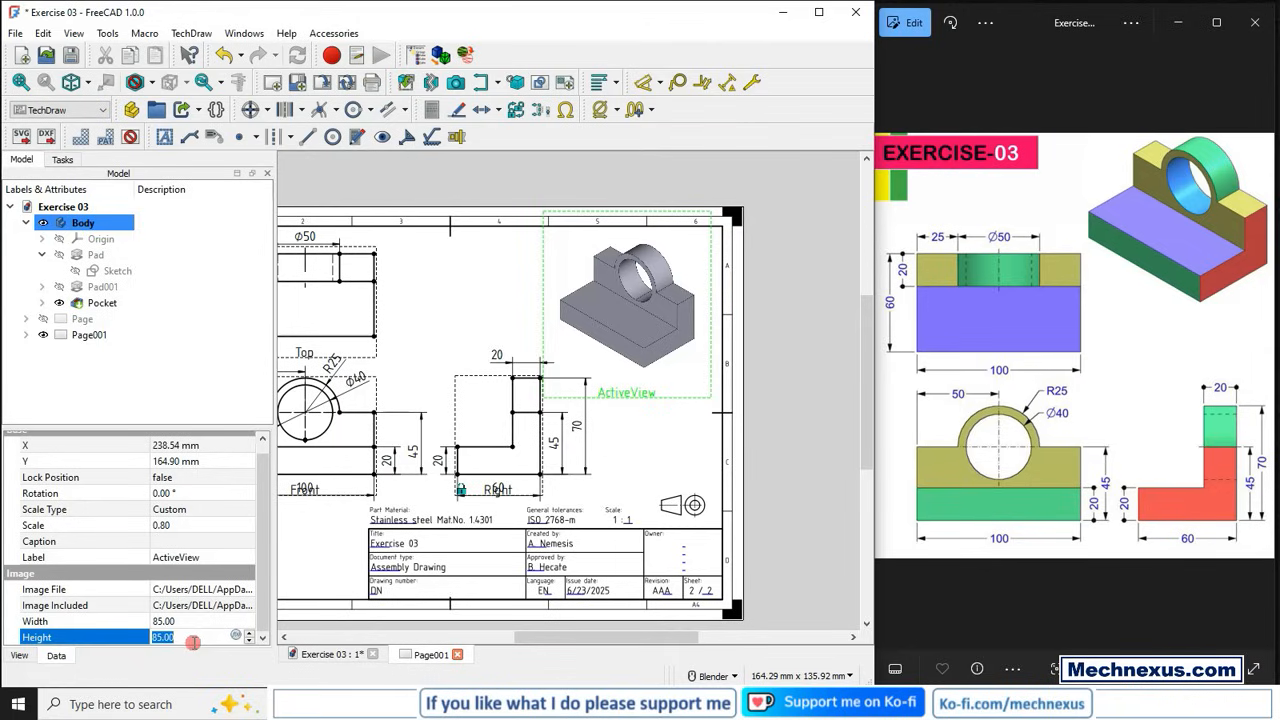
{"action": "key", "text": "Return"}
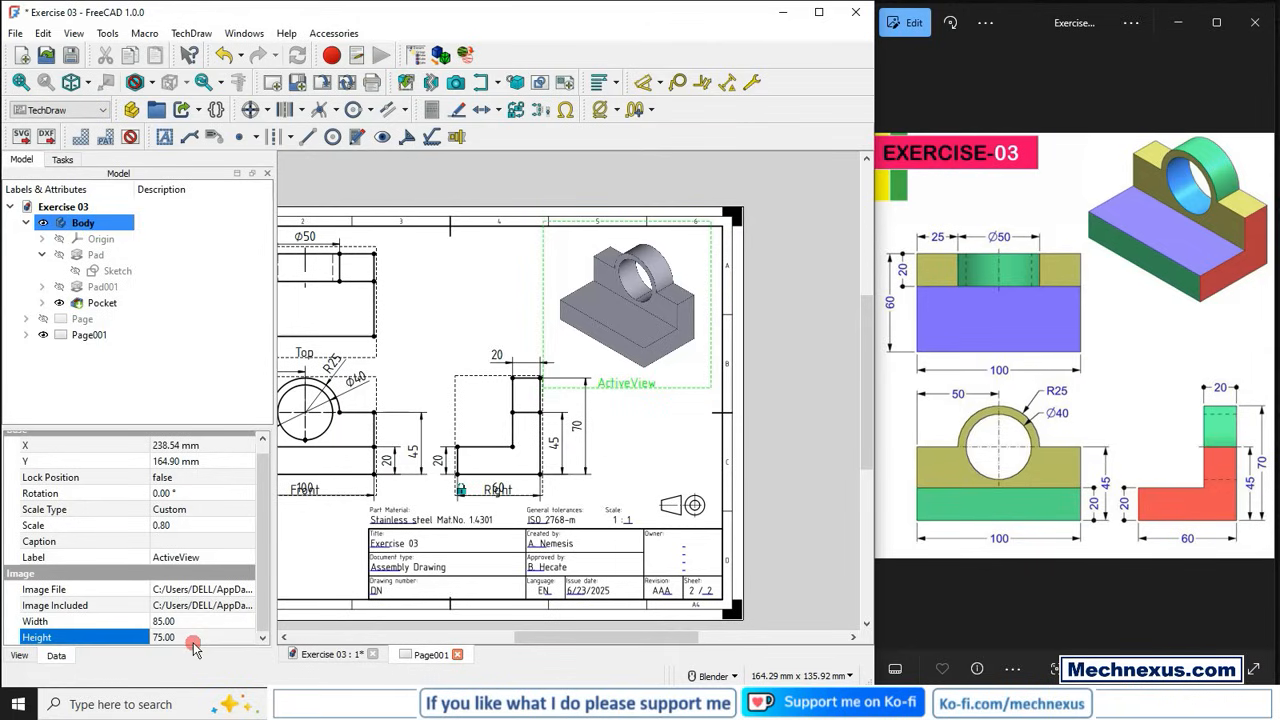
{"action": "double_click", "coordinate": [185, 621]}
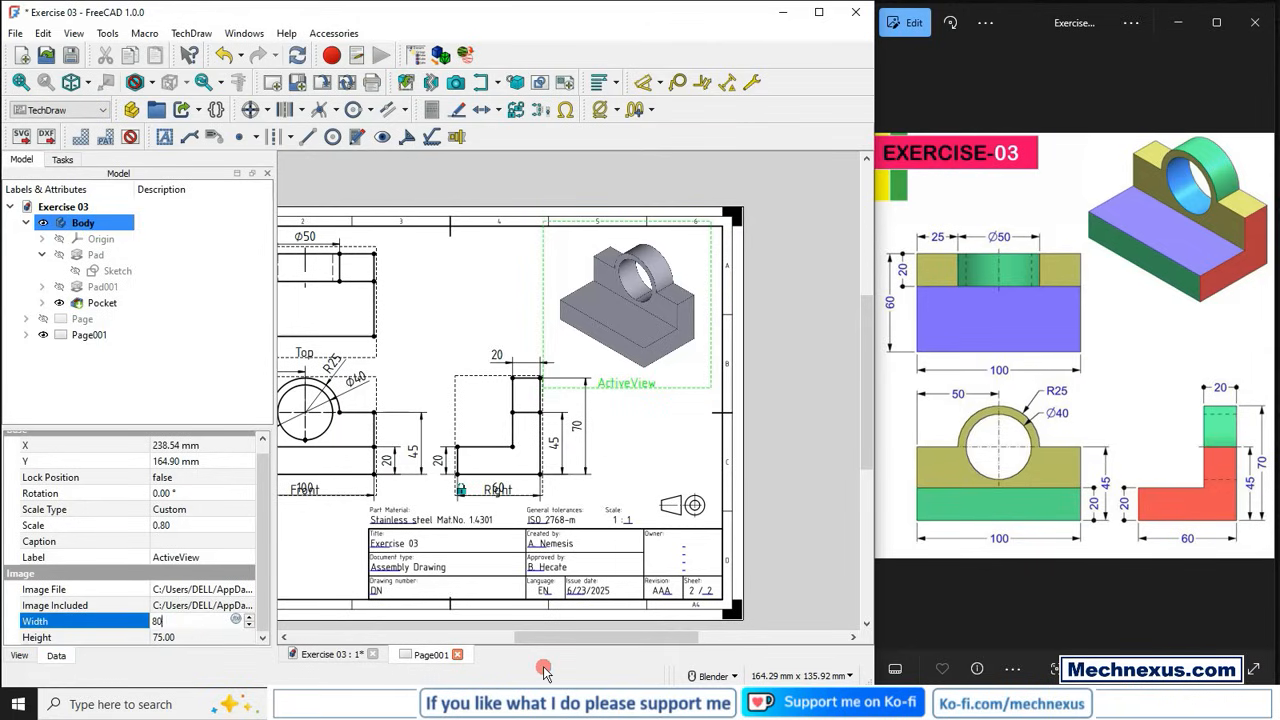
{"action": "key", "text": "Return"}
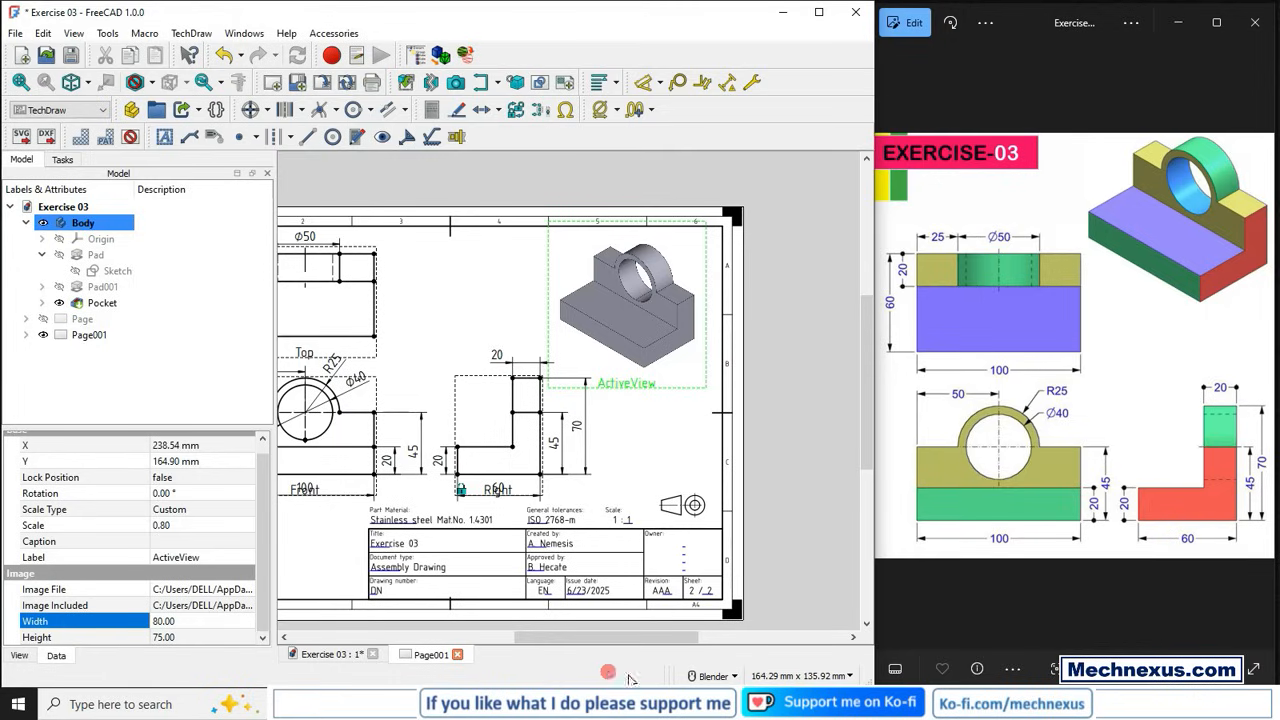
- Move the ActiveView image toward the page's upper-right corner and set its height to 70
{"action": "left_click_drag", "start_coordinate": [614, 388], "coordinate": [630, 397]}
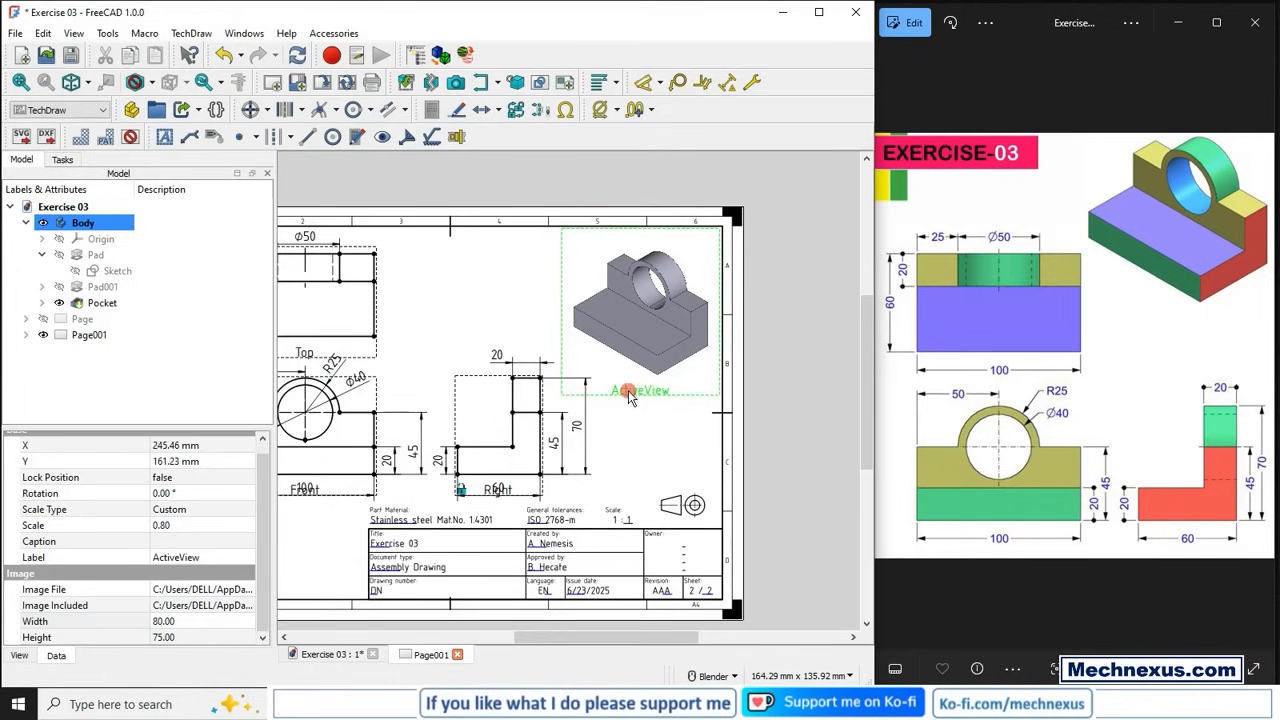
{"action": "left_click", "coordinate": [624, 435]}
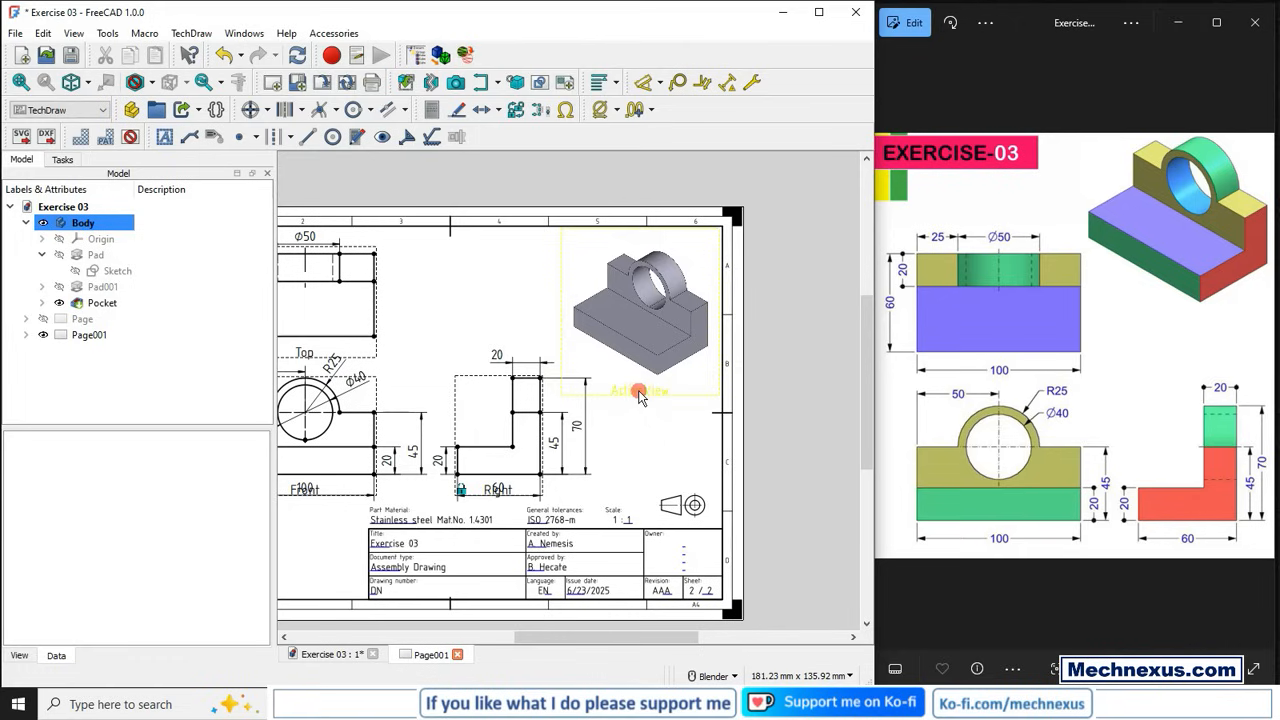
{"action": "left_click", "coordinate": [638, 390]}
{"action": "scroll", "coordinate": [265, 557], "scroll_direction": "down", "scroll_amount": 1}
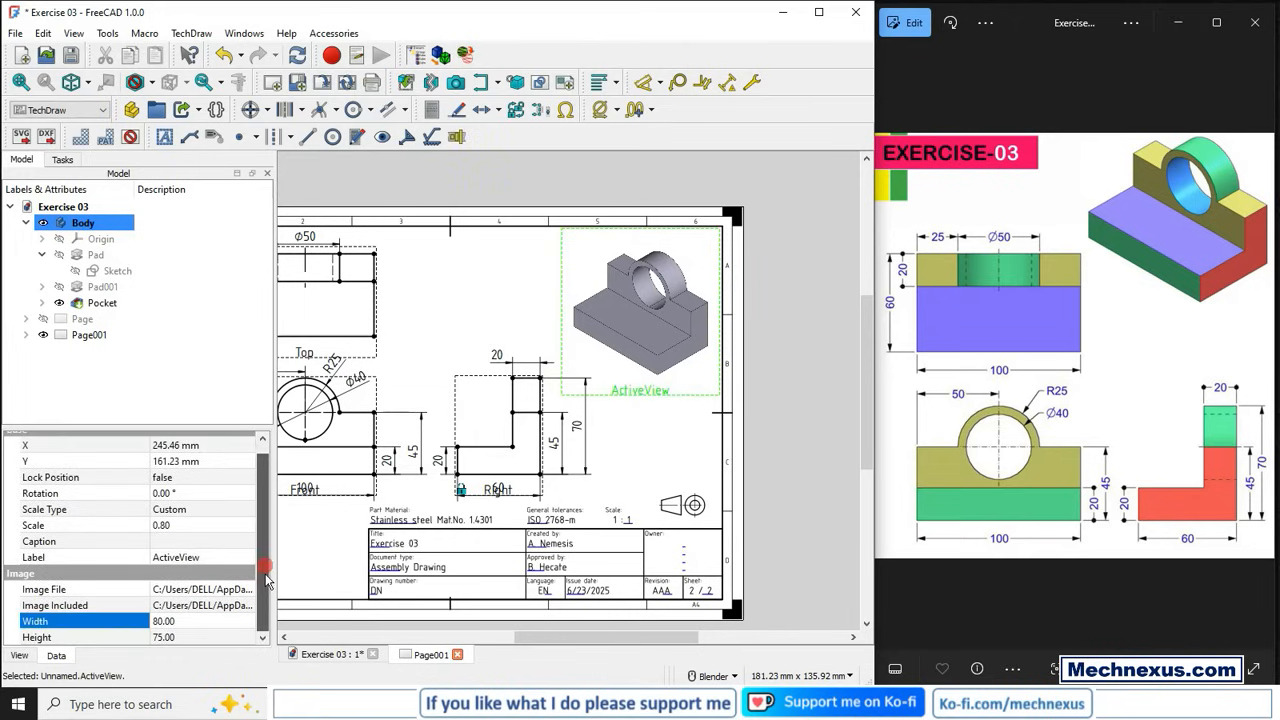
{"action": "left_click", "coordinate": [170, 636]}
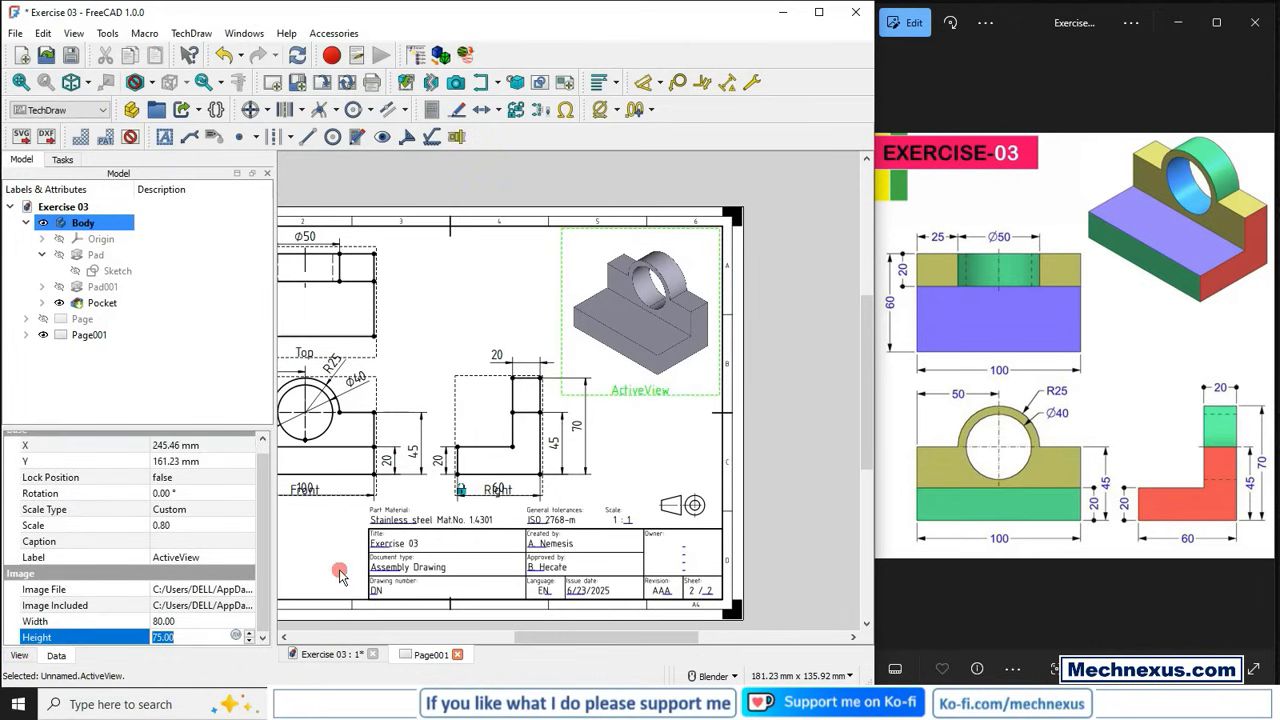
{"action": "type", "text": "70"}
{"action": "key", "text": "Return"}
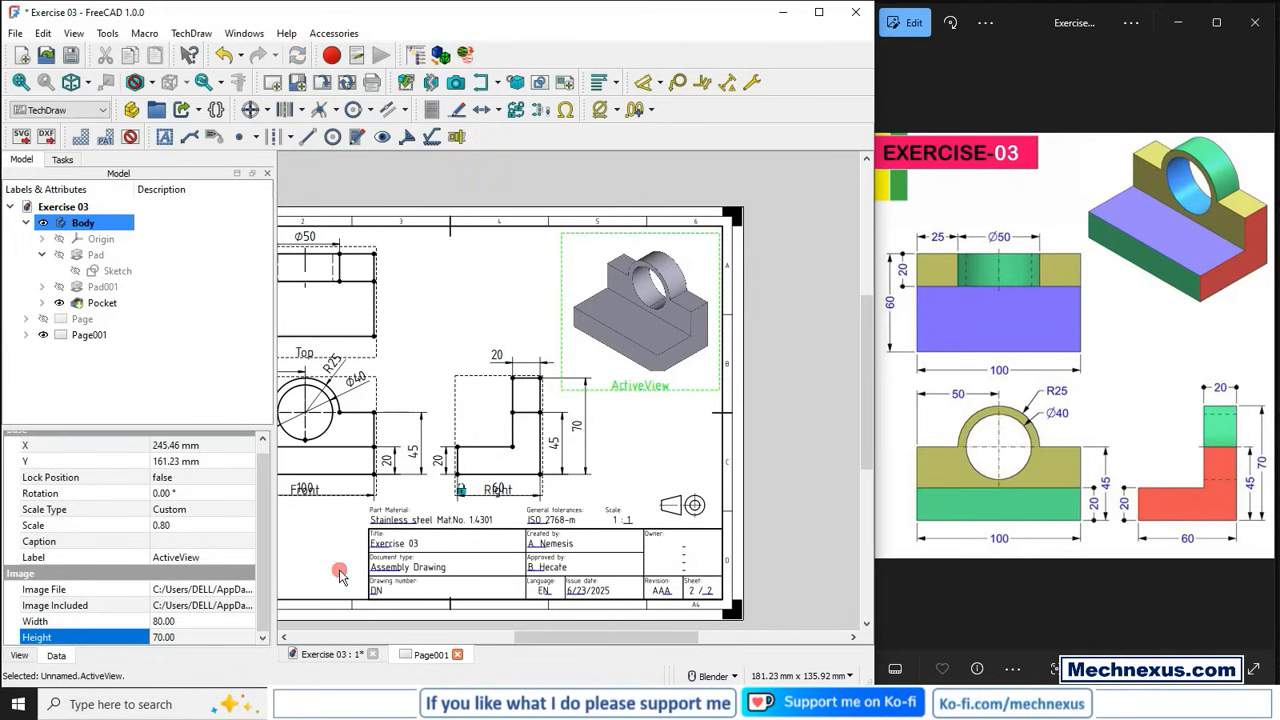
- Try heights of 60, 65 and 68 for the ActiveView image
{"action": "left_click", "coordinate": [181, 637]}
{"action": "type", "text": "60"}
{"action": "key", "text": "Return"}
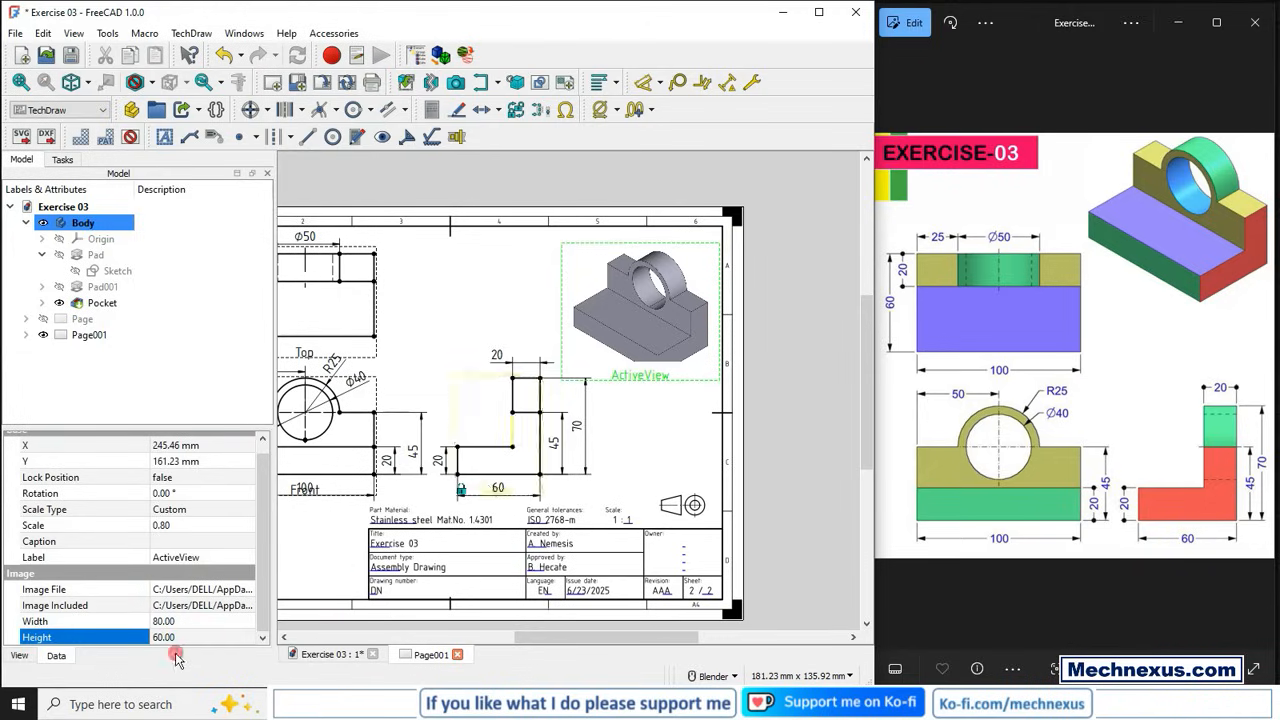
{"action": "left_click", "coordinate": [202, 632]}
{"action": "type", "text": "65"}
{"action": "key", "text": "Return"}
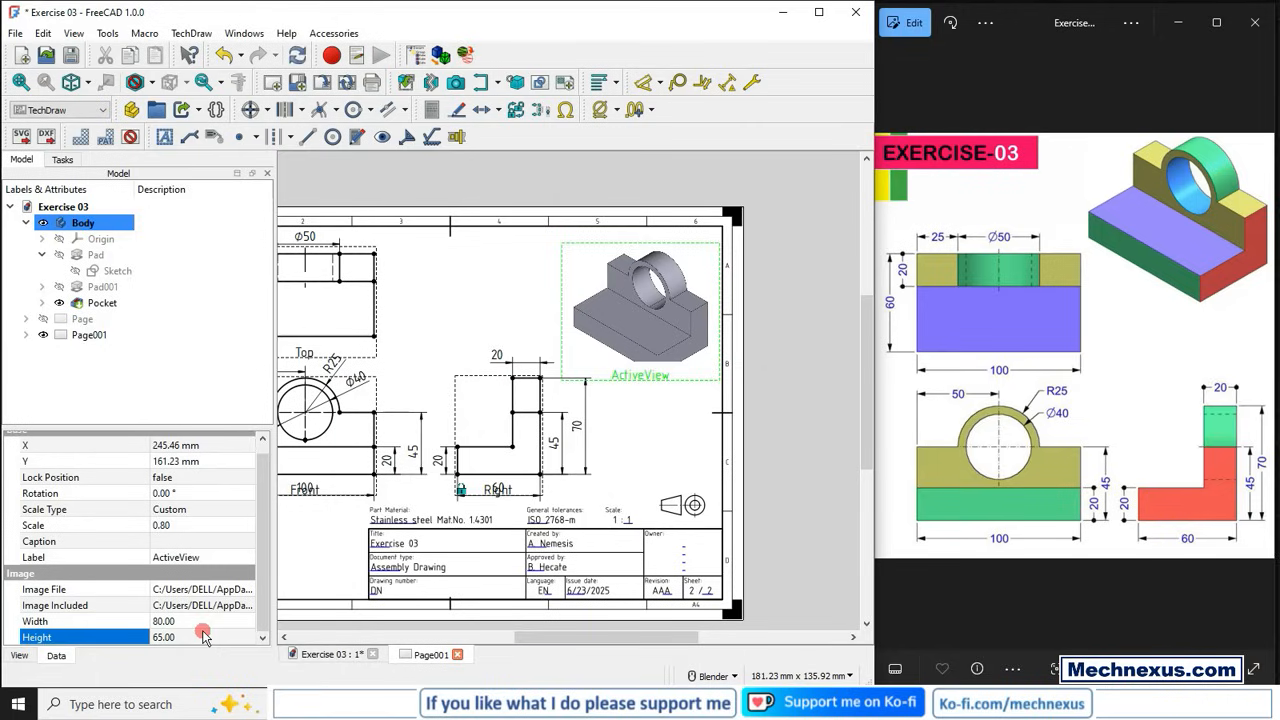
{"action": "left_click", "coordinate": [203, 634]}
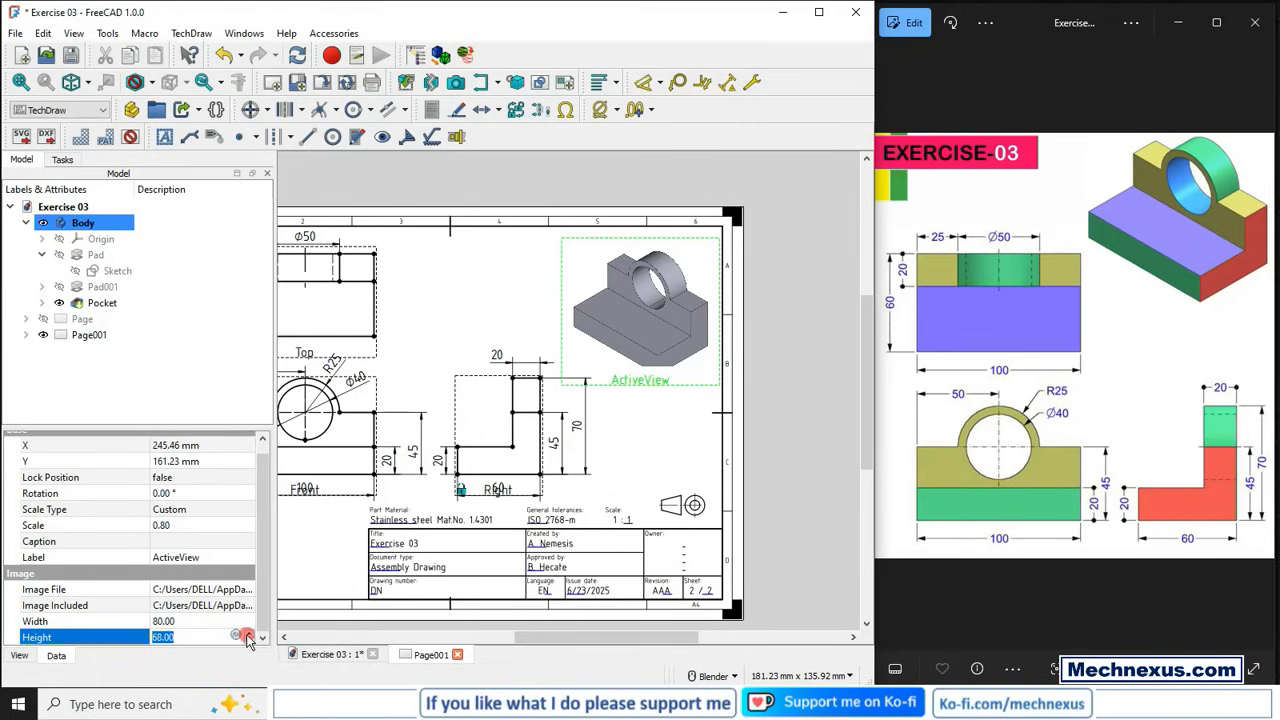
{"action": "key", "text": "Return"}
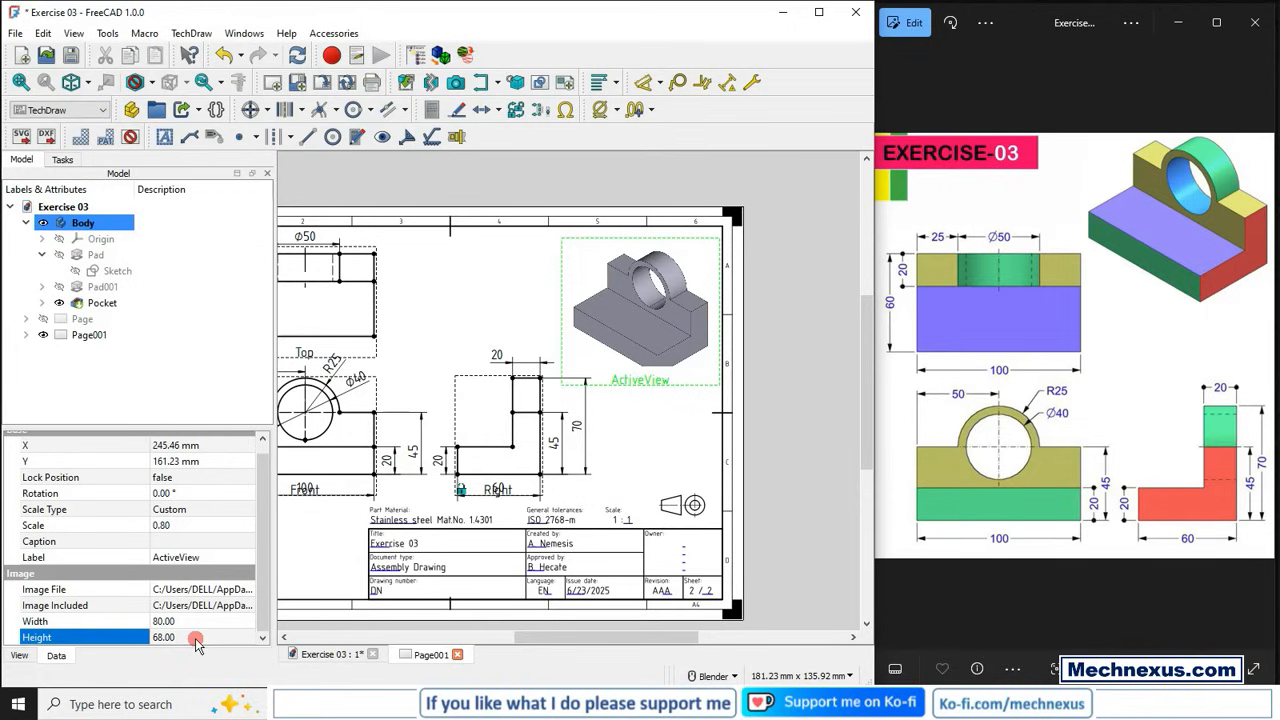
- Set the ActiveView image's height to 70 and move it up against the page's upper-right border corner
{"action": "left_click", "coordinate": [218, 640]}
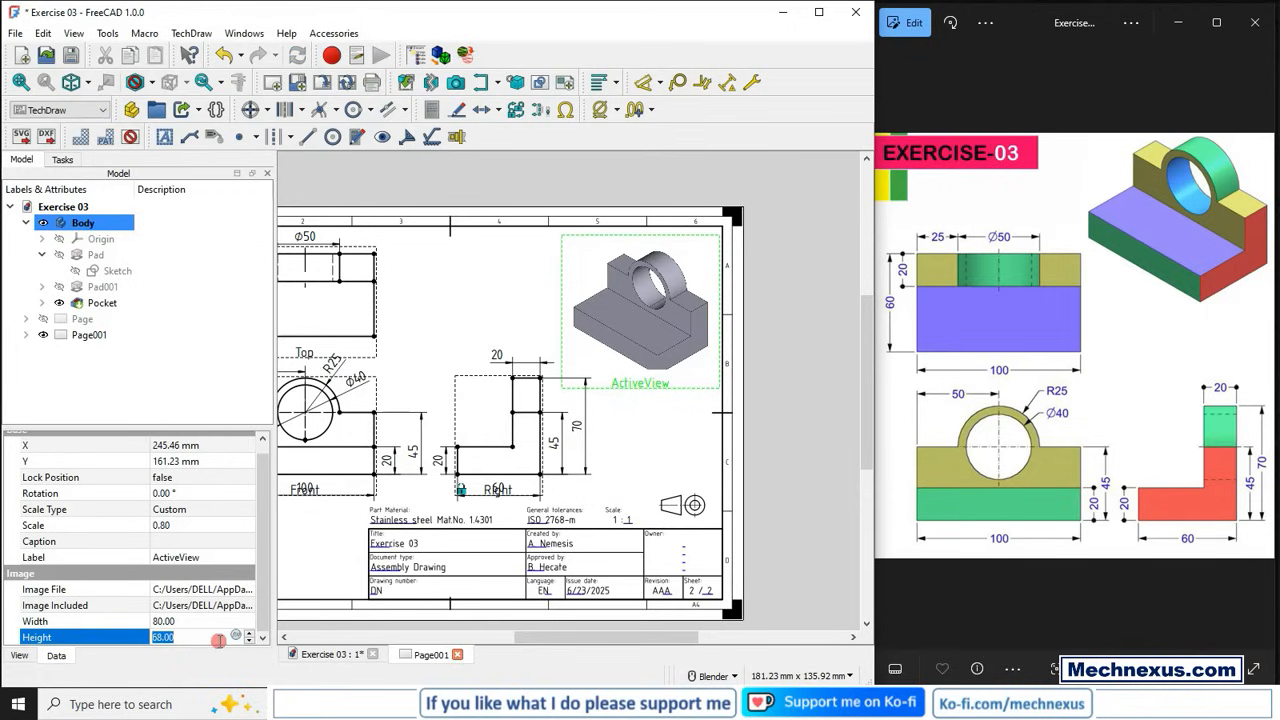
{"action": "key", "text": "Return"}
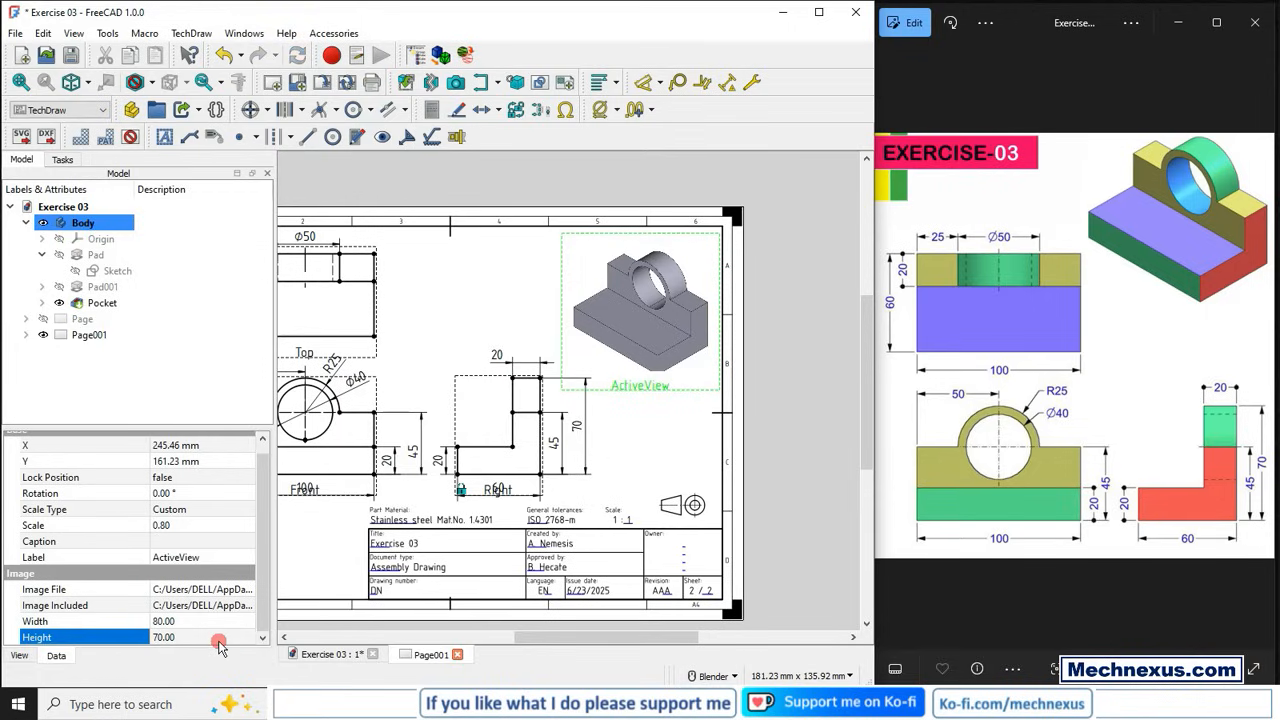
{"action": "scroll", "coordinate": [638, 350], "scroll_direction": "up", "scroll_amount": 2}
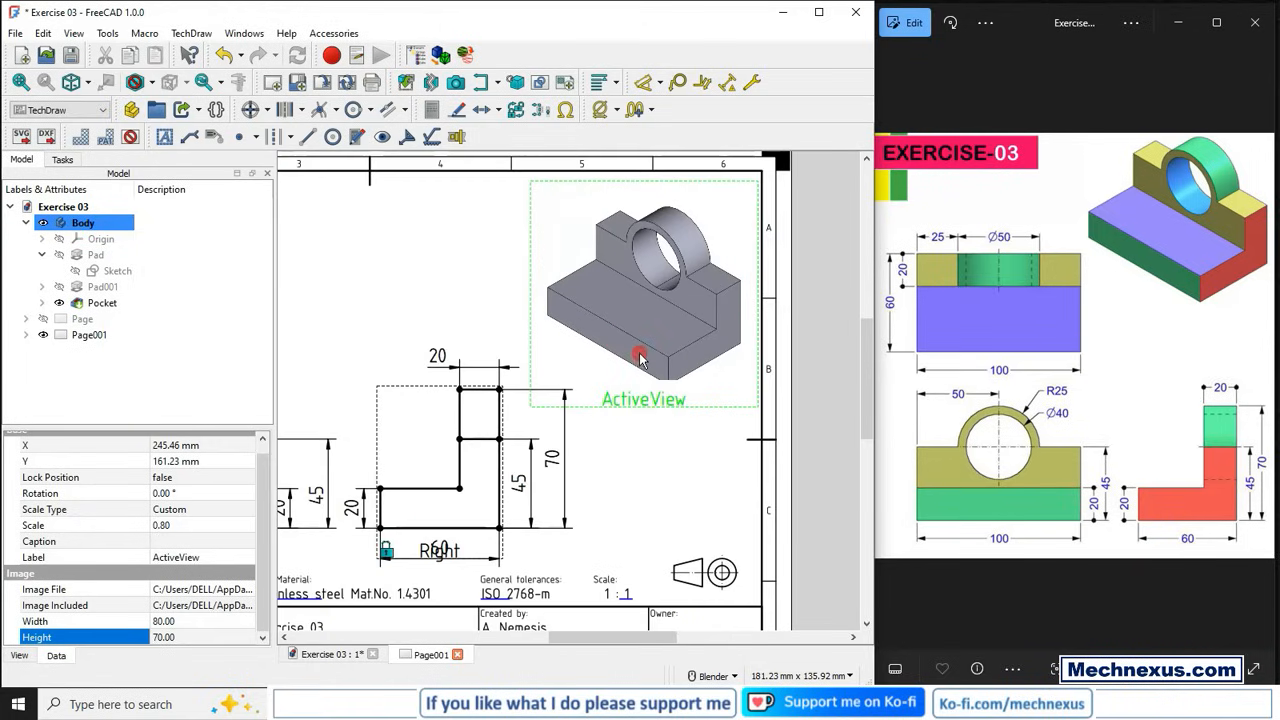
{"action": "mouse_move", "coordinate": [660, 410]}
{"action": "left_mouse_down"}
{"action": "mouse_move", "coordinate": [653, 386]}
{"action": "mouse_move", "coordinate": [664, 393]}
{"action": "left_mouse_up"}
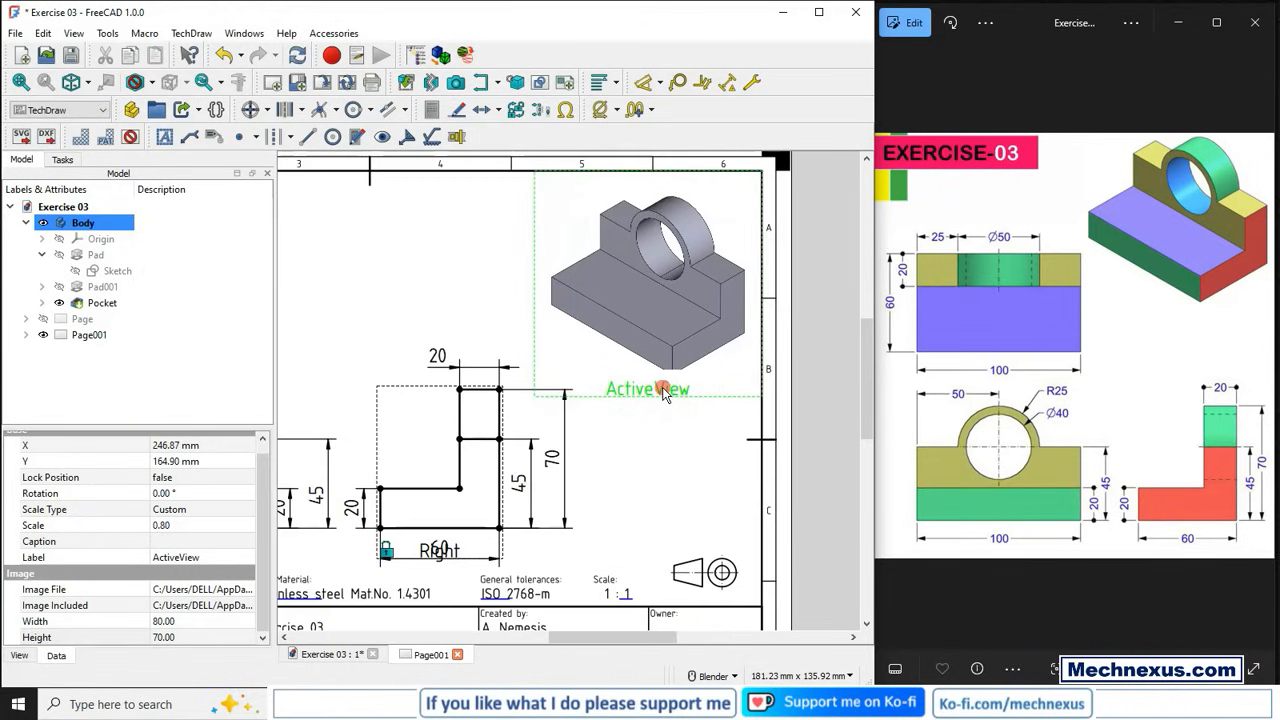
{"action": "left_click", "coordinate": [651, 452]}
- Move the front view's 45 dimension closer to the view and the right view's 70 dimension to the left side of that view
{"action": "scroll", "coordinate": [651, 455], "scroll_direction": "down", "scroll_amount": 4}
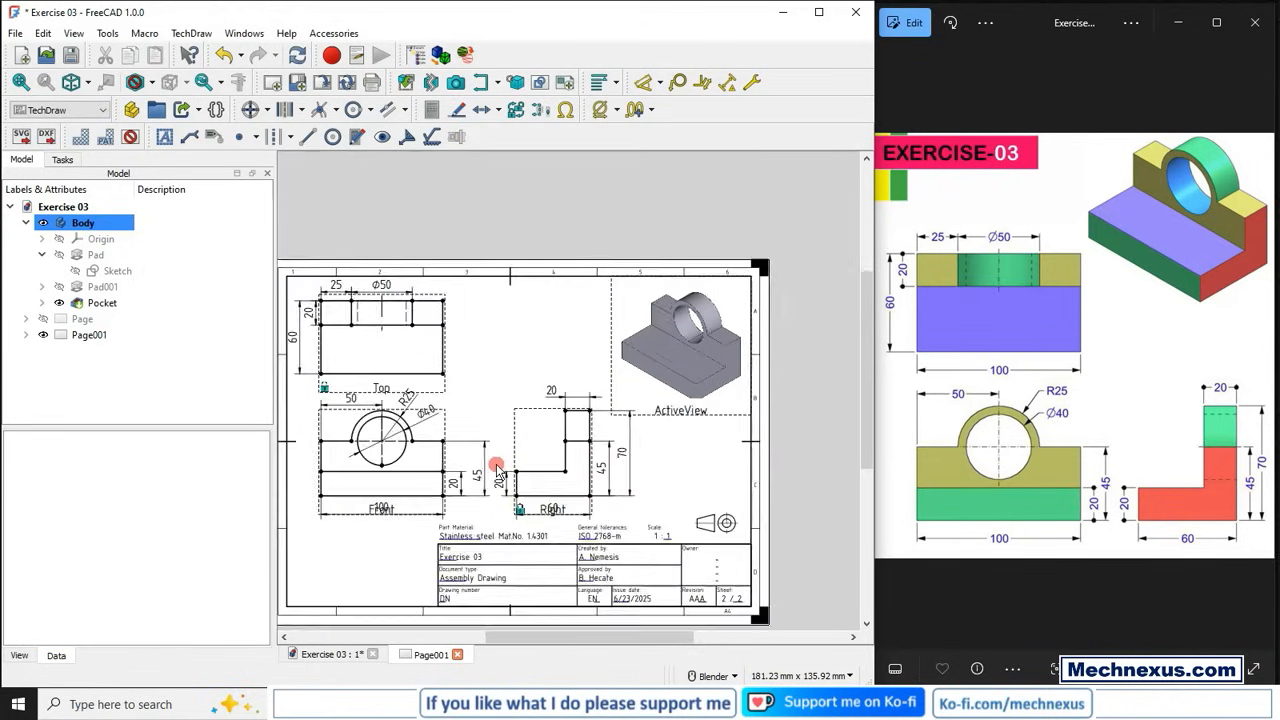
{"action": "scroll", "coordinate": [497, 470], "scroll_direction": "up", "scroll_amount": 1}
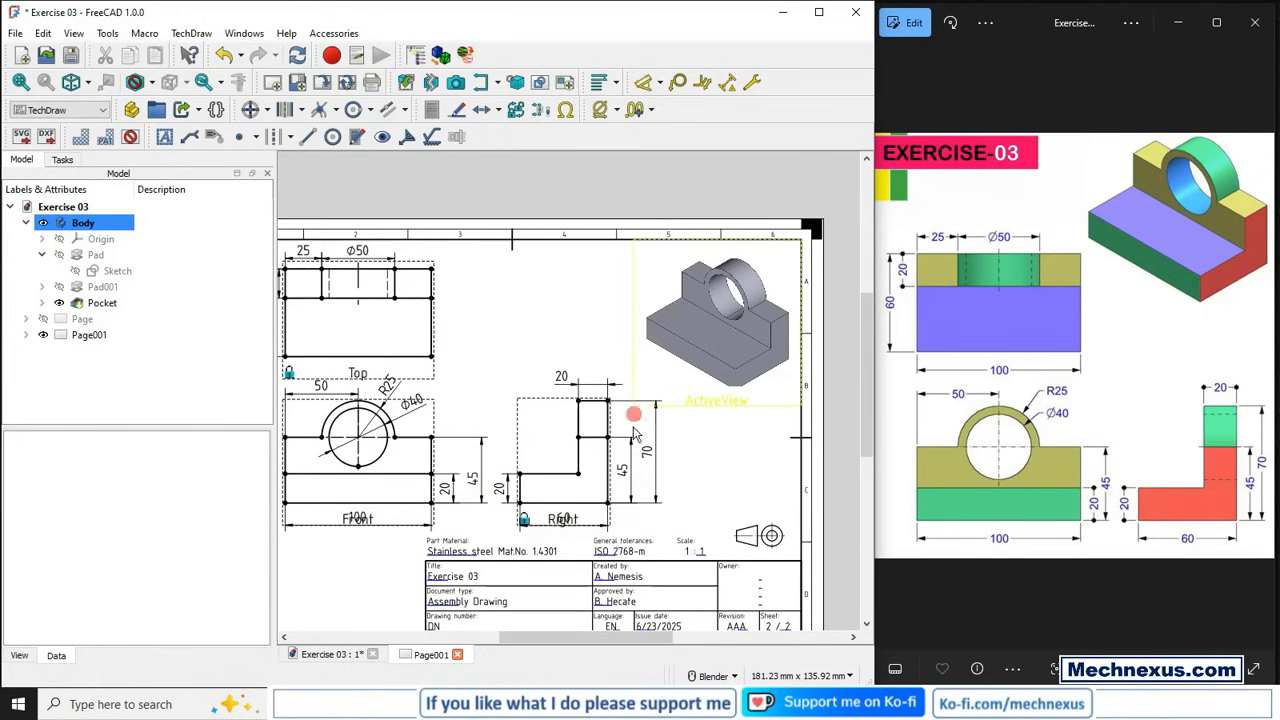
{"action": "scroll", "coordinate": [625, 472], "scroll_direction": "up", "scroll_amount": 1}
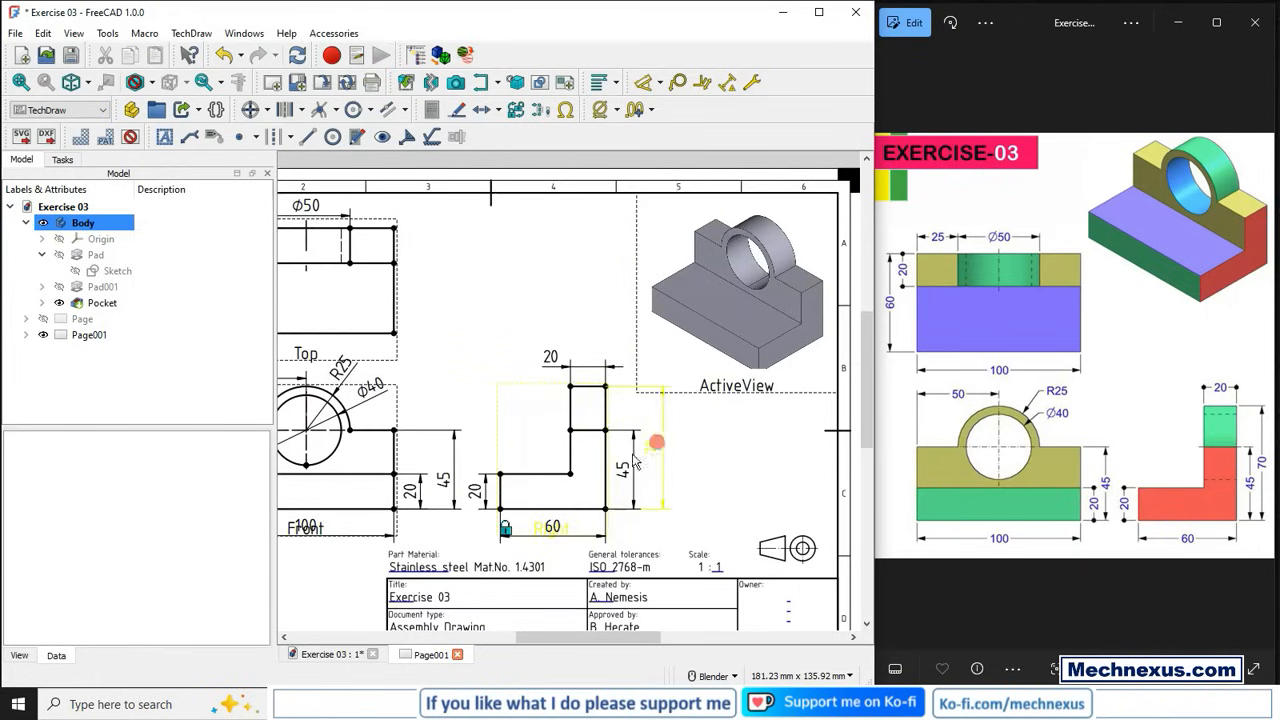
{"action": "left_click", "coordinate": [444, 485]}
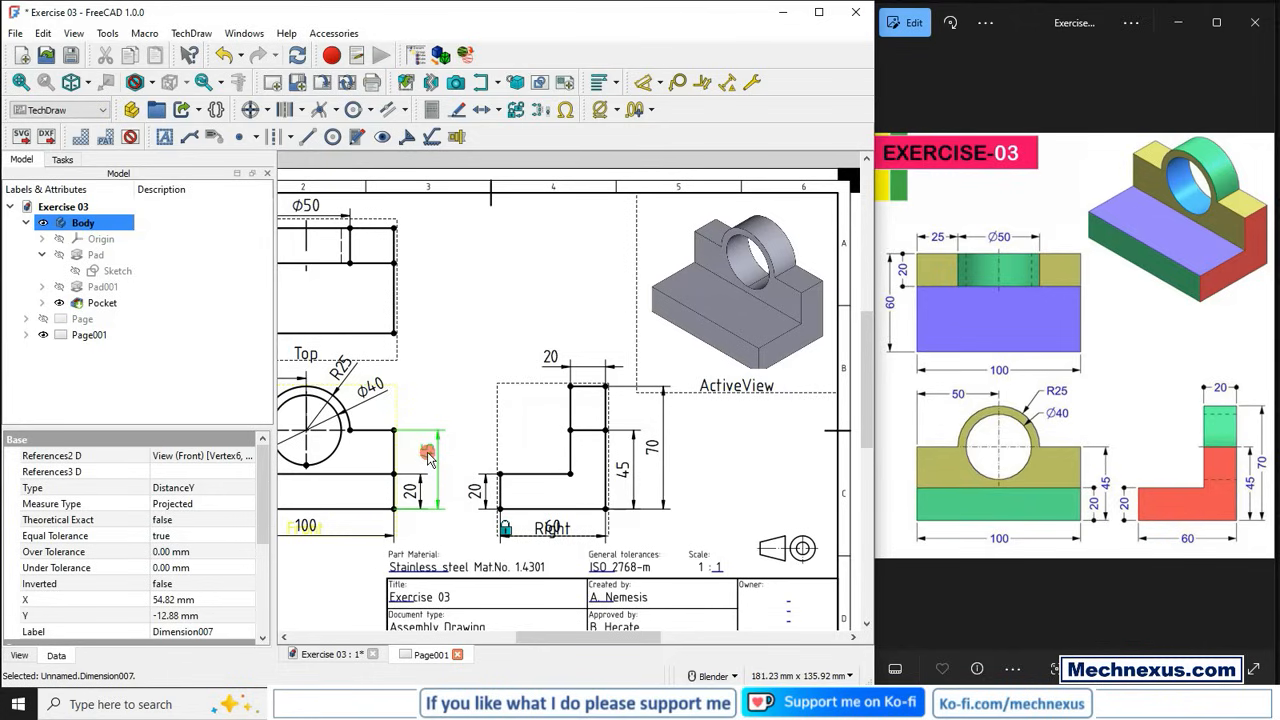
{"action": "left_click_drag", "start_coordinate": [426, 456], "coordinate": [426, 454]}
{"action": "left_click", "coordinate": [630, 449]}
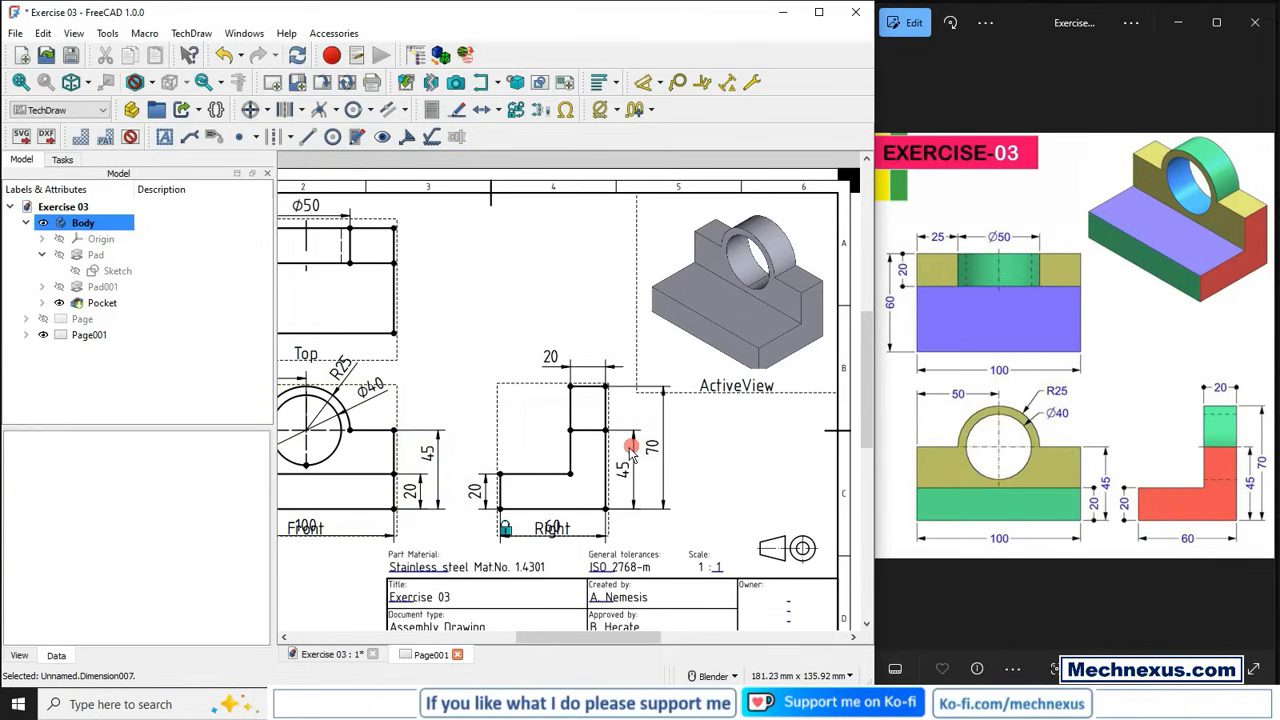
{"action": "left_click_drag", "start_coordinate": [654, 449], "coordinate": [452, 465]}
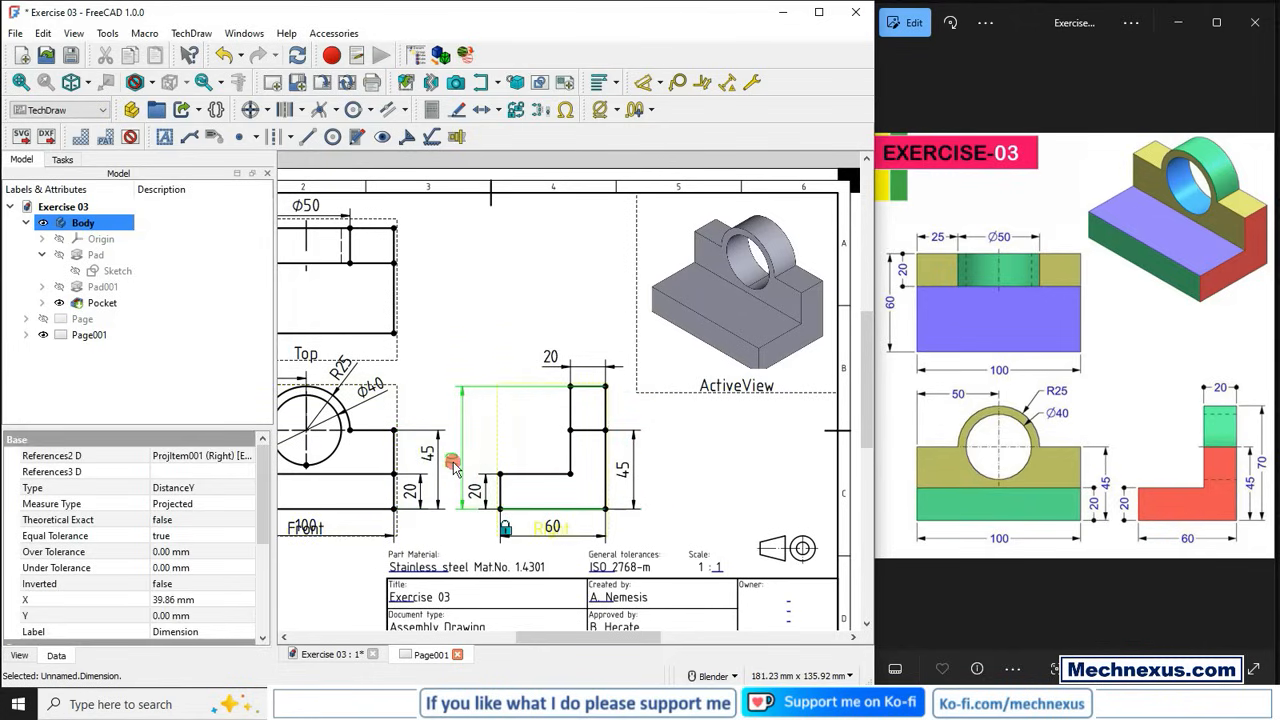
{"action": "left_click", "coordinate": [737, 491]}
- Try to move the front view's 100 dimension text clear of the overlapping Front label
{"action": "scroll", "coordinate": [737, 490], "scroll_direction": "down", "scroll_amount": 2}
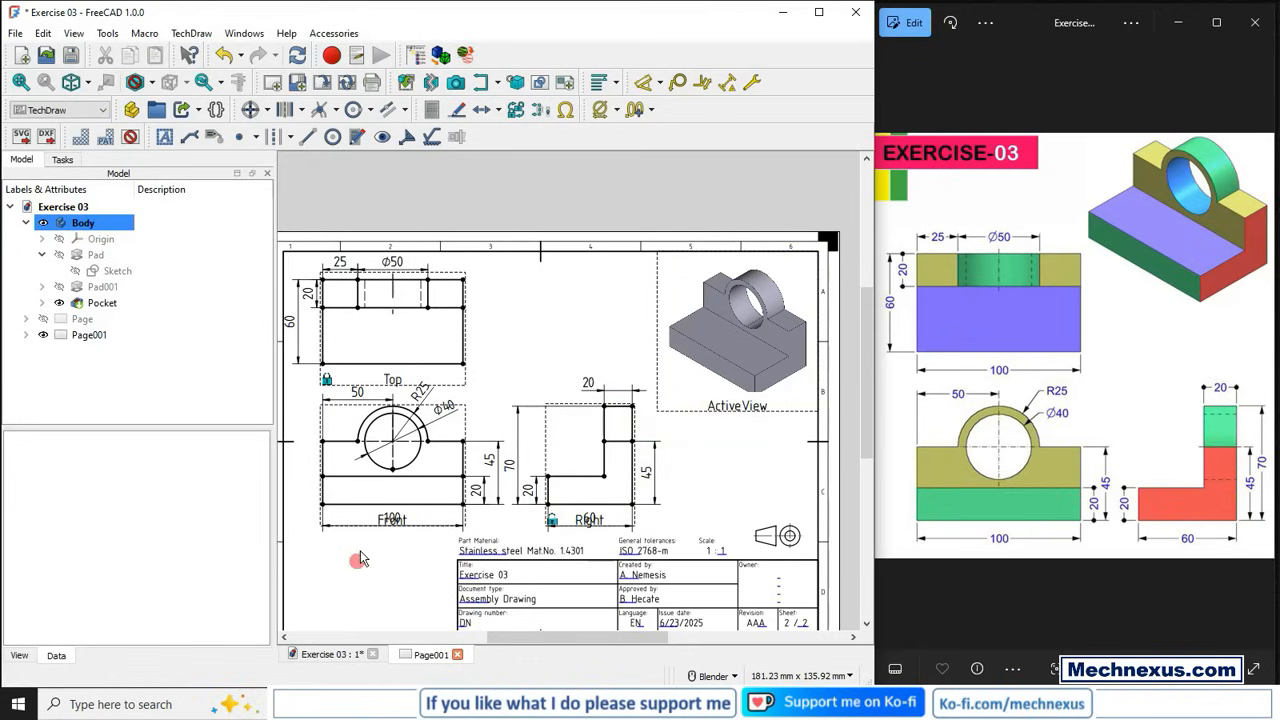
{"action": "scroll", "coordinate": [391, 512], "scroll_direction": "up", "scroll_amount": 2}
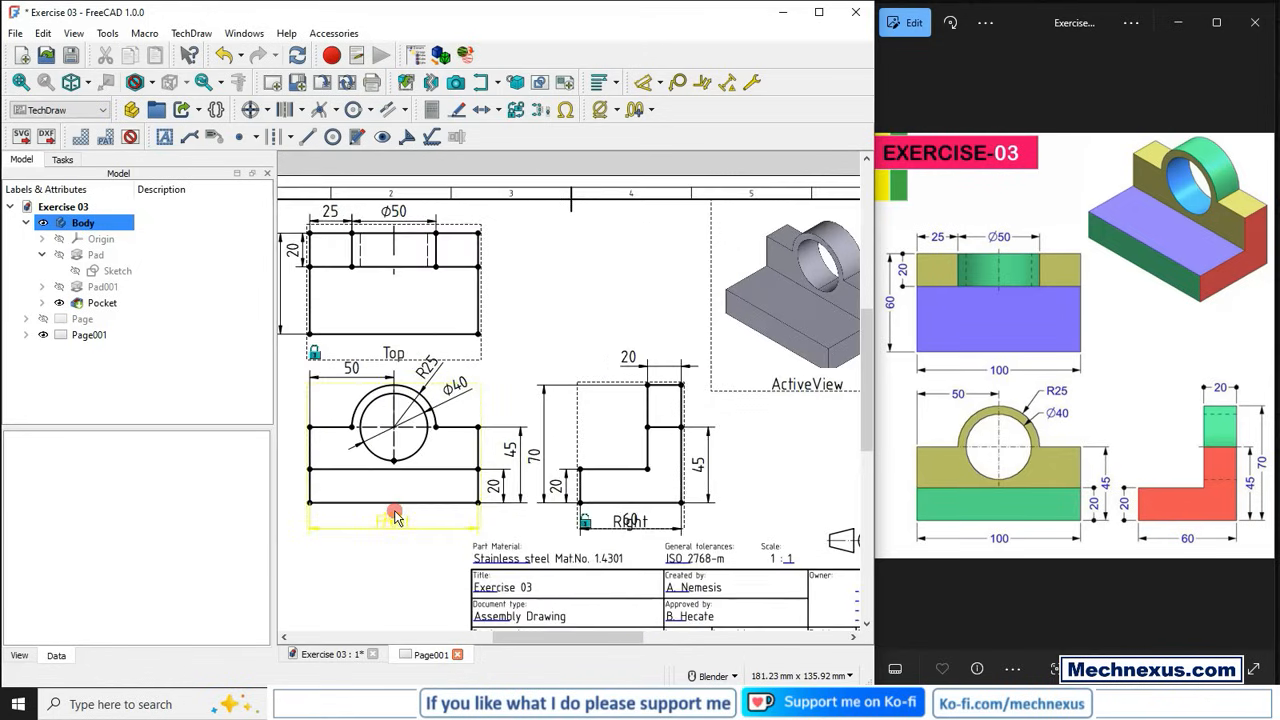
{"action": "scroll", "coordinate": [395, 520], "scroll_direction": "up", "scroll_amount": 2}
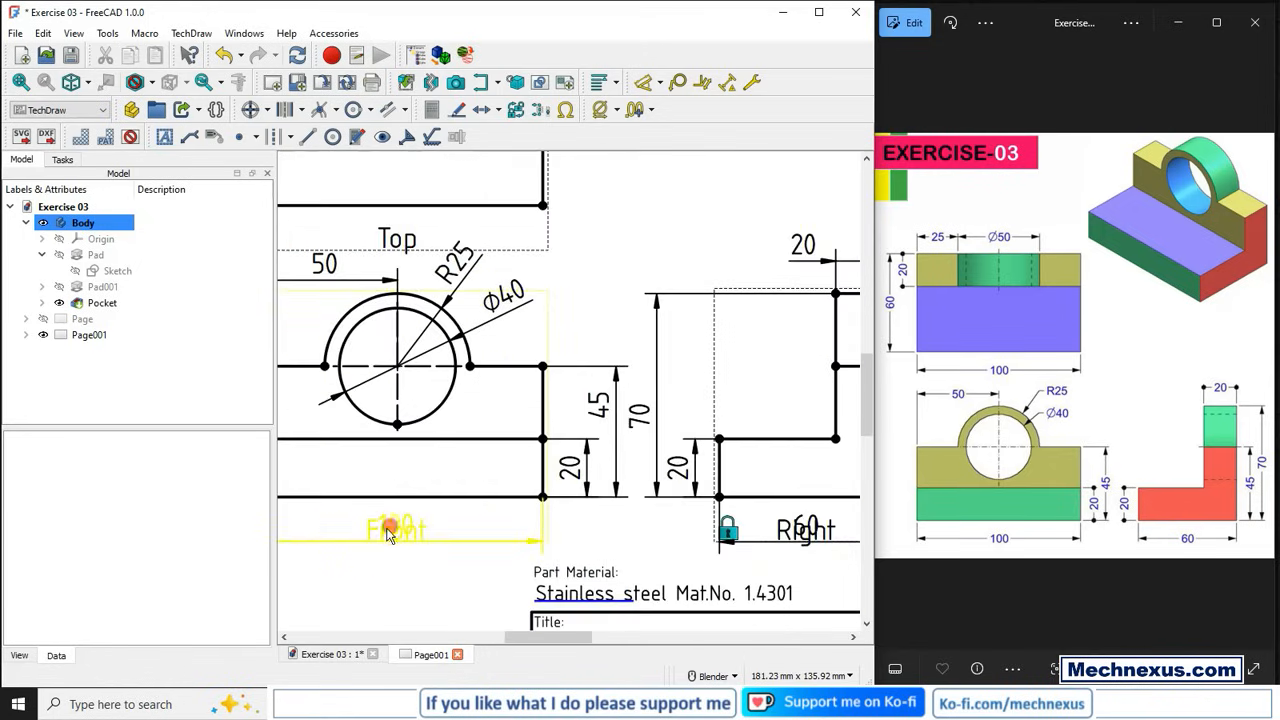
{"action": "left_click_drag", "start_coordinate": [378, 538], "coordinate": [366, 538]}
{"action": "scroll", "coordinate": [319, 525], "scroll_direction": "down", "scroll_amount": 4}
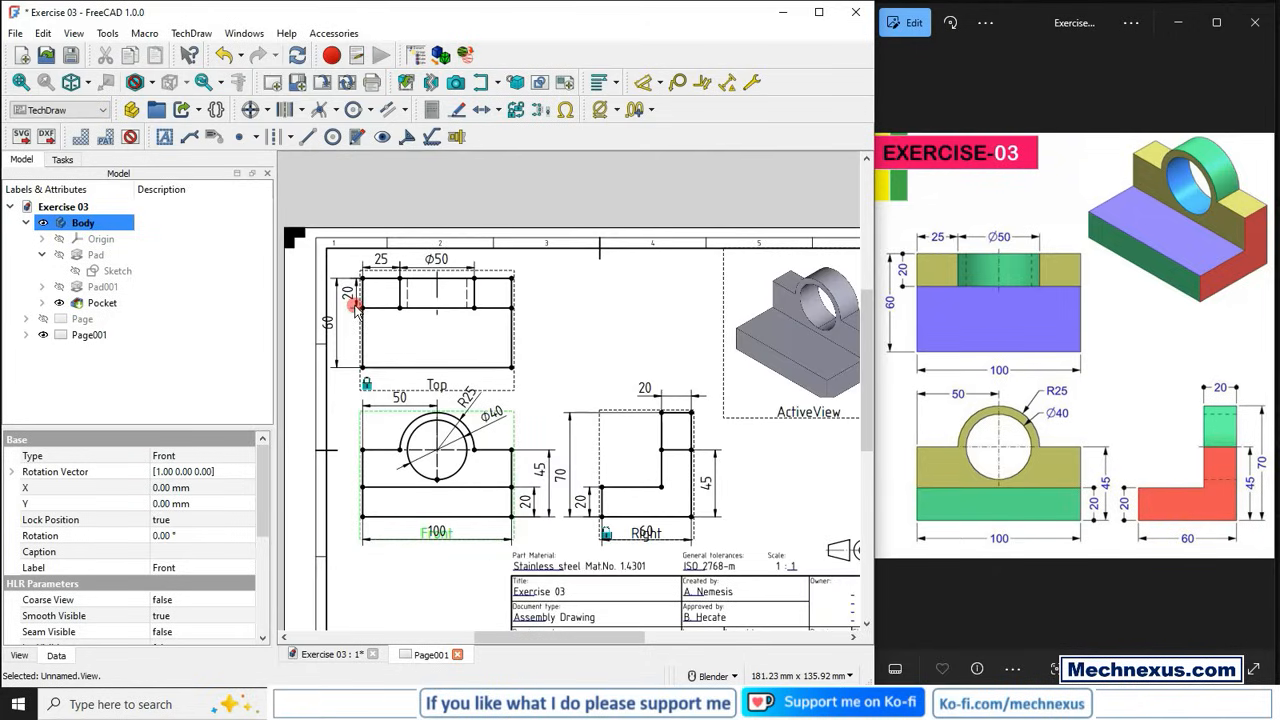
- Move the top view's 20 dimension from the left side to the right side of the view
{"action": "scroll", "coordinate": [365, 310], "scroll_direction": "up", "scroll_amount": 2}
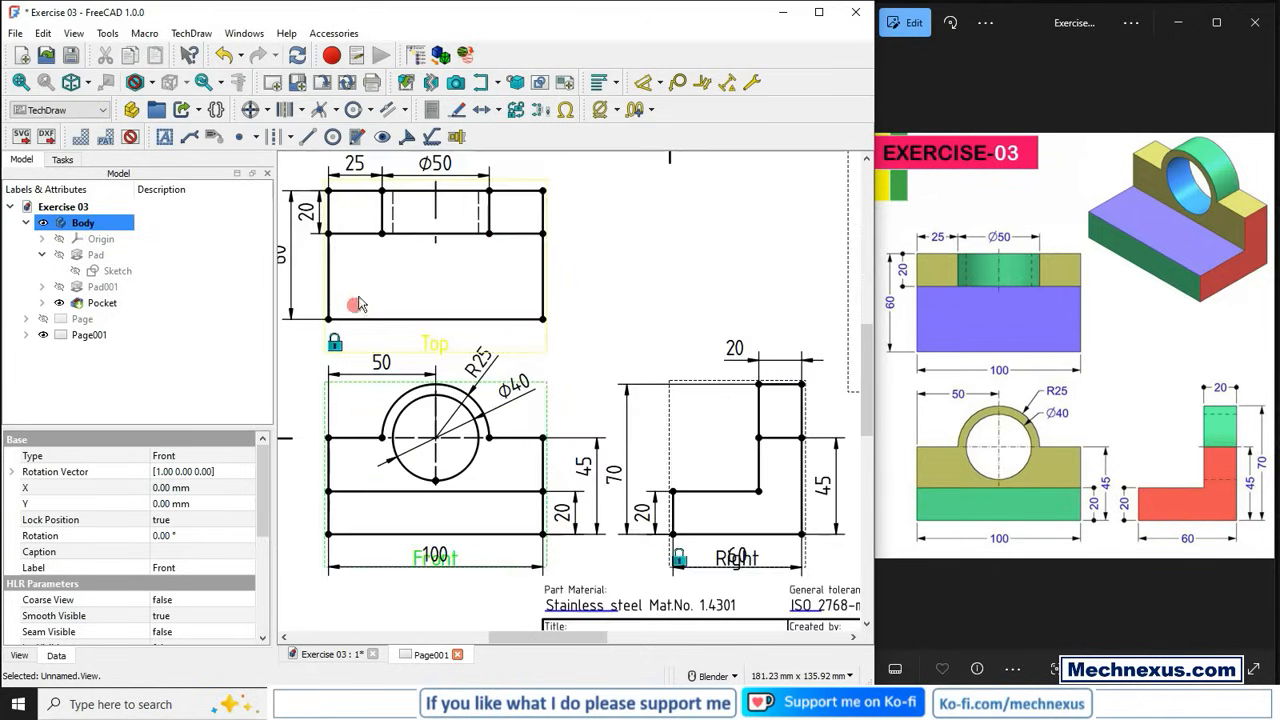
{"action": "left_click", "coordinate": [306, 212]}
{"action": "left_click_drag", "start_coordinate": [510, 230], "coordinate": [575, 220]}
{"action": "left_click", "coordinate": [657, 277]}
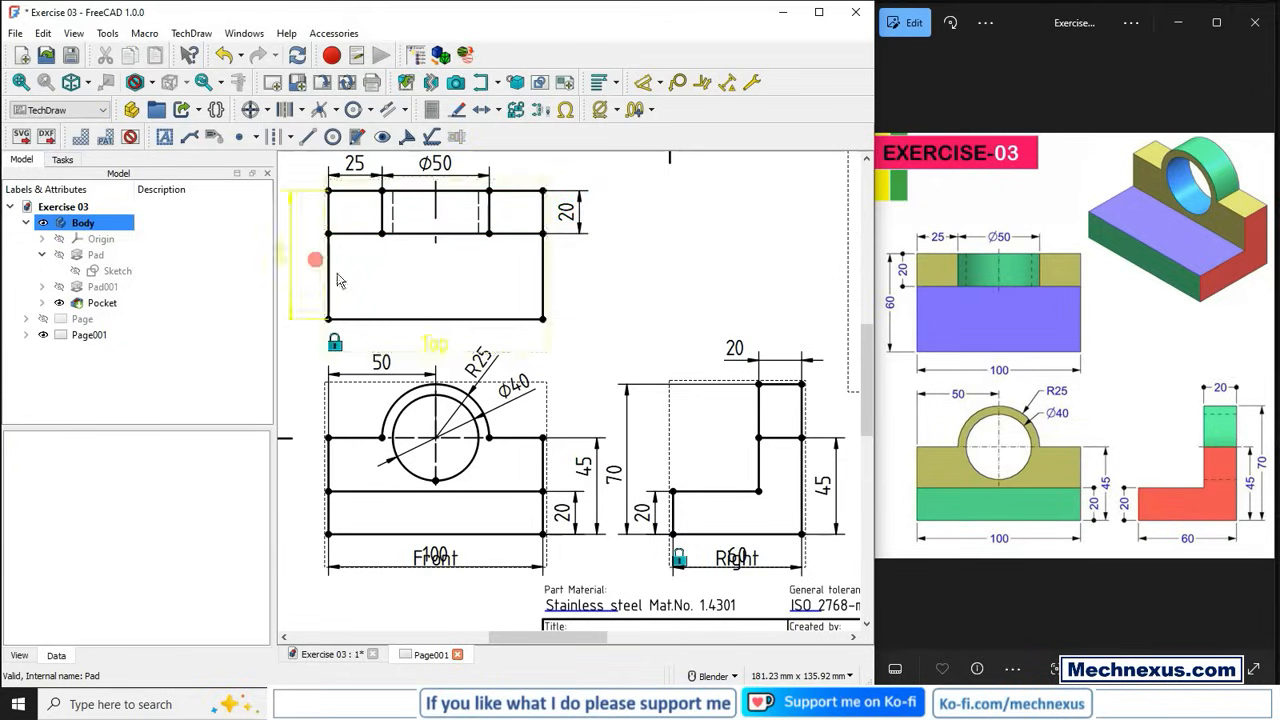
- Move the top view's 60 dimension closer to the view, inside the page border
{"action": "scroll", "coordinate": [712, 400], "scroll_direction": "down", "scroll_amount": 2}
{"action": "scroll", "coordinate": [424, 292], "scroll_direction": "down", "scroll_amount": 2}
{"action": "scroll", "coordinate": [424, 292], "scroll_direction": "up", "scroll_amount": 2}
{"action": "scroll", "coordinate": [690, 383], "scroll_direction": "up", "scroll_amount": 2}
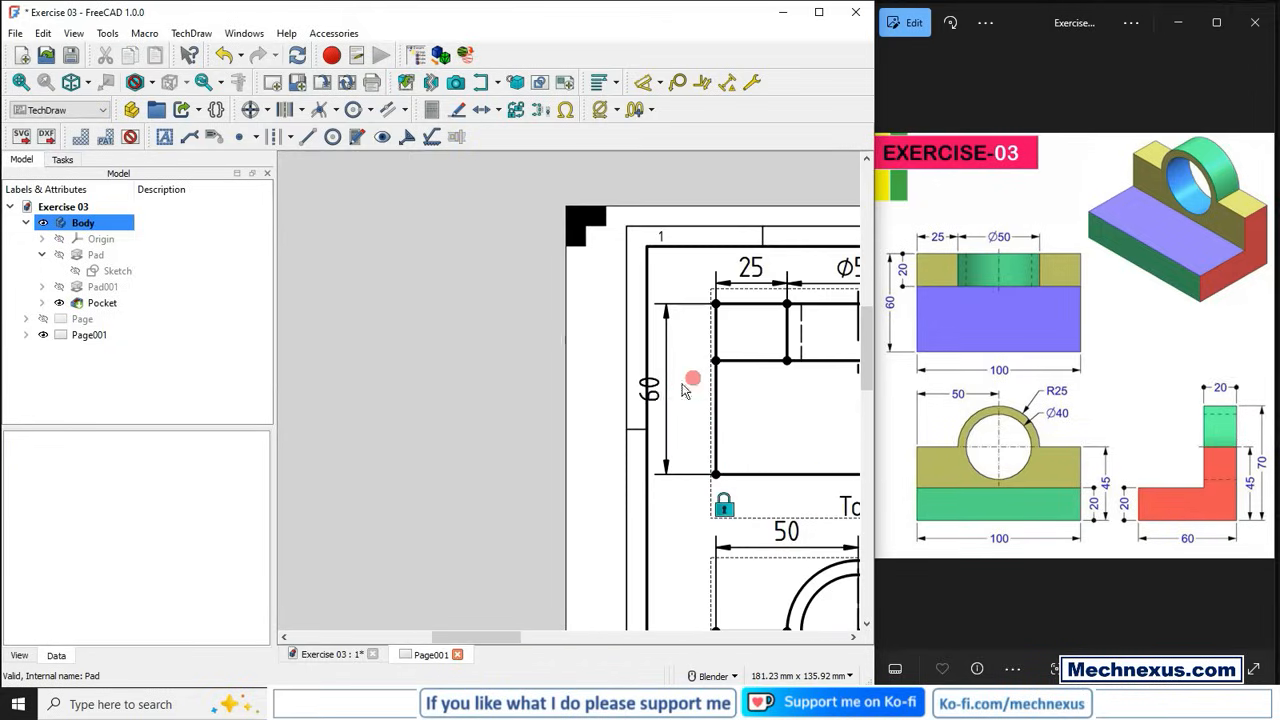
{"action": "left_click", "coordinate": [655, 388]}
{"action": "left_click_drag", "start_coordinate": [679, 393], "coordinate": [687, 394]}
{"action": "left_click", "coordinate": [465, 408]}
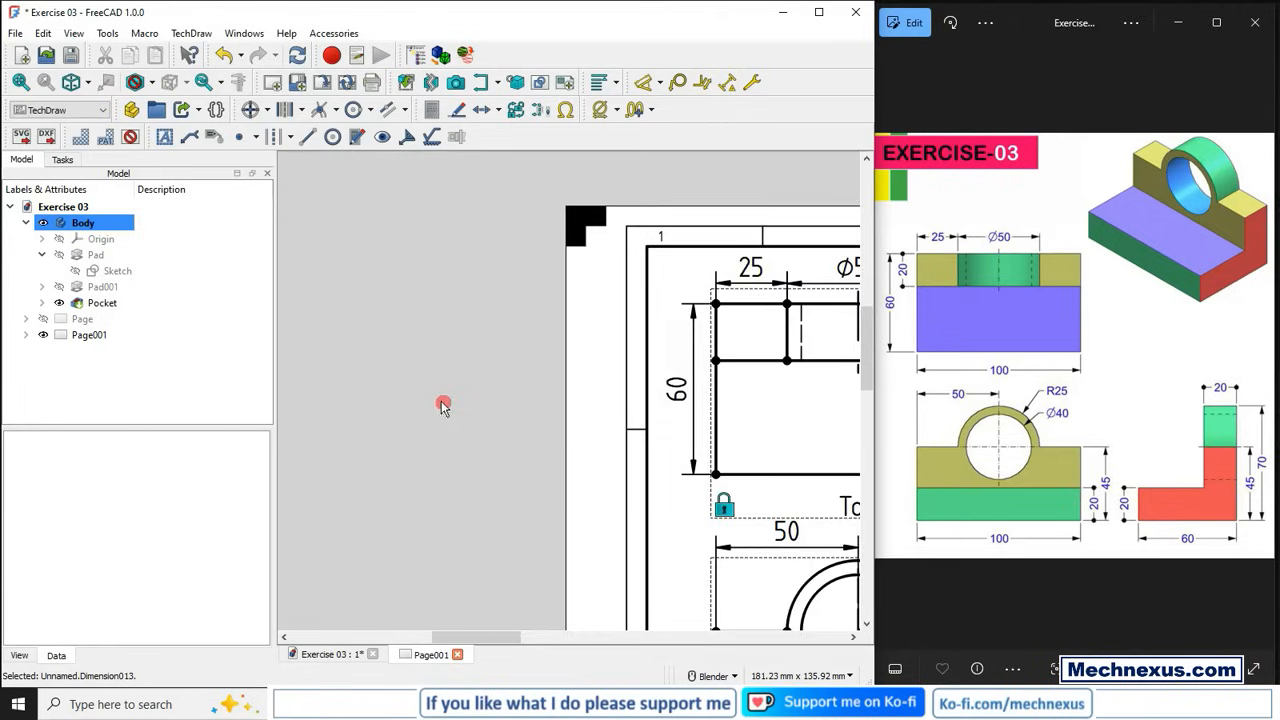
- Turn off the view frames so the page hides the frames, labels and vertices
{"action": "scroll", "coordinate": [419, 399], "scroll_direction": "down", "scroll_amount": 2}
{"action": "scroll", "coordinate": [419, 399], "scroll_direction": "down", "scroll_amount": 4}
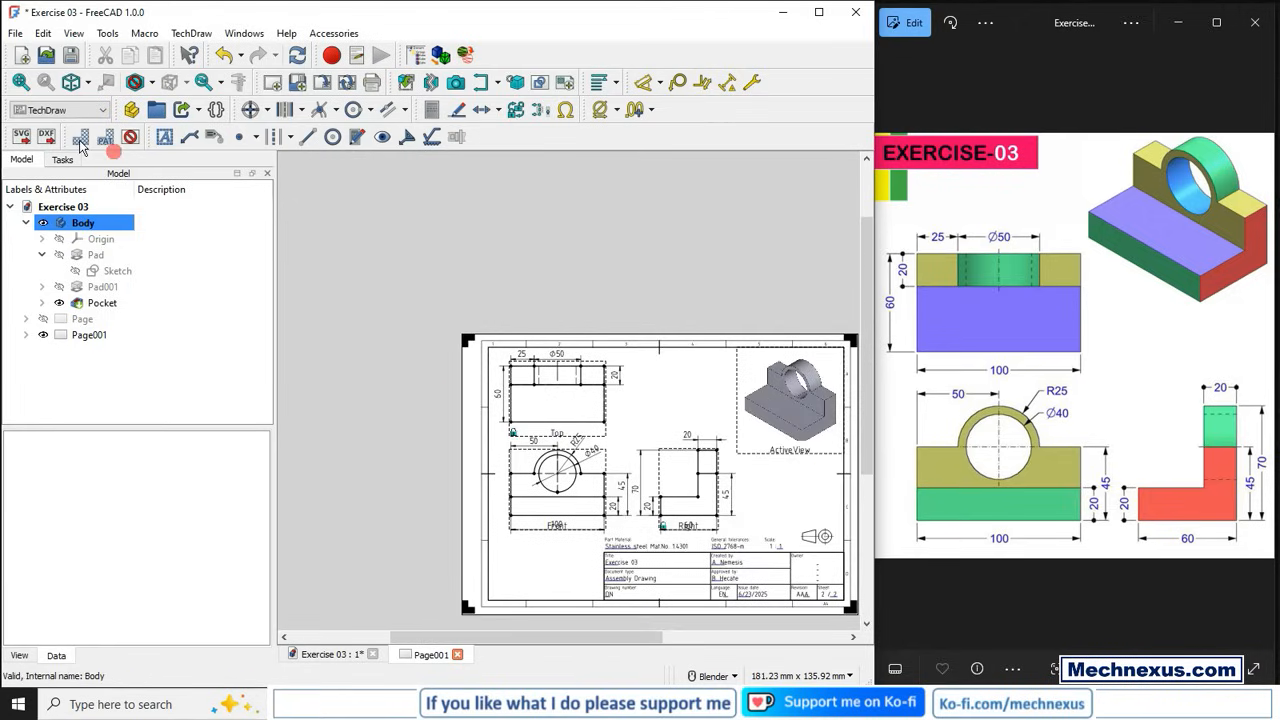
{"action": "left_click", "coordinate": [128, 138]}
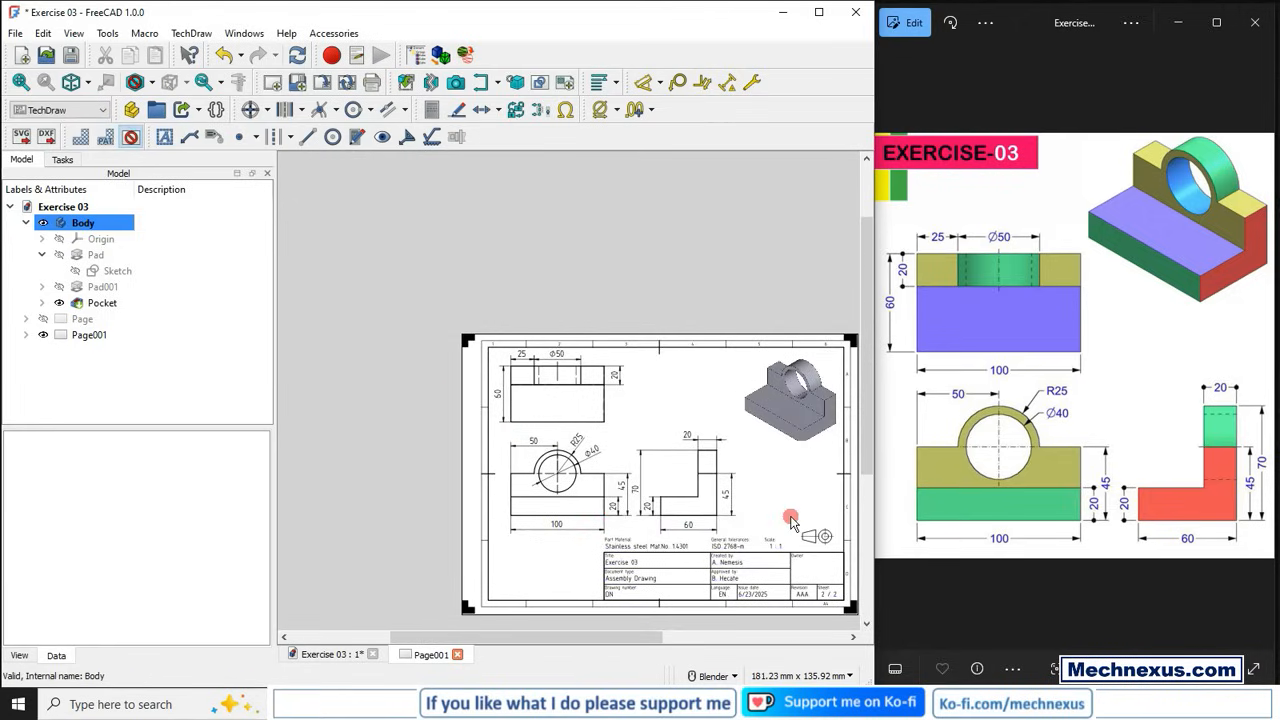
{"action": "scroll", "coordinate": [790, 521], "scroll_direction": "up", "scroll_amount": 2}
{"action": "scroll", "coordinate": [586, 454], "scroll_direction": "down", "scroll_amount": 2}
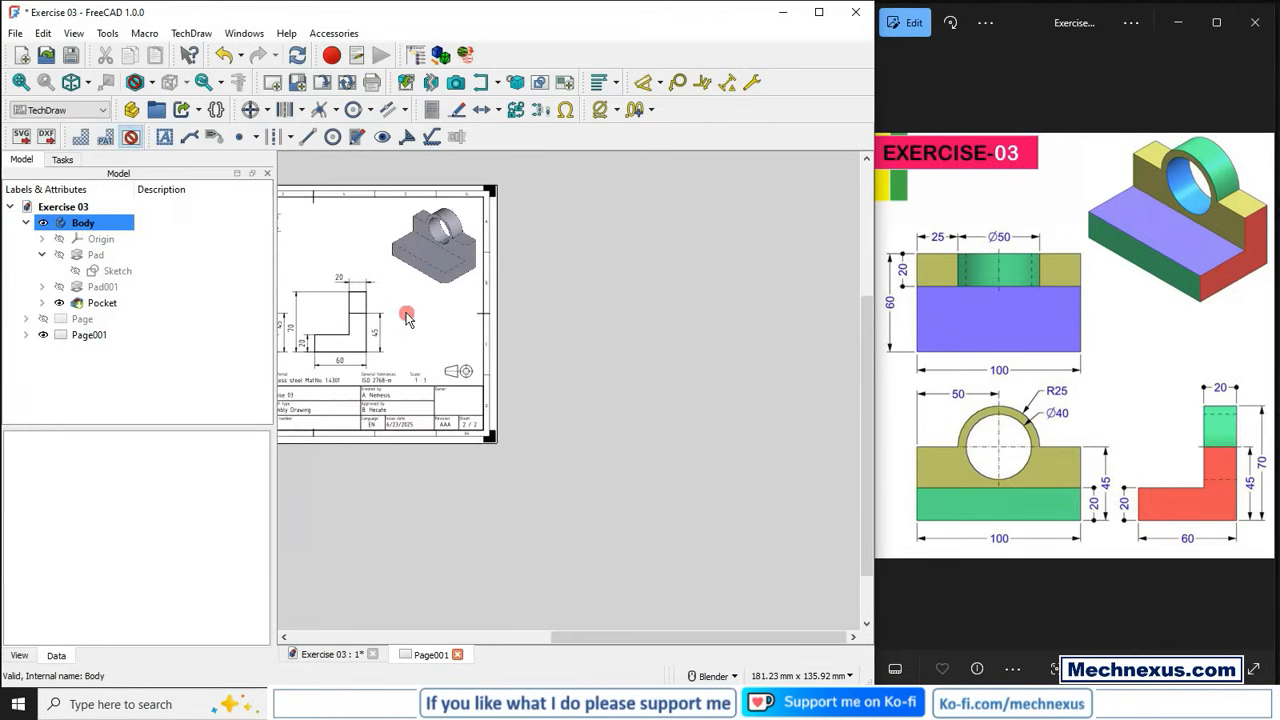
{"action": "scroll", "coordinate": [405, 318], "scroll_direction": "up", "scroll_amount": 2}
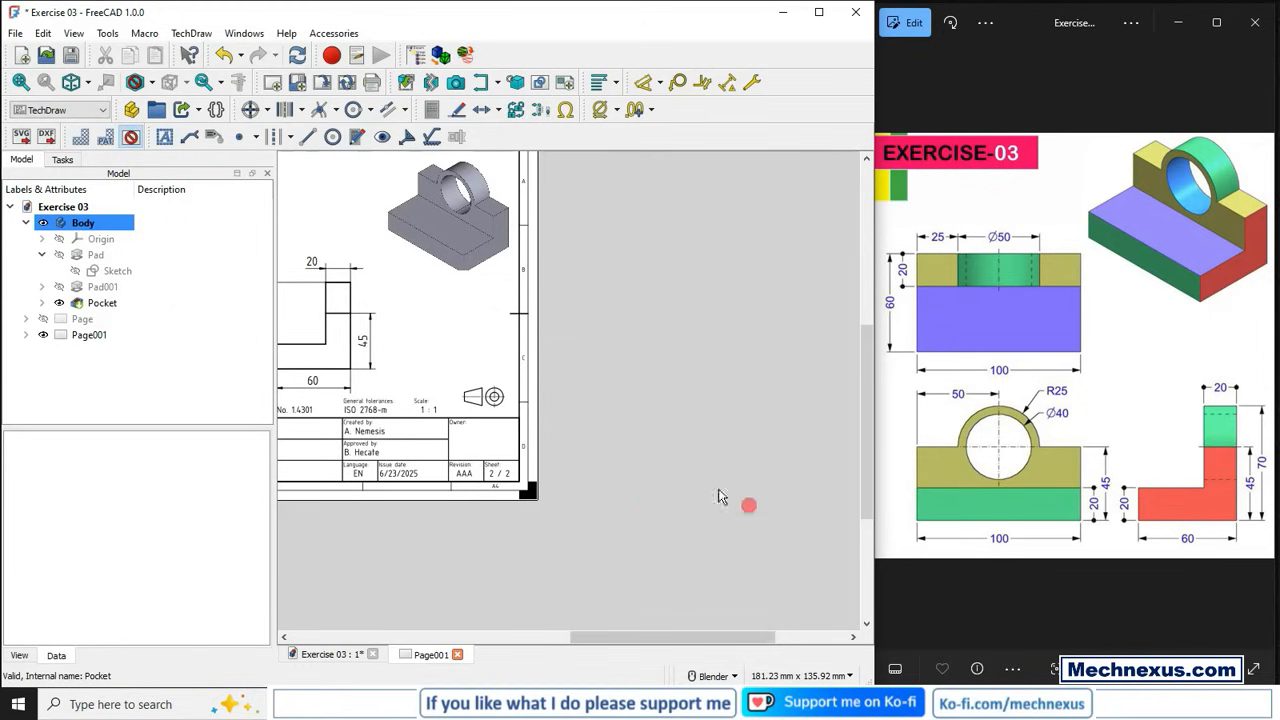
- Set the height of the isometric ActiveView image on Page001 to 75
{"action": "left_click", "coordinate": [84, 336]}
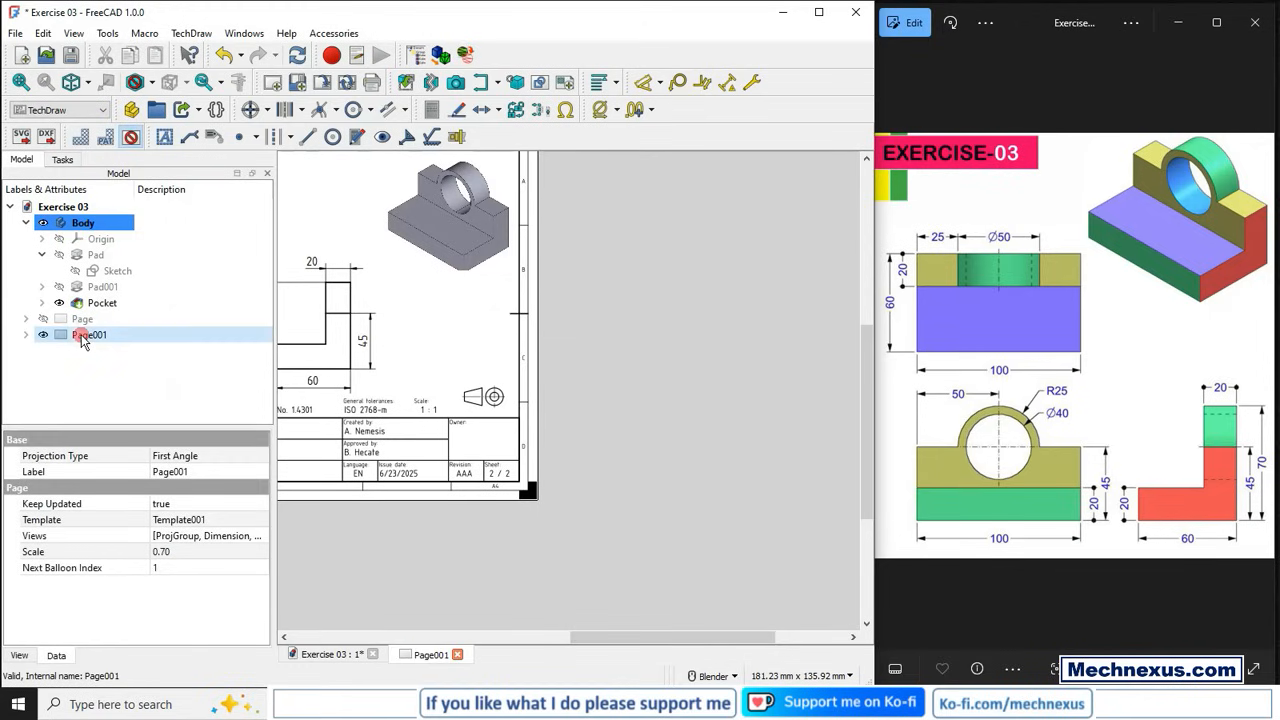
{"action": "double_click", "coordinate": [84, 336]}
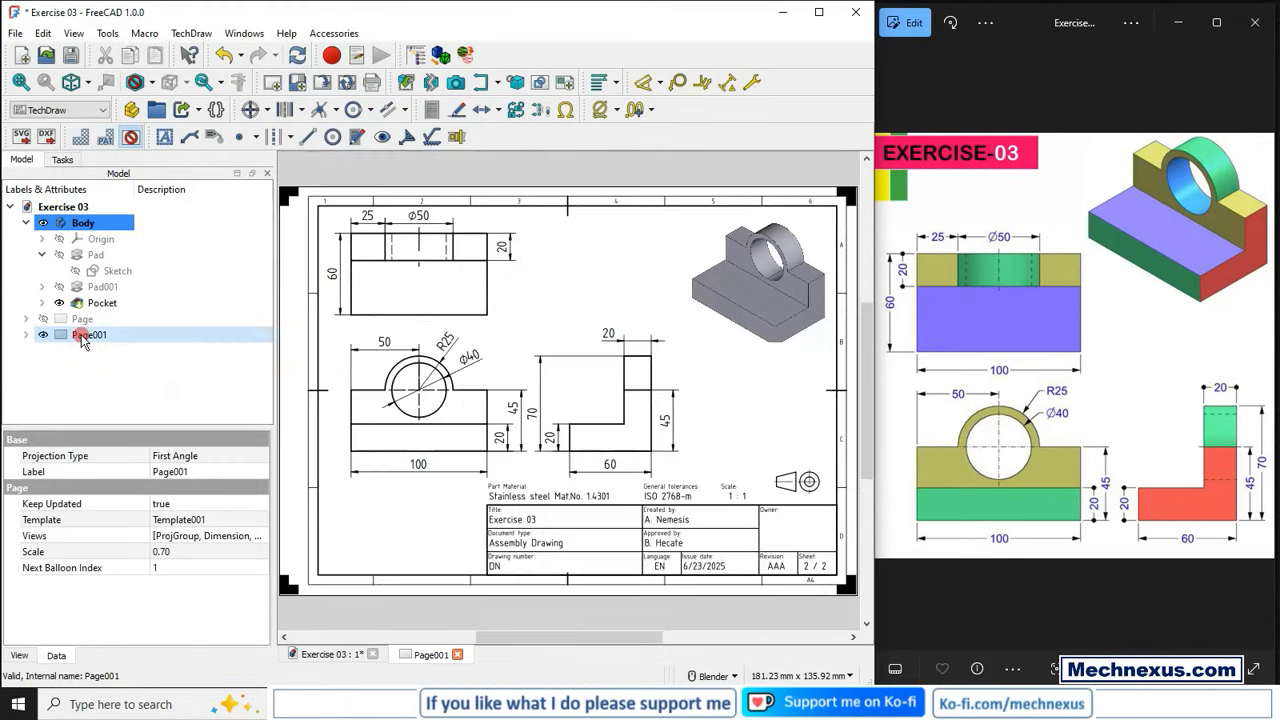
{"action": "left_click", "coordinate": [26, 335]}
{"action": "left_click", "coordinate": [104, 386]}
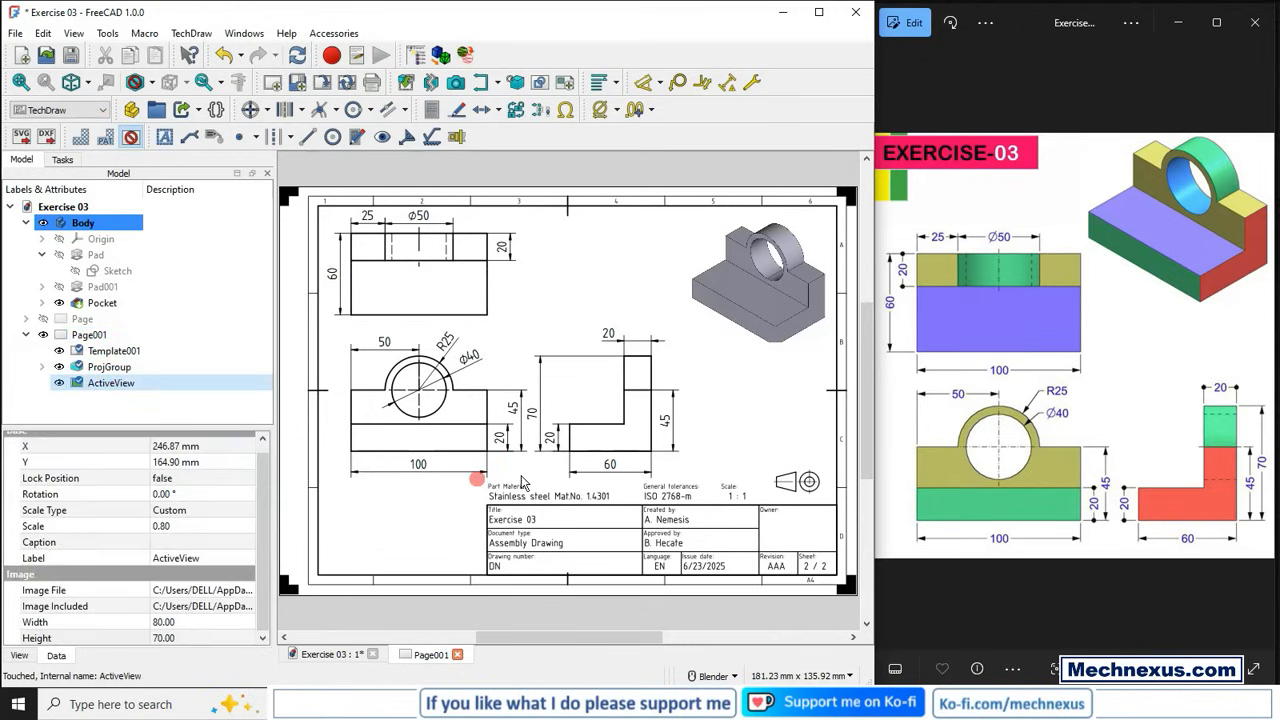
{"action": "scroll", "coordinate": [260, 530], "scroll_direction": "down", "scroll_amount": 2}
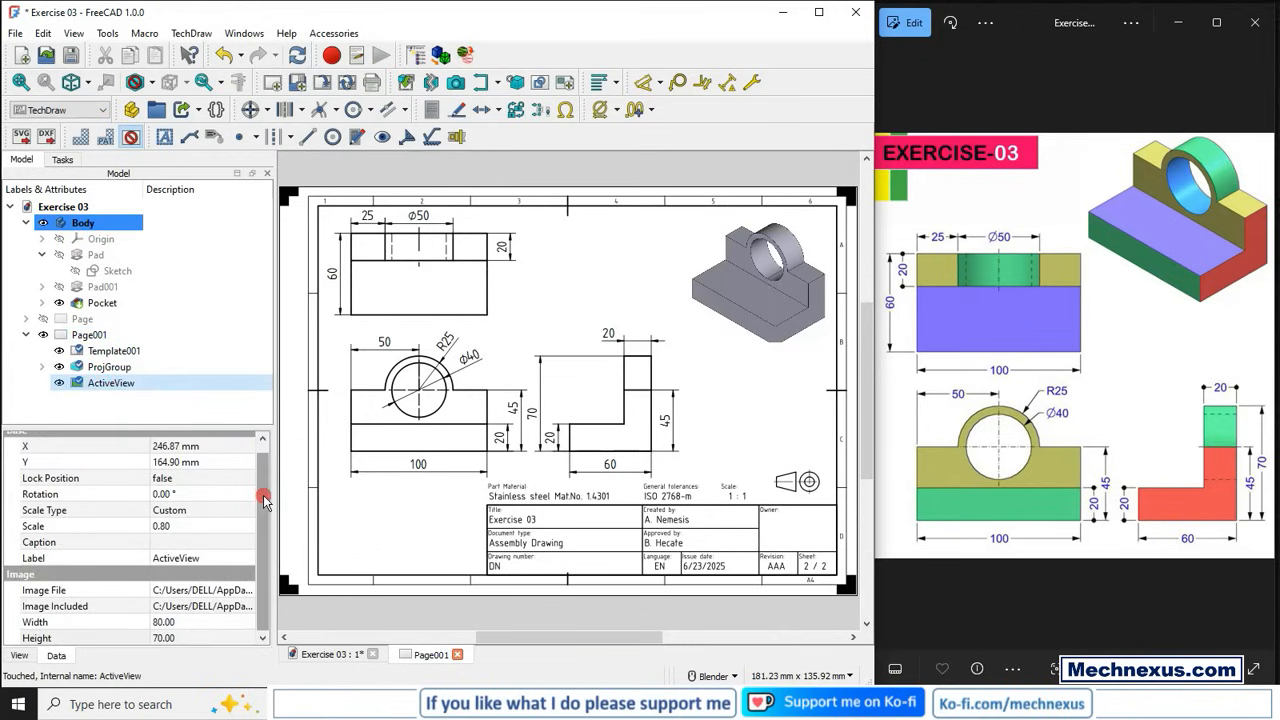
{"action": "left_click", "coordinate": [190, 633]}
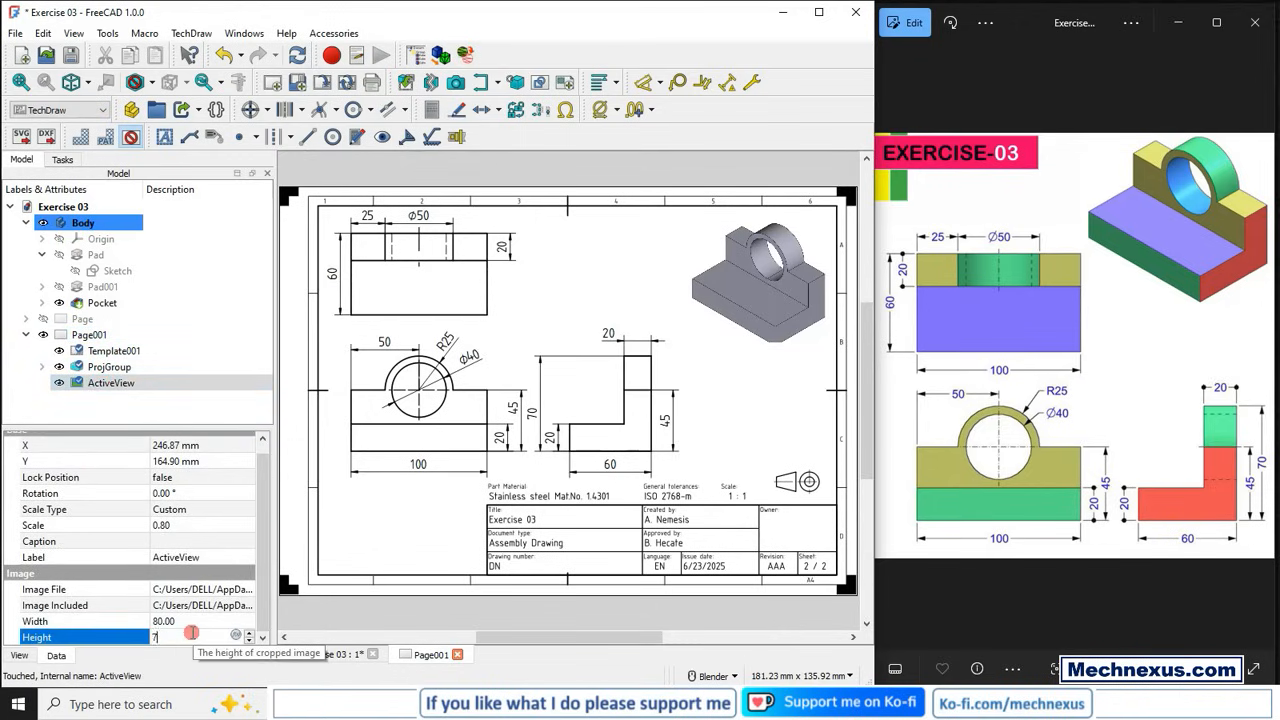
{"action": "key", "text": "Return"}
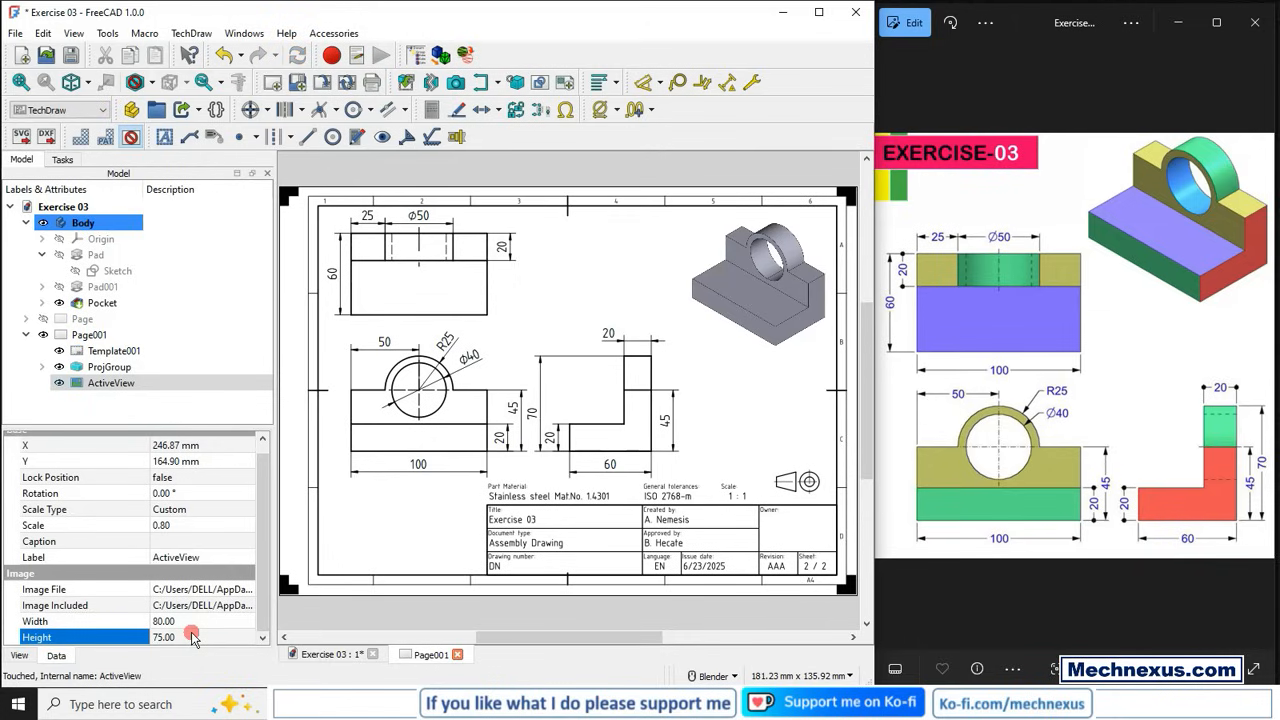
{"action": "left_click", "coordinate": [130, 138]}
{"action": "left_click", "coordinate": [130, 138]}
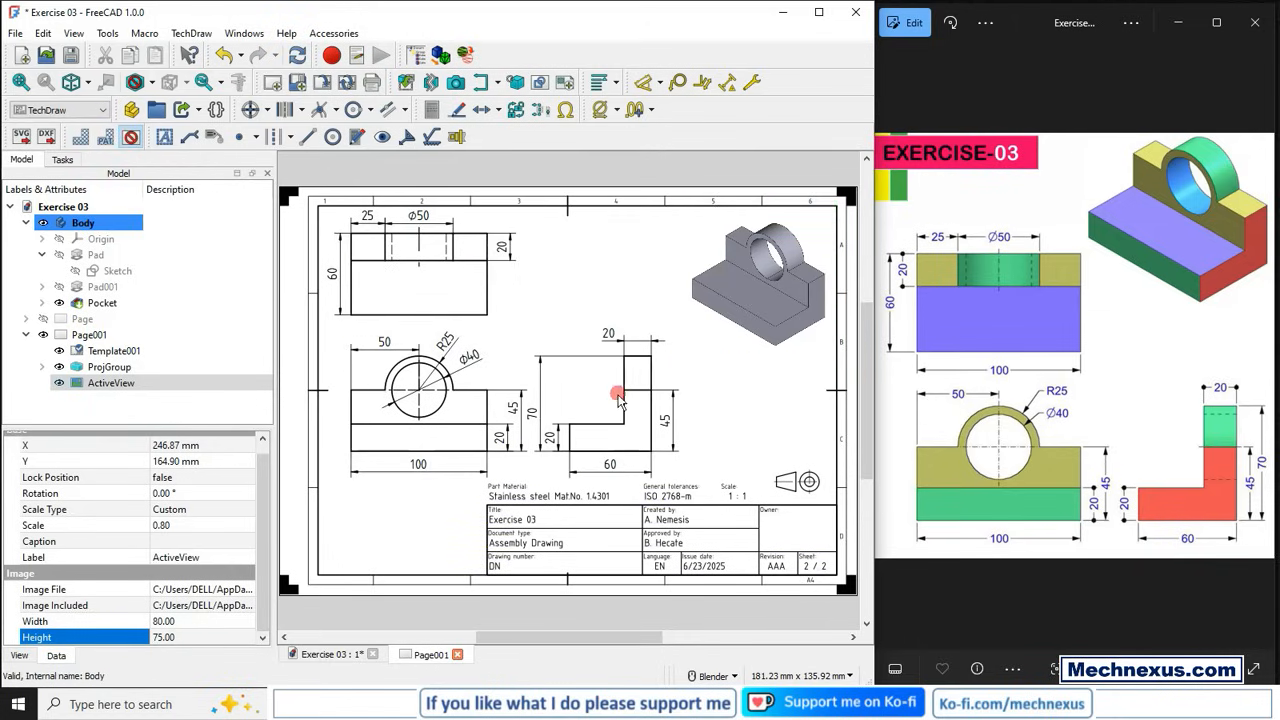
{"action": "scroll", "coordinate": [521, 405], "scroll_direction": "down", "scroll_amount": 1}
{"action": "scroll", "coordinate": [521, 404], "scroll_direction": "up", "scroll_amount": 1}
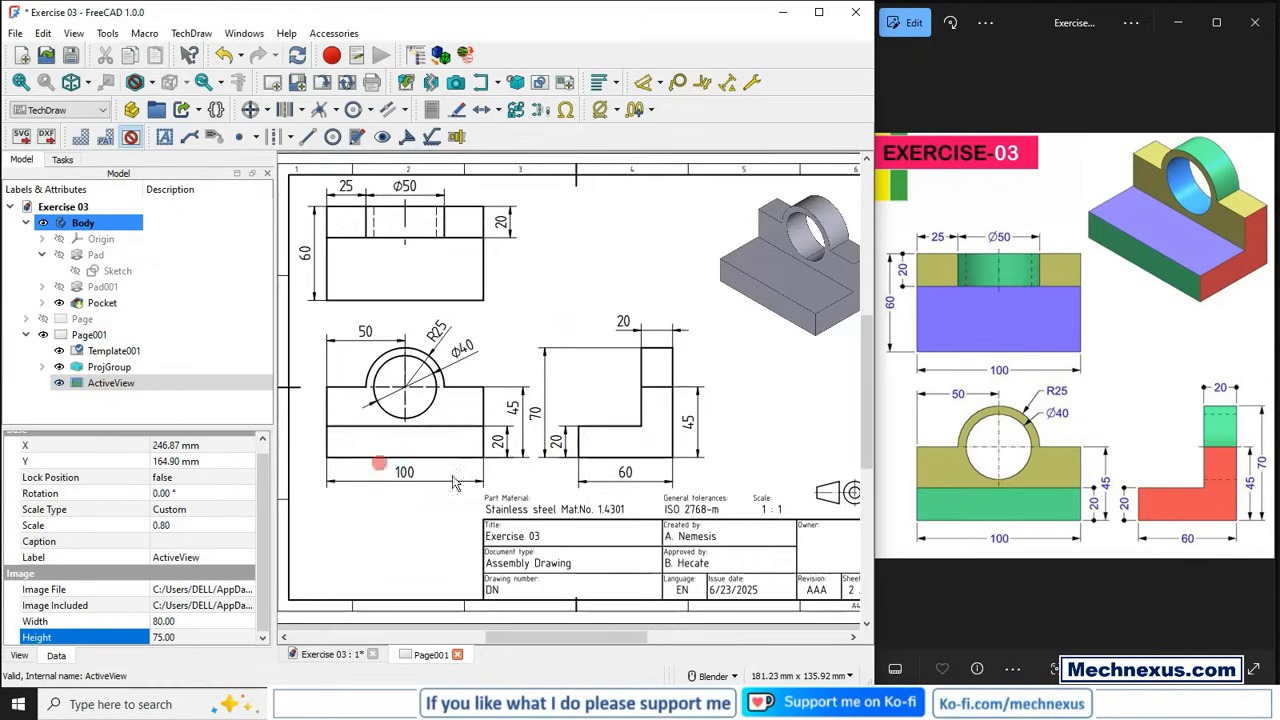
{"action": "scroll", "coordinate": [537, 496], "scroll_direction": "down", "scroll_amount": 1}
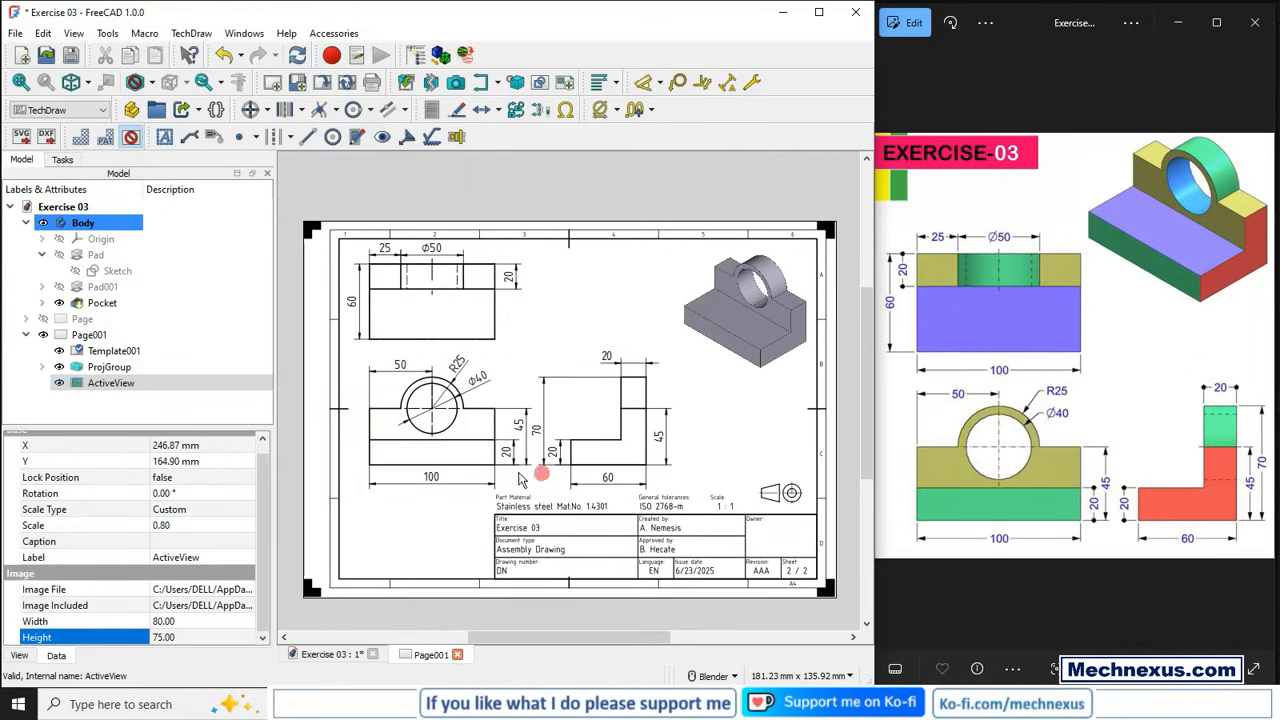
- Show the view frames and move the front view's 45 dimension from the right side to the left side of the view
{"action": "left_click", "coordinate": [131, 140]}
{"action": "left_click", "coordinate": [520, 428]}
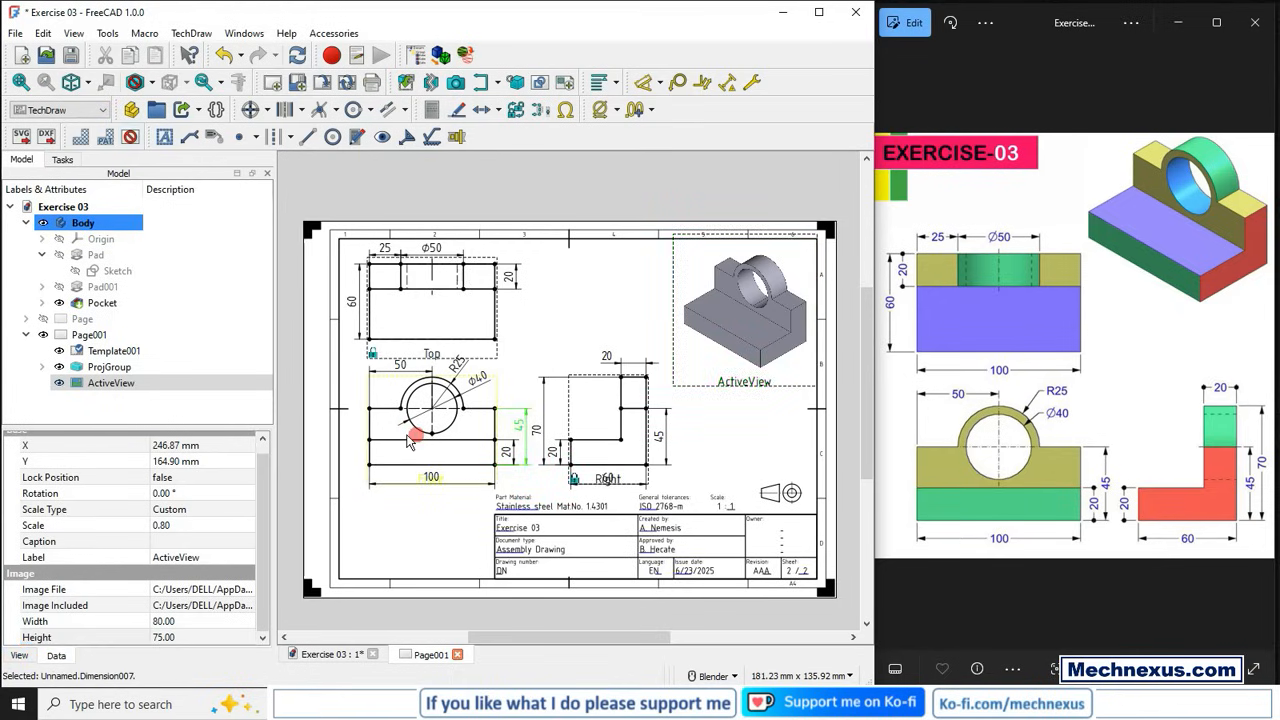
{"action": "left_click", "coordinate": [356, 440]}
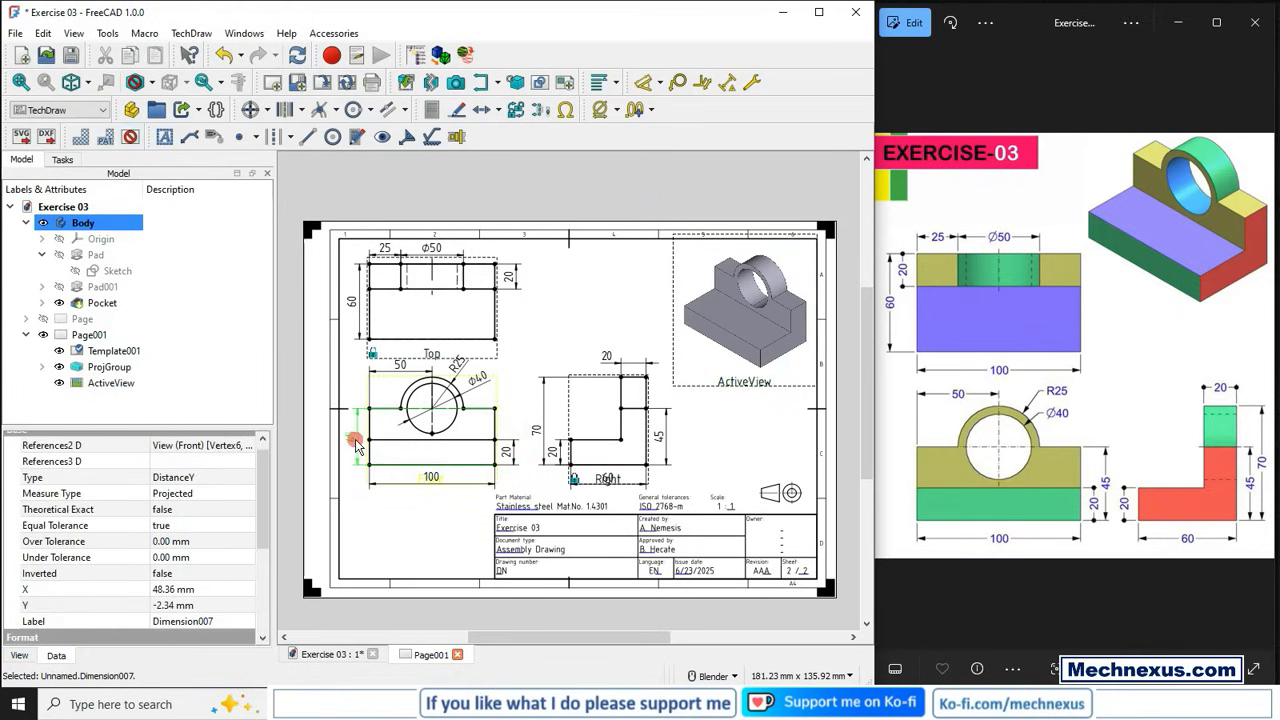
{"action": "left_click_drag", "start_coordinate": [356, 440], "coordinate": [356, 437]}
{"action": "left_click", "coordinate": [358, 530]}
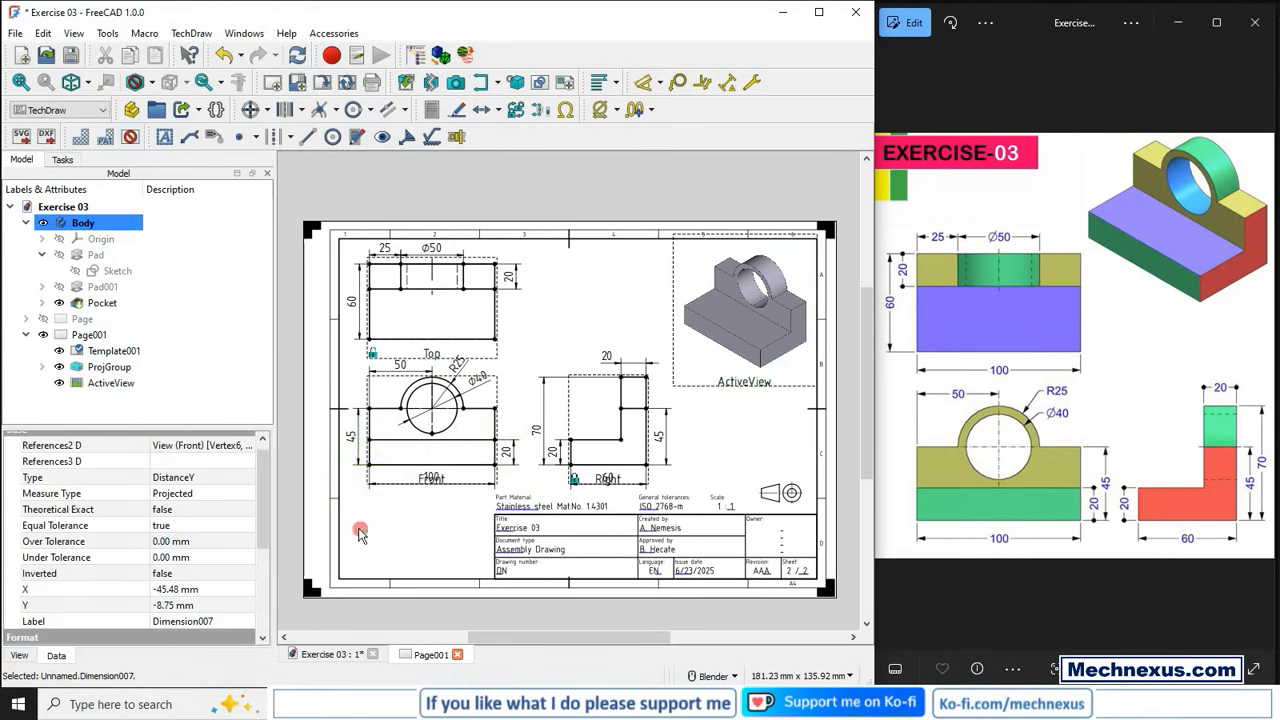
- Turn off the view frames and examine the finished page and its title block entries
{"action": "left_click", "coordinate": [131, 140]}
{"action": "left_click", "coordinate": [558, 246]}
{"action": "scroll", "coordinate": [563, 250], "scroll_direction": "up", "scroll_amount": 3}
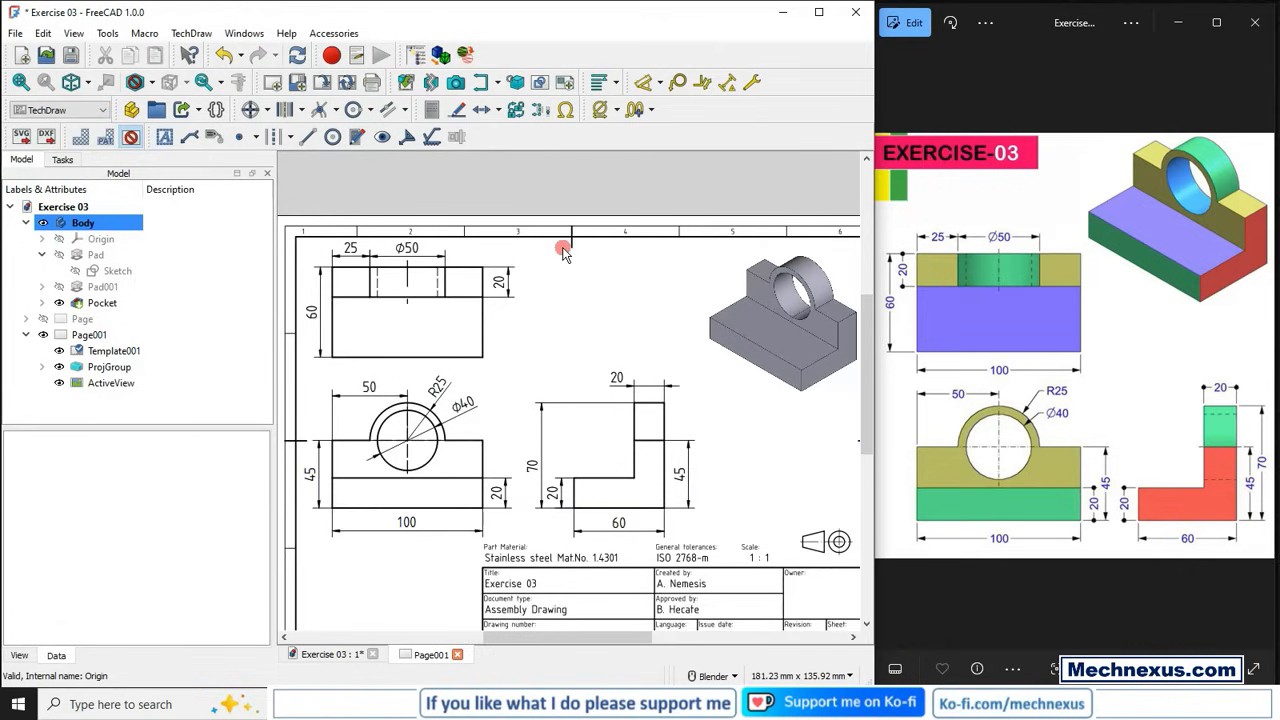
{"action": "scroll", "coordinate": [563, 253], "scroll_direction": "down", "scroll_amount": 1}
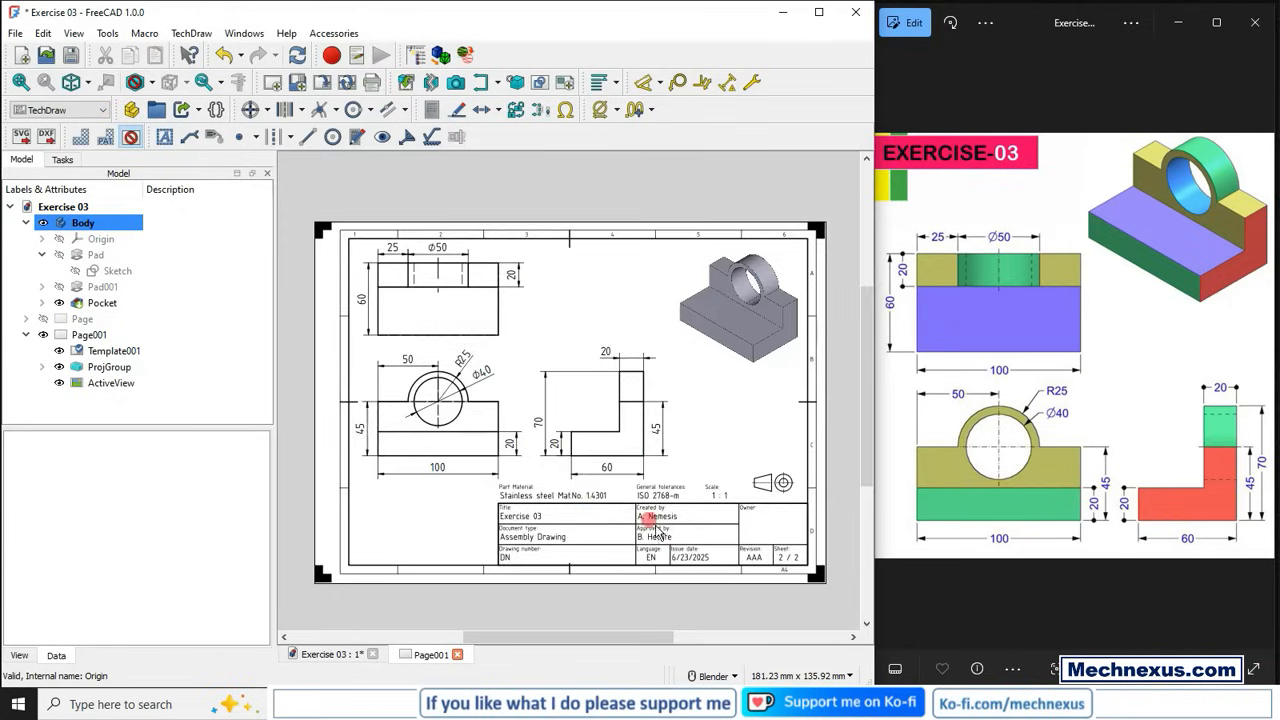
{"action": "scroll", "coordinate": [657, 532], "scroll_direction": "up", "scroll_amount": 3}
{"action": "scroll", "coordinate": [373, 481], "scroll_direction": "down", "scroll_amount": 1}
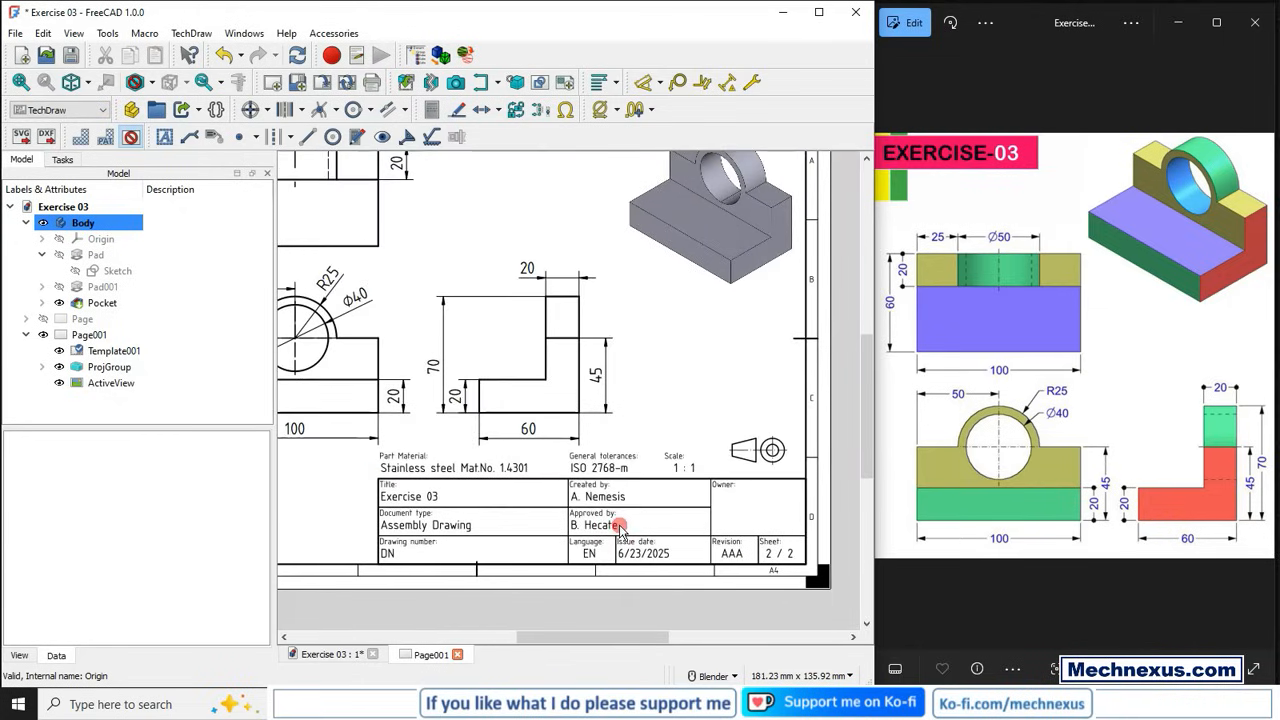
{"action": "scroll", "coordinate": [612, 526], "scroll_direction": "up", "scroll_amount": 1}
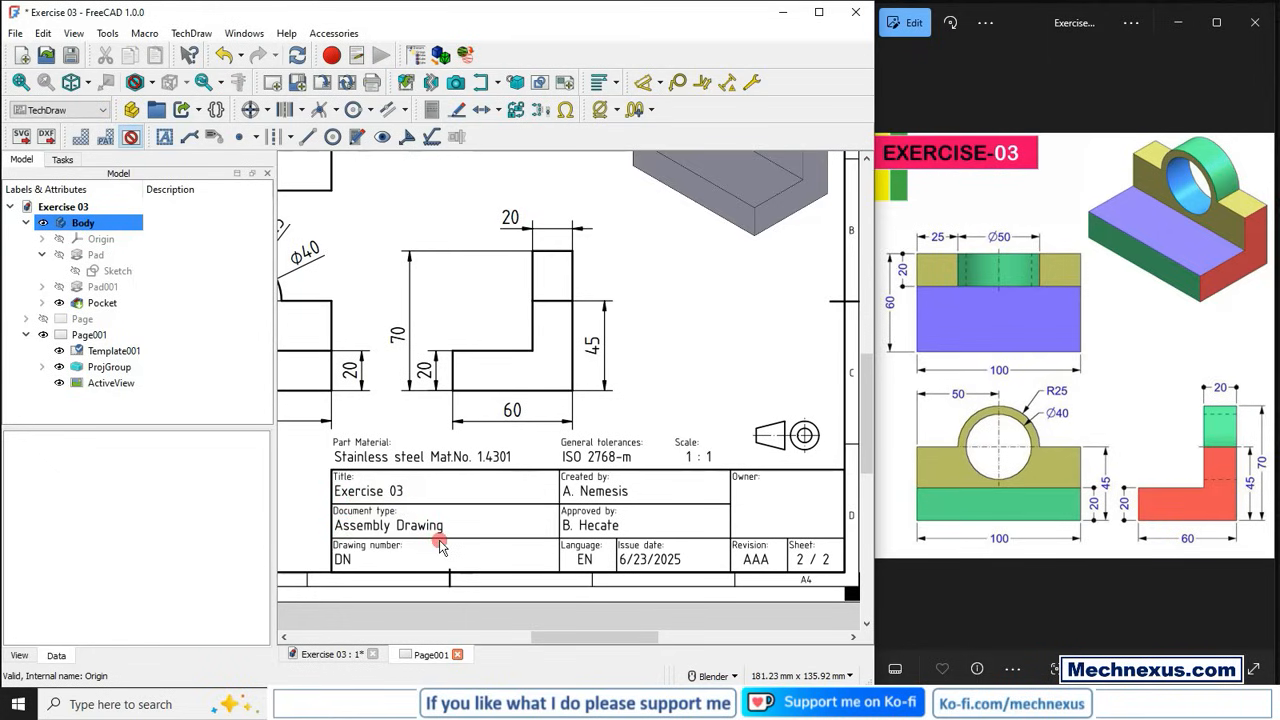
- Show the view frames and set the title block's document type to Part Drawing with Autofill enabled
{"action": "left_click", "coordinate": [131, 139]}
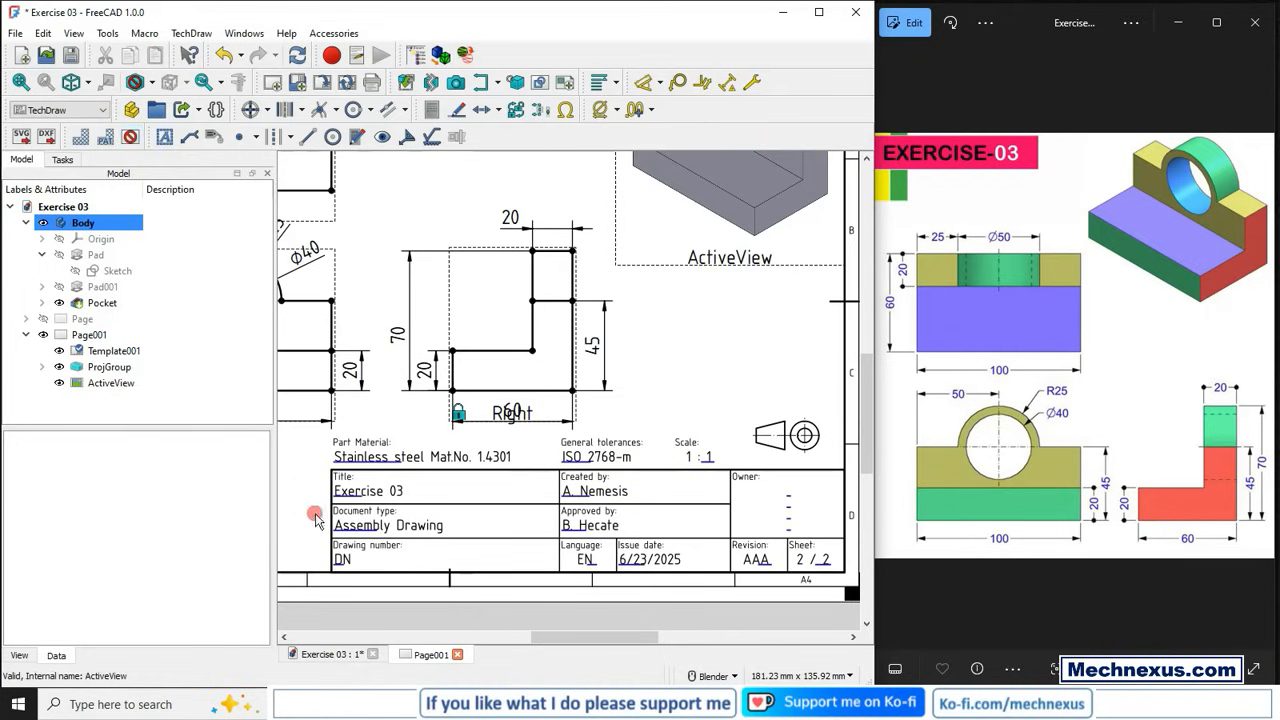
{"action": "scroll", "coordinate": [330, 535], "scroll_direction": "up", "scroll_amount": 2}
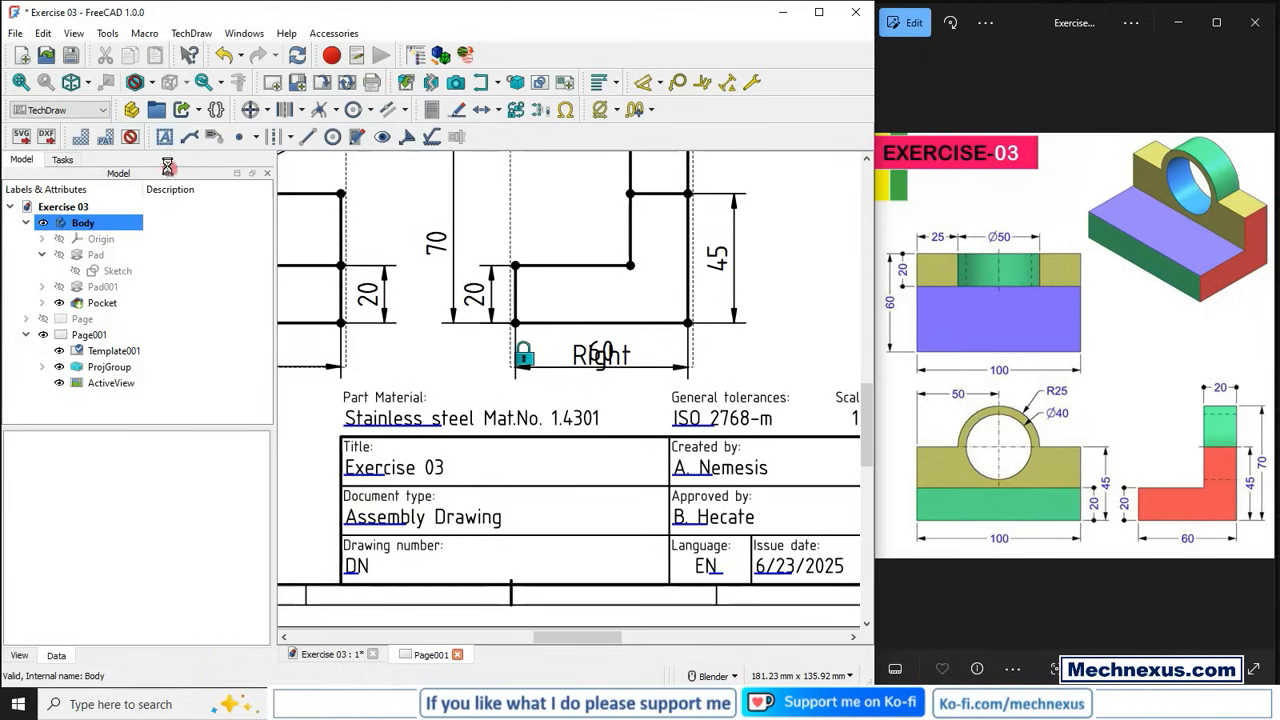
{"action": "left_click", "coordinate": [130, 137]}
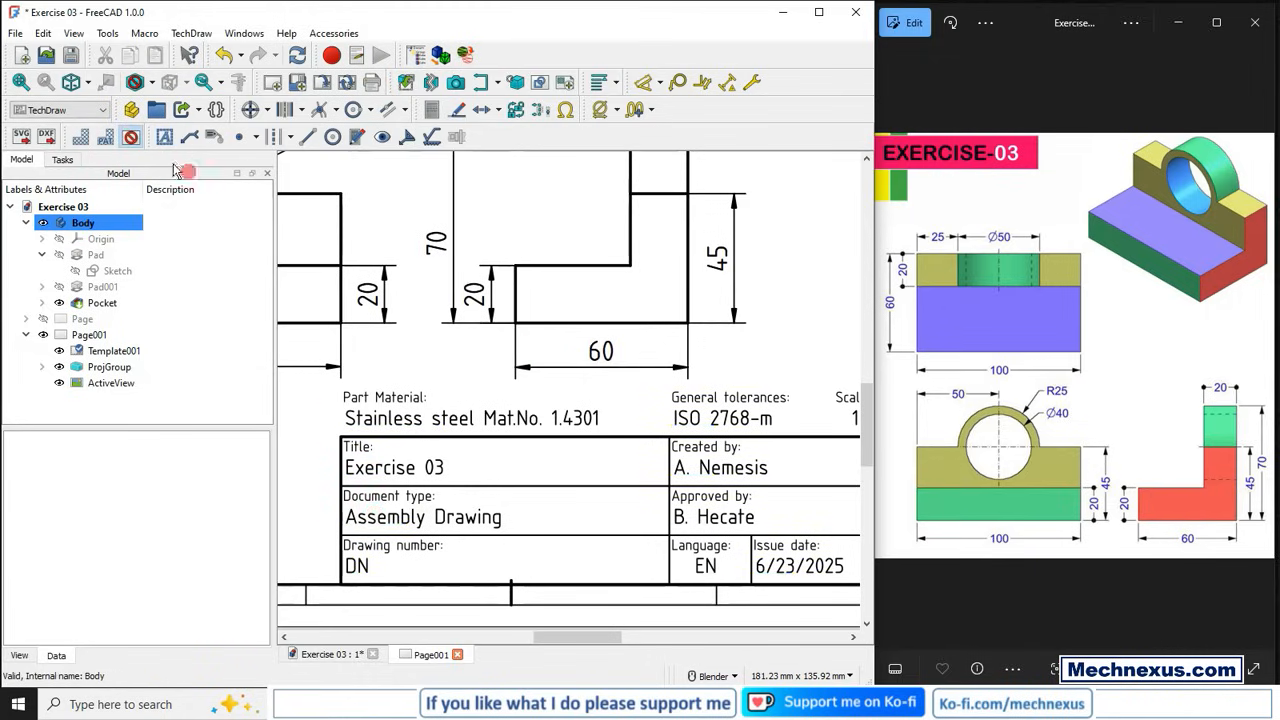
{"action": "left_click", "coordinate": [130, 137]}
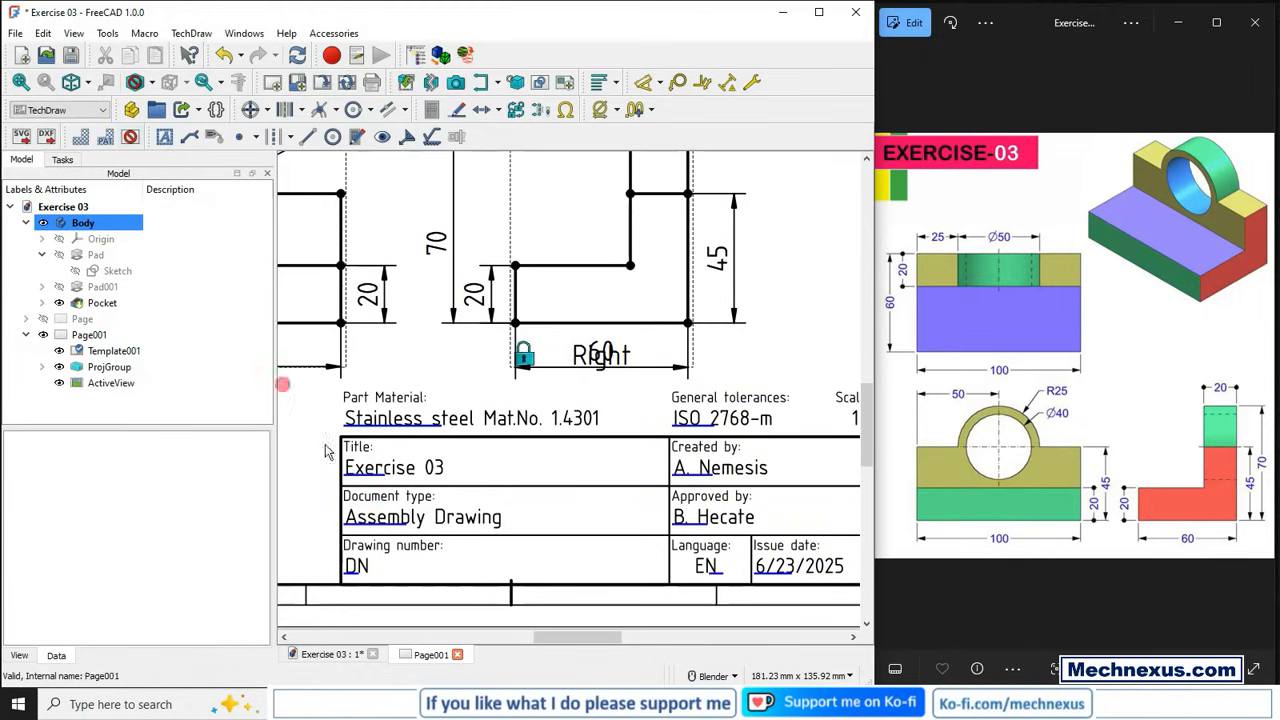
{"action": "left_click", "coordinate": [366, 519]}
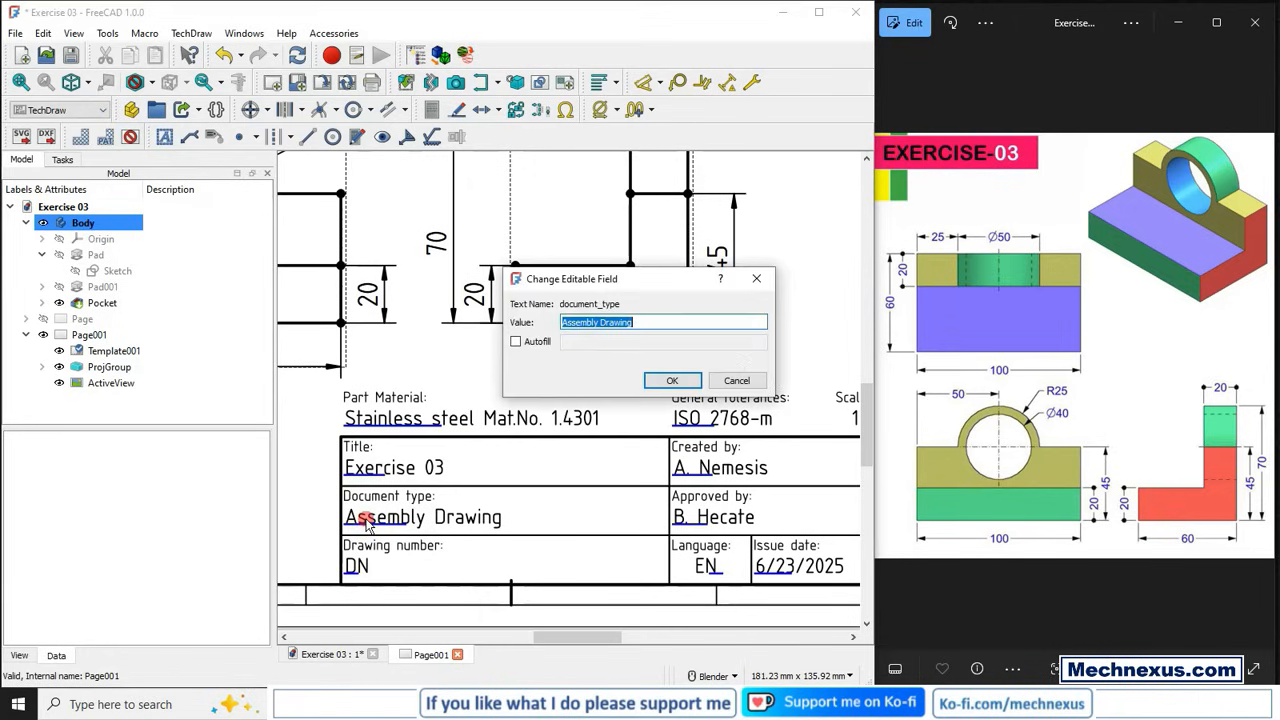
{"action": "left_click", "coordinate": [516, 341]}
{"action": "left_click", "coordinate": [590, 320]}
{"action": "left_click_drag", "start_coordinate": [597, 321], "coordinate": [496, 319]}
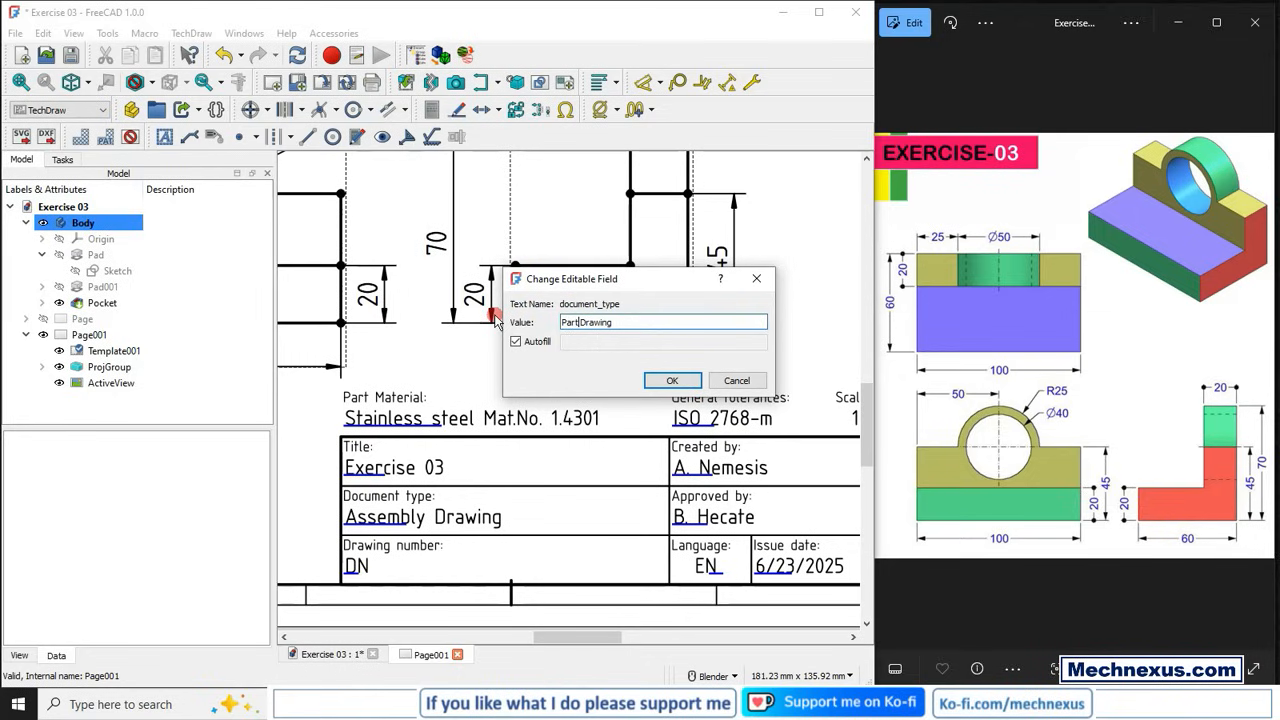
{"action": "left_click", "coordinate": [672, 380]}
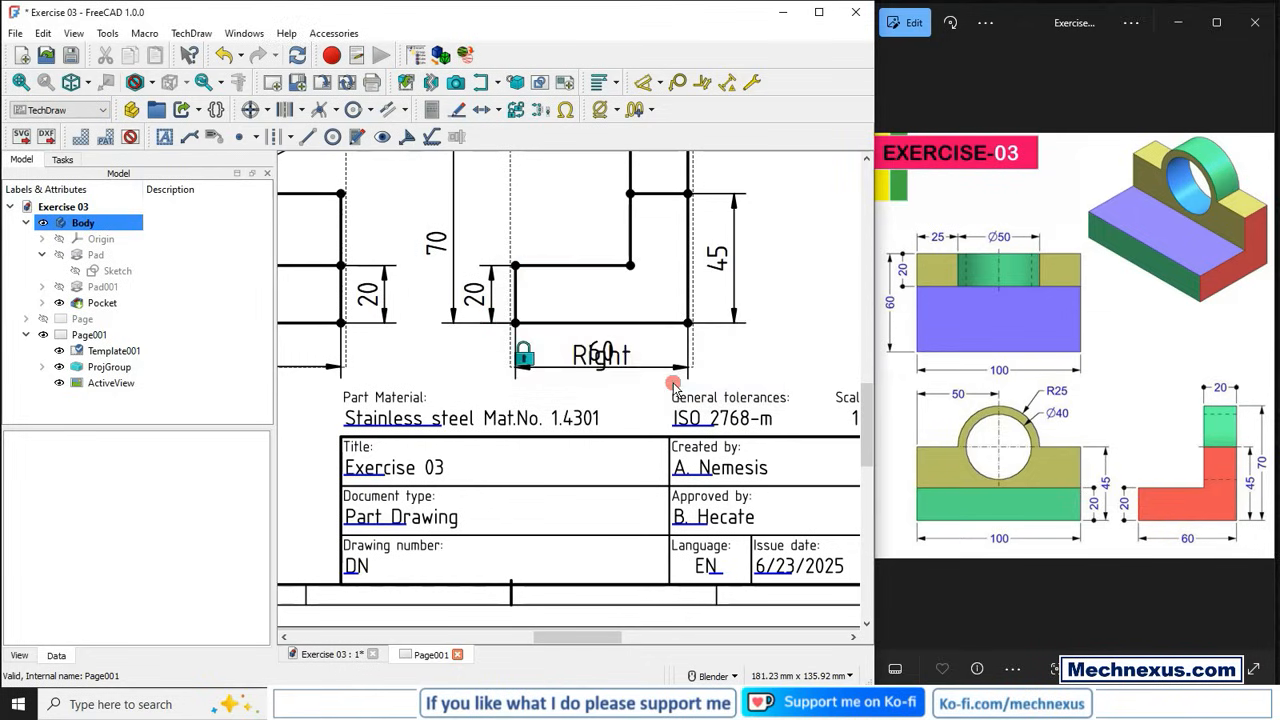
- Set the title block's drawing number to 03
{"action": "left_click", "coordinate": [349, 576]}
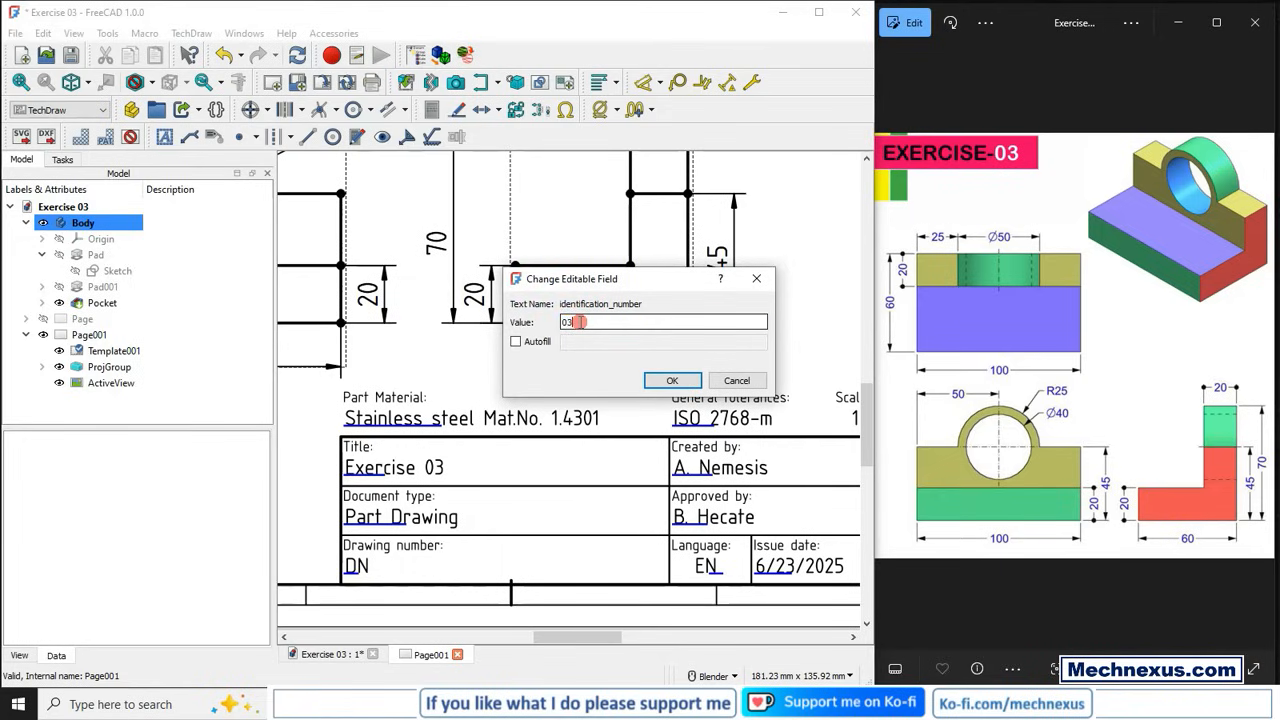
{"action": "type", "text": "03"}
{"action": "left_click", "coordinate": [668, 381]}
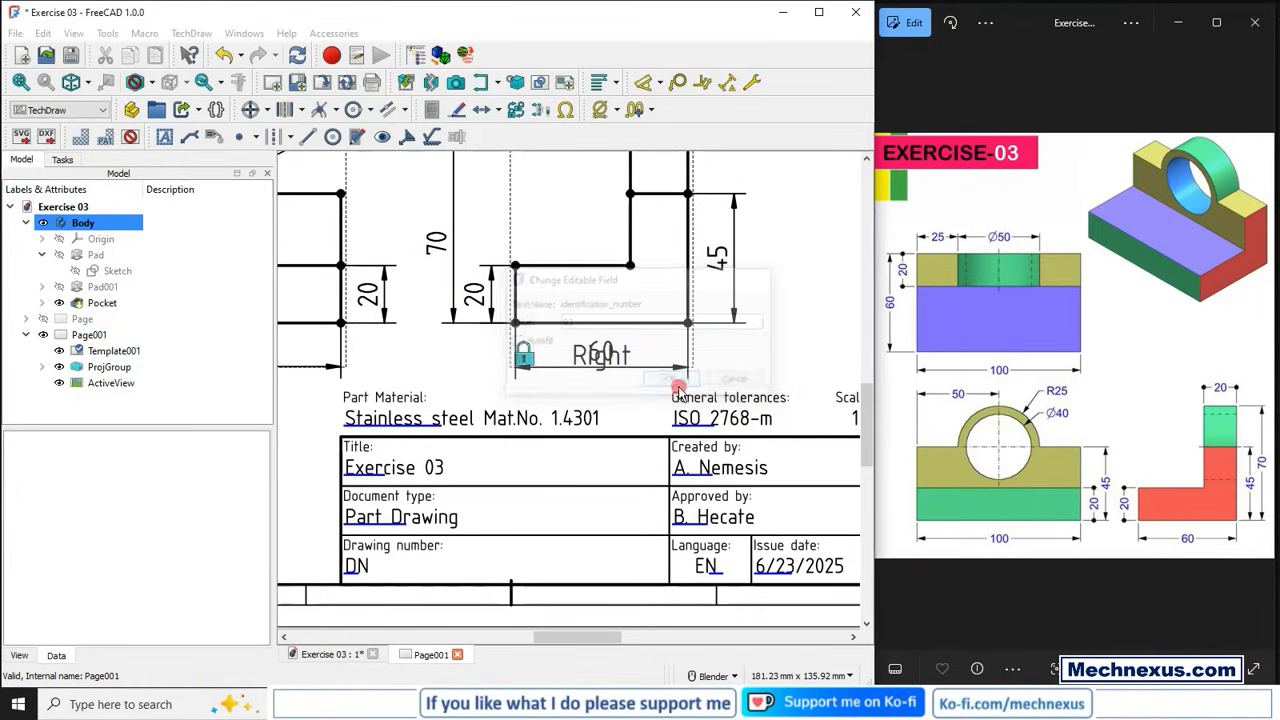
- Enter the author's full name in the title block's Created by and Approved by fields
{"action": "left_click", "coordinate": [683, 474]}
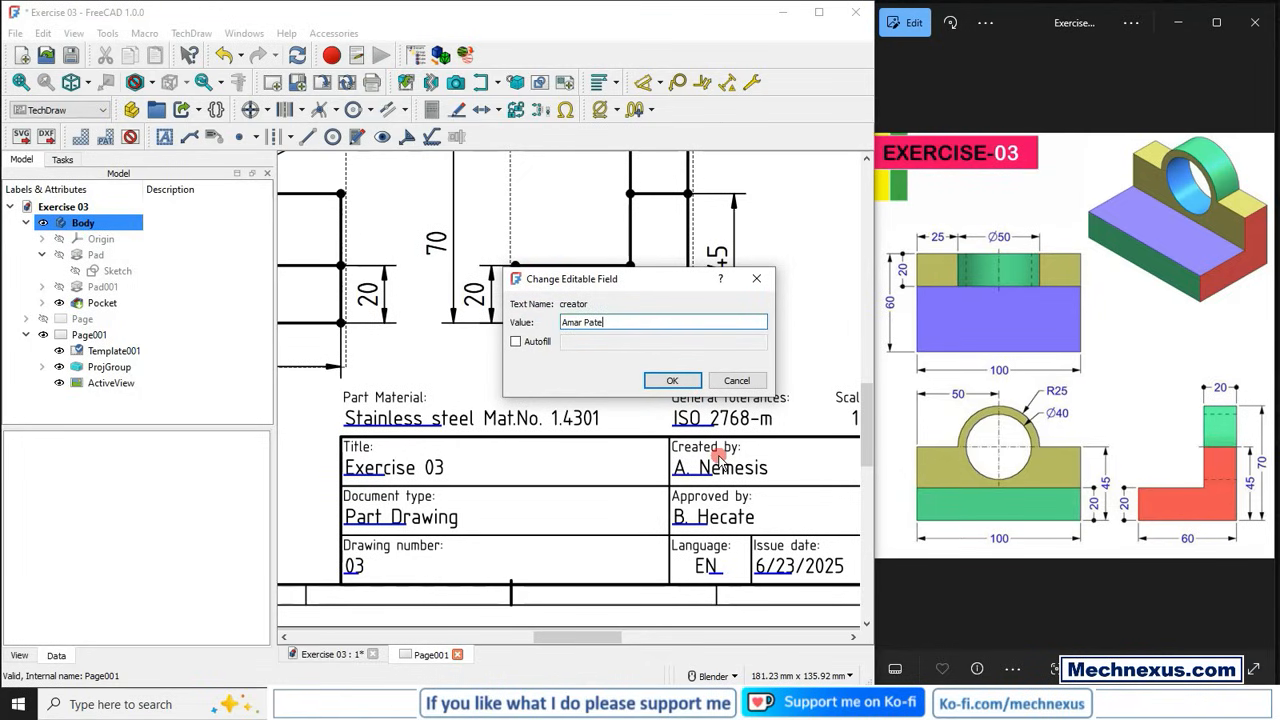
{"action": "left_click", "coordinate": [670, 380]}
{"action": "left_click", "coordinate": [703, 520]}
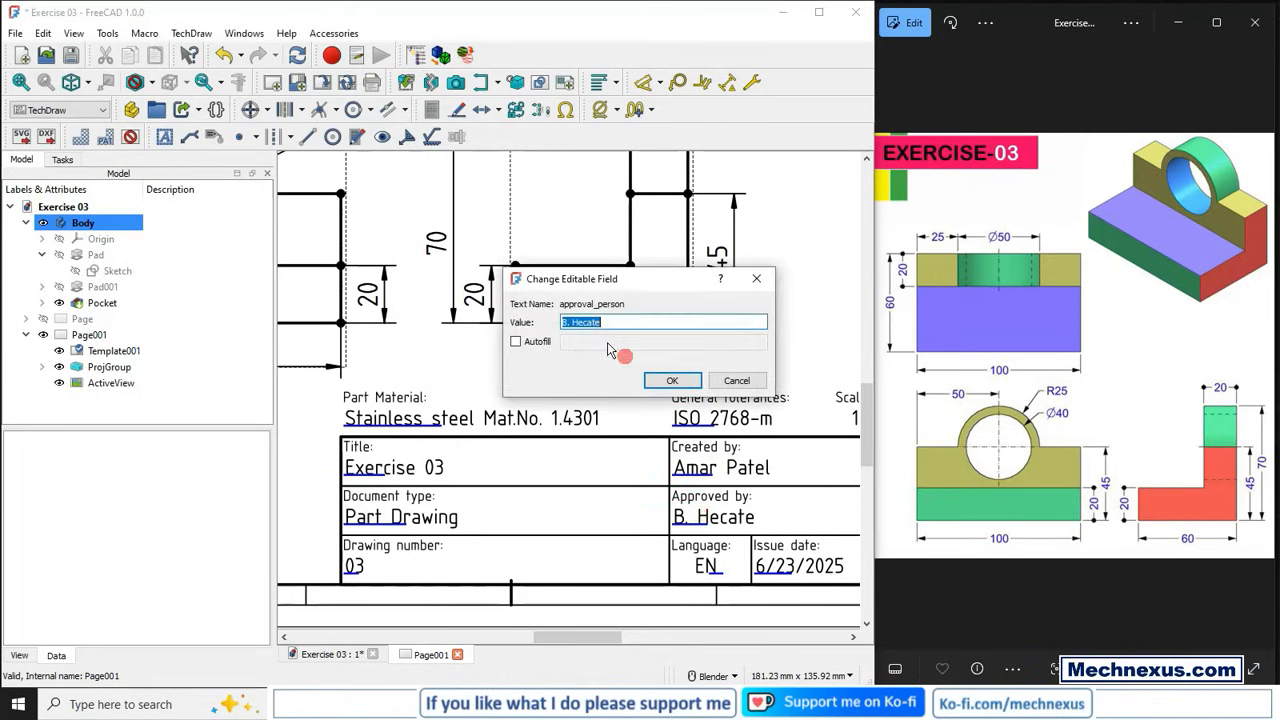
{"action": "left_click", "coordinate": [621, 322]}
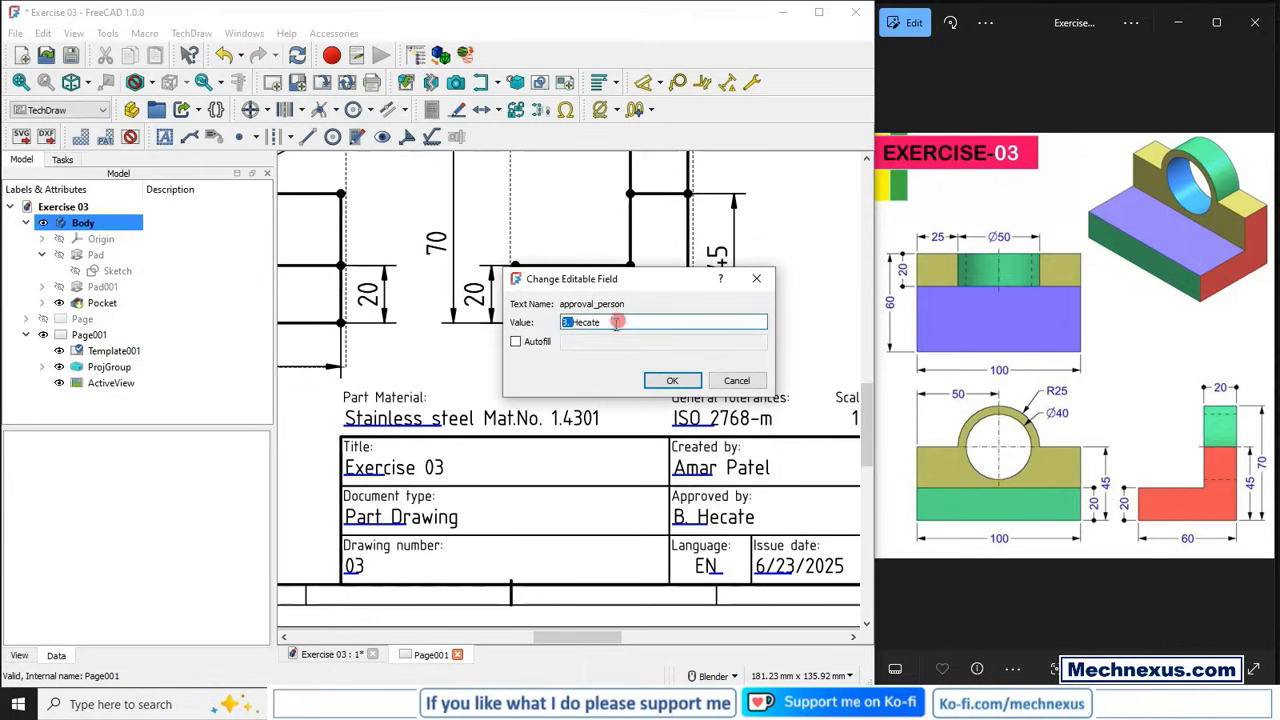
{"action": "left_click", "coordinate": [611, 322]}
{"action": "left_click", "coordinate": [670, 379]}
- Set the title block's revision to 0
{"action": "scroll", "coordinate": [650, 520], "scroll_direction": "down", "scroll_amount": 3}
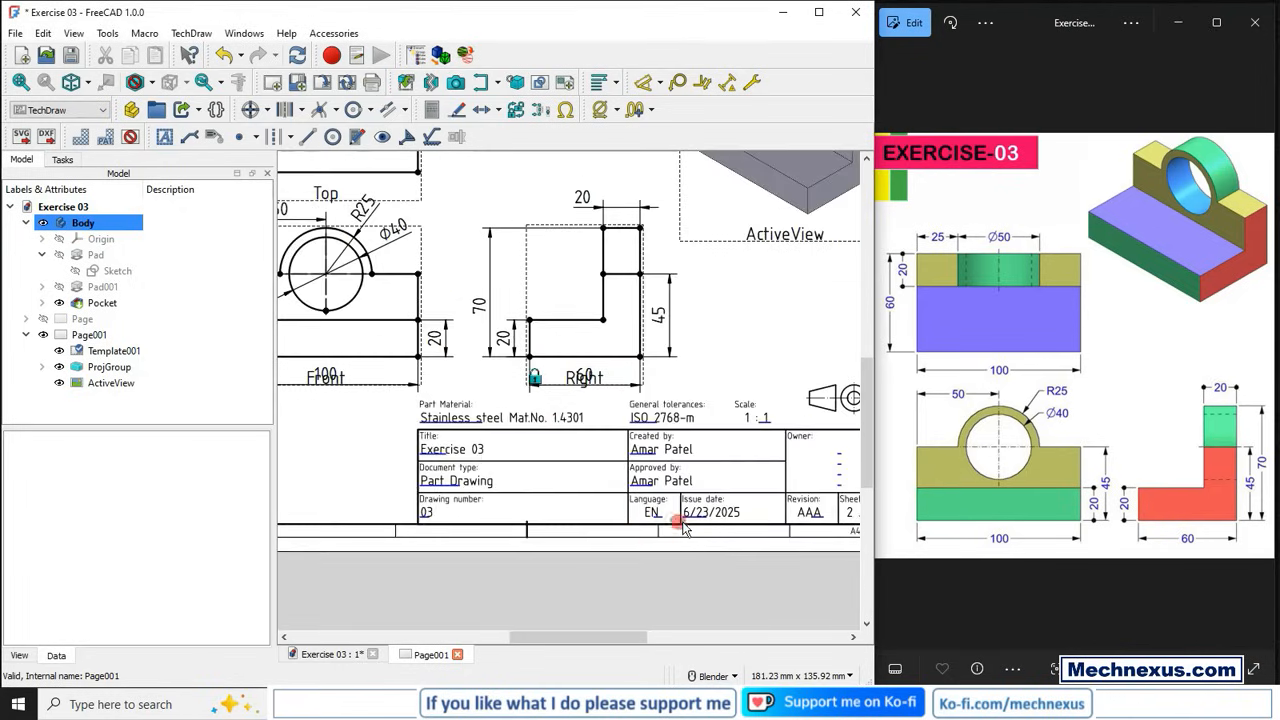
{"action": "scroll", "coordinate": [645, 510], "scroll_direction": "up", "scroll_amount": 3}
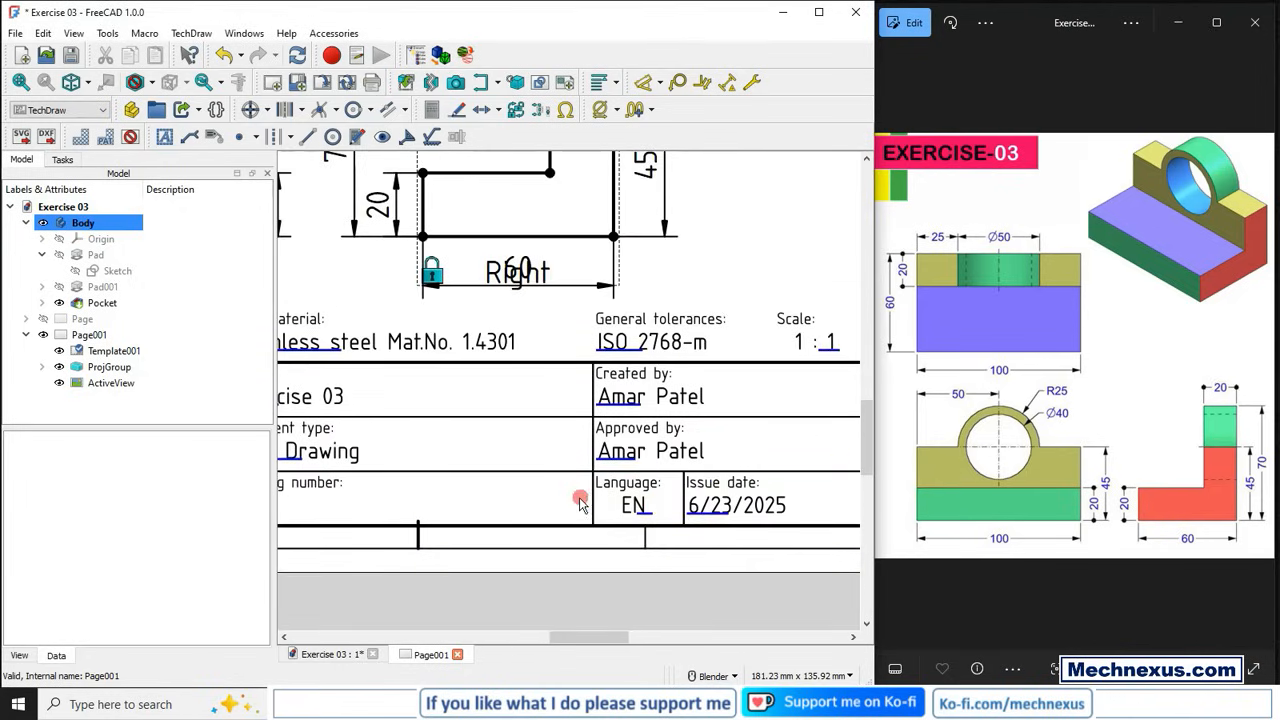
{"action": "scroll", "coordinate": [576, 516], "scroll_direction": "down", "scroll_amount": 1}
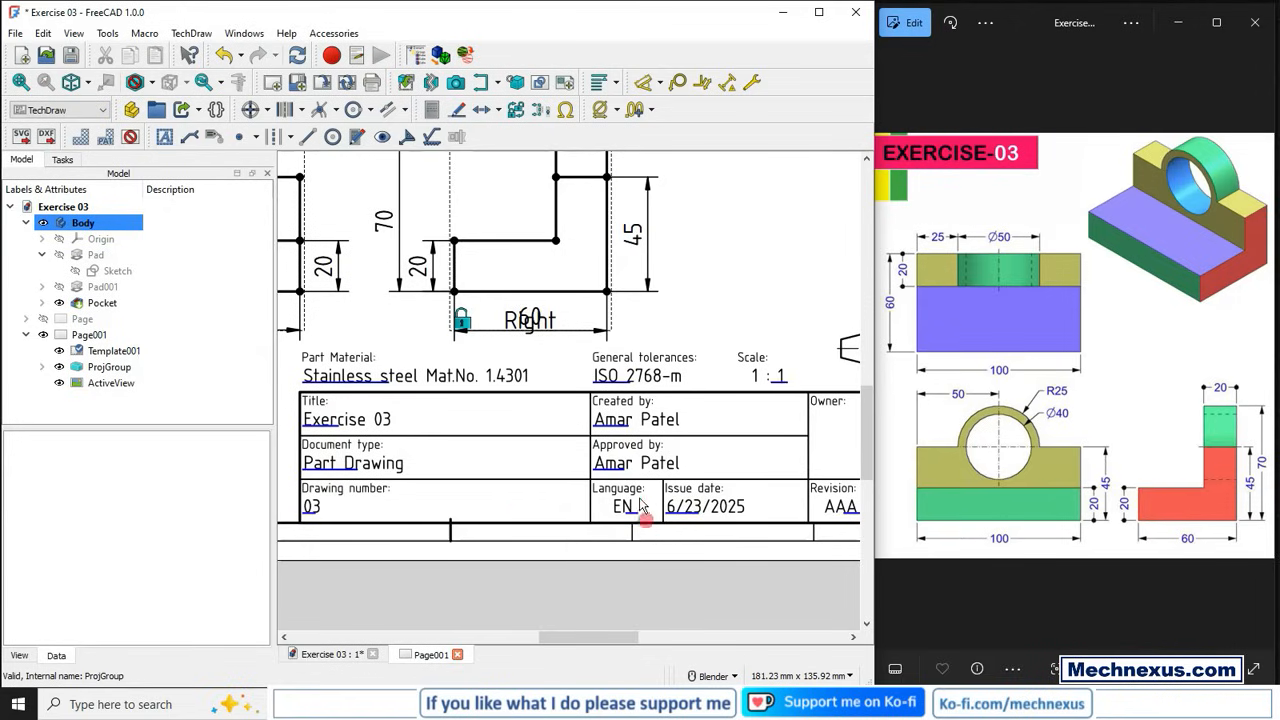
{"action": "scroll", "coordinate": [538, 524], "scroll_direction": "down", "scroll_amount": 1}
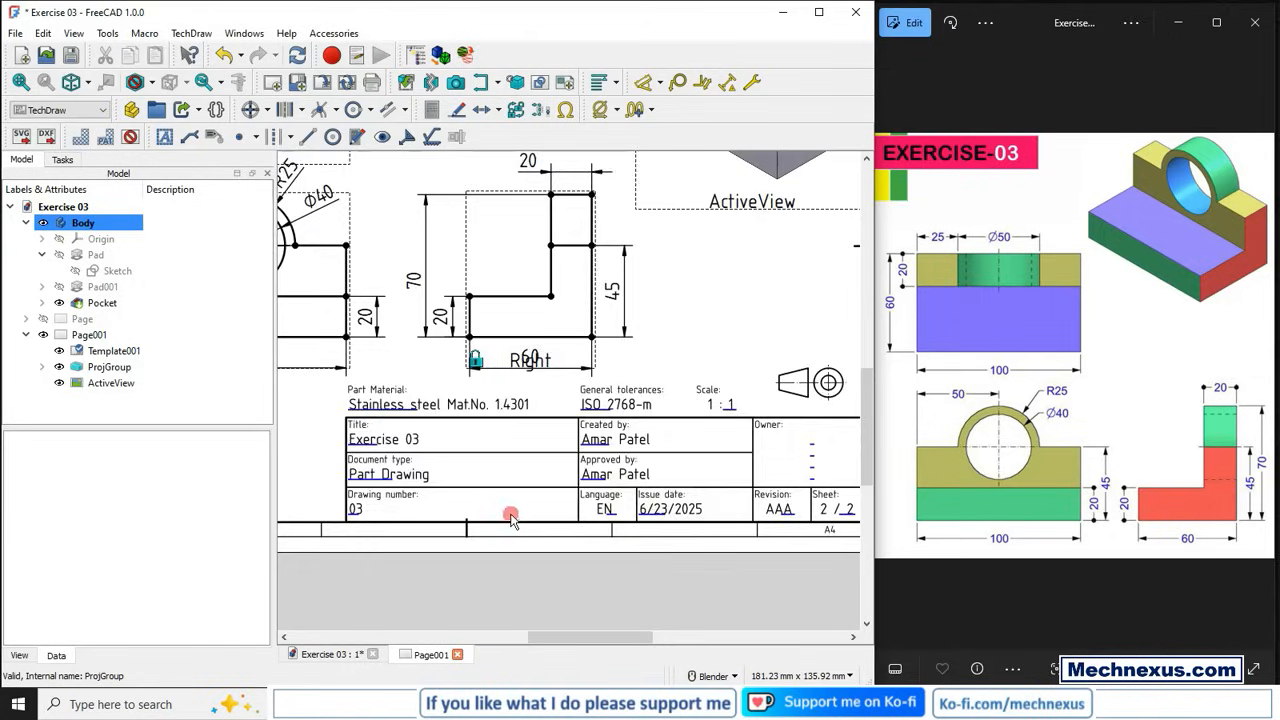
{"action": "scroll", "coordinate": [520, 514], "scroll_direction": "down", "scroll_amount": 2}
{"action": "scroll", "coordinate": [716, 486], "scroll_direction": "up", "scroll_amount": 1}
{"action": "scroll", "coordinate": [716, 486], "scroll_direction": "up", "scroll_amount": 1}
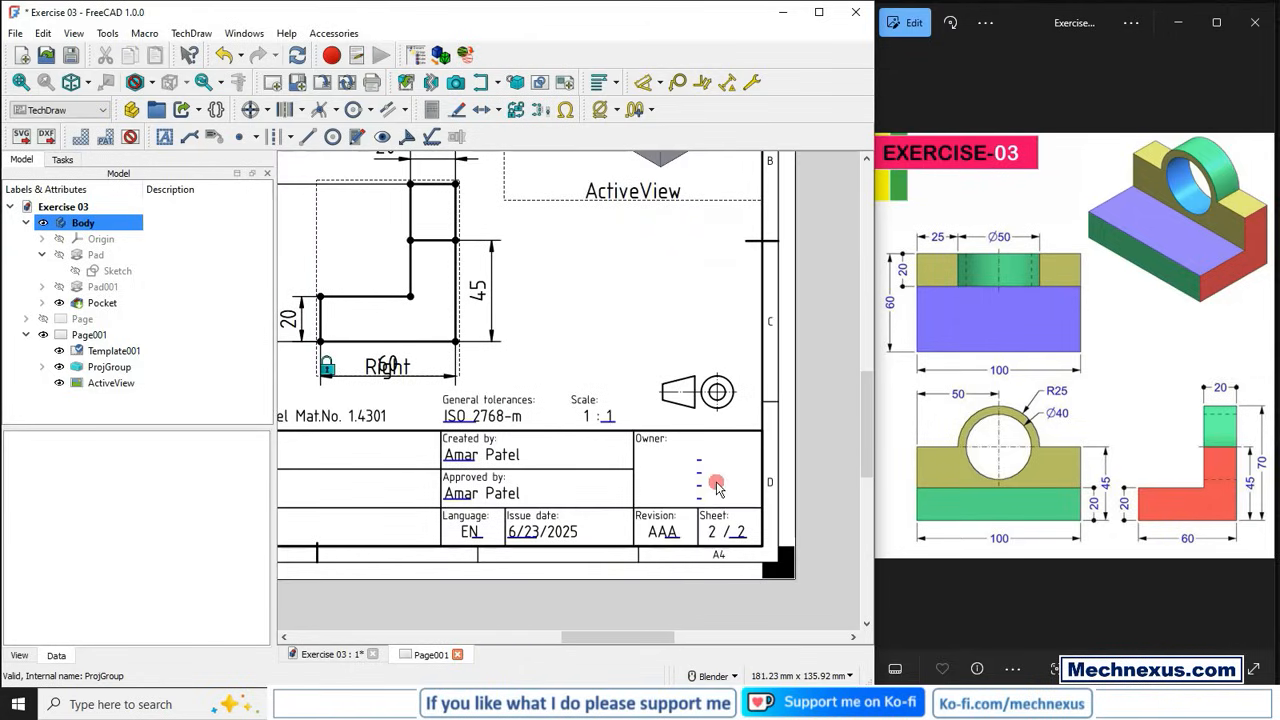
{"action": "left_click", "coordinate": [670, 536]}
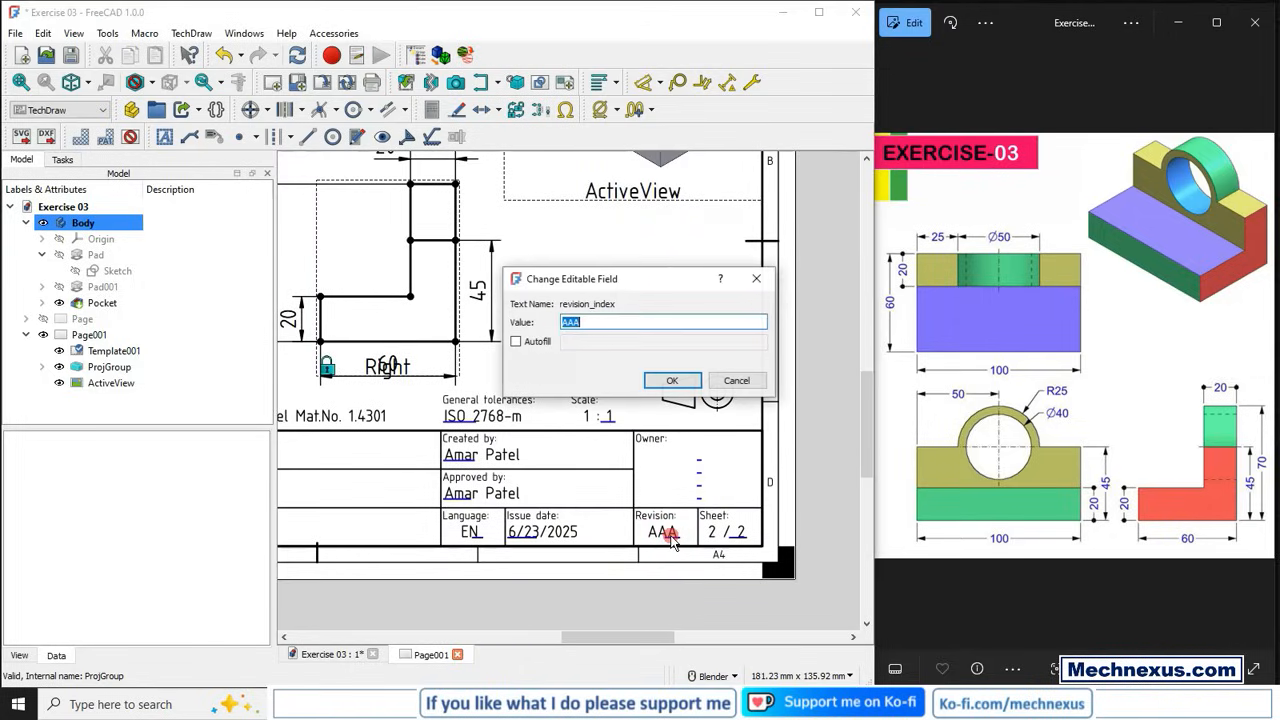
{"action": "left_click", "coordinate": [668, 382]}
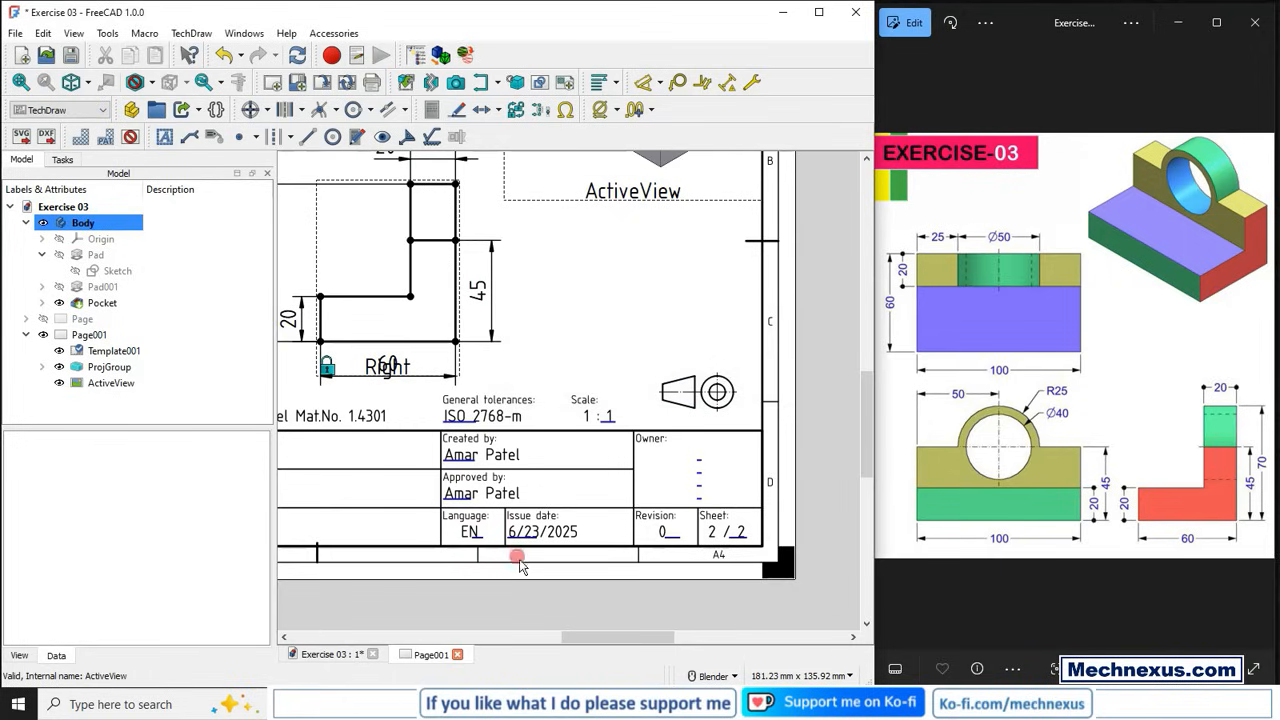
- Delete the unused hidden Page from the model tree and reopen the Page001 drawing
{"action": "left_click", "coordinate": [82, 322]}
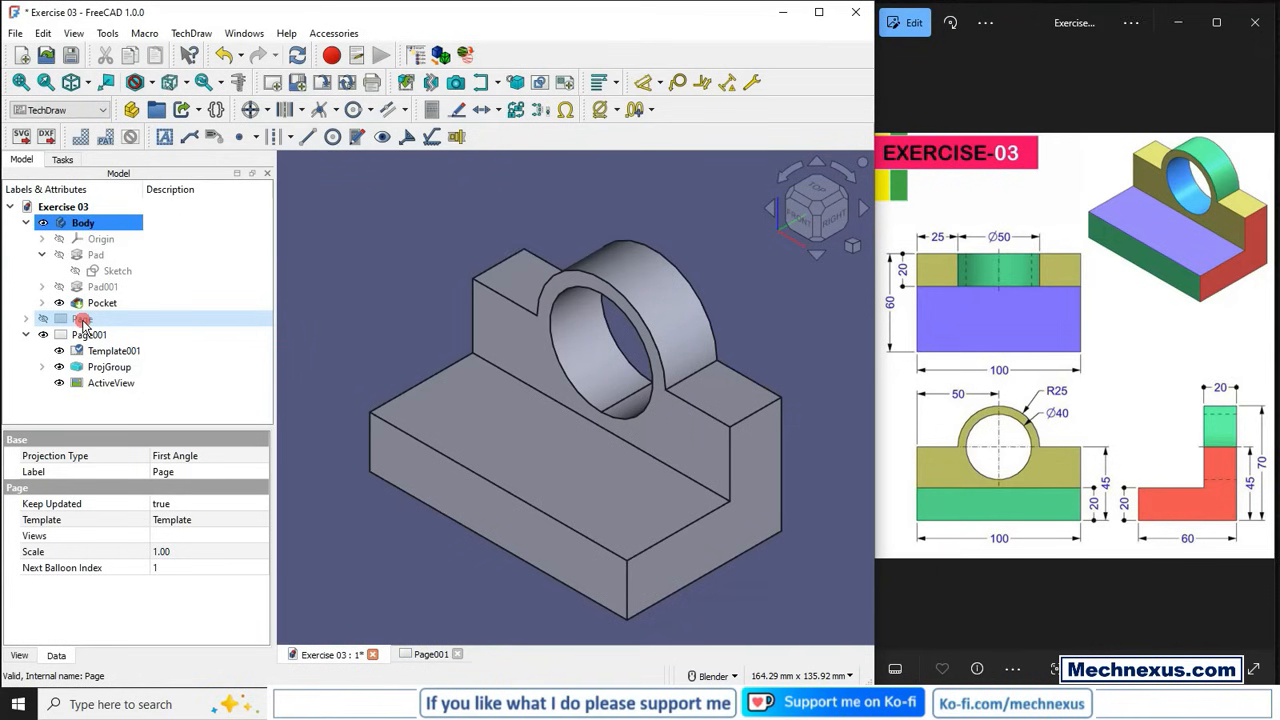
{"action": "right_click", "coordinate": [82, 322]}
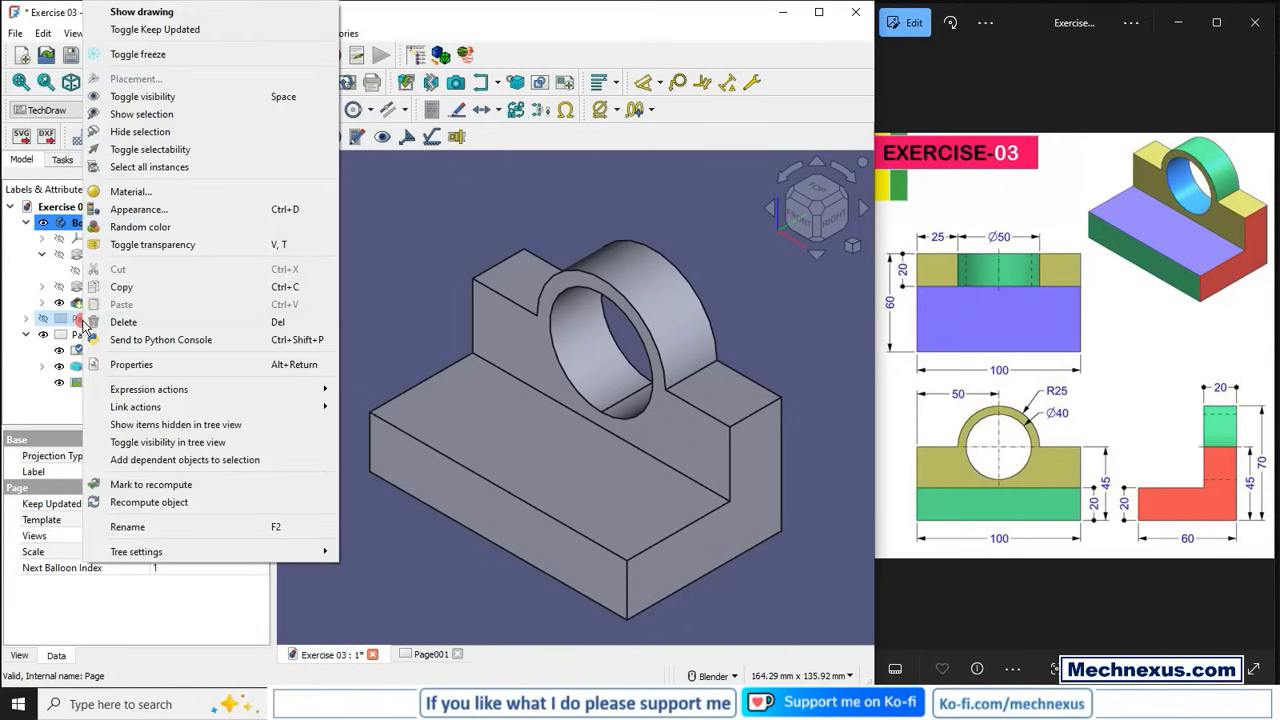
{"action": "left_click", "coordinate": [130, 321]}
{"action": "double_click", "coordinate": [88, 319]}
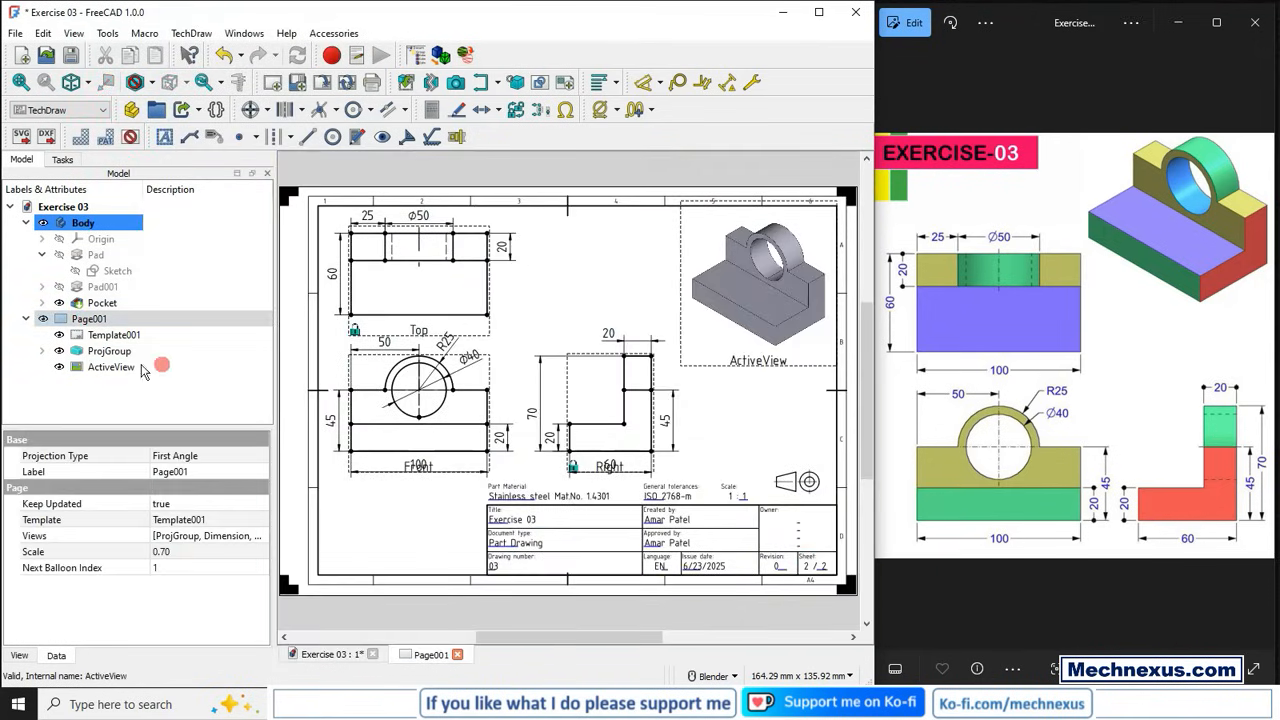
- Insert the Mechnexus logo bitmap channels4_profile (1) from the 200 Drawings > Exercise 01 folder into the drawing page
{"action": "scroll", "coordinate": [828, 570], "scroll_direction": "up", "scroll_amount": 3}
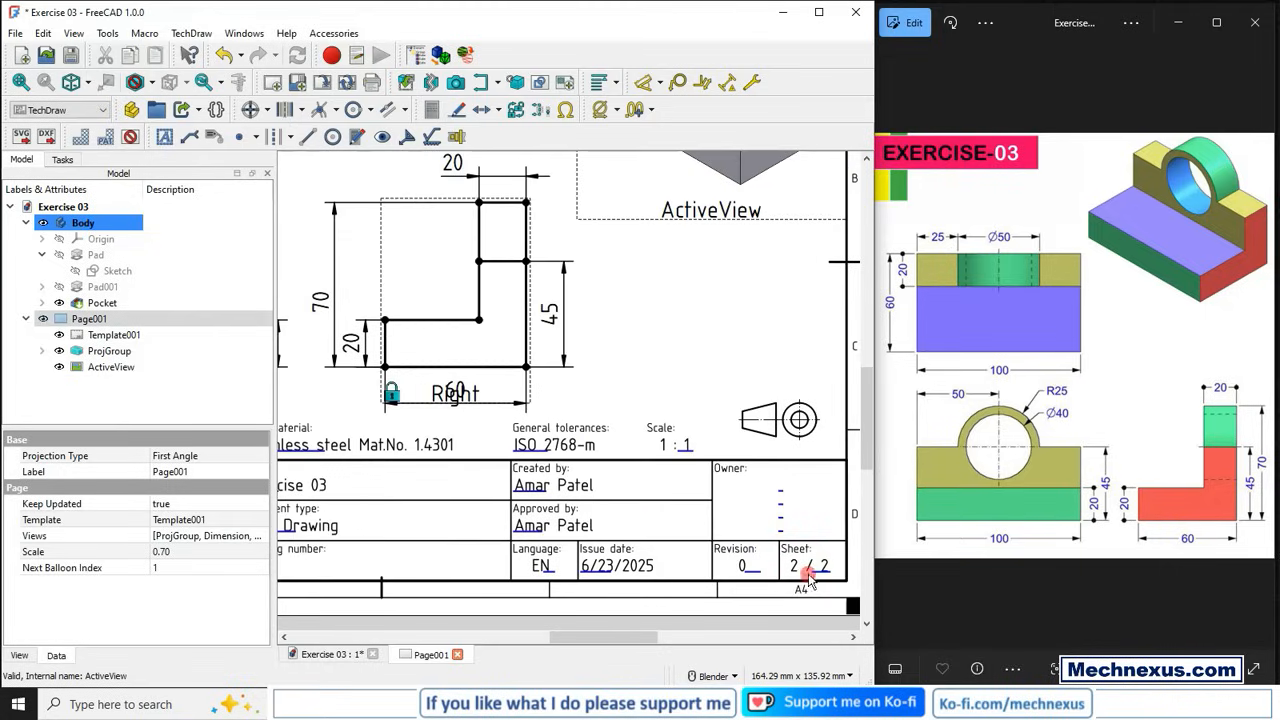
{"action": "left_click", "coordinate": [760, 528]}
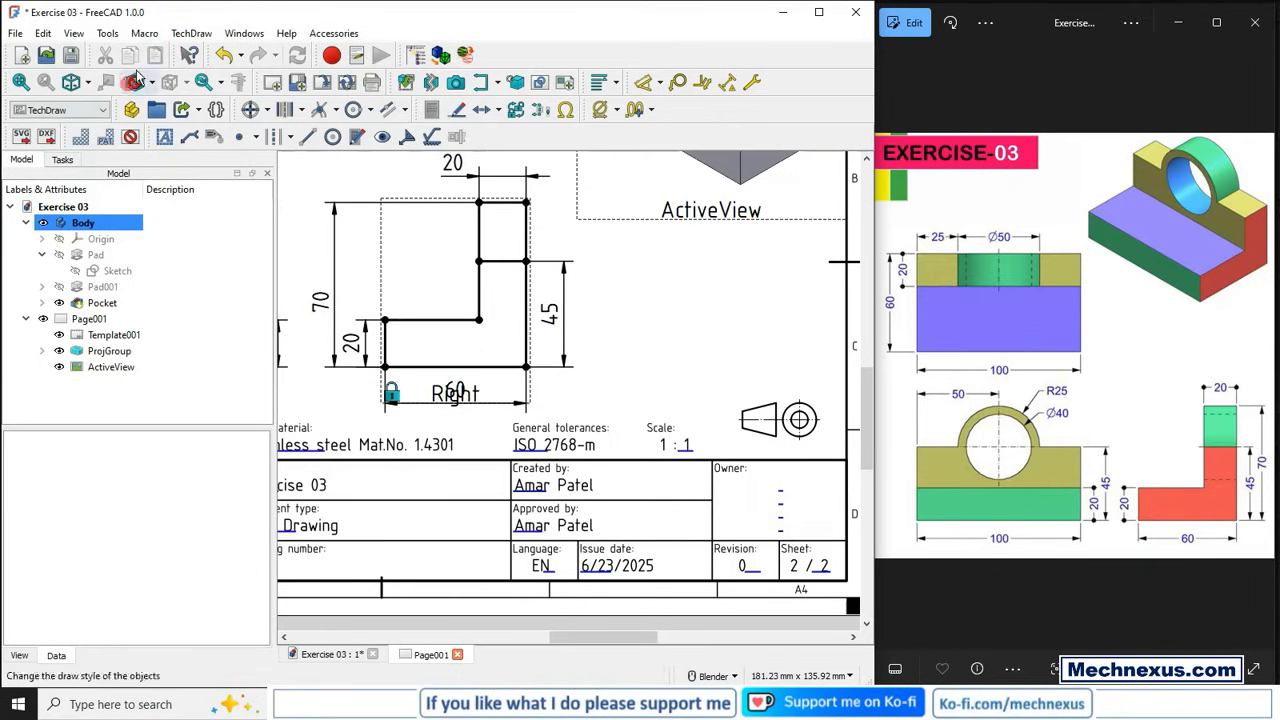
{"action": "left_click", "coordinate": [177, 34]}
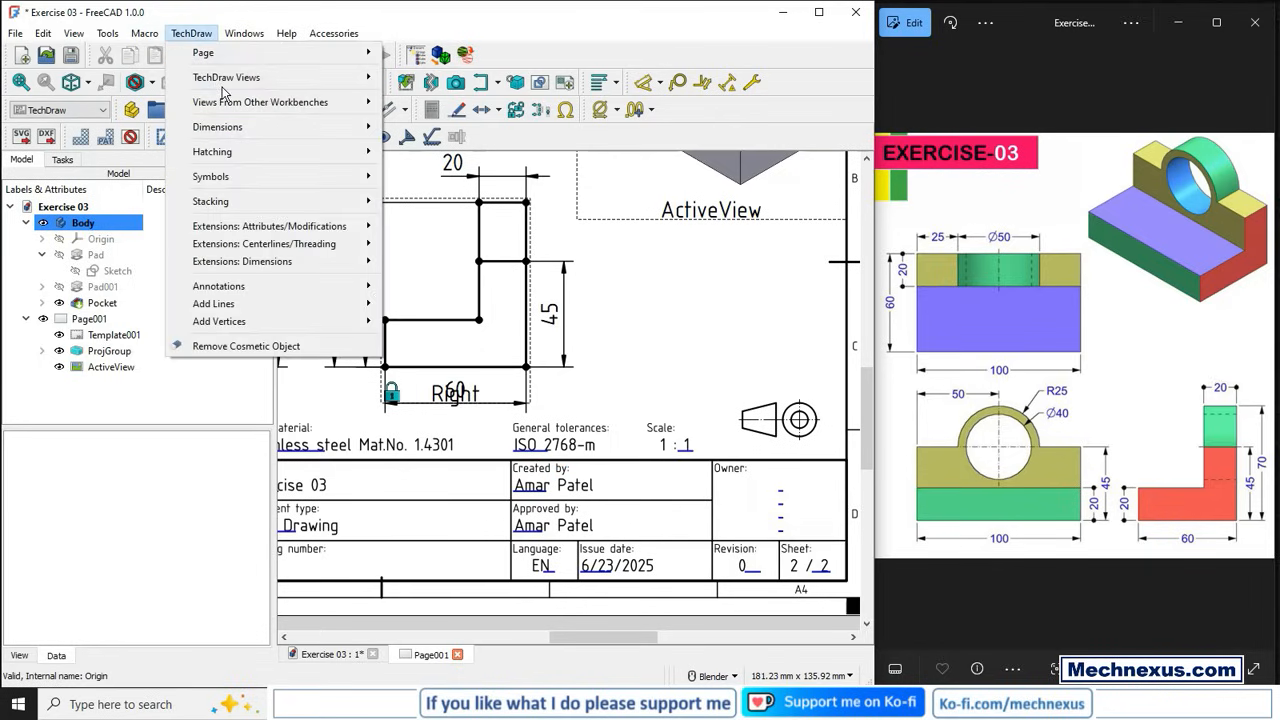
{"action": "mouse_move", "coordinate": [225, 83]}
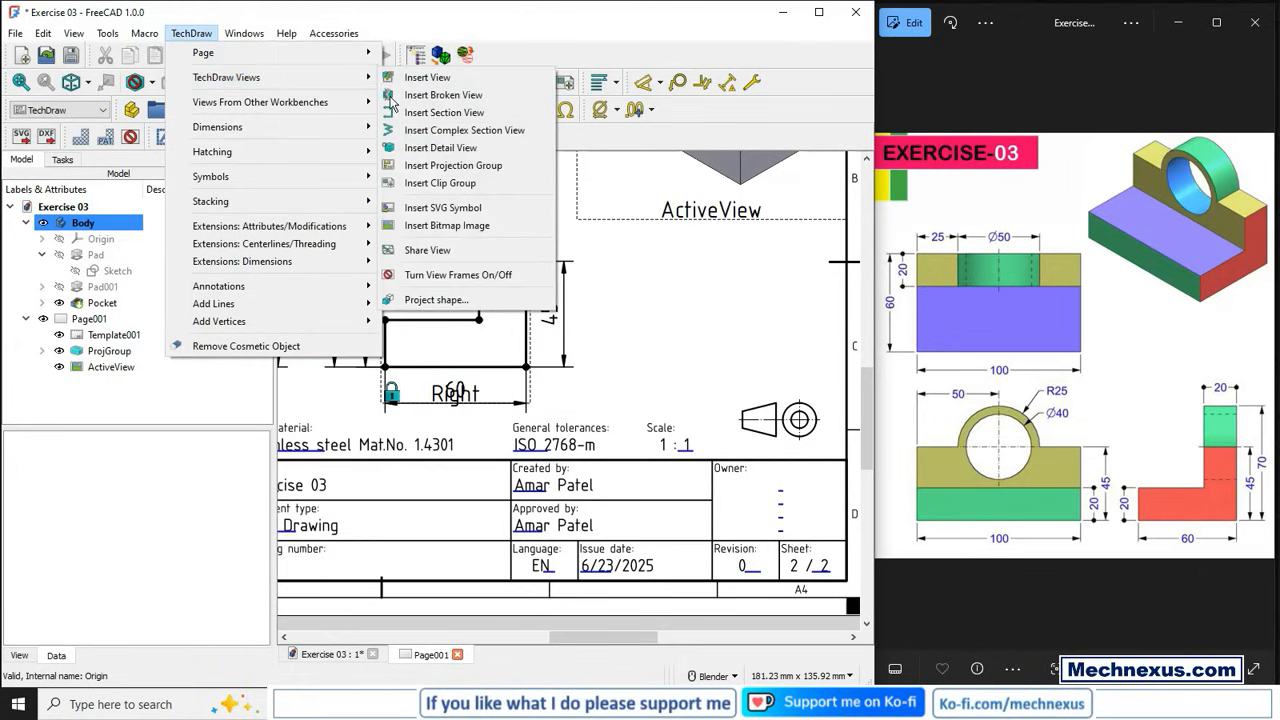
{"action": "left_click", "coordinate": [437, 226]}
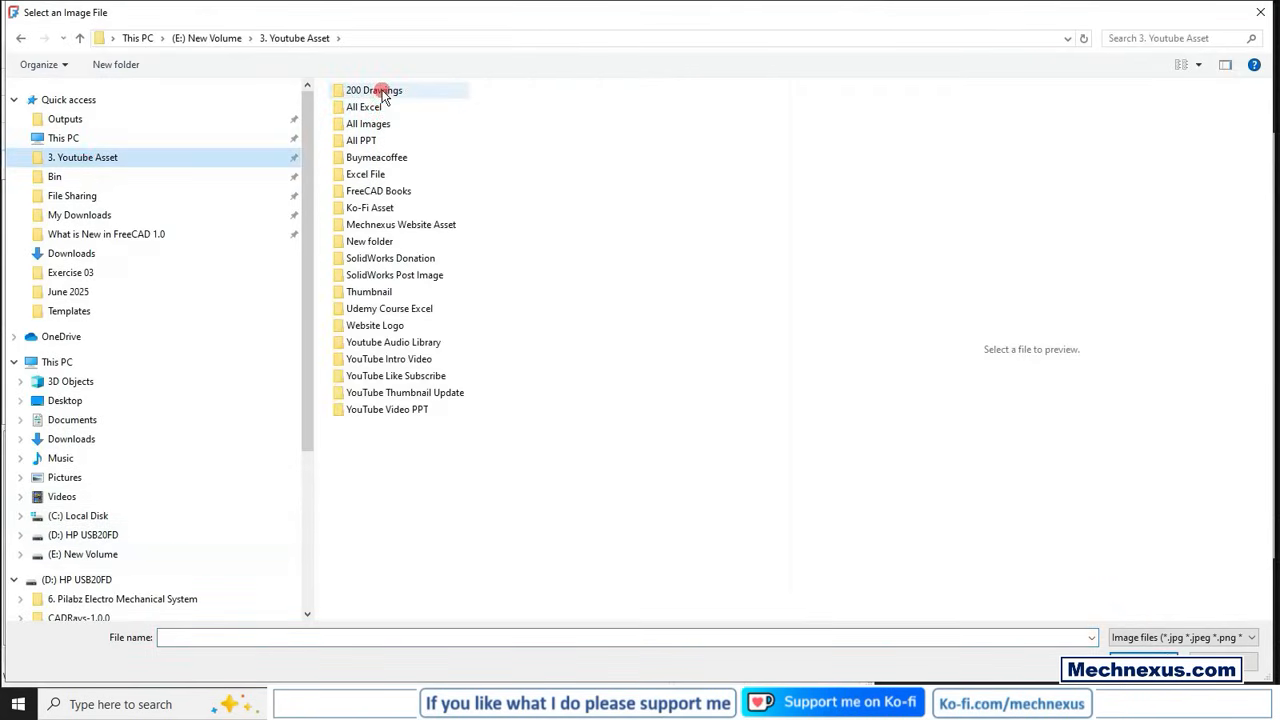
{"action": "double_click", "coordinate": [368, 100]}
{"action": "double_click", "coordinate": [368, 128]}
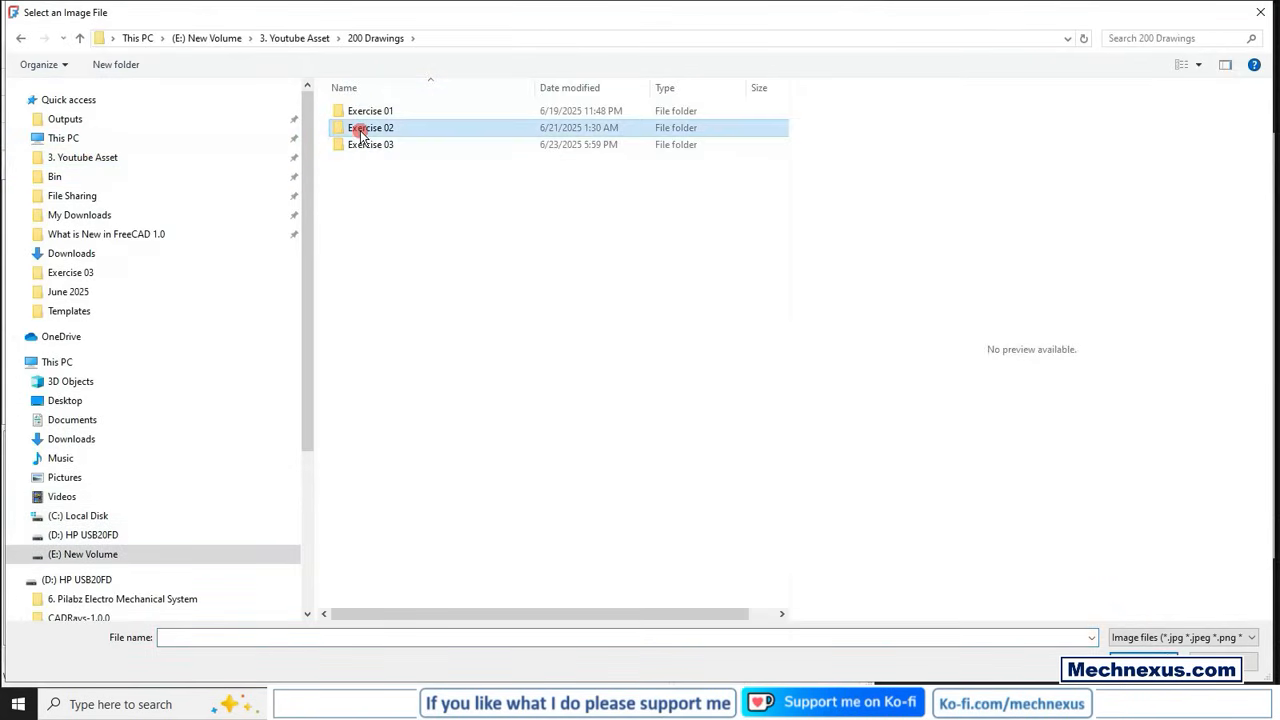
{"action": "double_click", "coordinate": [370, 125]}
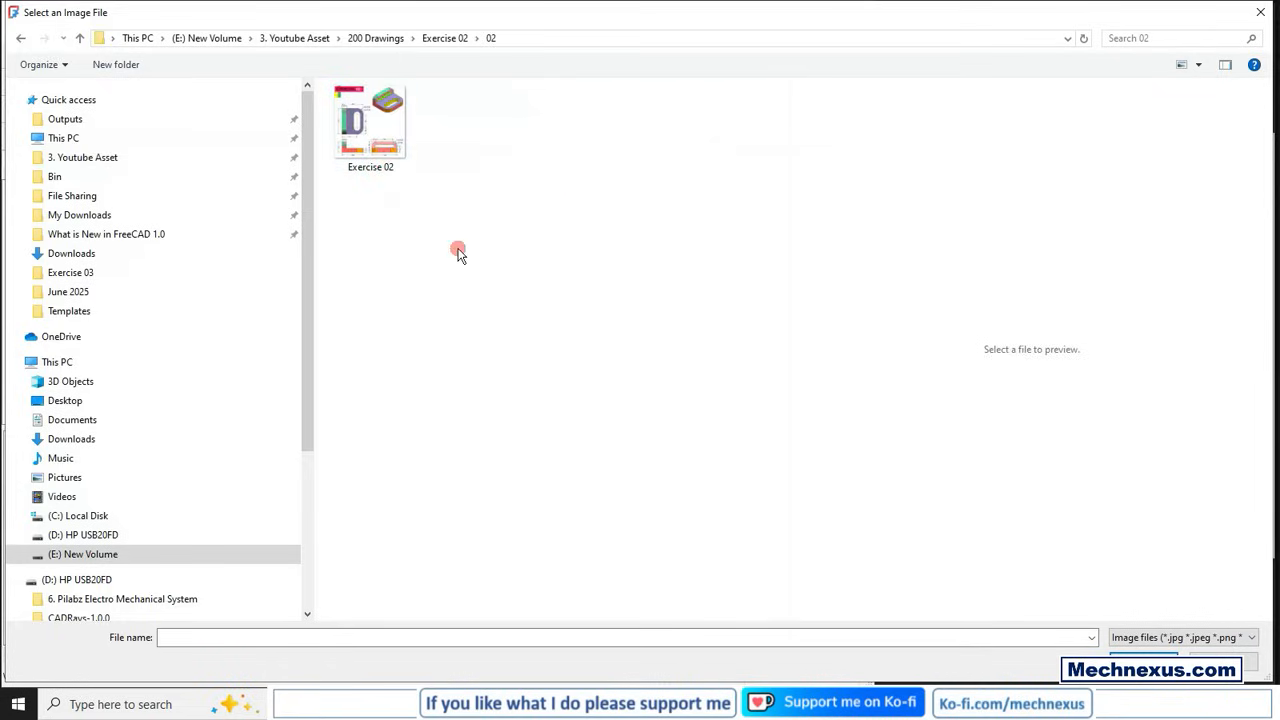
{"action": "left_click", "coordinate": [376, 38]}
{"action": "double_click", "coordinate": [390, 112]}
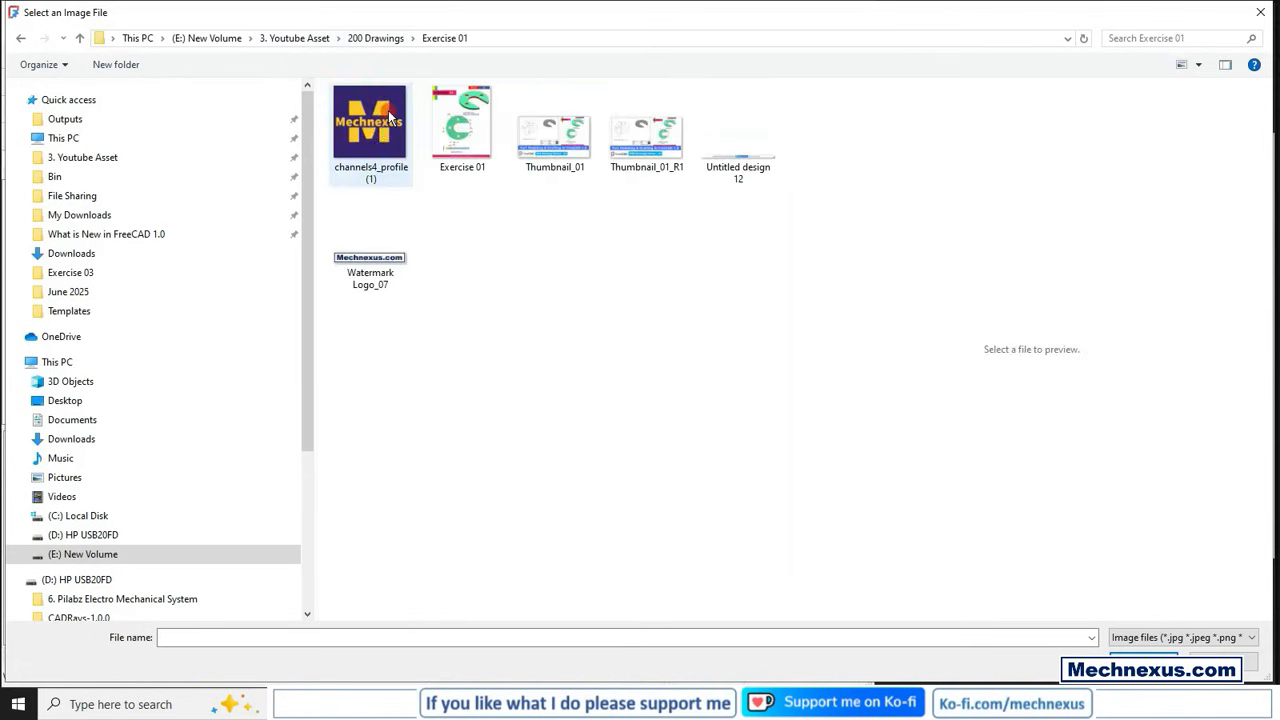
{"action": "left_click", "coordinate": [385, 118]}
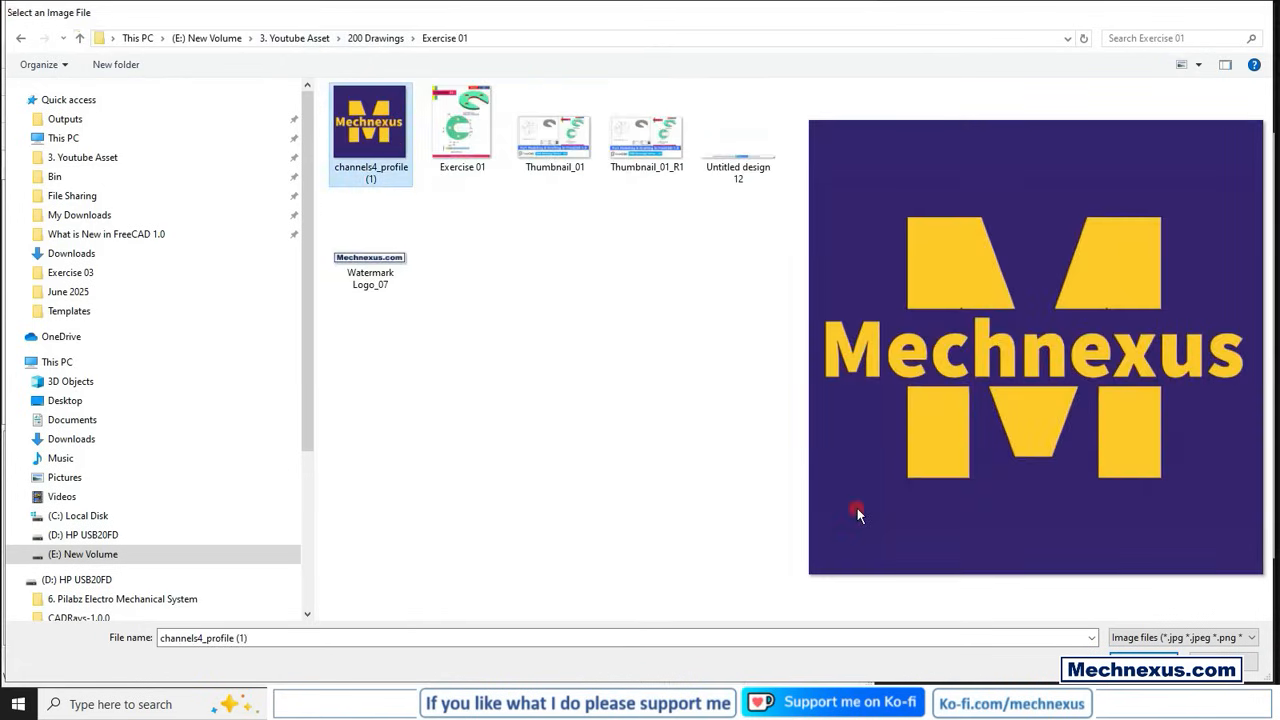
{"action": "key", "text": "Return"}
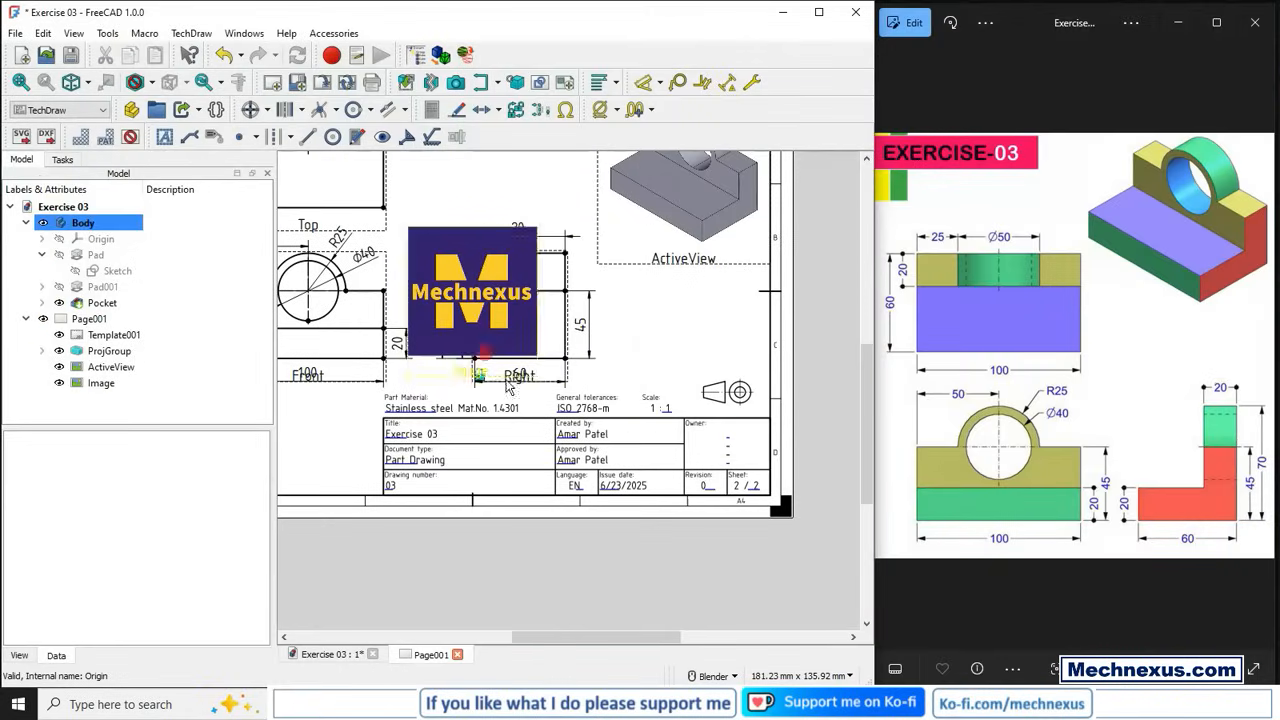
- Move the logo image over the title block's Owner area and set its scale to 0.5
{"action": "left_click_drag", "start_coordinate": [459, 370], "coordinate": [722, 510]}
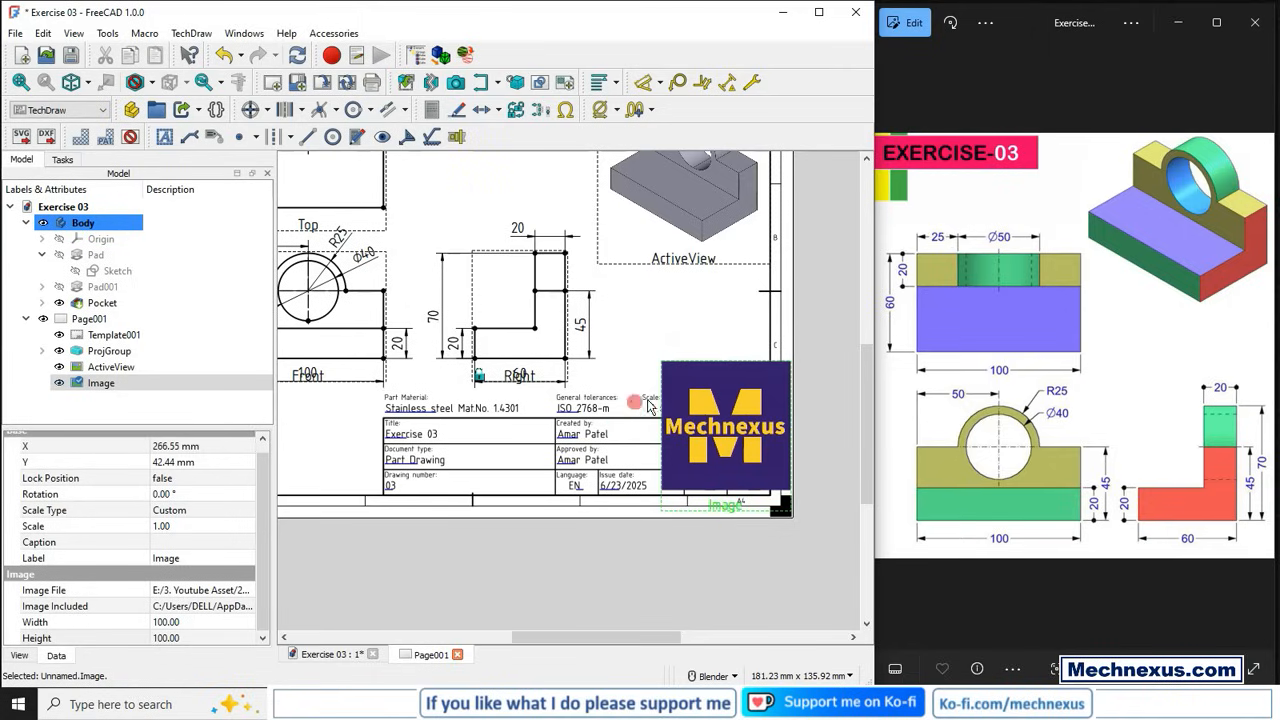
{"action": "left_click", "coordinate": [92, 386]}
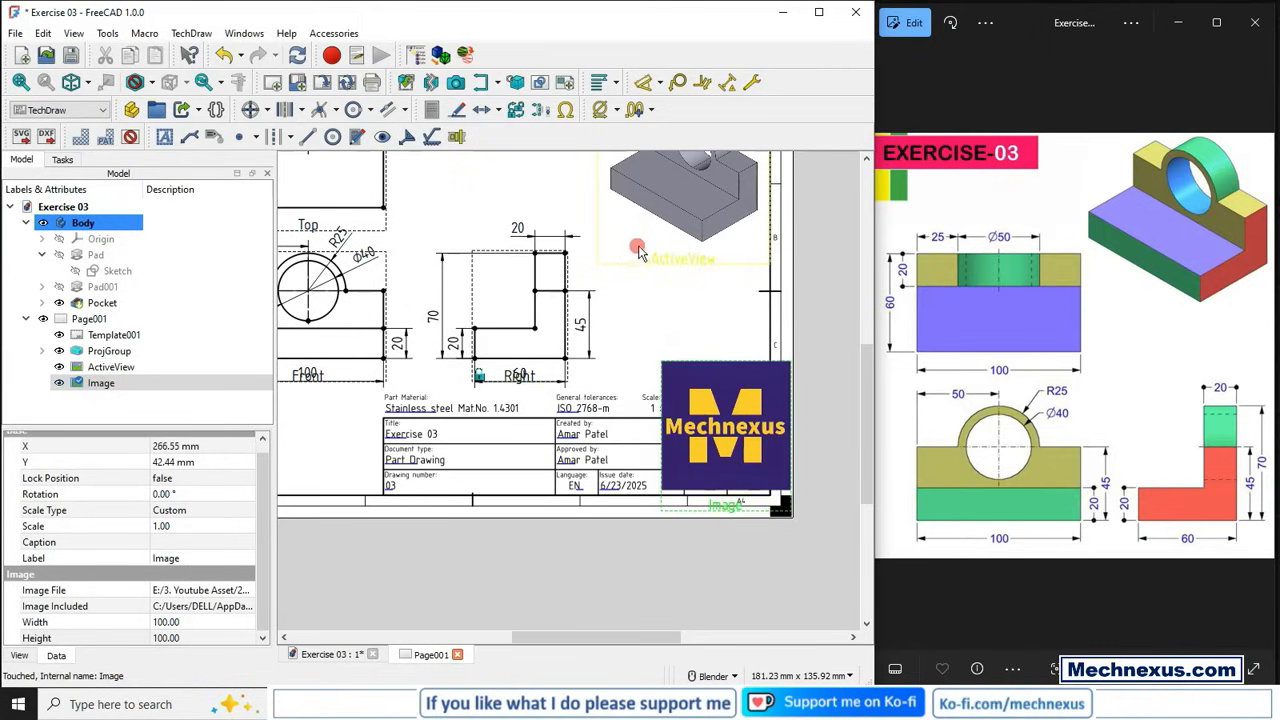
{"action": "left_click", "coordinate": [100, 387]}
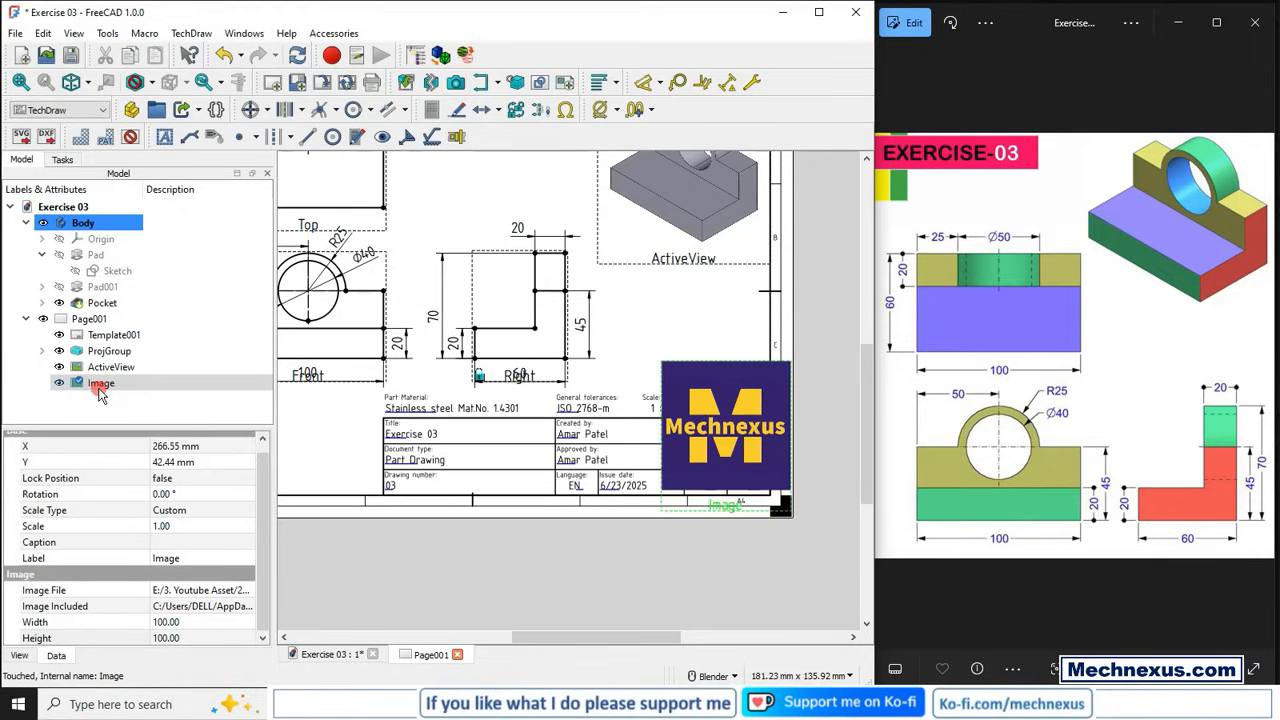
{"action": "left_click", "coordinate": [166, 529]}
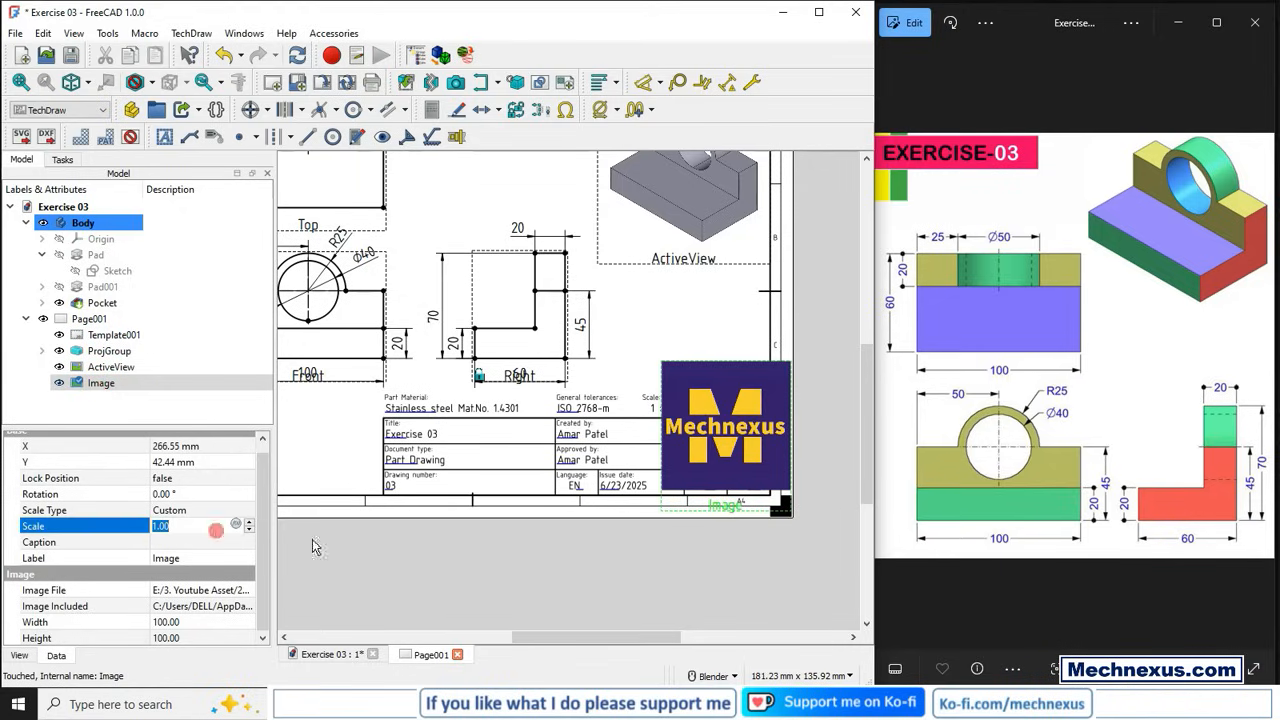
{"action": "left_click", "coordinate": [452, 541]}
{"action": "type", "text": "0.5"}
{"action": "key", "text": "Return"}
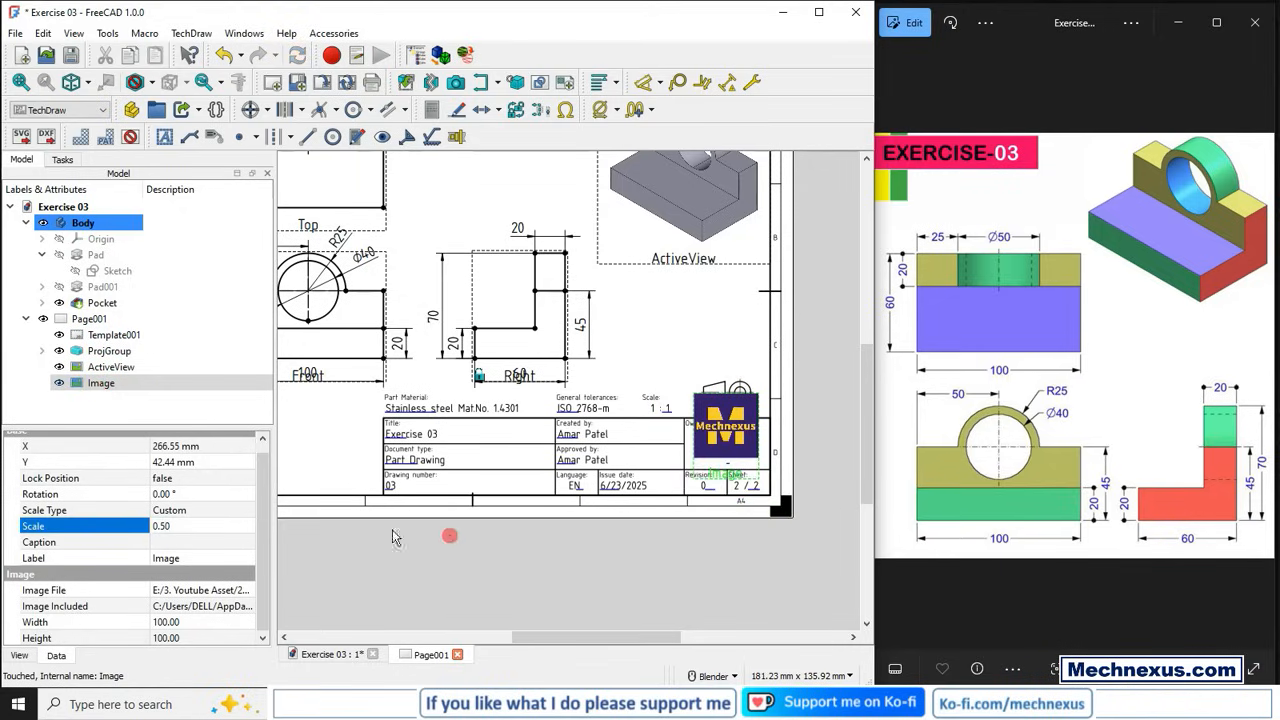
- Reduce the logo image's scale to 0.4 and position it inside the title block's Owner cell
{"action": "left_click", "coordinate": [214, 526]}
{"action": "type", "text": "0."}
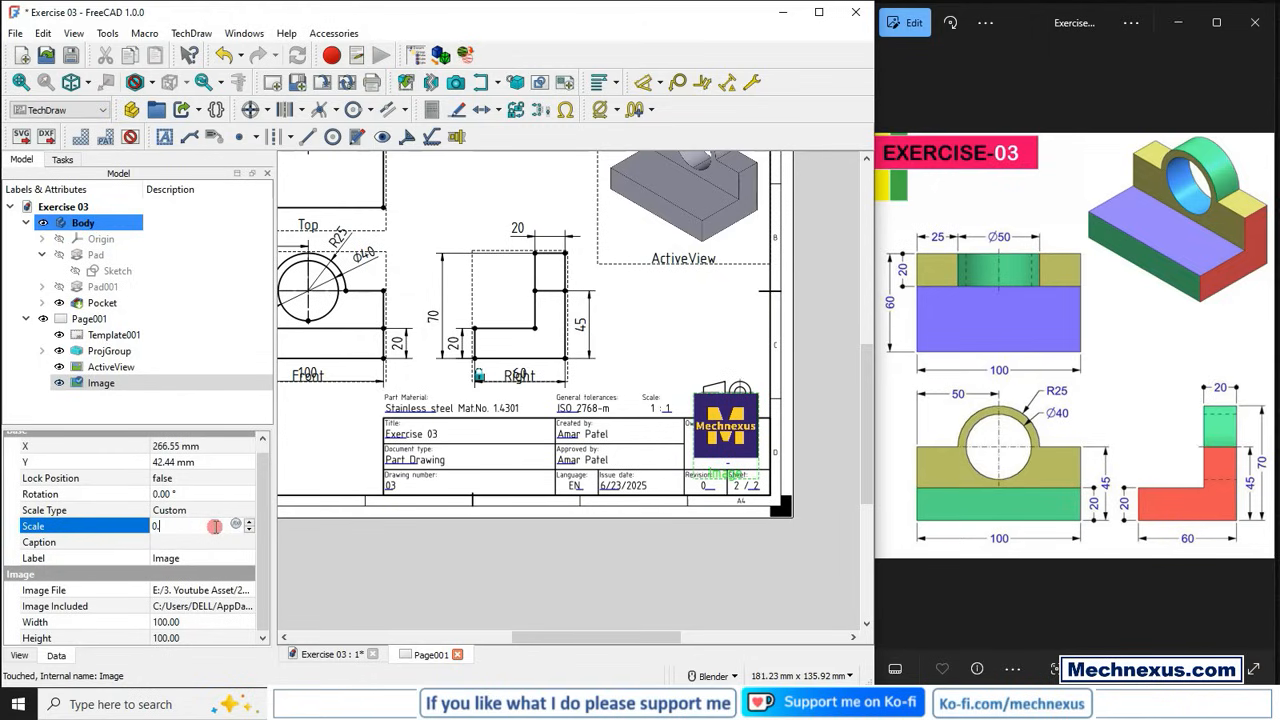
{"action": "type", "text": "4"}
{"action": "key", "text": "Return"}
{"action": "left_click", "coordinate": [646, 448]}
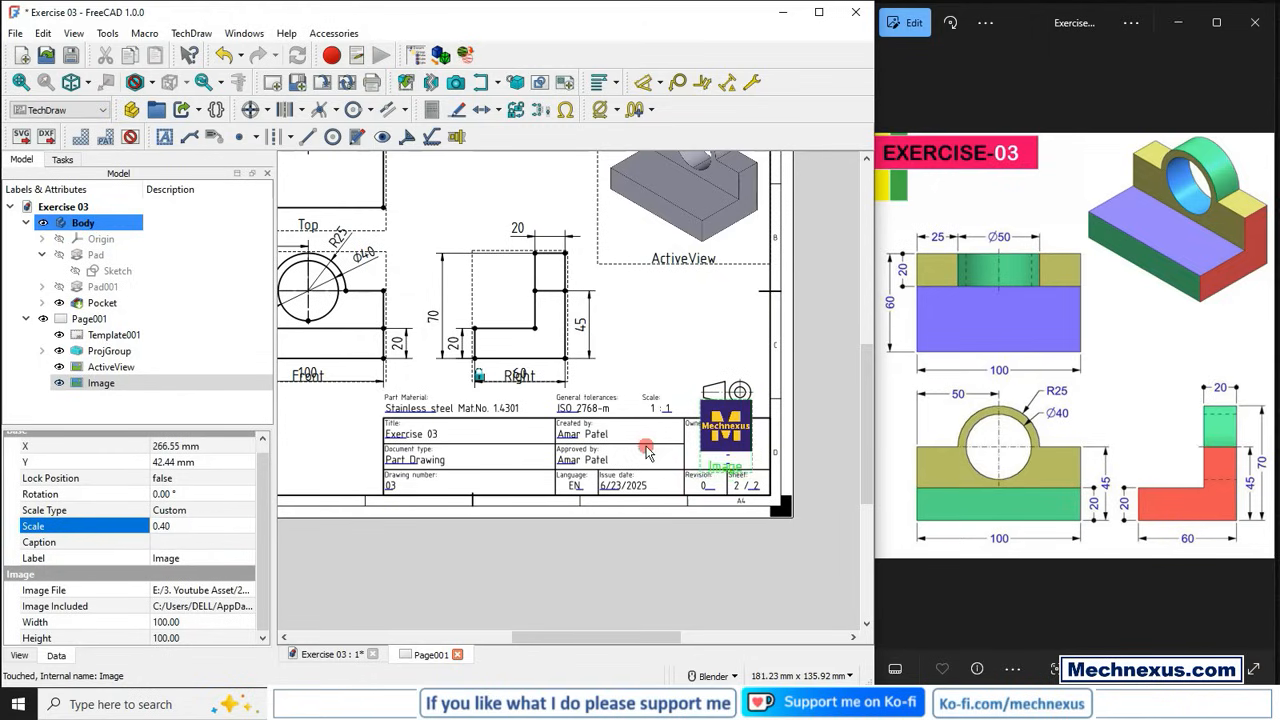
{"action": "scroll", "coordinate": [646, 448], "scroll_direction": "up", "scroll_amount": 2}
{"action": "scroll", "coordinate": [750, 470], "scroll_direction": "up", "scroll_amount": 2}
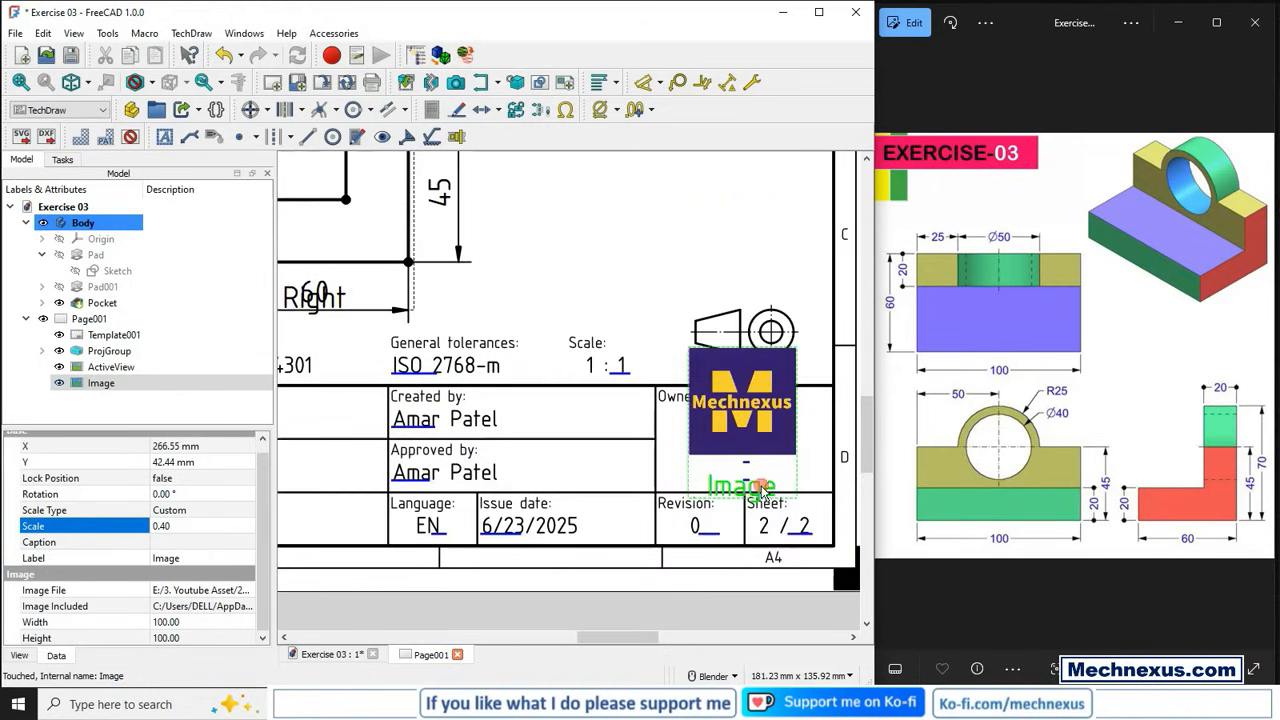
{"action": "left_click_drag", "start_coordinate": [762, 488], "coordinate": [784, 529]}
{"action": "left_click", "coordinate": [715, 587]}
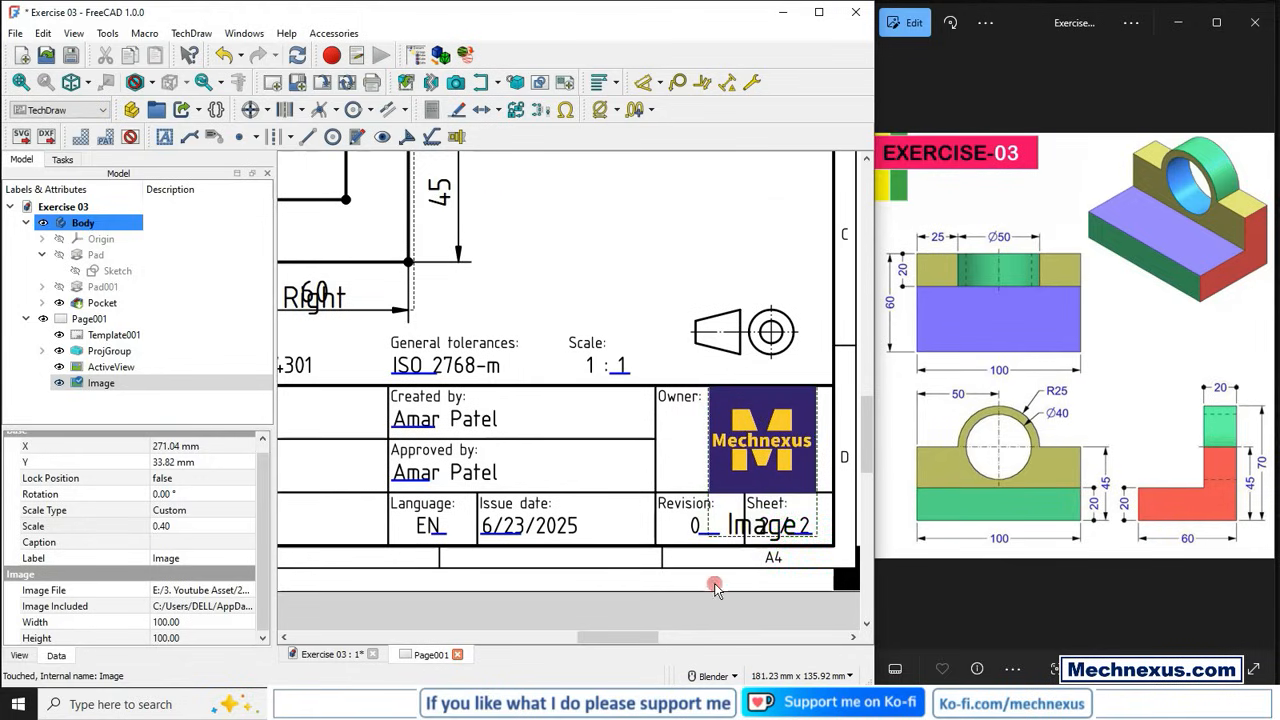
- Turn off the view frames on the drawing page and centre the whole sheet in view
{"action": "scroll", "coordinate": [715, 587], "scroll_direction": "down", "scroll_amount": 5}
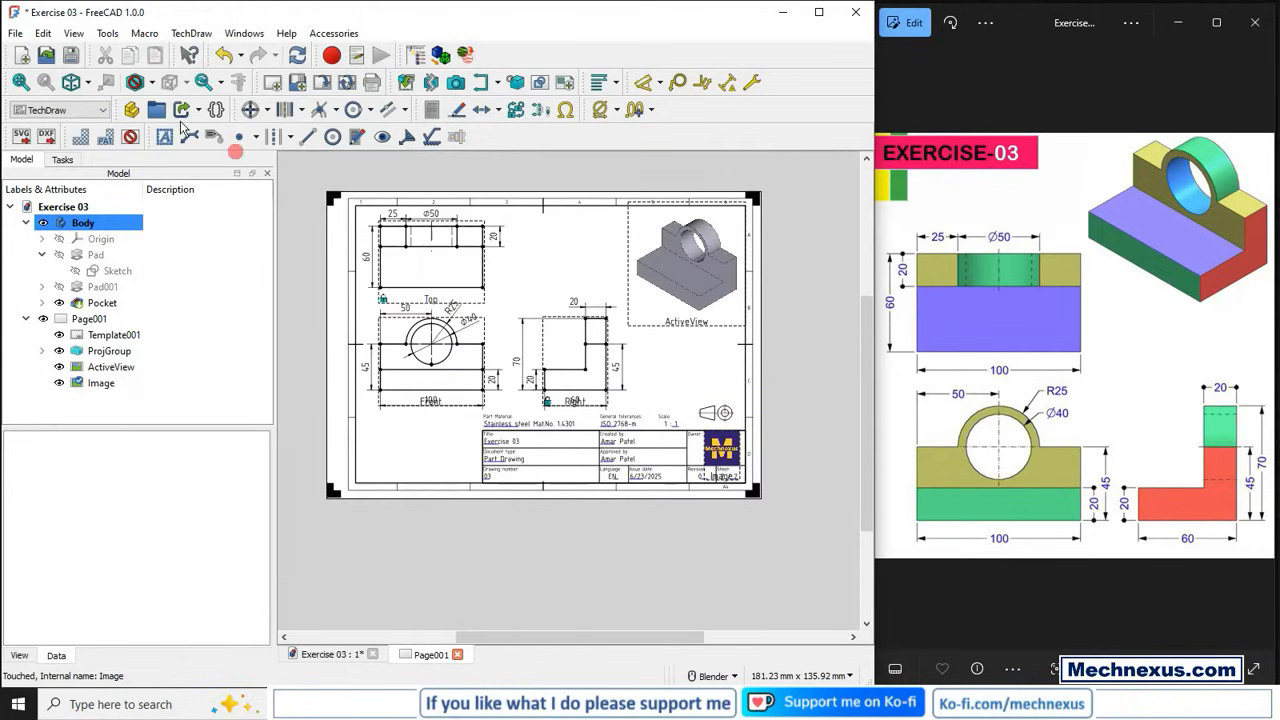
{"action": "left_click", "coordinate": [131, 137]}
{"action": "scroll", "coordinate": [589, 227], "scroll_direction": "up", "scroll_amount": 1}
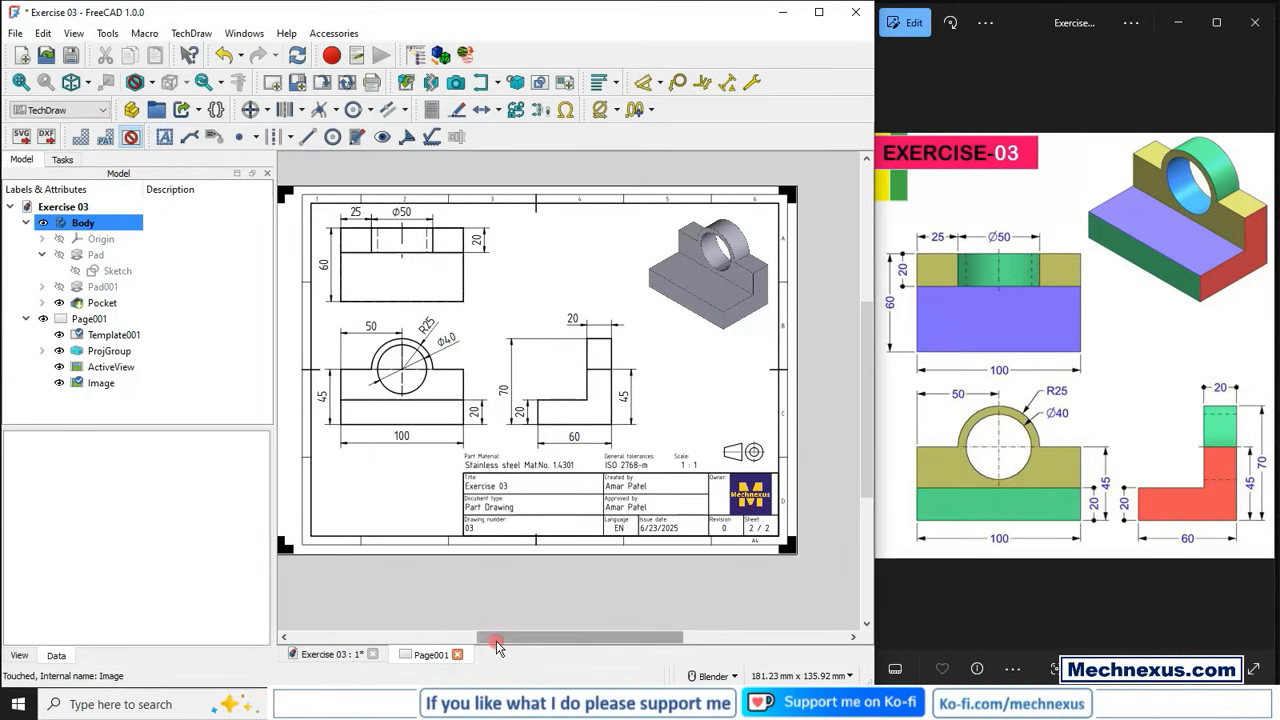
{"action": "left_click_drag", "start_coordinate": [495, 641], "coordinate": [473, 641]}
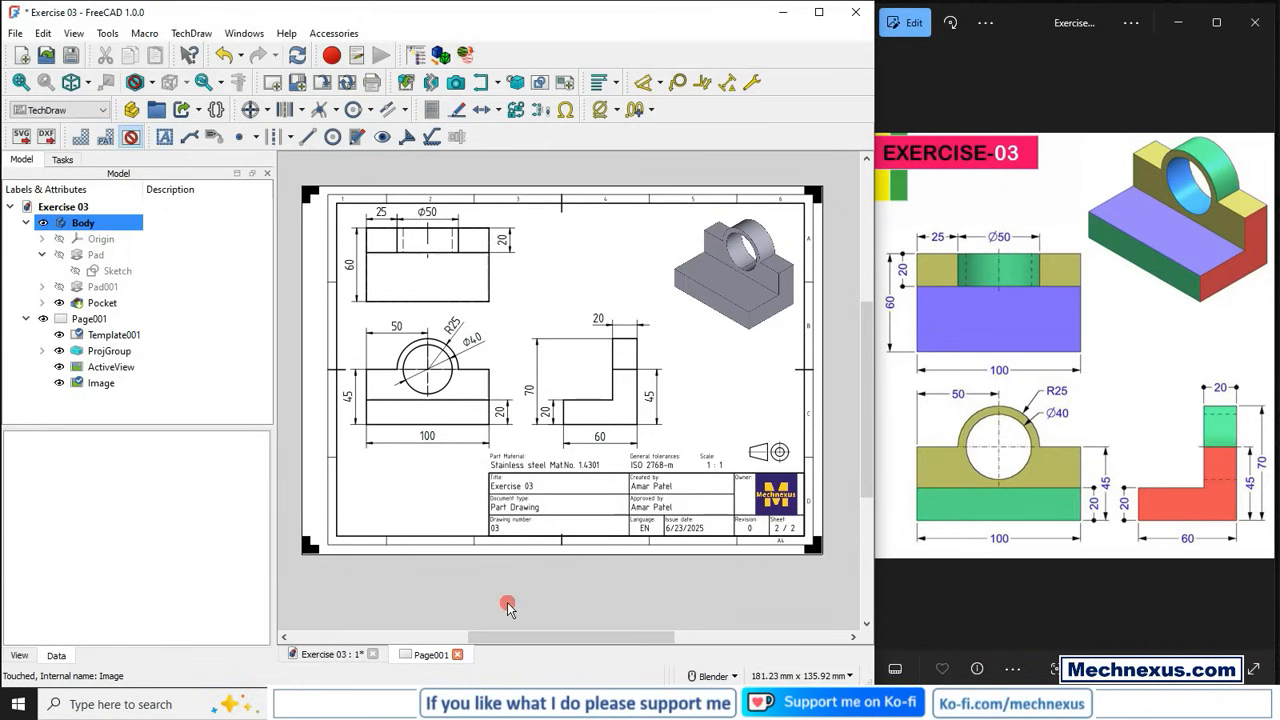
- Export the drawing page as a PDF named 03 in the 200 Drawings > Exercise 03 folder
{"action": "left_click", "coordinate": [15, 34]}
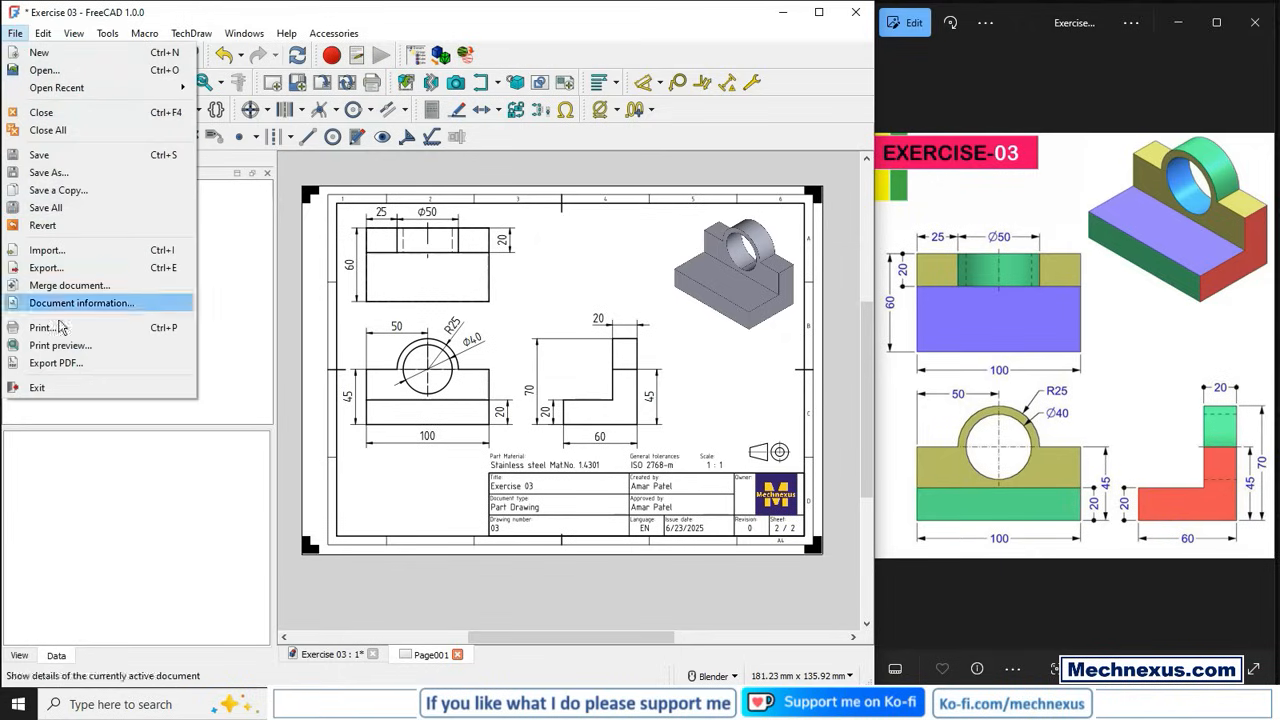
{"action": "left_click", "coordinate": [58, 363]}
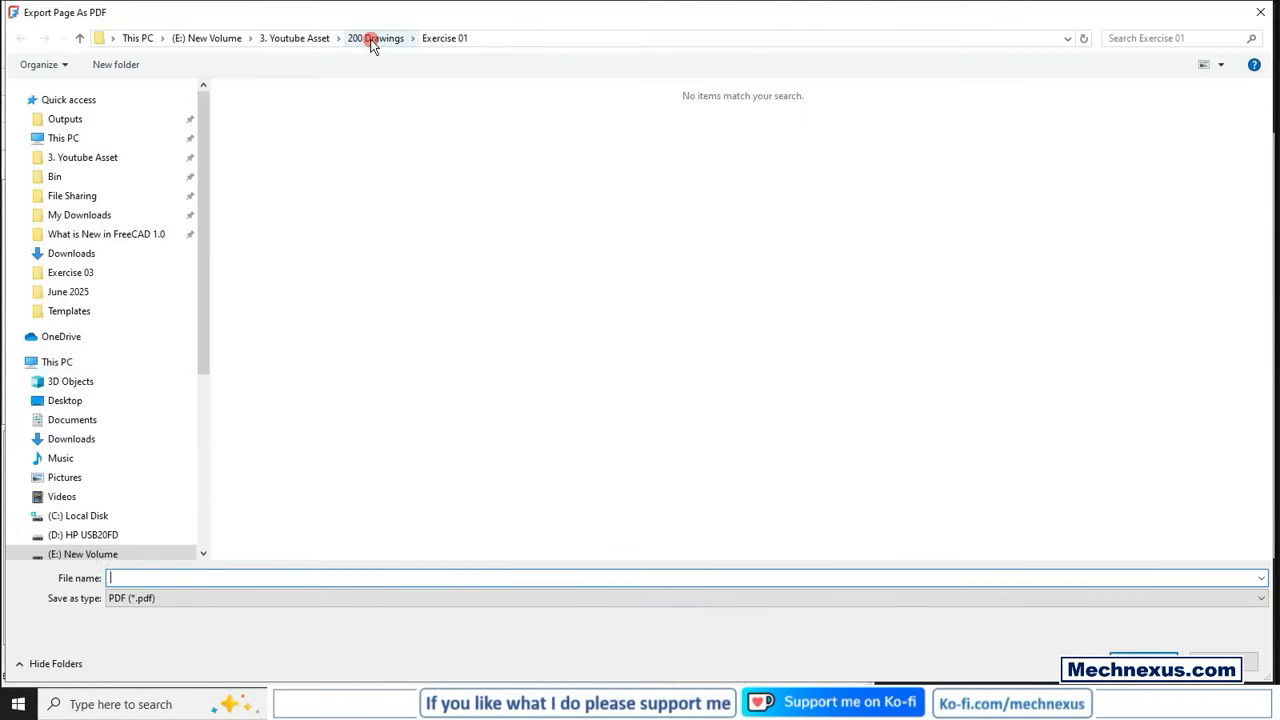
{"action": "left_click", "coordinate": [370, 40]}
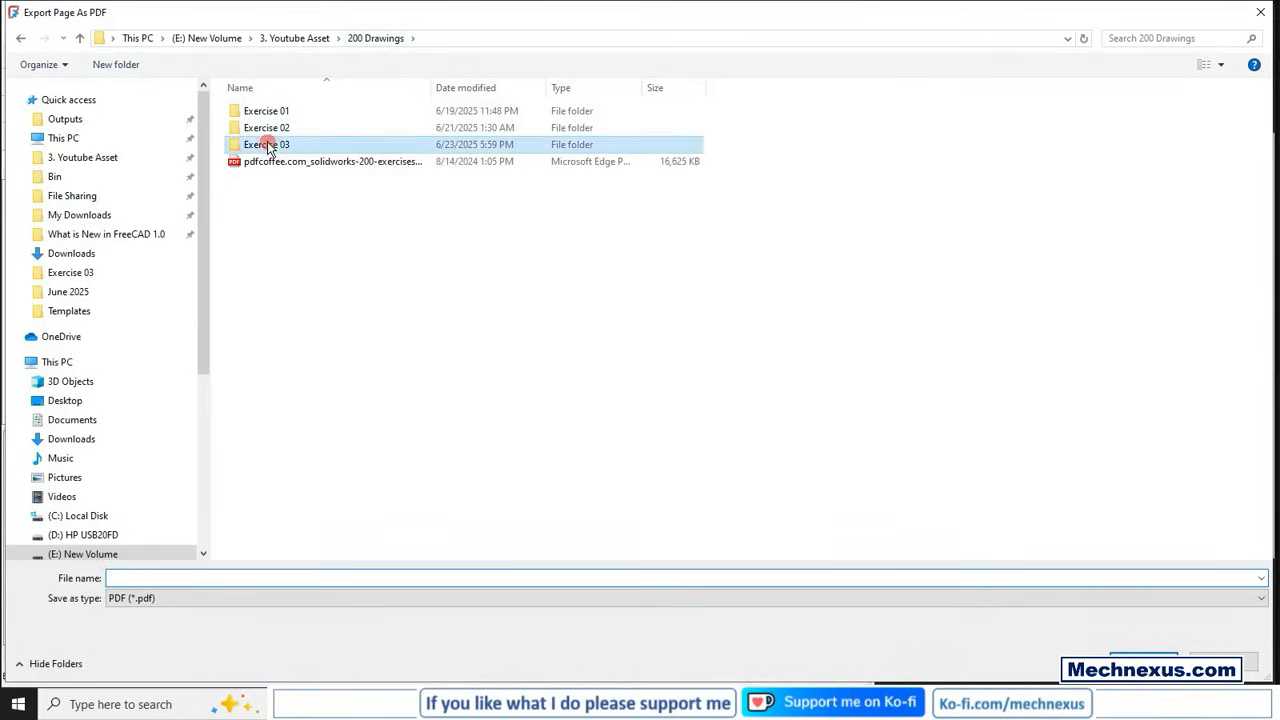
{"action": "double_click", "coordinate": [280, 143]}
{"action": "left_click", "coordinate": [128, 579]}
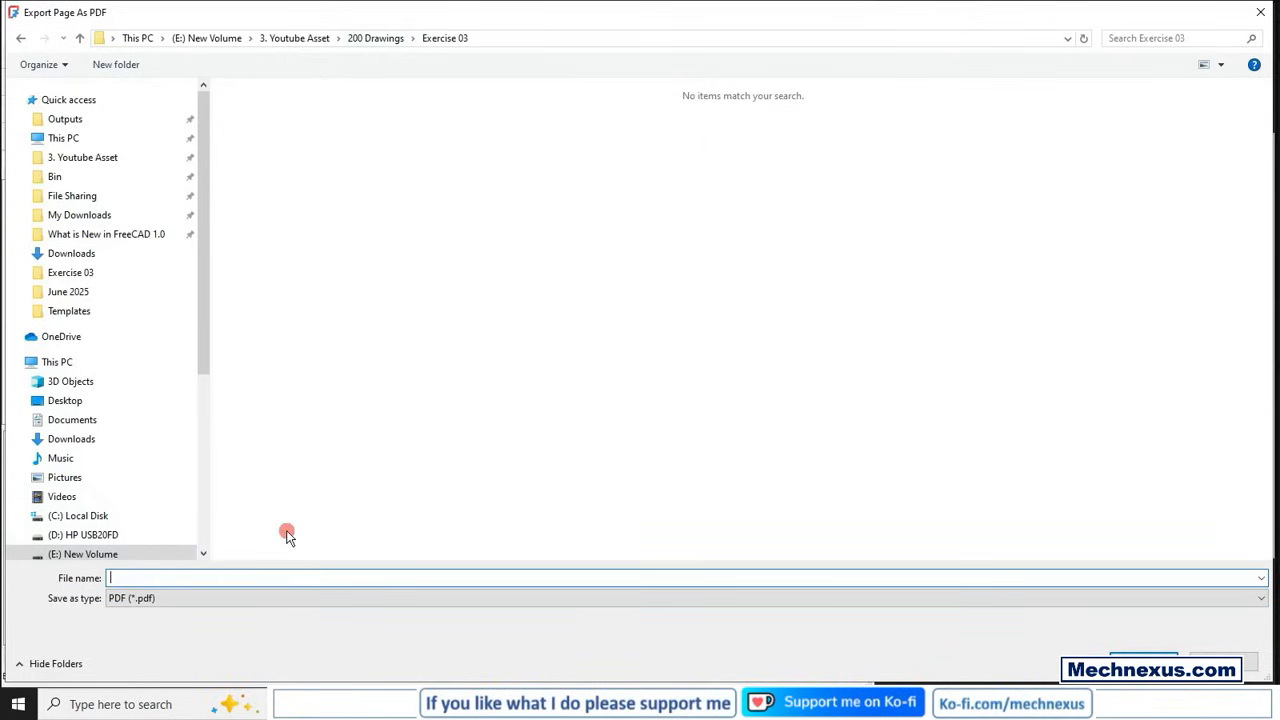
{"action": "type", "text": "03"}
{"action": "key", "text": "Return"}
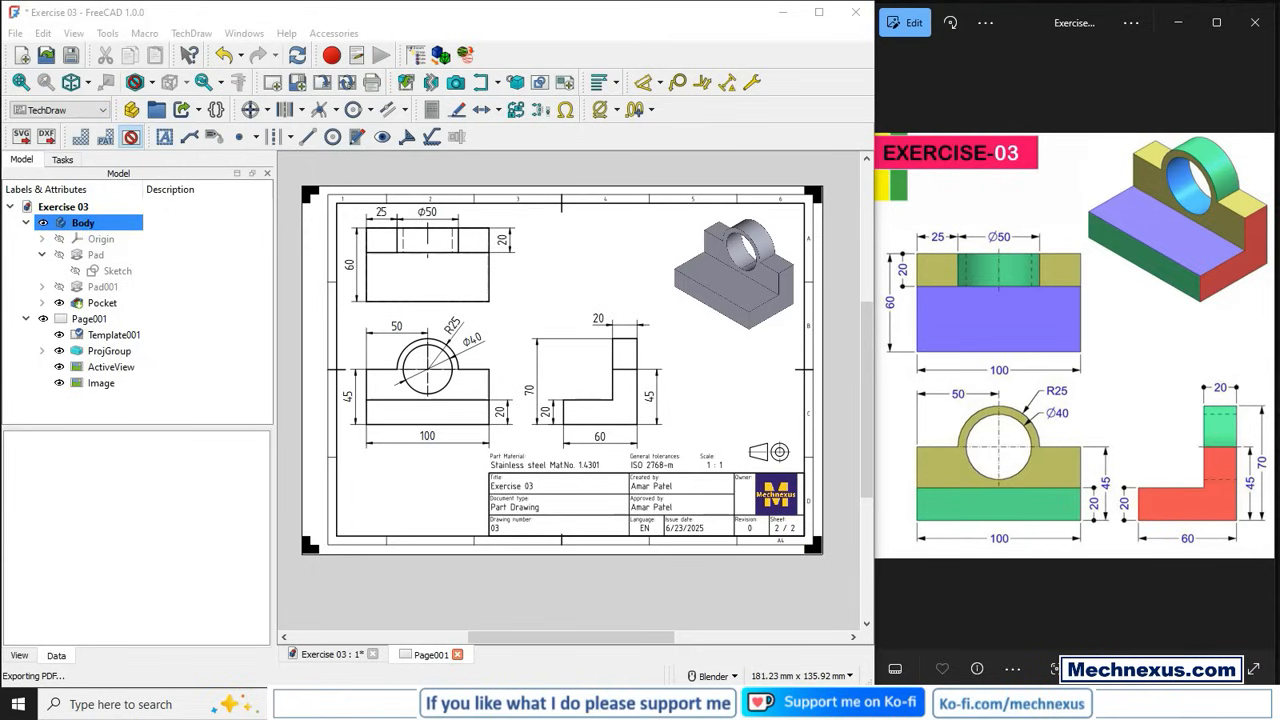
- Open the exported 03.pdf in the browser, examine the full drawing sheet, and return to FreeCAD
{"action": "left_click", "coordinate": [153, 367]}
{"action": "double_click", "coordinate": [491, 143]}
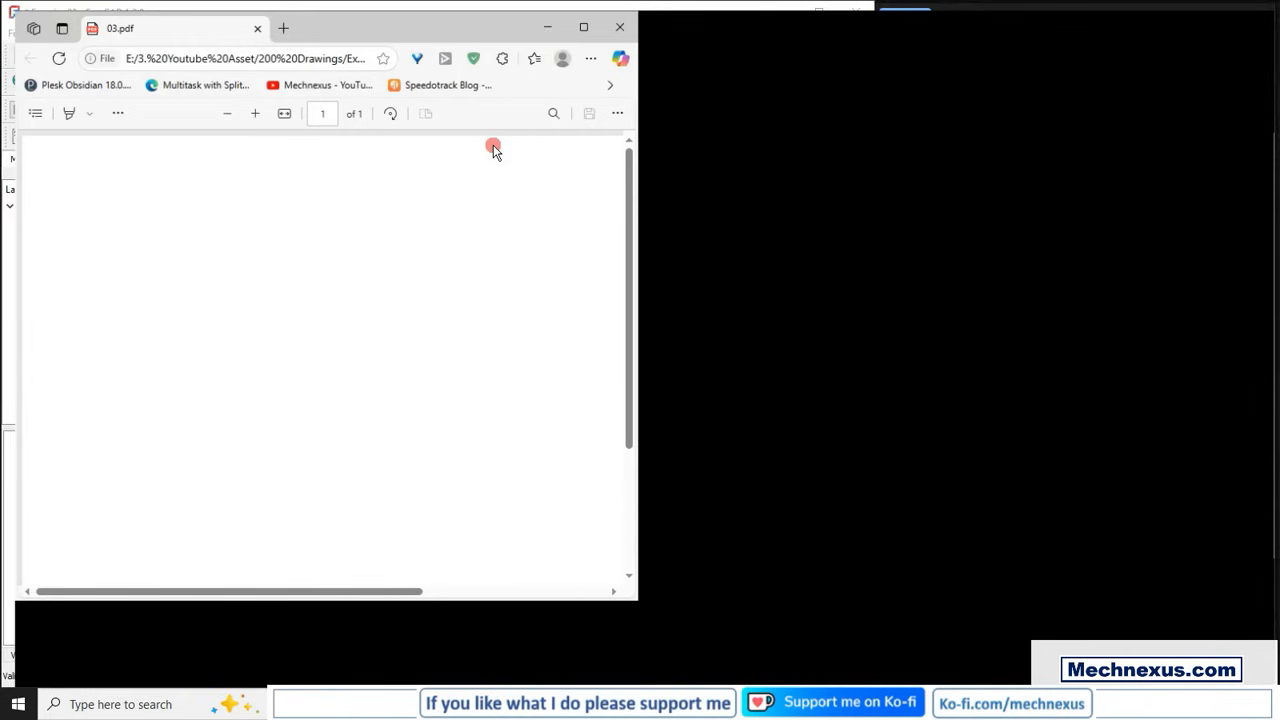
{"action": "scroll", "coordinate": [474, 291], "scroll_direction": "down", "scroll_amount": 2}
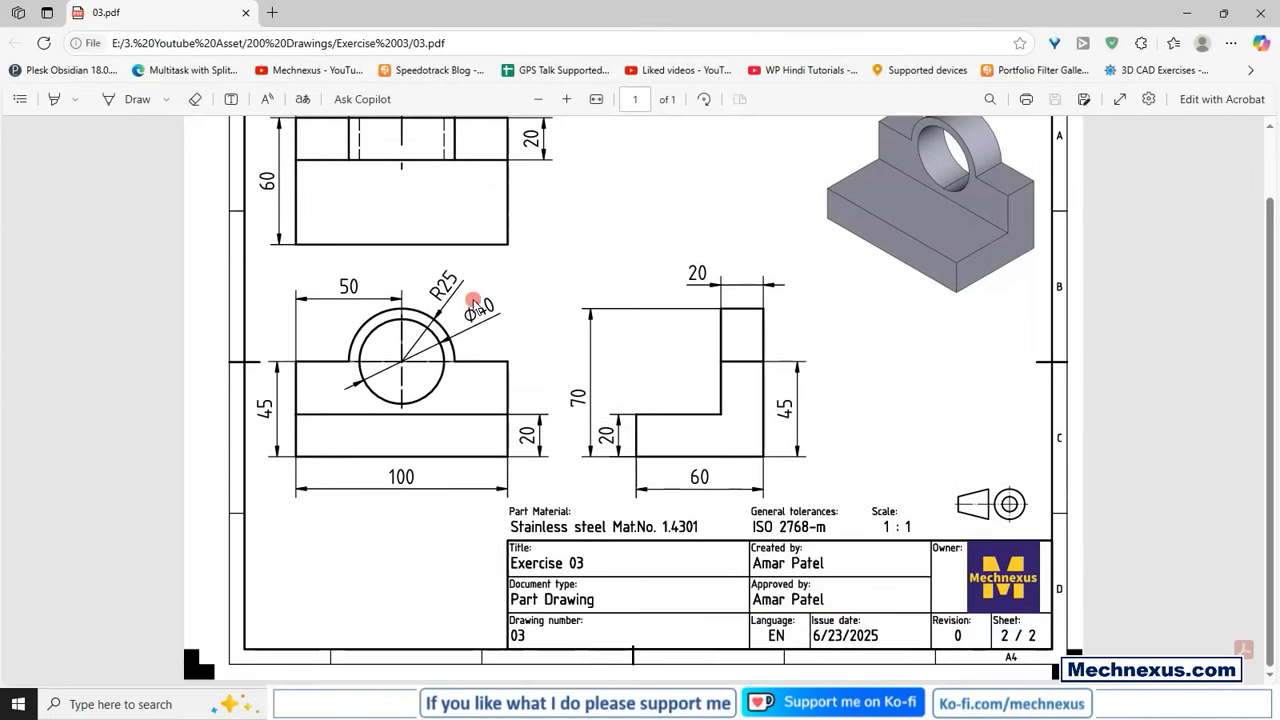
{"action": "scroll", "coordinate": [486, 404], "scroll_direction": "down", "scroll_amount": 3, "text": "ctrl"}
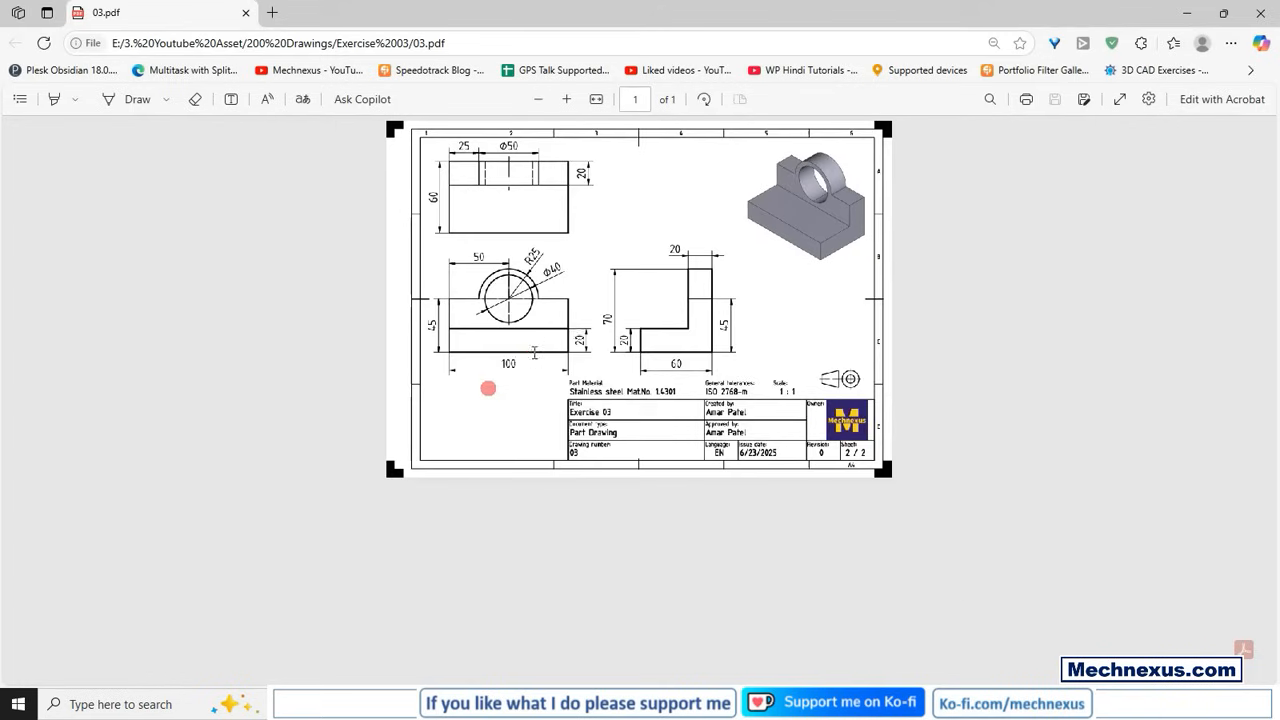
{"action": "scroll", "coordinate": [634, 277], "scroll_direction": "up", "scroll_amount": 2, "text": "ctrl"}
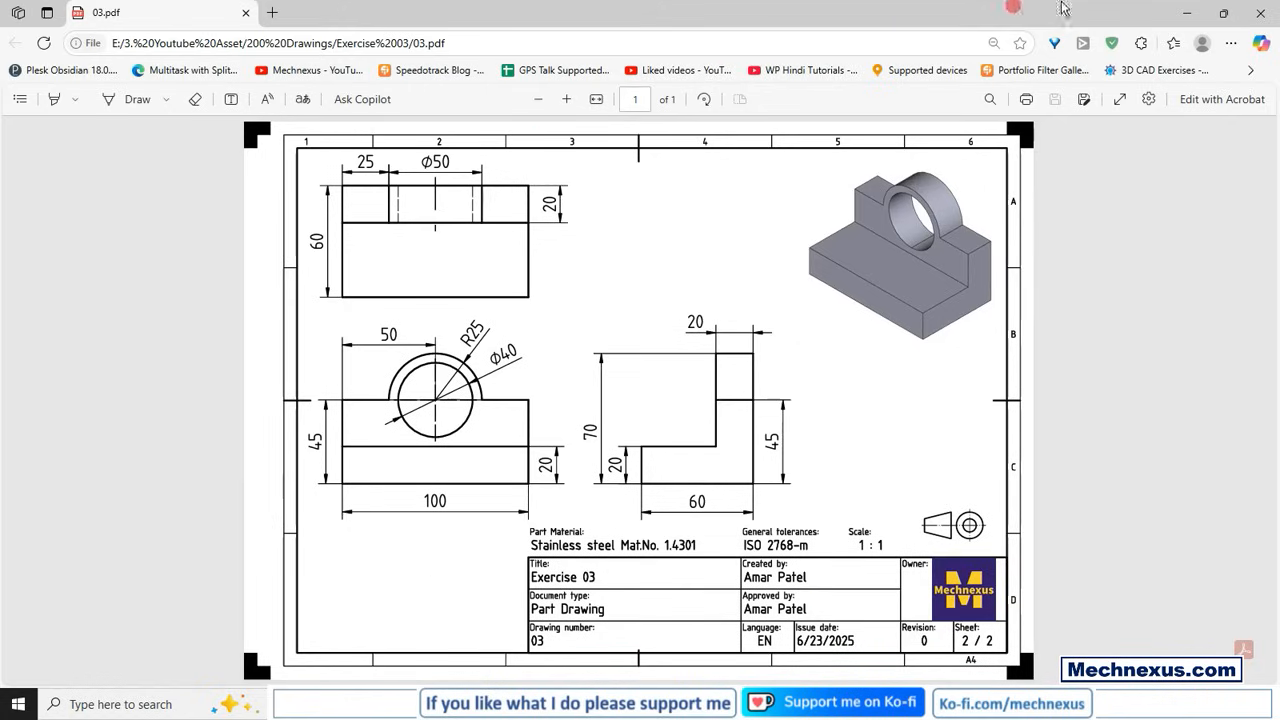
{"action": "left_click", "coordinate": [1184, 20]}
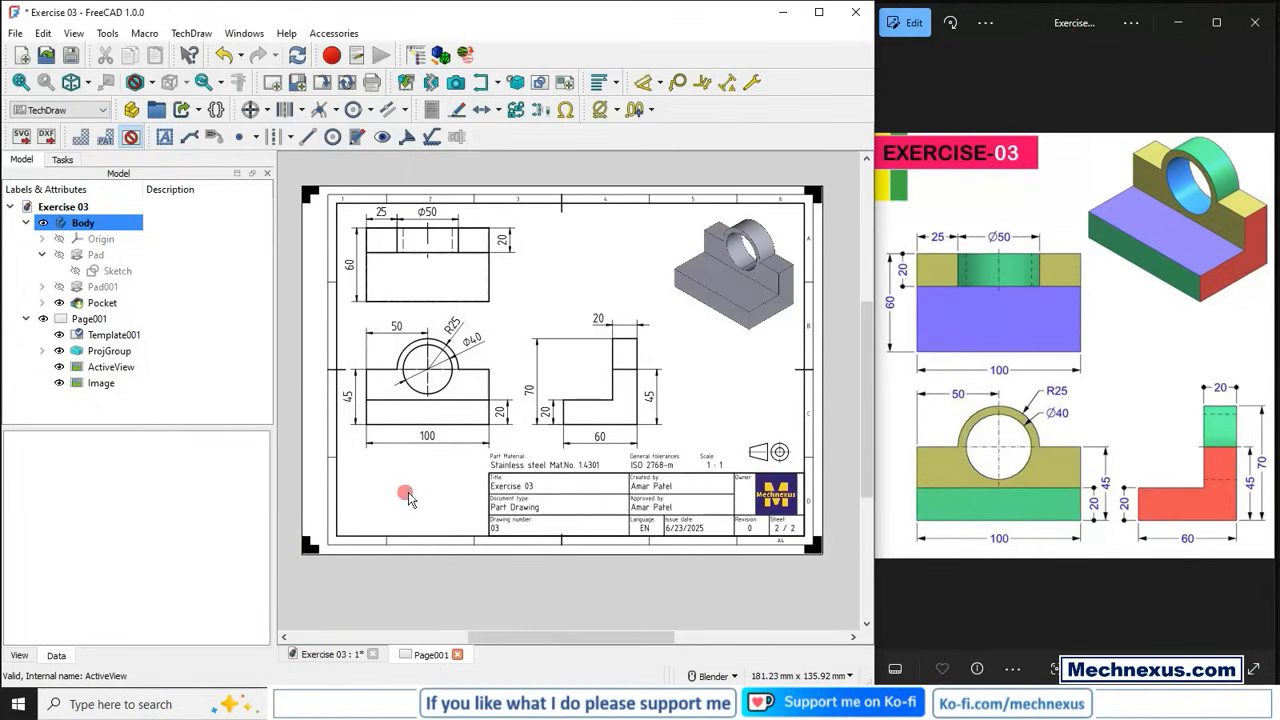
{"action": "left_click", "coordinate": [21, 142]}
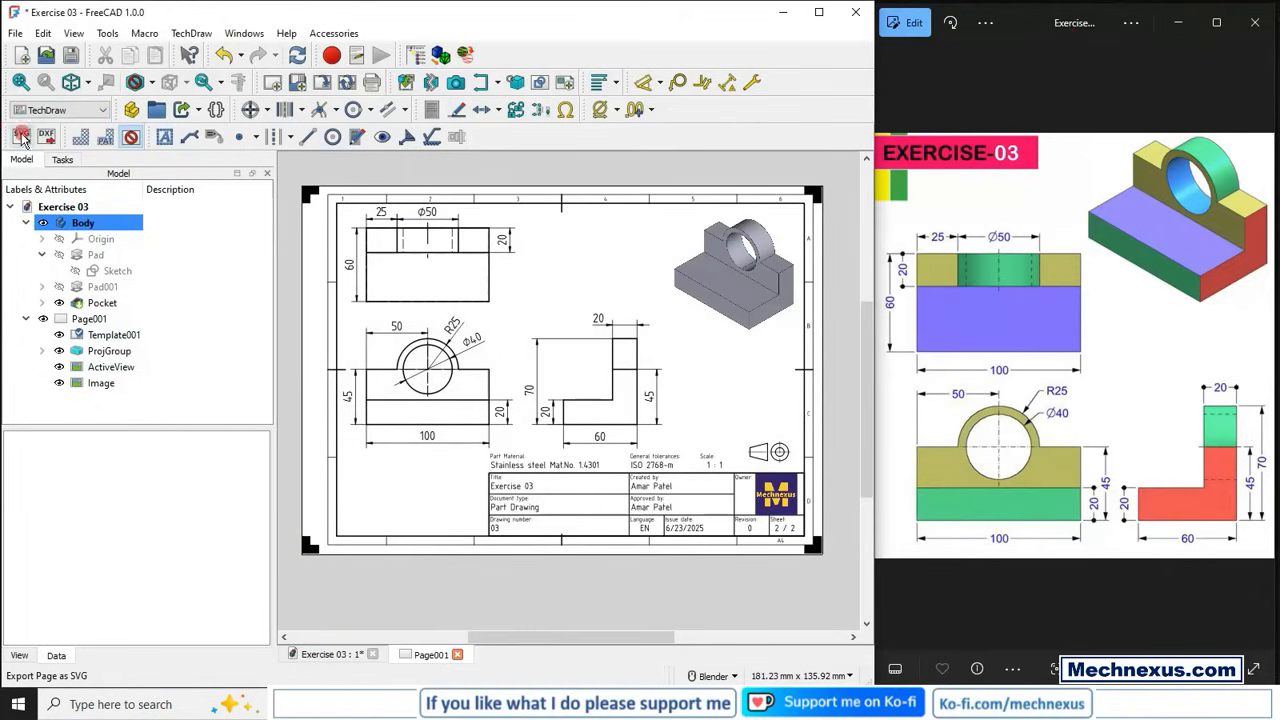
{"action": "left_click", "coordinate": [46, 135]}
{"action": "left_click", "coordinate": [614, 596]}
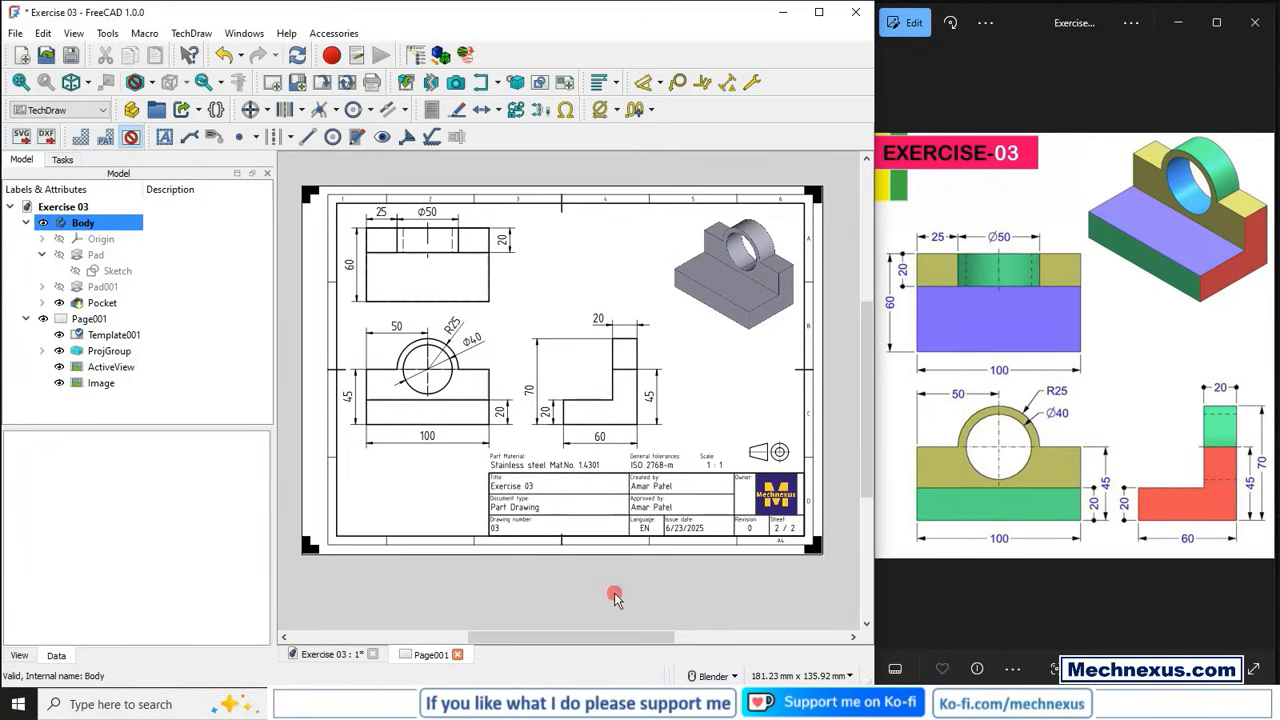